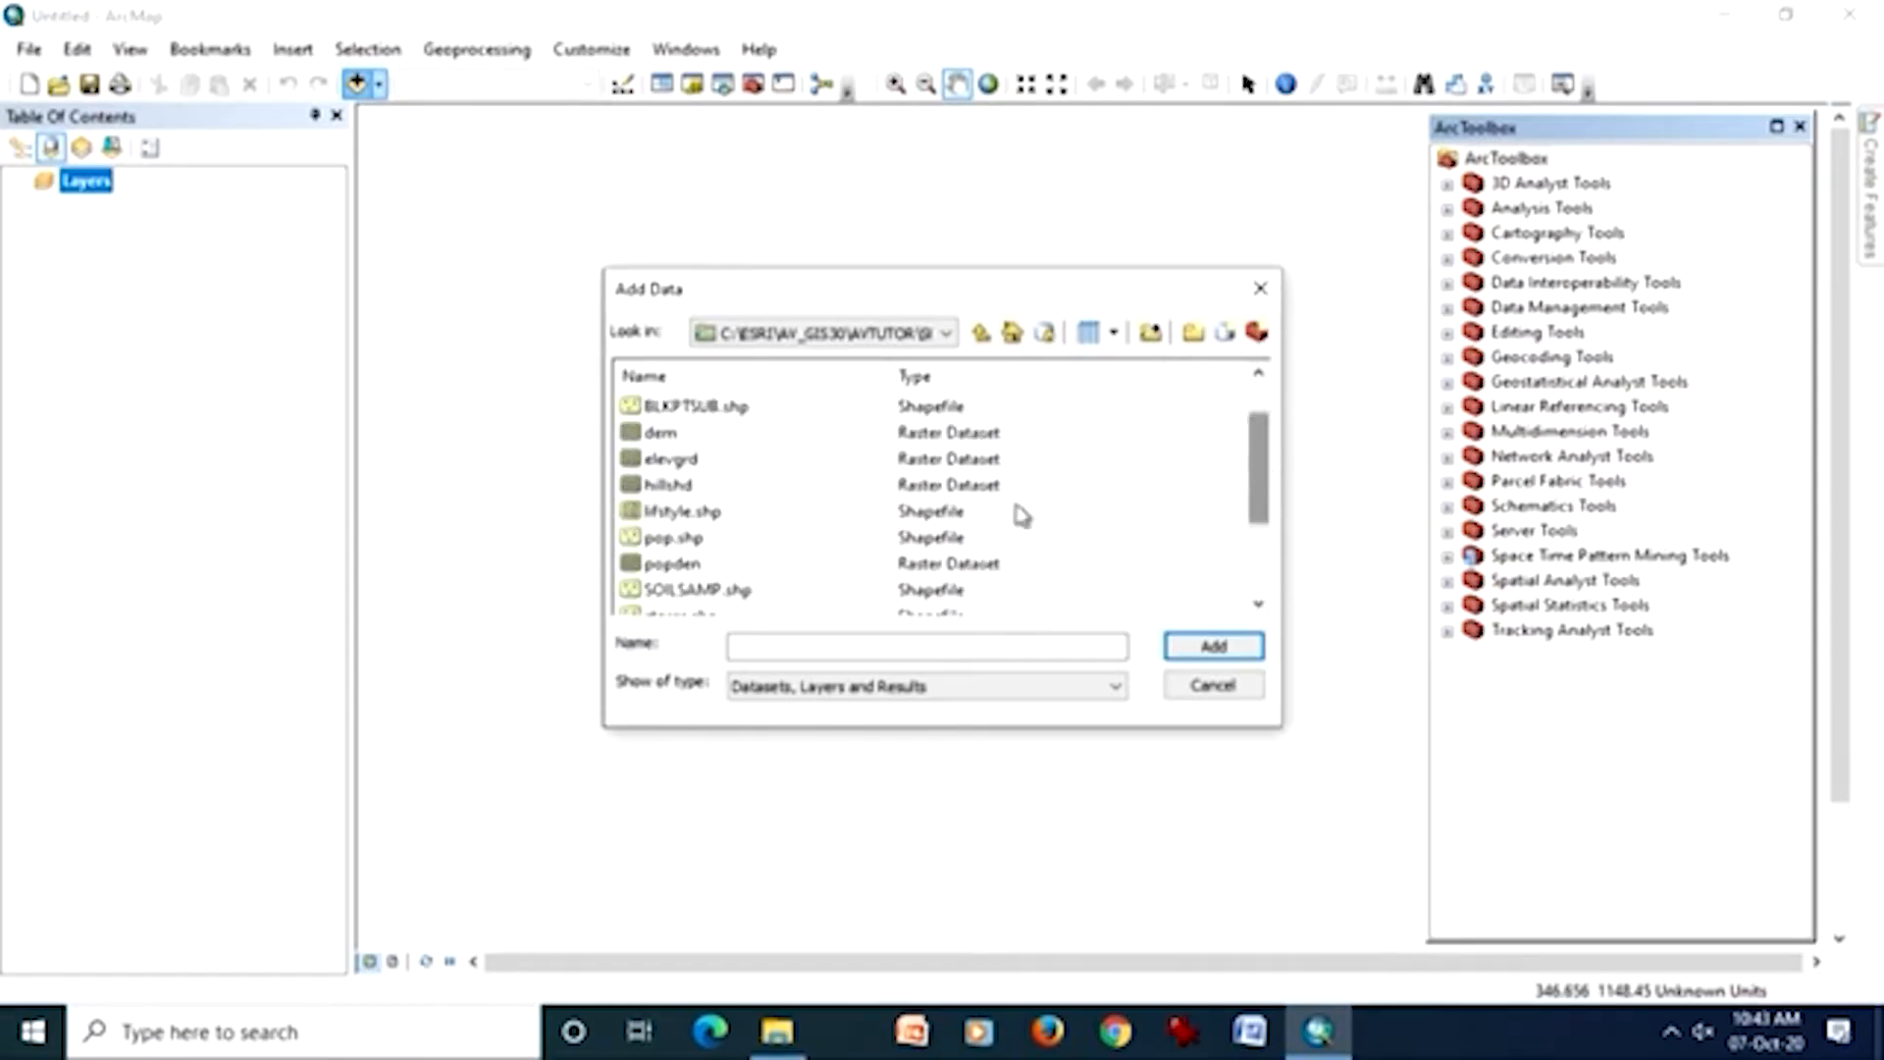
# - Add the SOILSAMP.shp shapefile to the map and increase the size of its point symbol
pyautogui.doubleClick(738, 591)
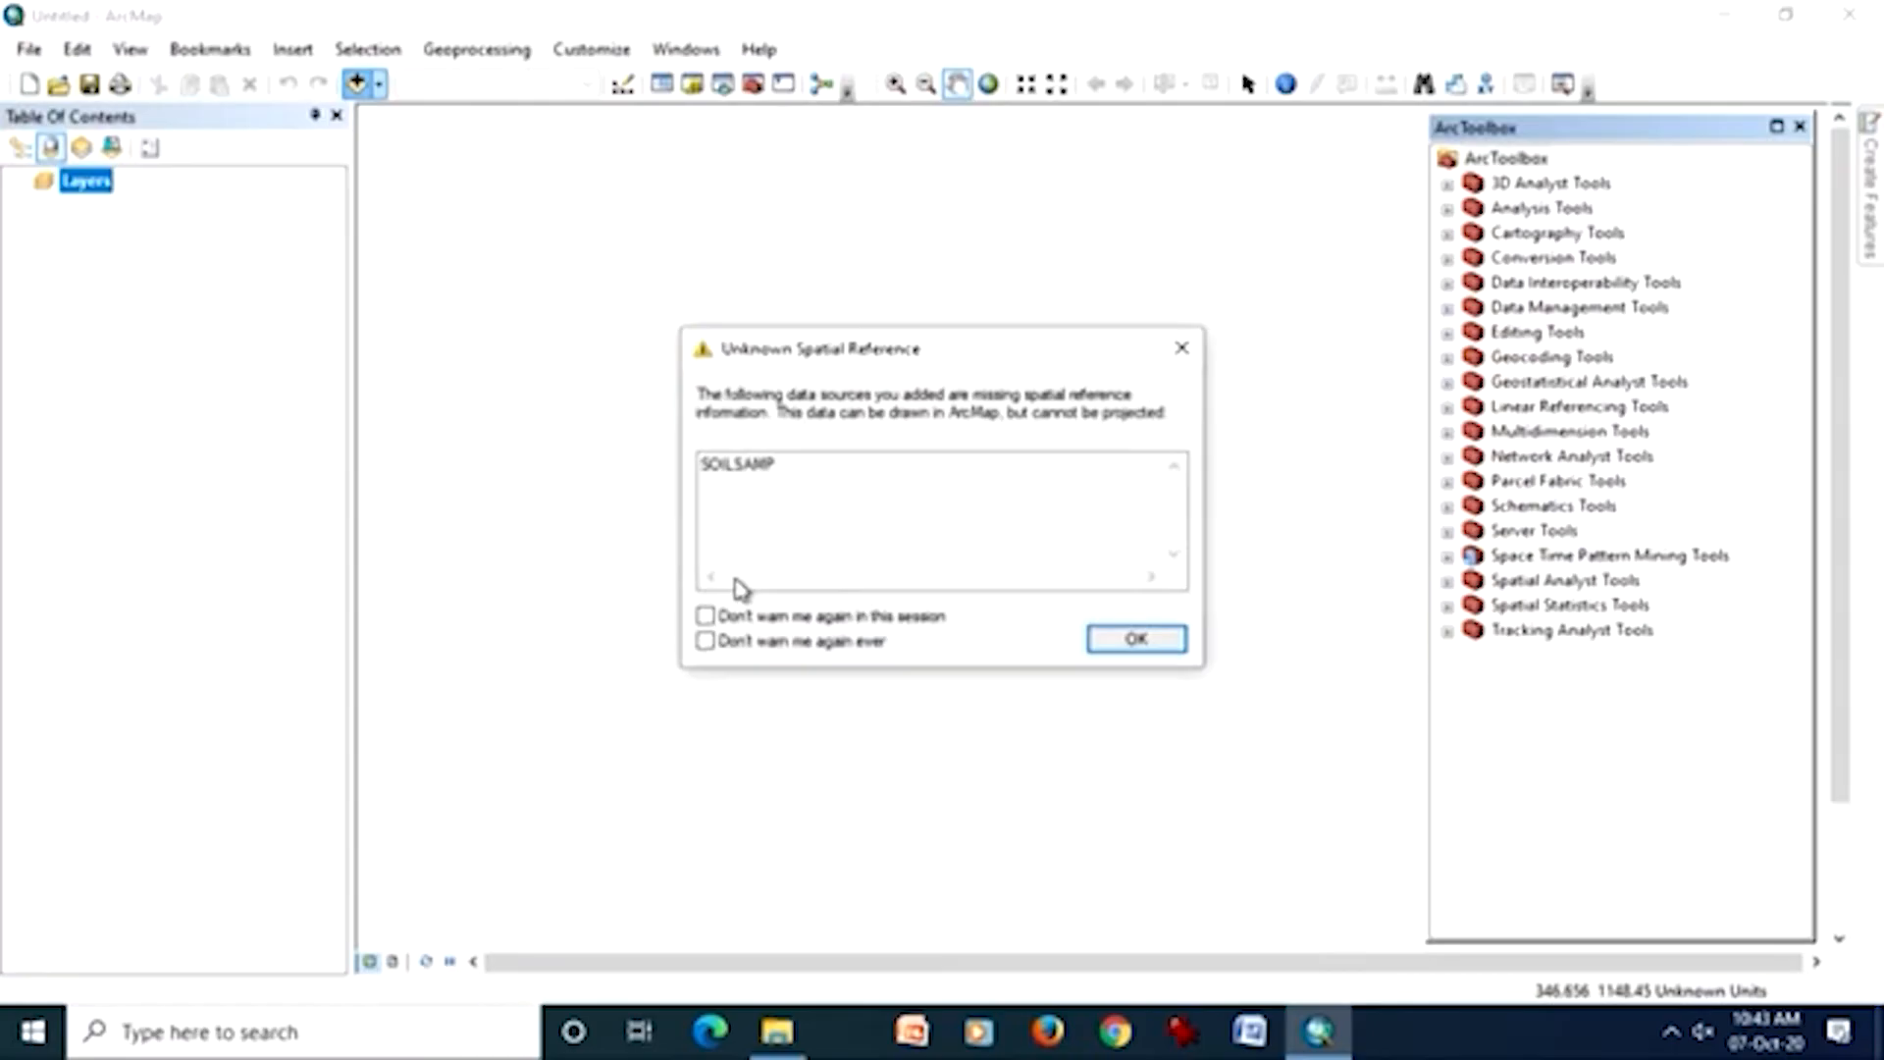
pyautogui.click(1119, 644)
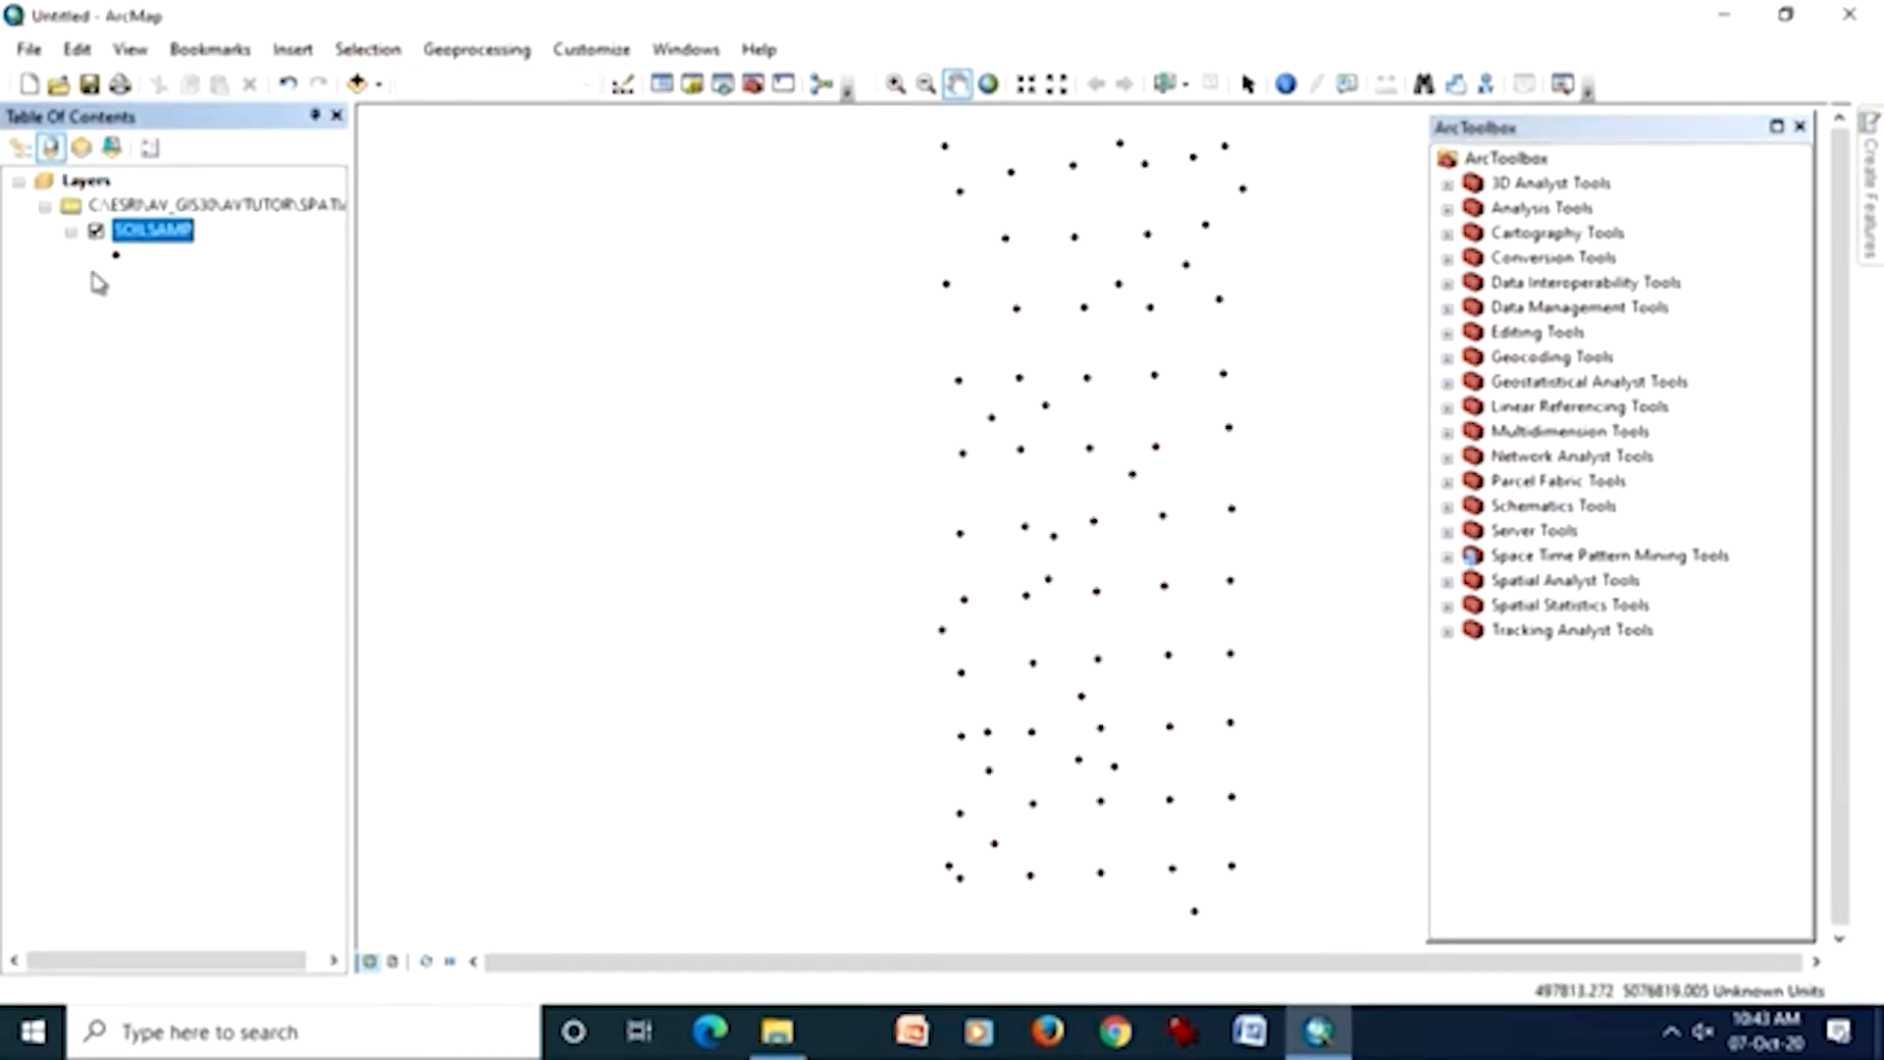
pyautogui.click(114, 255)
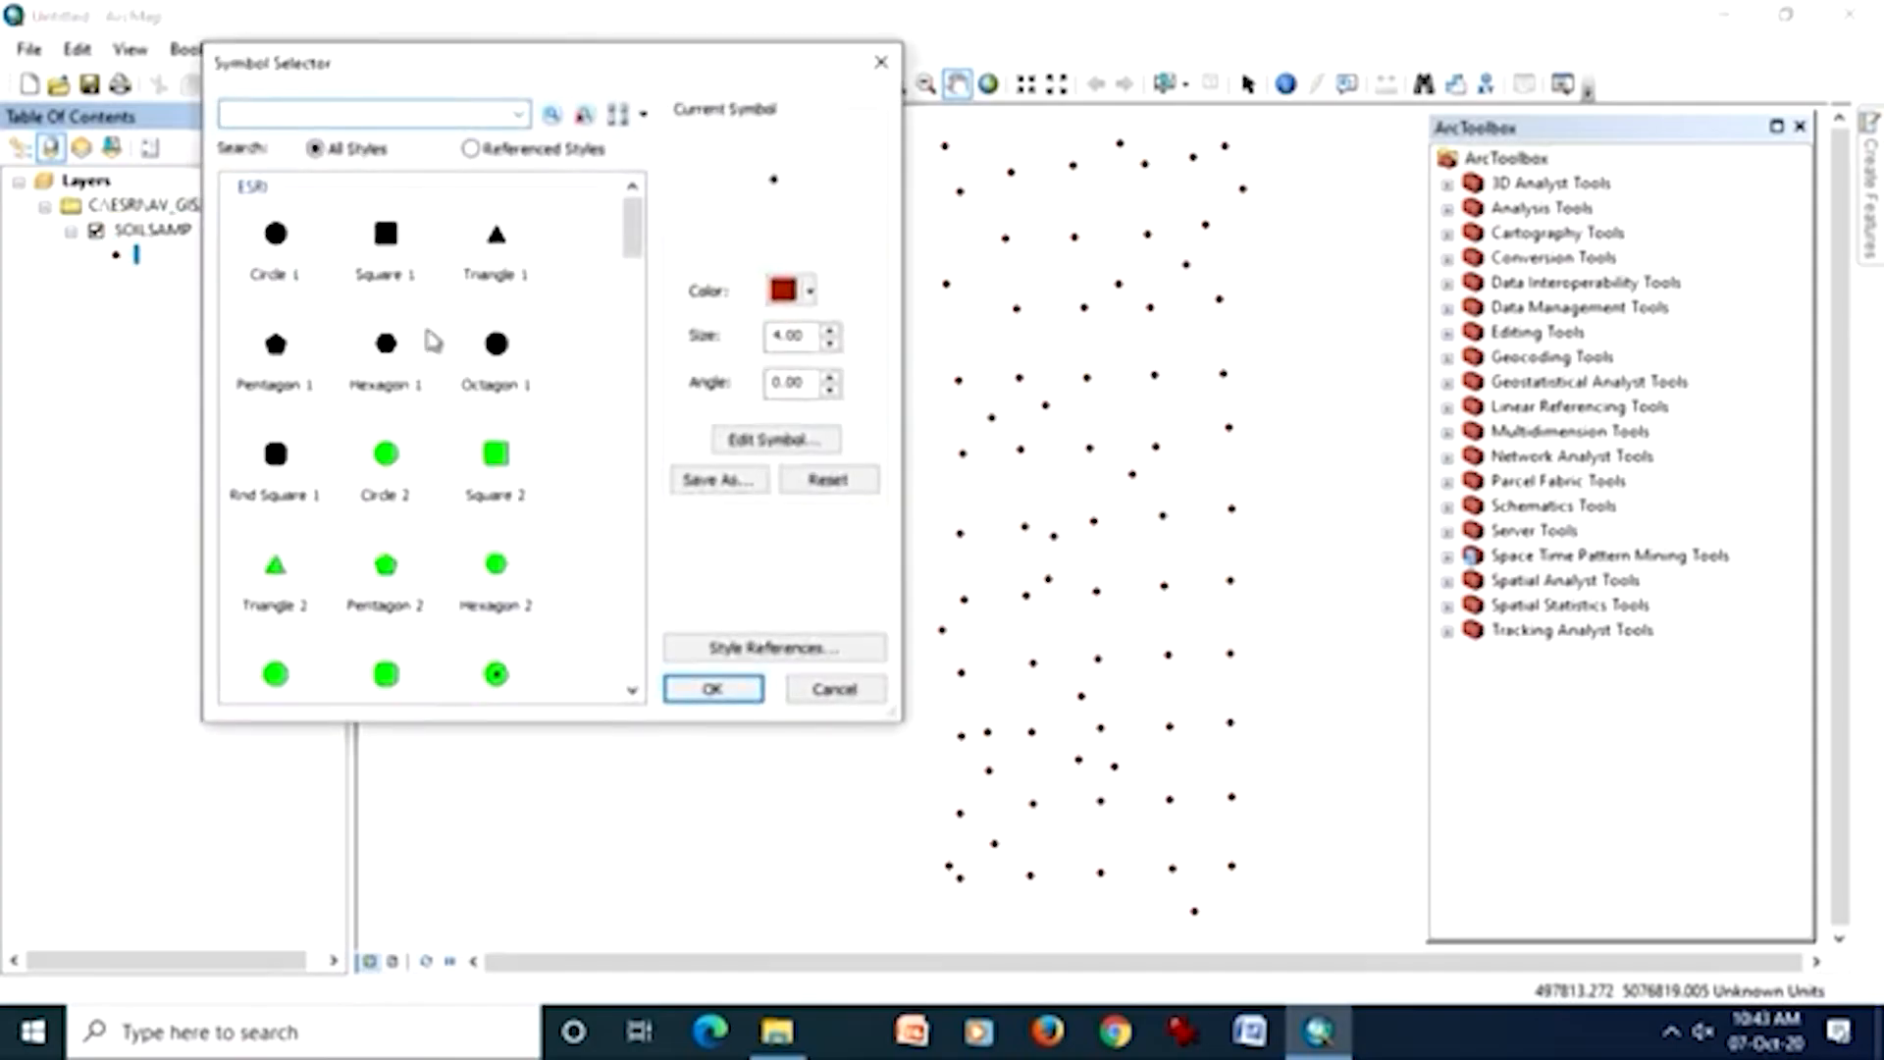
pyautogui.click(835, 339)
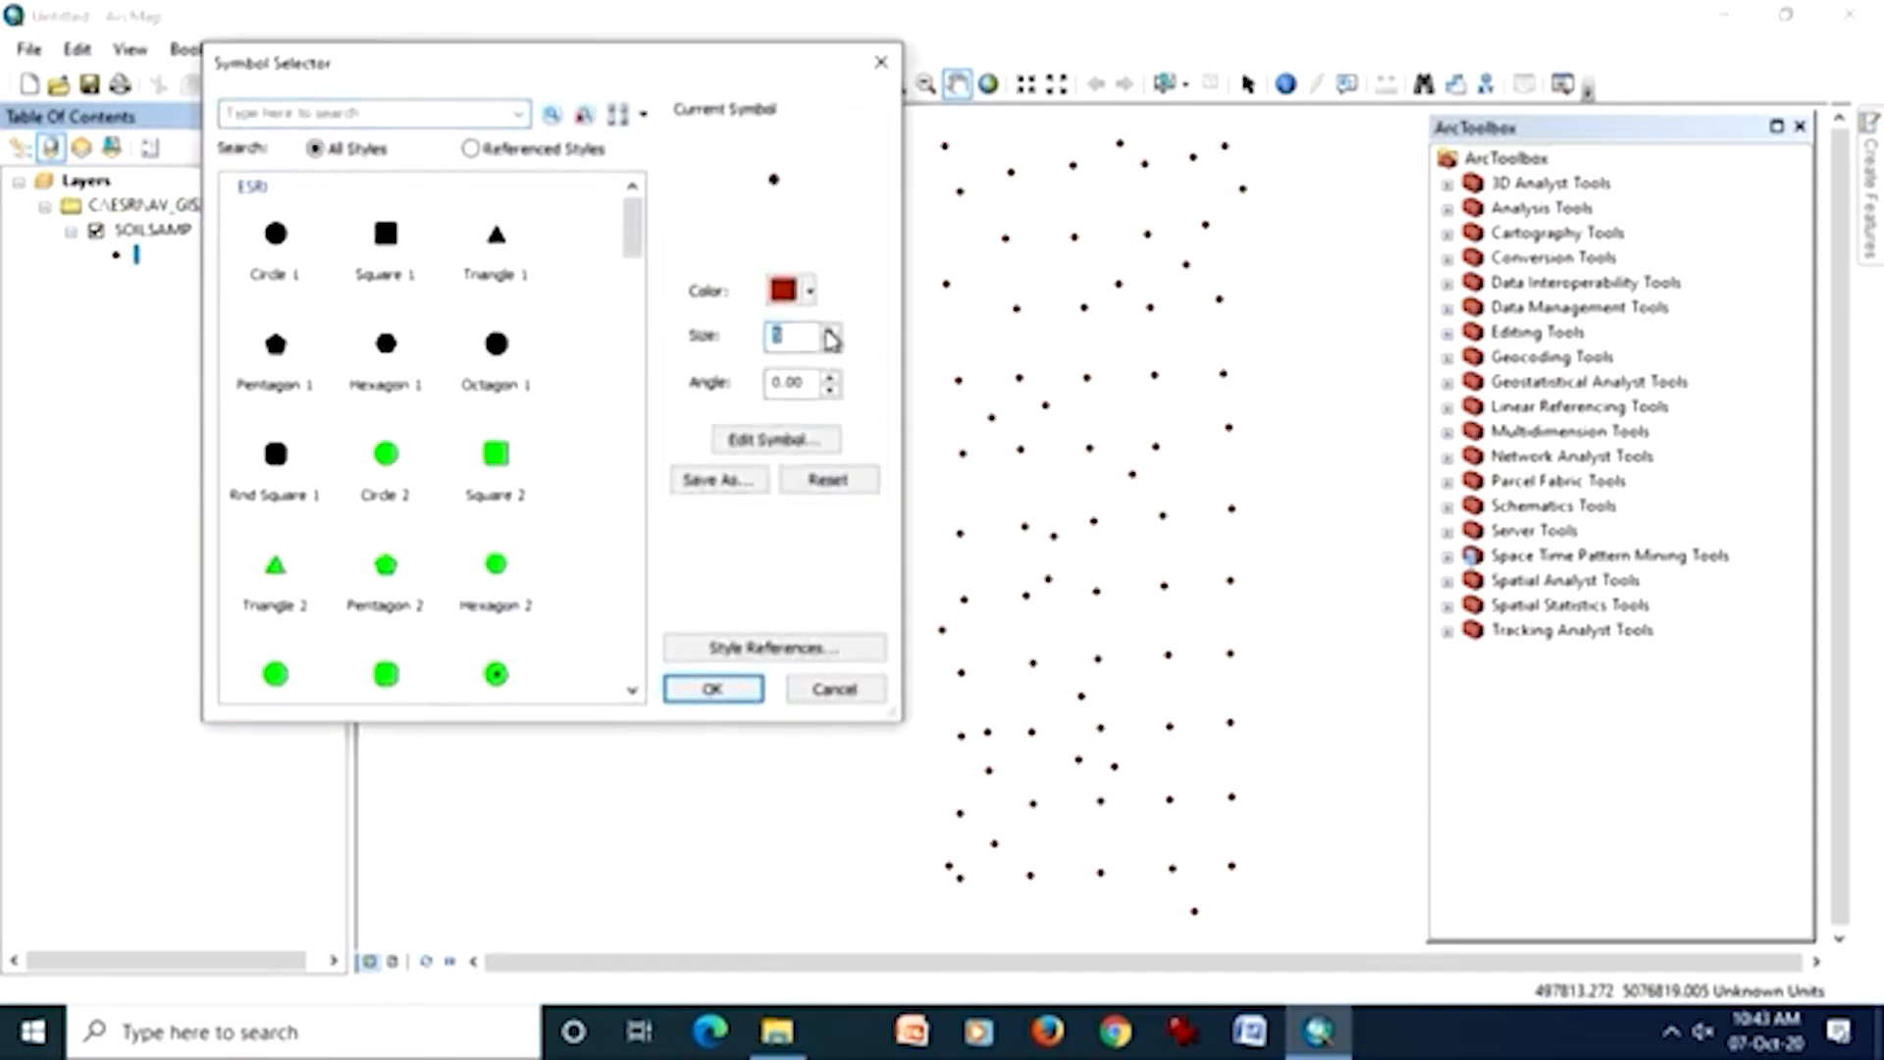
pyautogui.click(705, 688)
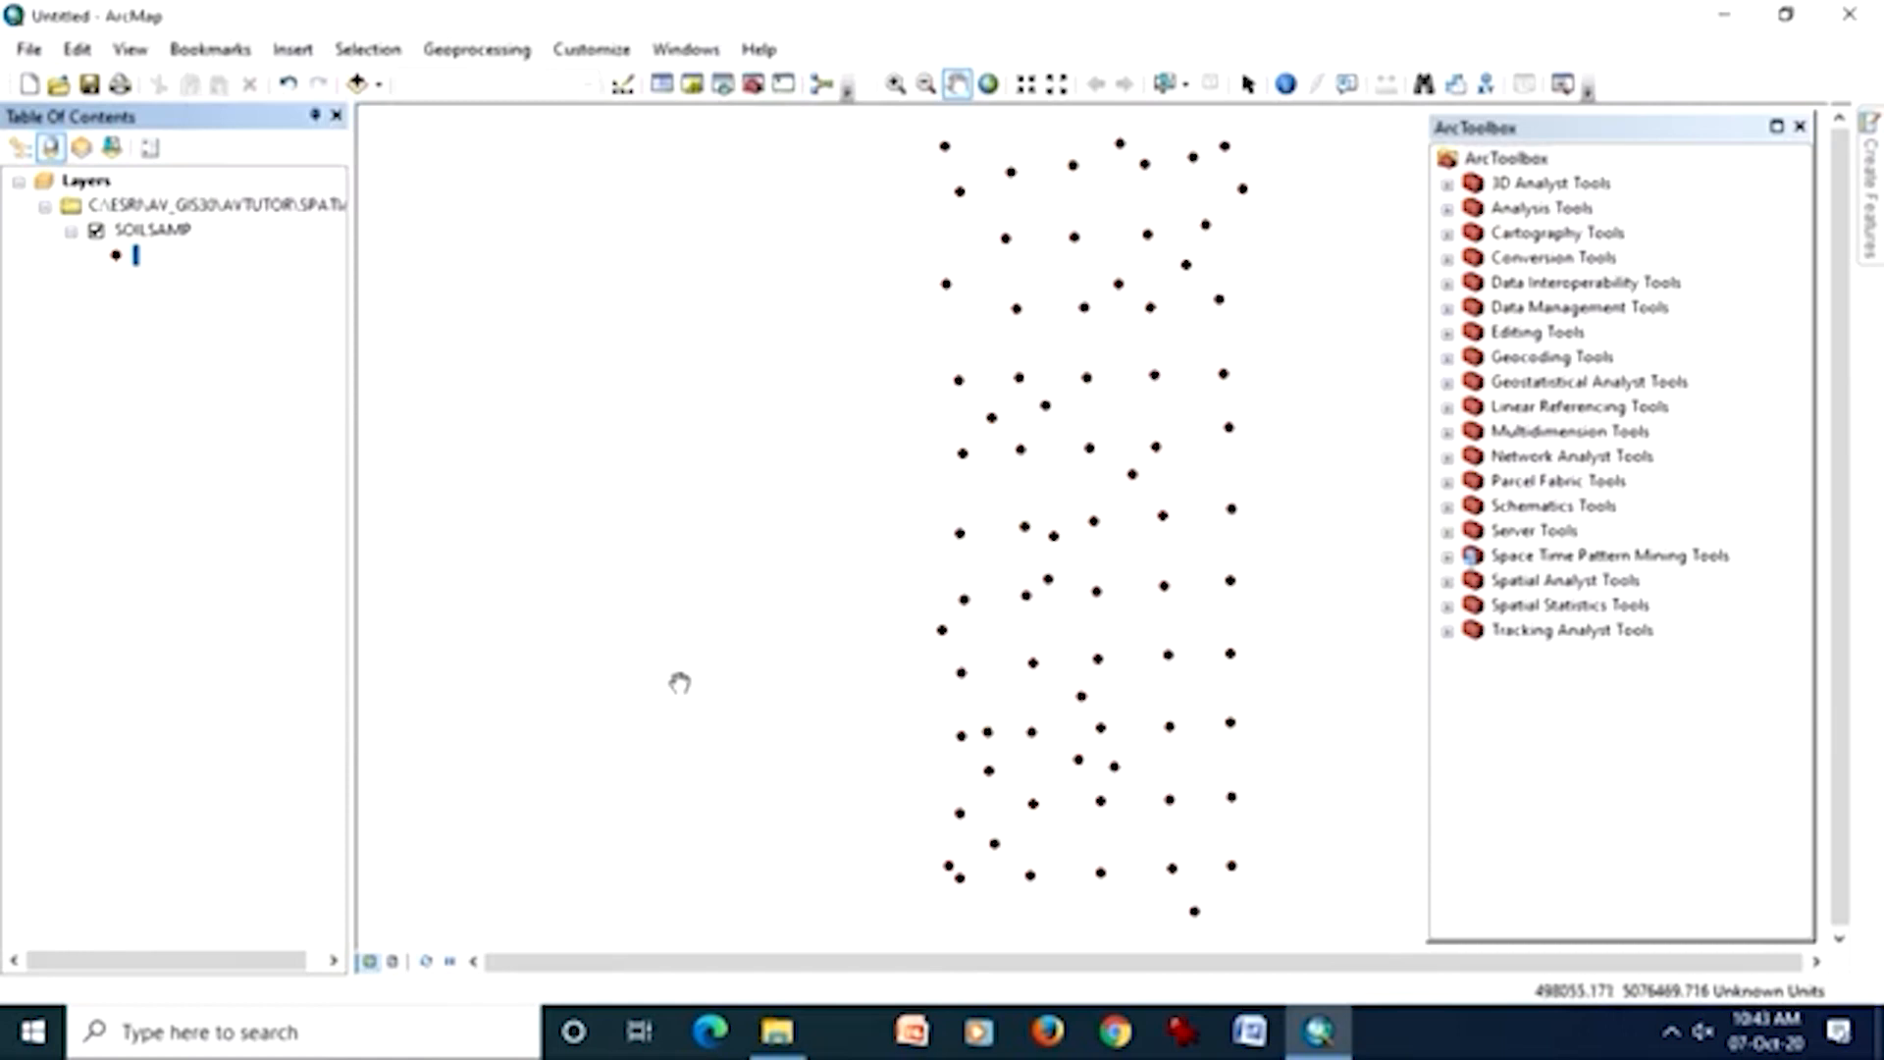
# - Open the IDW tool from the Interpolation toolset of the Spatial Analyst Tools
pyautogui.click(1447, 581)
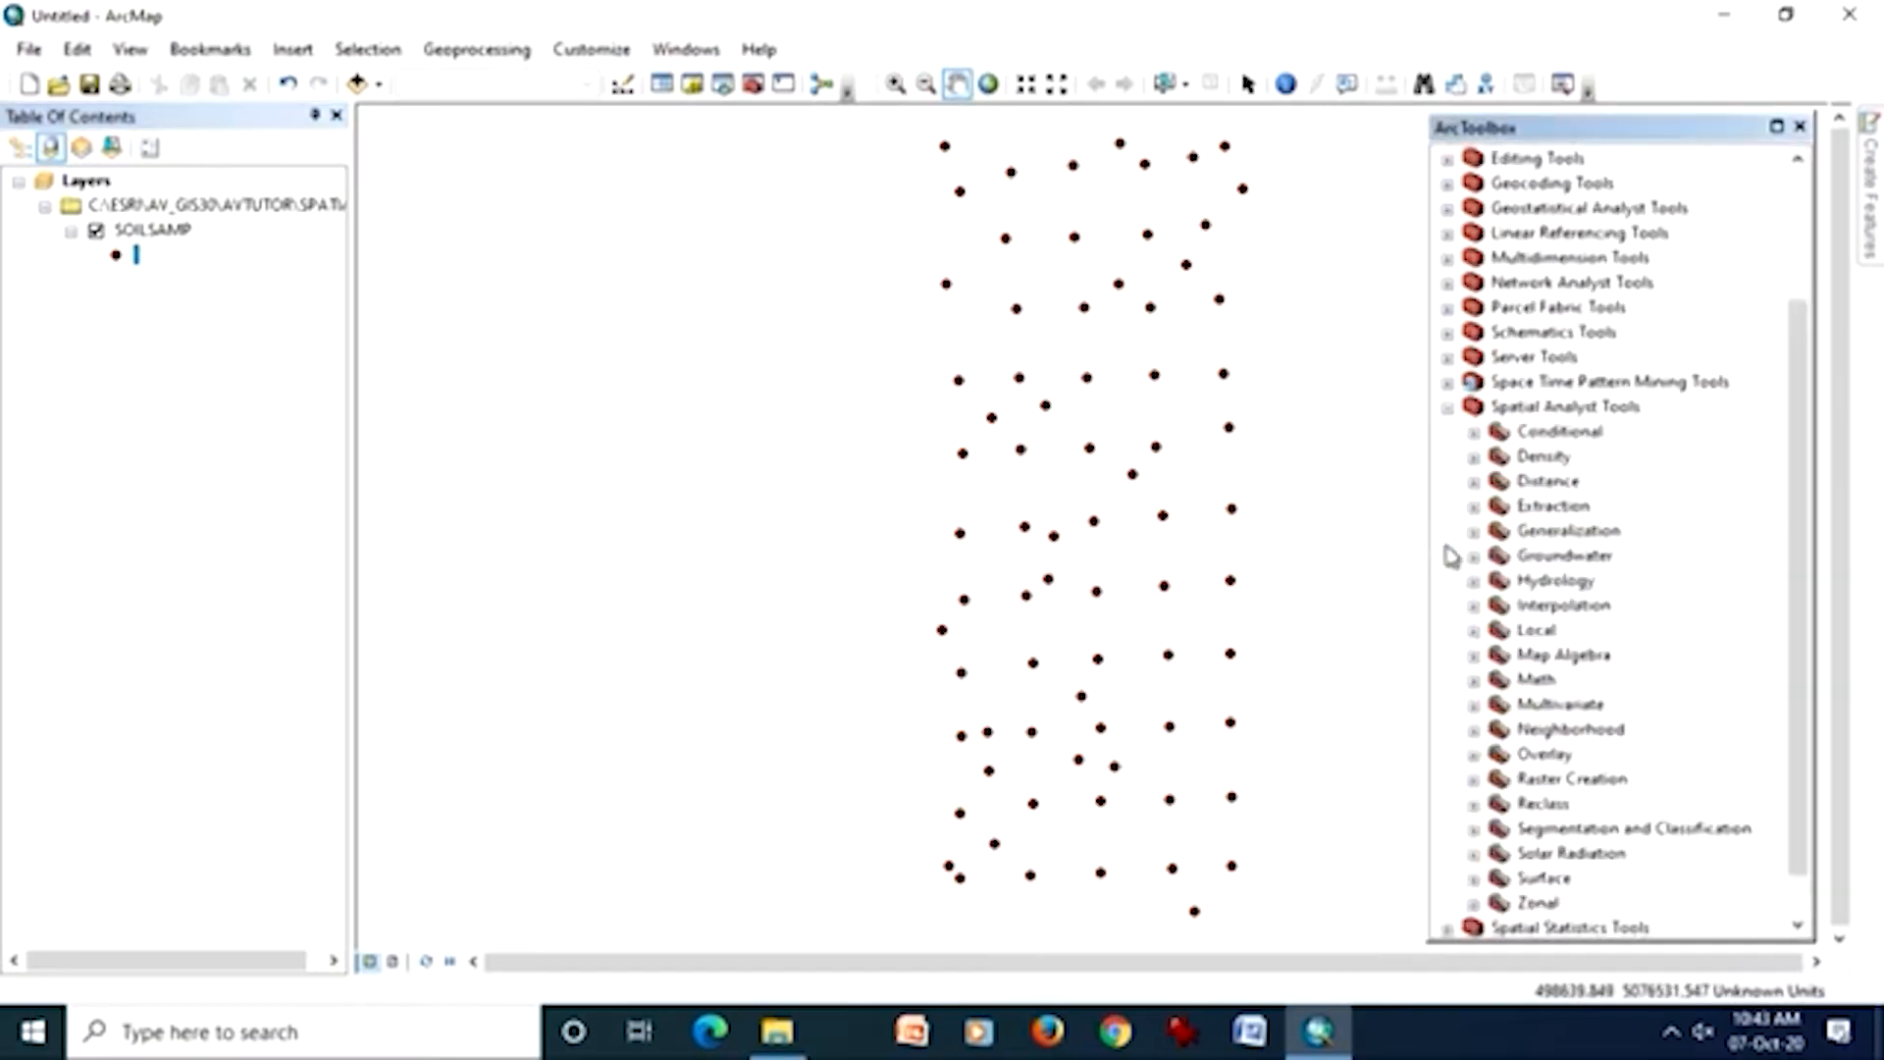
pyautogui.click(1448, 408)
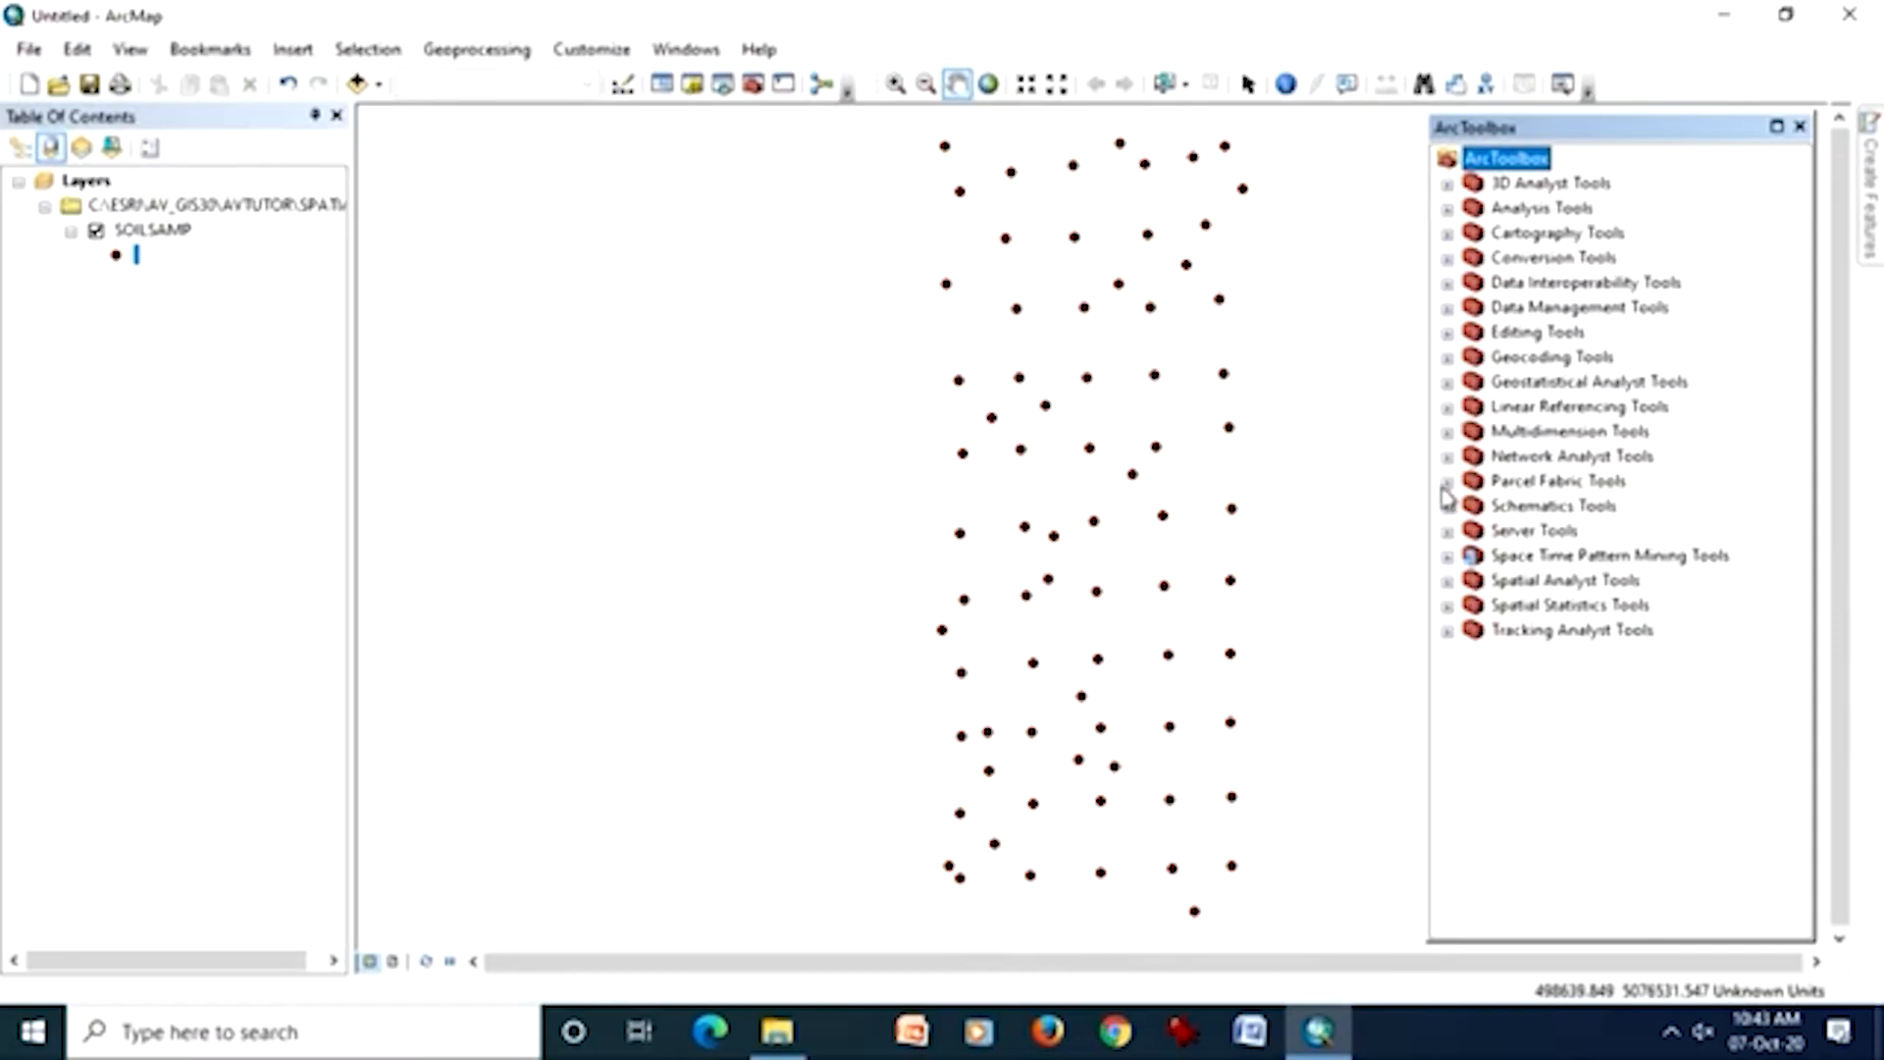
pyautogui.click(1448, 581)
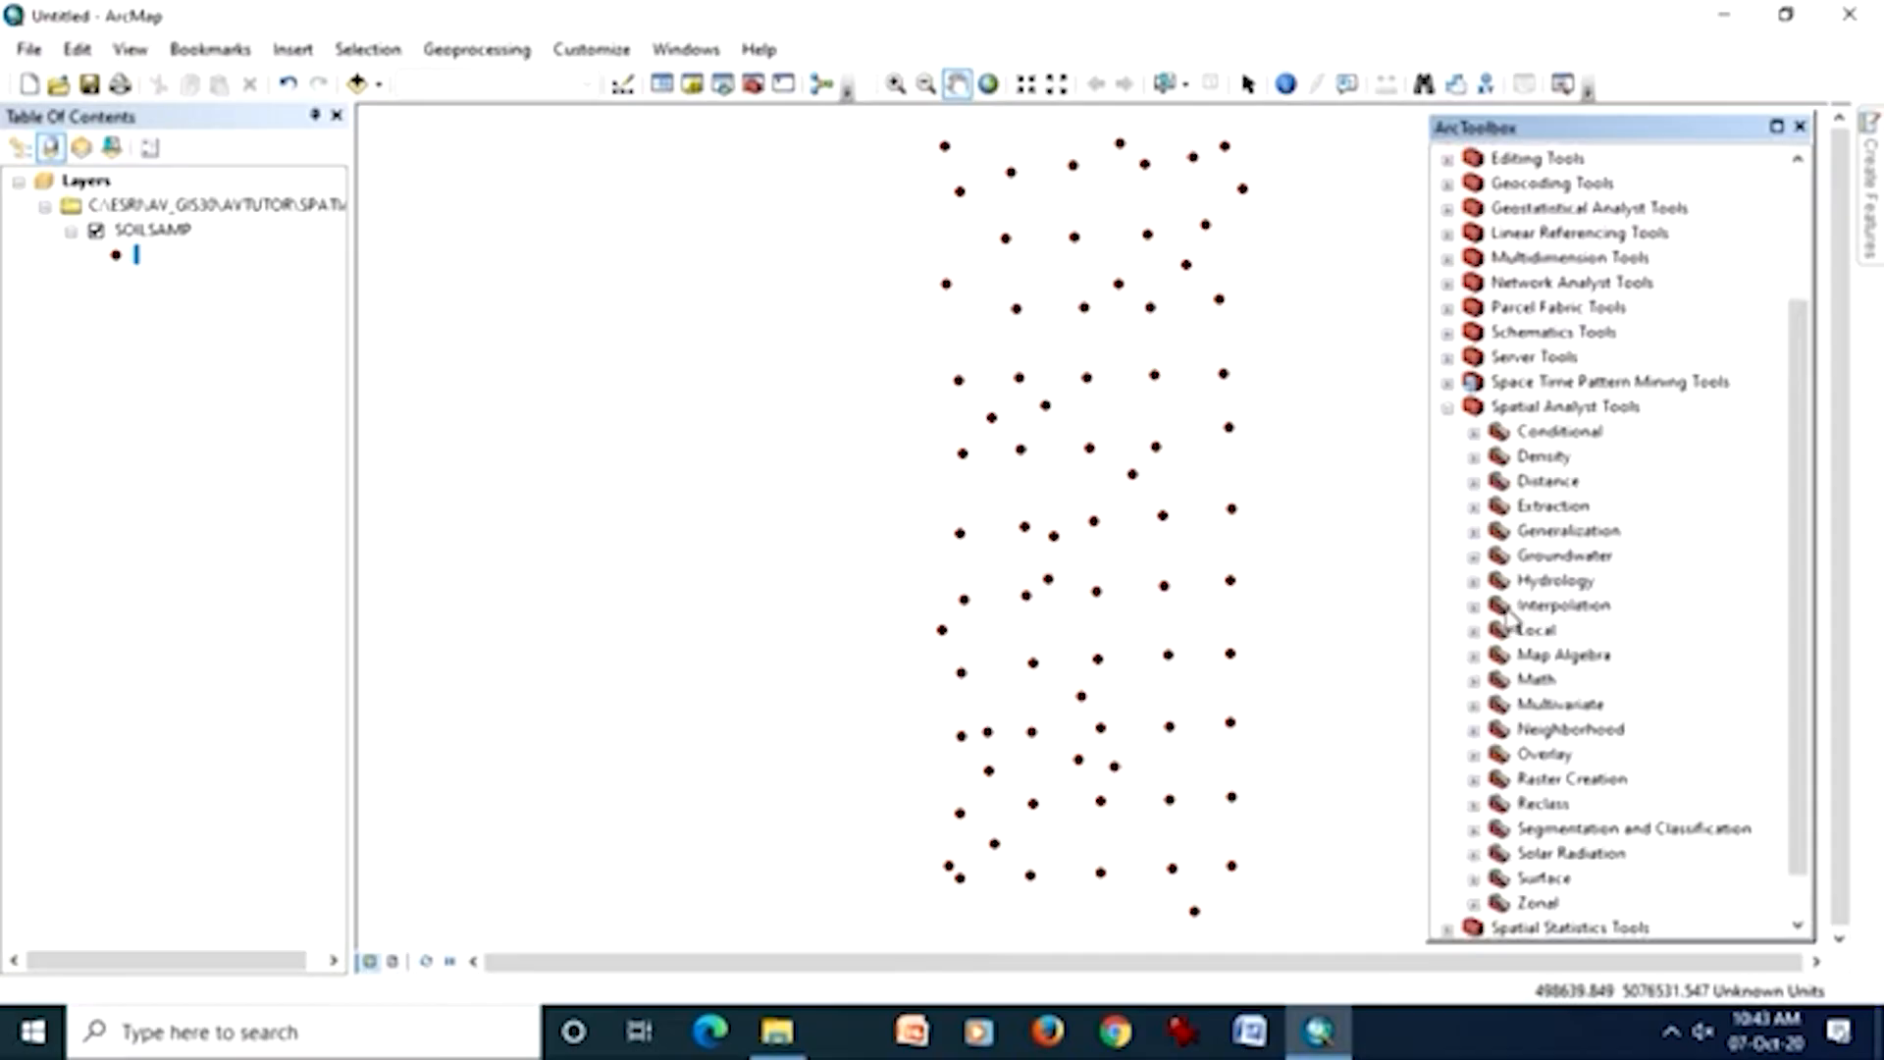
pyautogui.click(1568, 612)
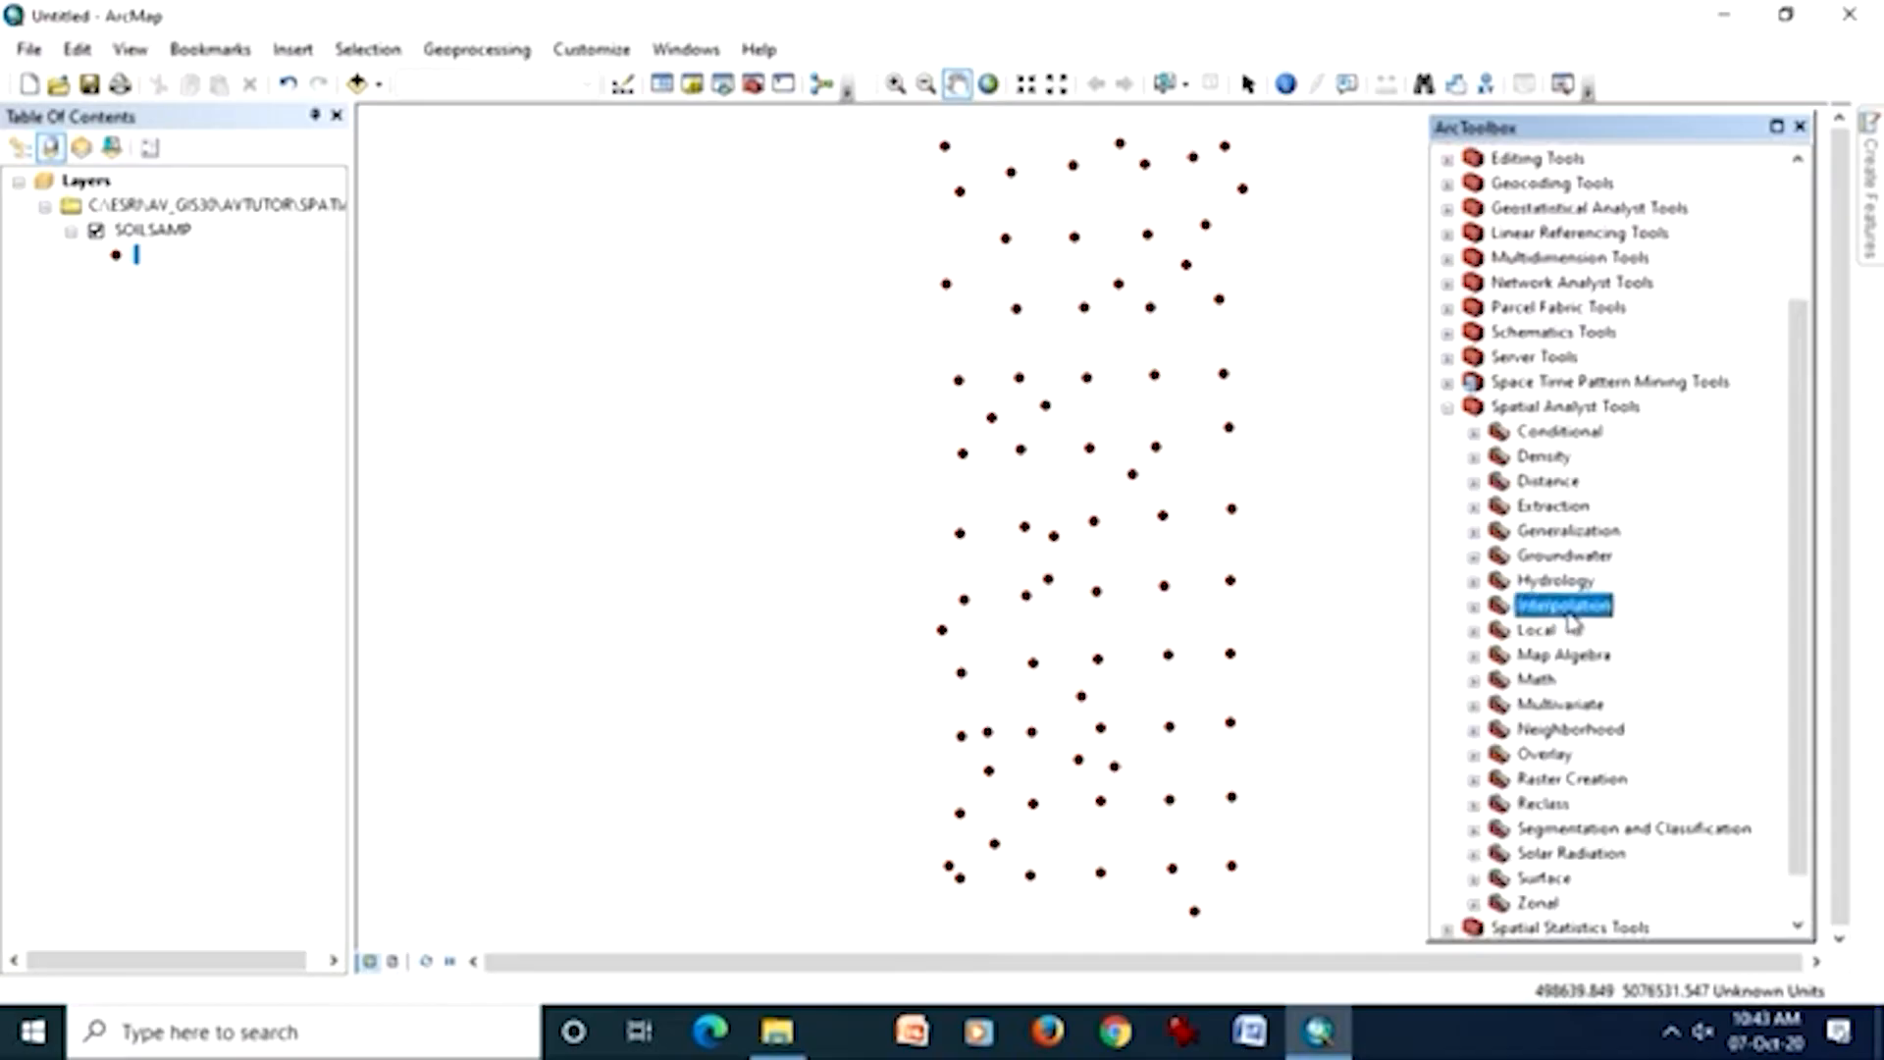
pyautogui.click(1474, 608)
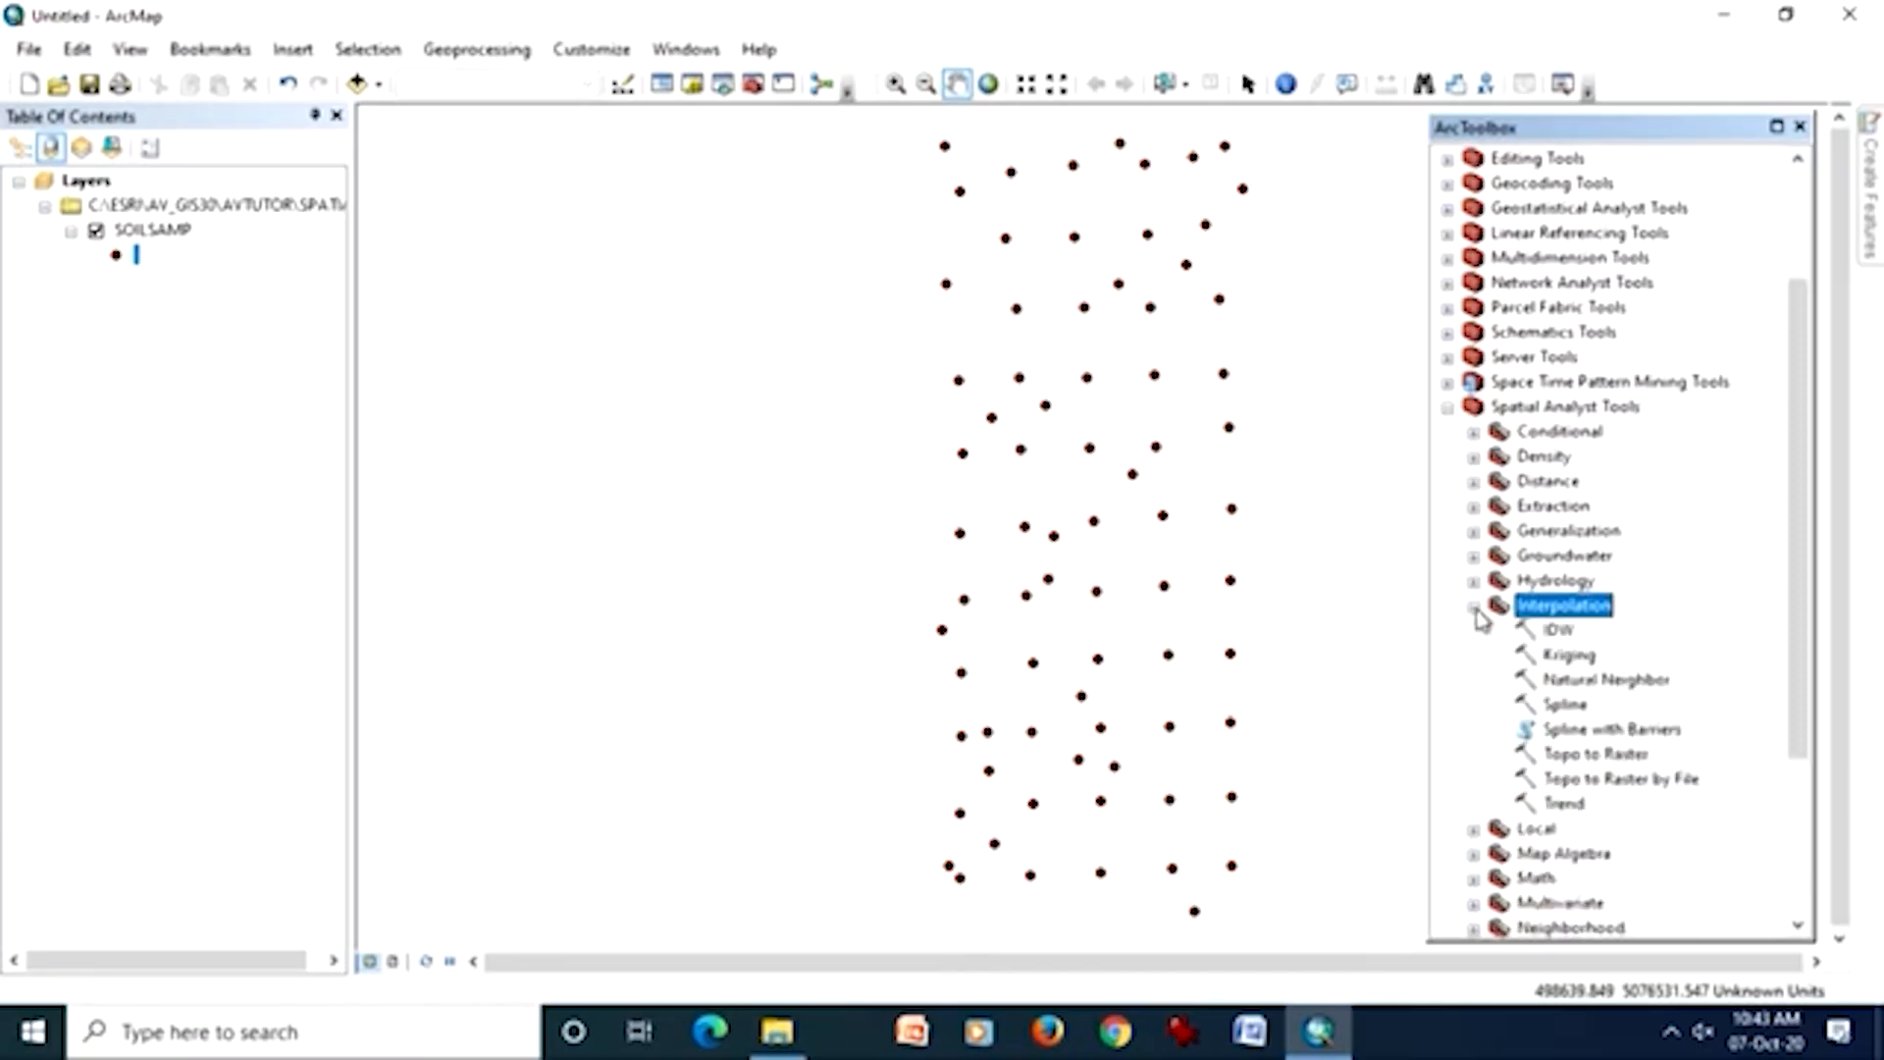
pyautogui.click(1560, 633)
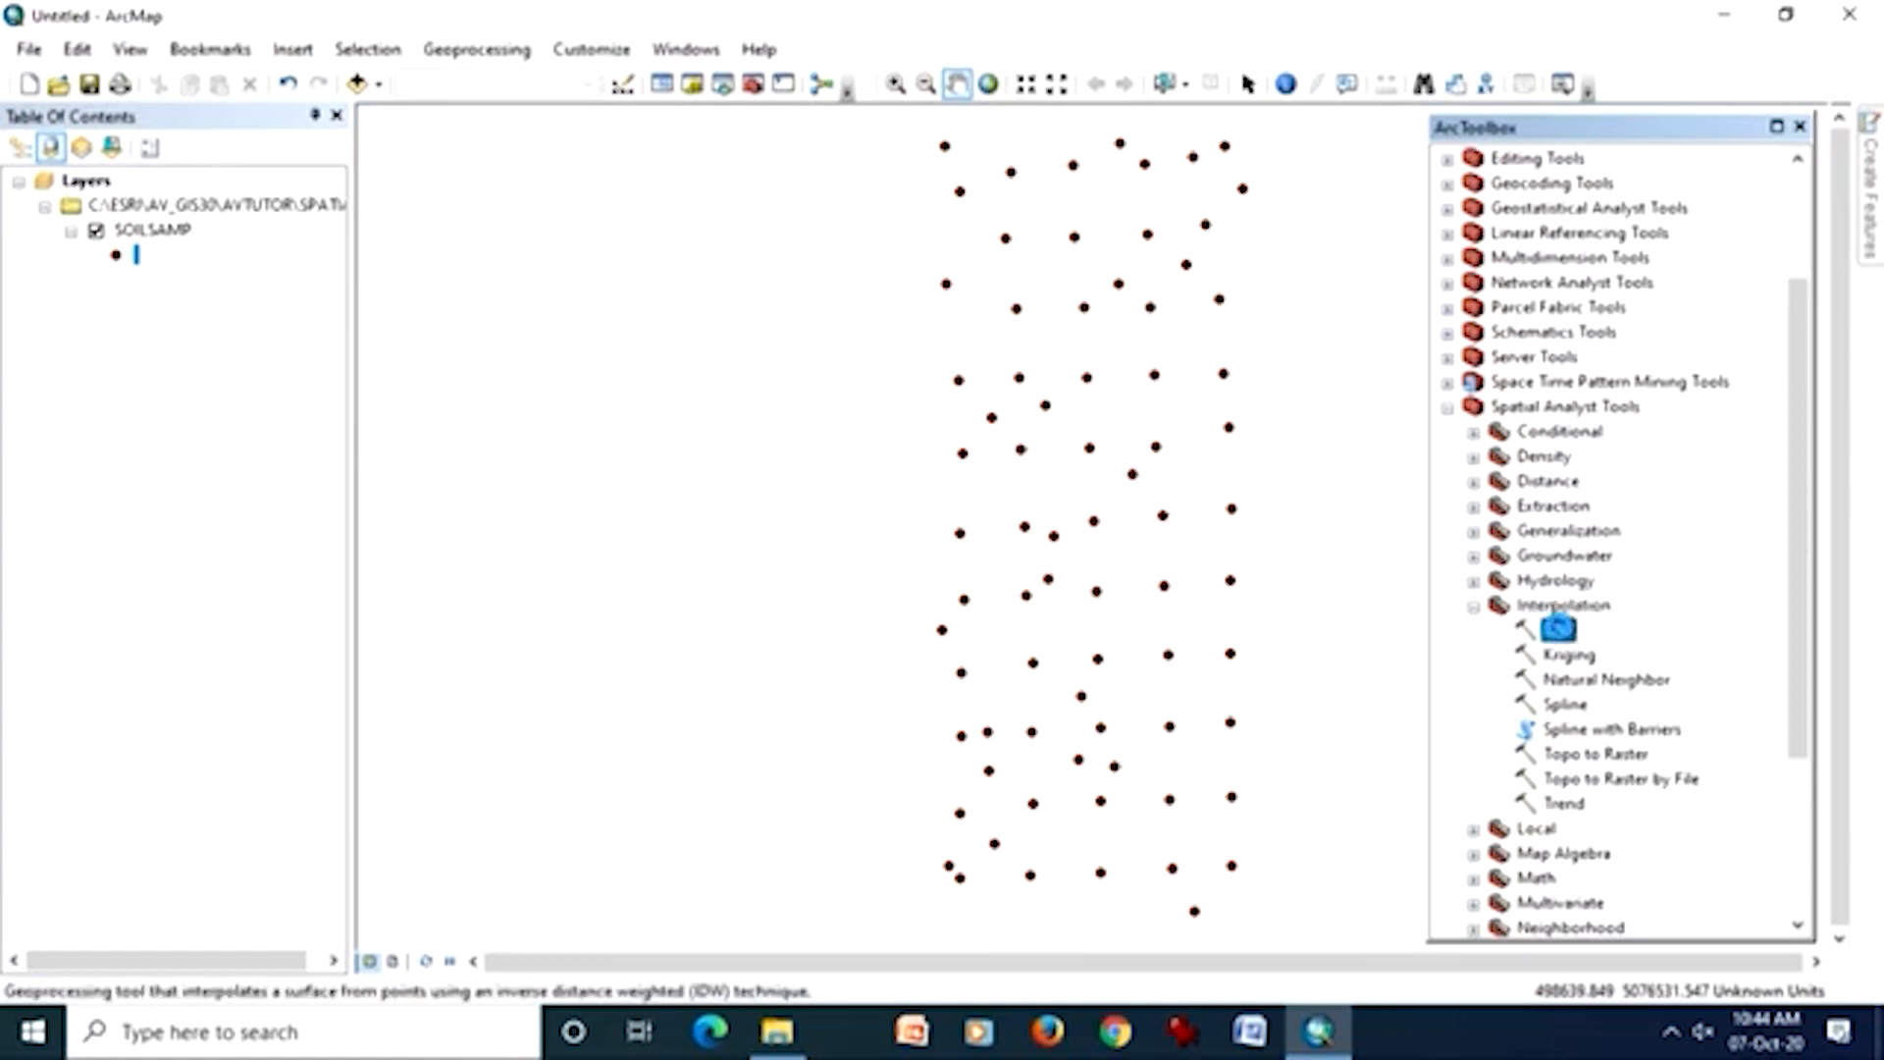
pyautogui.doubleClick(1560, 629)
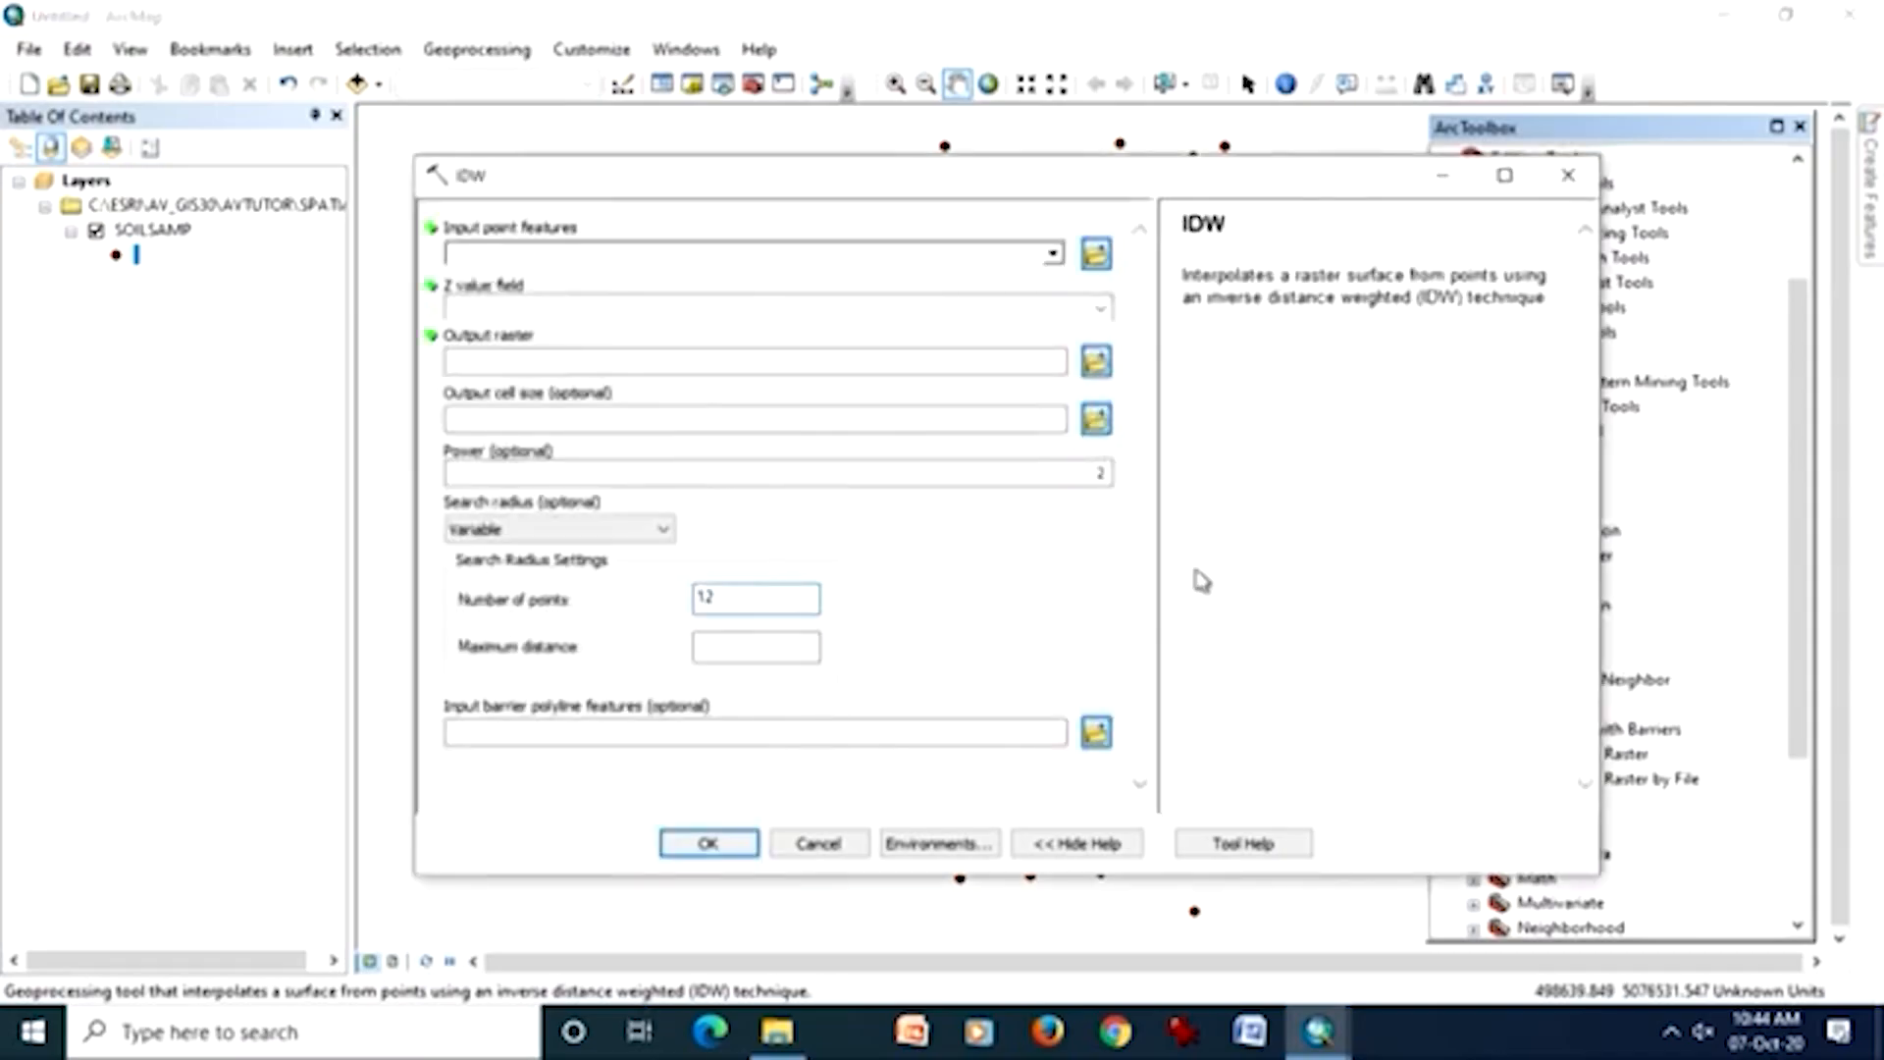
# - Set SOILSAMP as the IDW input point features and PH as the Z value field
pyautogui.click(1053, 254)
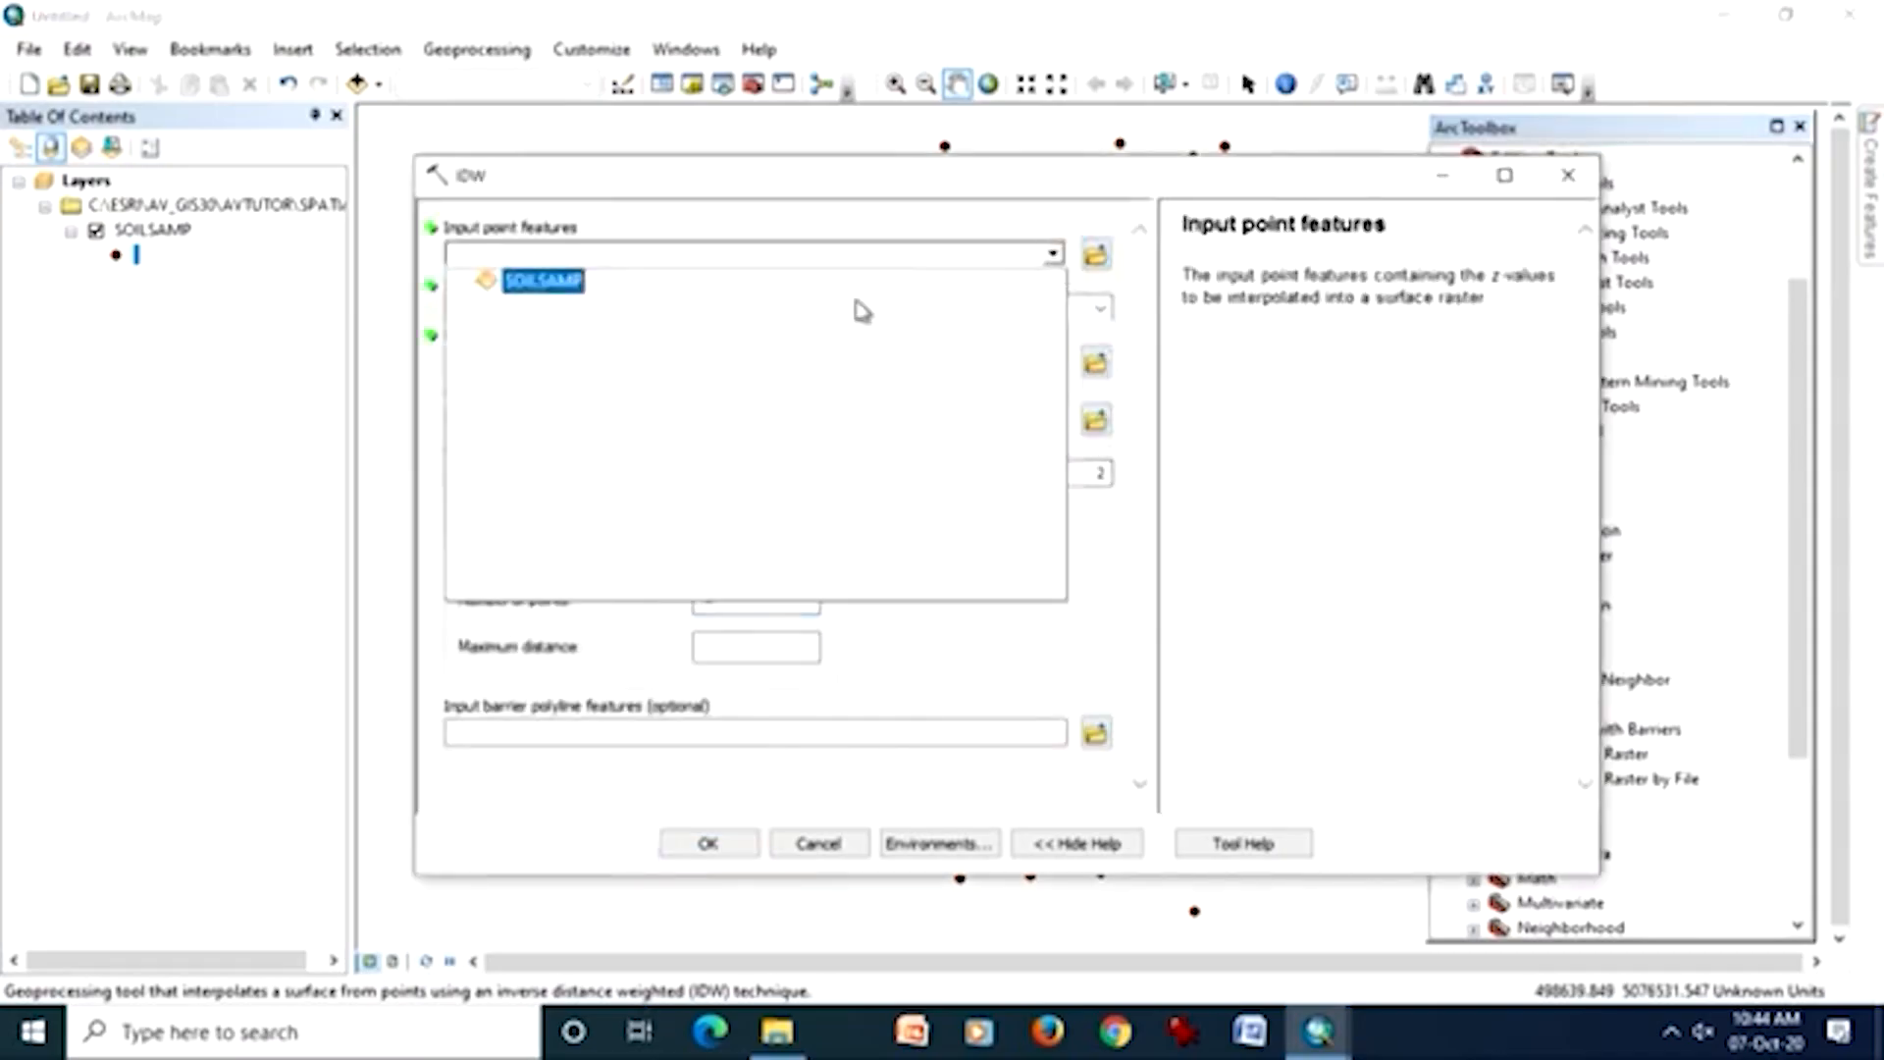
pyautogui.click(562, 284)
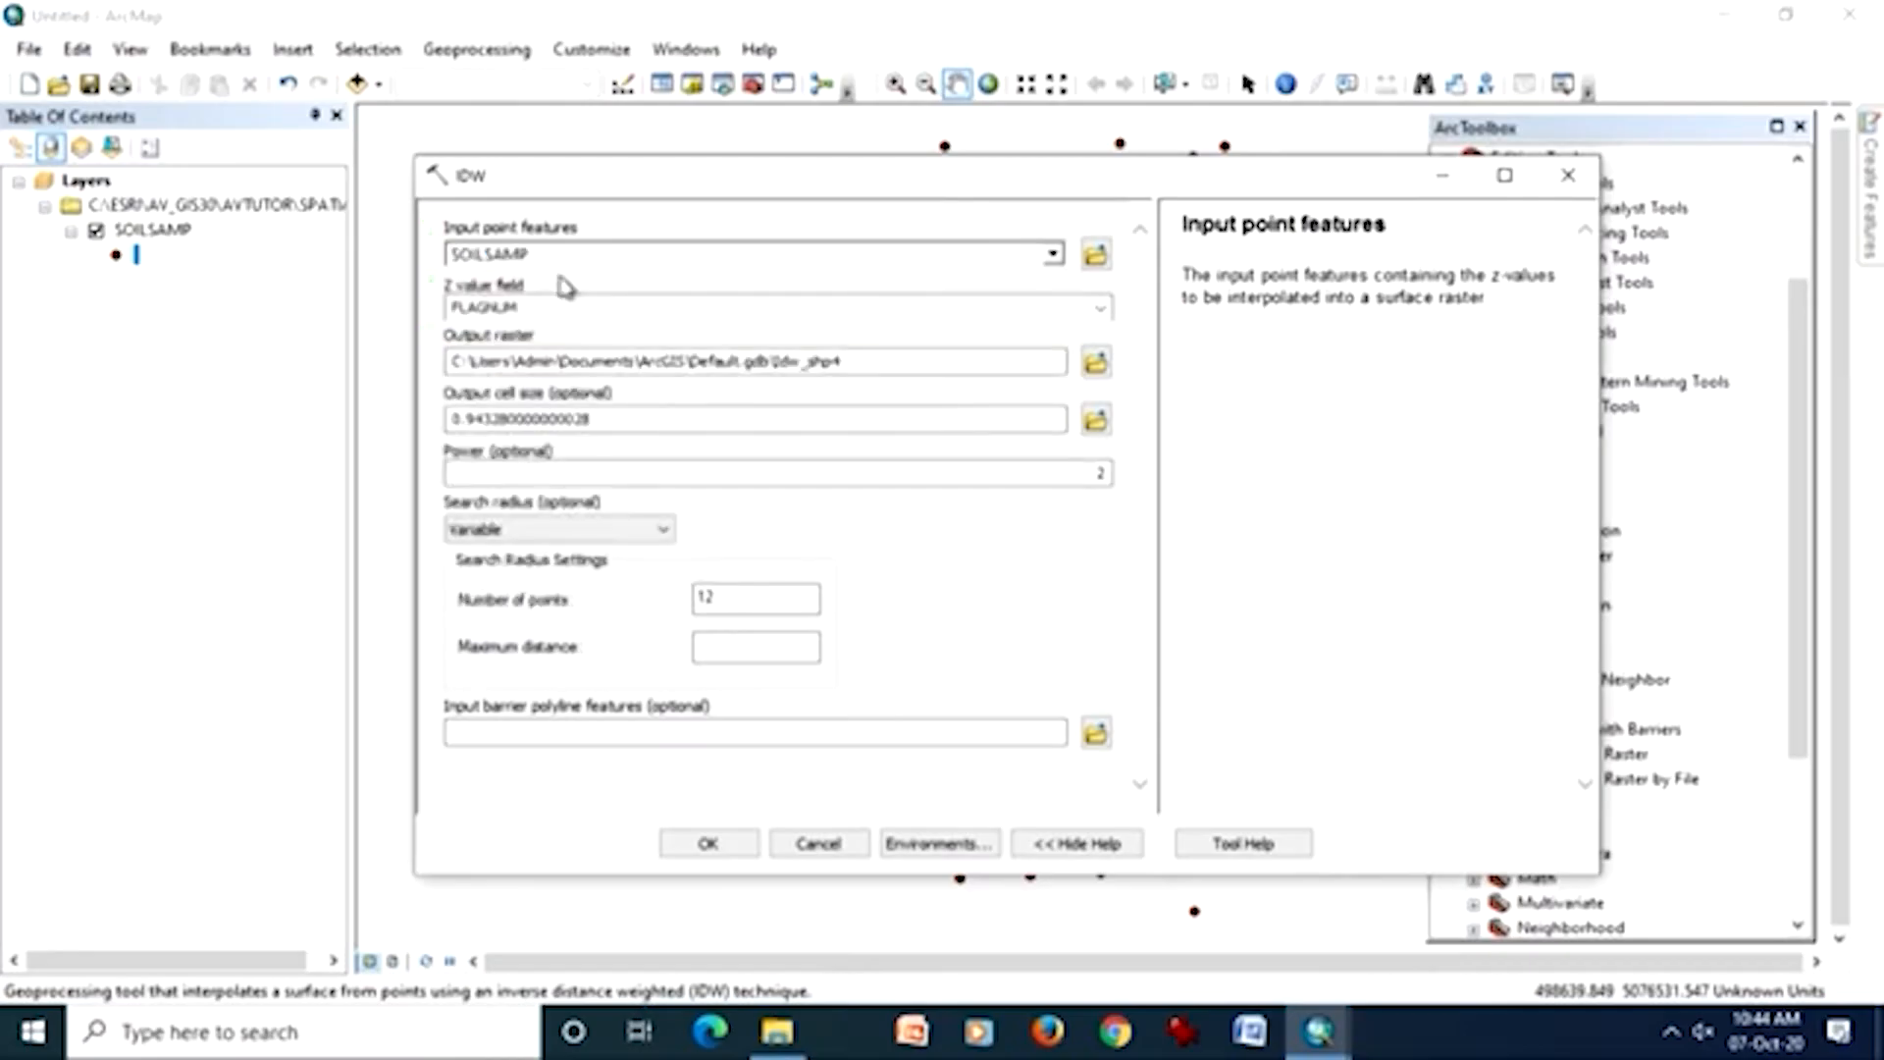
pyautogui.click(1101, 312)
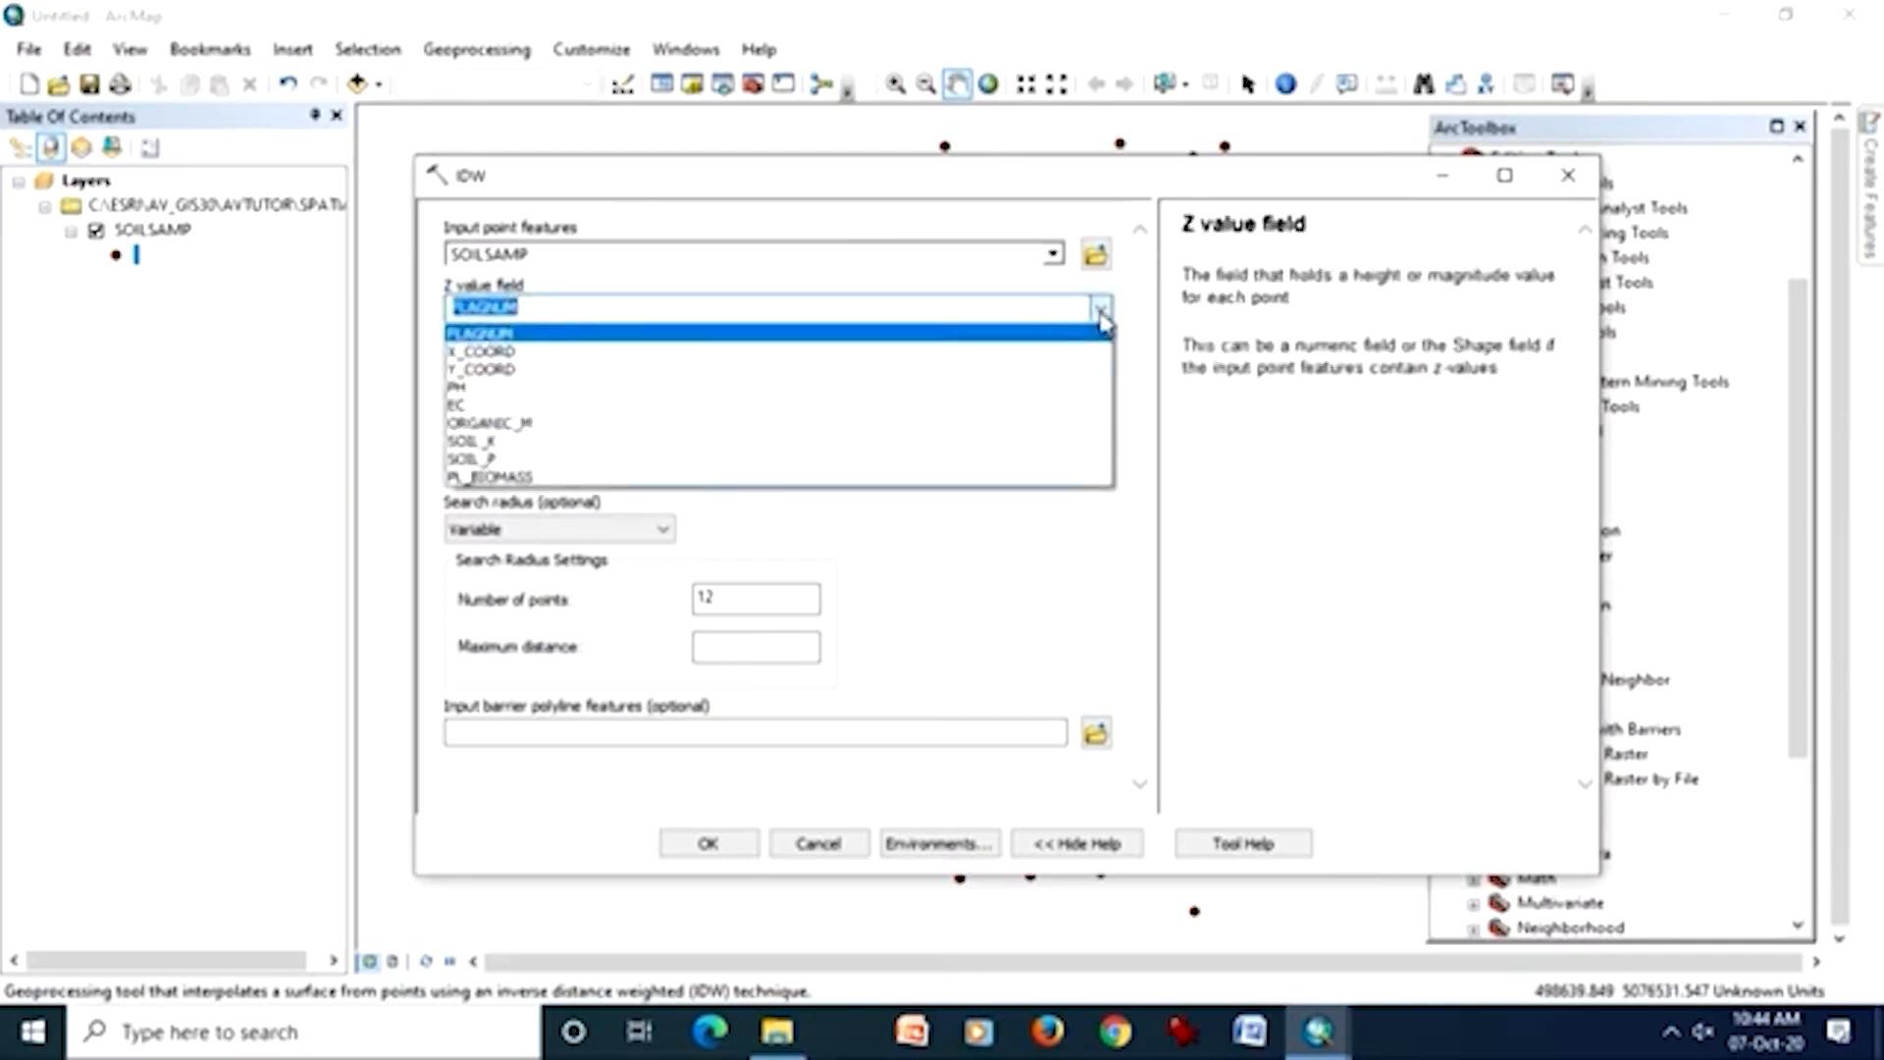
pyautogui.click(1038, 394)
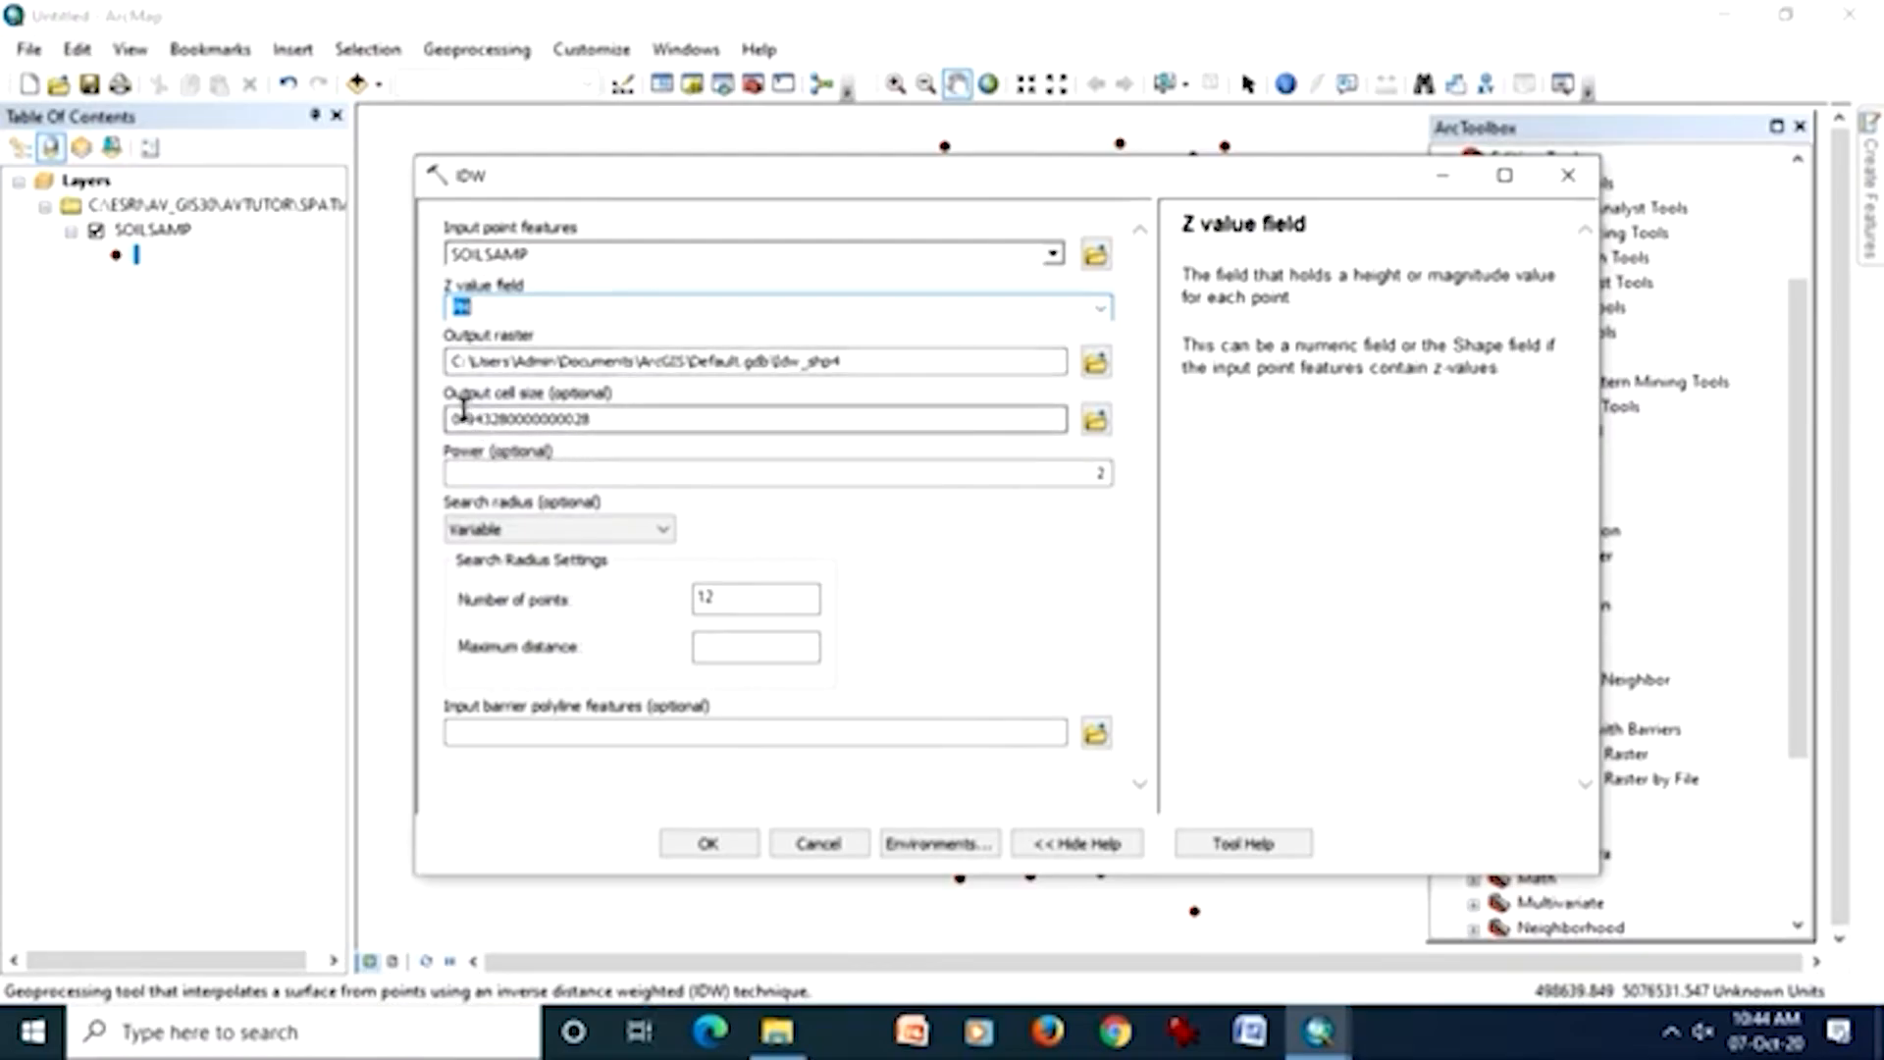
# - Examine the help descriptions for the IDW output cell size, power and search radius parameters
pyautogui.click(611, 422)
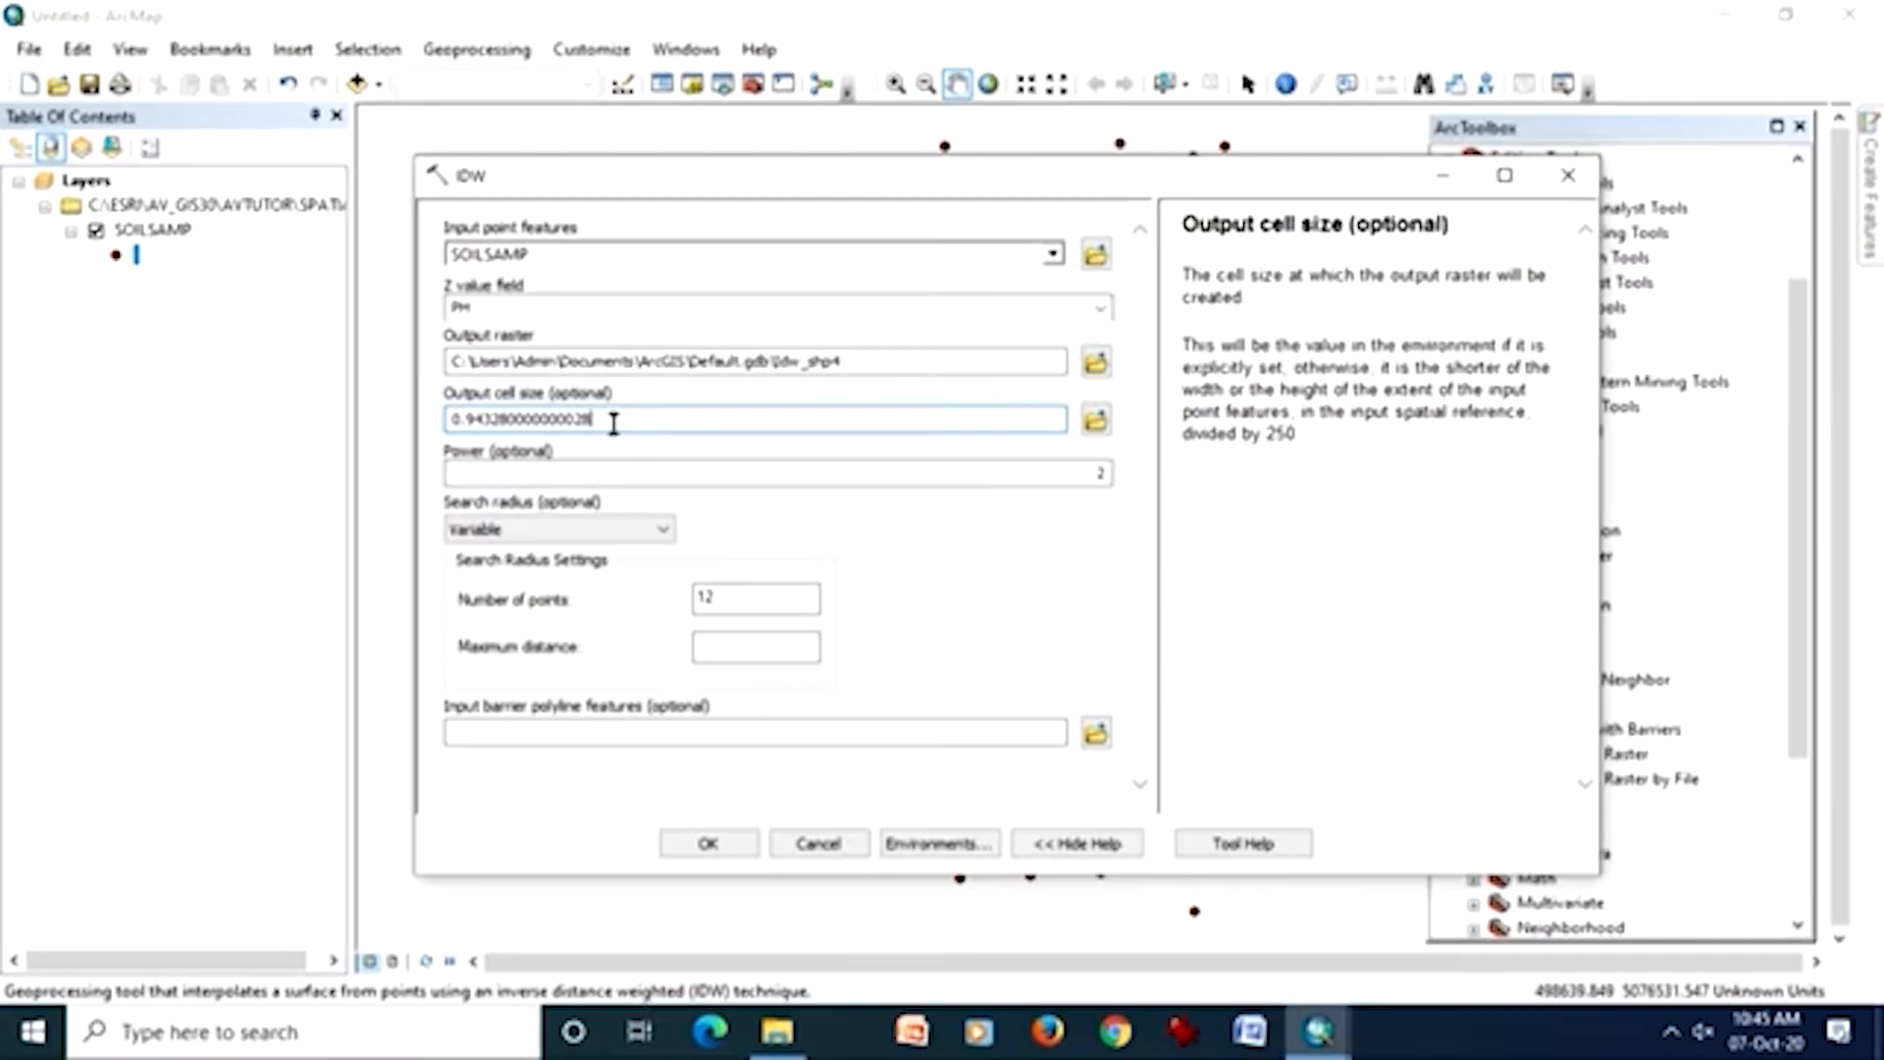
pyautogui.click(661, 476)
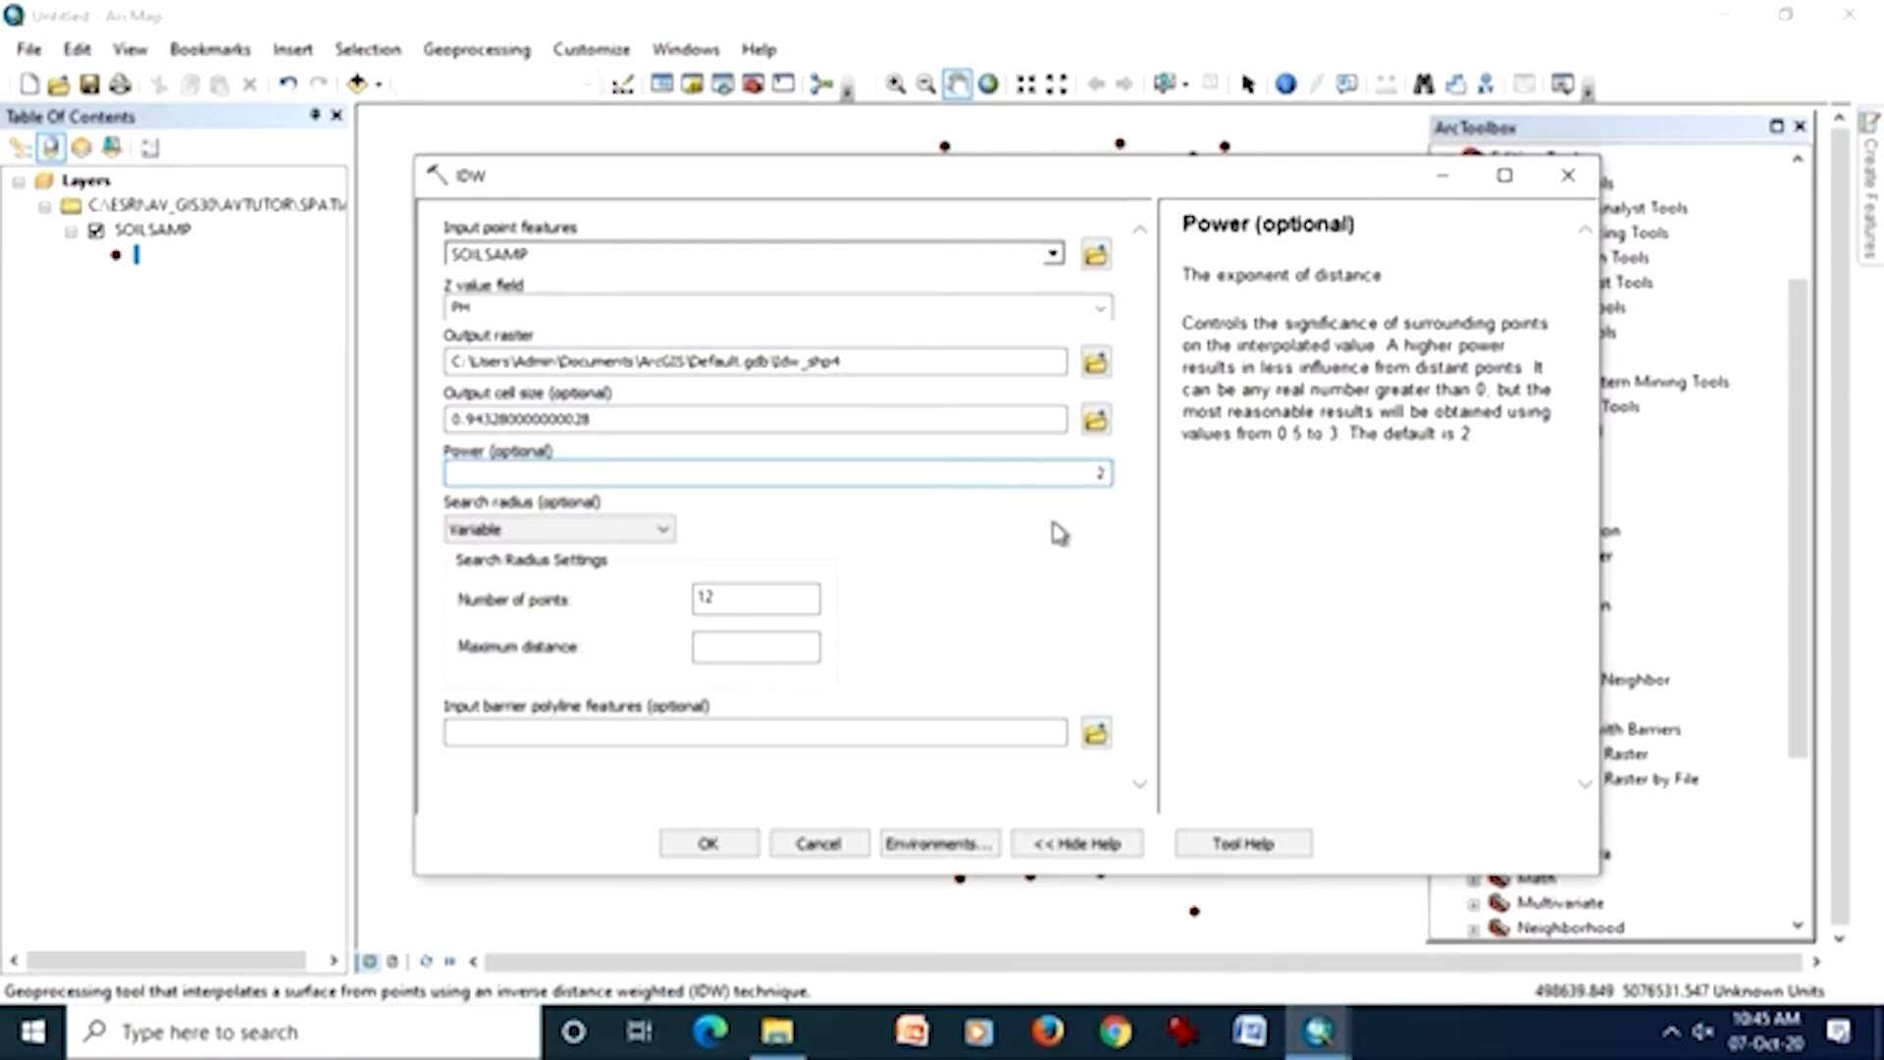
pyautogui.press('Tab')
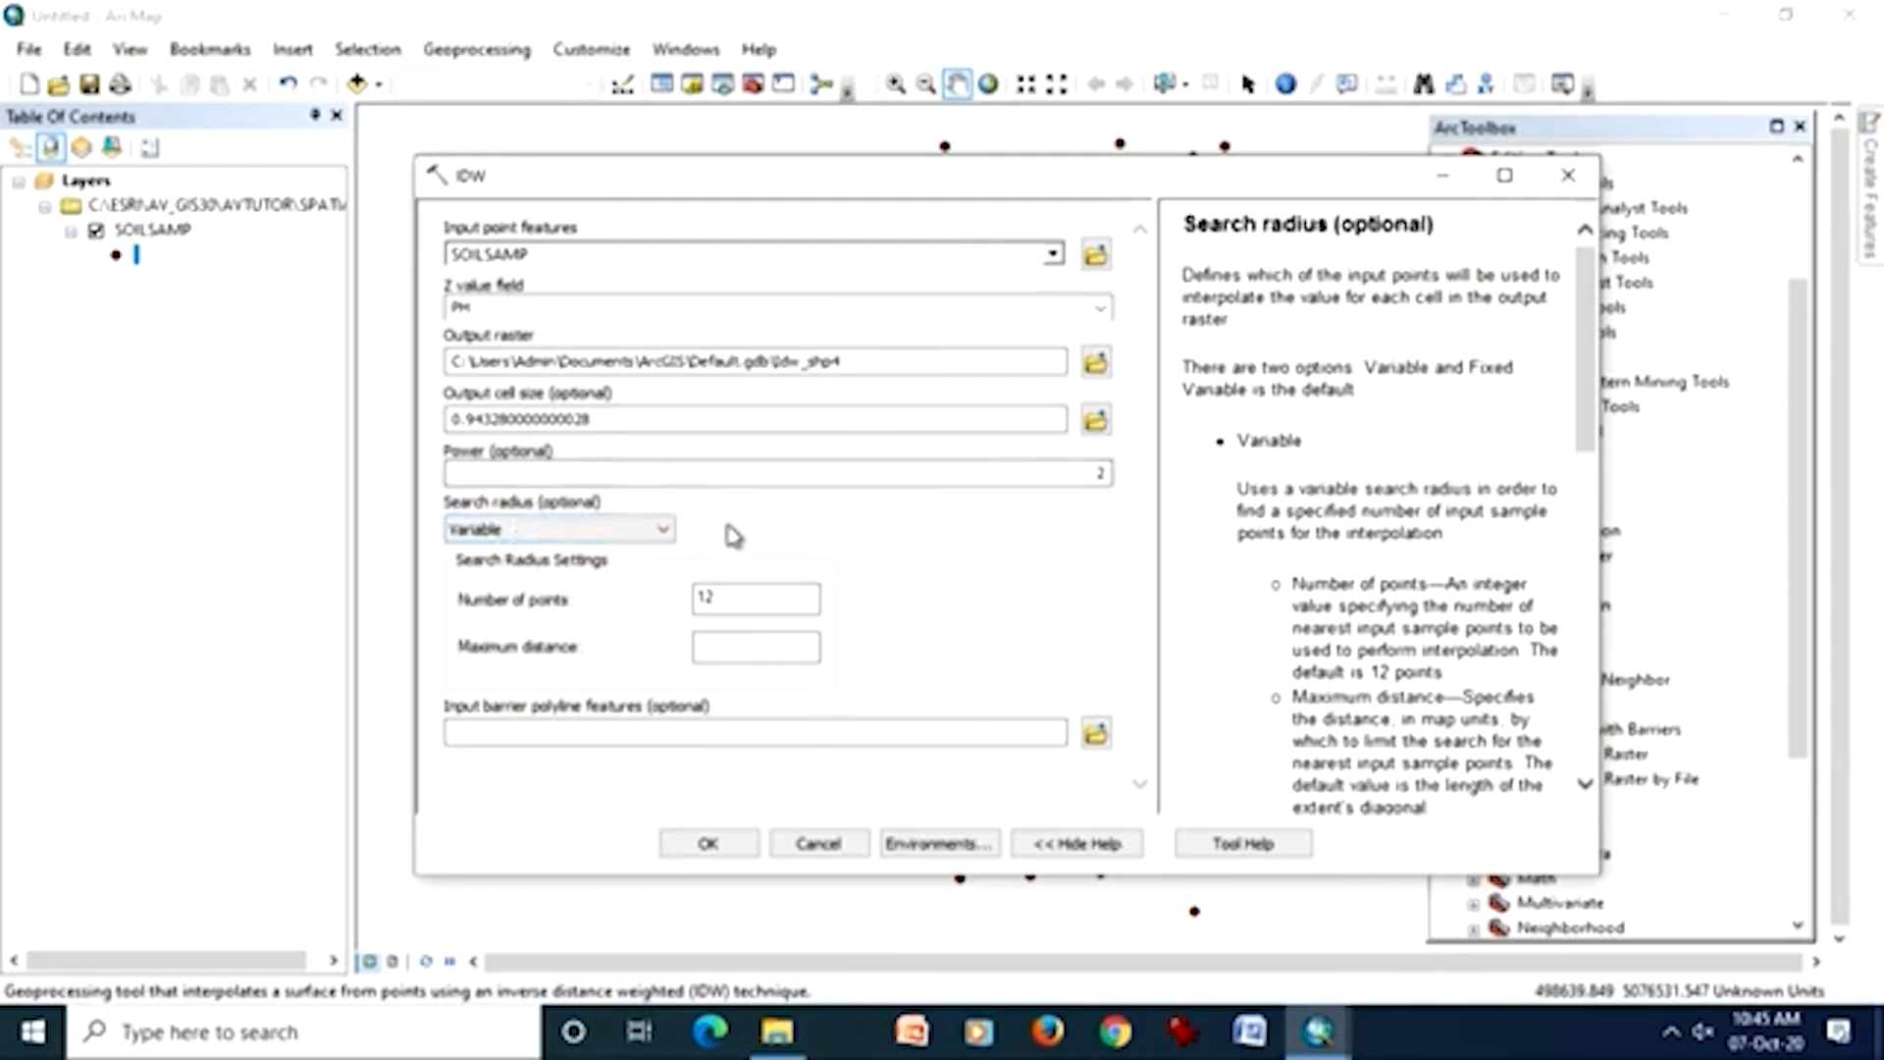
# - Try the Fixed search radius option and set the search radius back to Variable
pyautogui.click(655, 529)
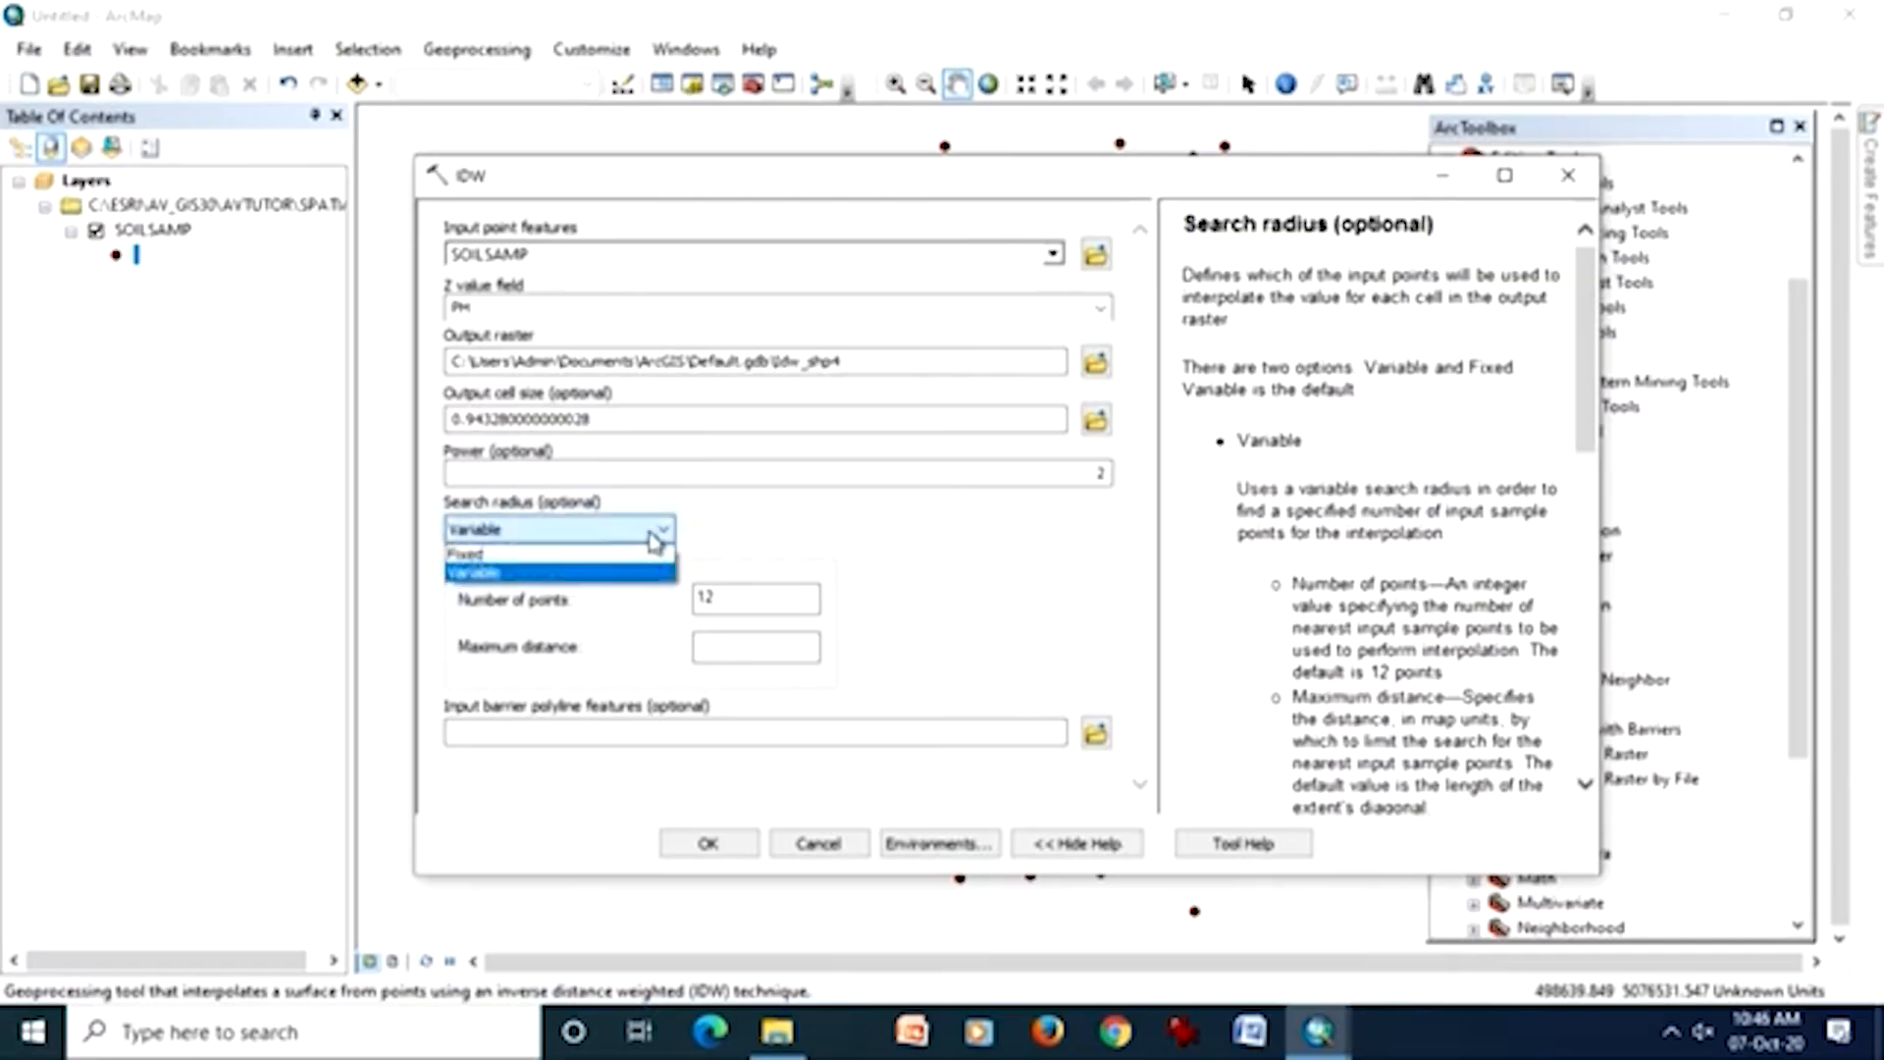
pyautogui.click(640, 554)
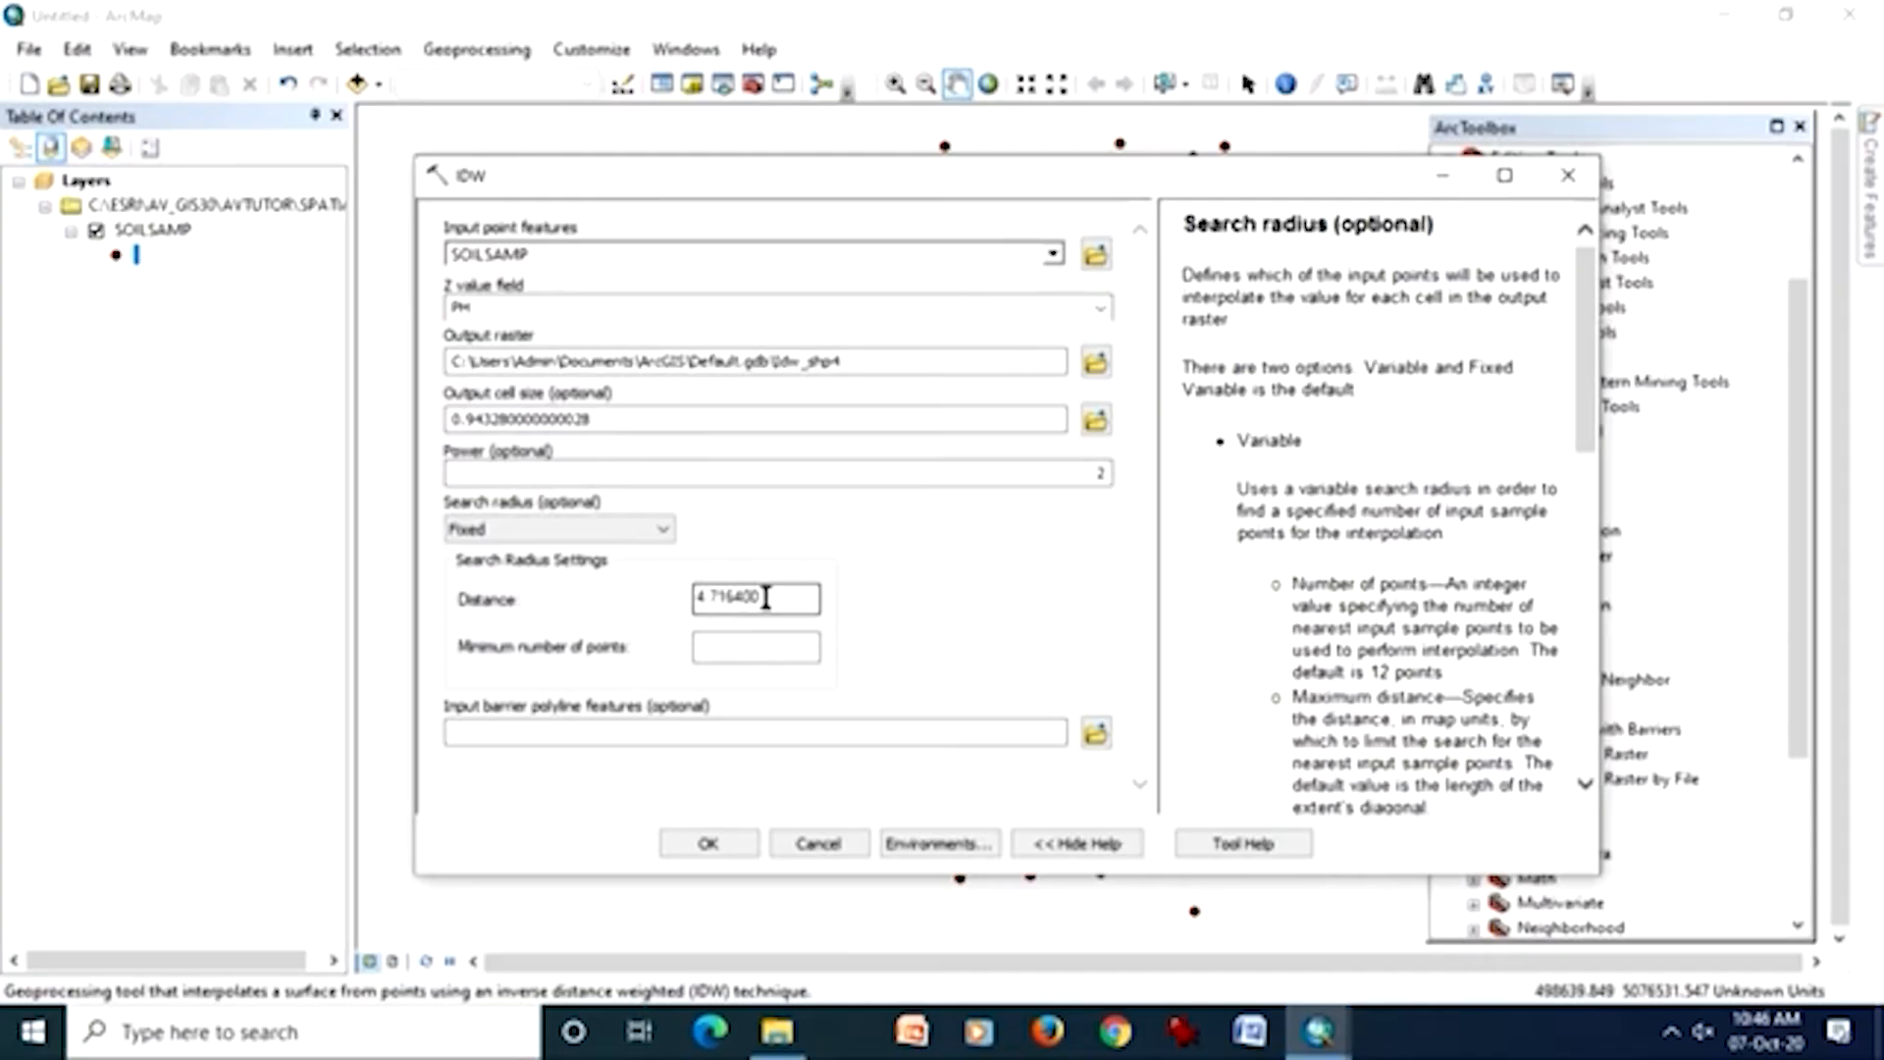
pyautogui.click(656, 532)
pyautogui.click(610, 573)
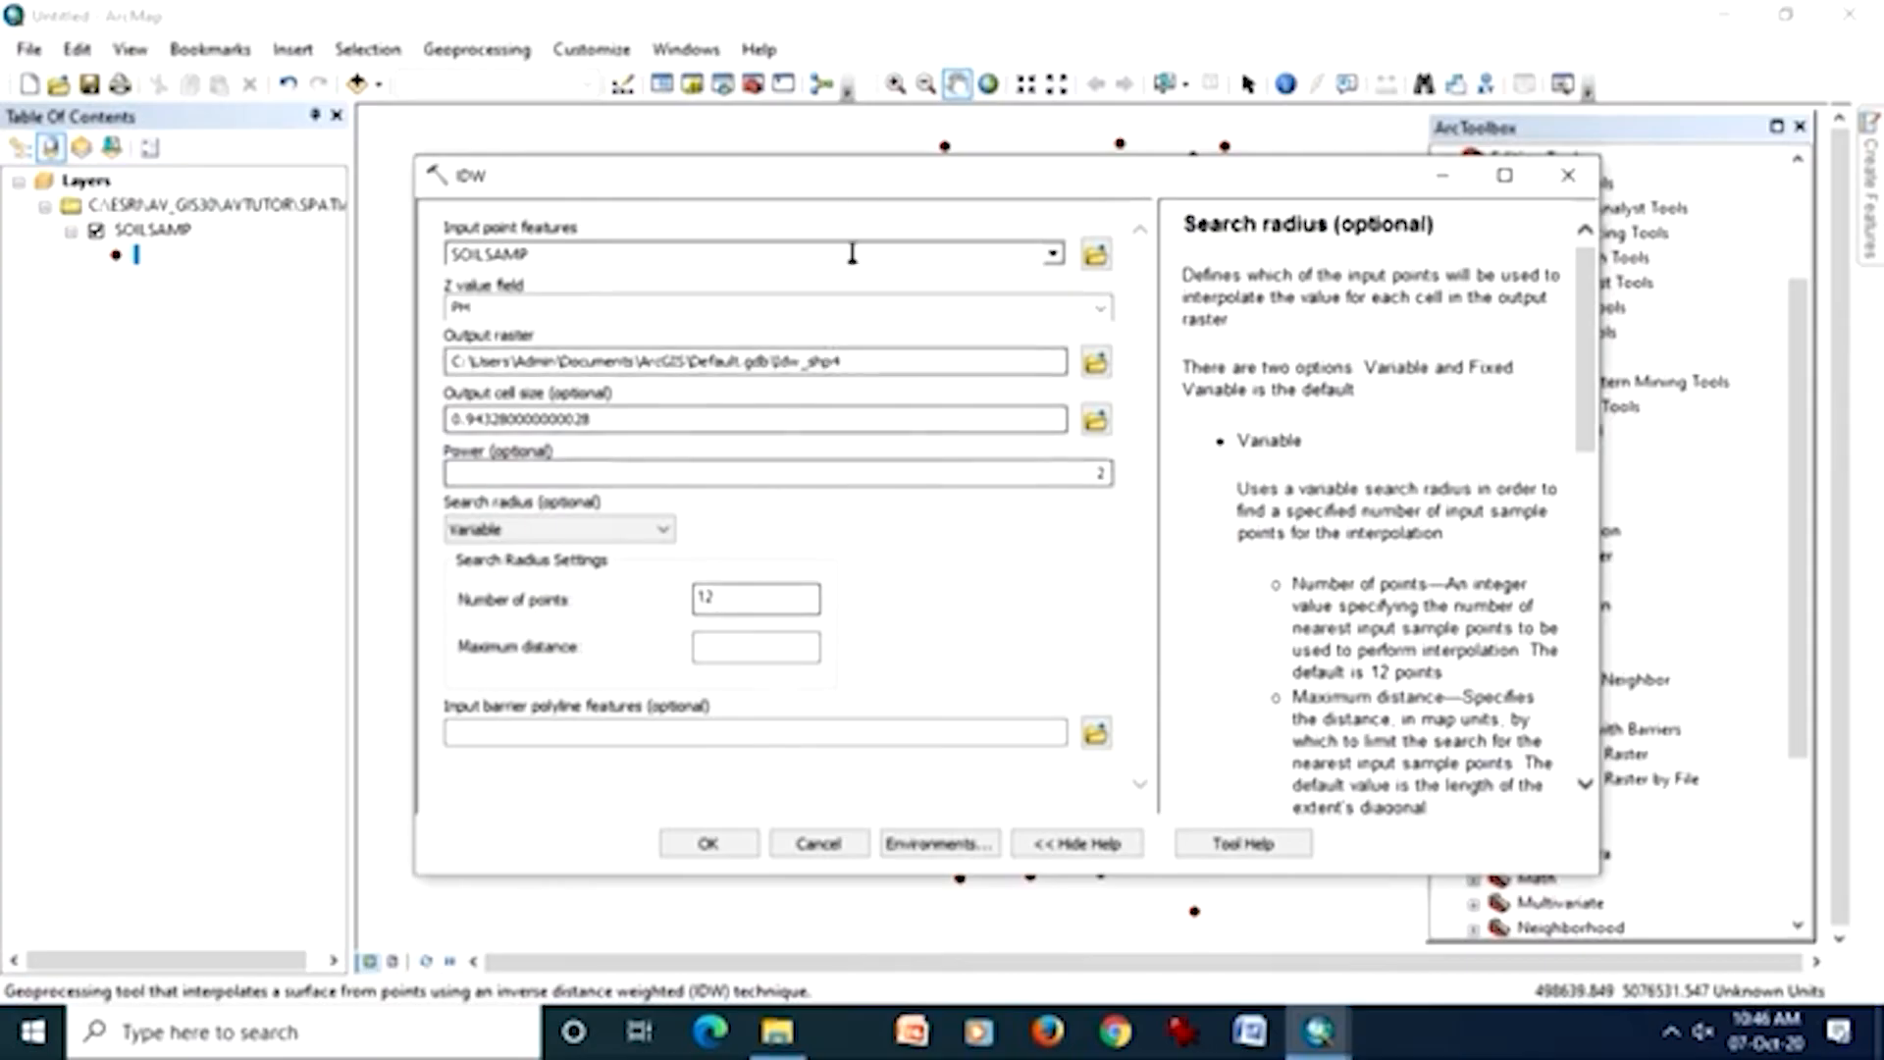
# - Review the remaining IDW parameters and their help, from barrier polyline features and maximum distance up to output raster and input point features
pyautogui.moveTo(845, 194)
pyautogui.mouseDown()
pyautogui.moveTo(833, 451)
pyautogui.moveTo(815, 353)
pyautogui.moveTo(842, 203)
pyautogui.mouseUp()
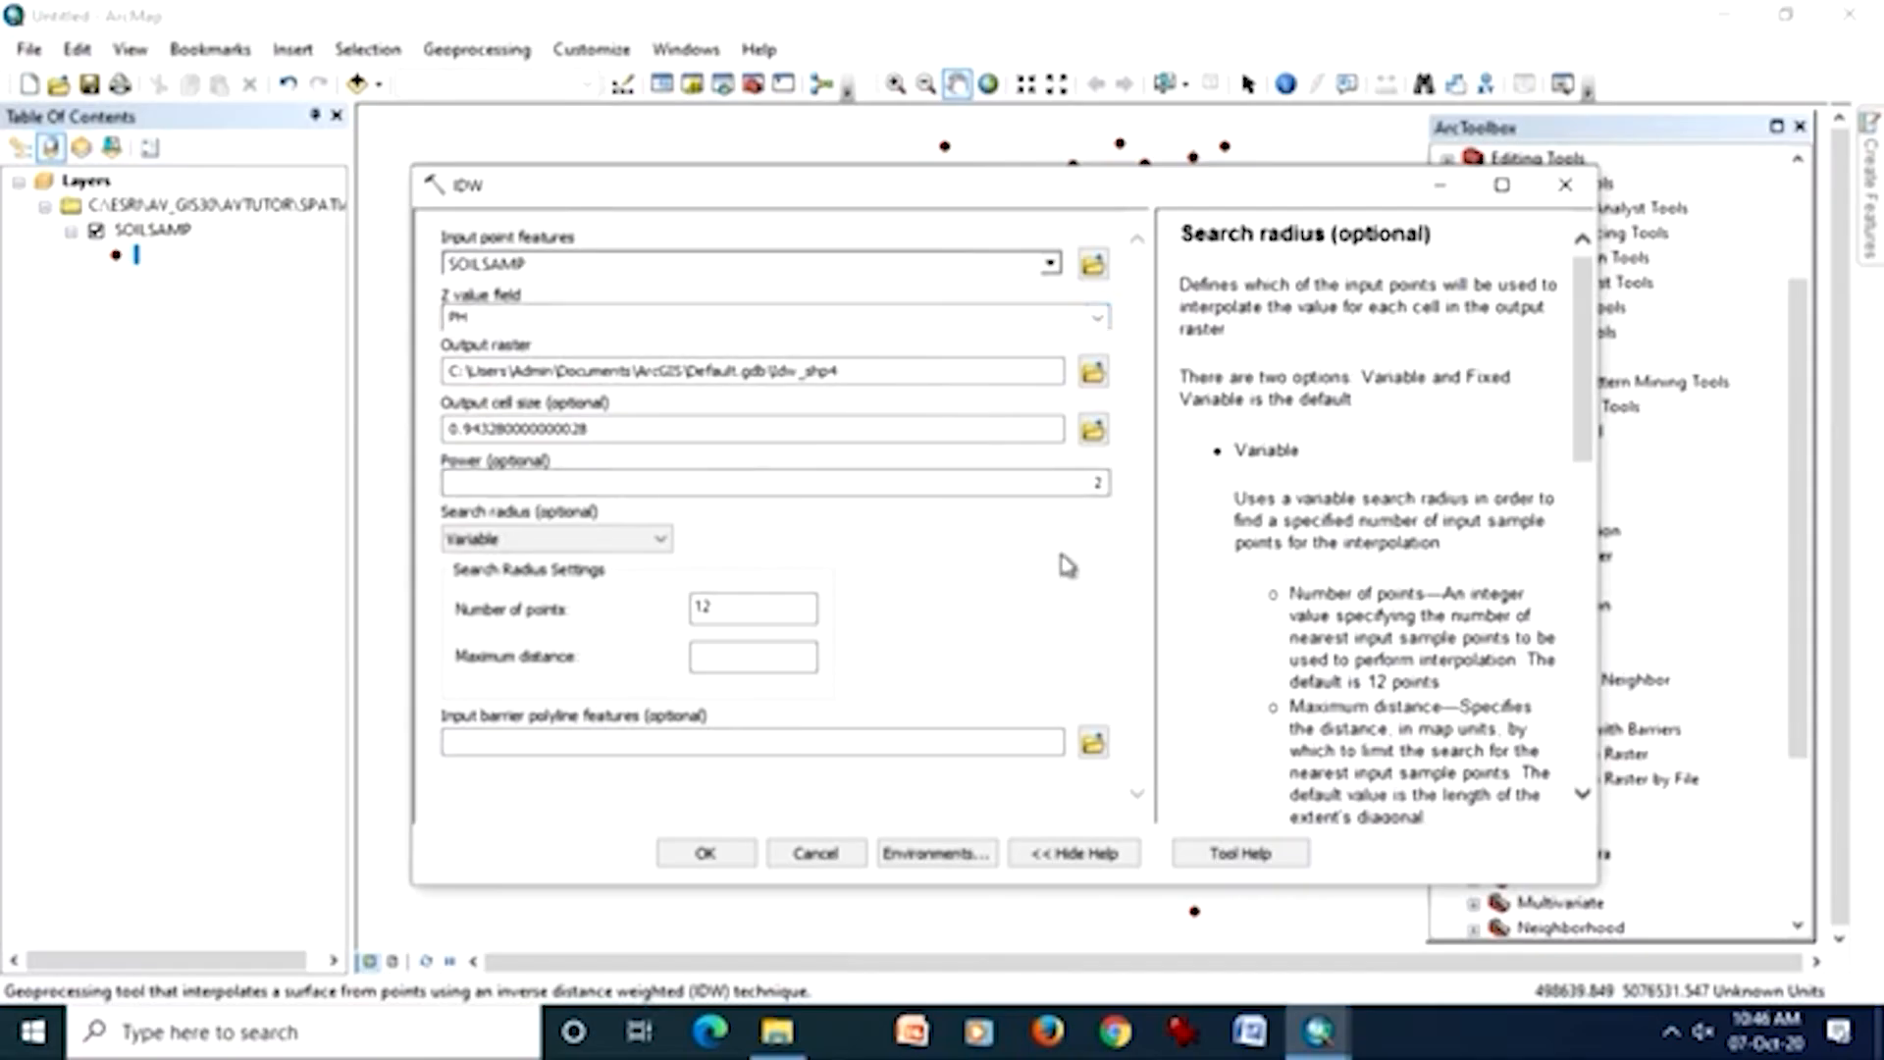
pyautogui.click(473, 741)
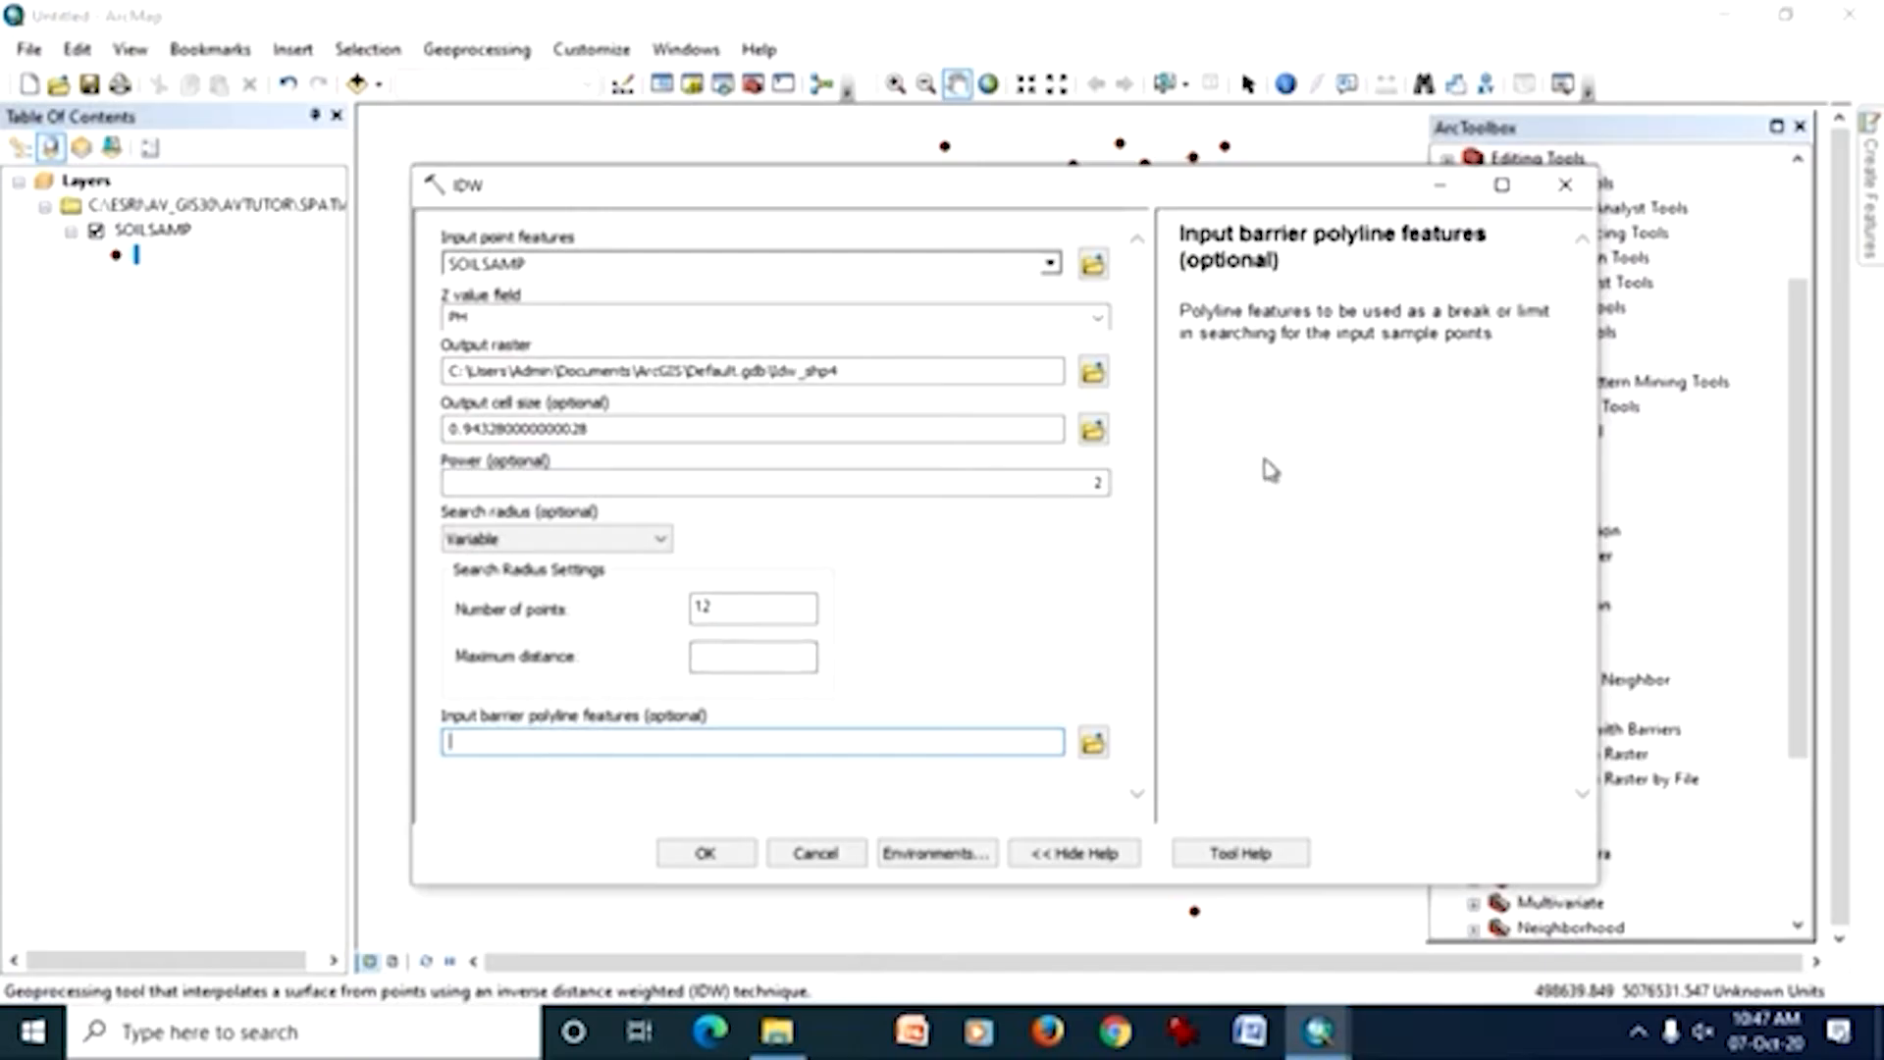
pyautogui.click(771, 660)
pyautogui.click(790, 482)
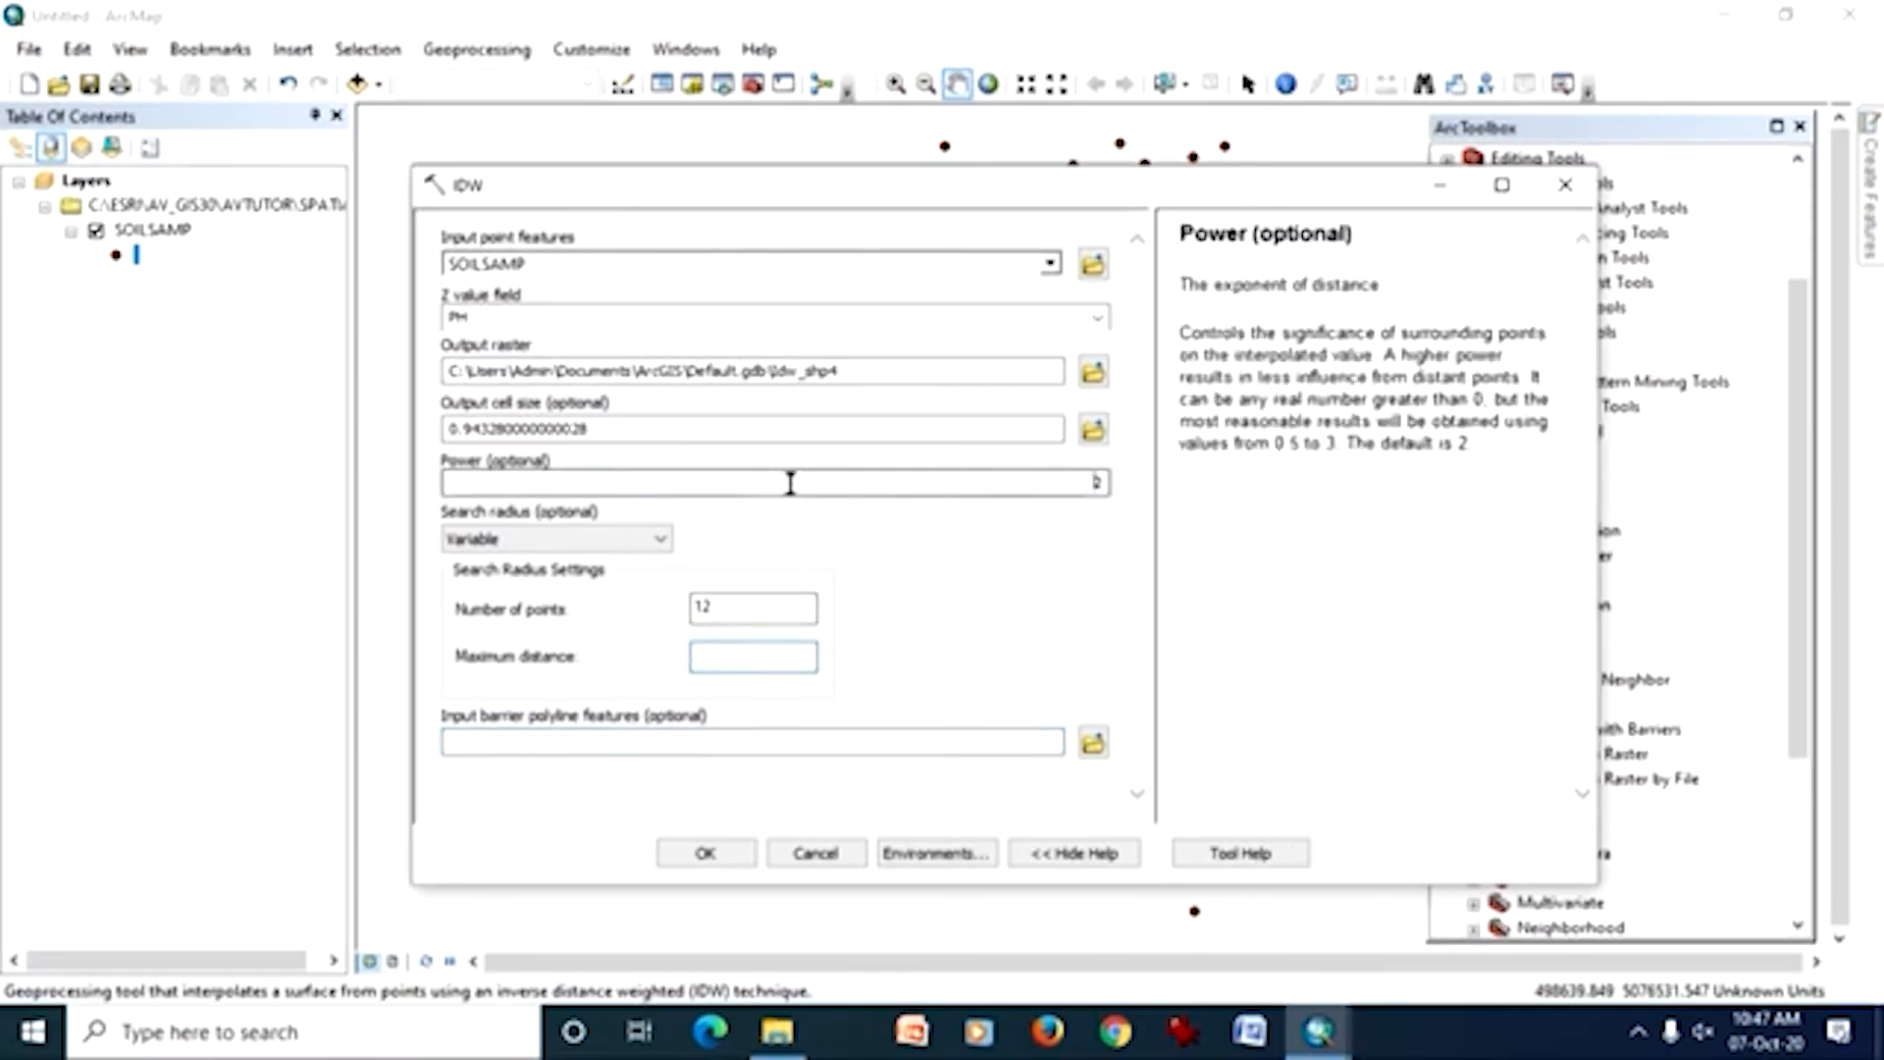
pyautogui.click(824, 428)
pyautogui.click(888, 371)
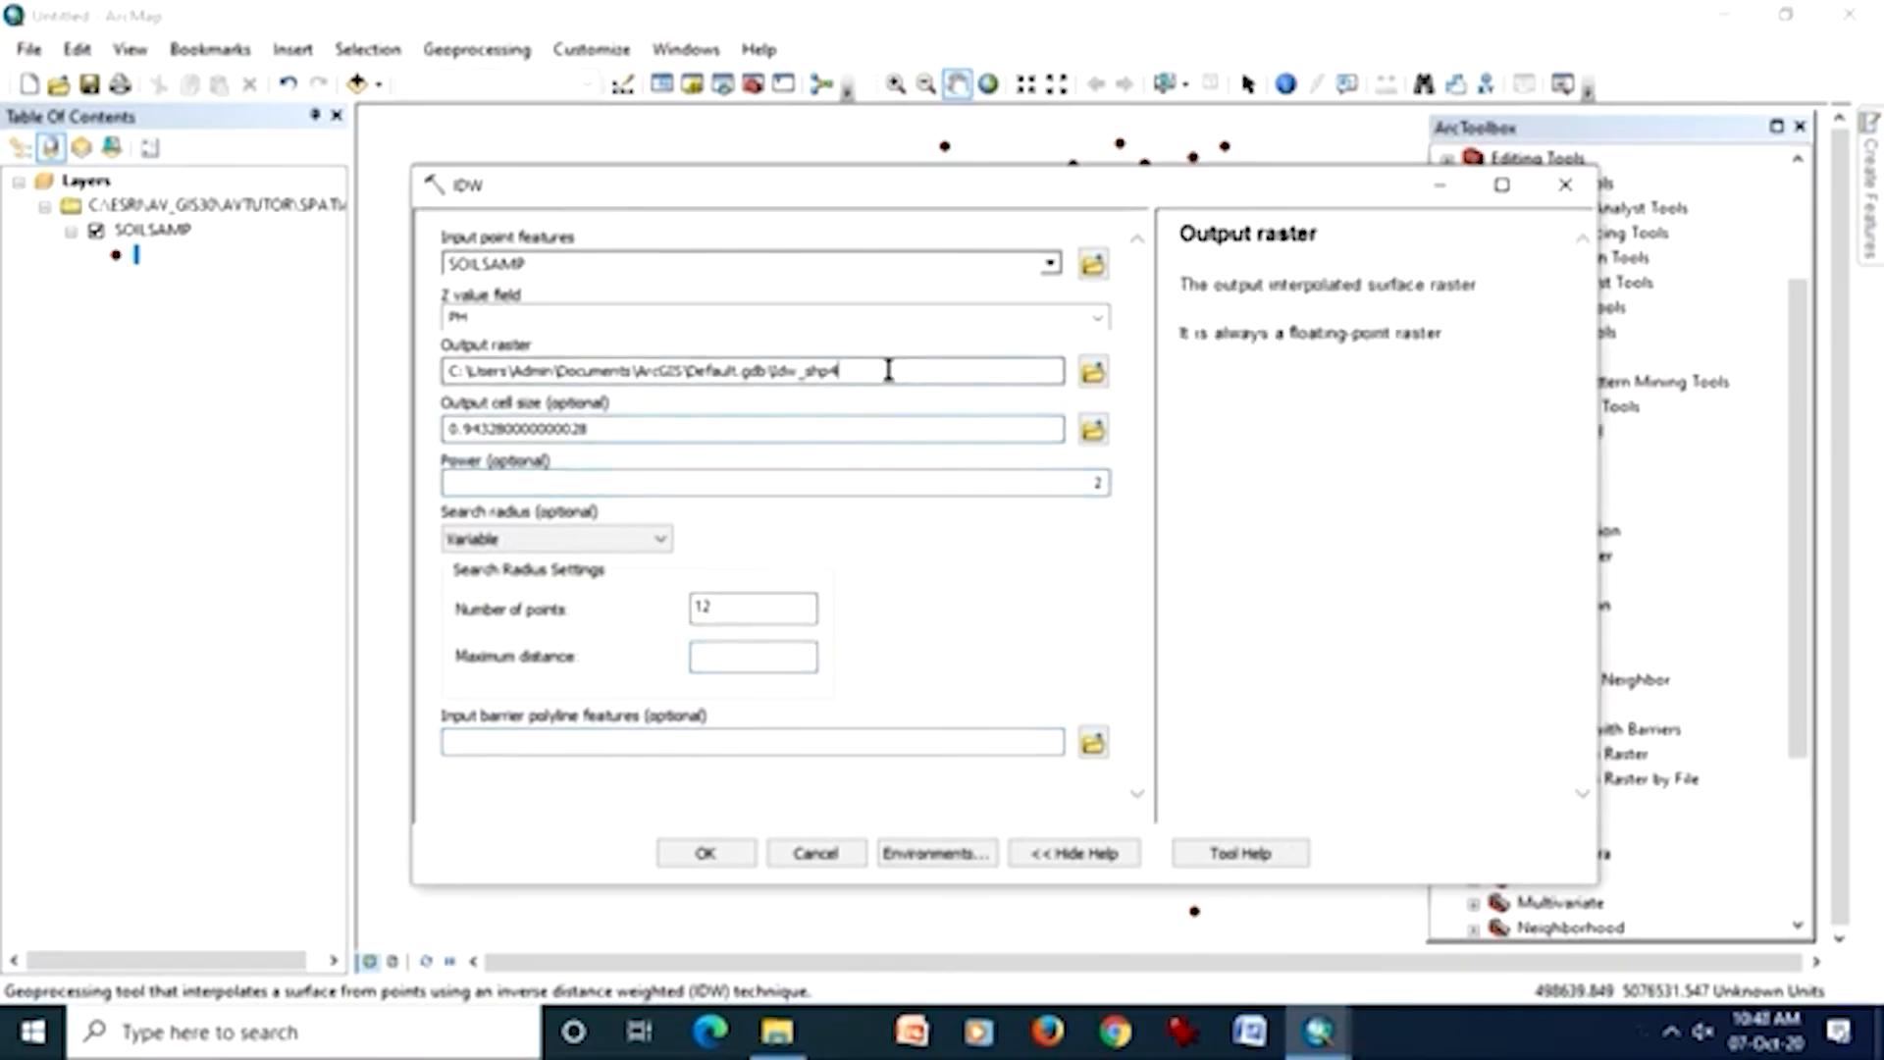
pyautogui.click(867, 314)
pyautogui.click(862, 263)
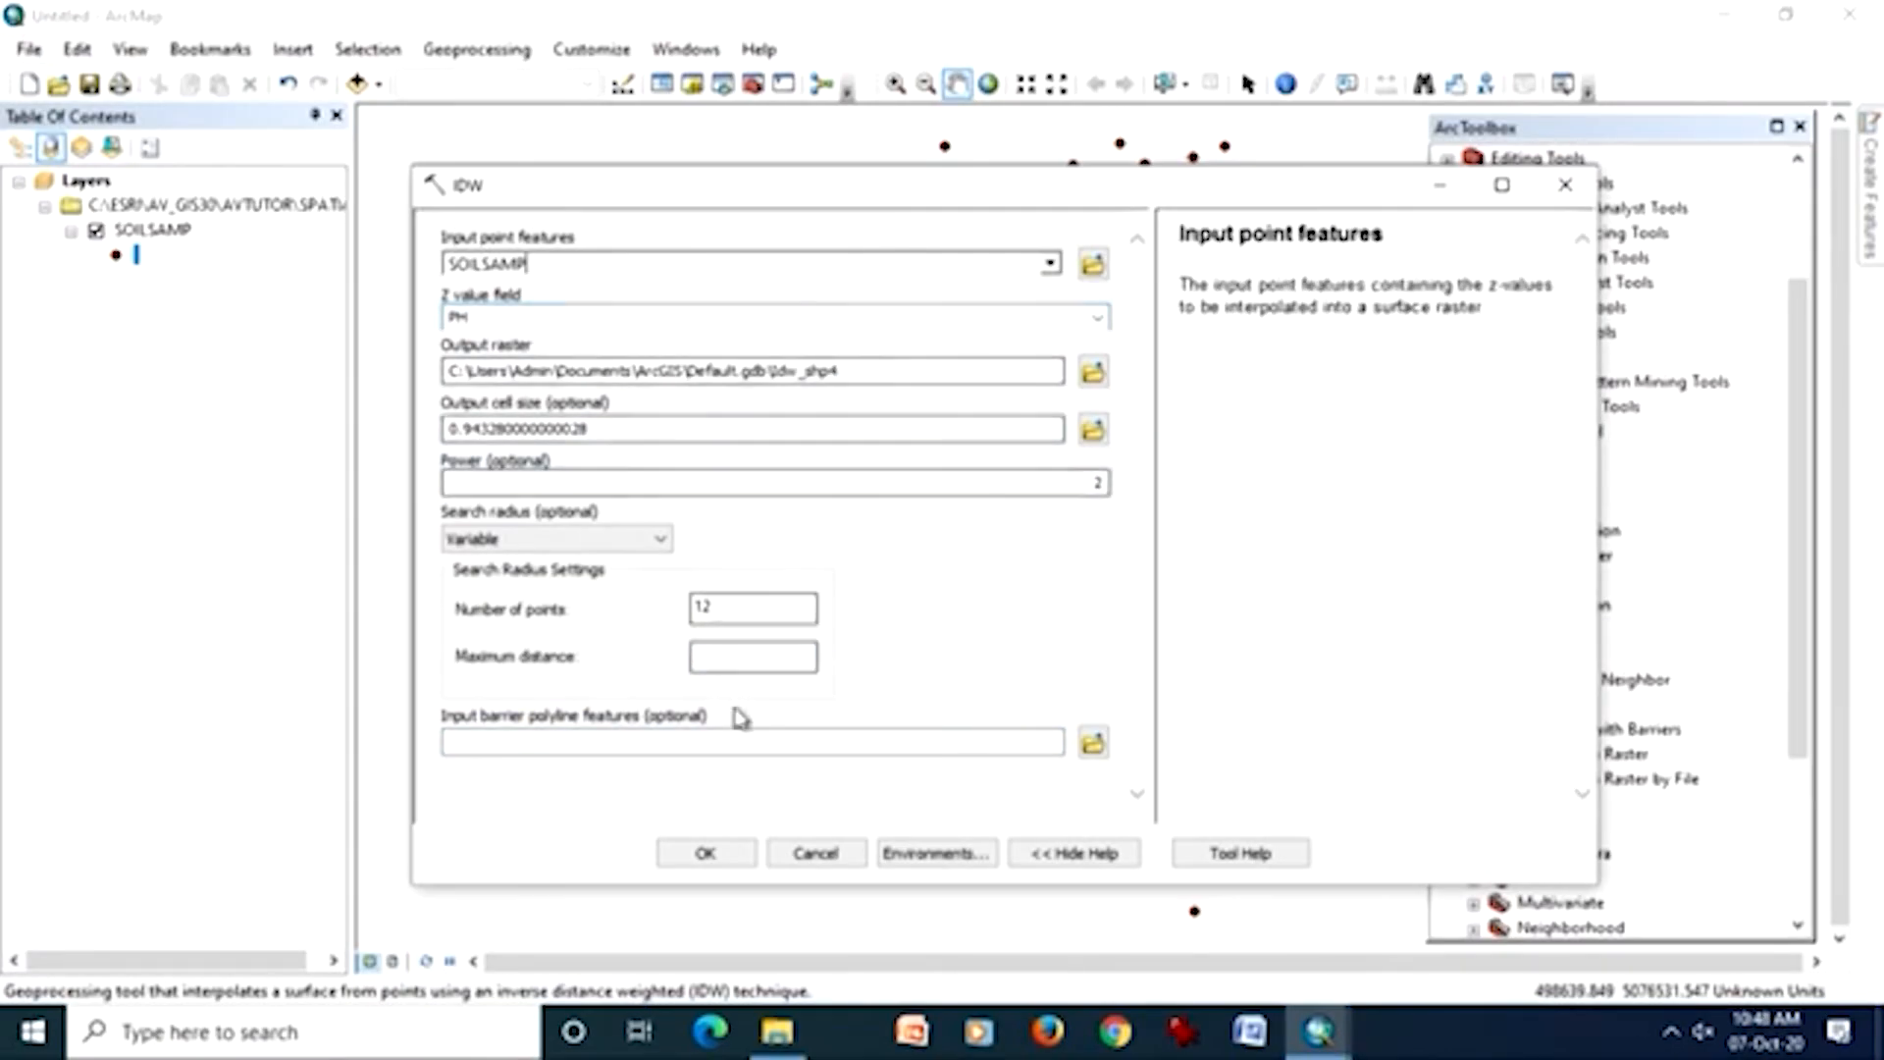
pyautogui.click(727, 741)
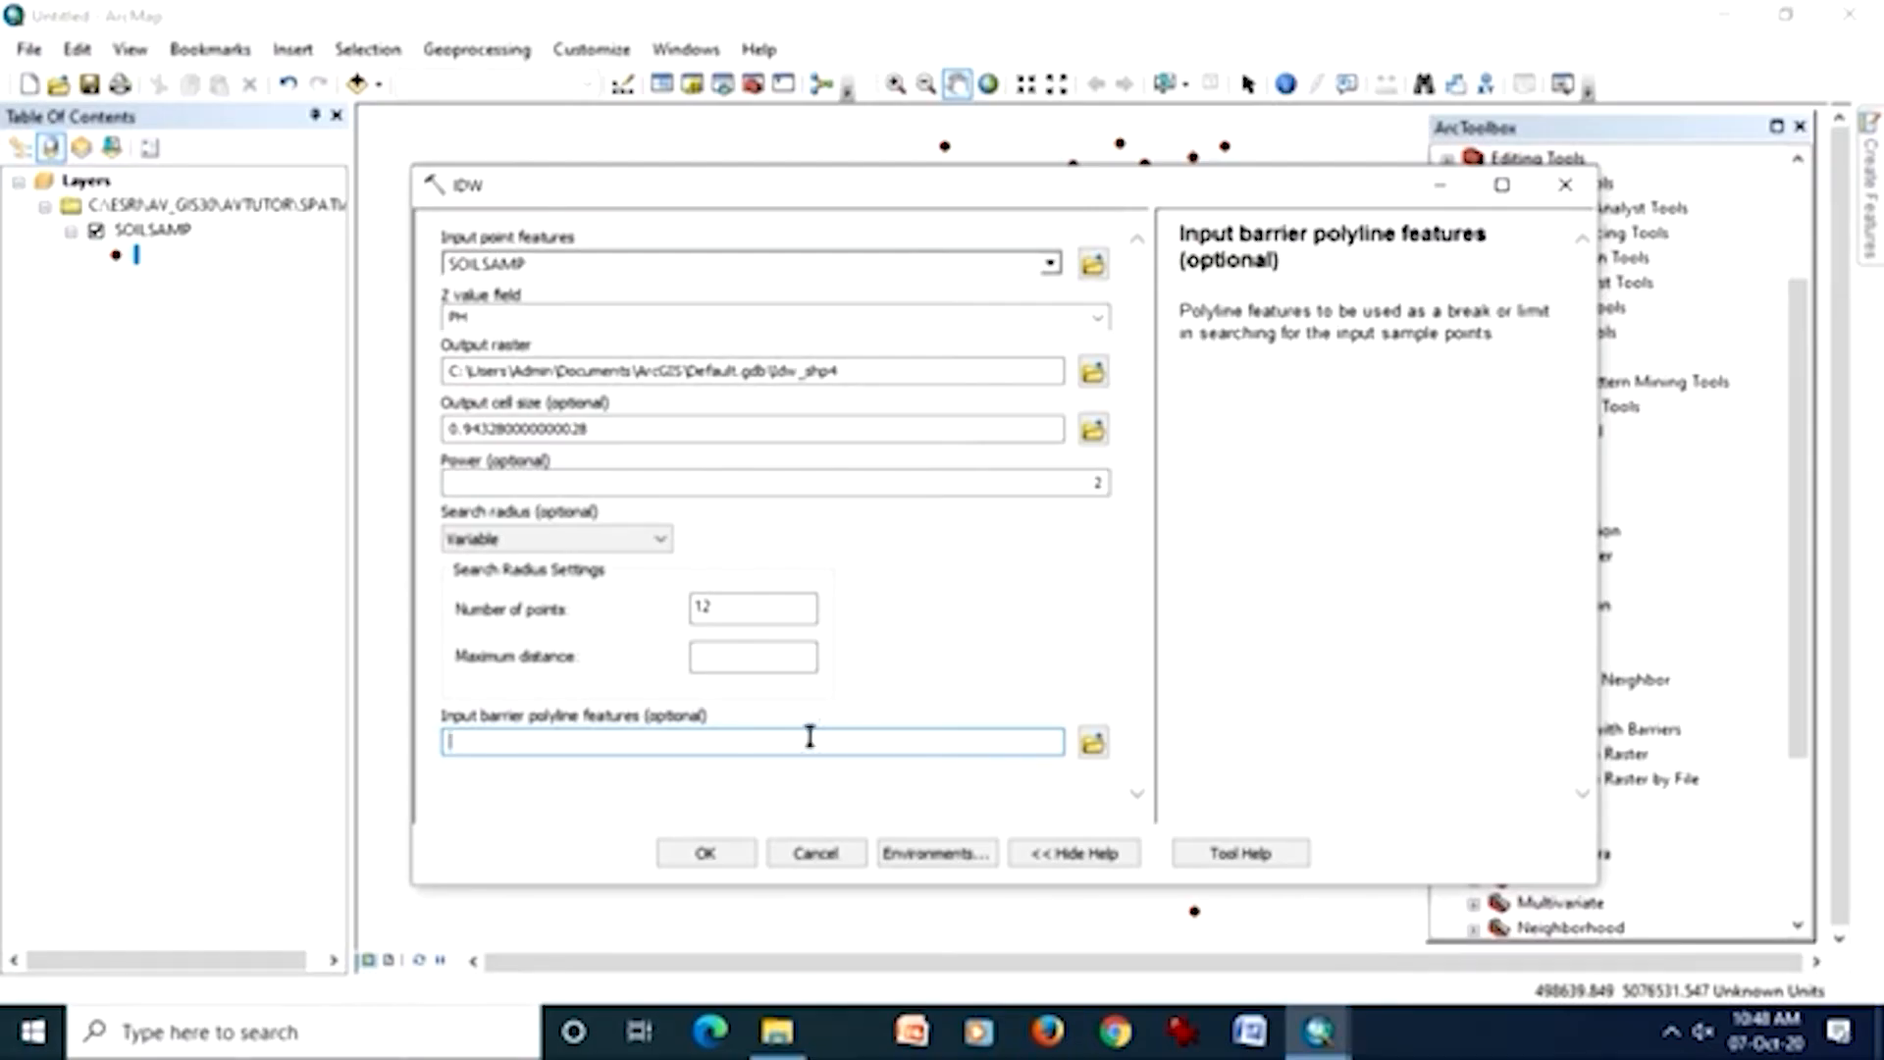
# - Run the IDW interpolation of the PH values with power 2 and a variable search radius of 12 points
pyautogui.click(736, 856)
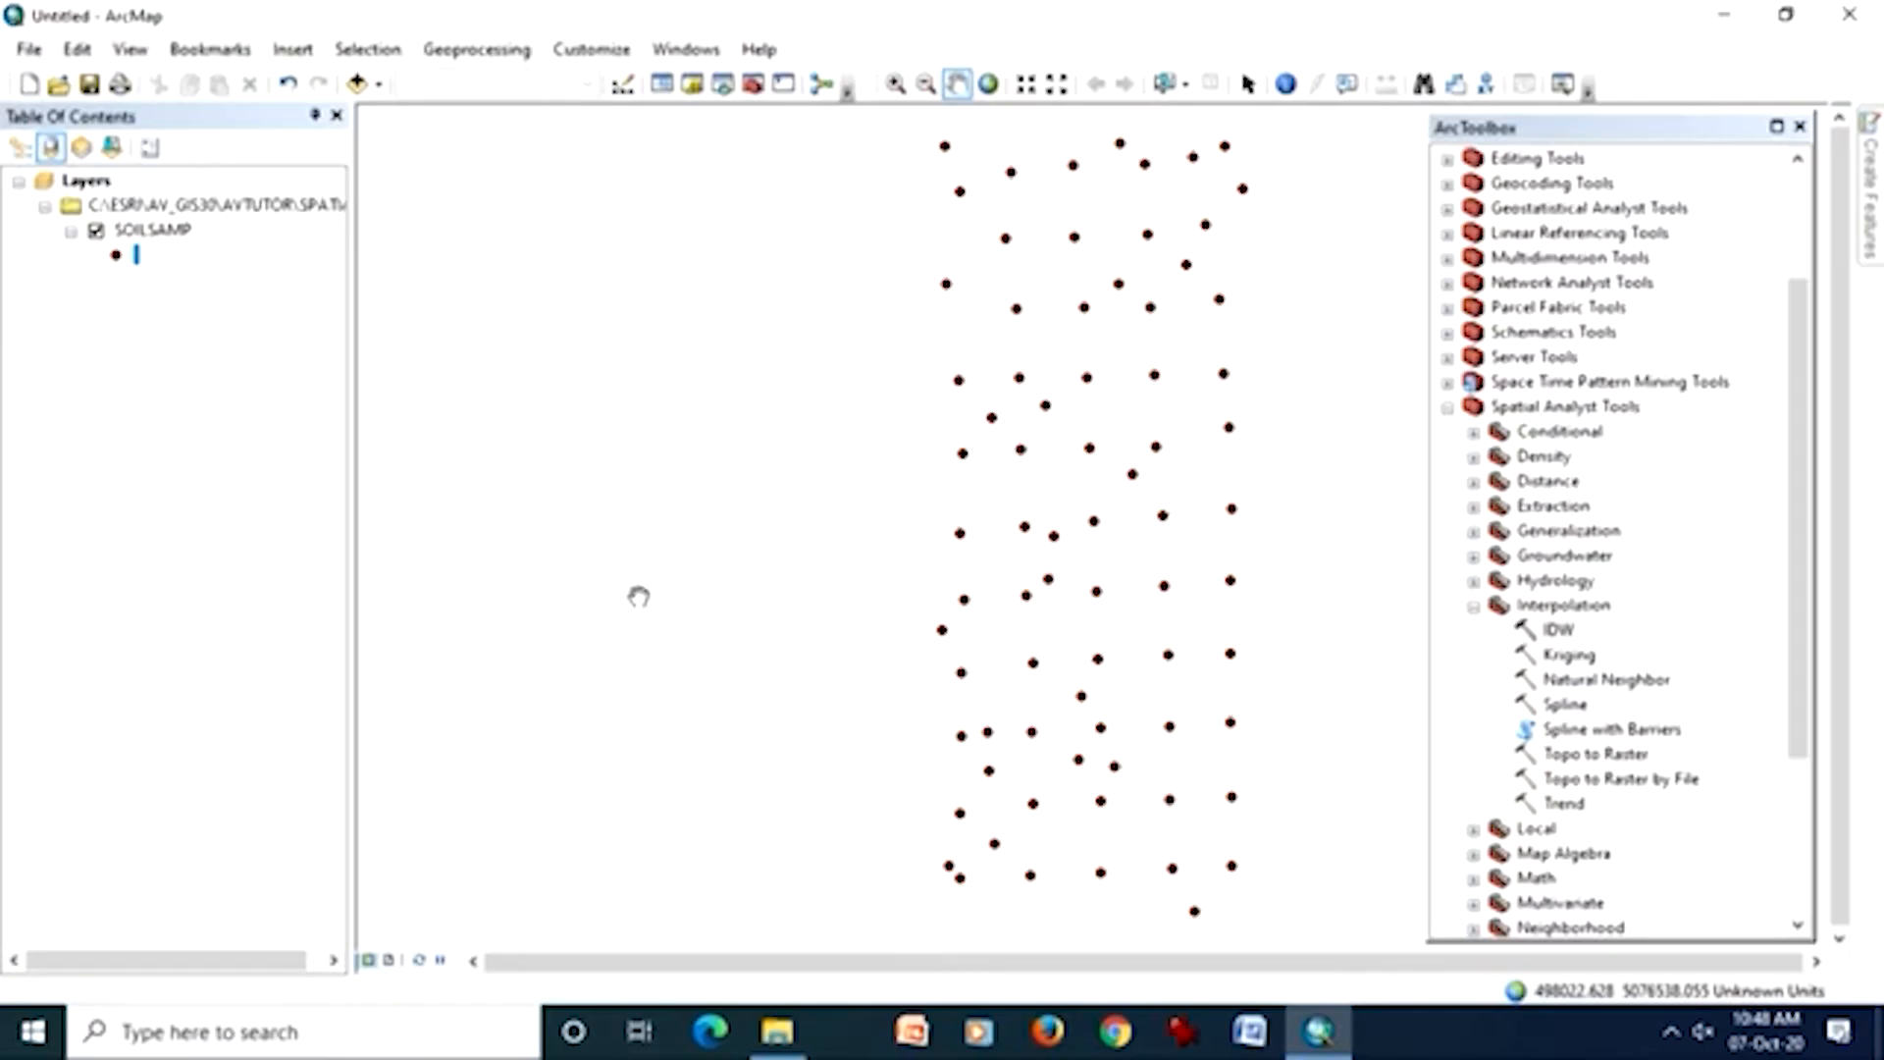
pyautogui.click(360, 86)
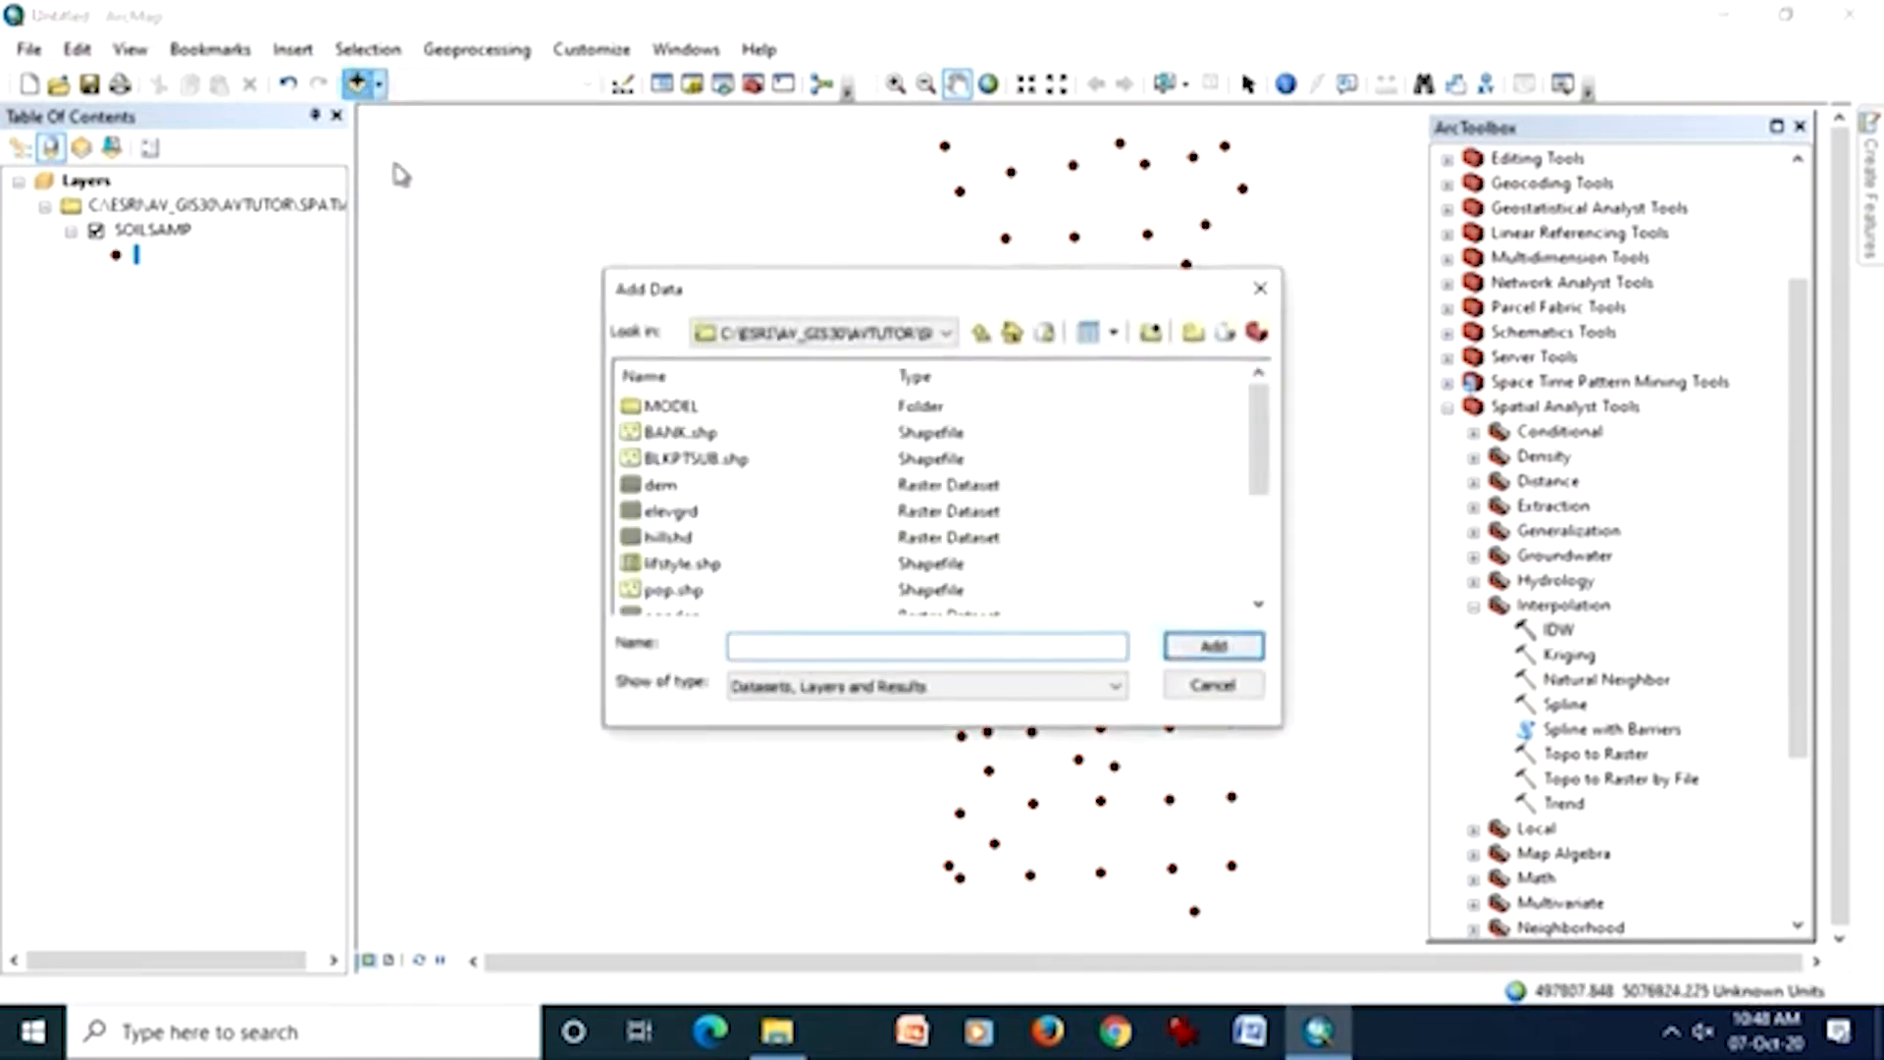
pyautogui.click(810, 335)
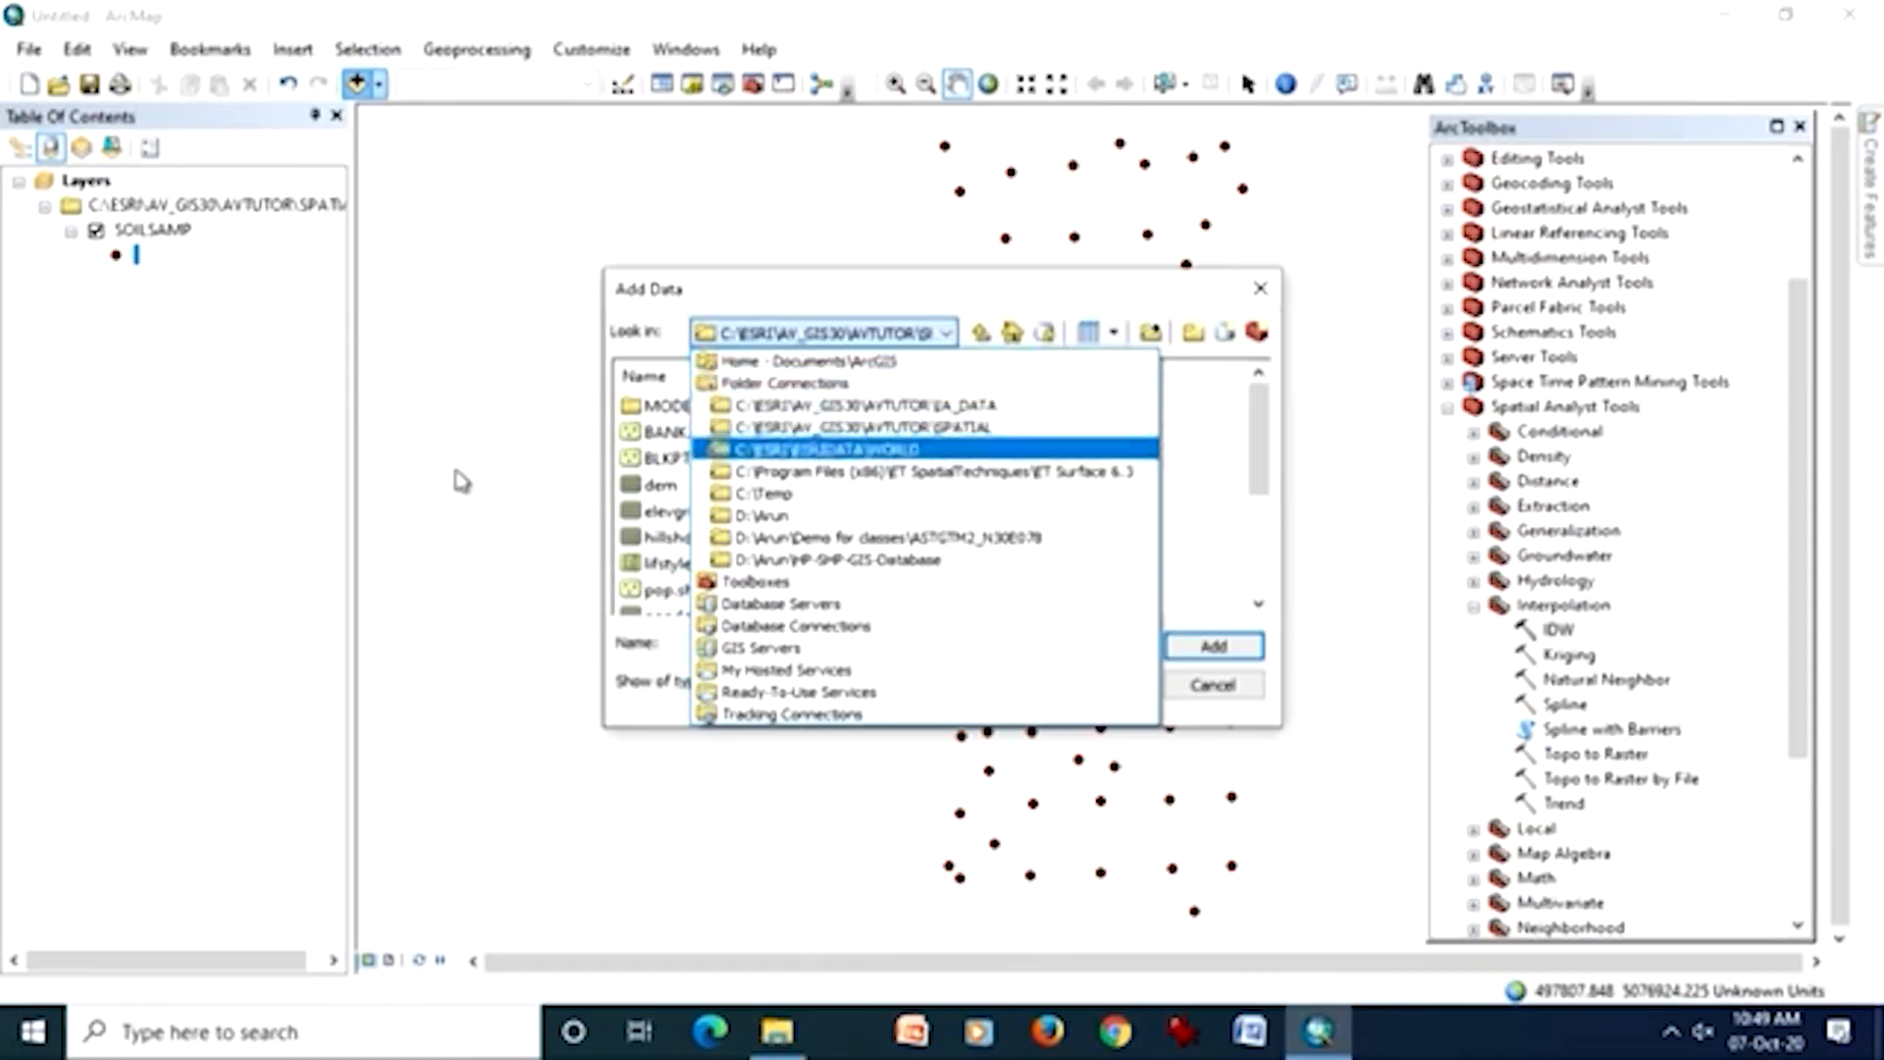
pyautogui.click(484, 471)
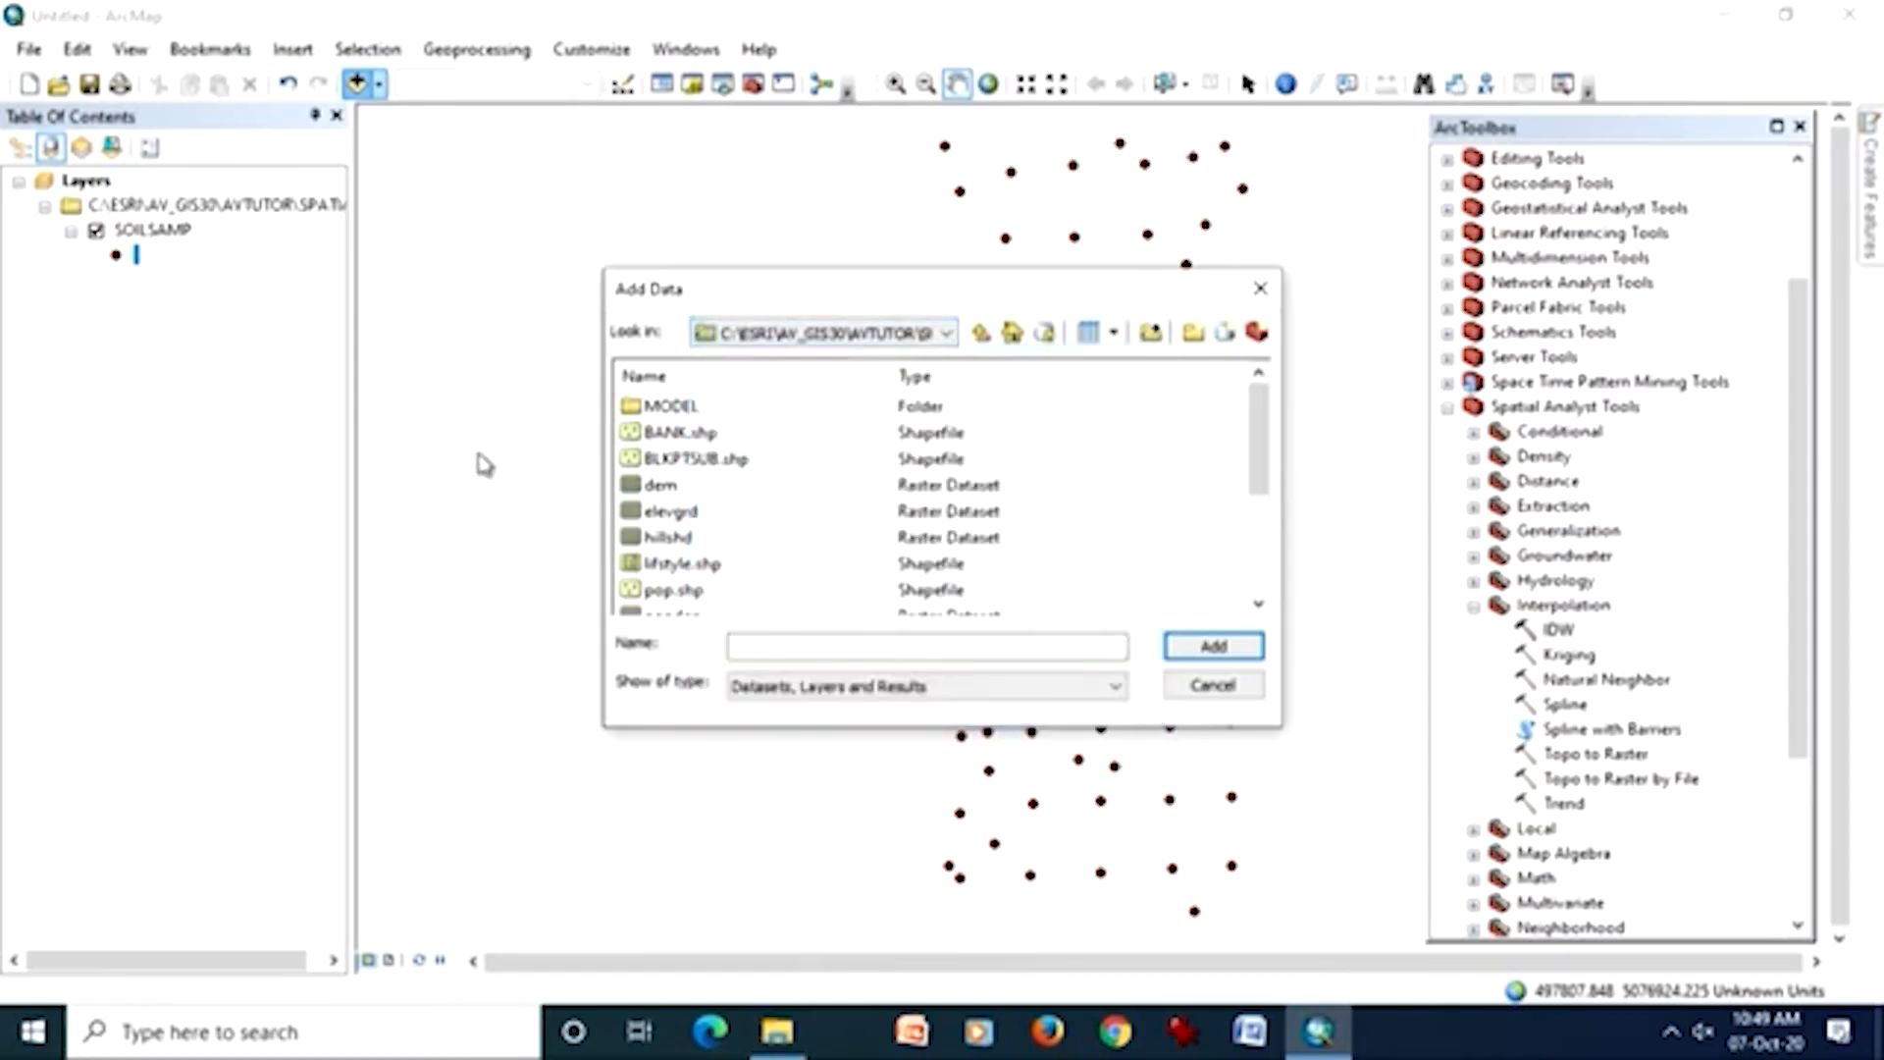
pyautogui.click(745, 339)
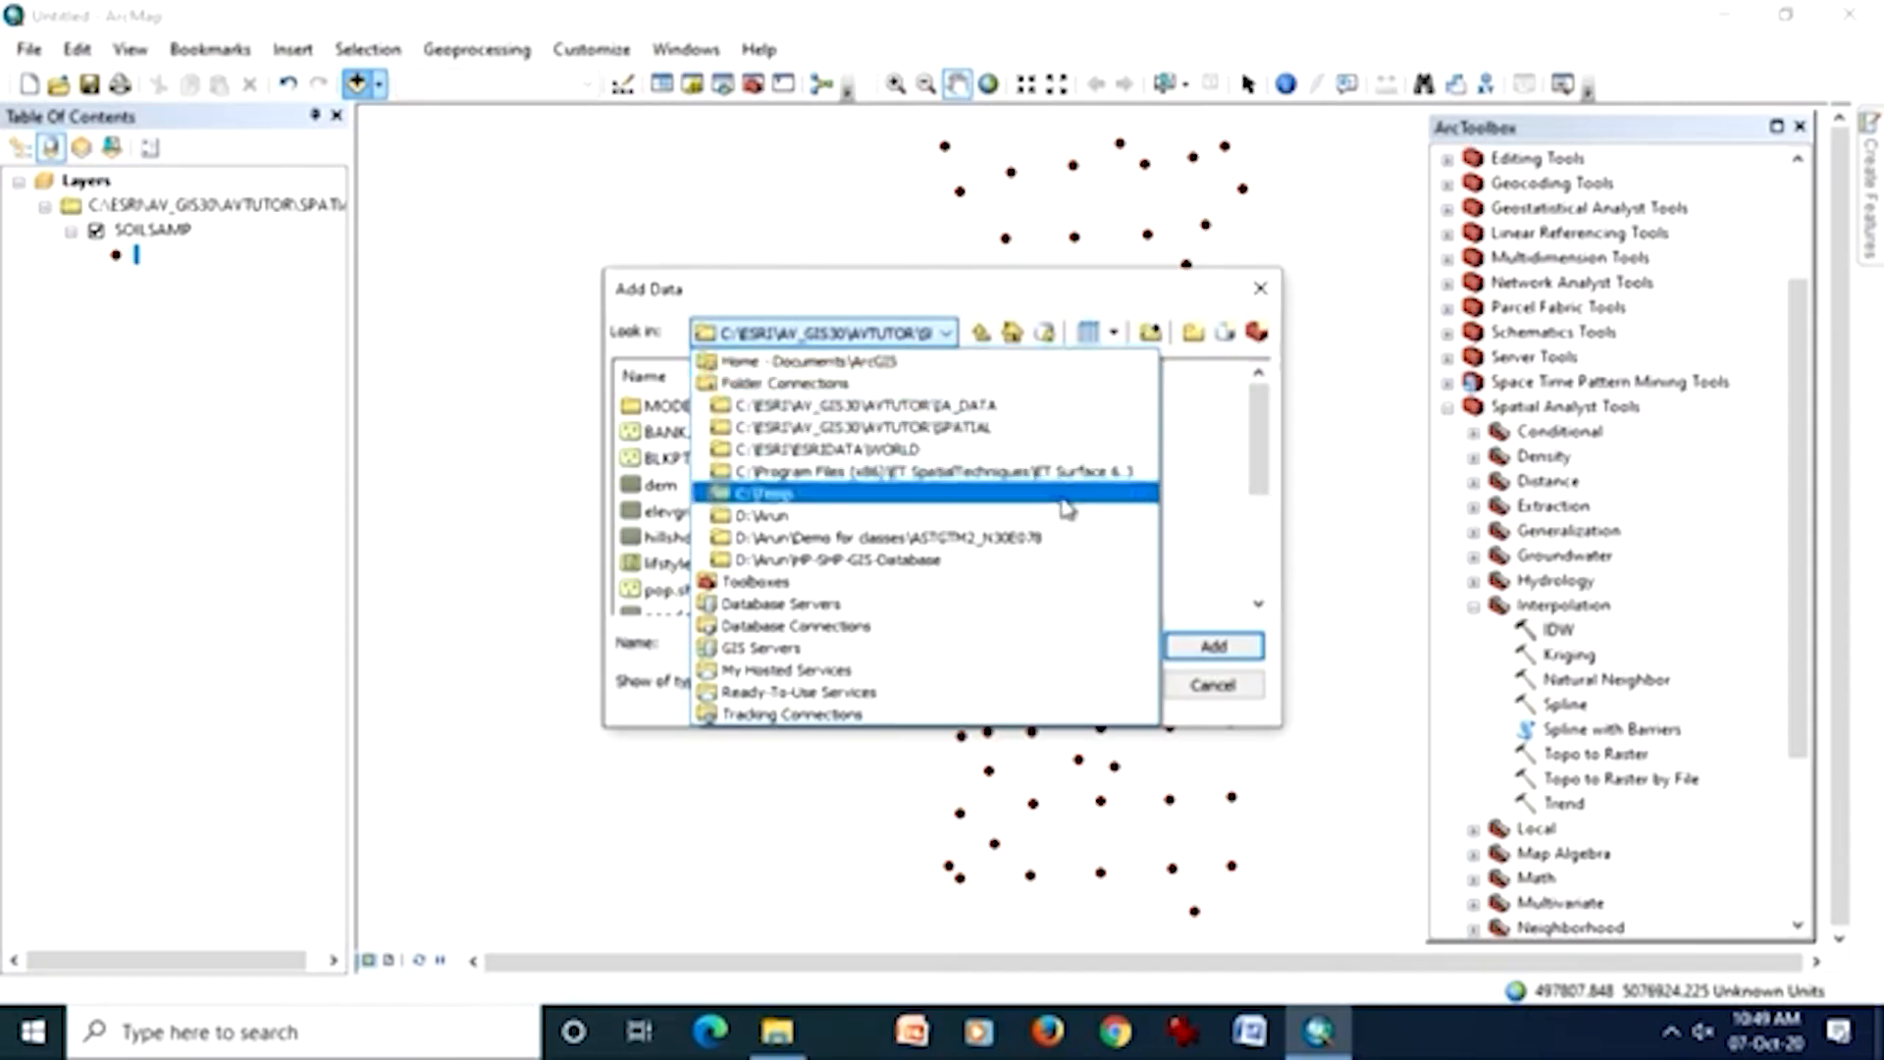
pyautogui.click(1208, 687)
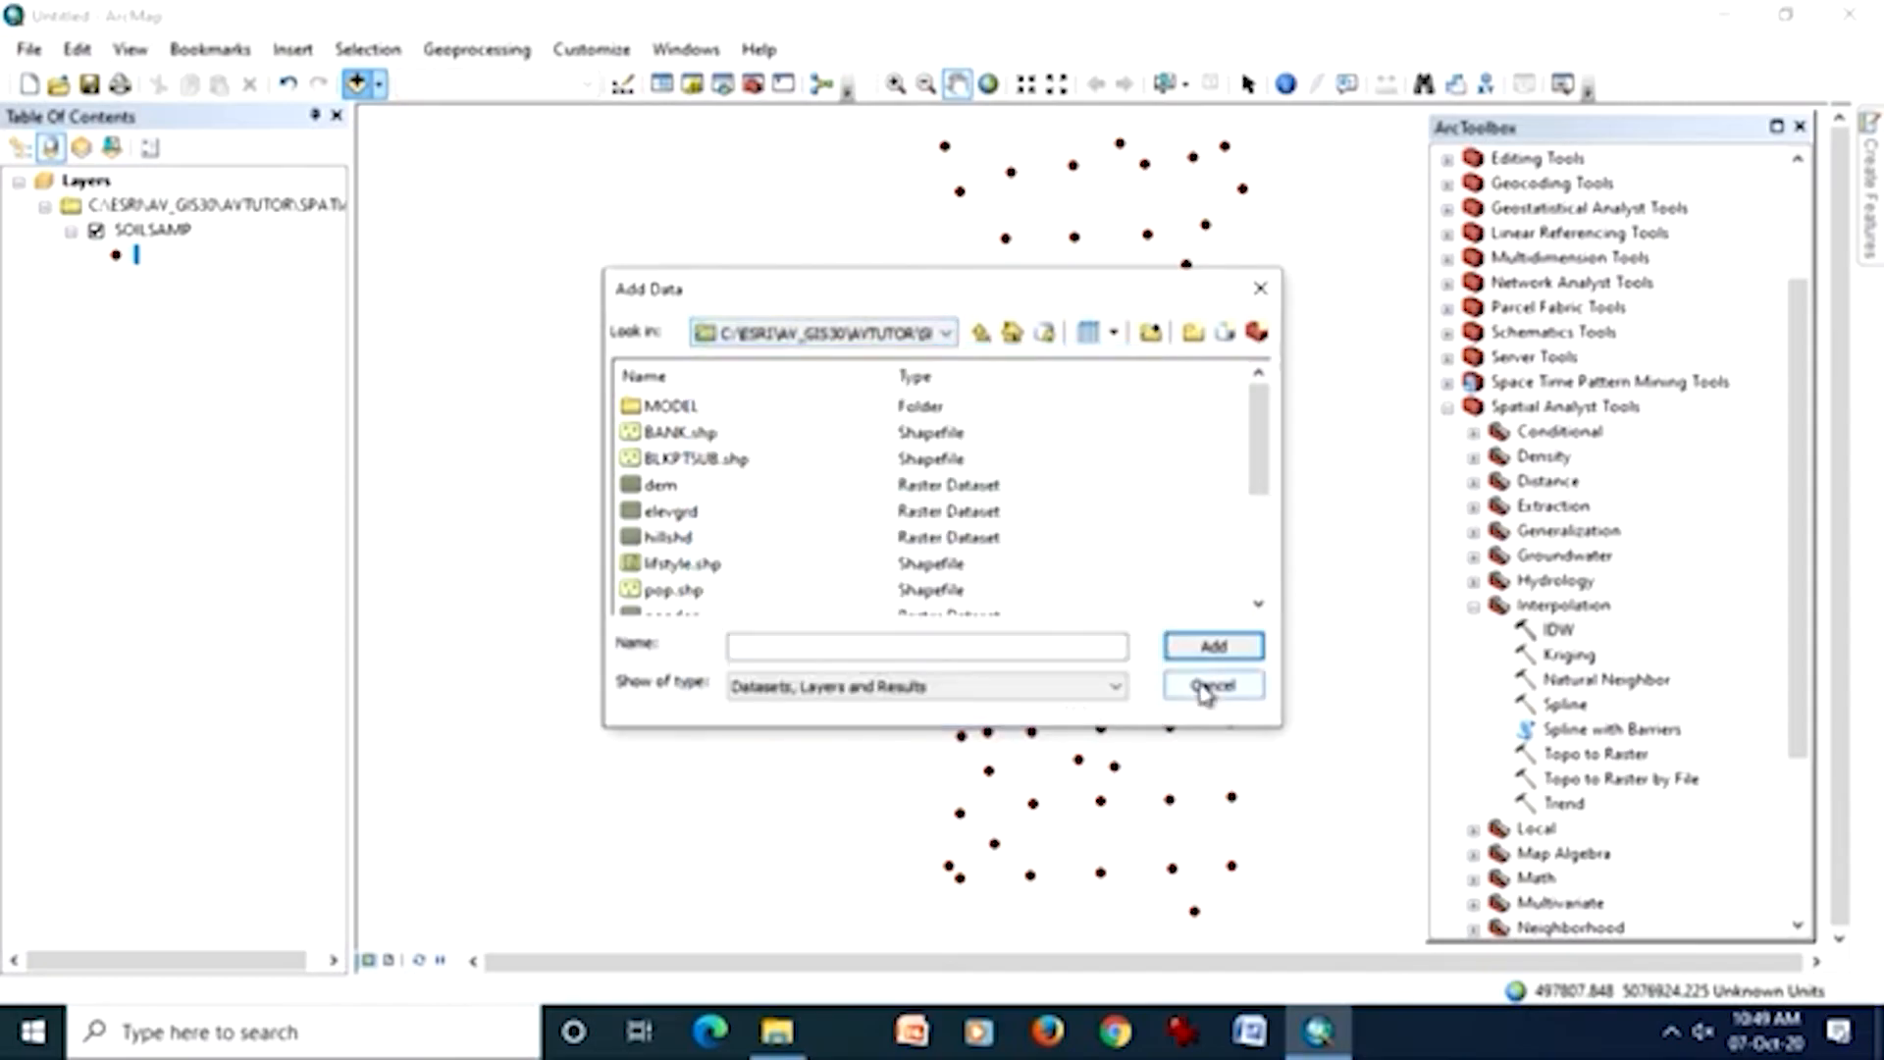
pyautogui.click(1205, 689)
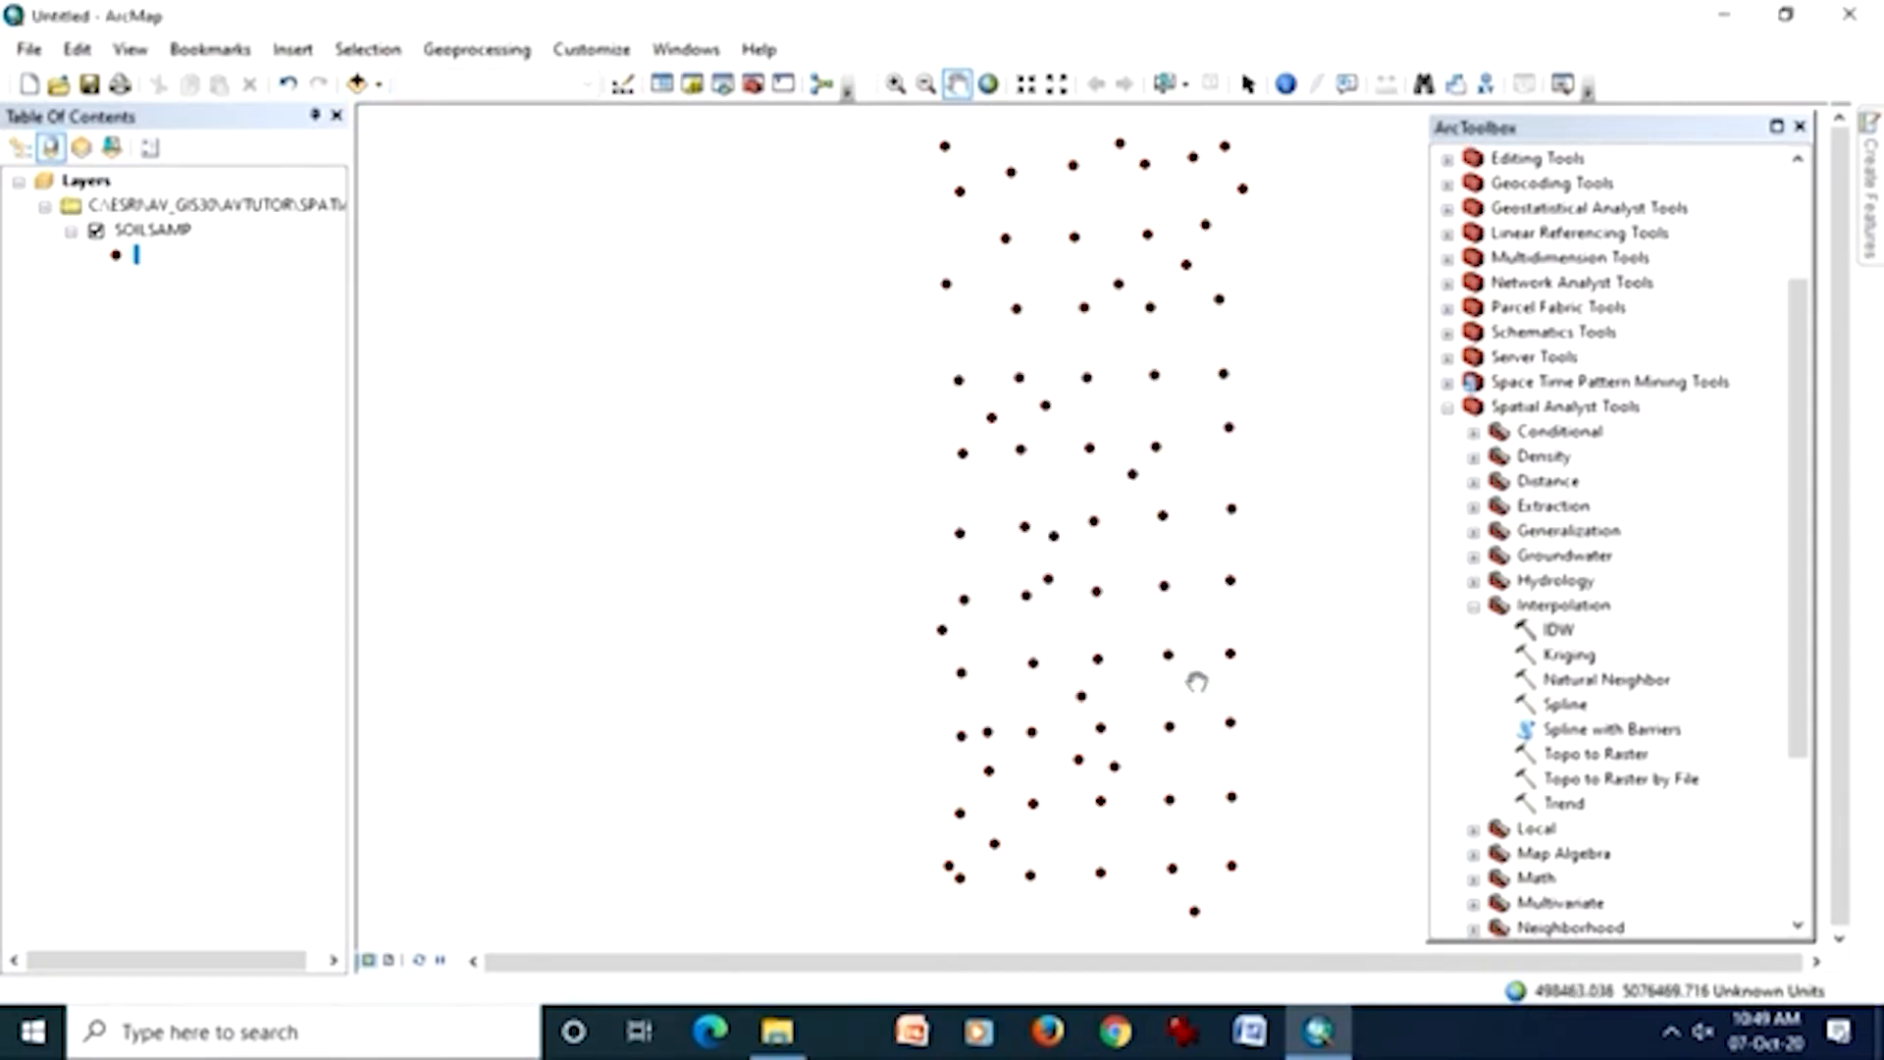
pyautogui.click(1558, 631)
pyautogui.doubleClick(1558, 630)
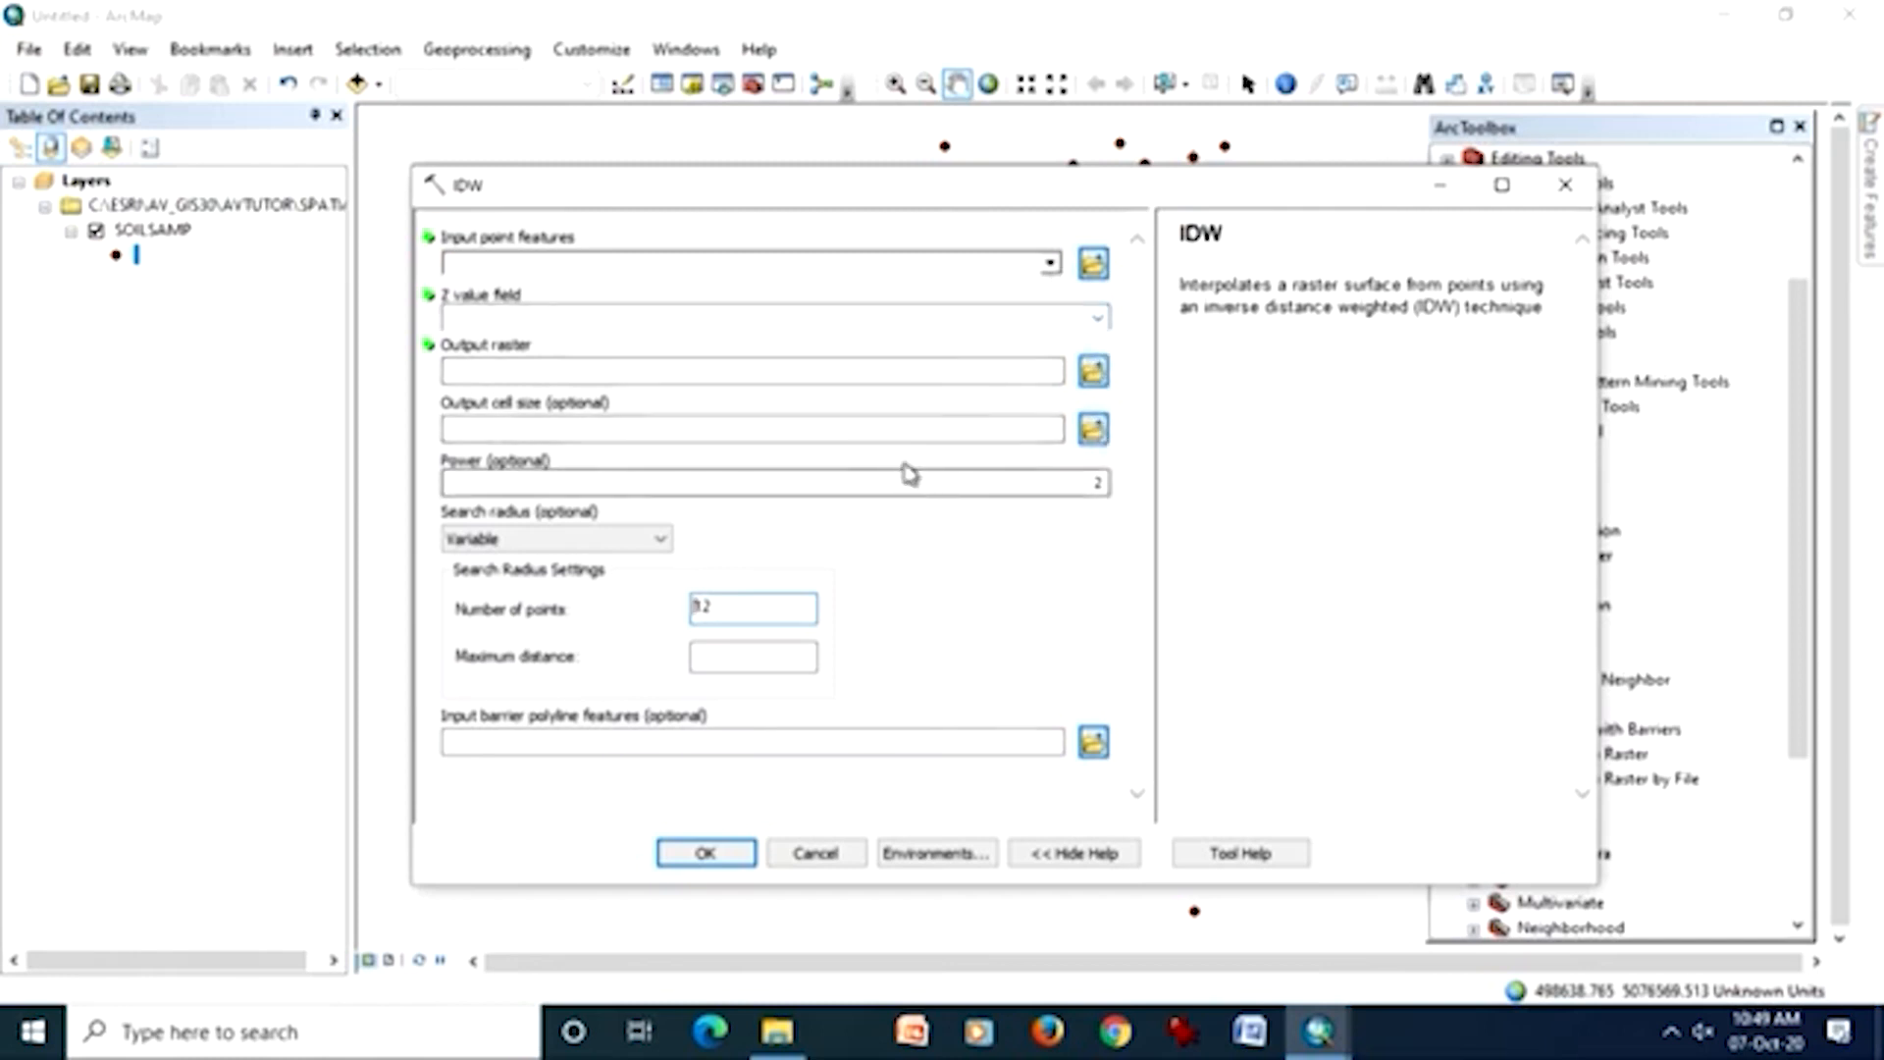
pyautogui.click(1048, 265)
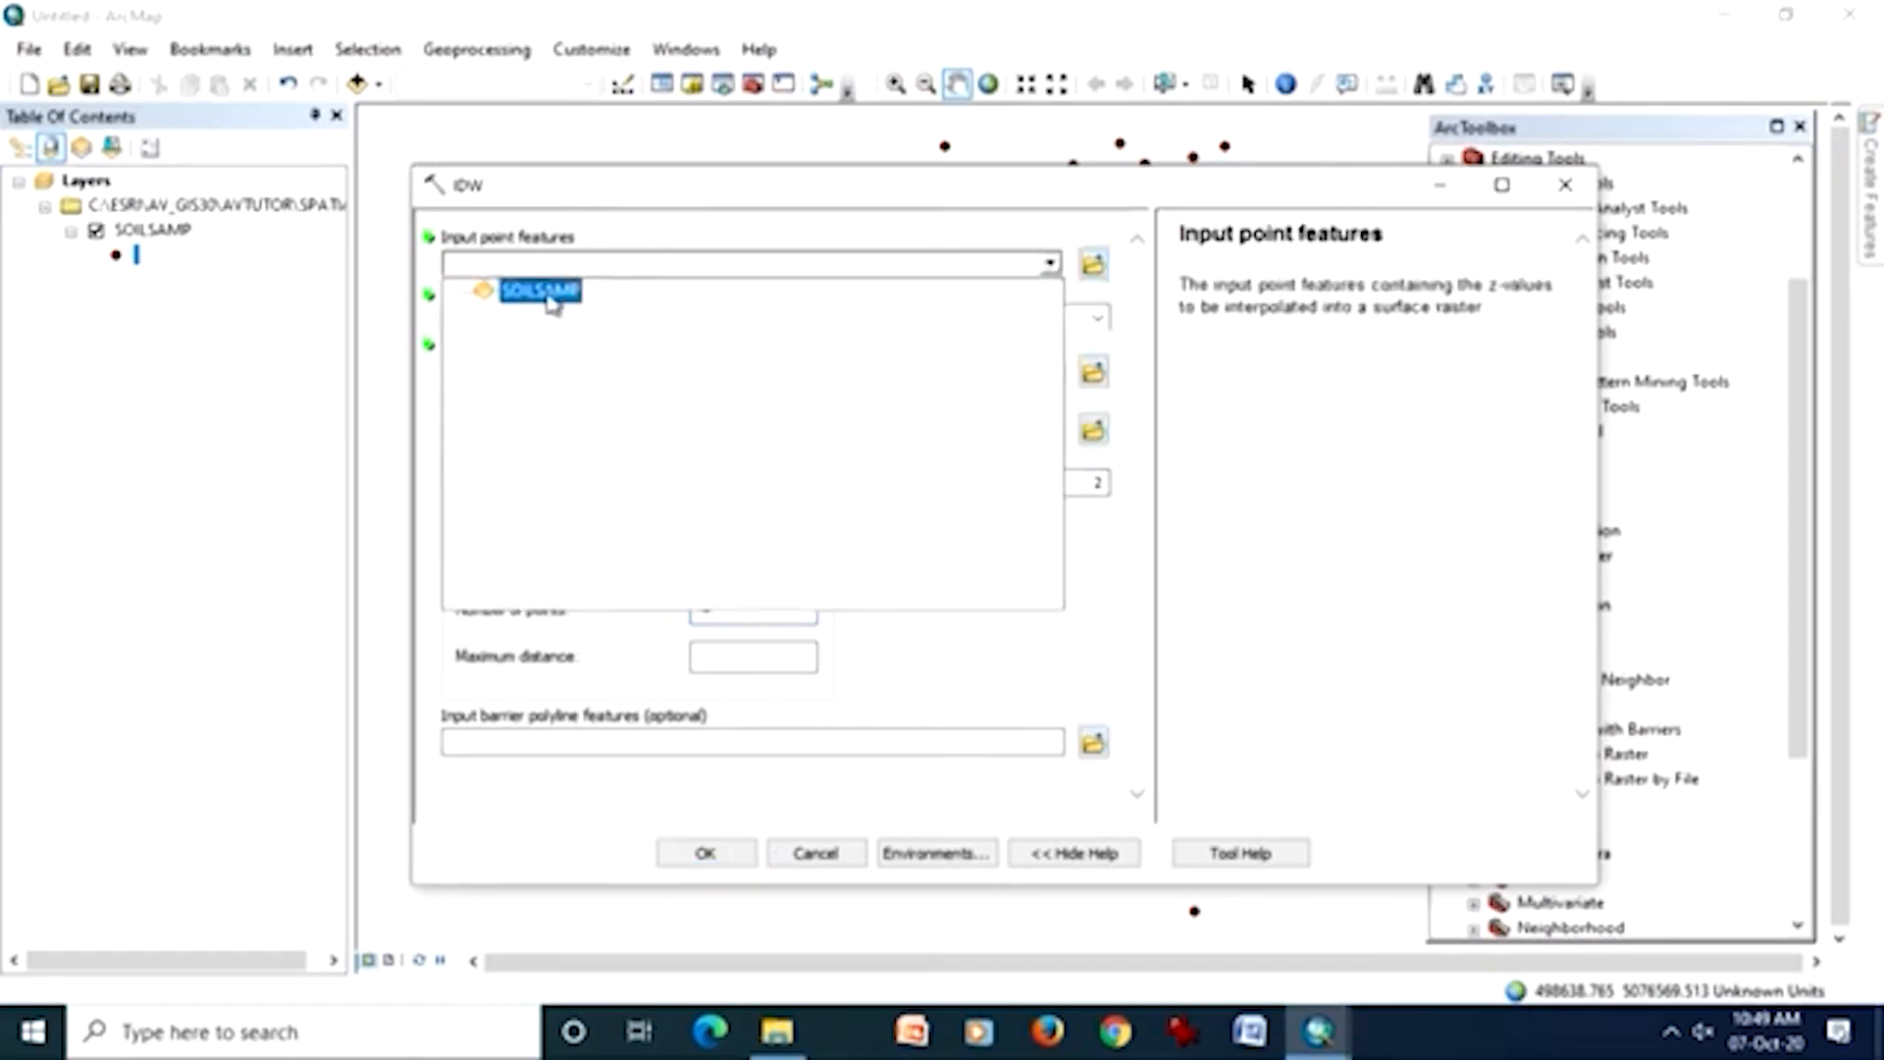
pyautogui.click(595, 312)
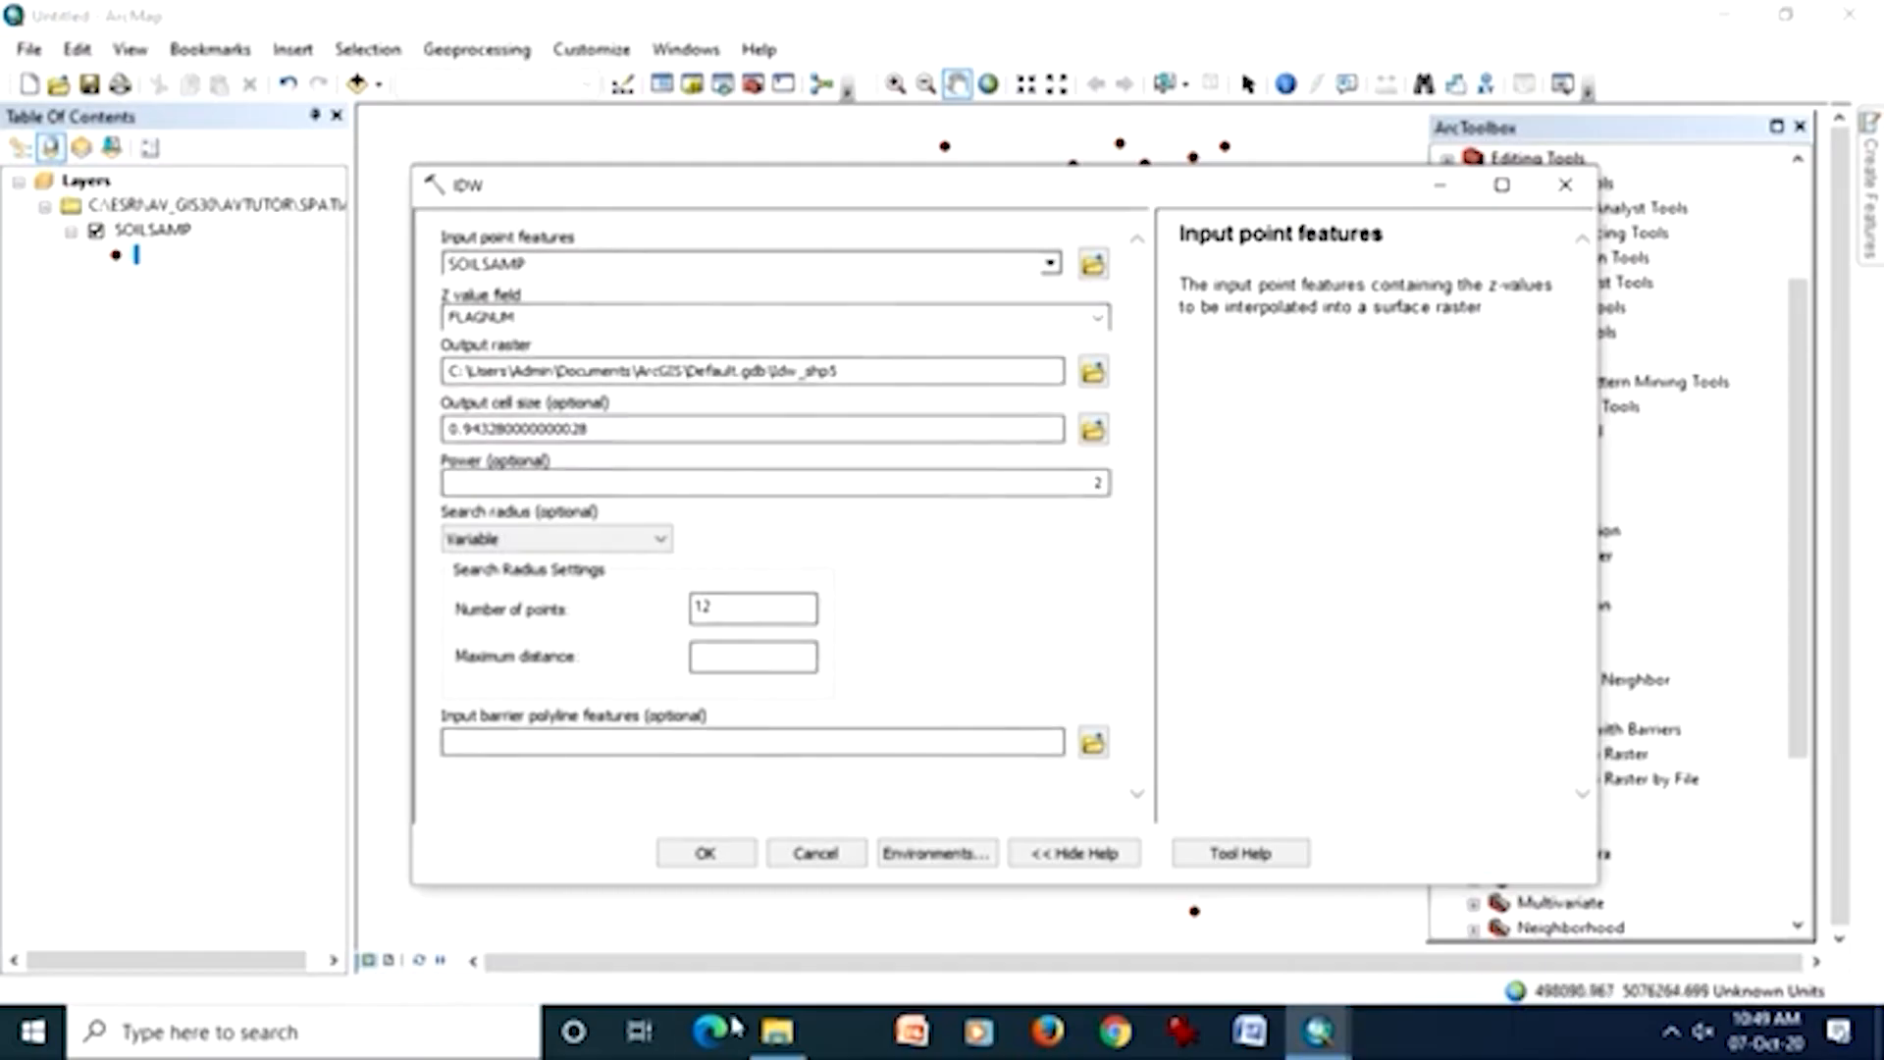
pyautogui.click(764, 1046)
pyautogui.click(765, 1046)
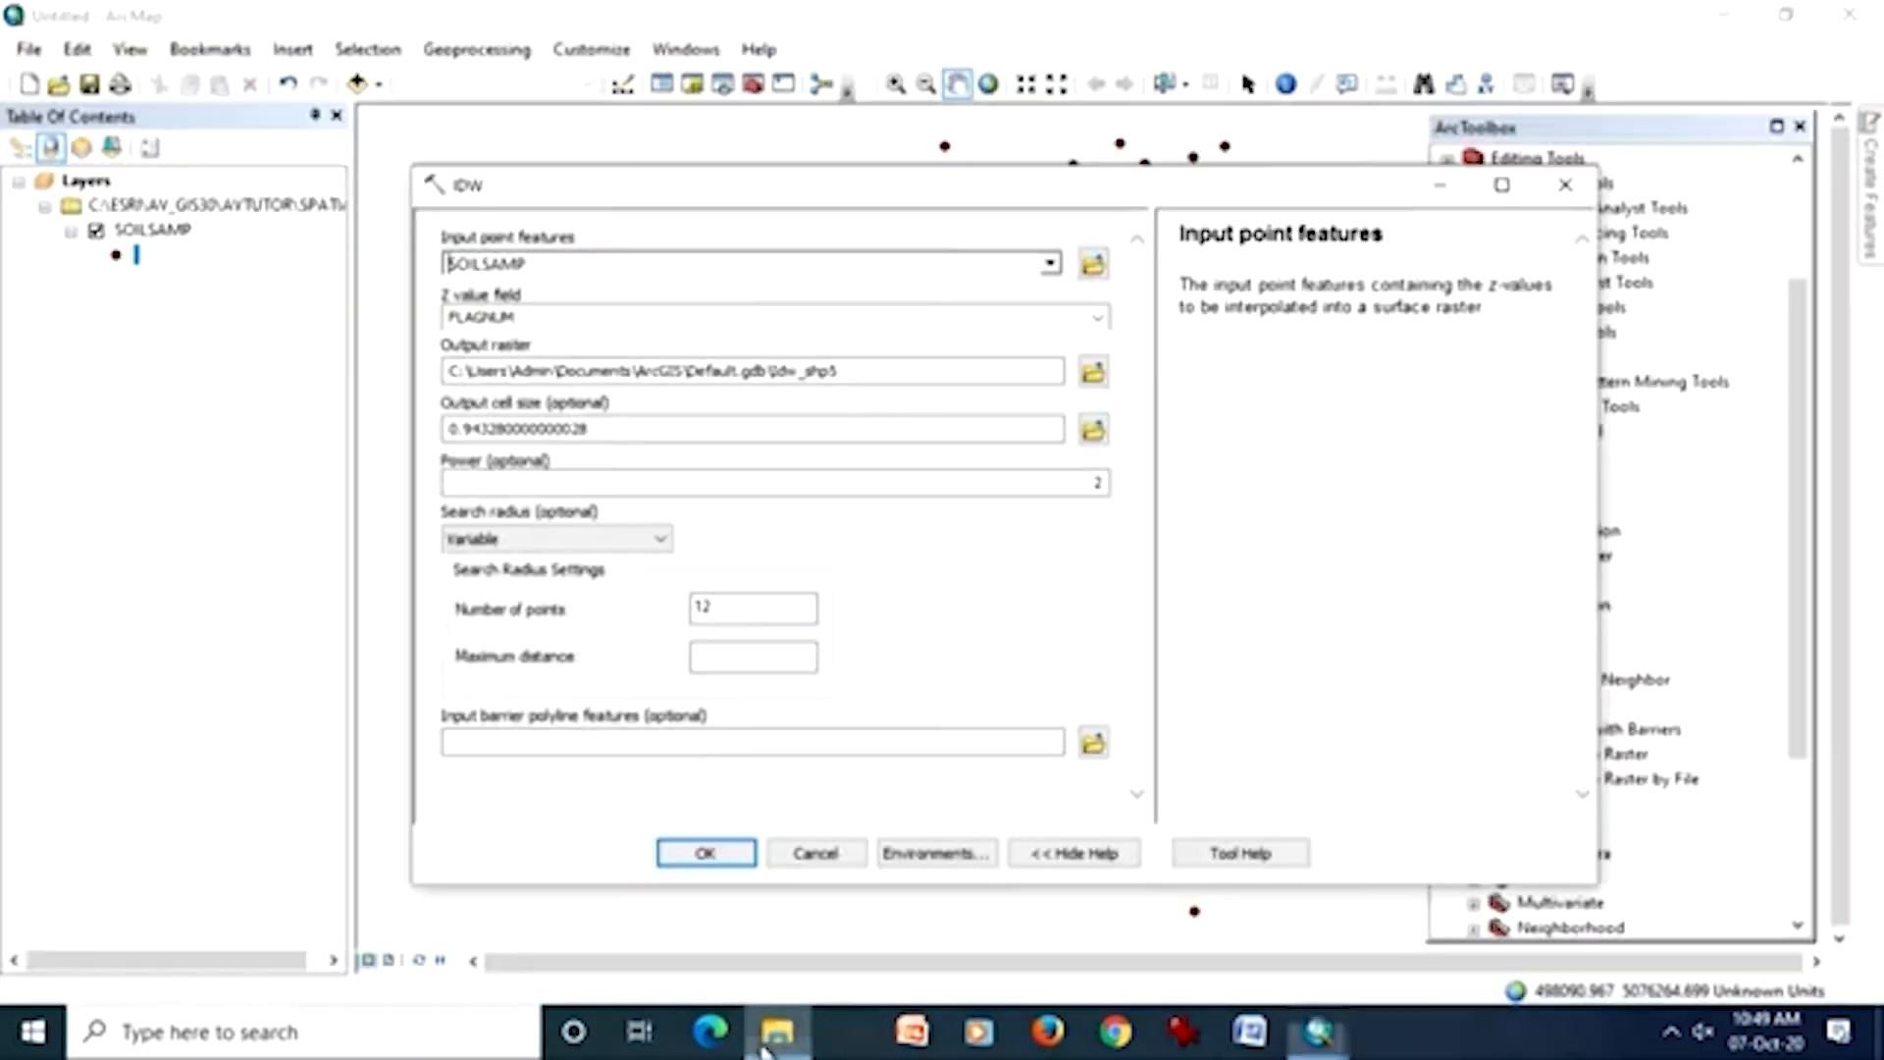
pyautogui.click(816, 852)
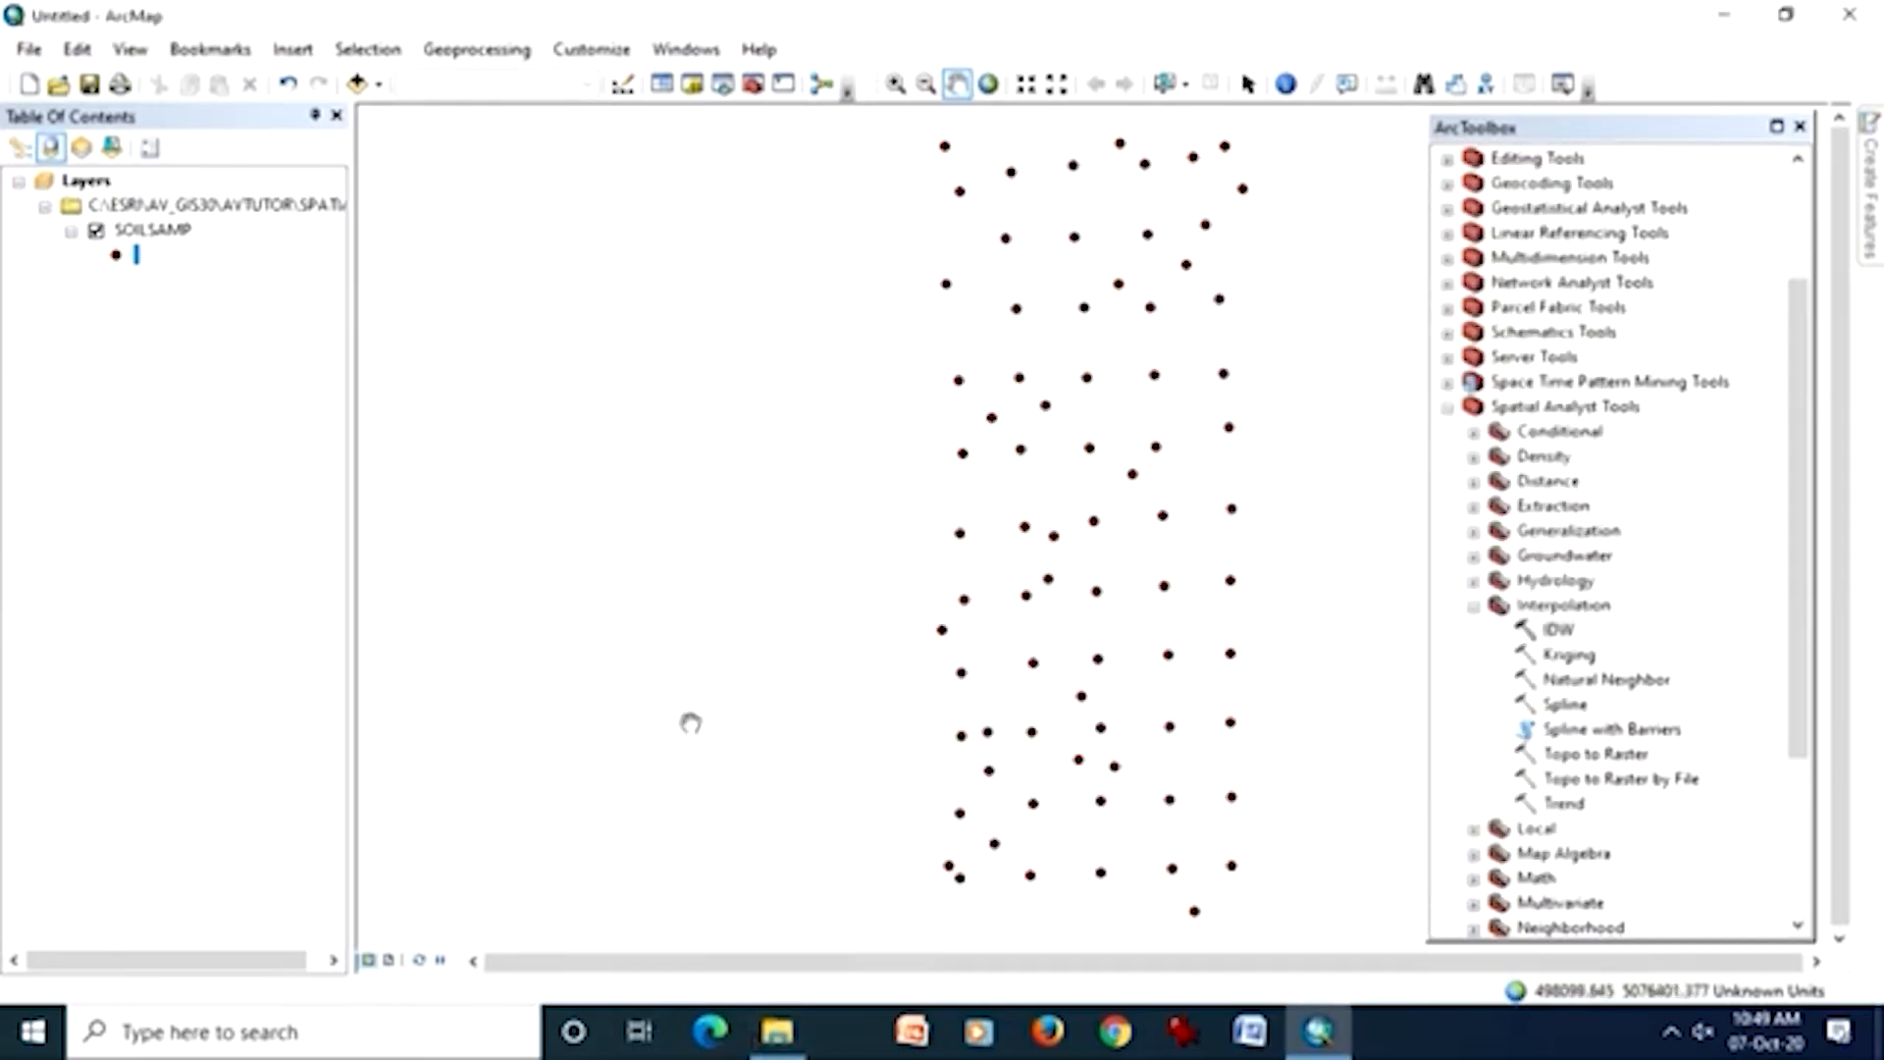
pyautogui.click(355, 84)
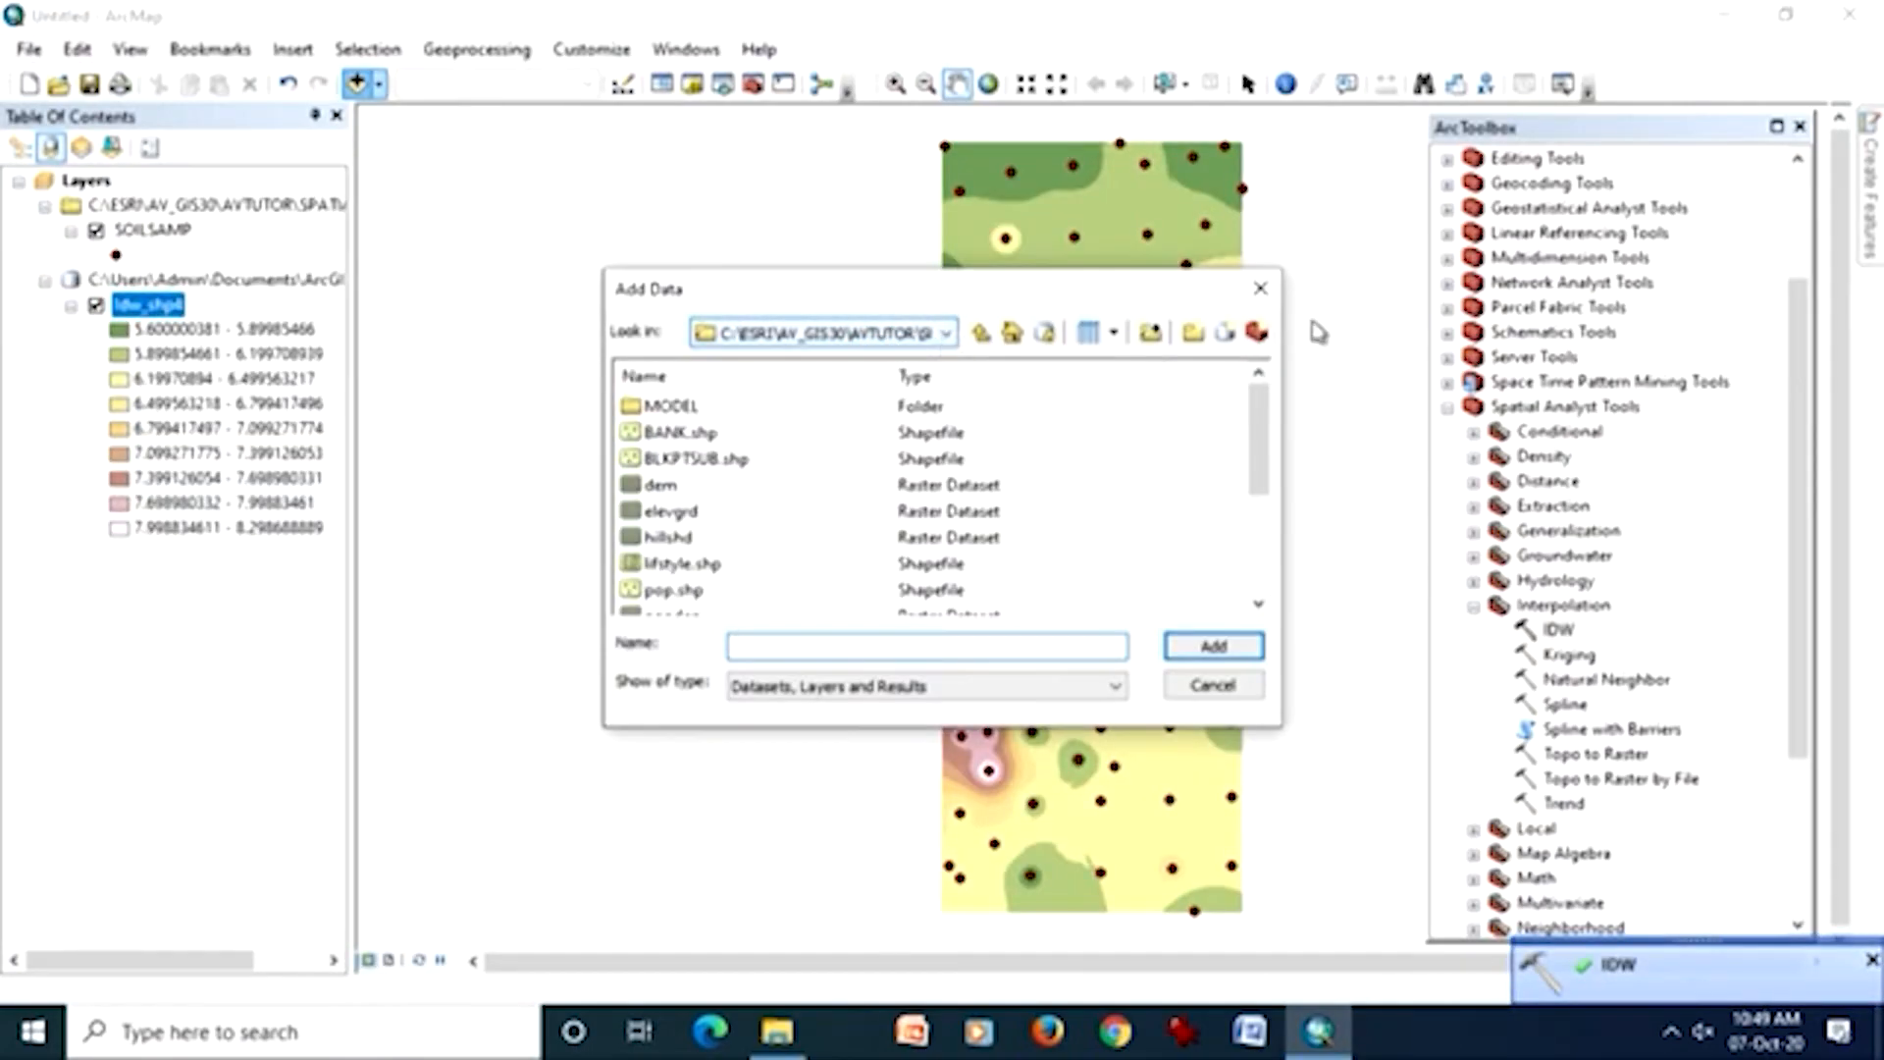
pyautogui.click(1213, 685)
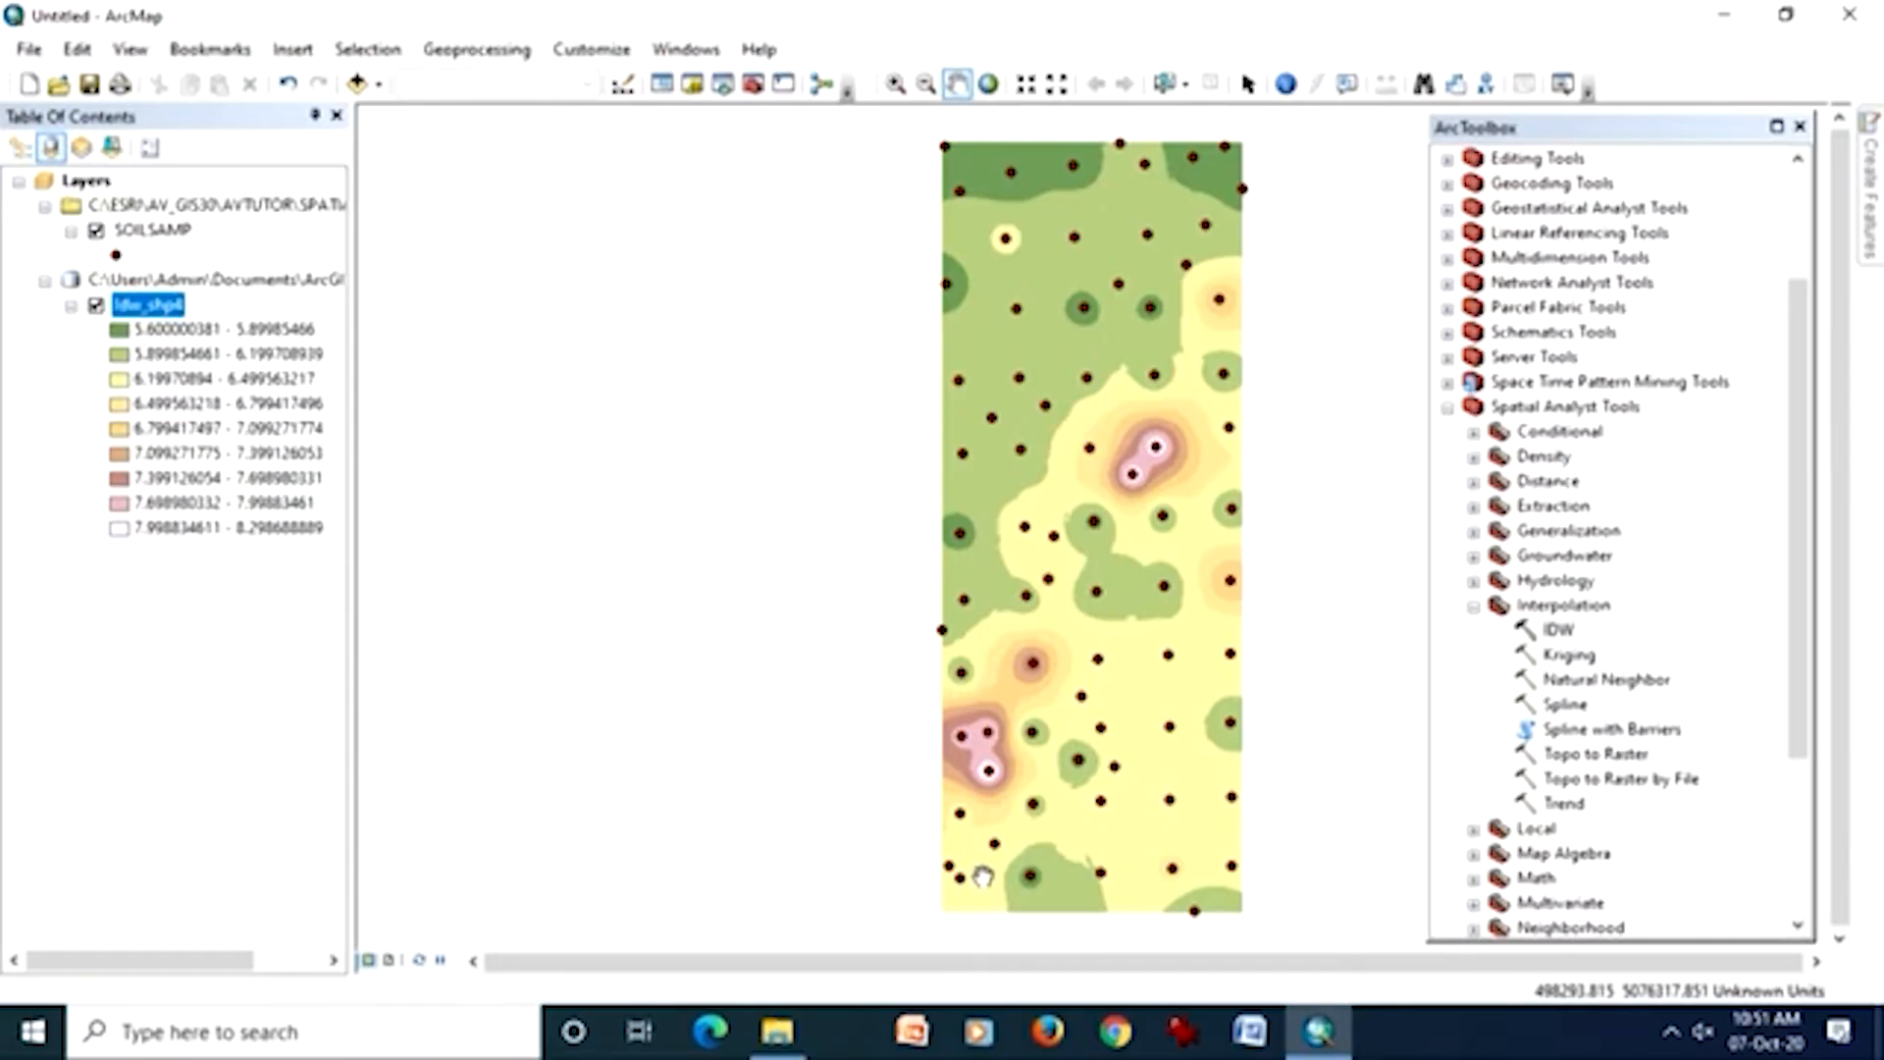
# - Examine the lower-left corner of the IDW raster up close and return to the full layer extent
pyautogui.click(889, 85)
pyautogui.moveTo(861, 765); pyautogui.dragTo(1101, 933)
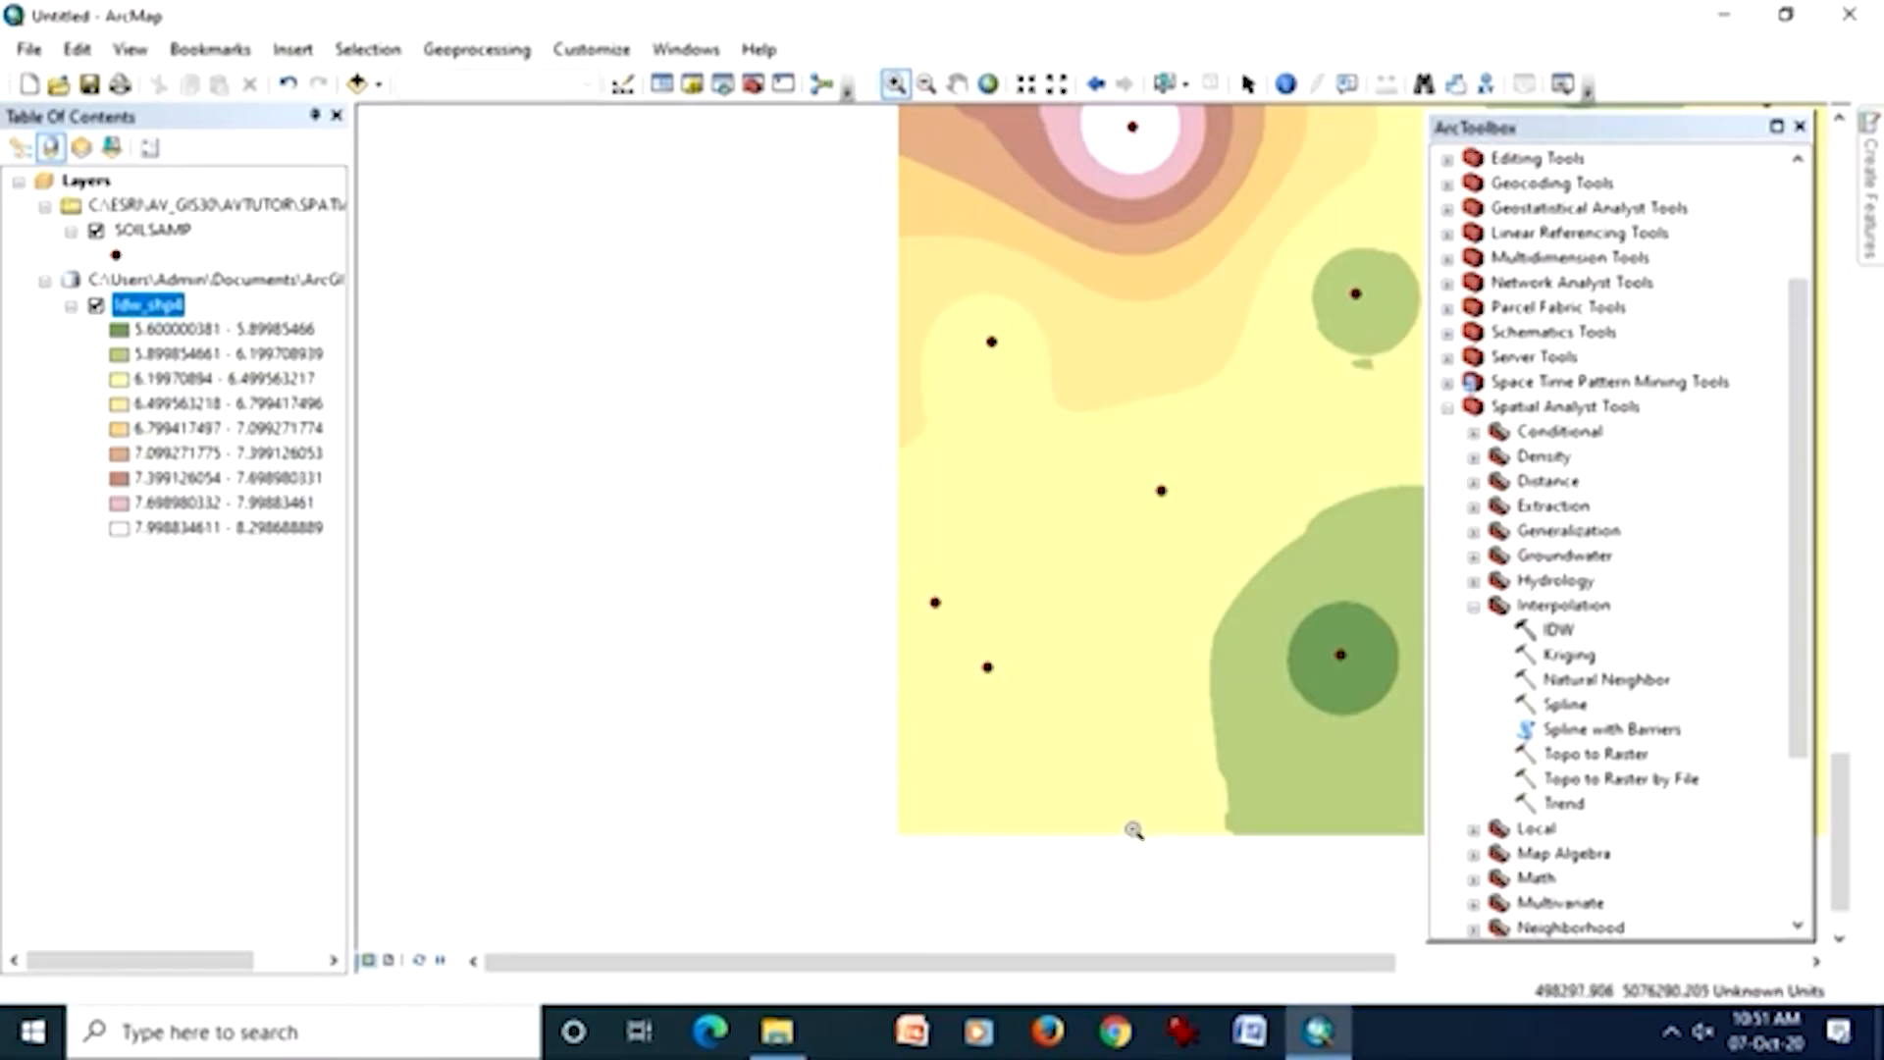
pyautogui.moveTo(1105, 963); pyautogui.dragTo(1285, 967)
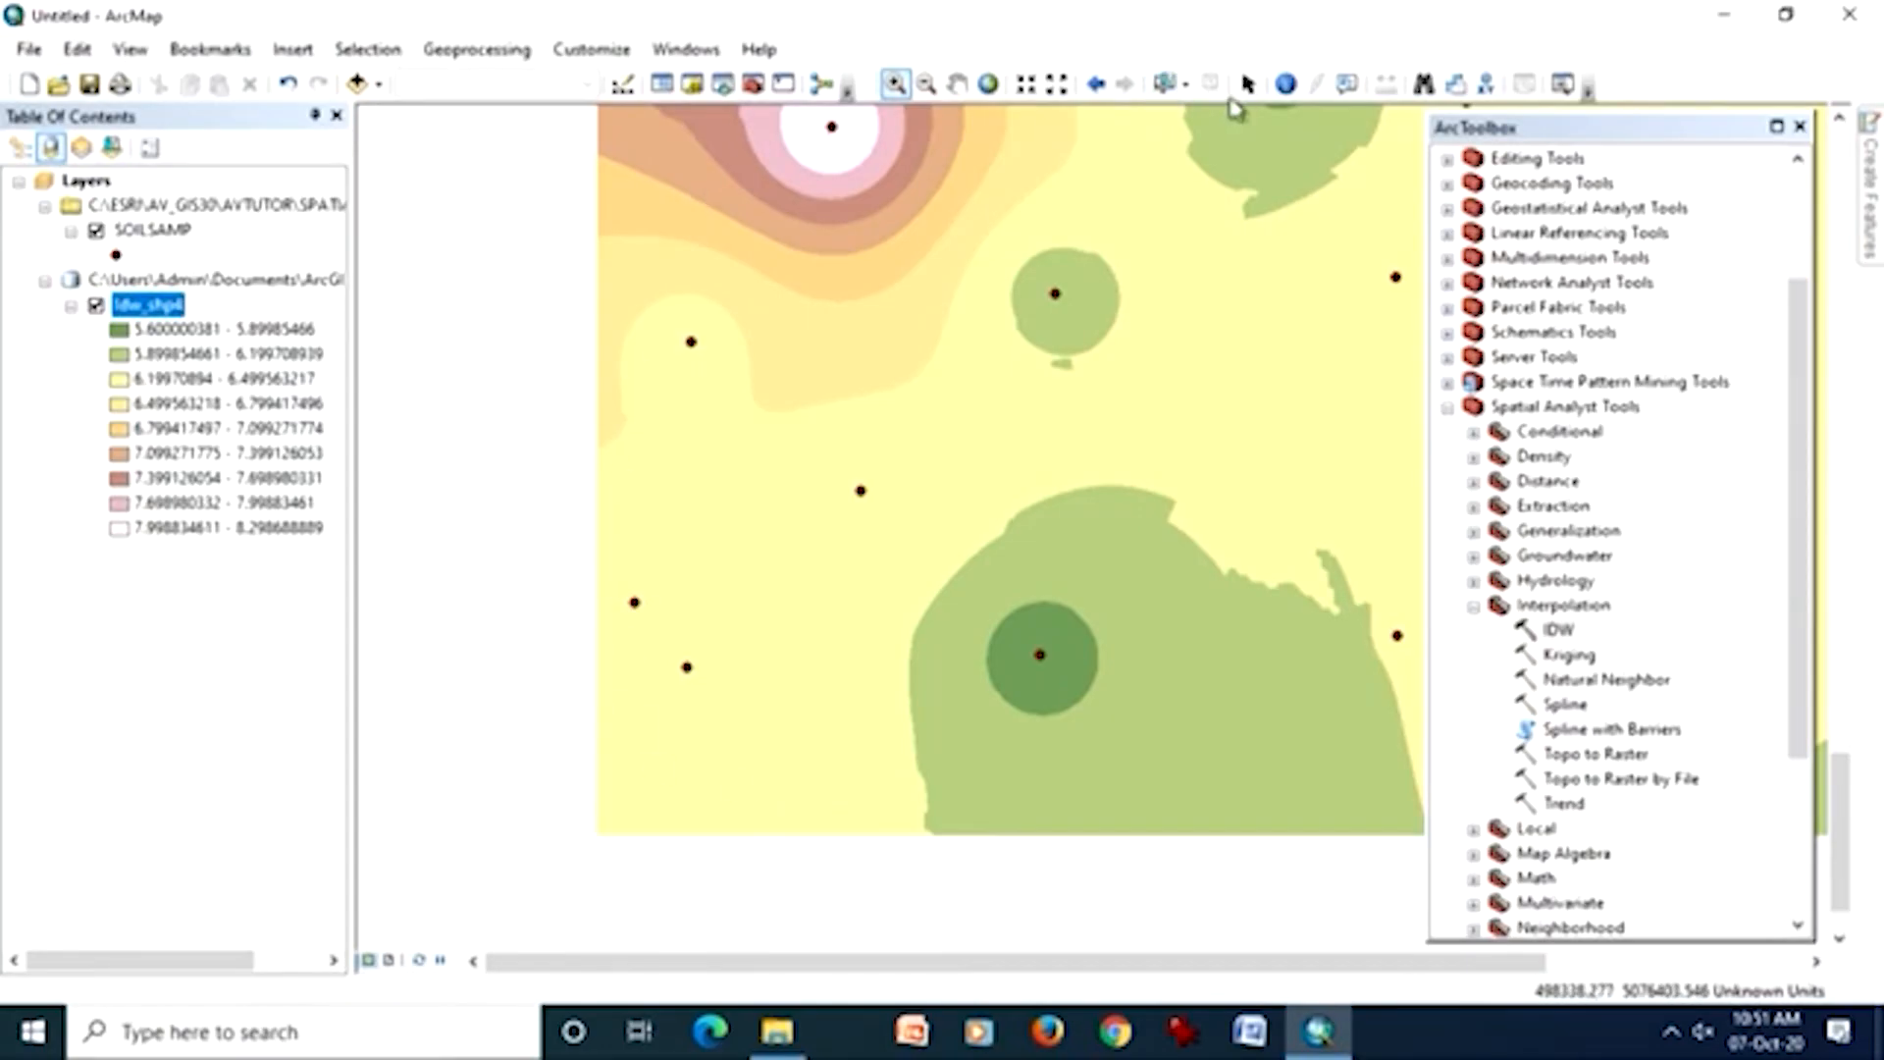
pyautogui.click(1094, 84)
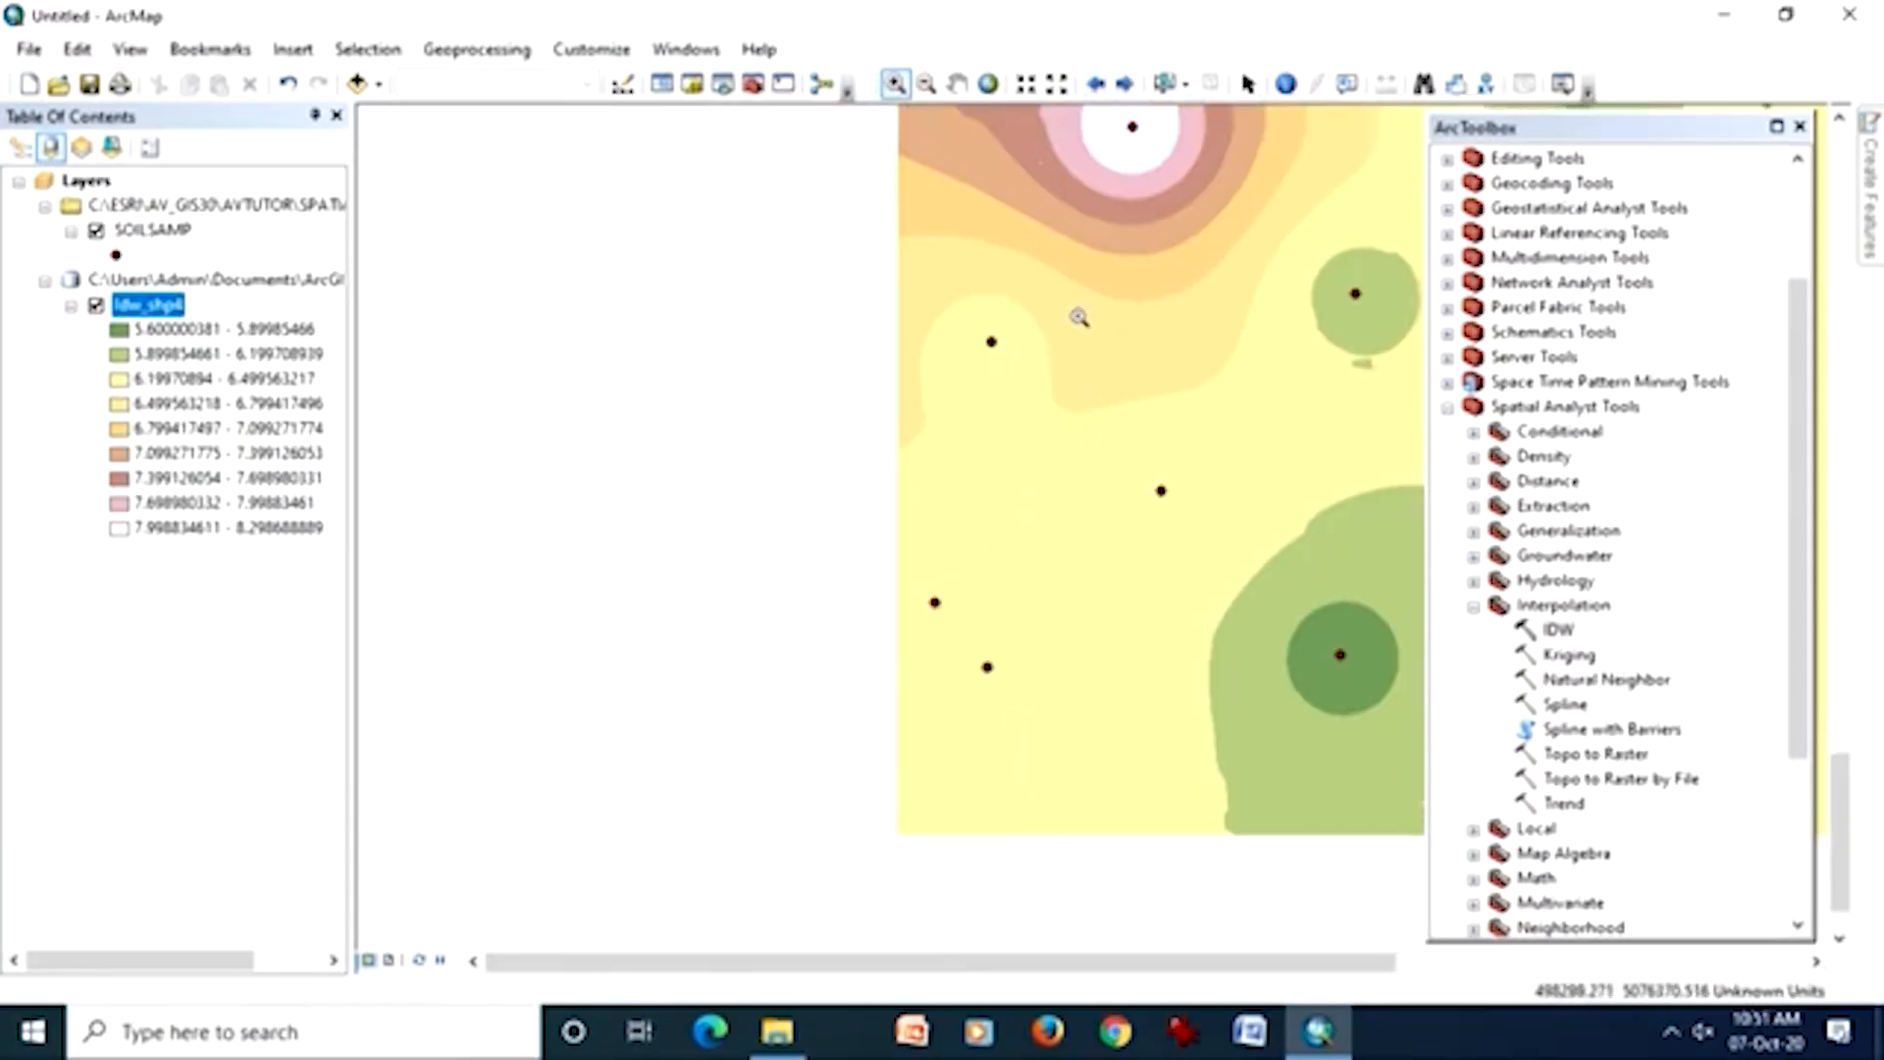
pyautogui.rightClick(157, 303)
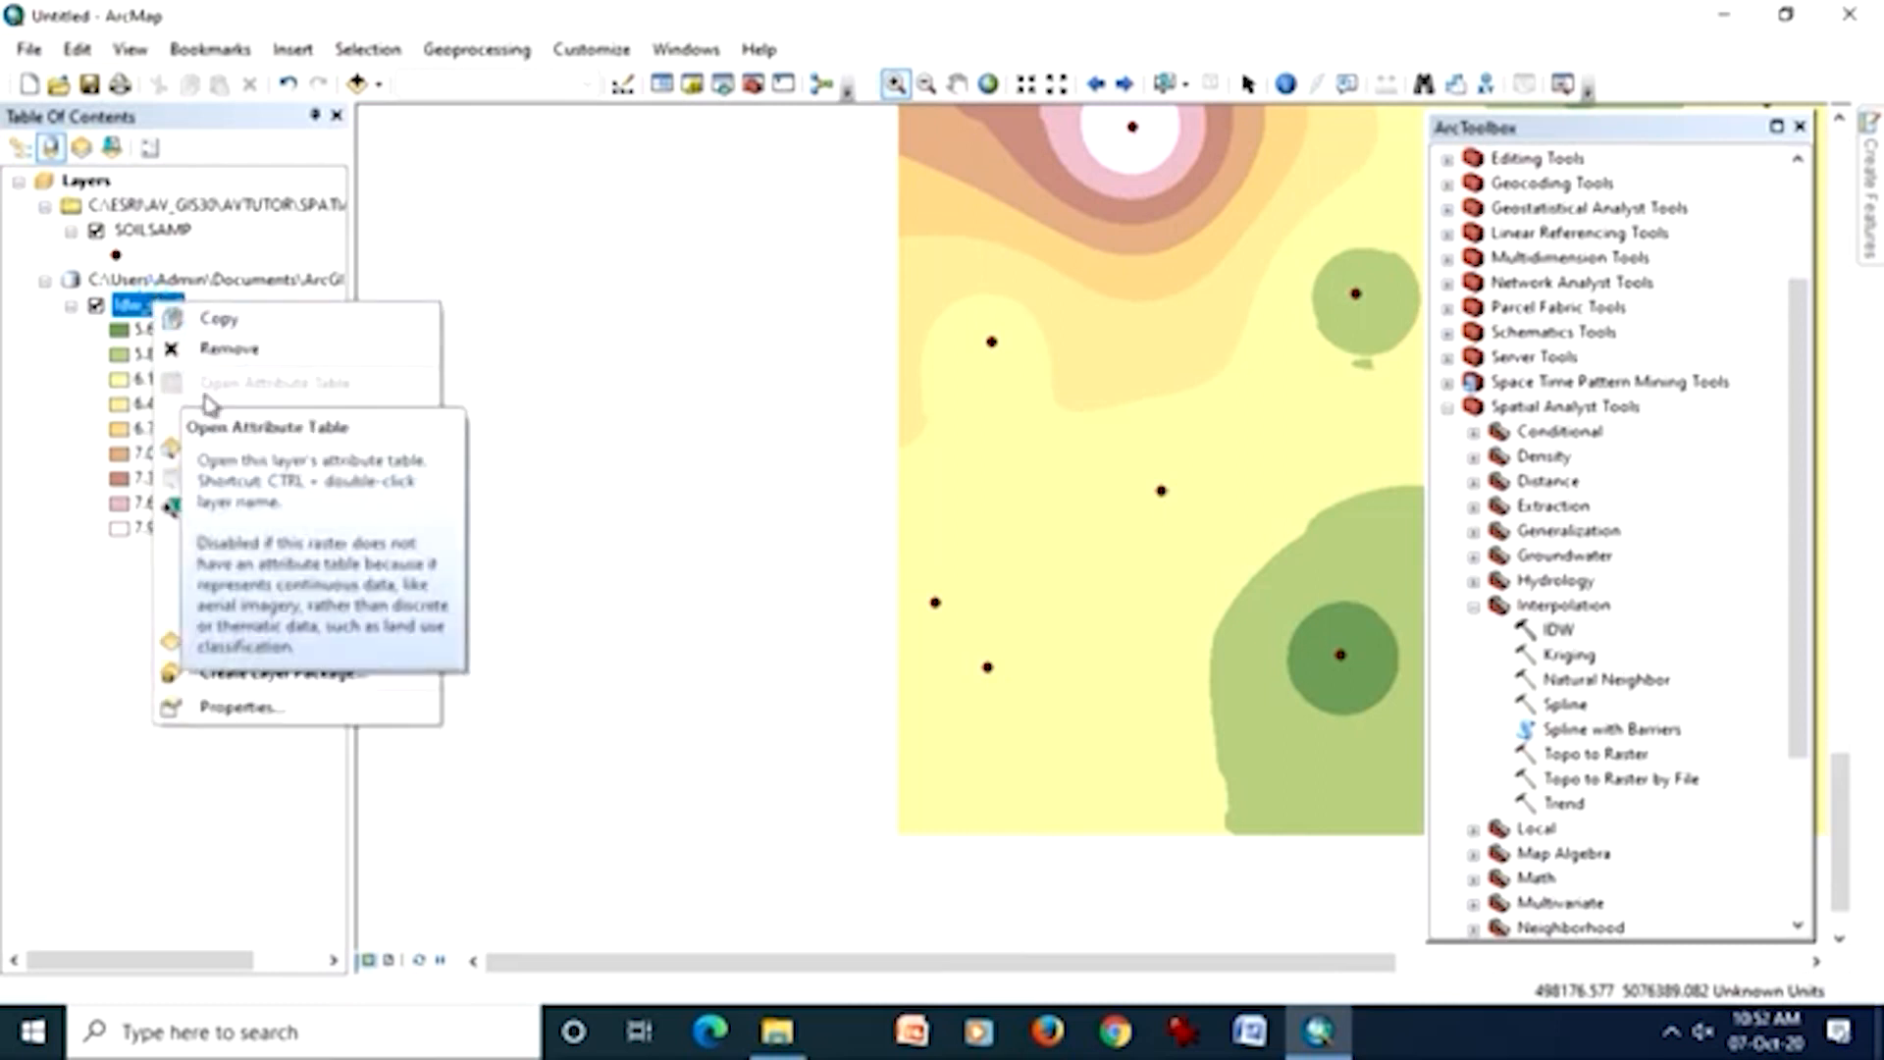
pyautogui.click(253, 447)
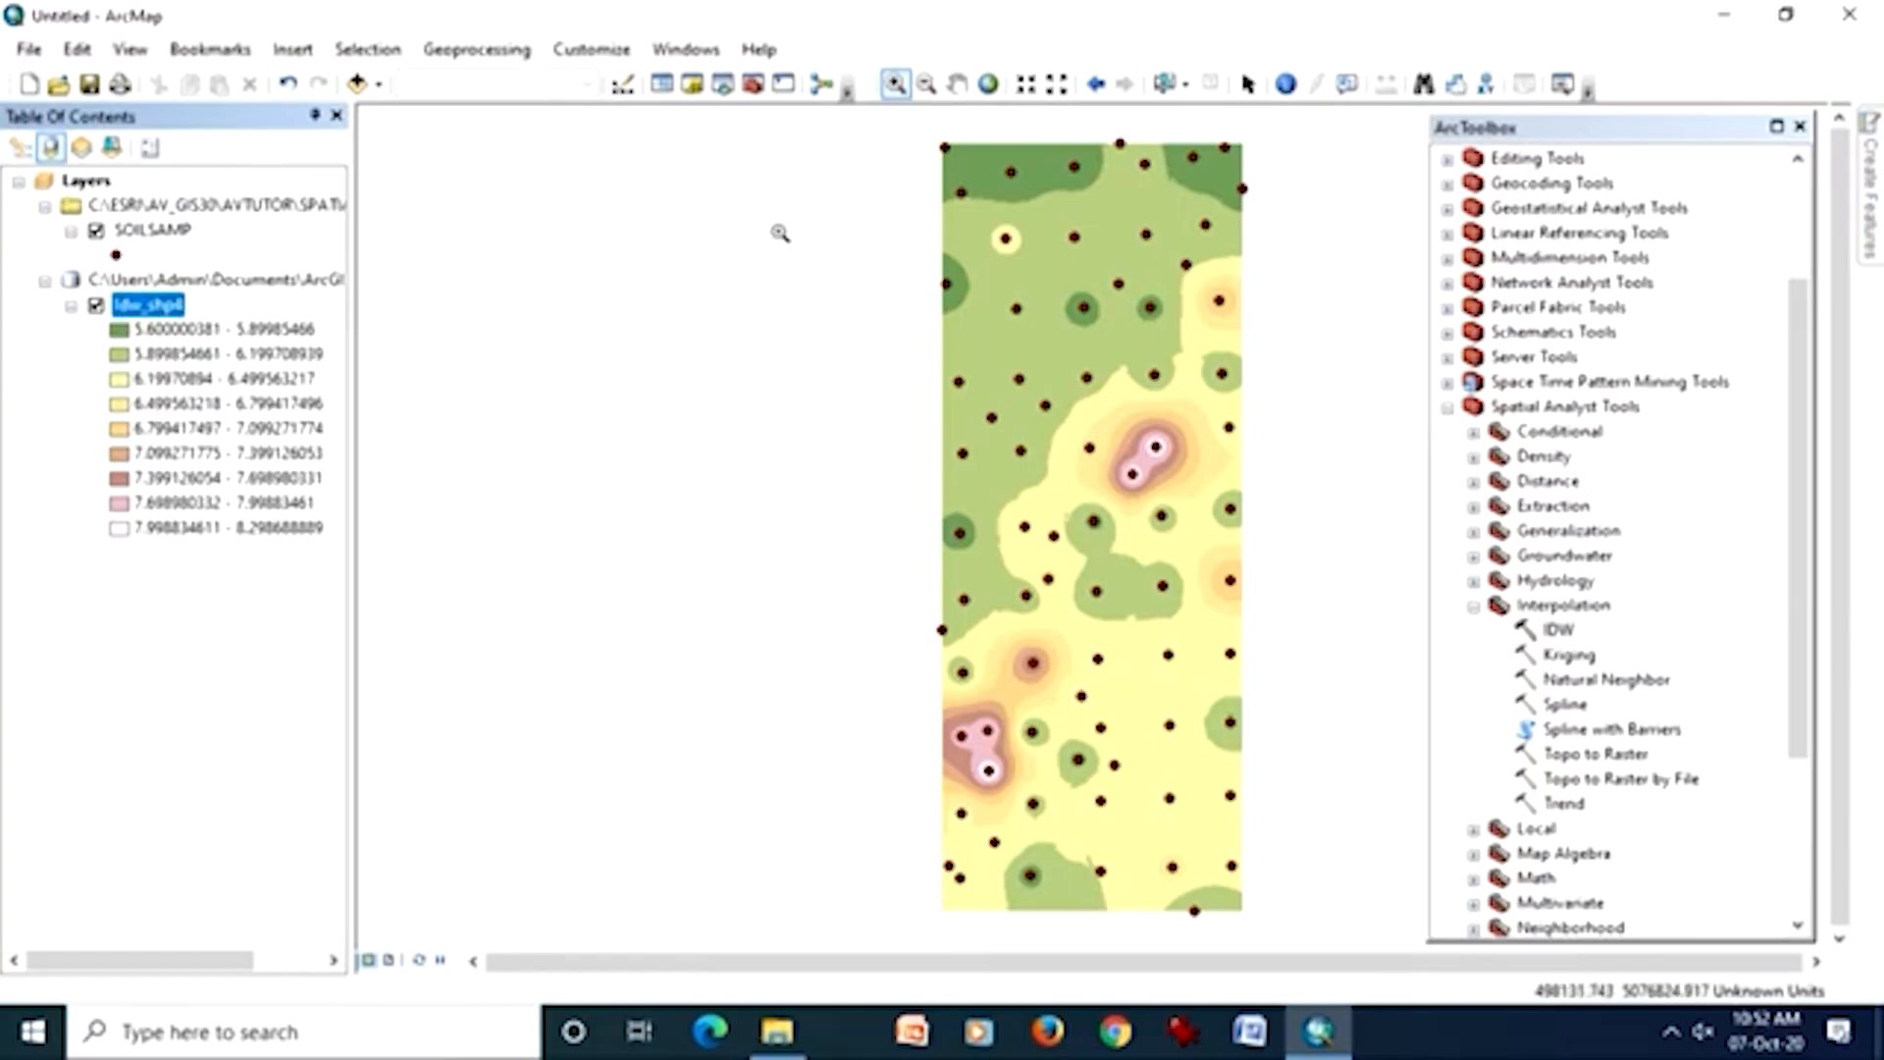
# - Identify the lower sample point in the central high-pH spot, querying all visible layers to compare its PH with the raster value
pyautogui.click(1285, 84)
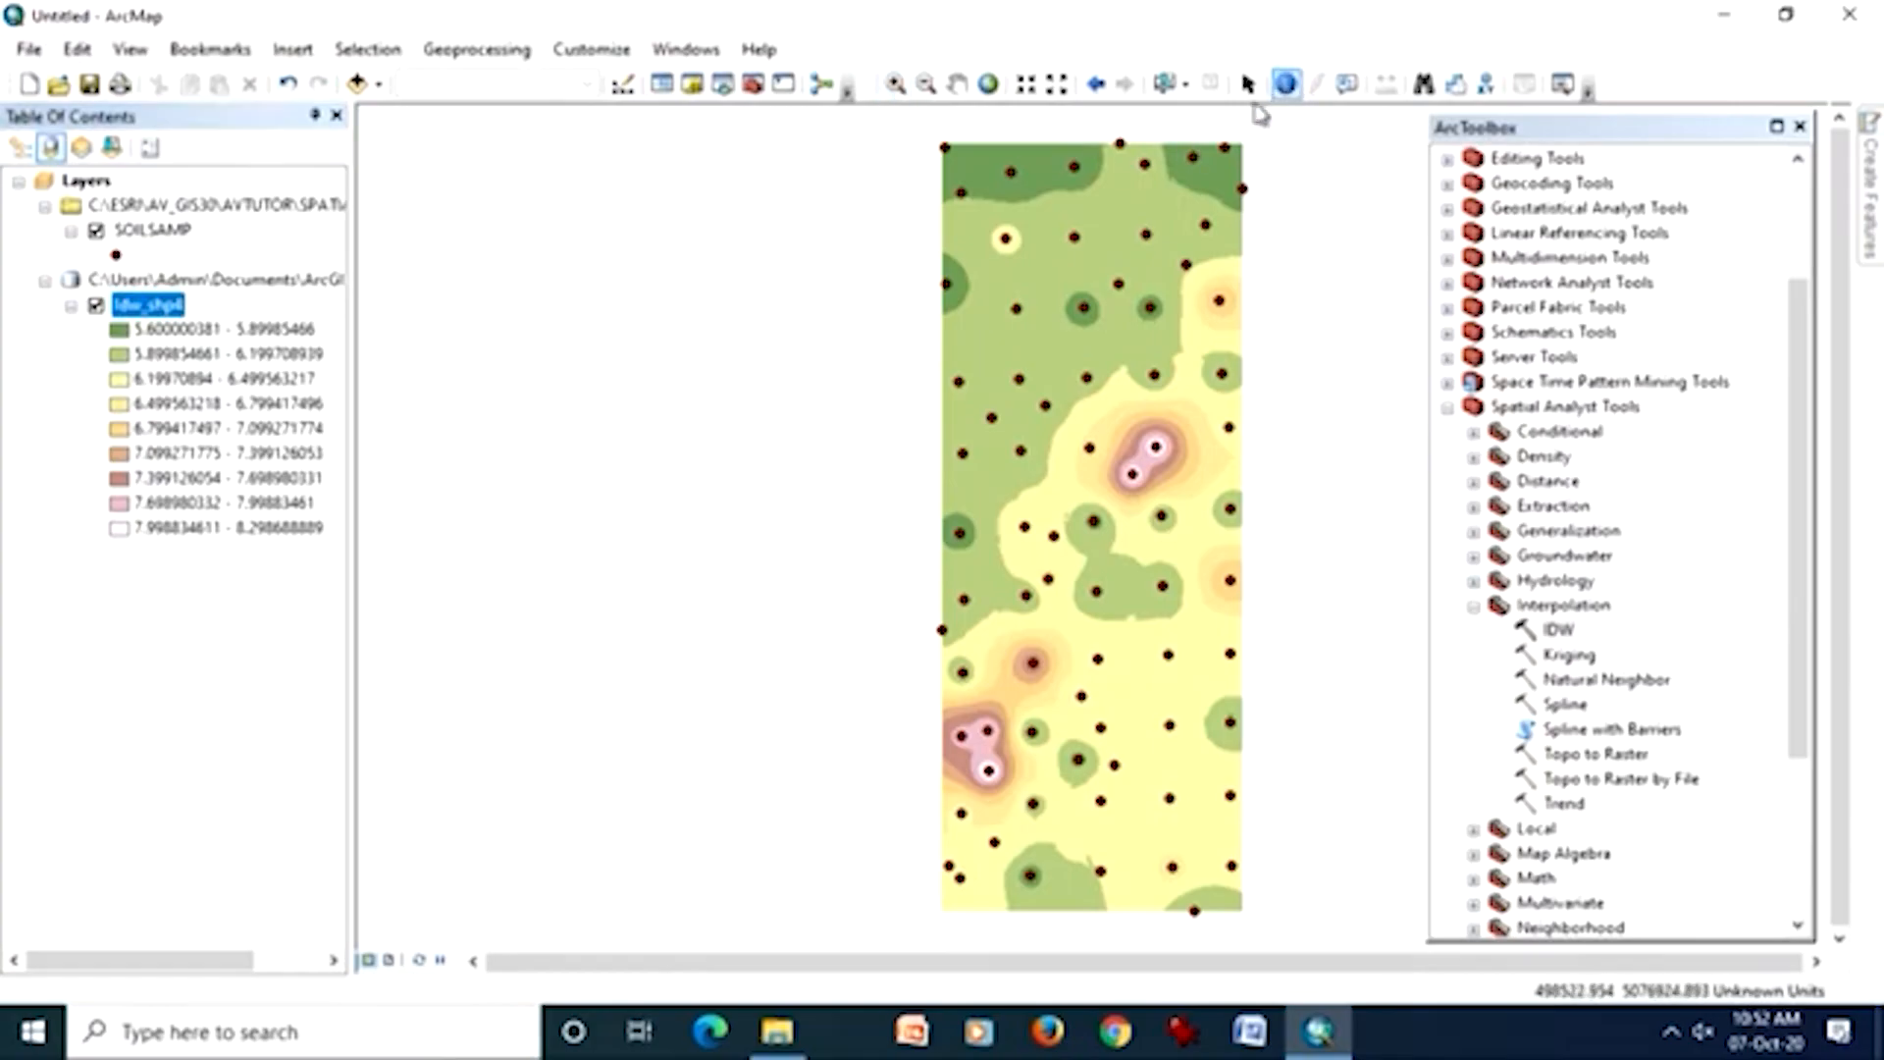
pyautogui.click(1133, 476)
pyautogui.moveTo(1226, 149); pyautogui.dragTo(526, 176)
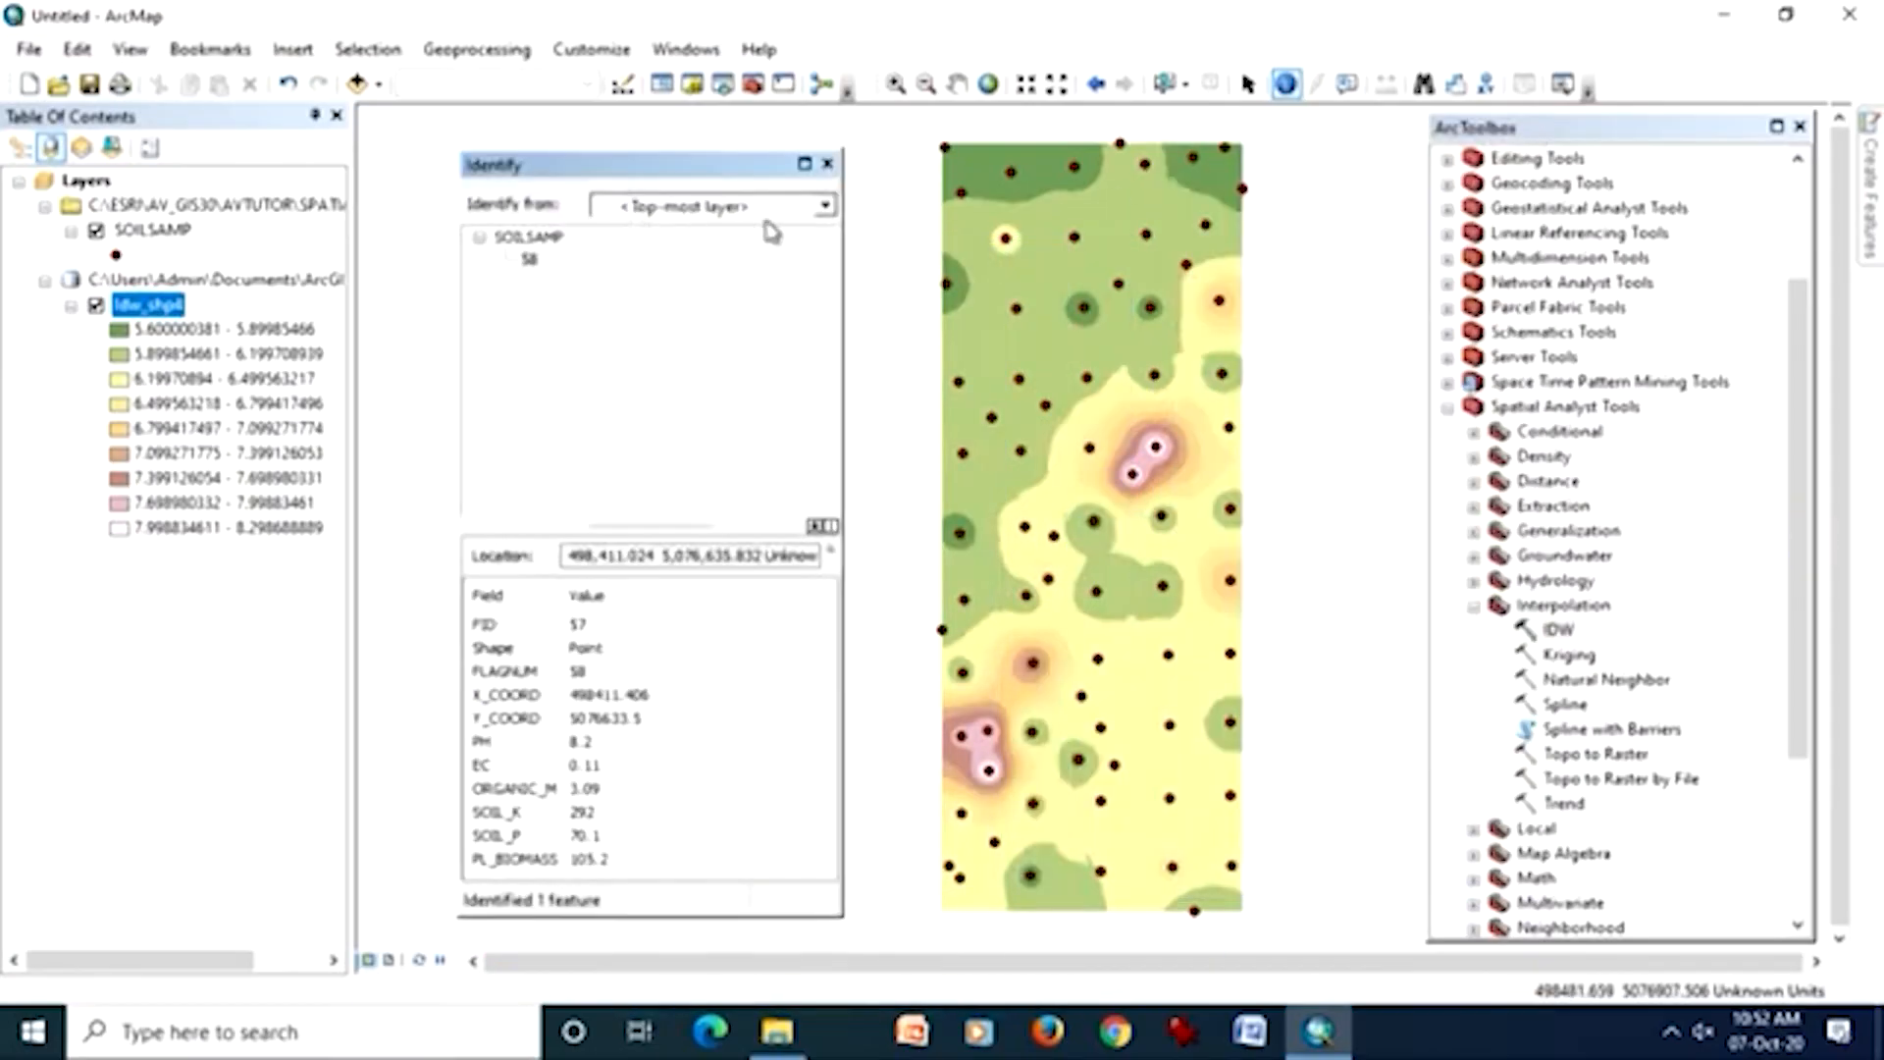
pyautogui.click(824, 210)
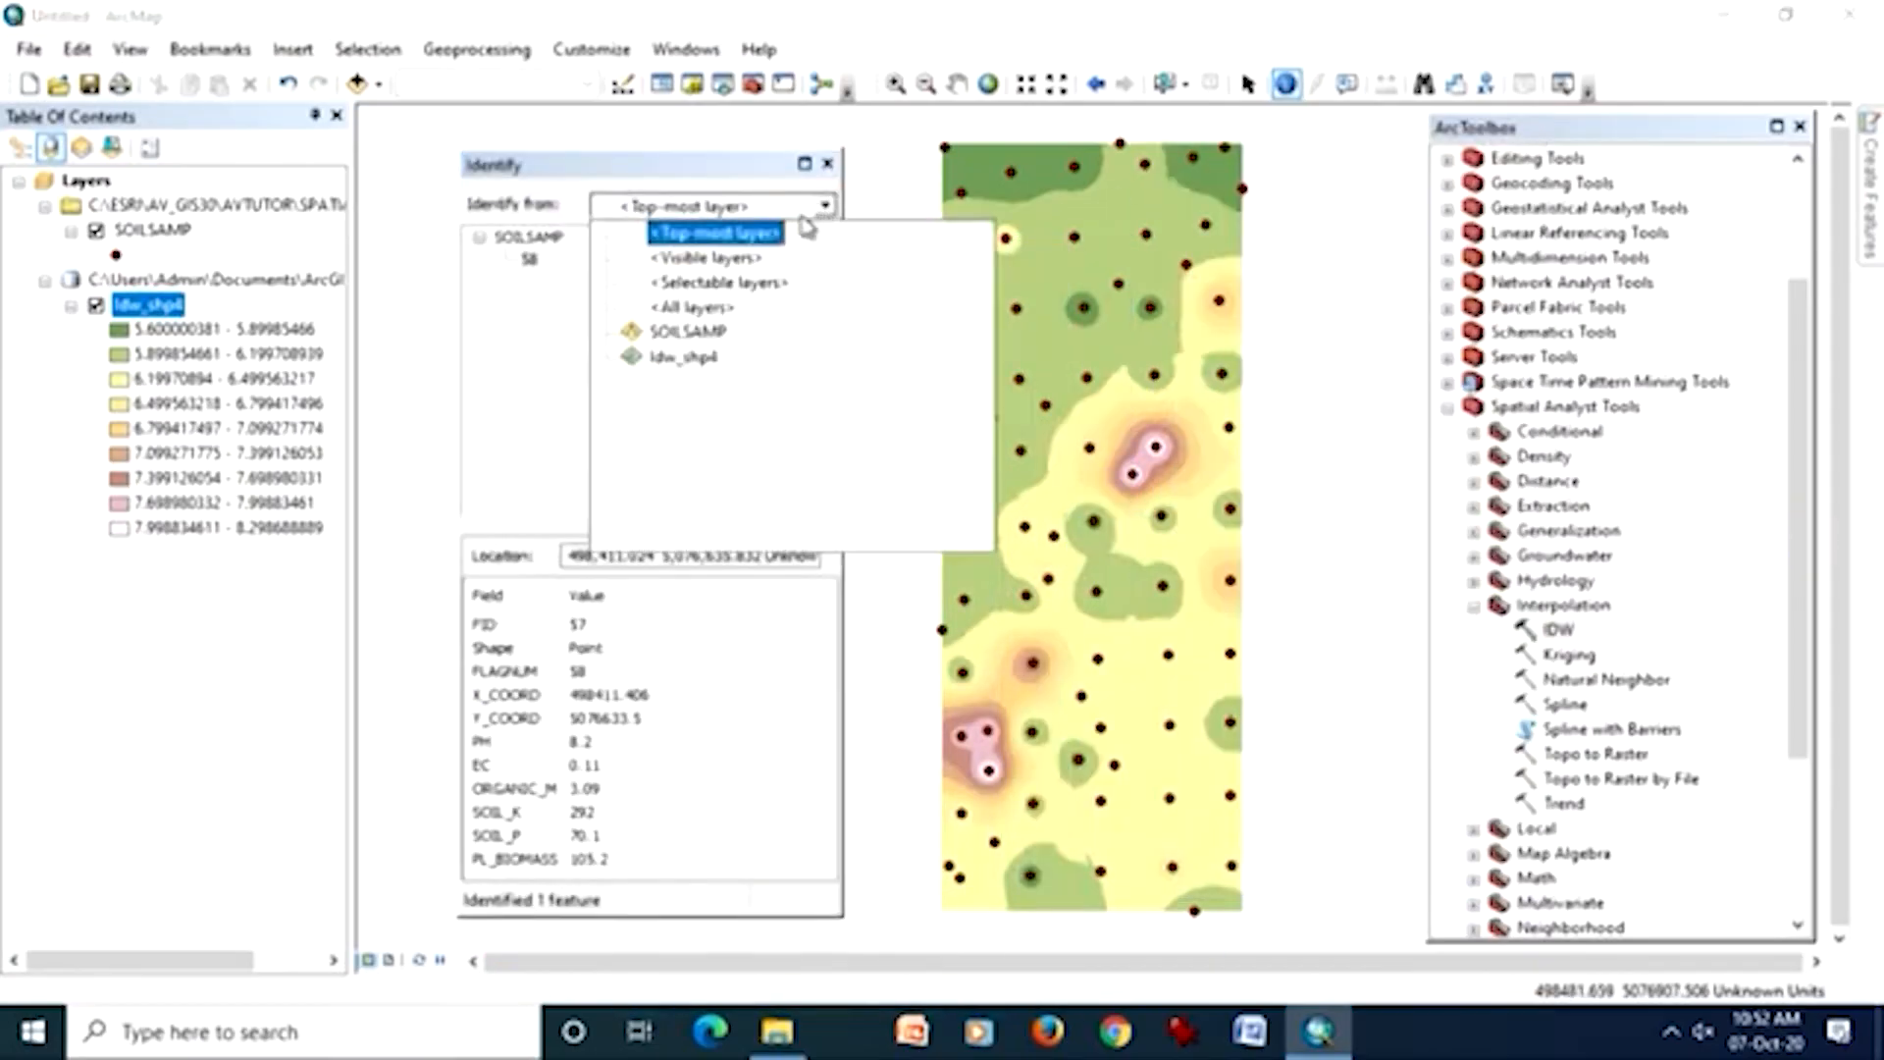
pyautogui.click(761, 261)
pyautogui.click(1136, 480)
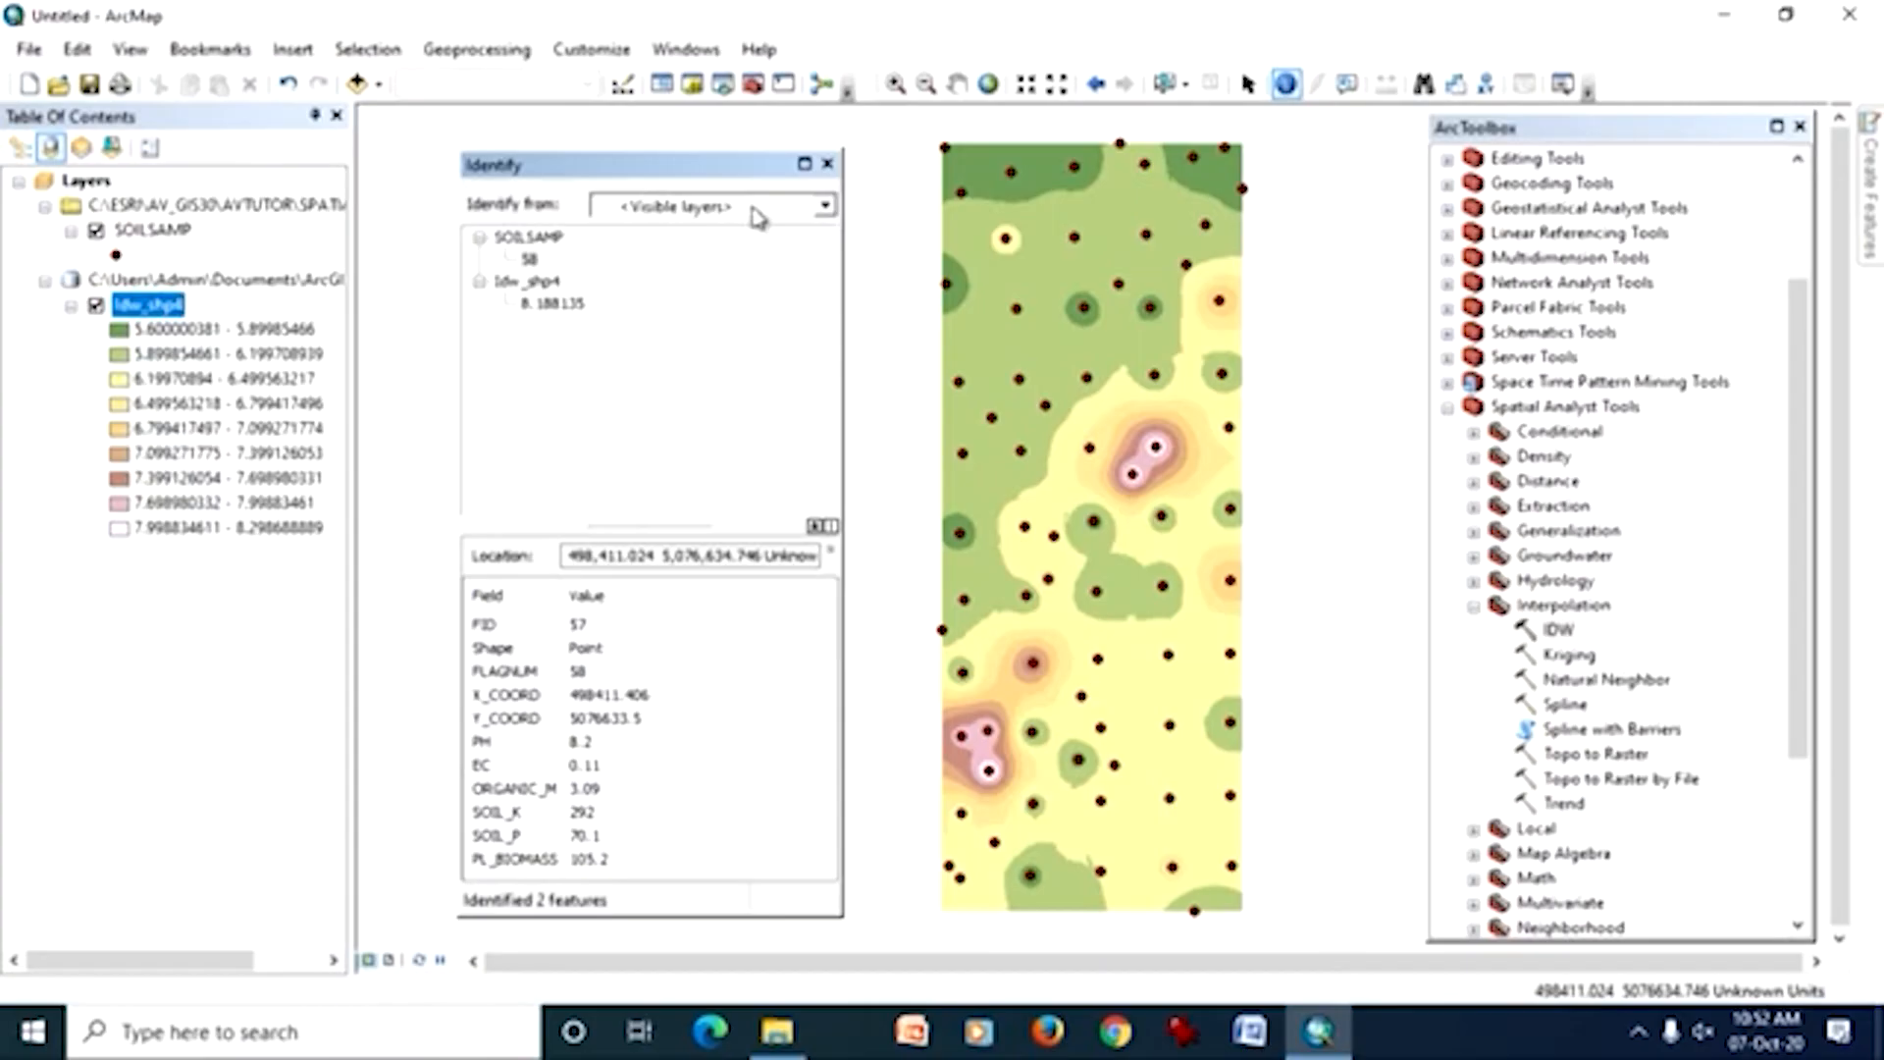
pyautogui.click(757, 216)
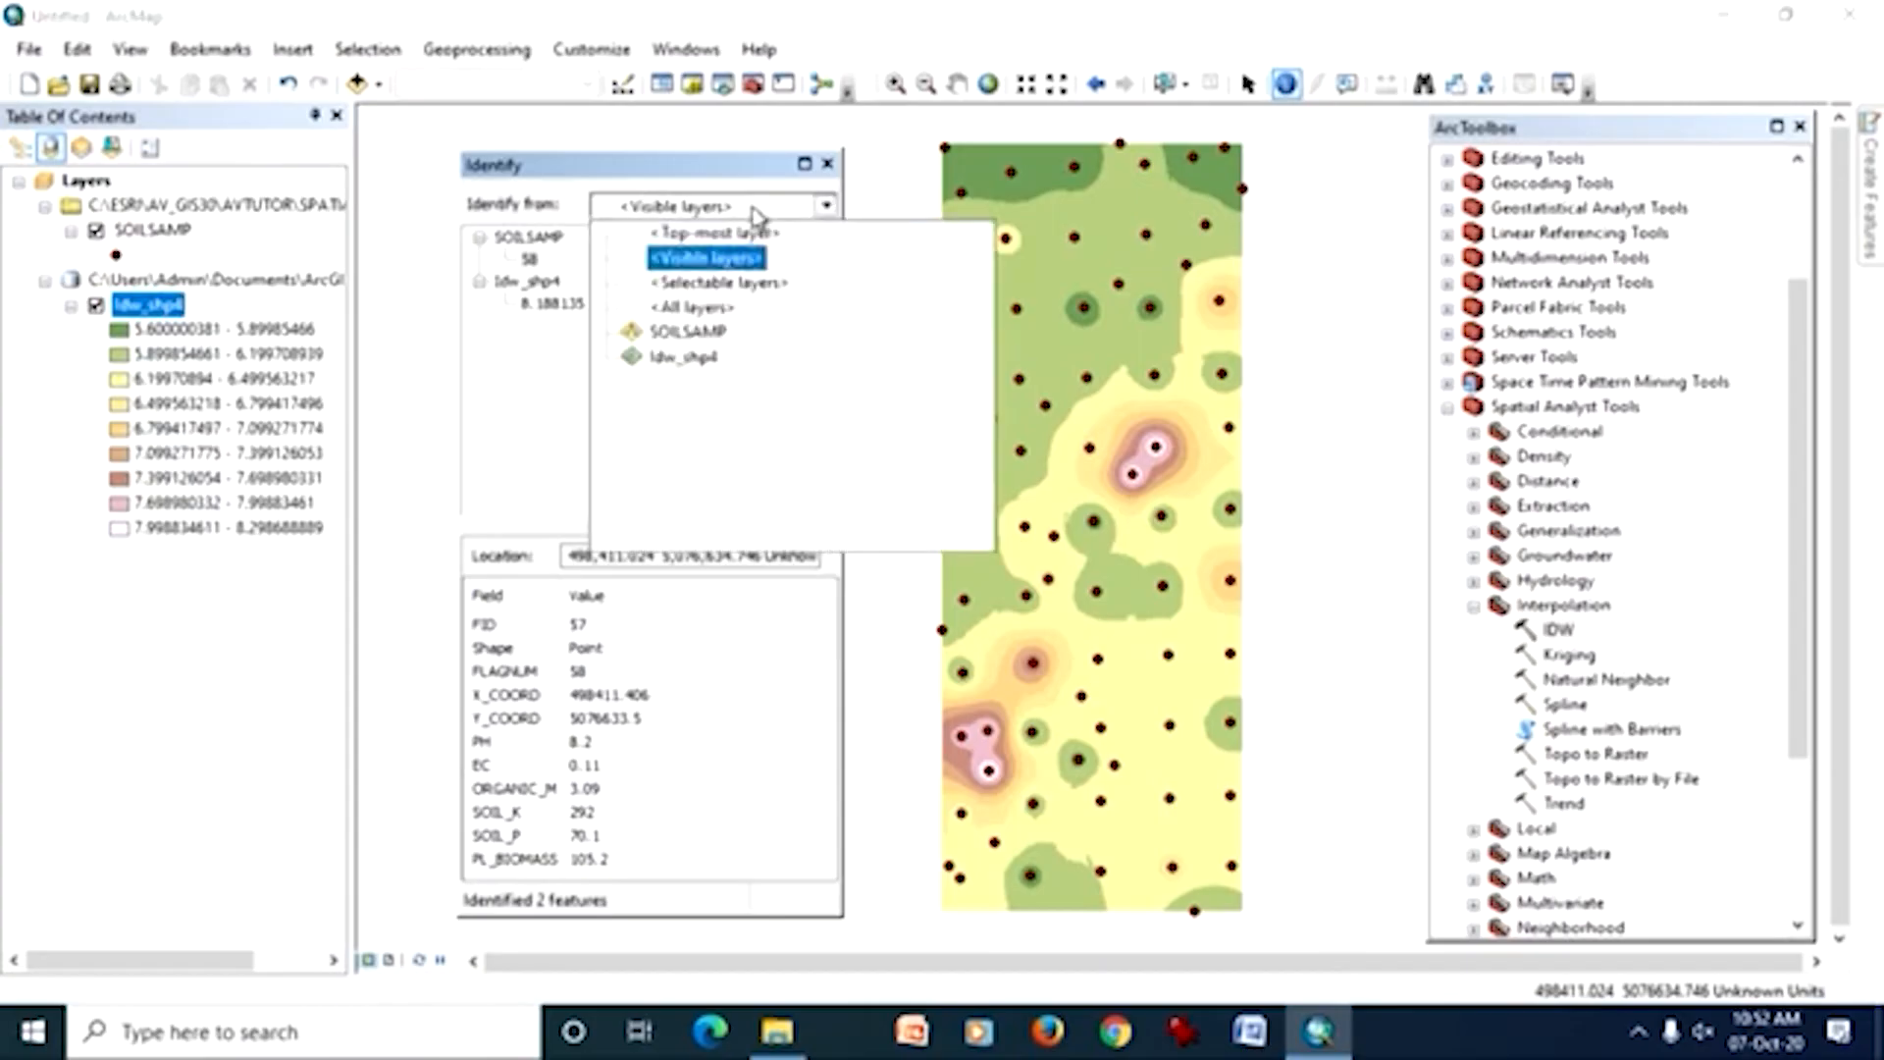
pyautogui.click(750, 263)
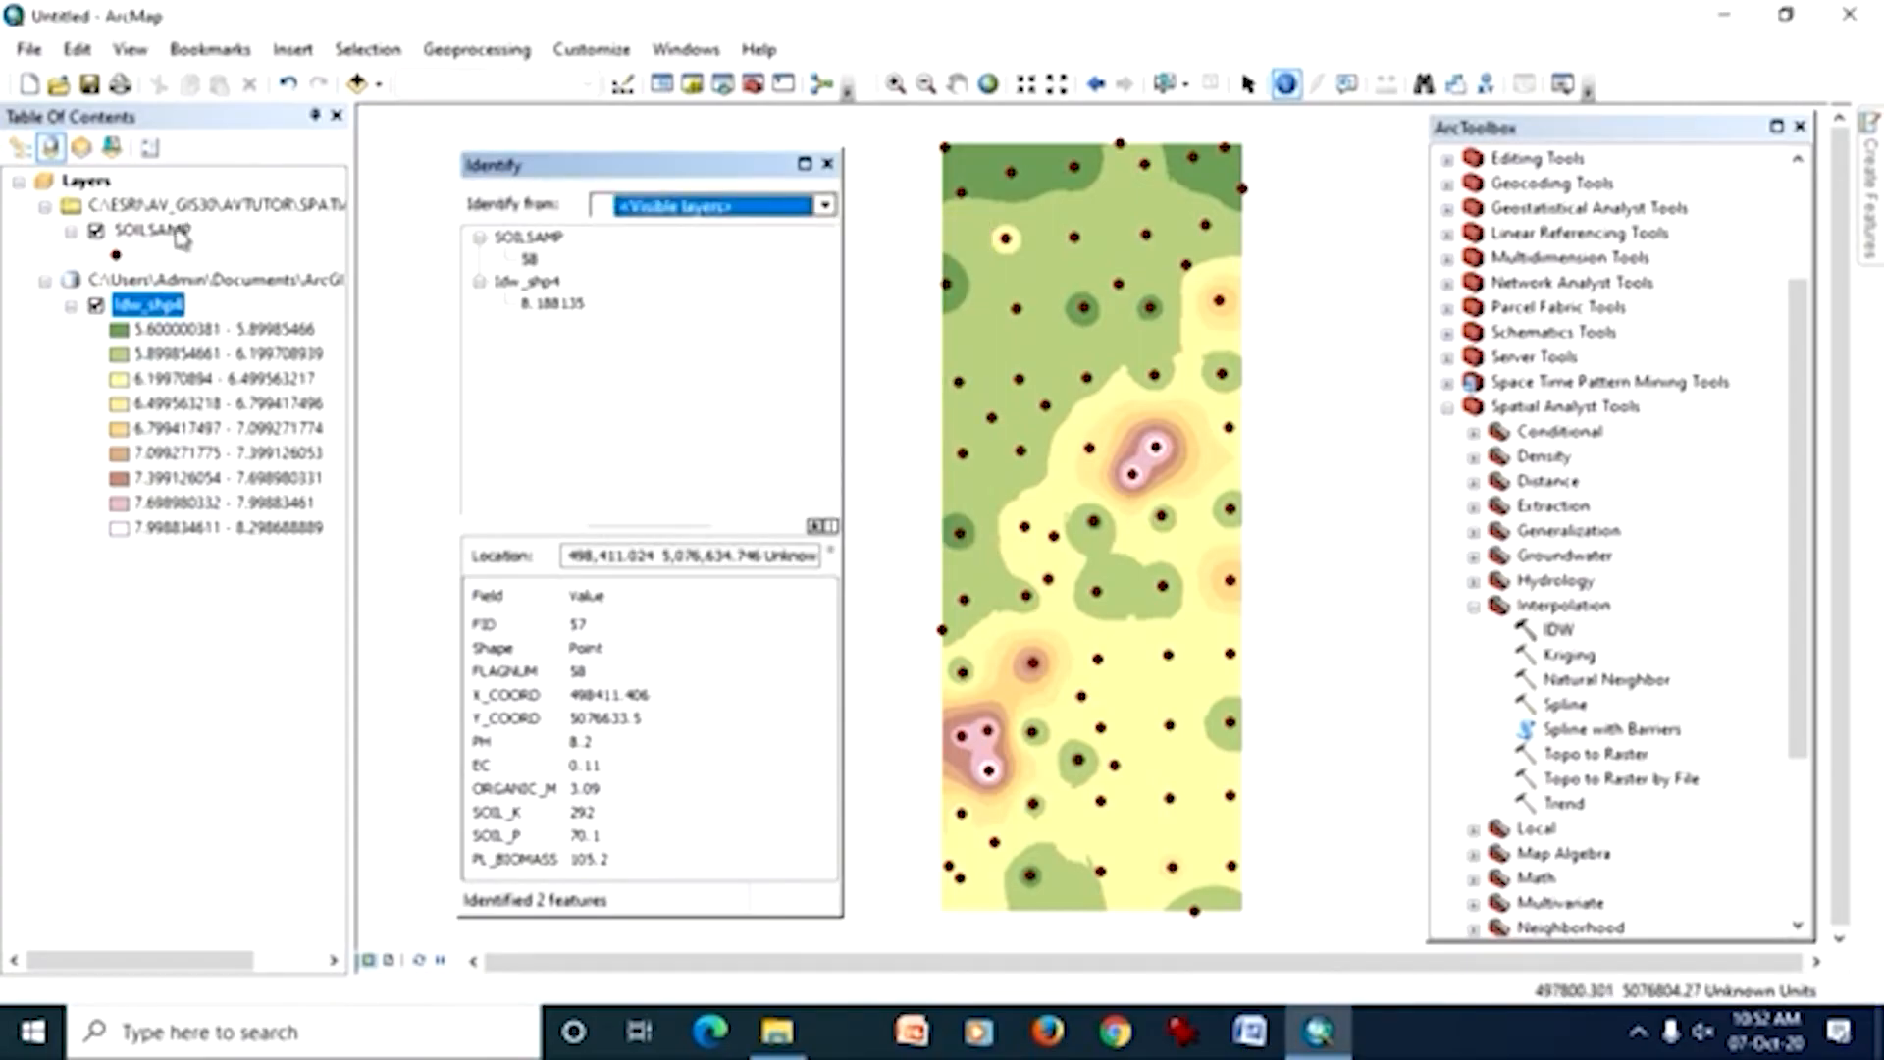
# - Review the PH column in the SOILSAMP attribute table and close the table
pyautogui.click(181, 233)
pyautogui.rightClick(181, 233)
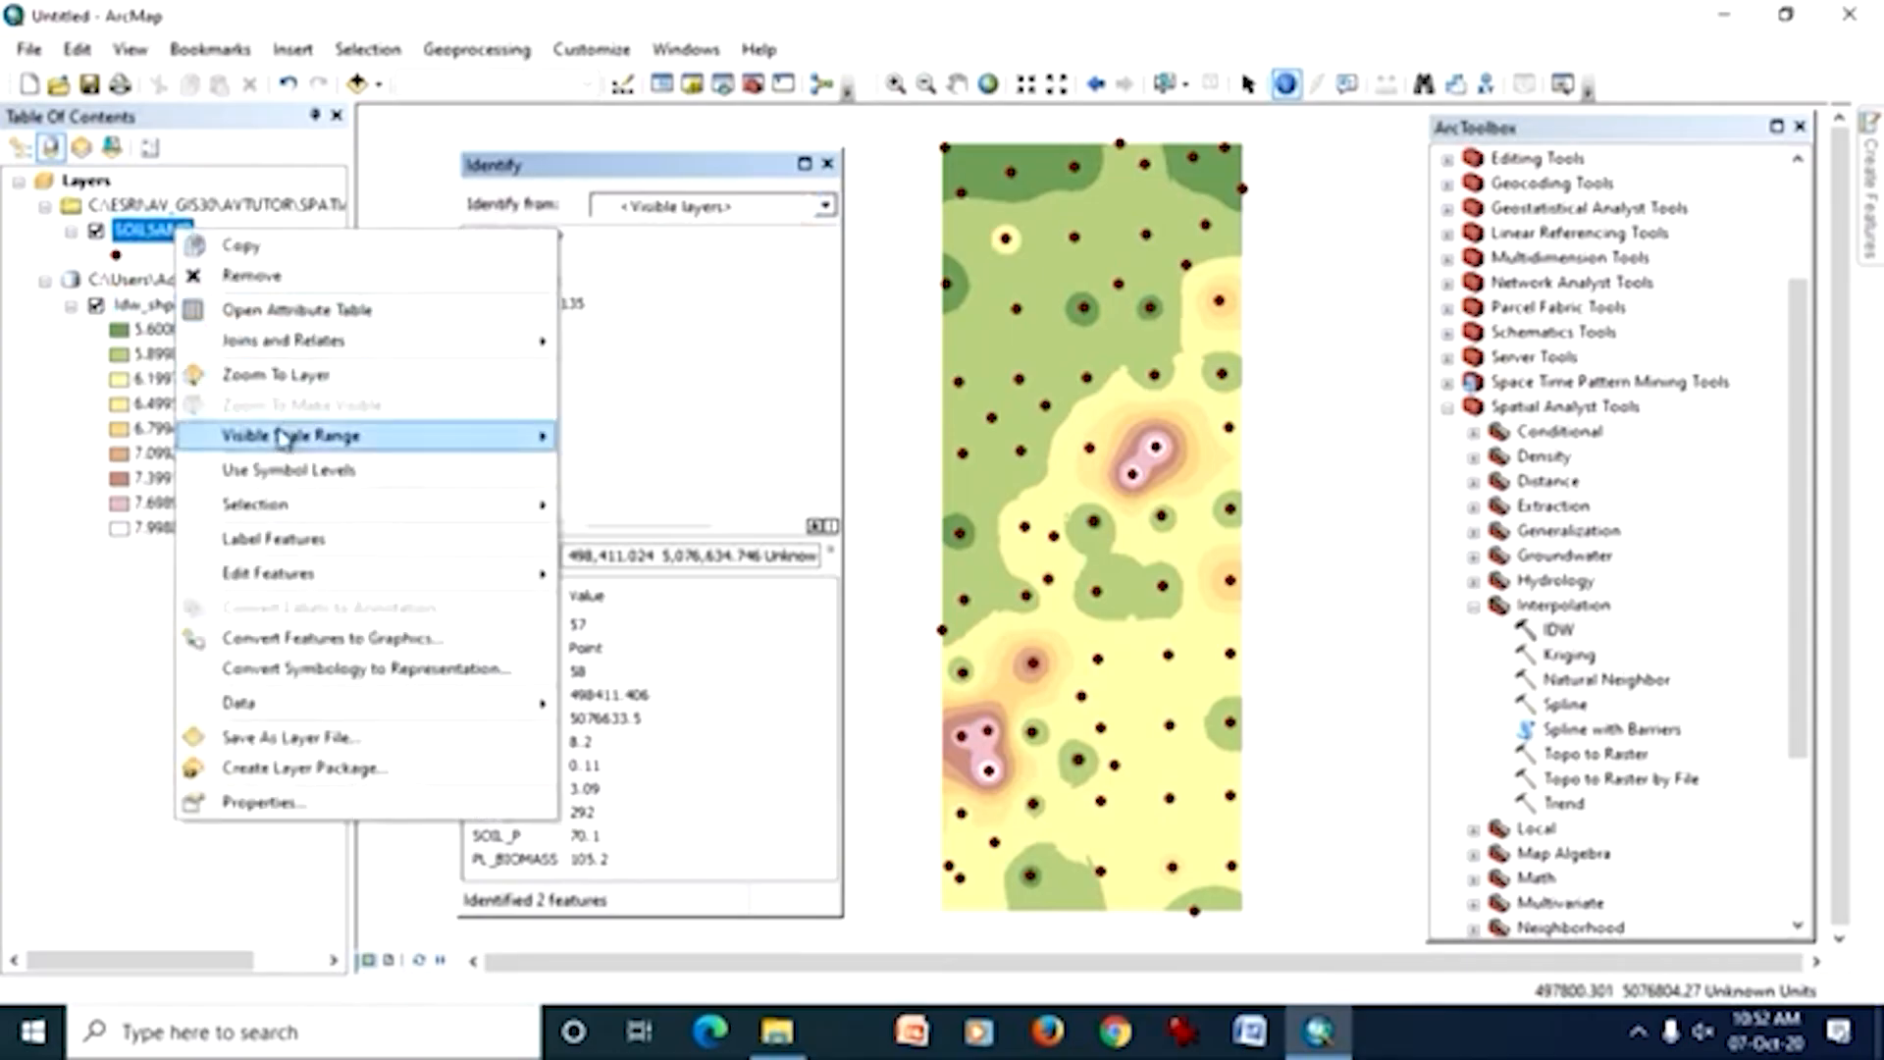
pyautogui.click(280, 310)
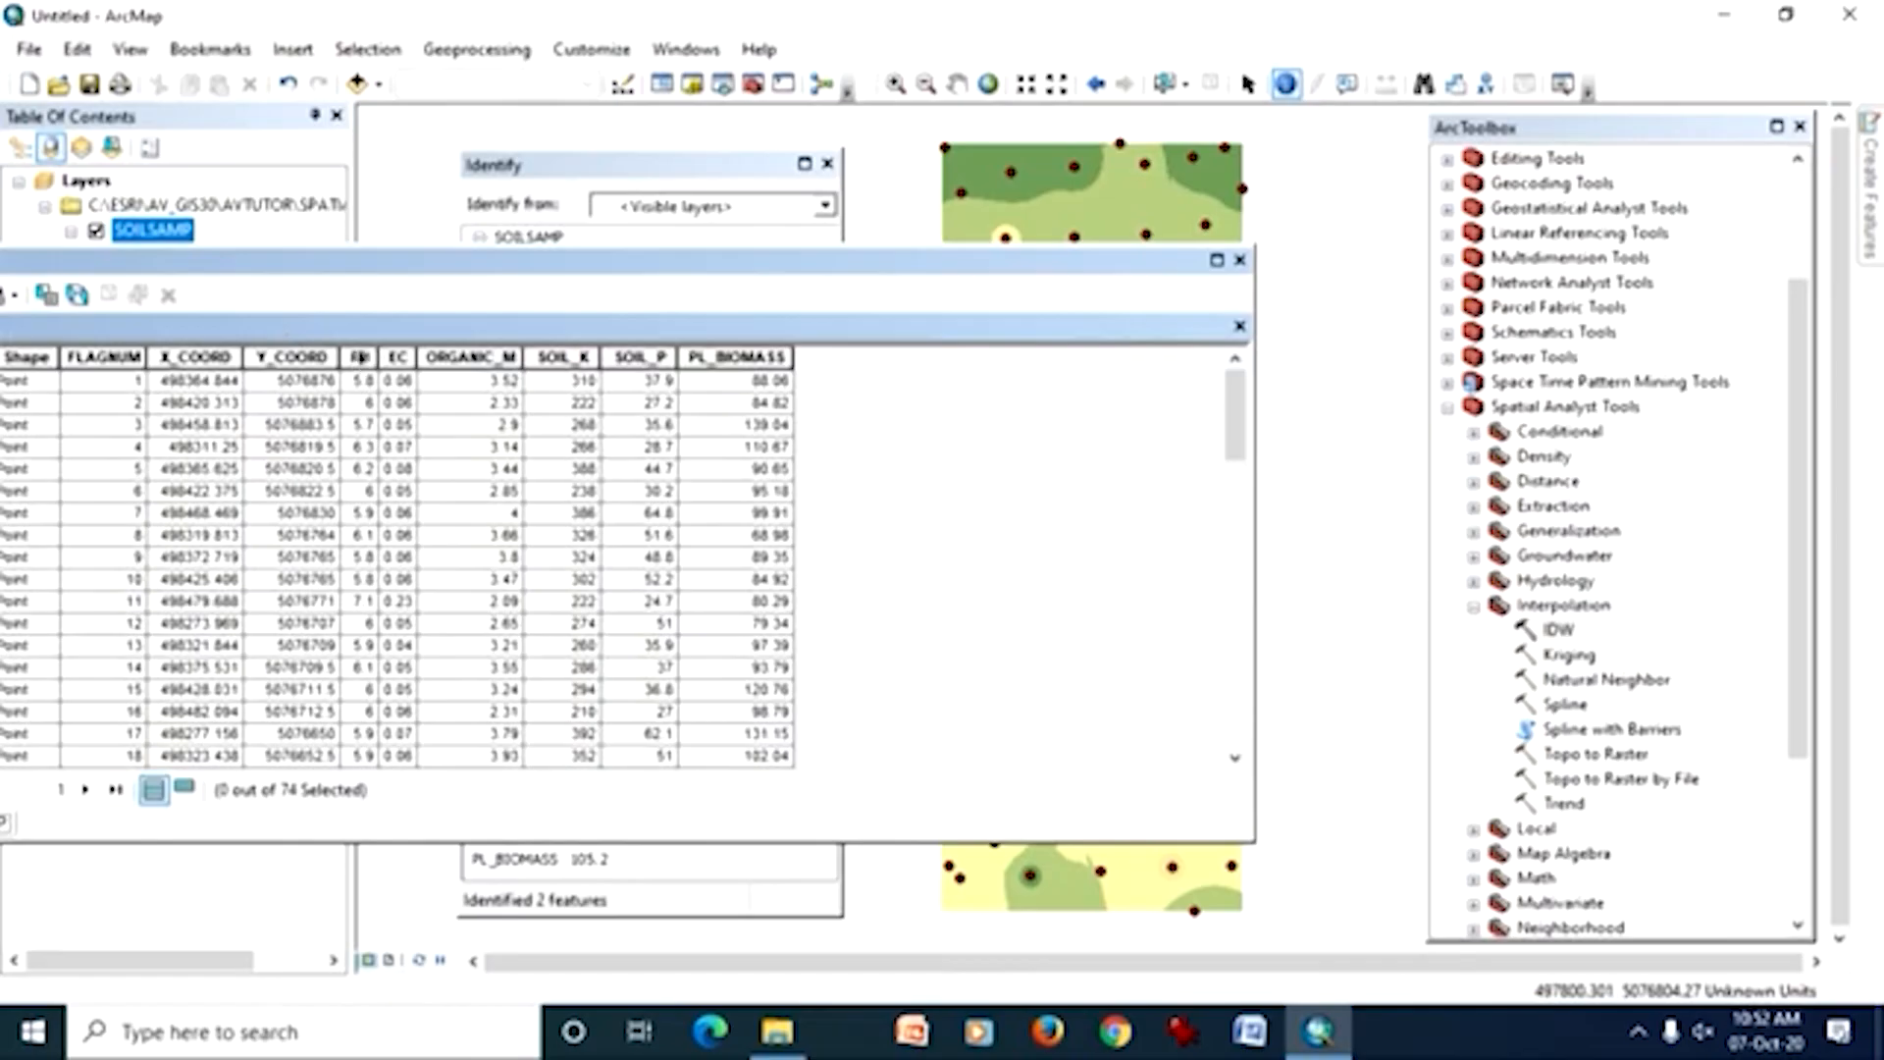
pyautogui.click(359, 357)
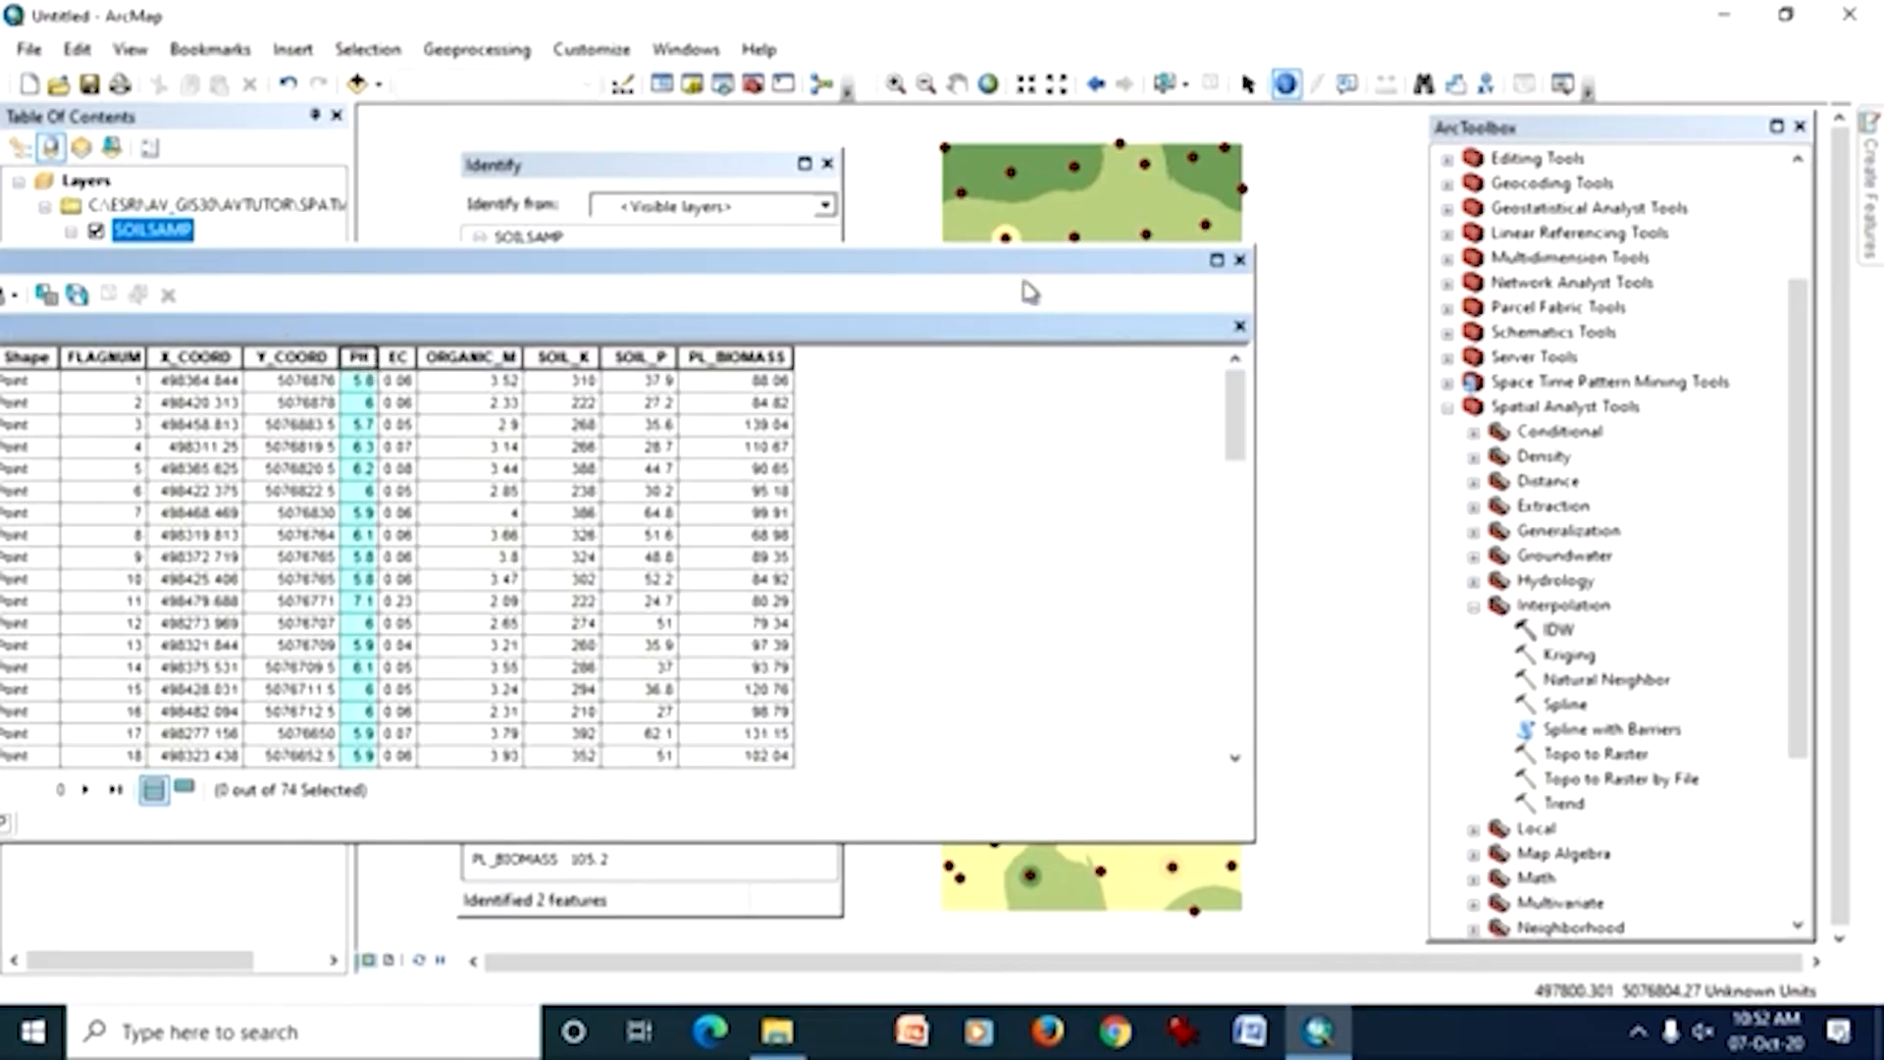
pyautogui.moveTo(1017, 274); pyautogui.dragTo(1263, 337)
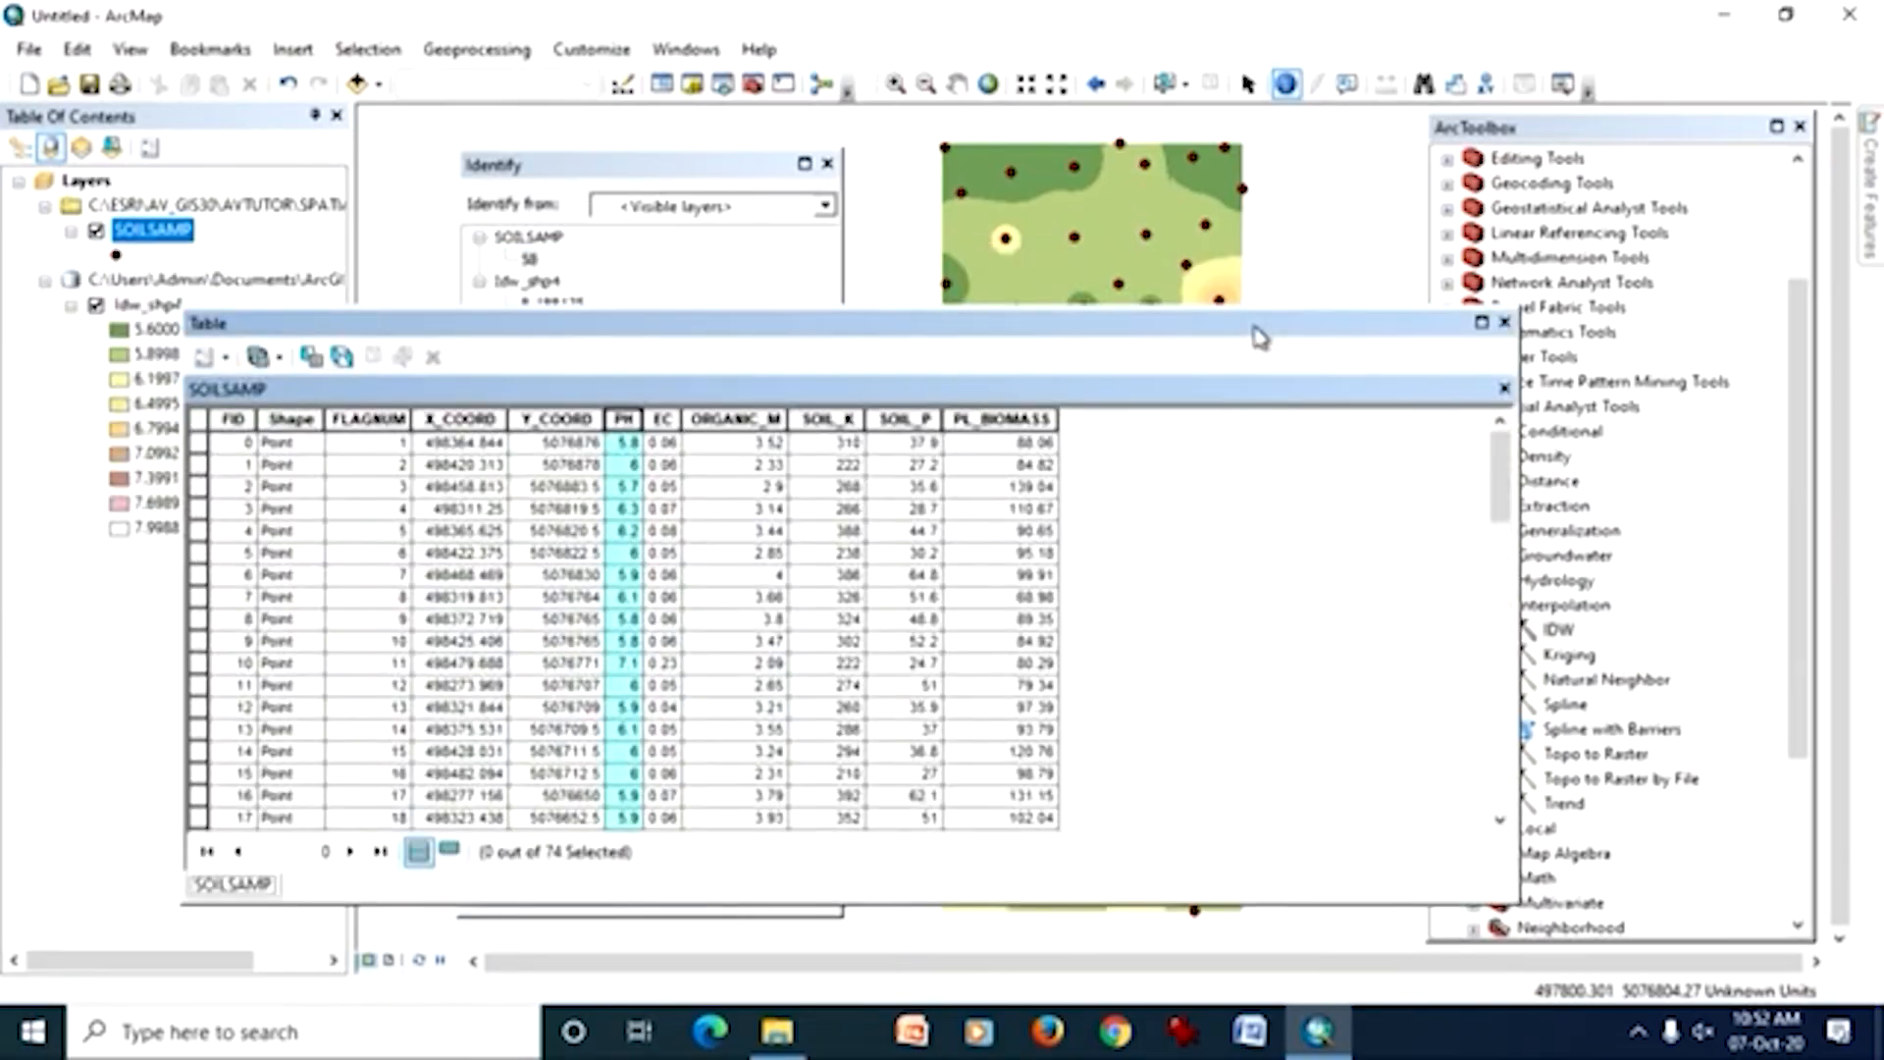
pyautogui.click(1502, 323)
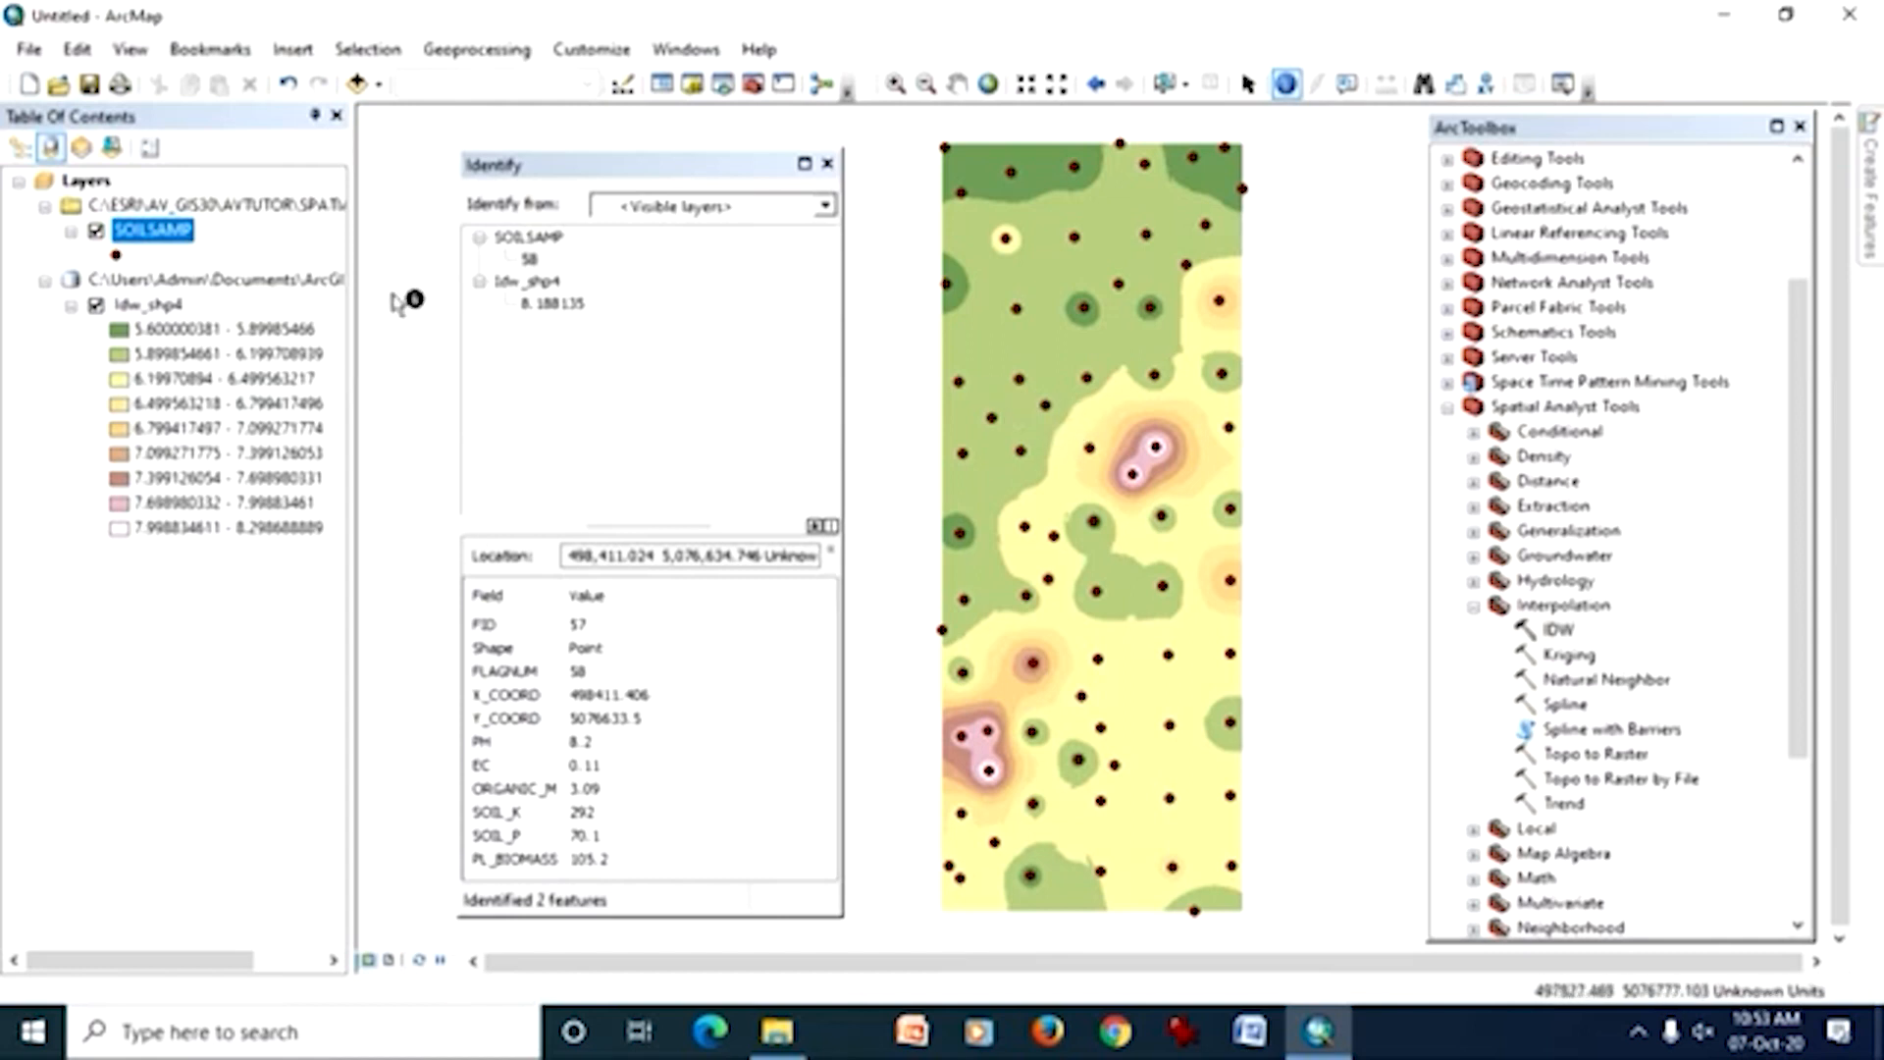
# - Identify the upper sample point in the central high-pH spot across the visible layers and close the results
pyautogui.click(1158, 453)
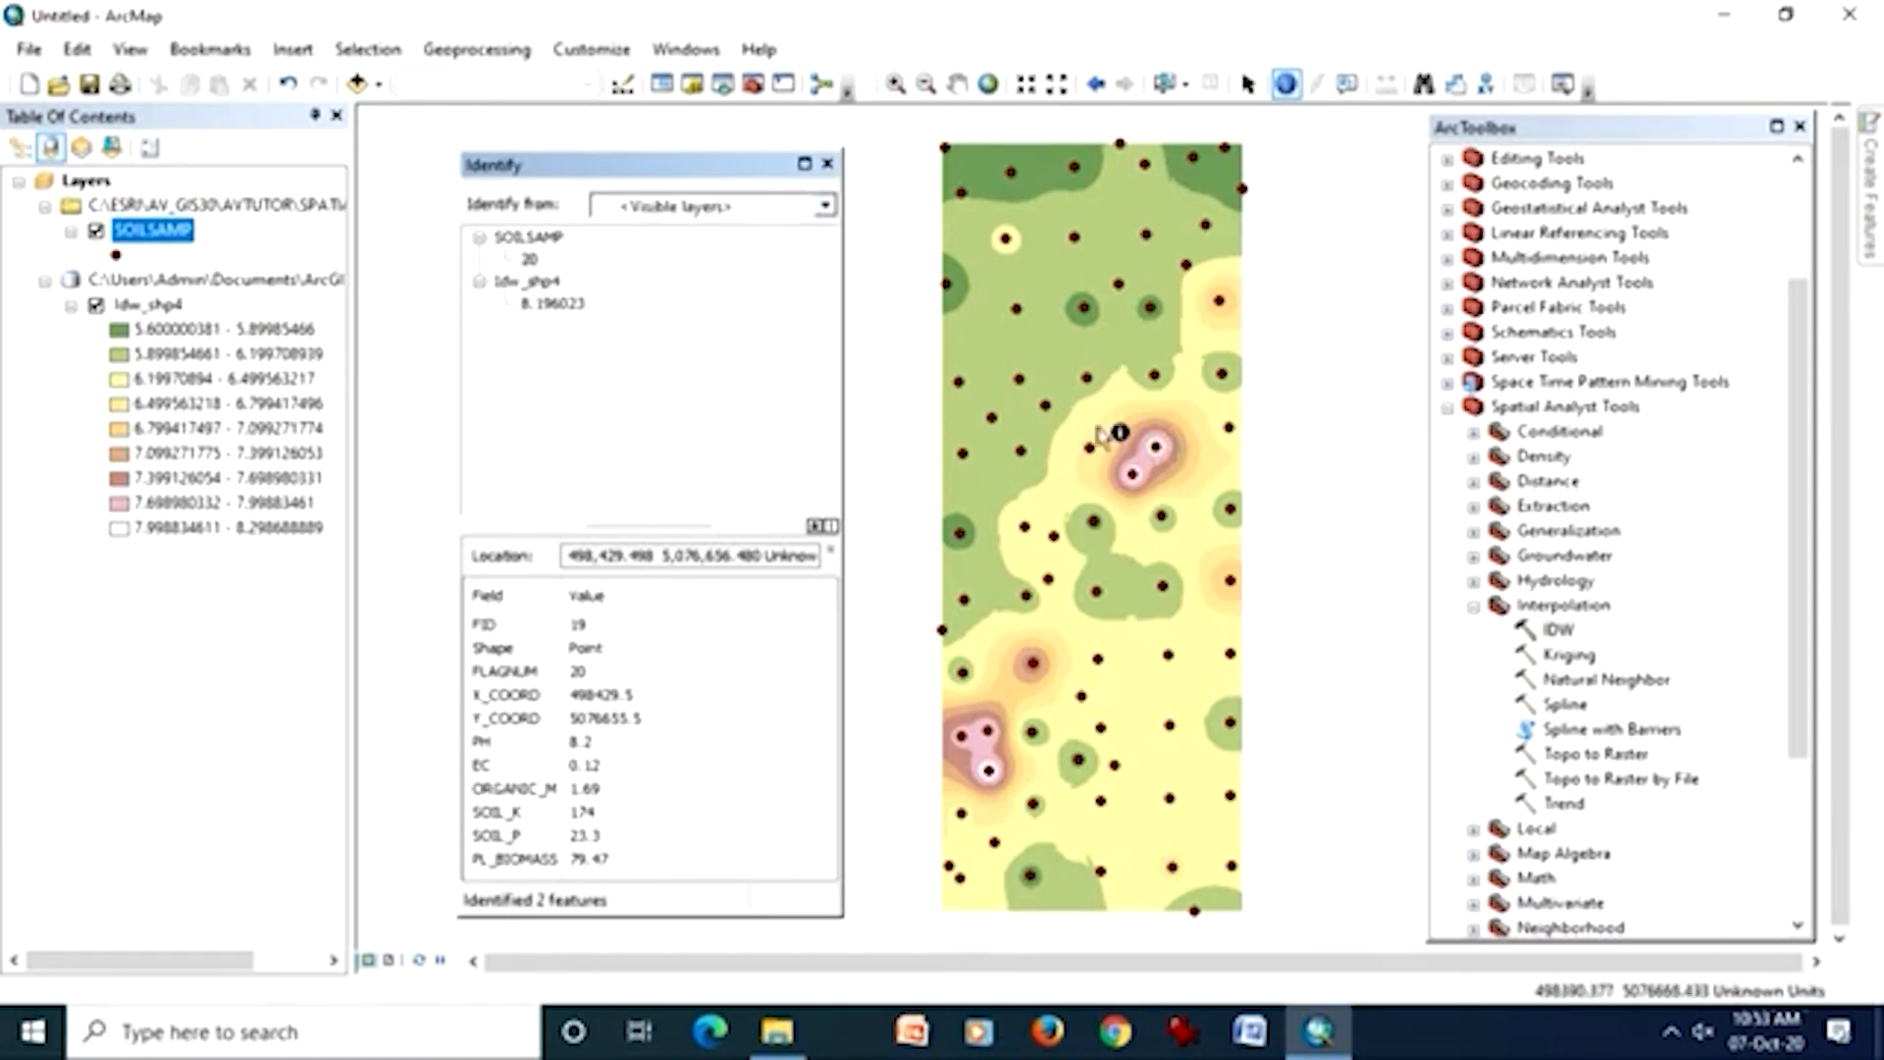
pyautogui.click(827, 165)
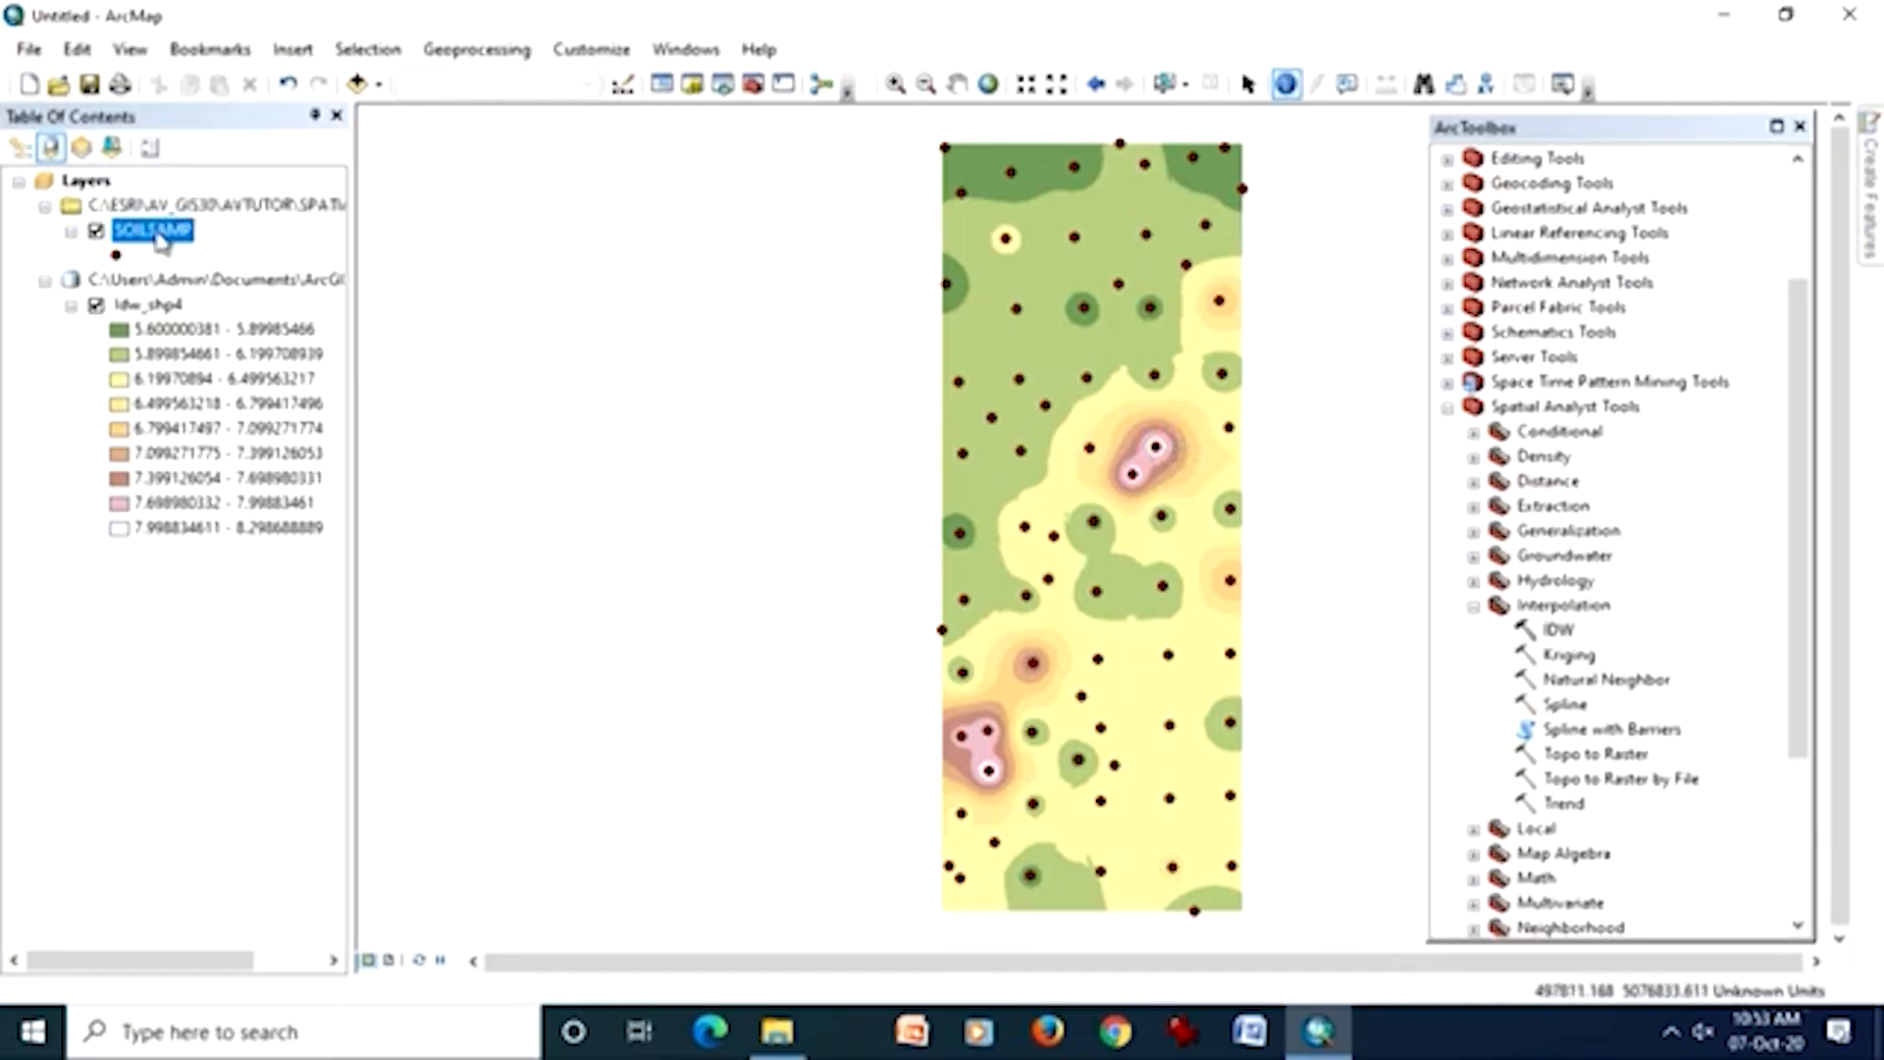
pyautogui.rightClick(162, 240)
pyautogui.click(609, 291)
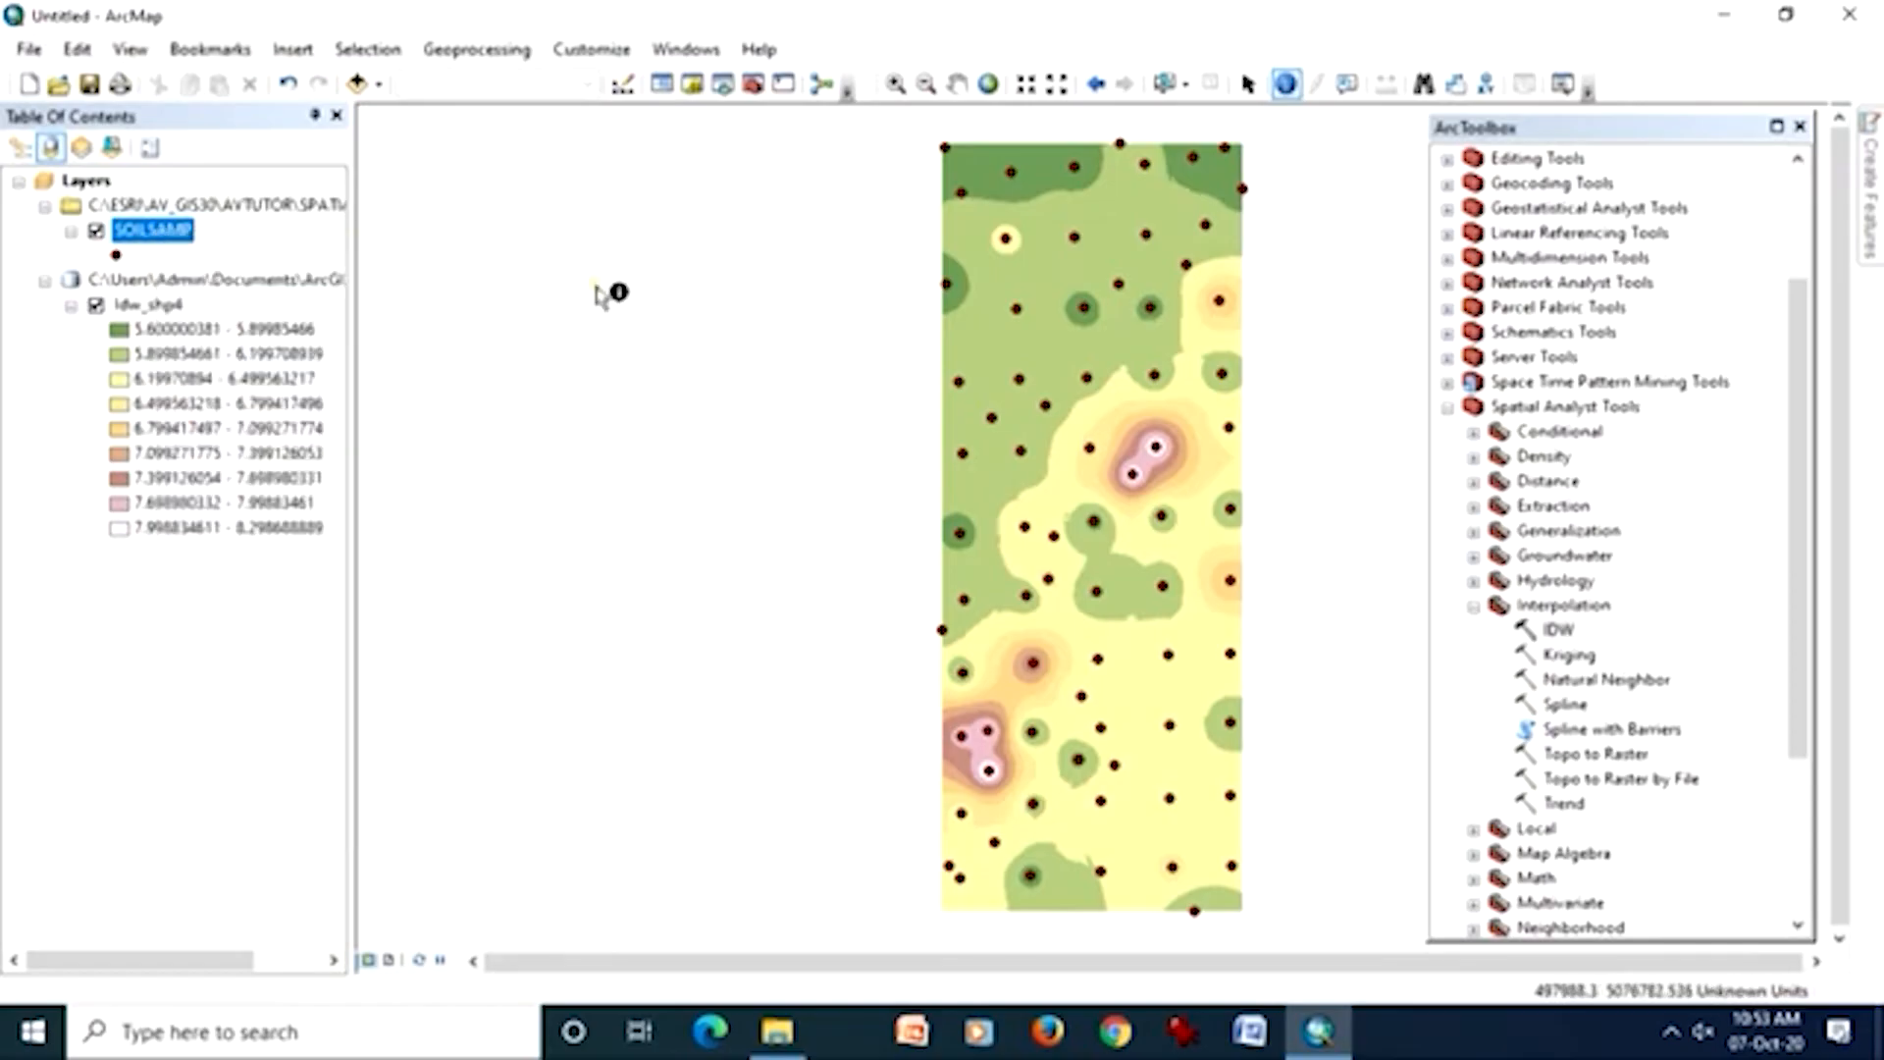
pyautogui.click(601, 292)
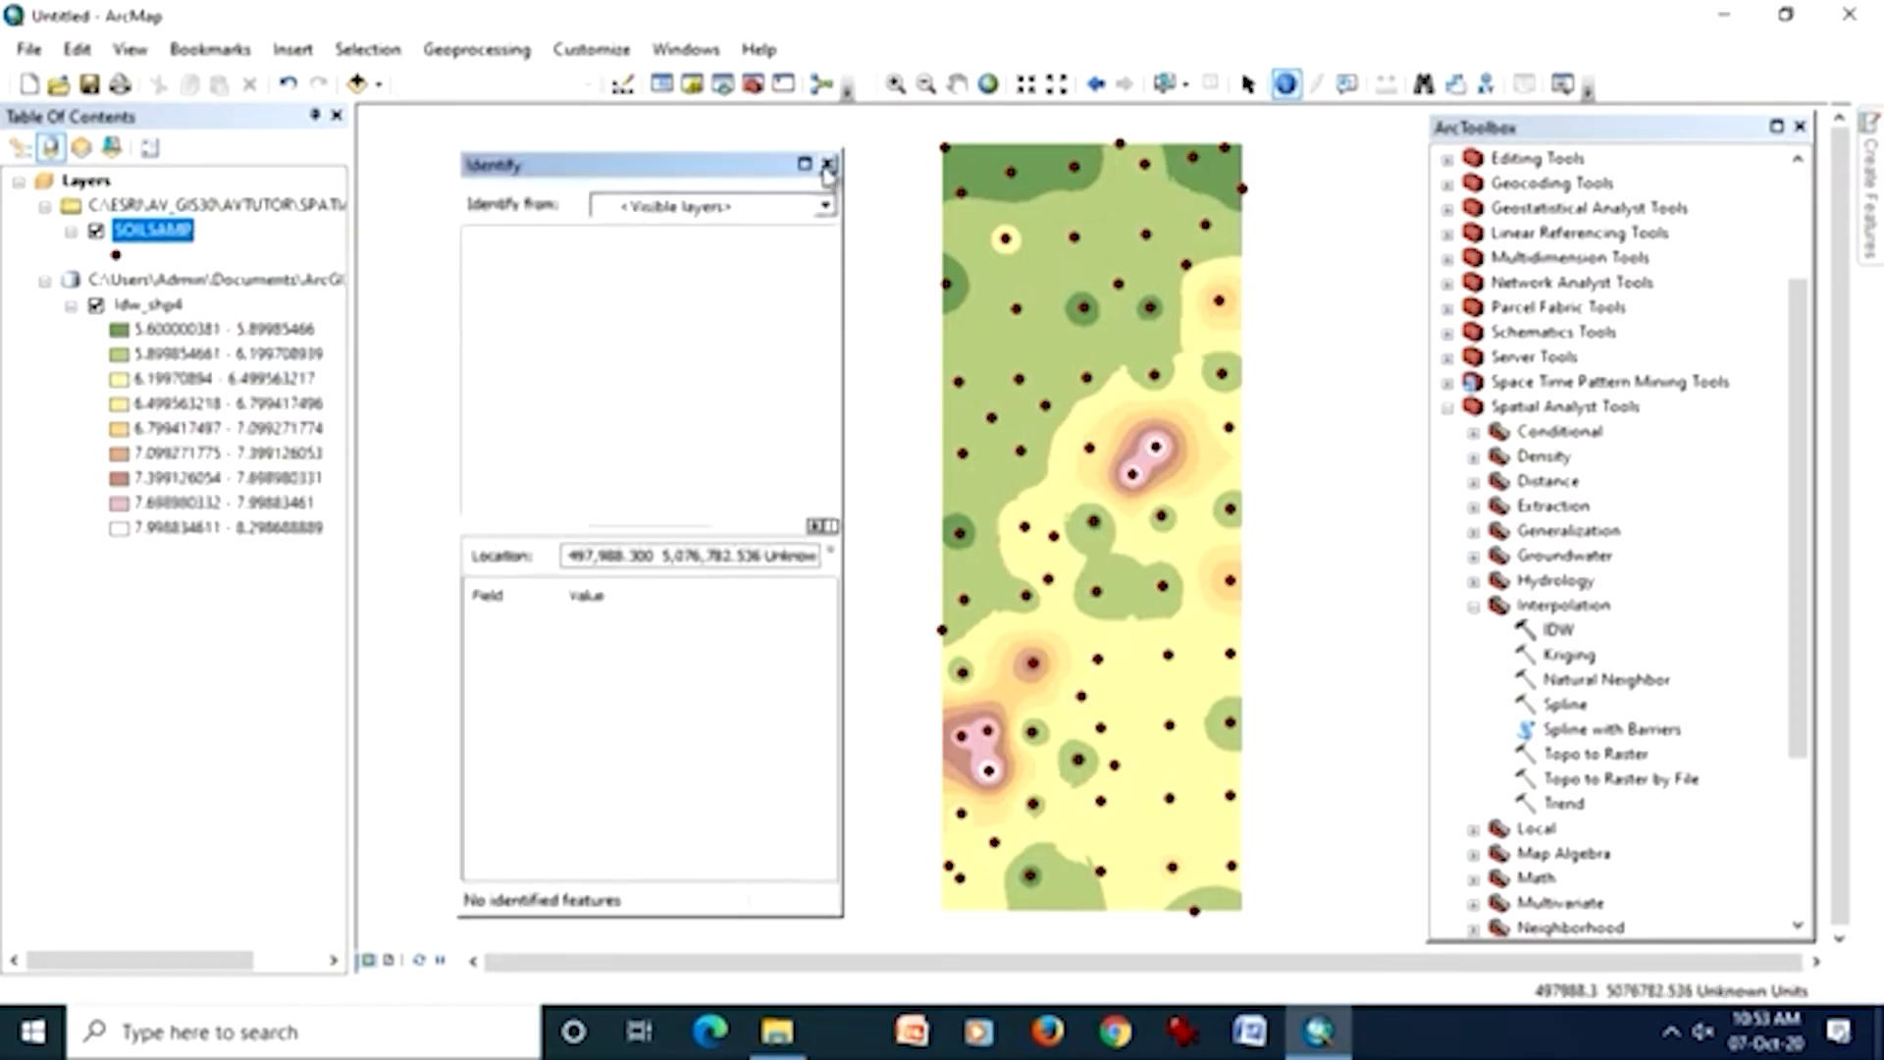
pyautogui.click(828, 165)
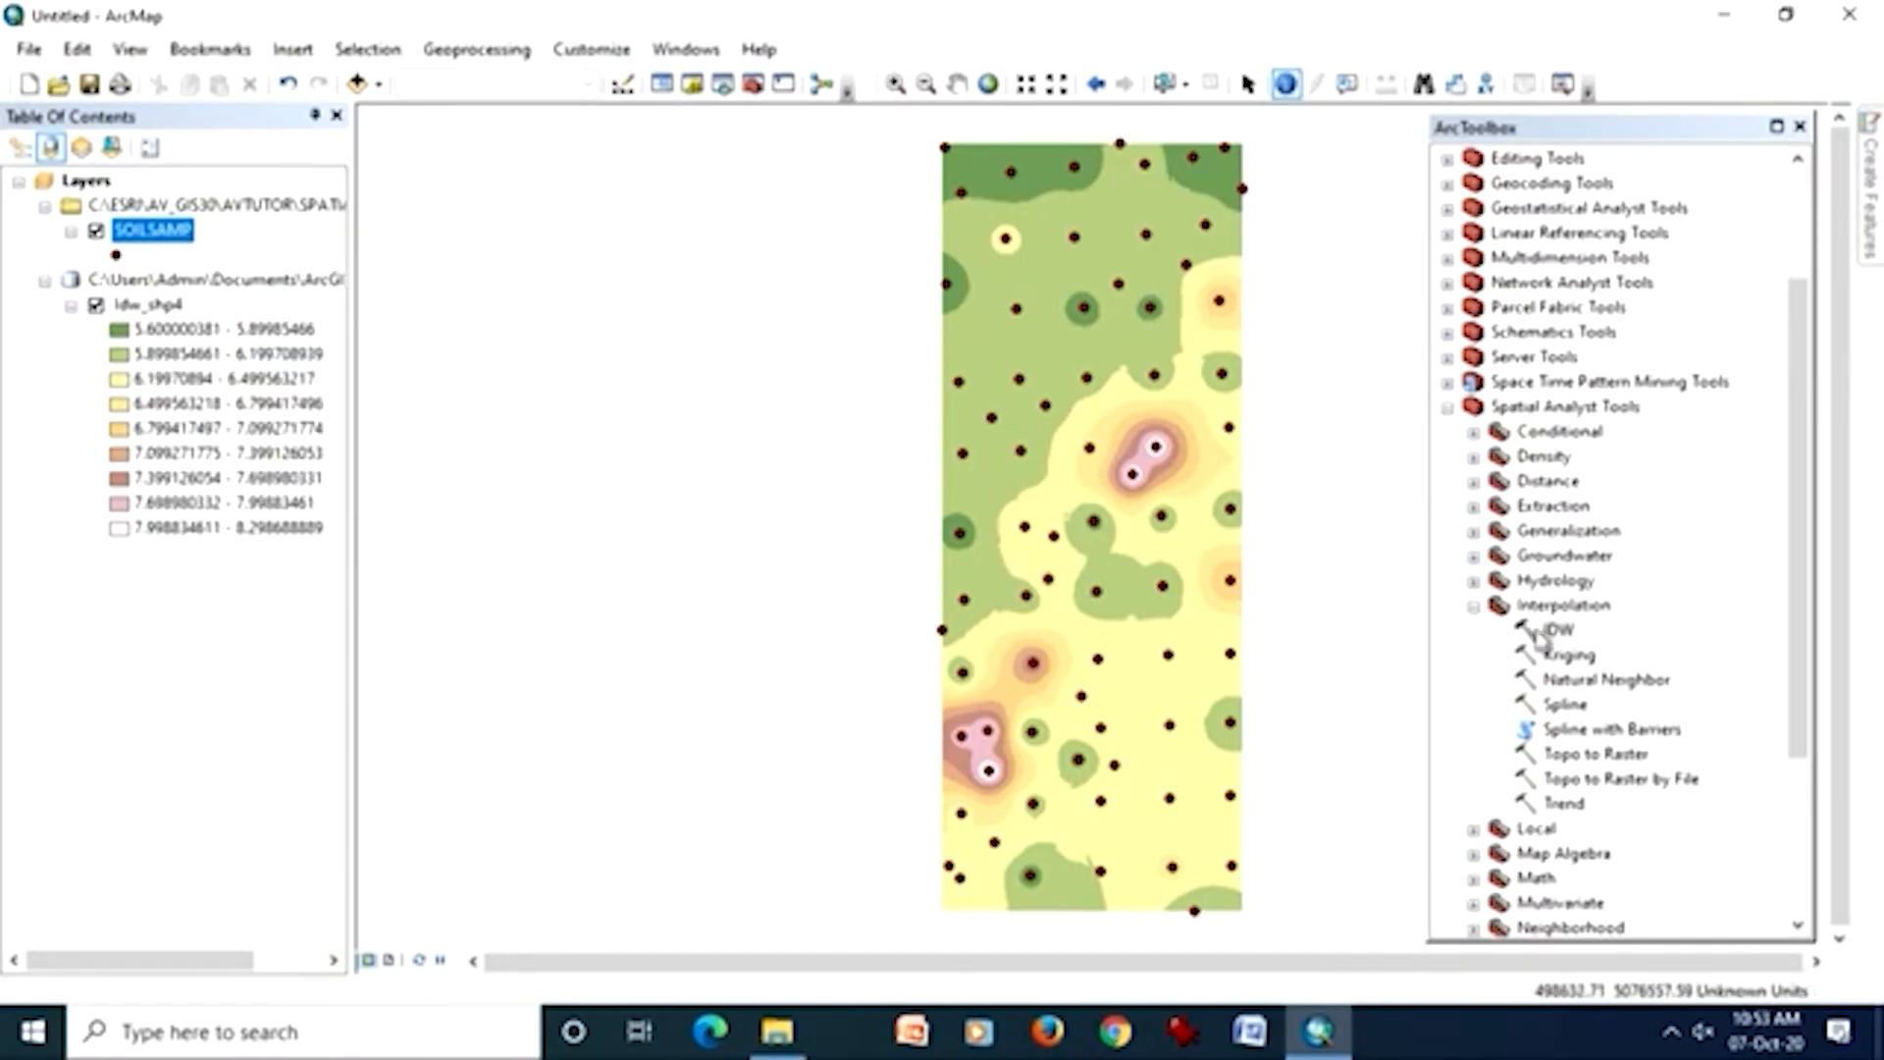
# - Run IDW again on the SOILSAMP points with PH as the Z value field, power 2 and a variable search radius of 12 points
pyautogui.doubleClick(1560, 633)
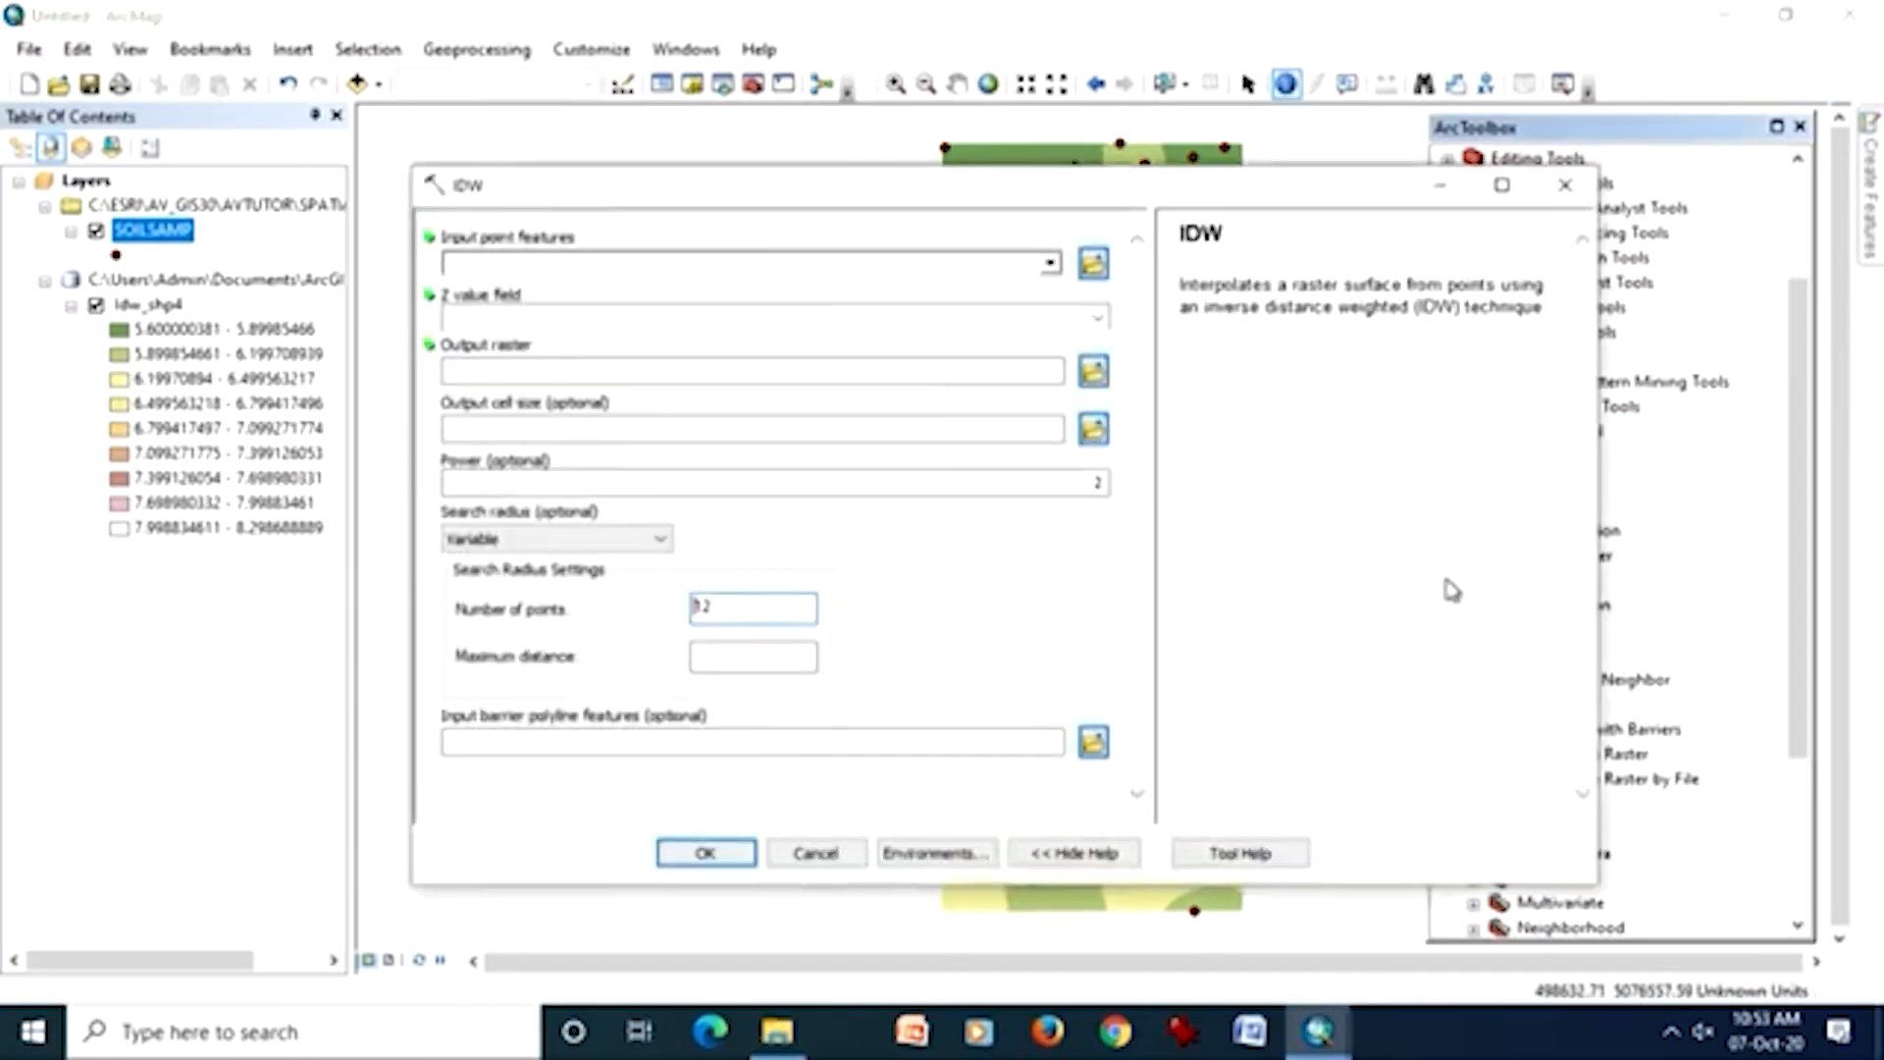
pyautogui.click(1050, 263)
pyautogui.click(528, 291)
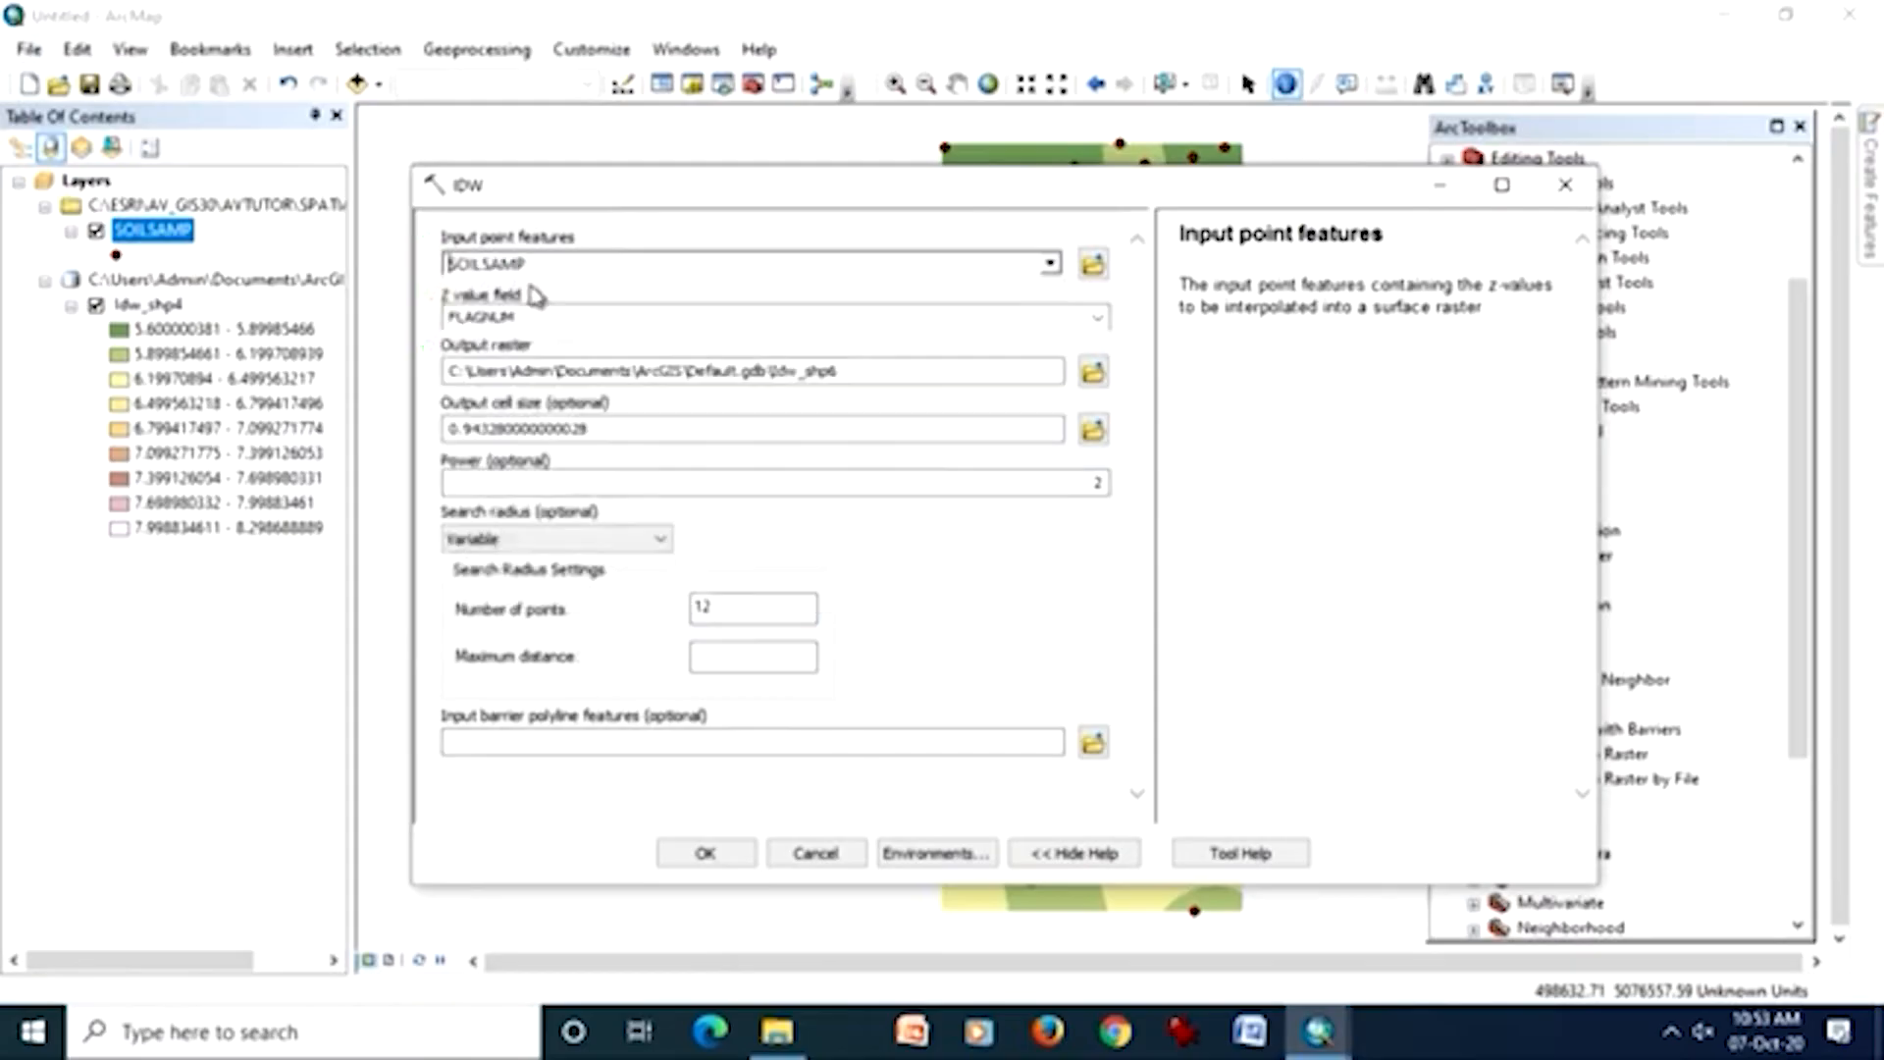
pyautogui.click(1098, 319)
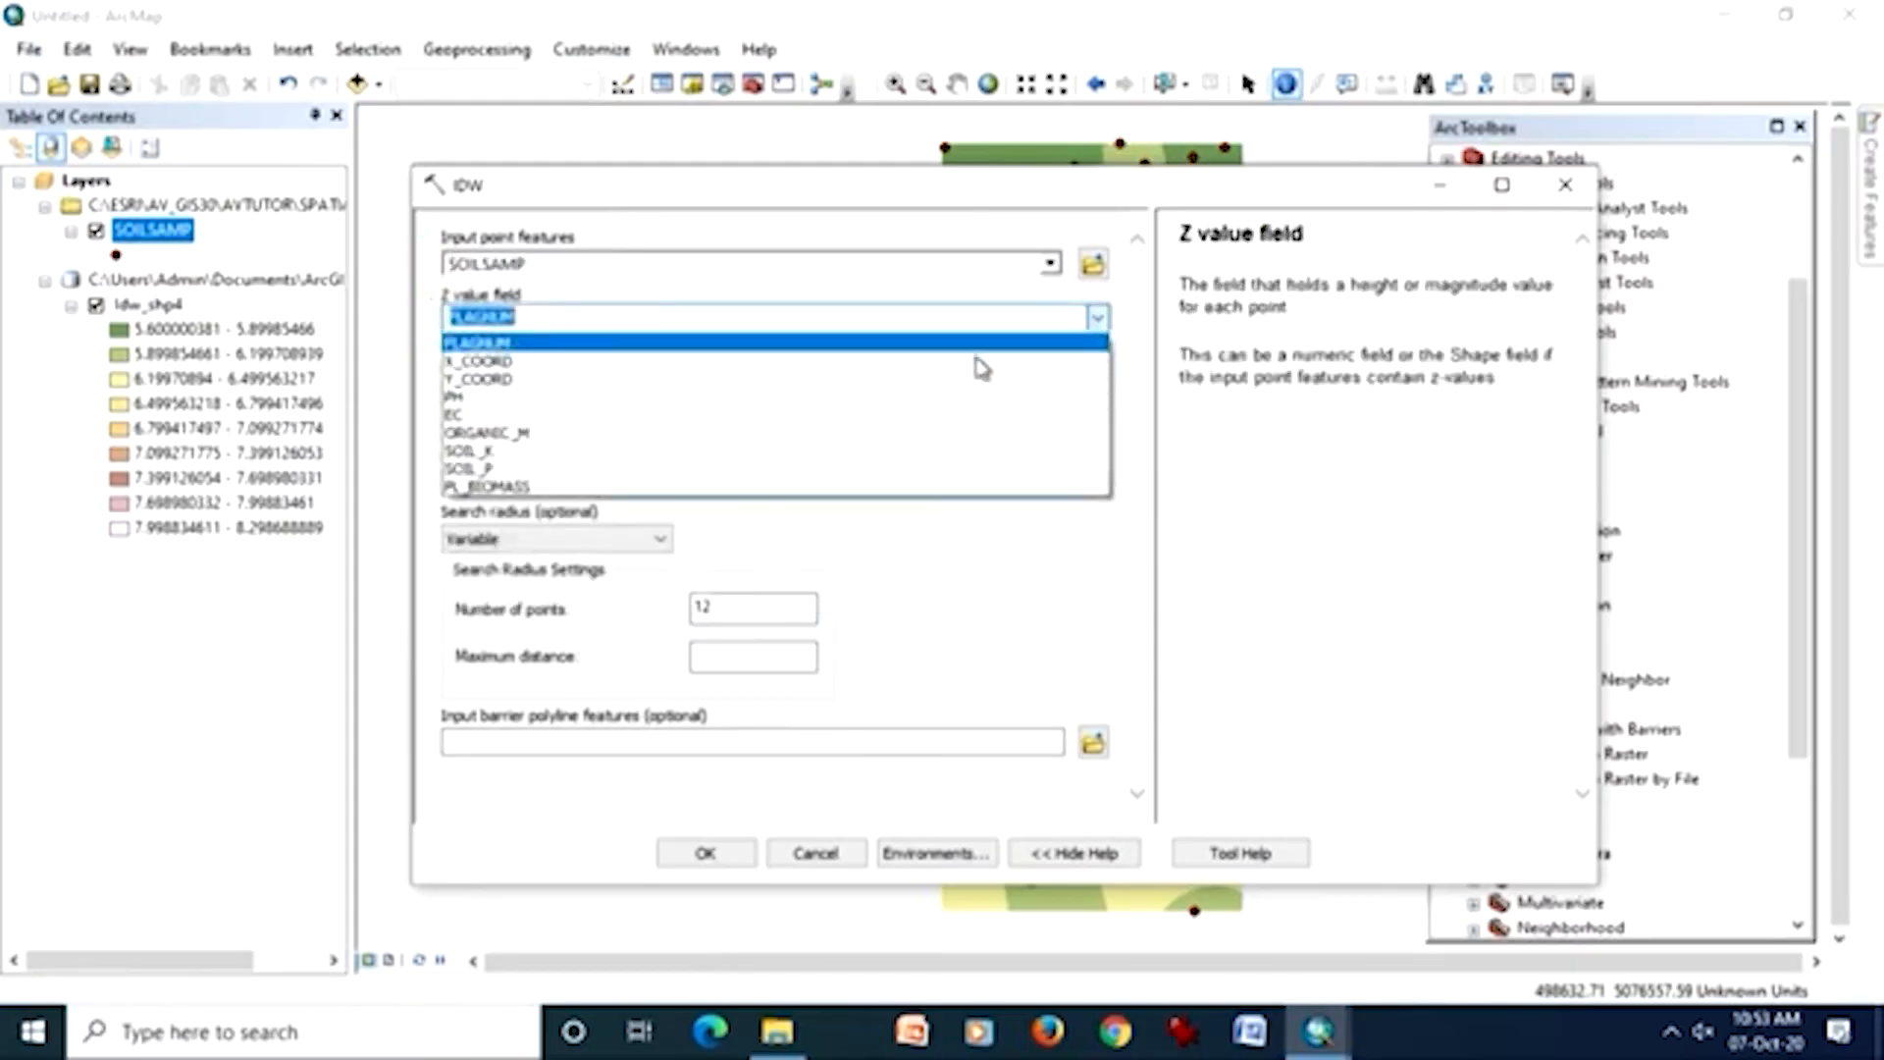
pyautogui.click(889, 398)
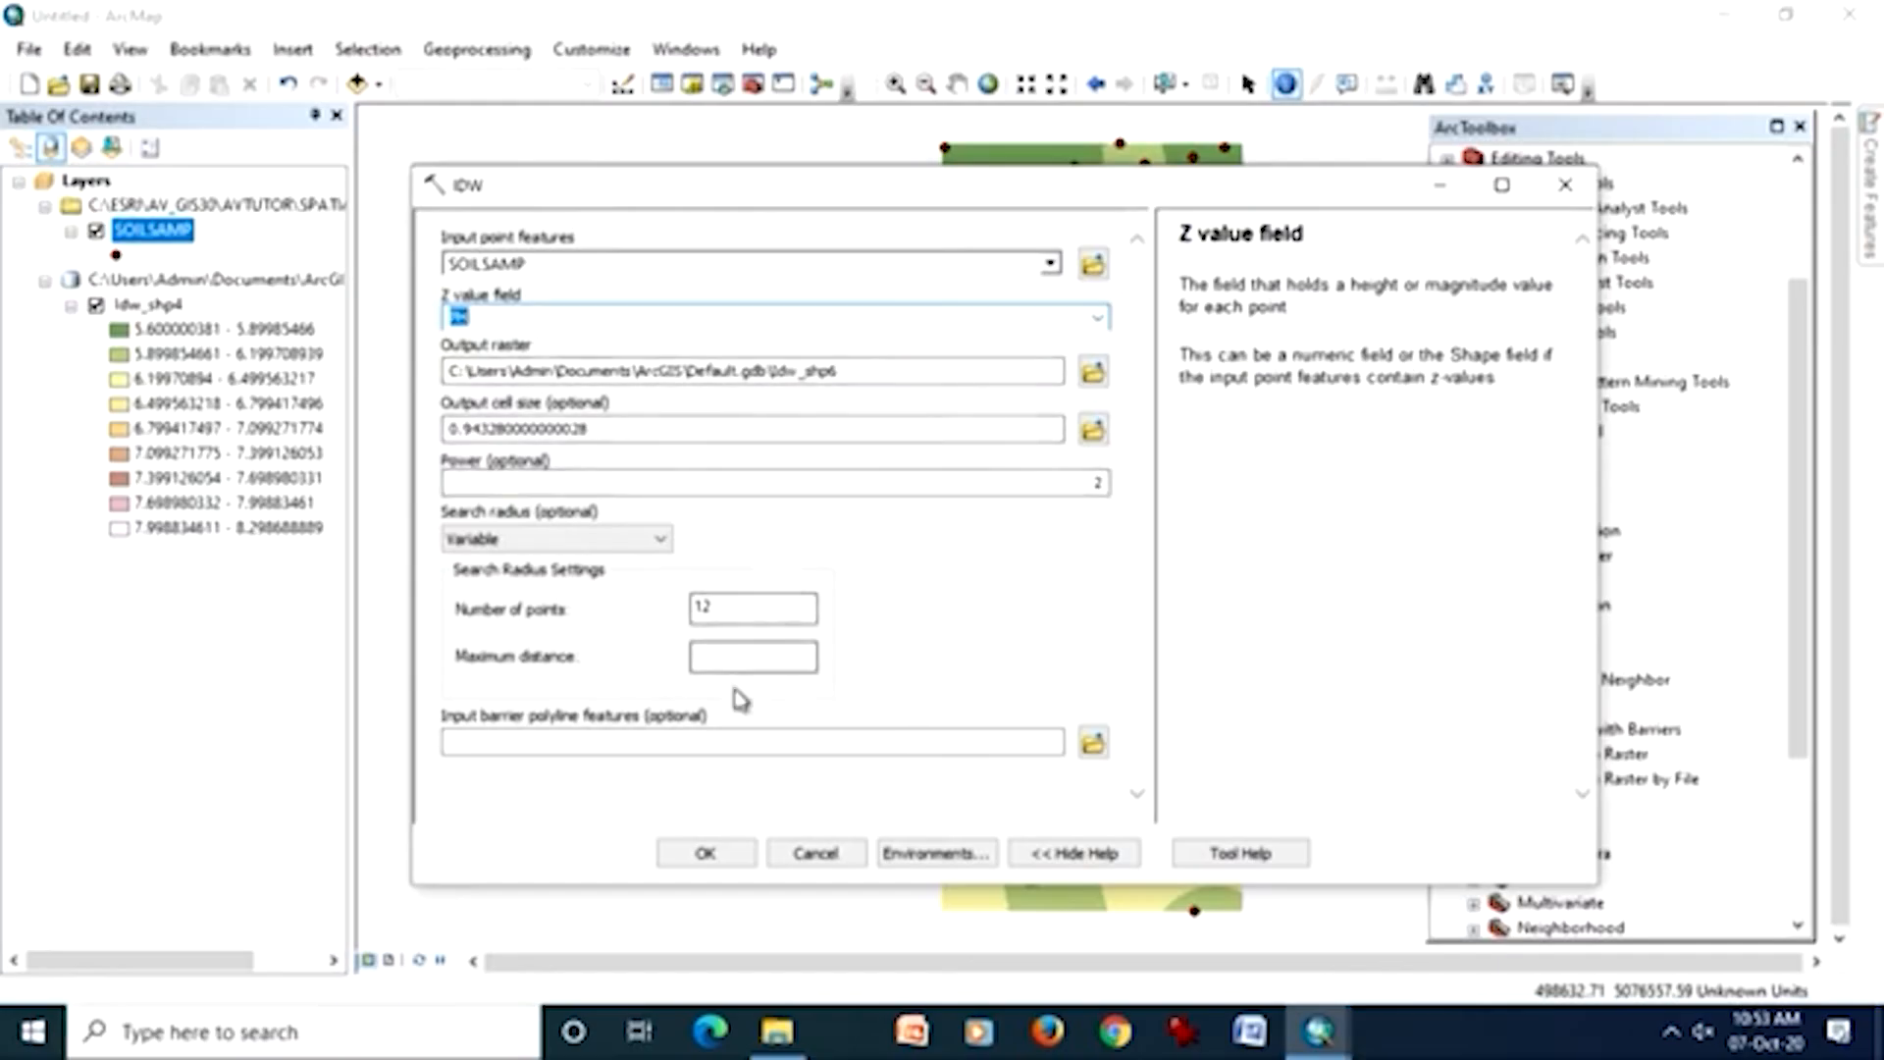
pyautogui.click(706, 852)
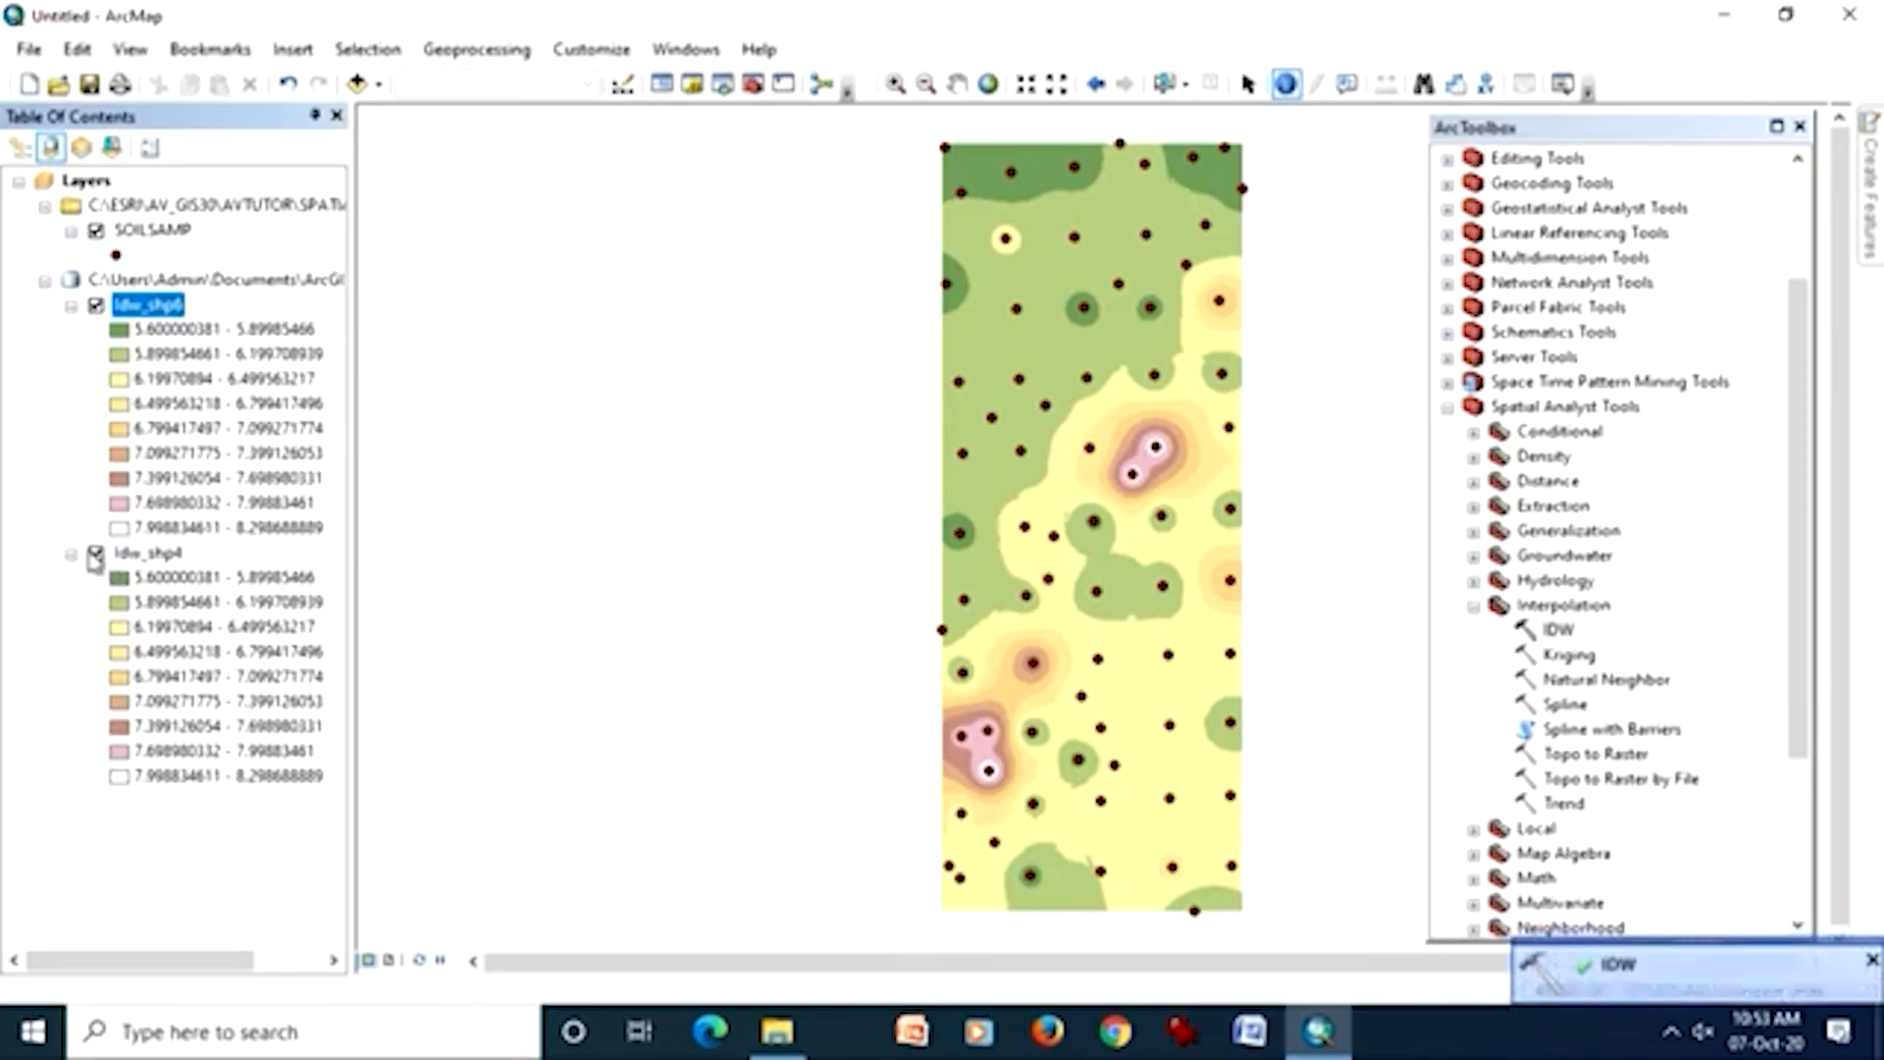
# - Hide the older Idw_shp4 raster and identify the sample point just west of the central high-pH spot
pyautogui.click(98, 557)
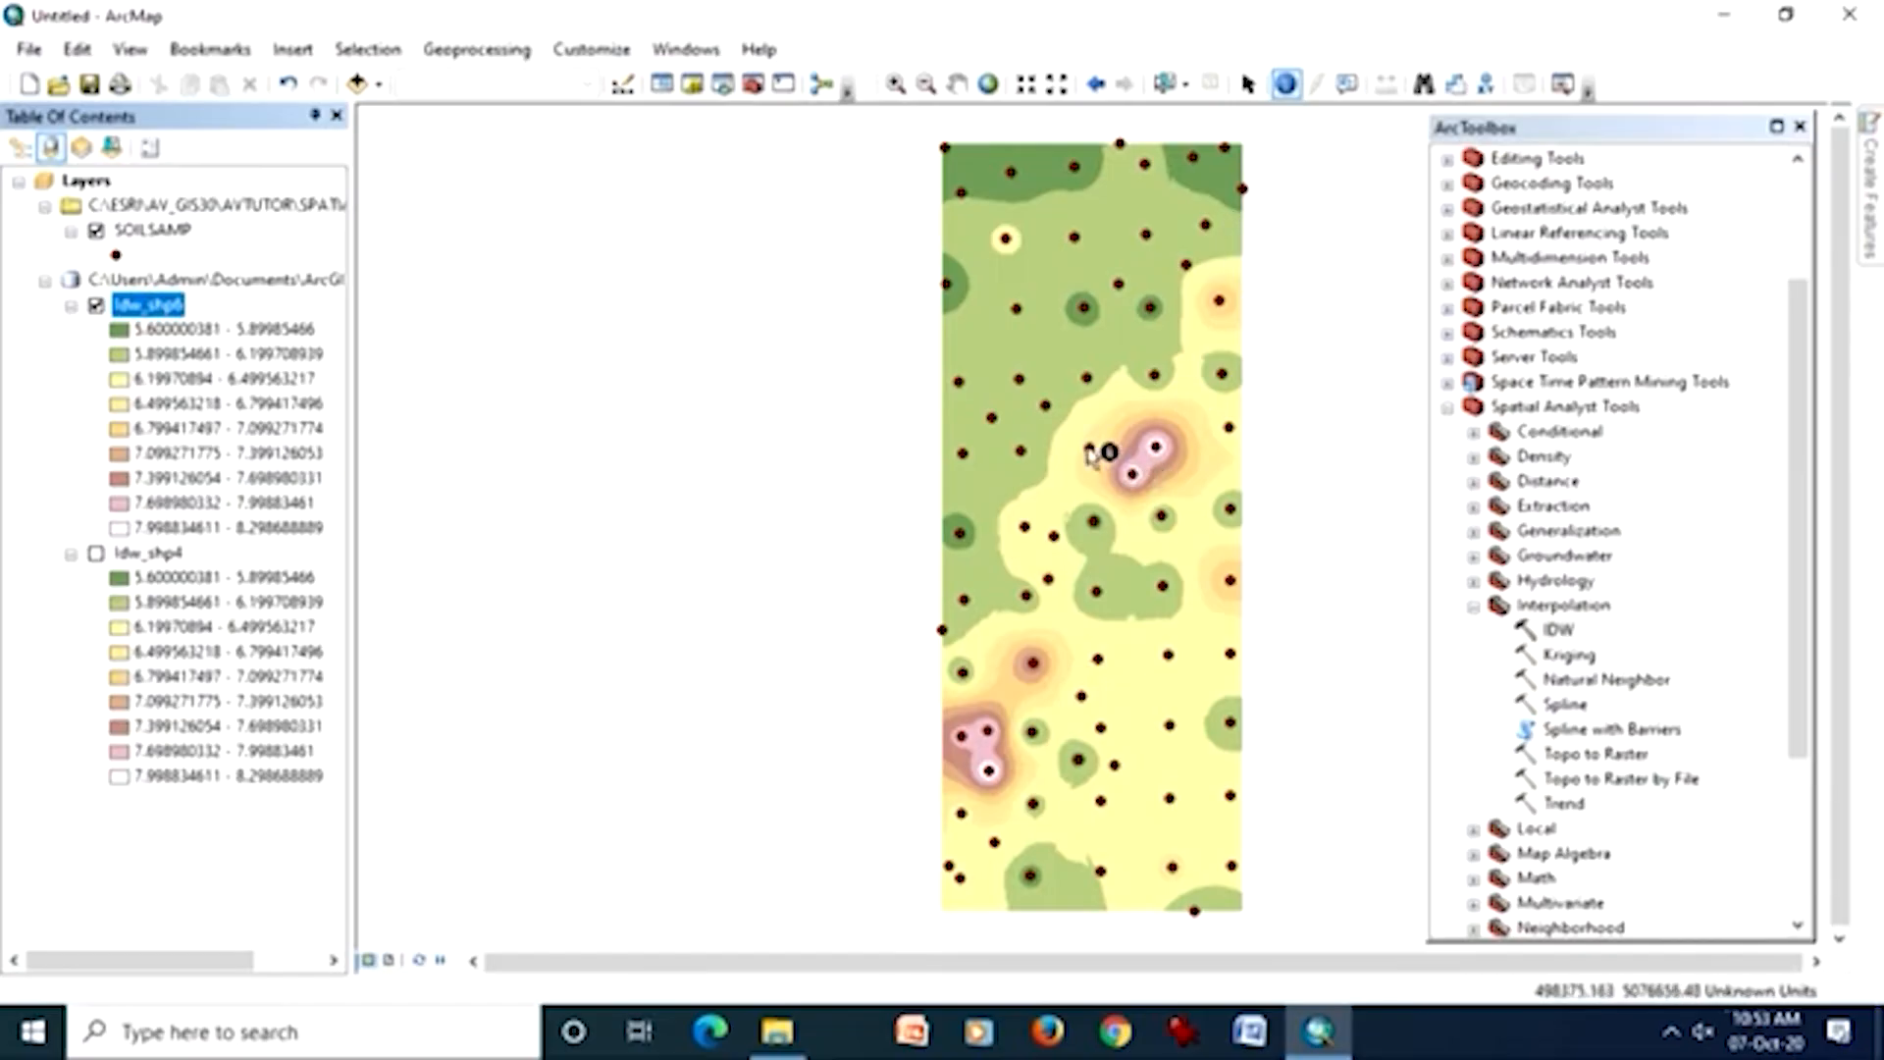
pyautogui.click(1090, 450)
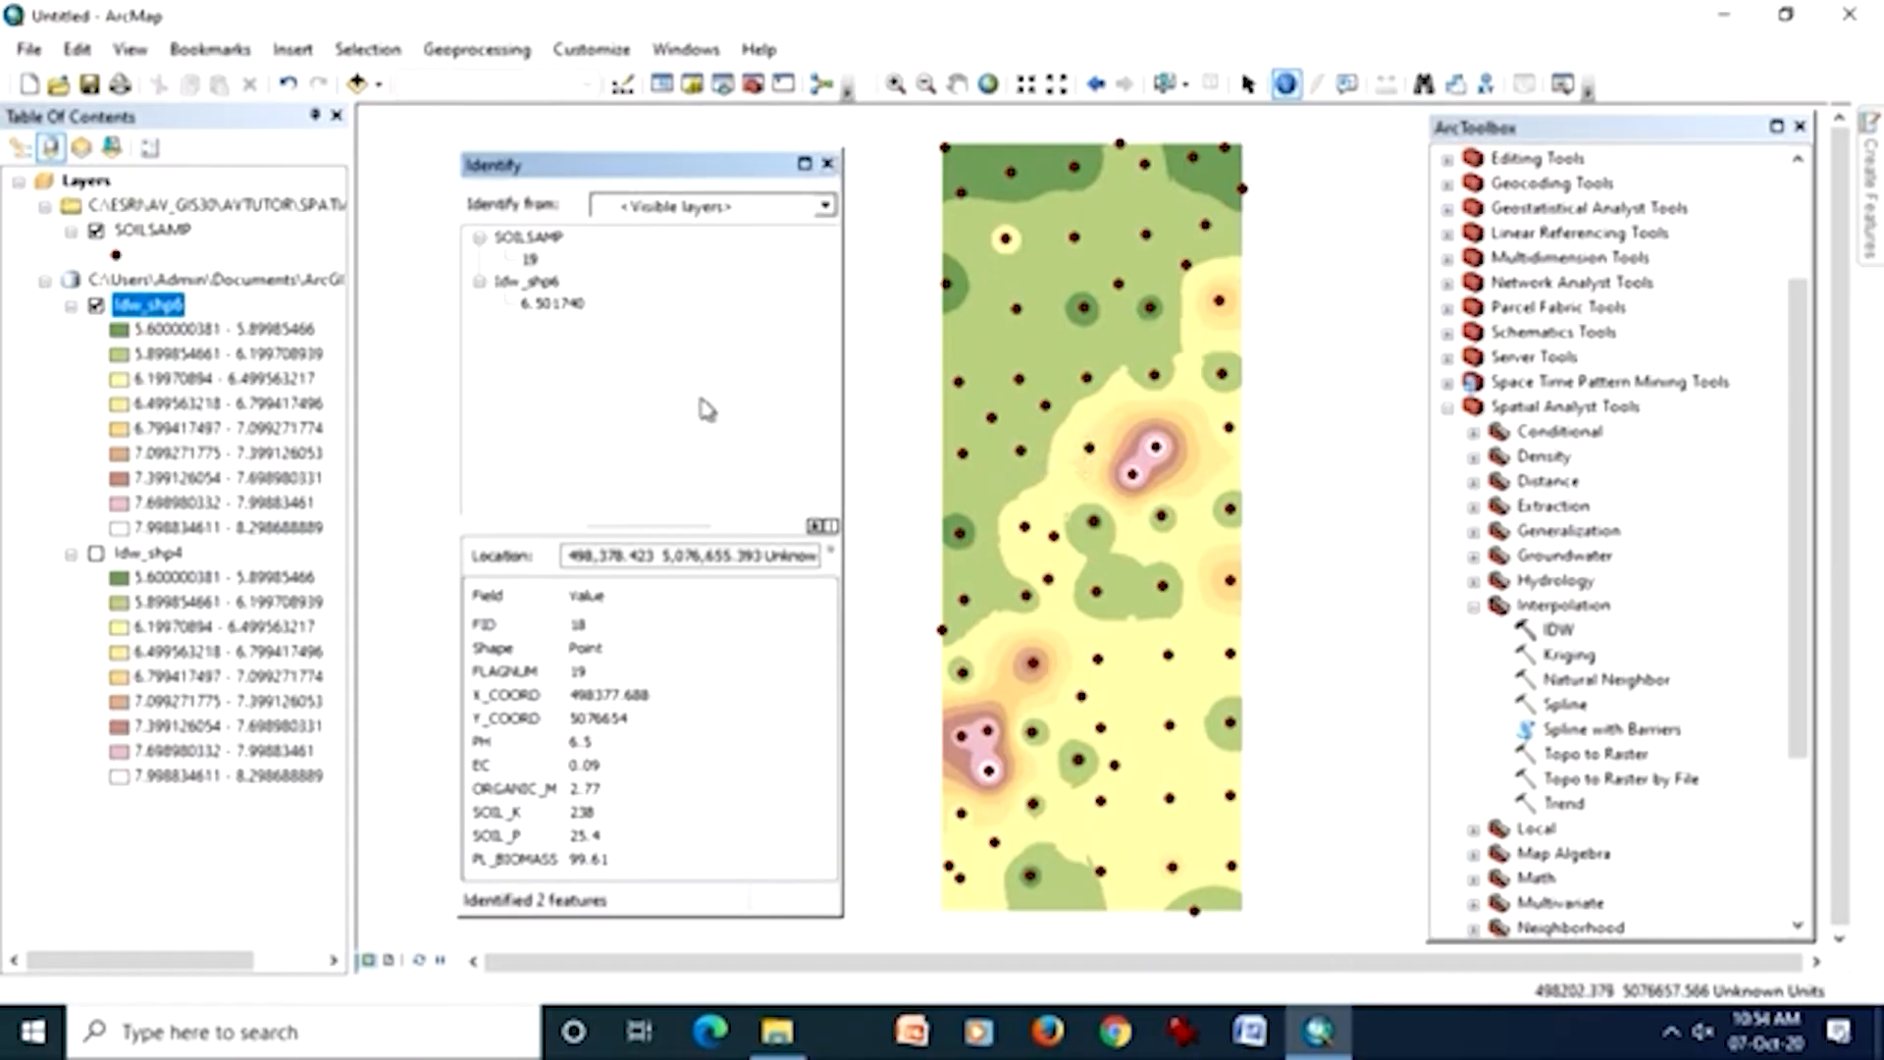
# - Close the identify results and remove the Idw_shp4 raster from the map
pyautogui.click(827, 164)
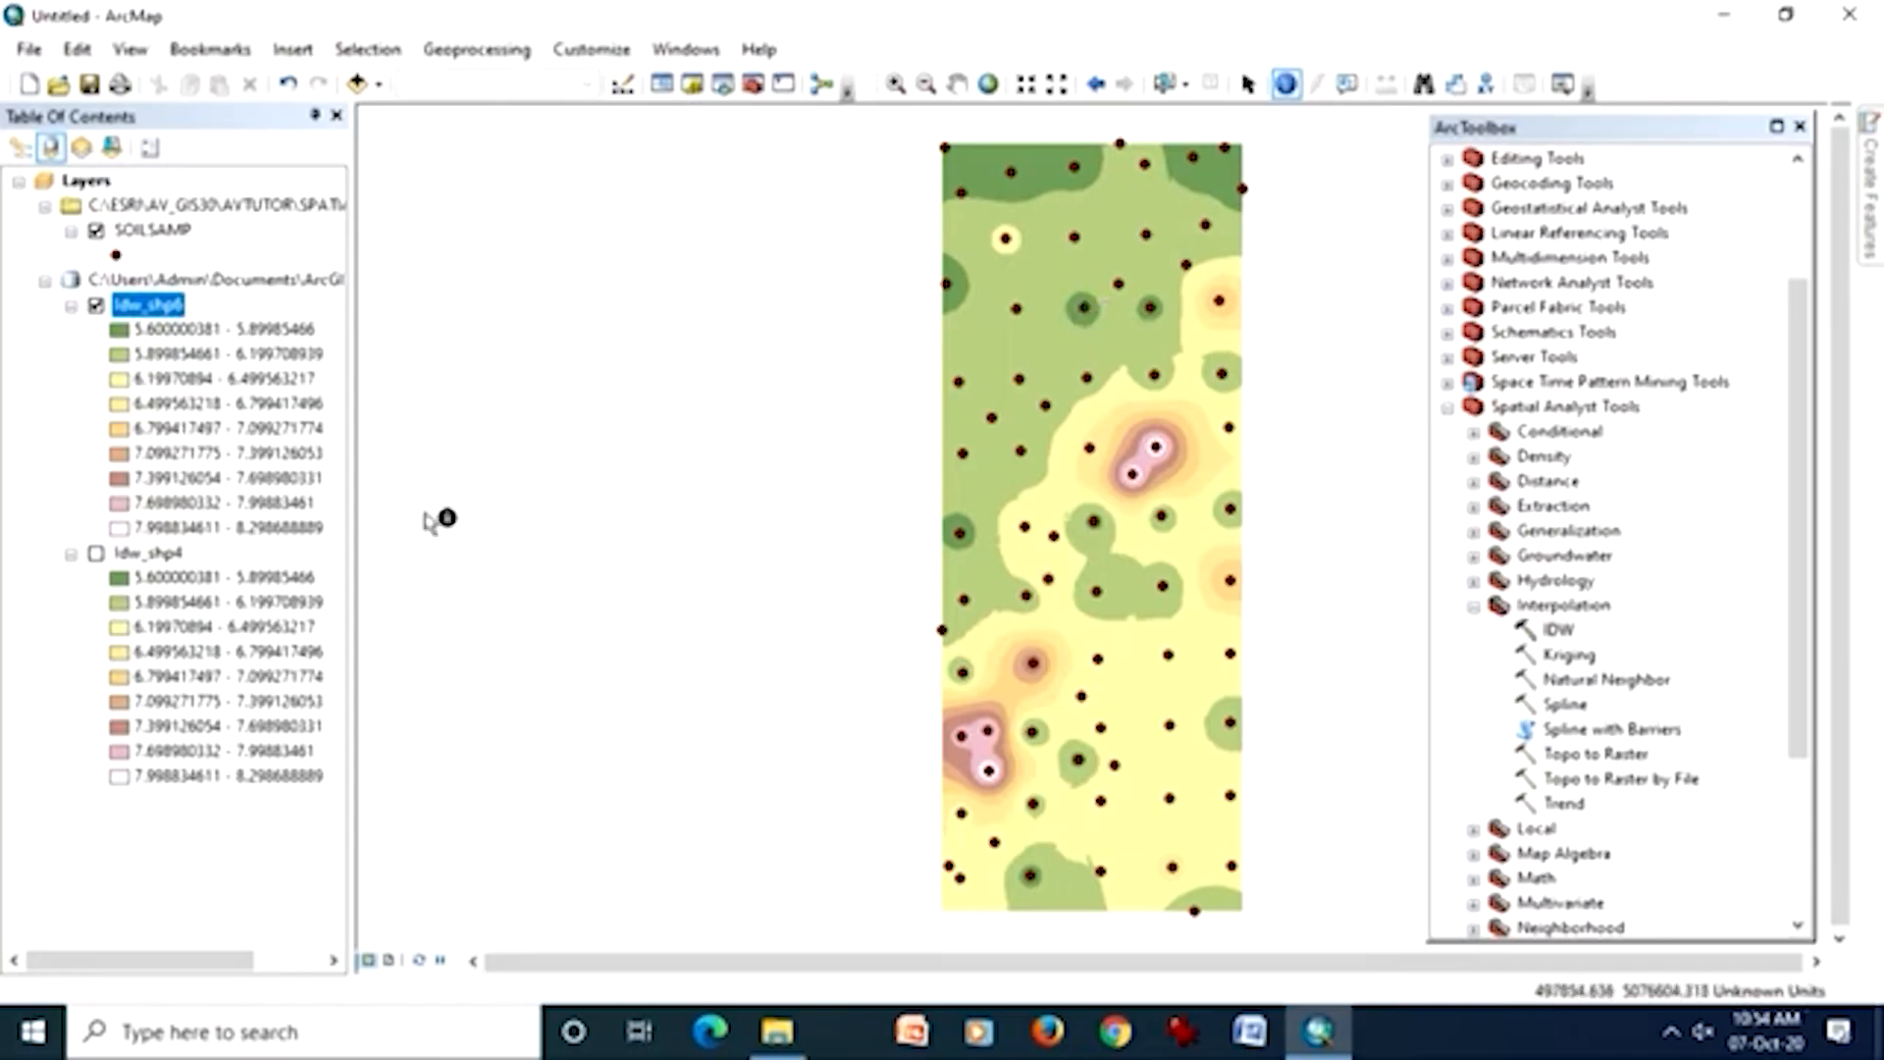
pyautogui.click(169, 553)
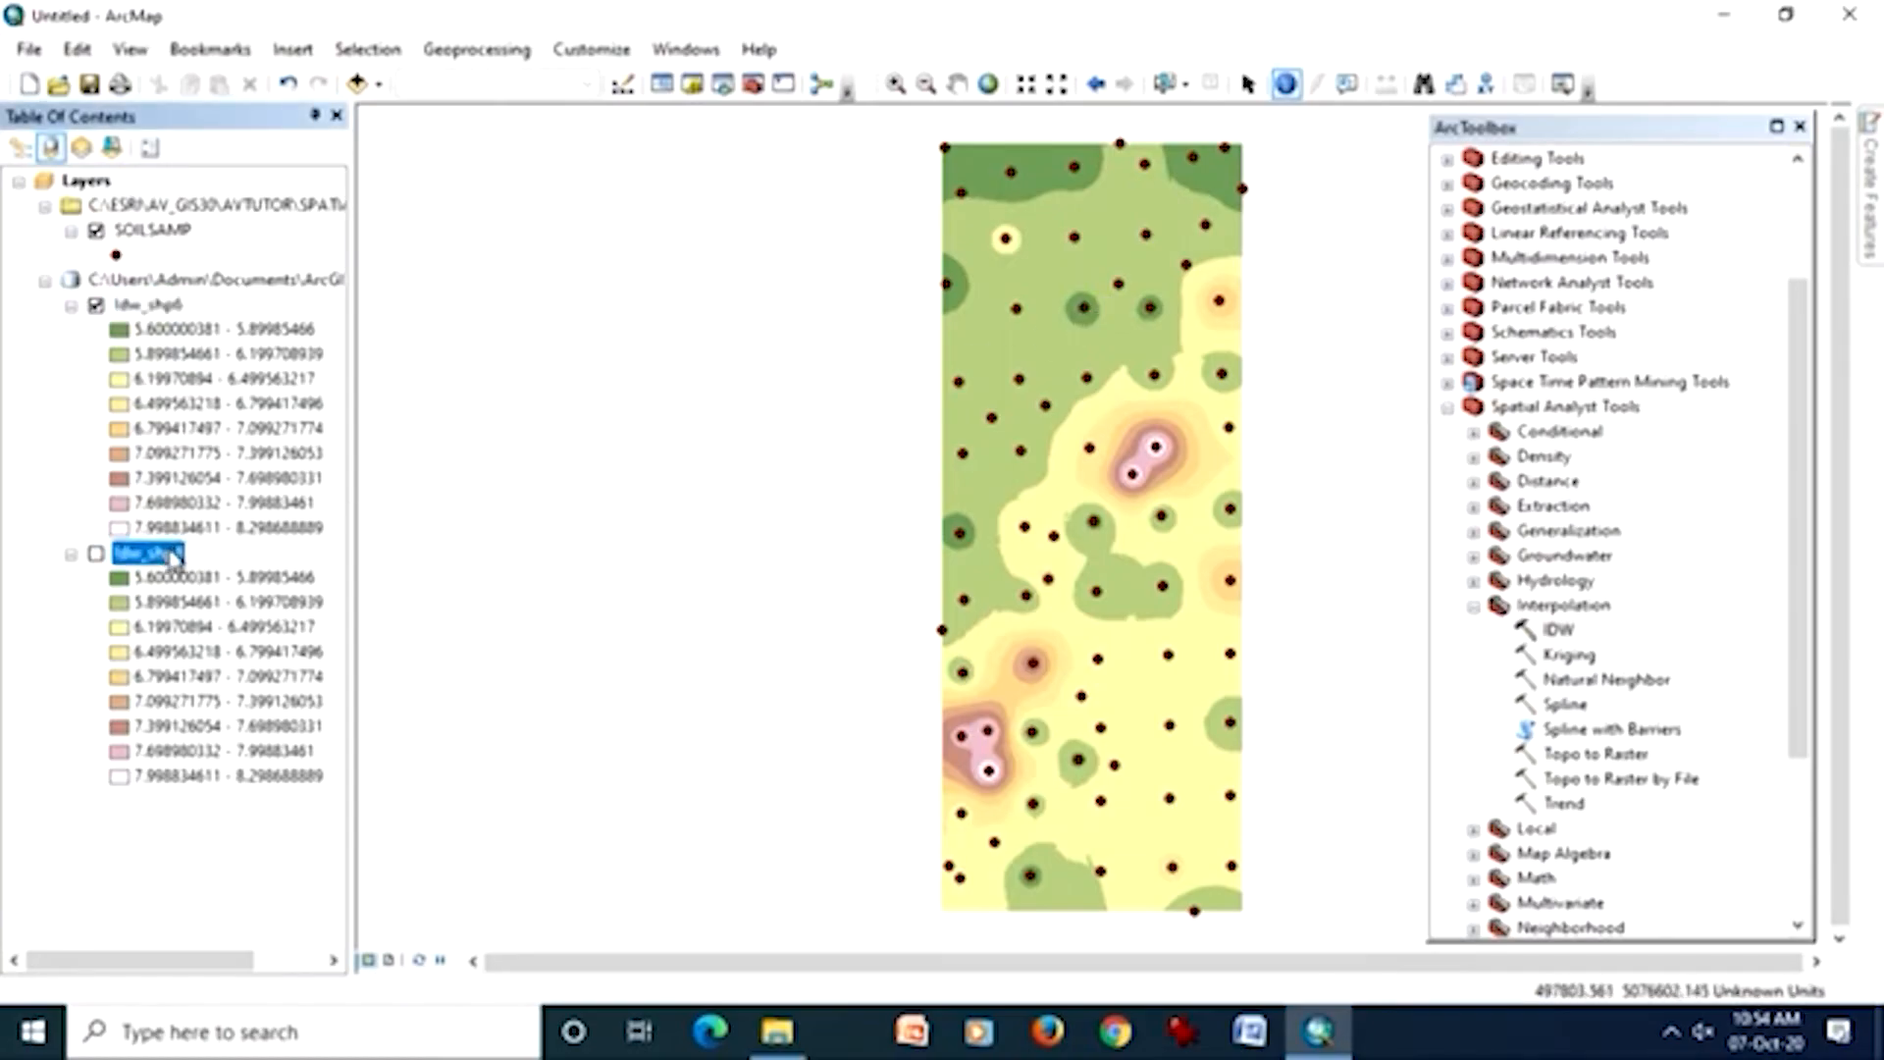
pyautogui.rightClick(172, 555)
pyautogui.click(199, 595)
pyautogui.click(169, 306)
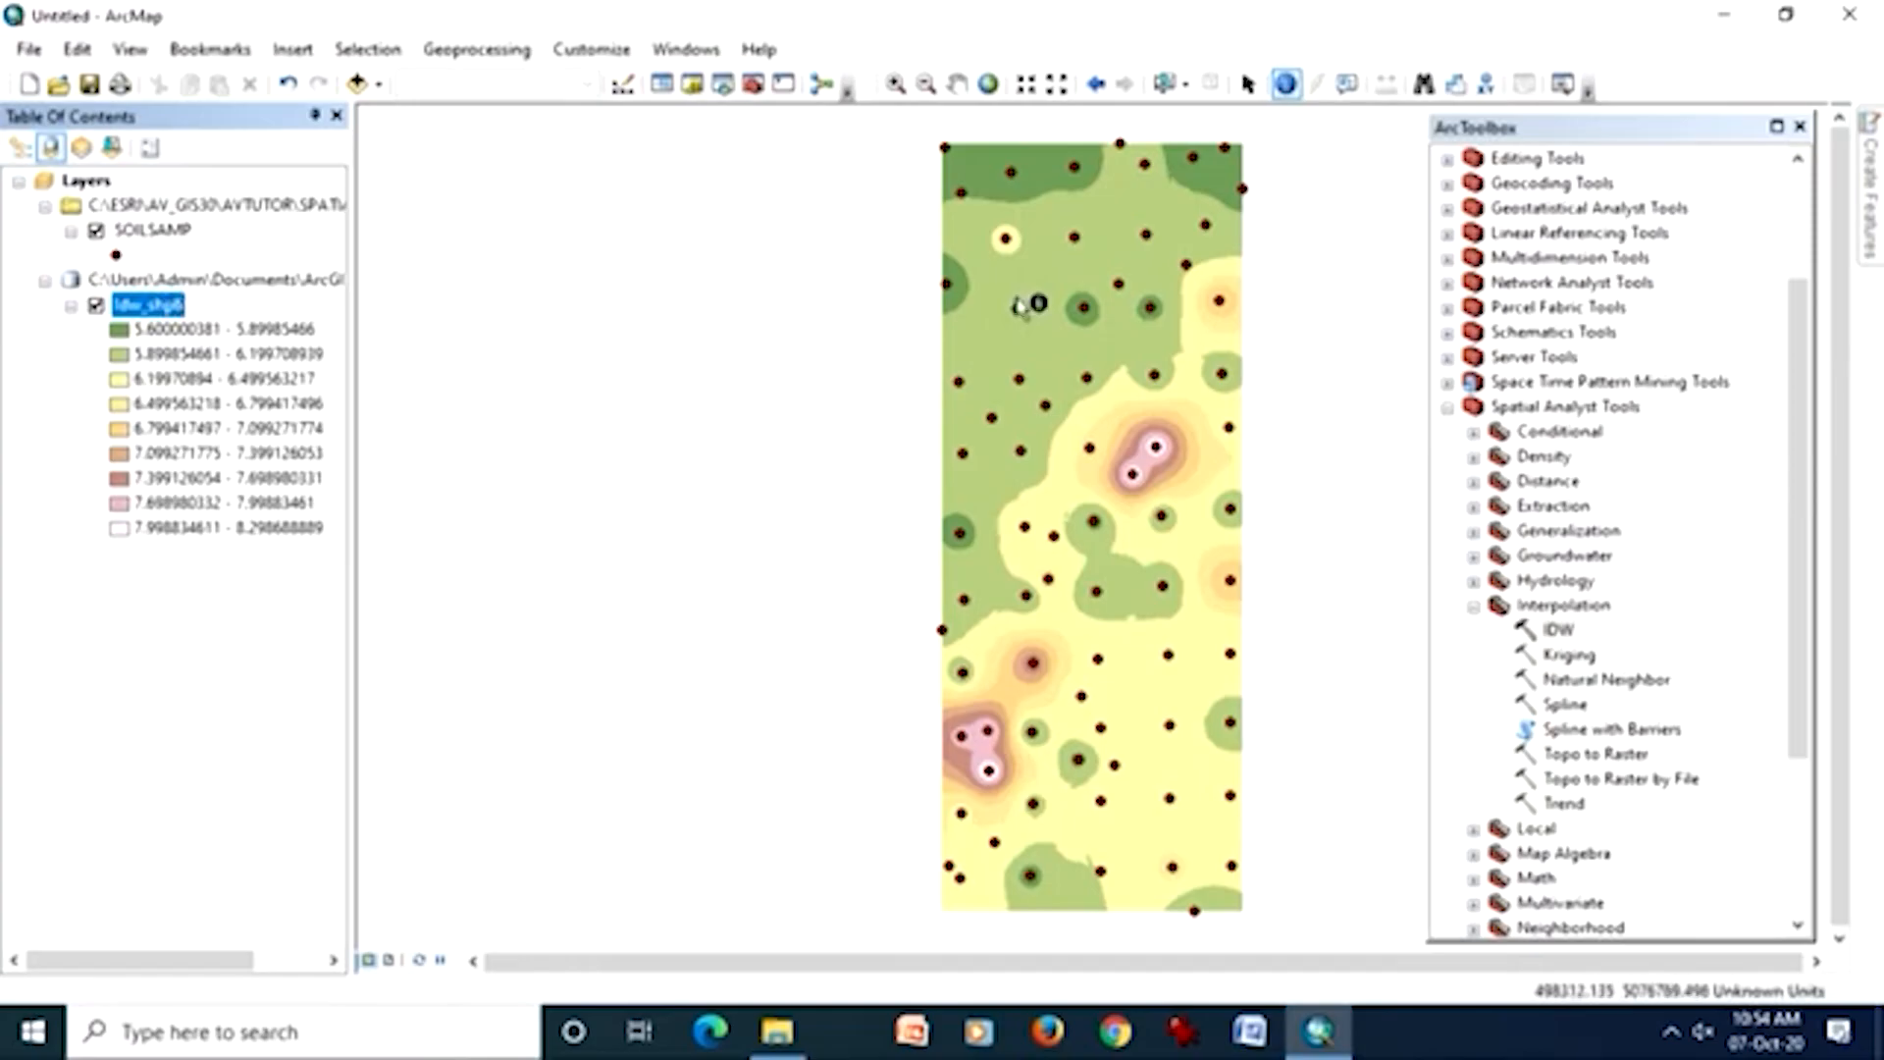
# - Identify the western of the two small dark green spots in the north, using visible layers as the source
pyautogui.click(1083, 310)
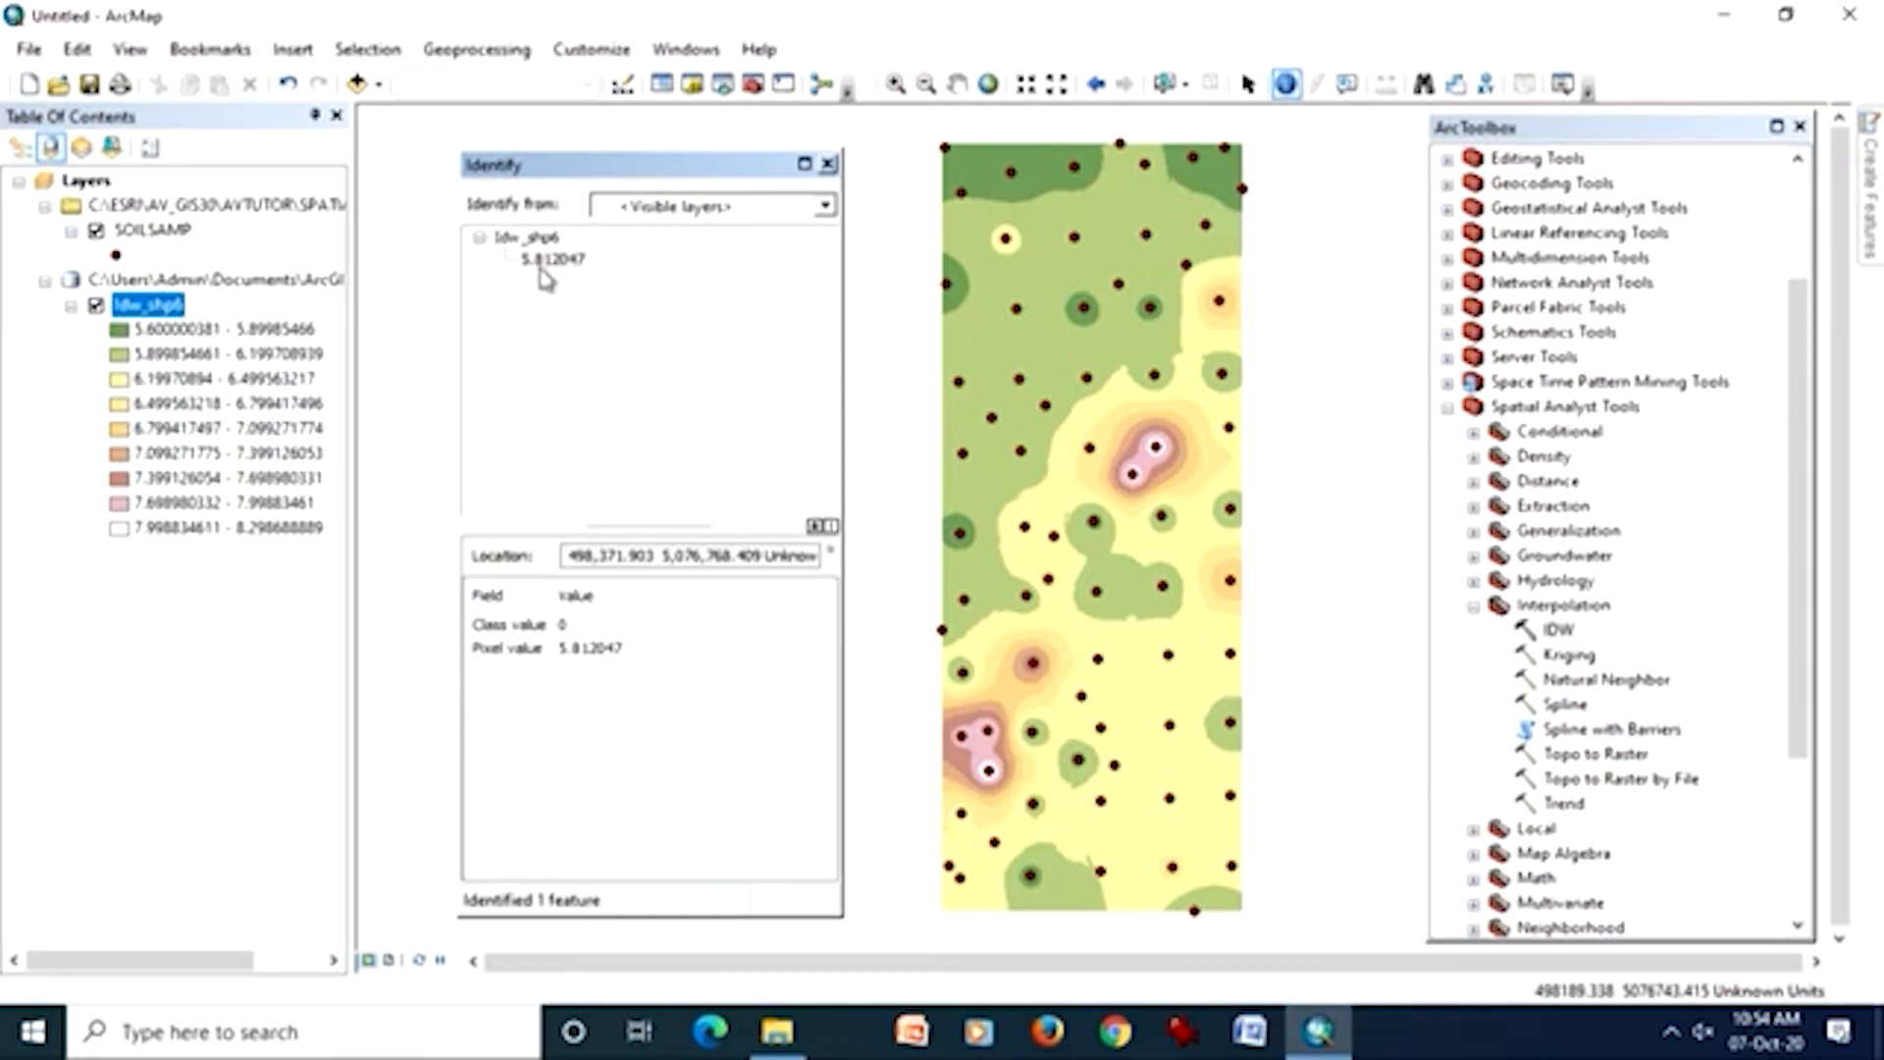
pyautogui.click(657, 208)
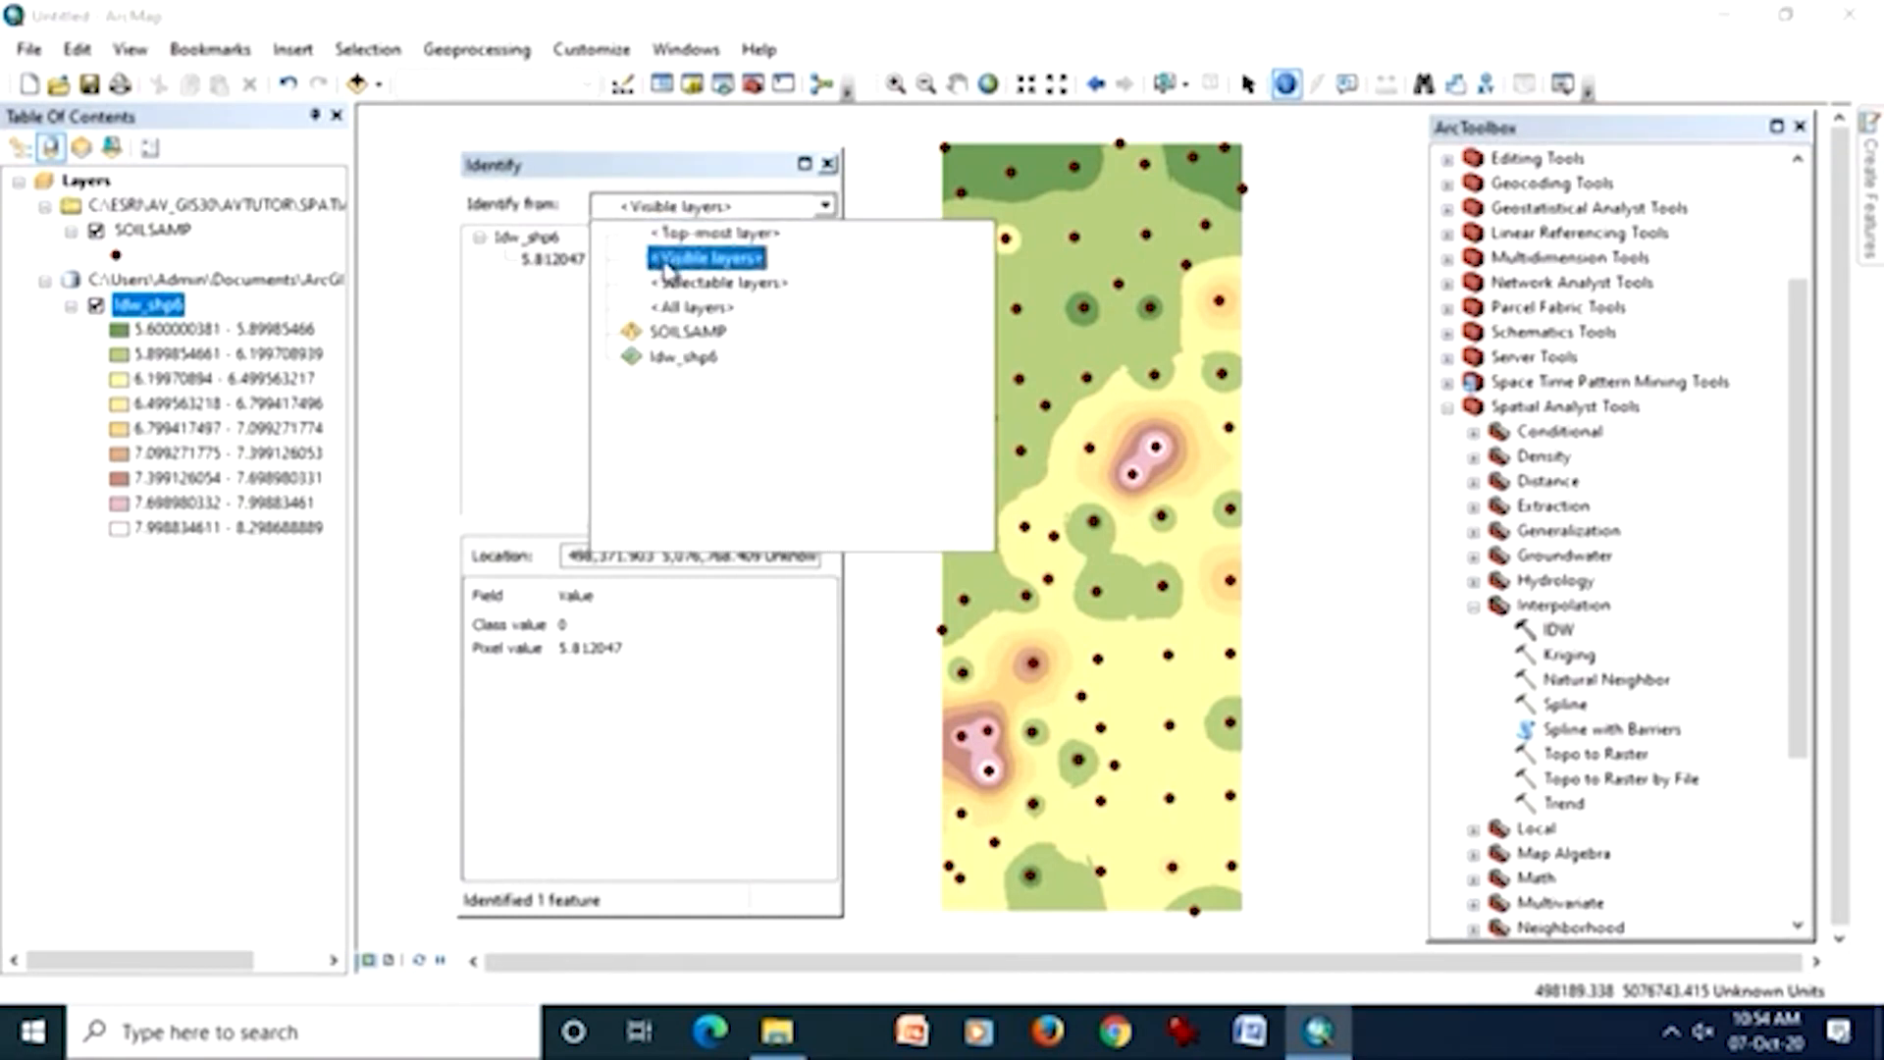
pyautogui.click(666, 260)
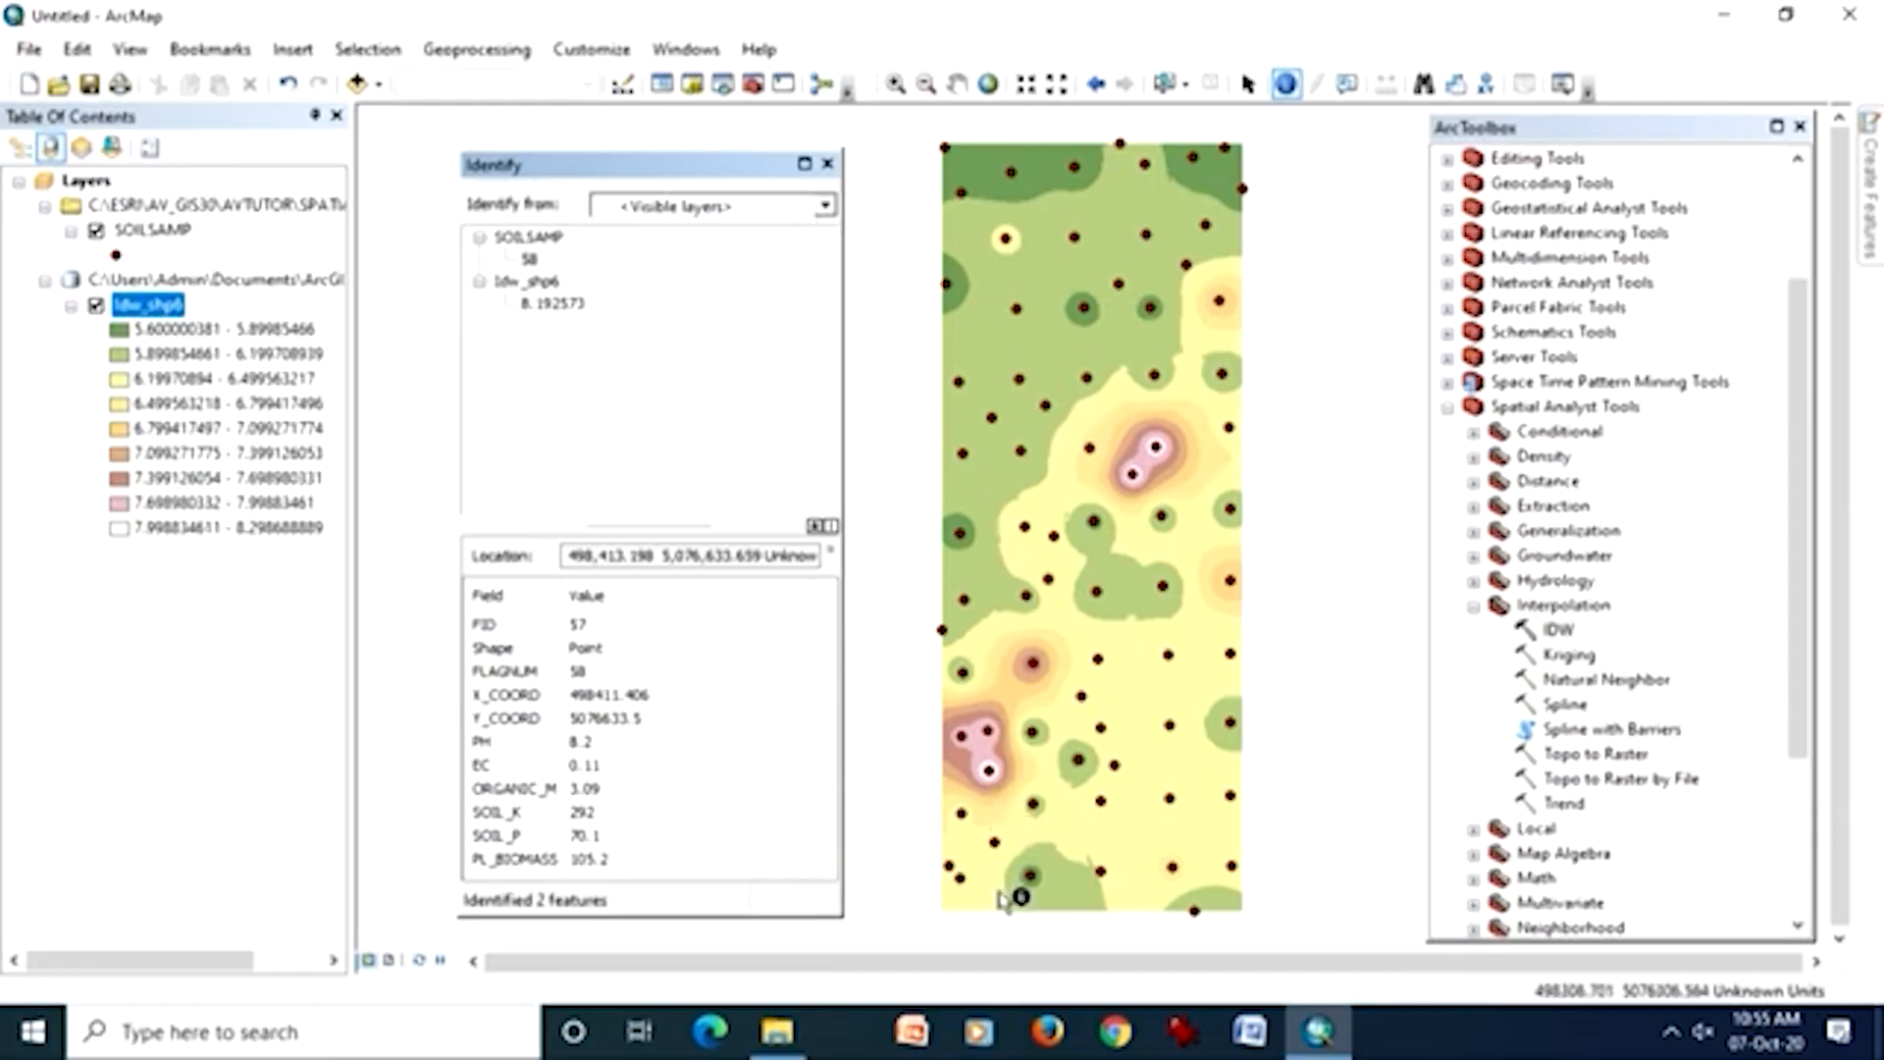
# - Identify an unsampled cell in the southern green area and the sample point in its dark green spot, checking PH
pyautogui.click(895, 84)
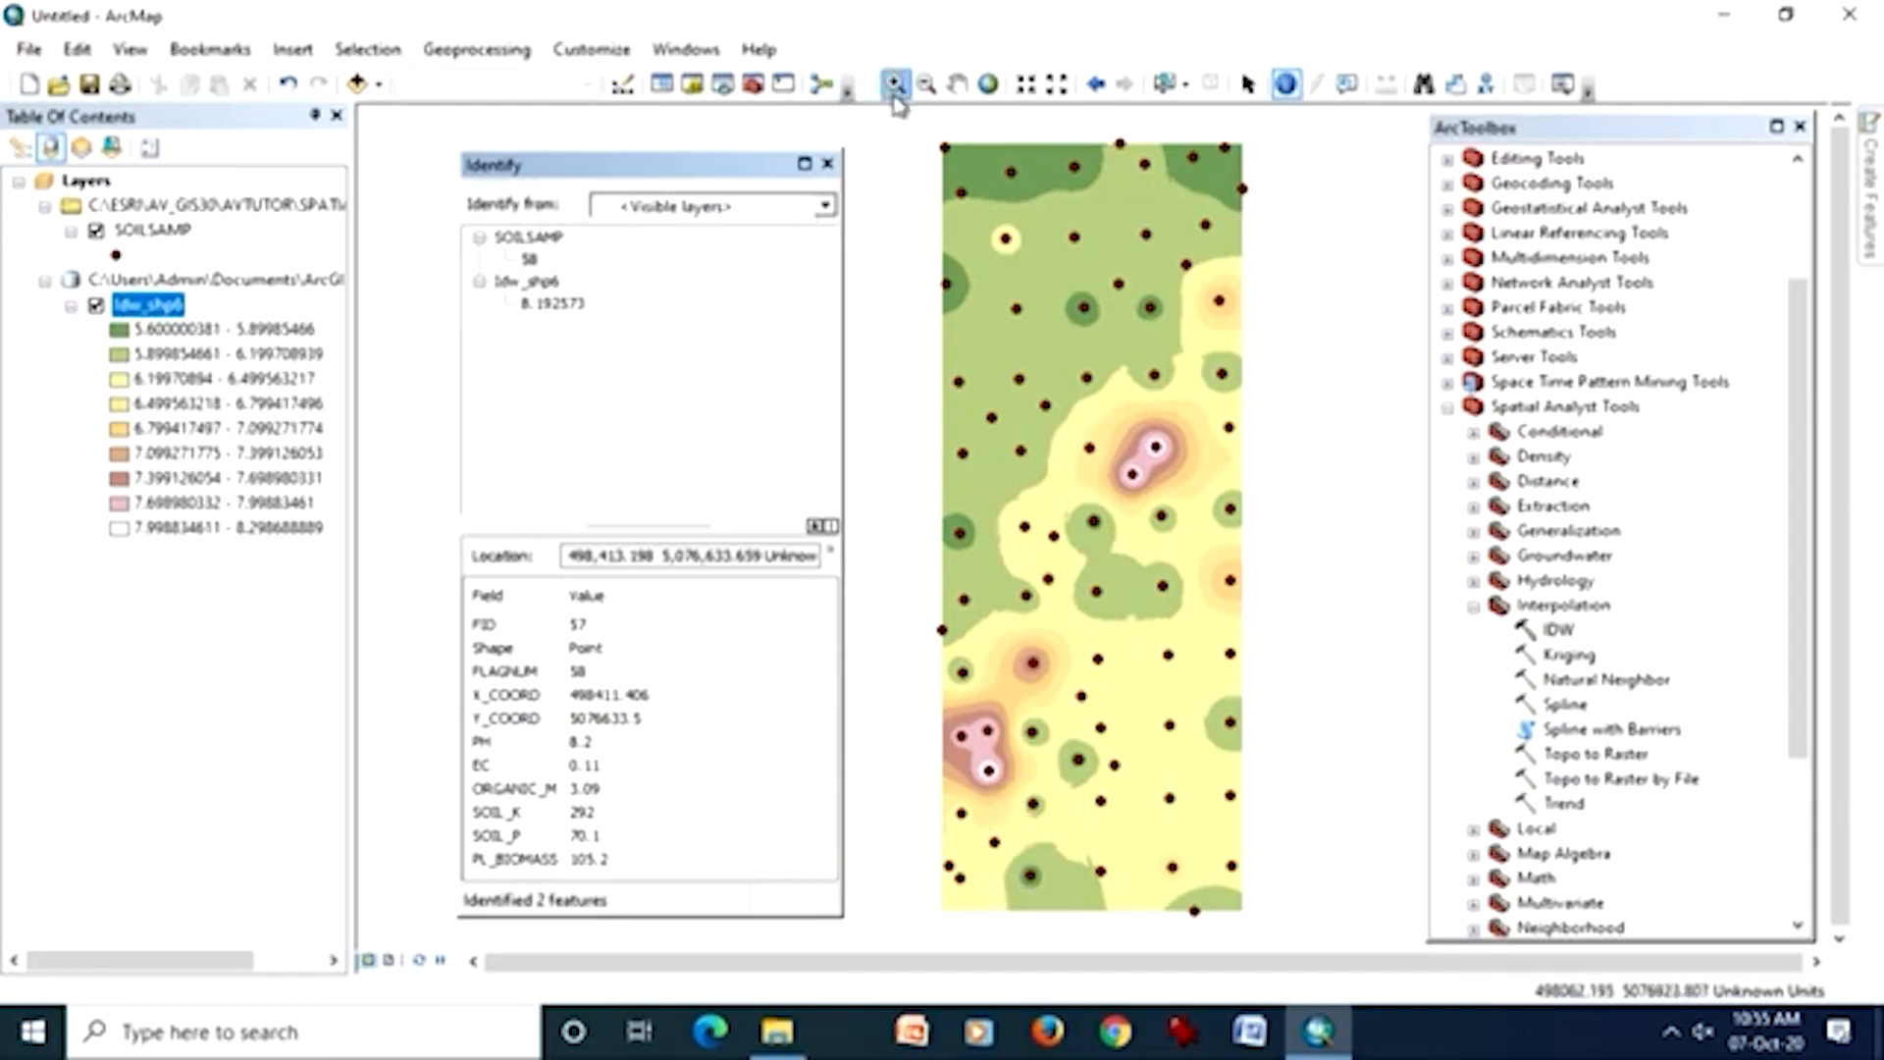
pyautogui.moveTo(922, 822); pyautogui.dragTo(1267, 930)
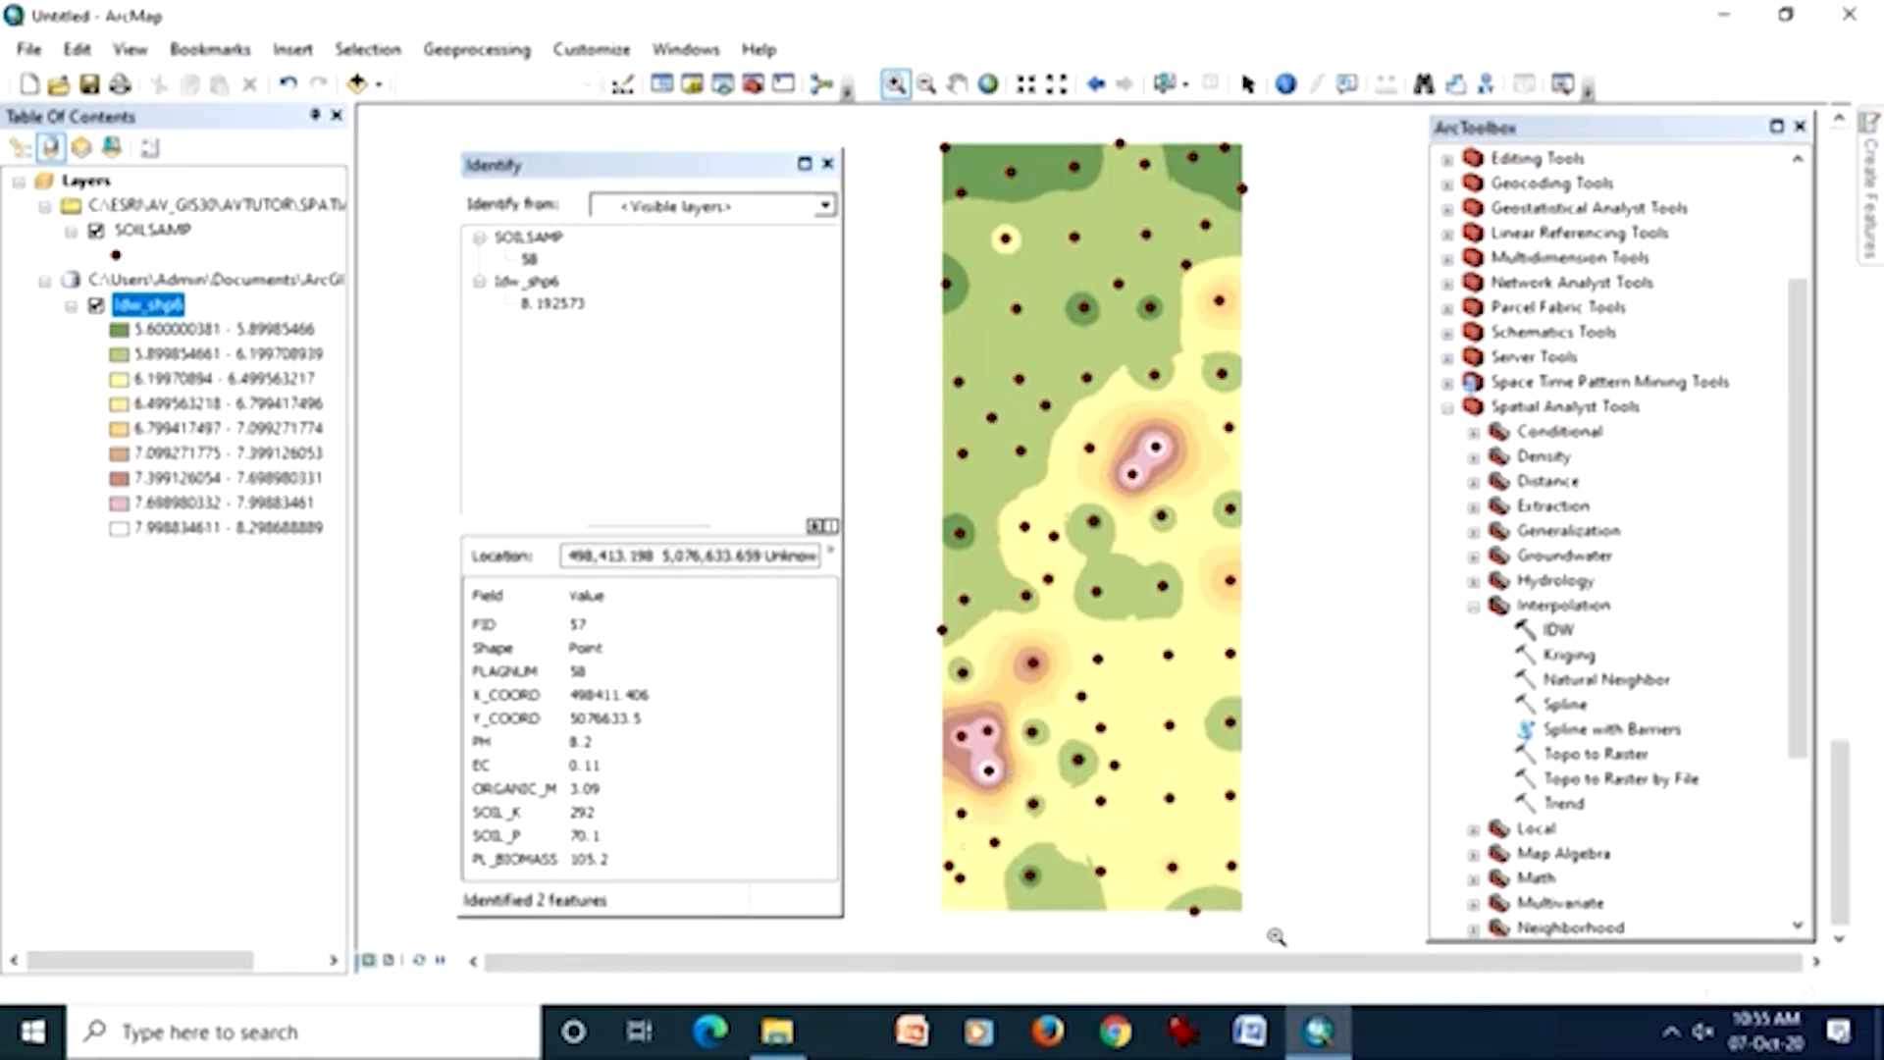
pyautogui.moveTo(658, 177); pyautogui.dragTo(385, 222)
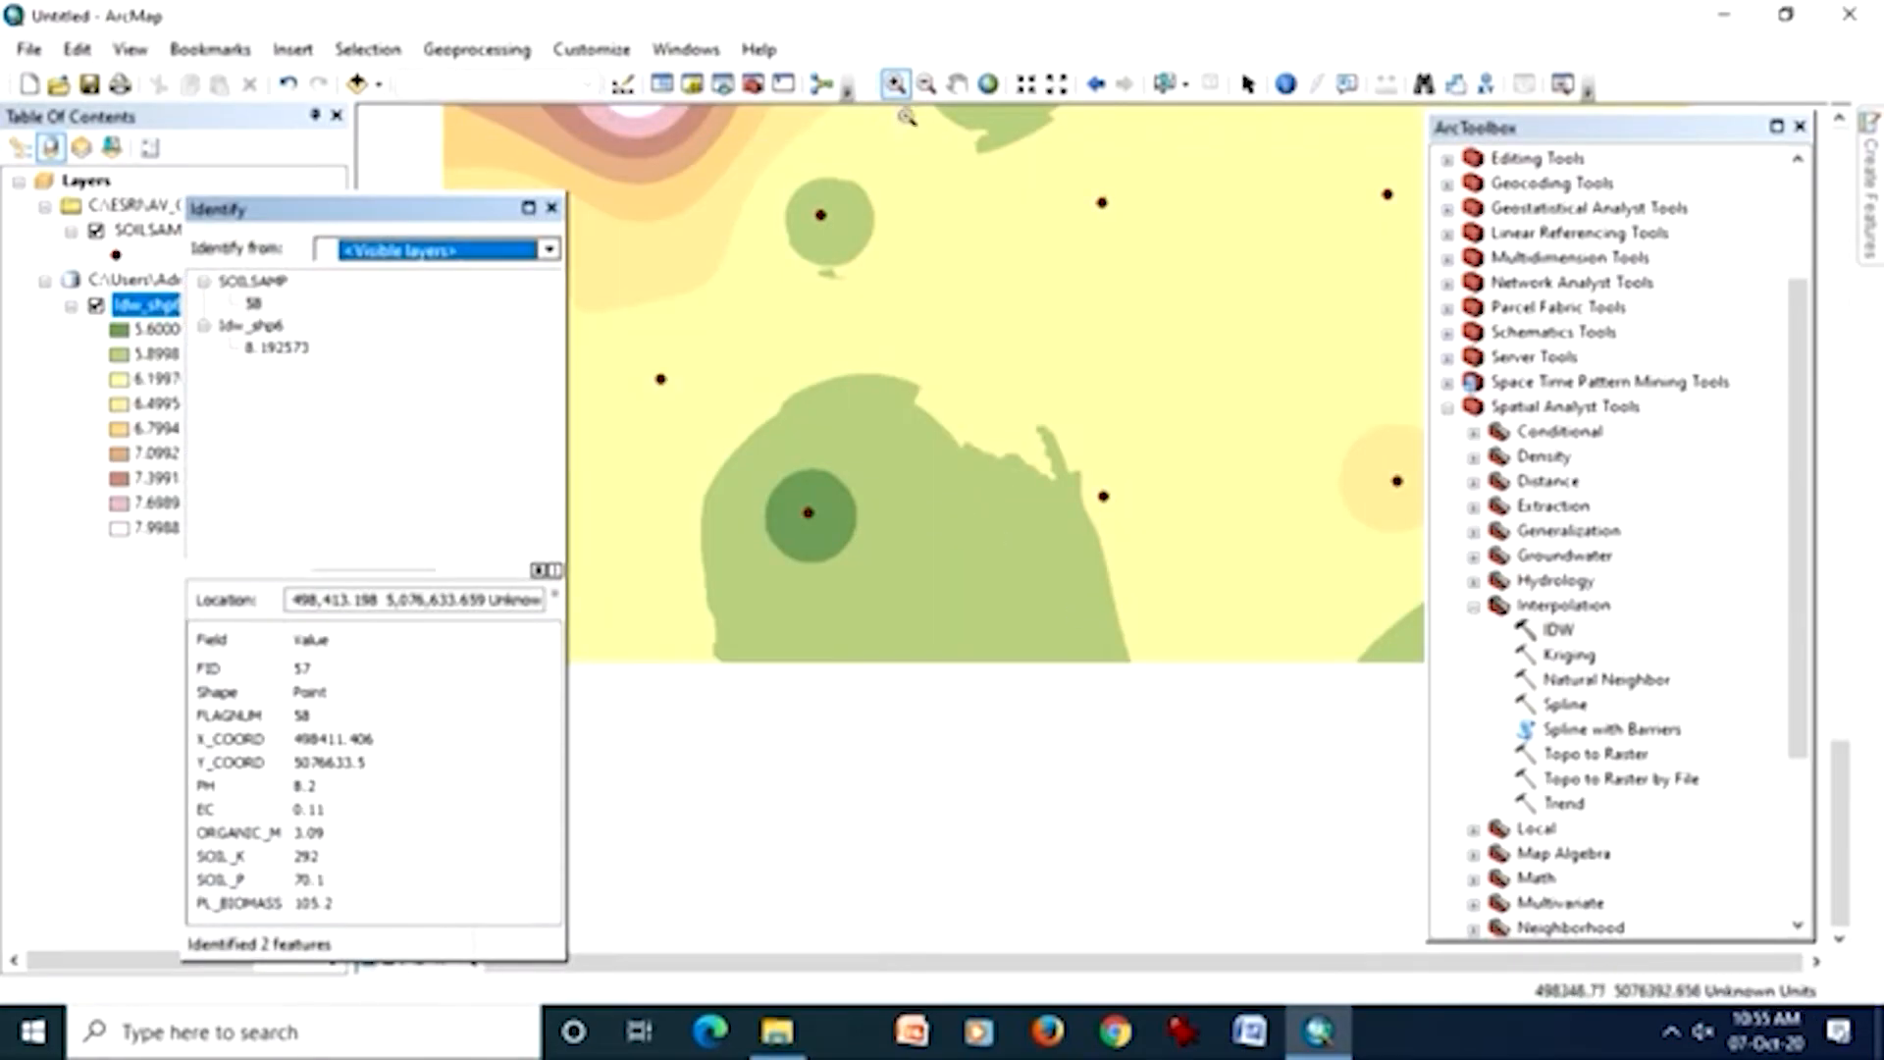
pyautogui.click(1288, 87)
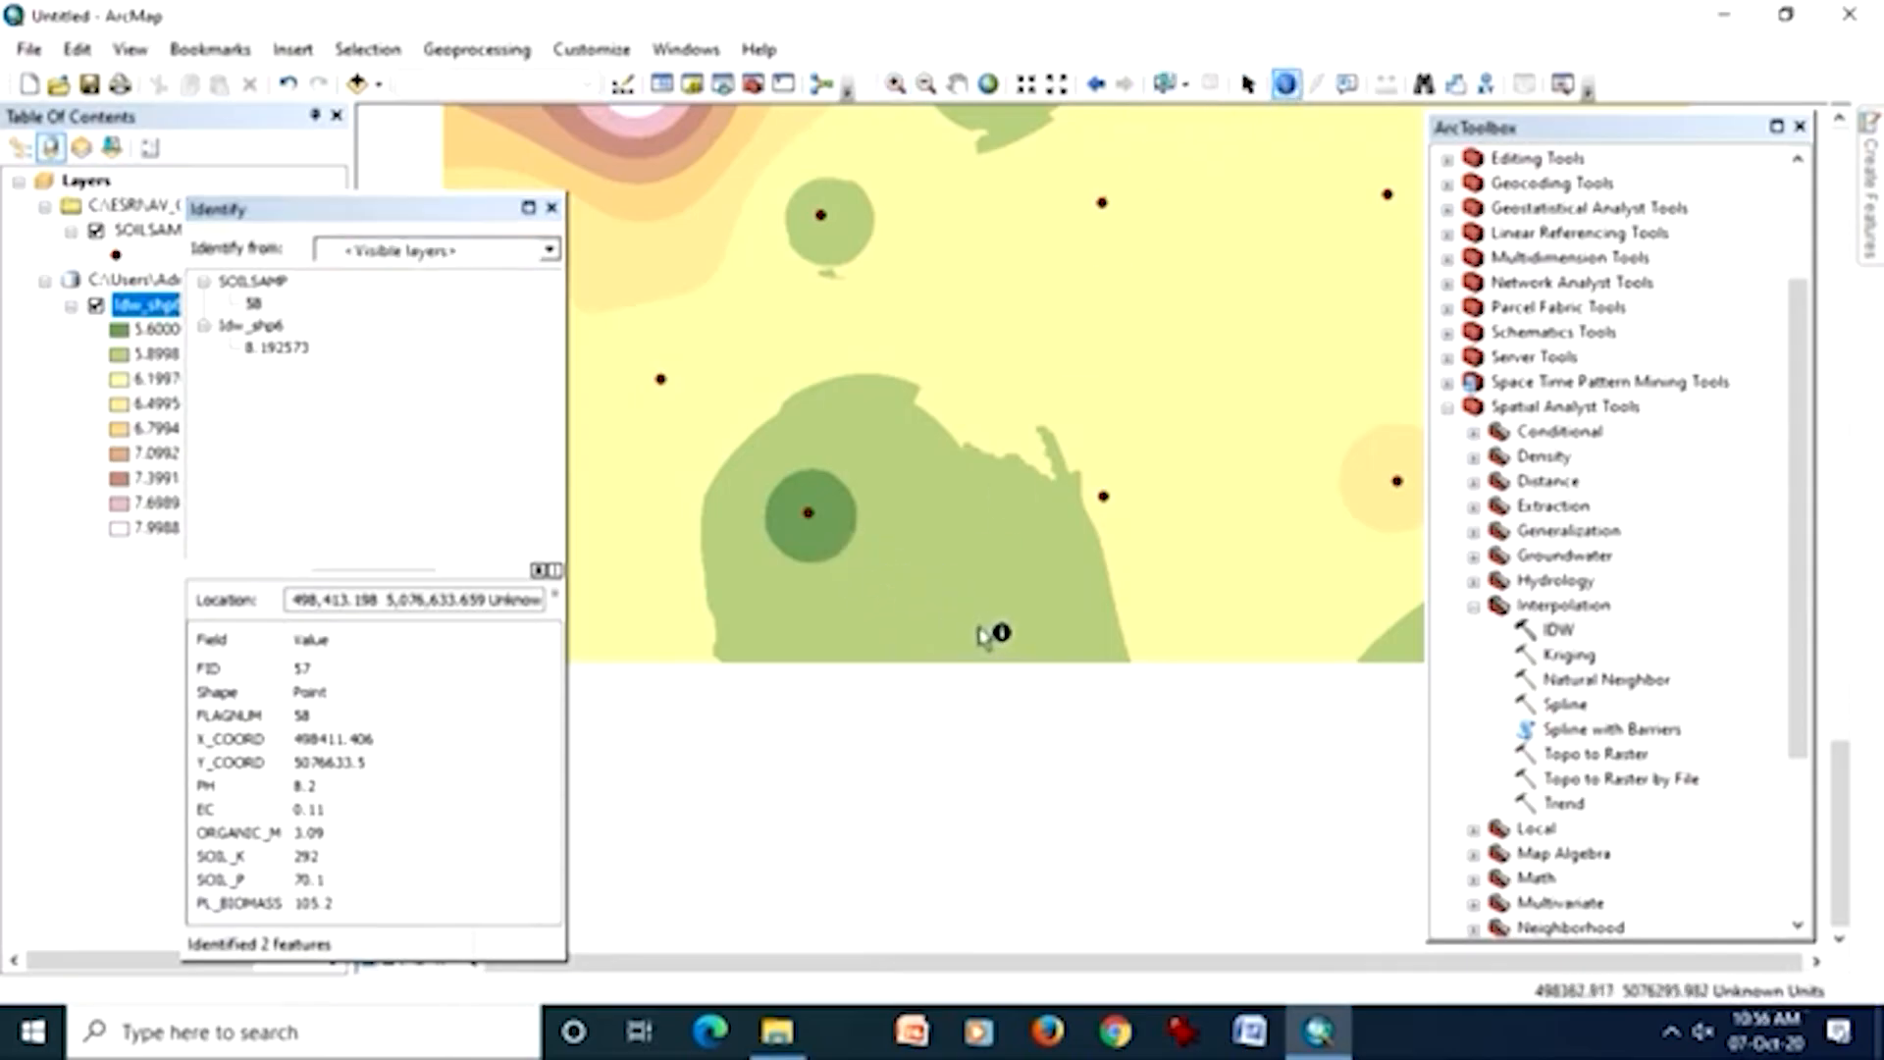
pyautogui.click(987, 625)
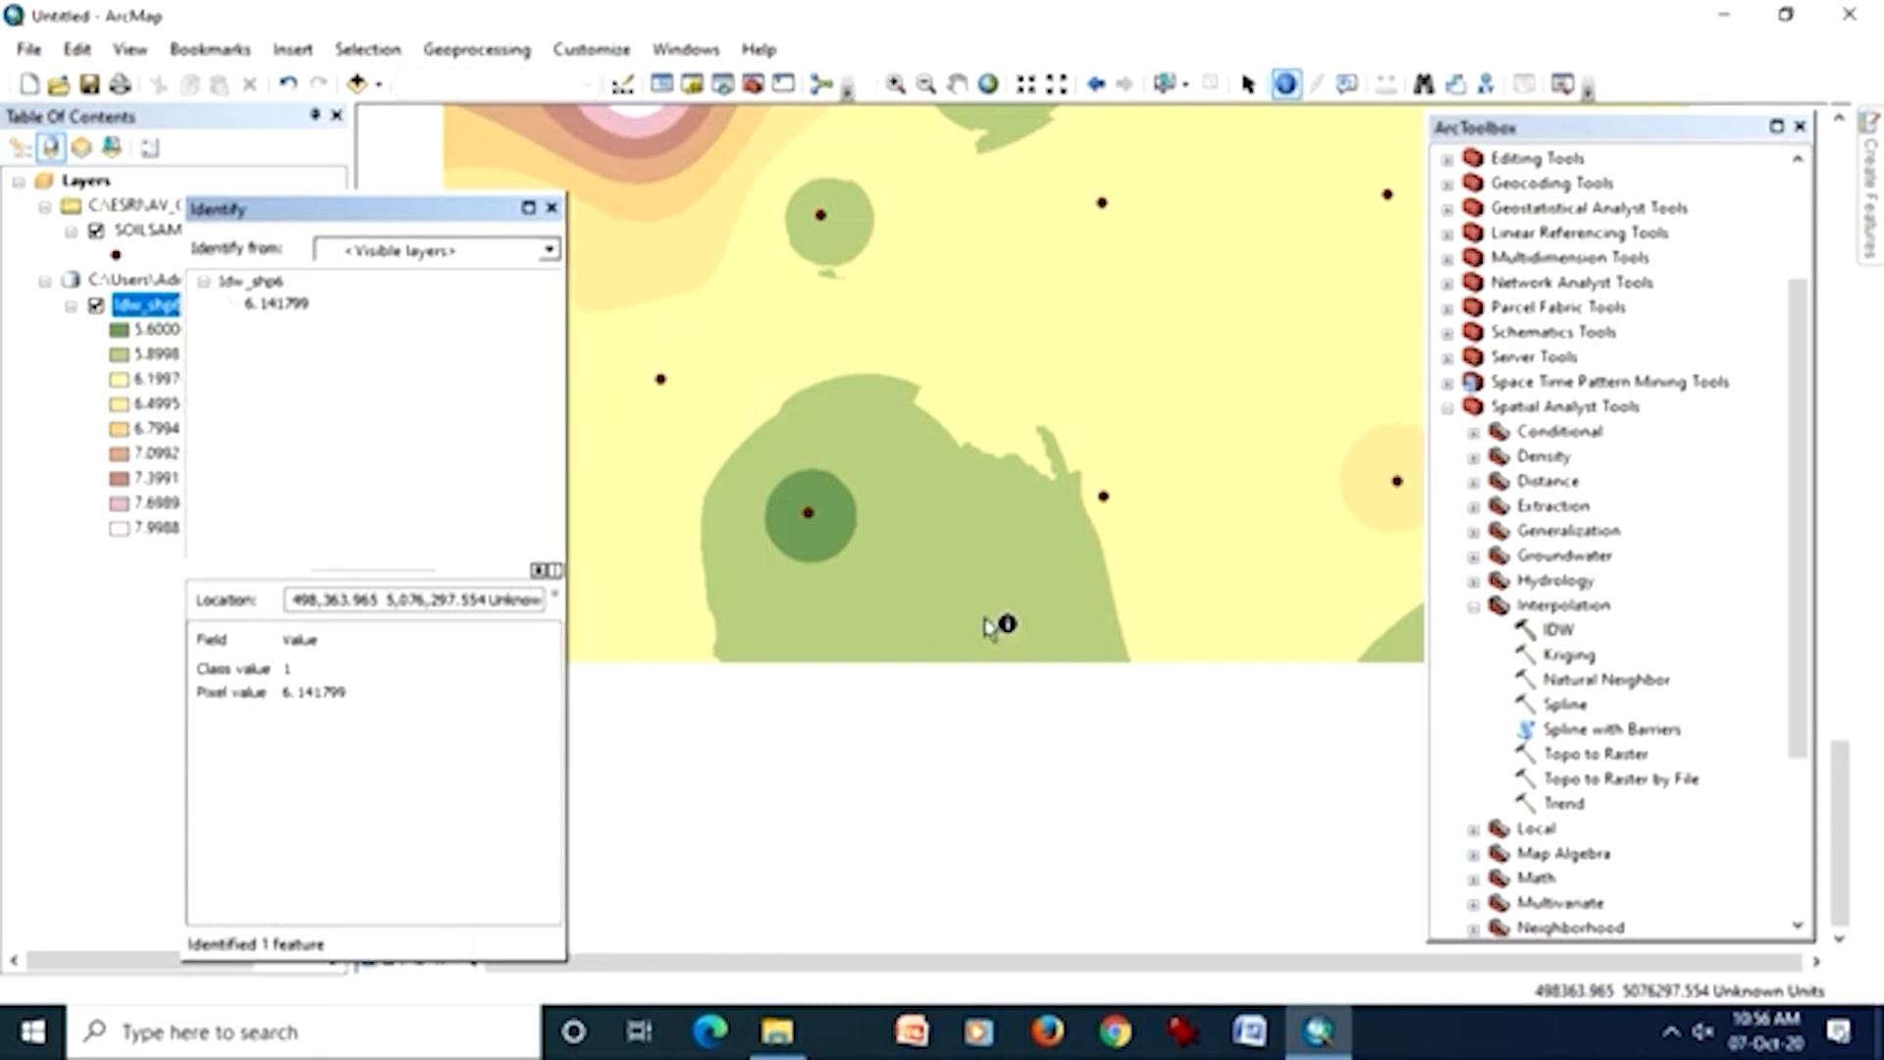
pyautogui.click(807, 518)
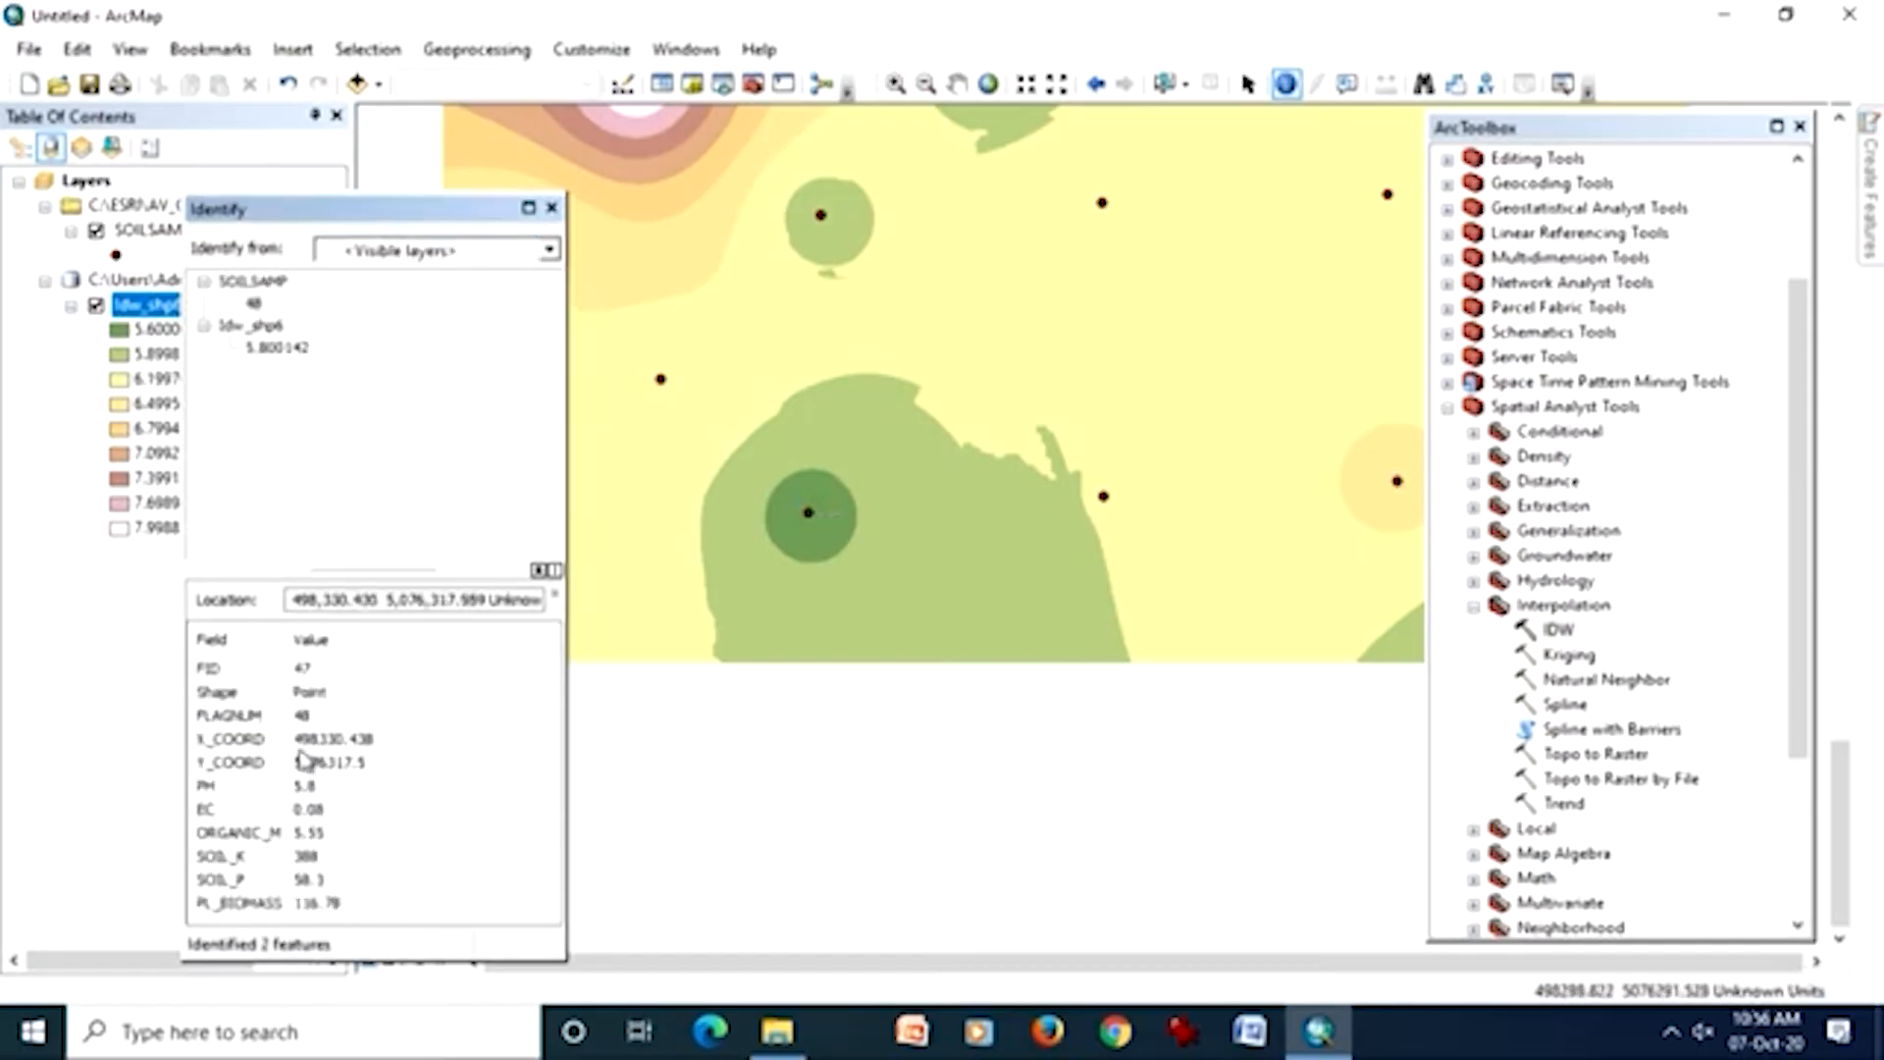
pyautogui.click(206, 791)
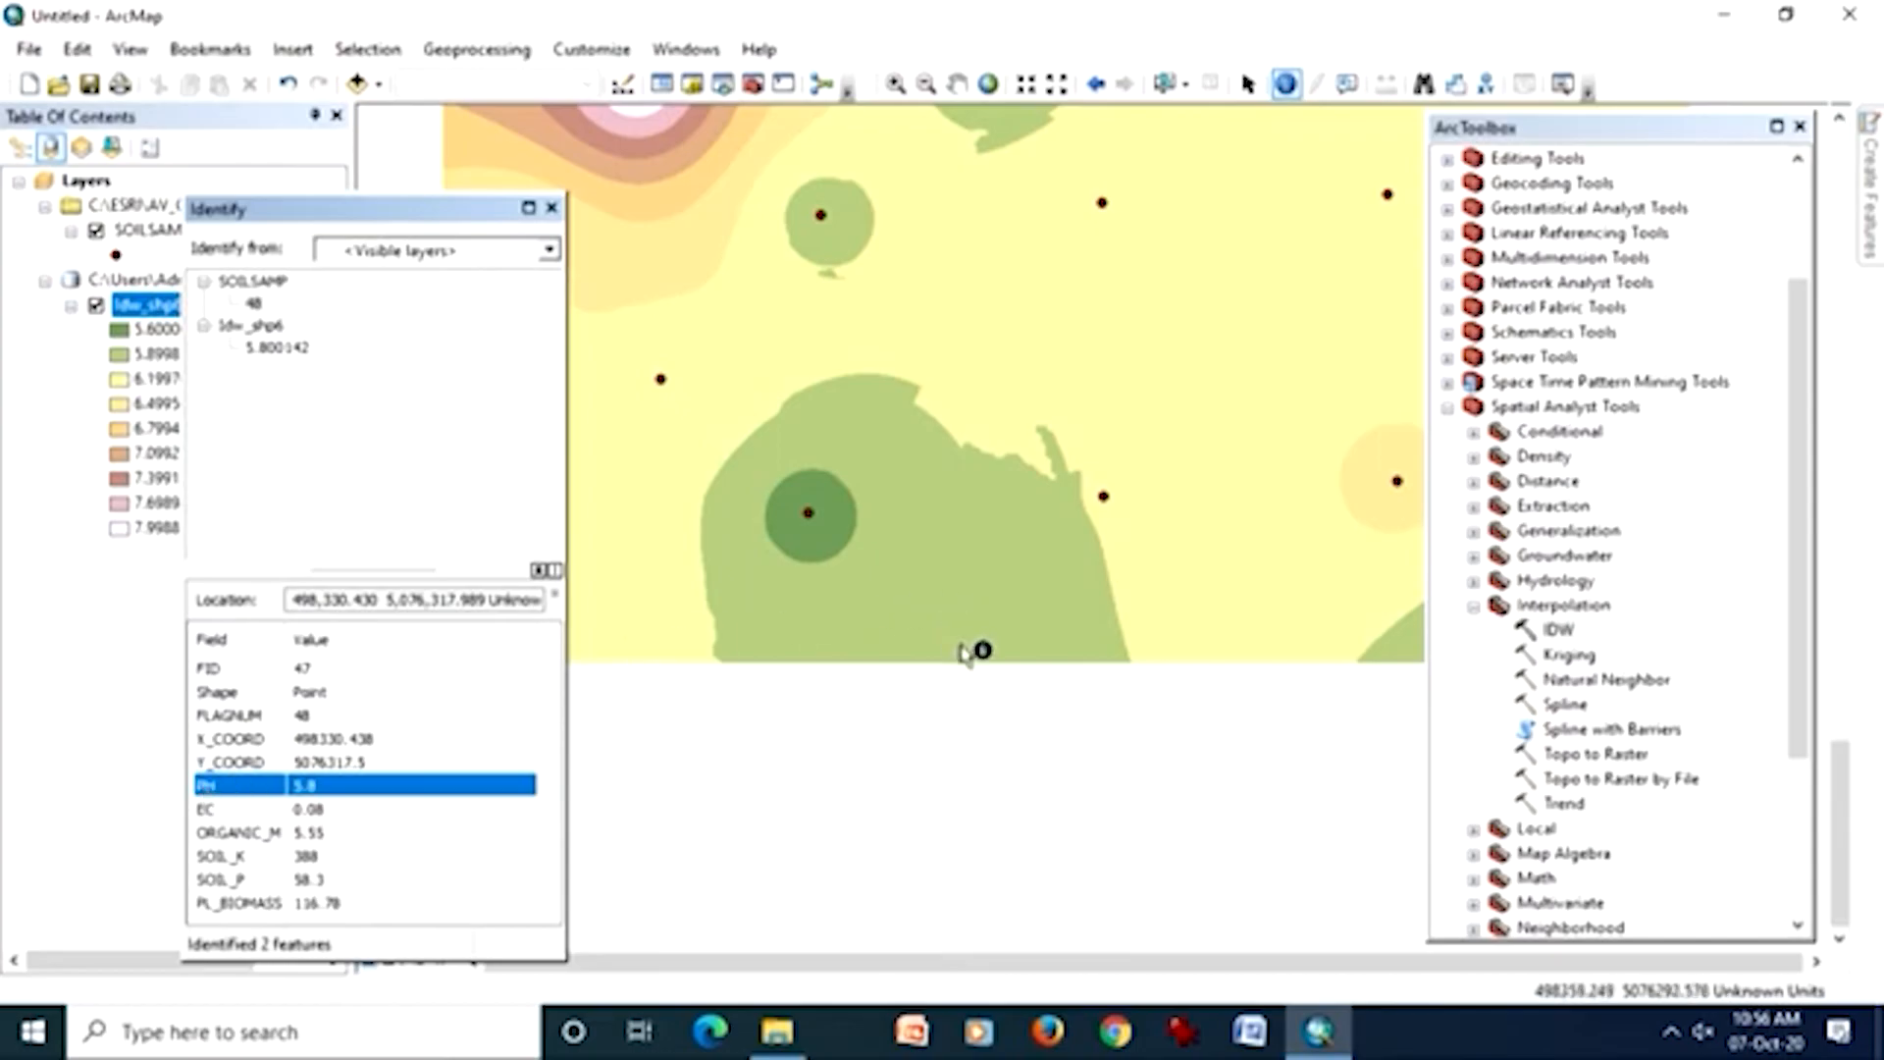
# - Compare Idw_shp6 values at southern unsampled cells with the sample points east of the green area, and close the results
pyautogui.click(1104, 496)
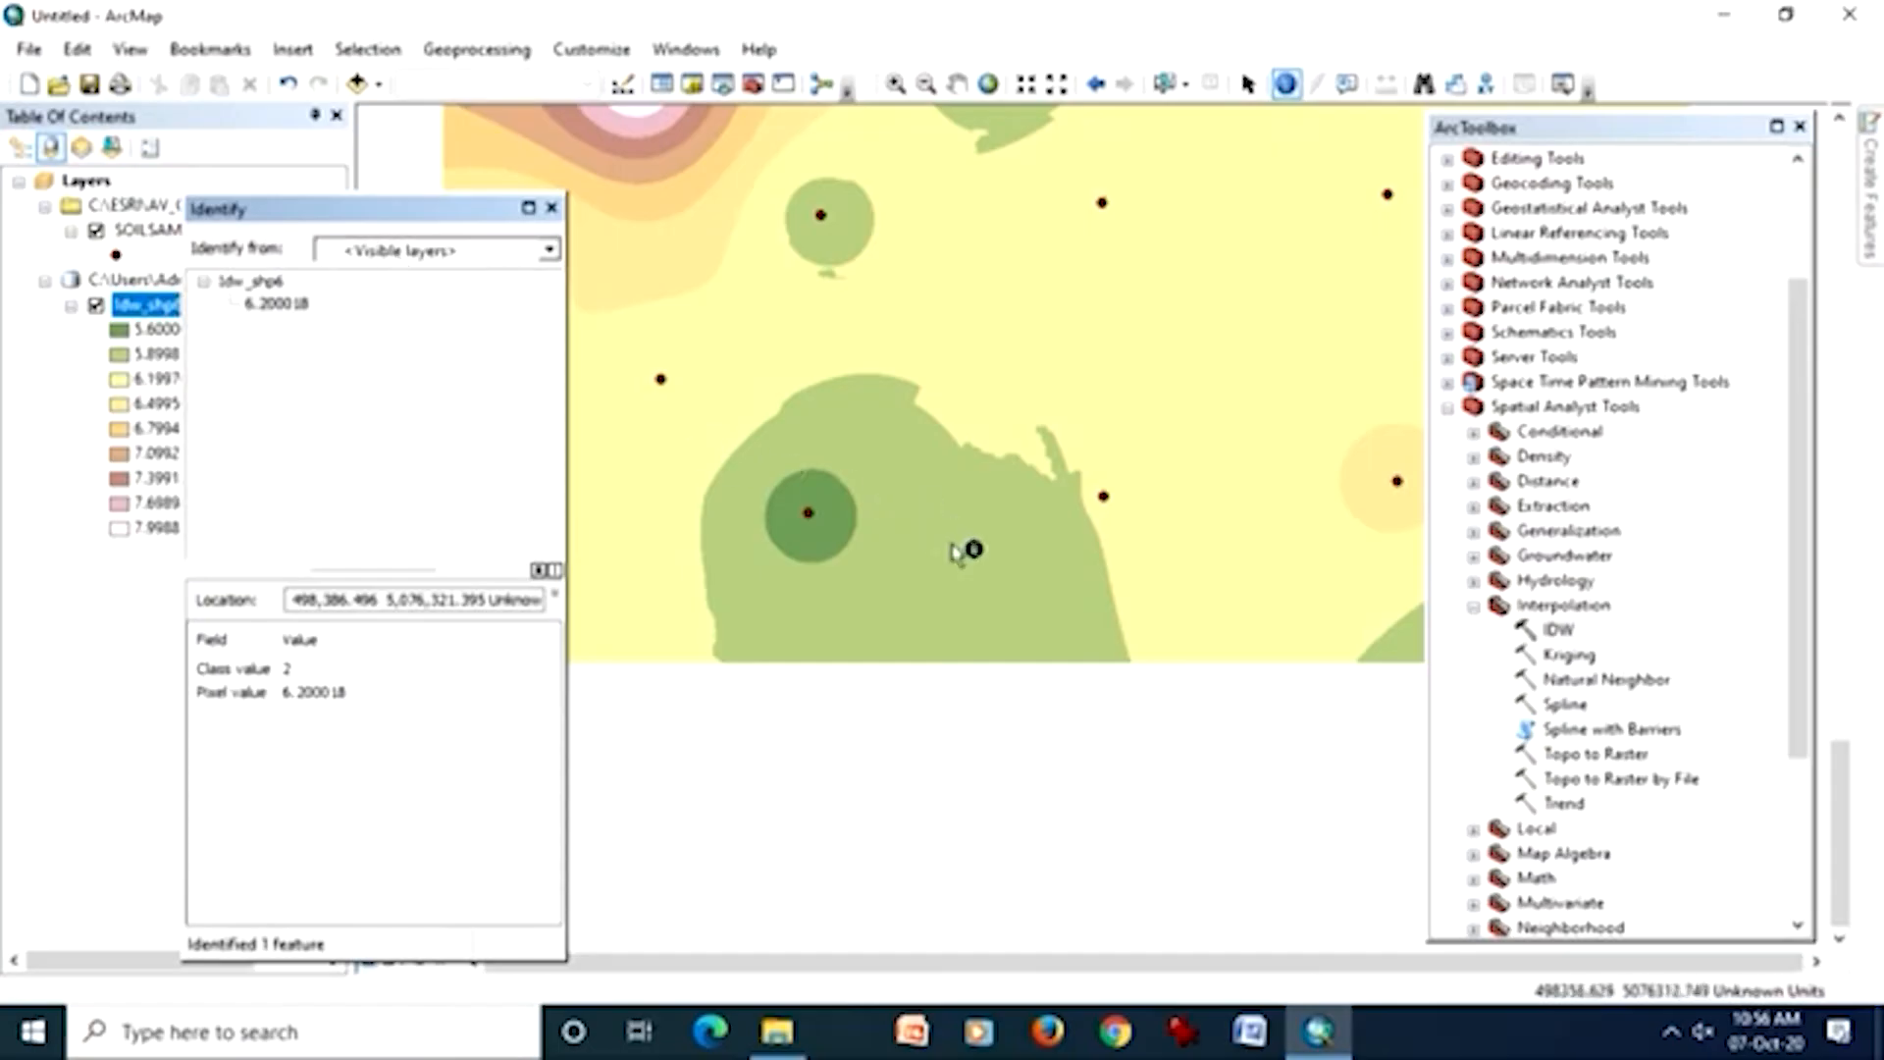
pyautogui.click(973, 628)
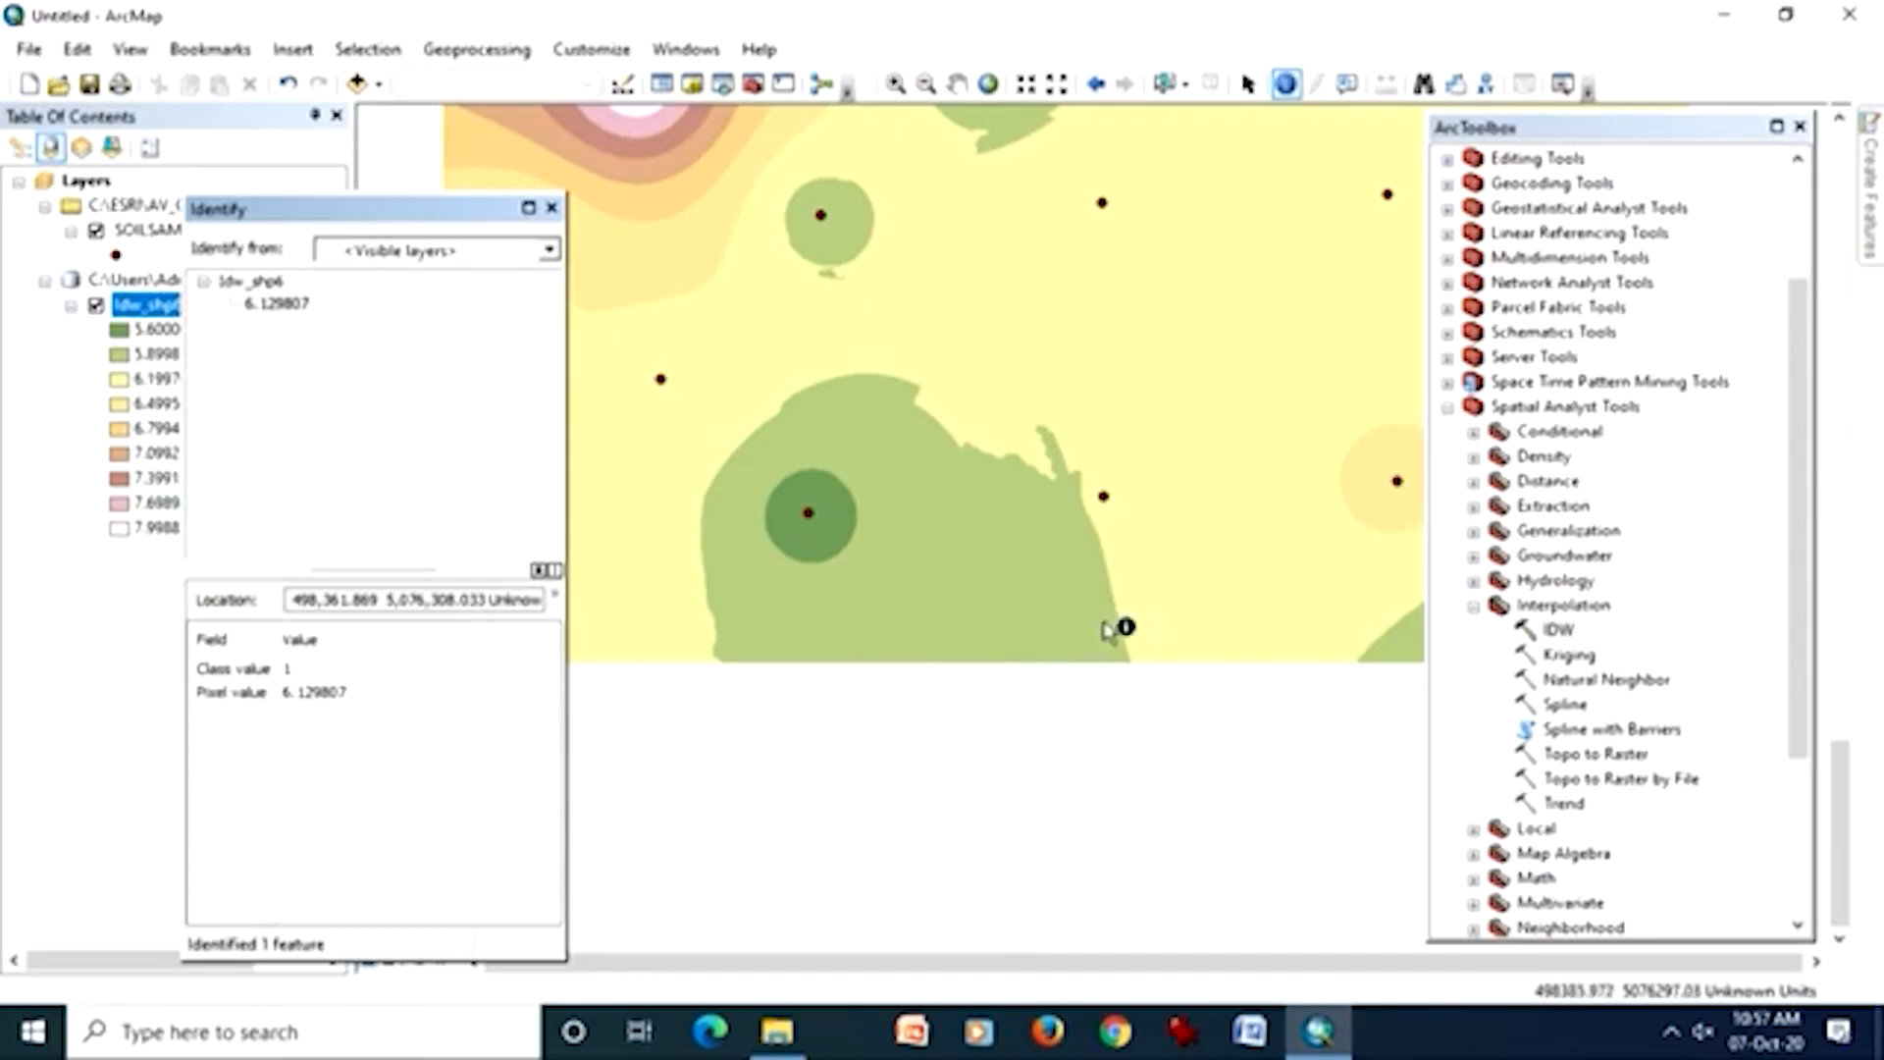
pyautogui.click(1254, 639)
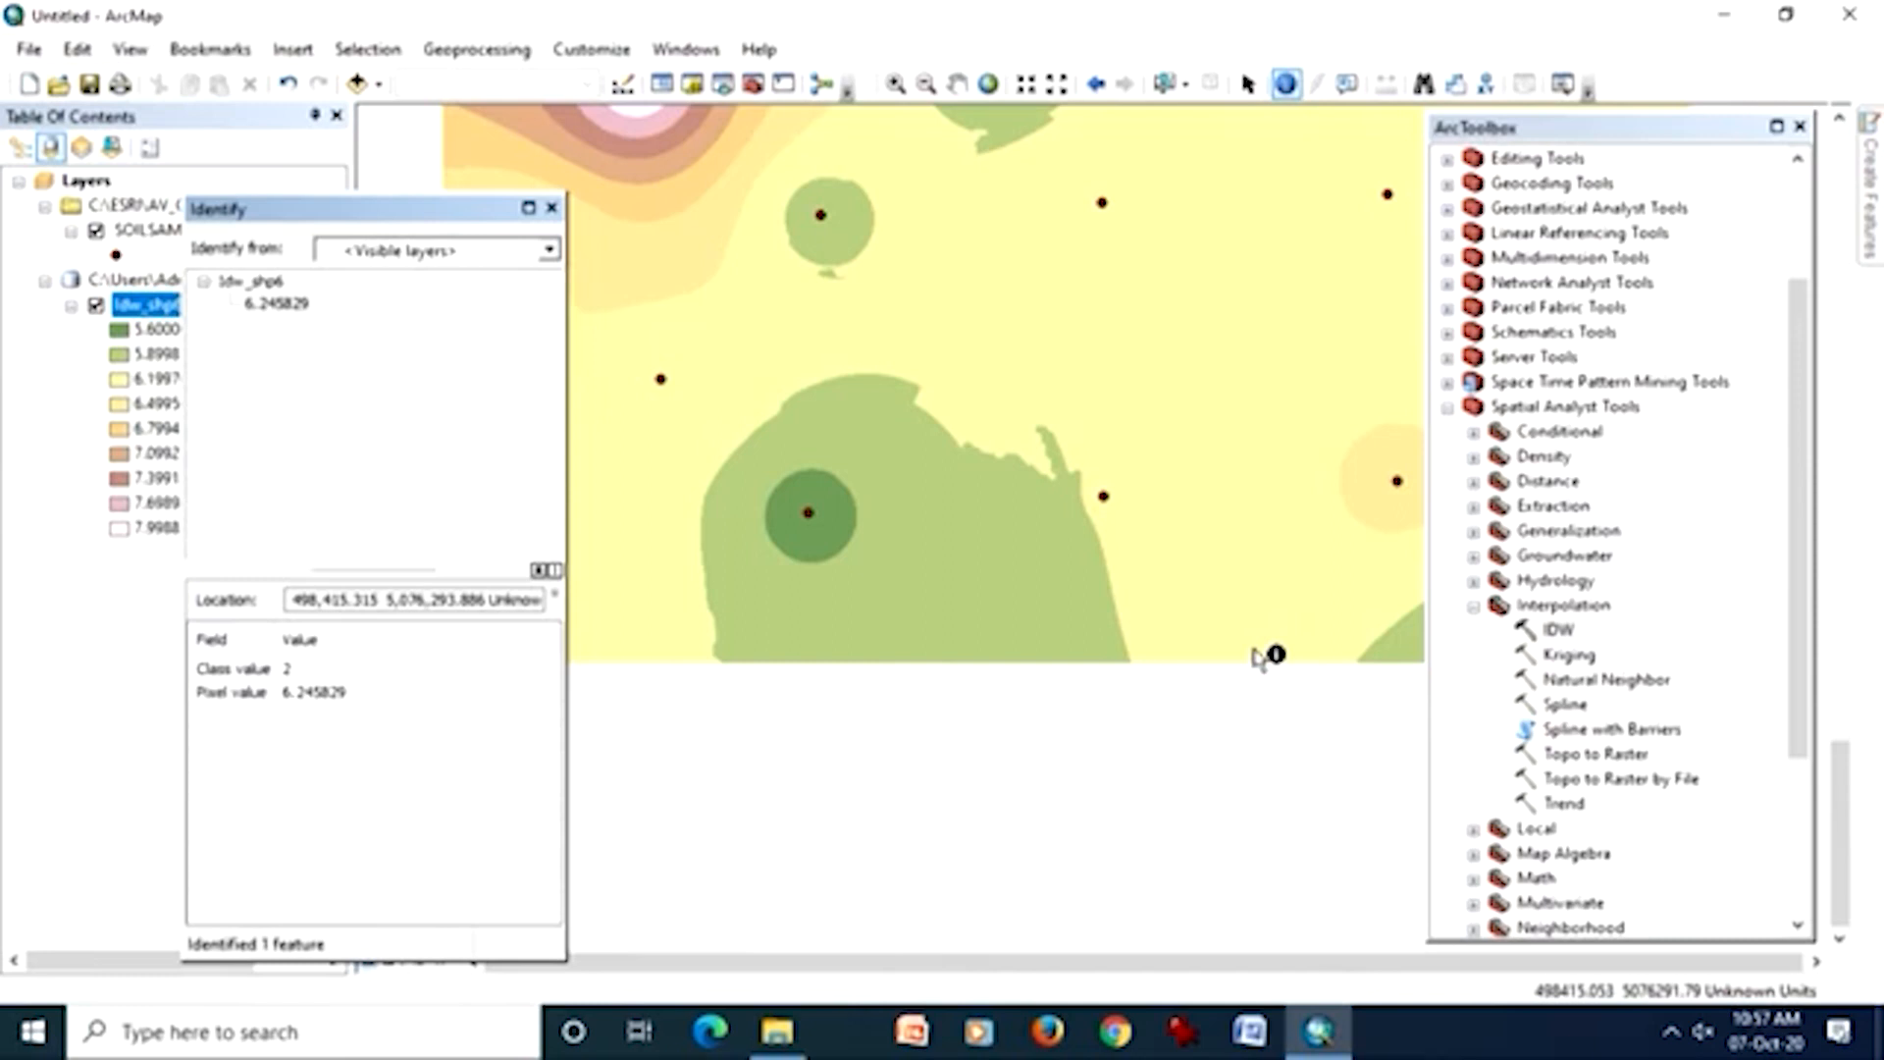
pyautogui.click(1398, 484)
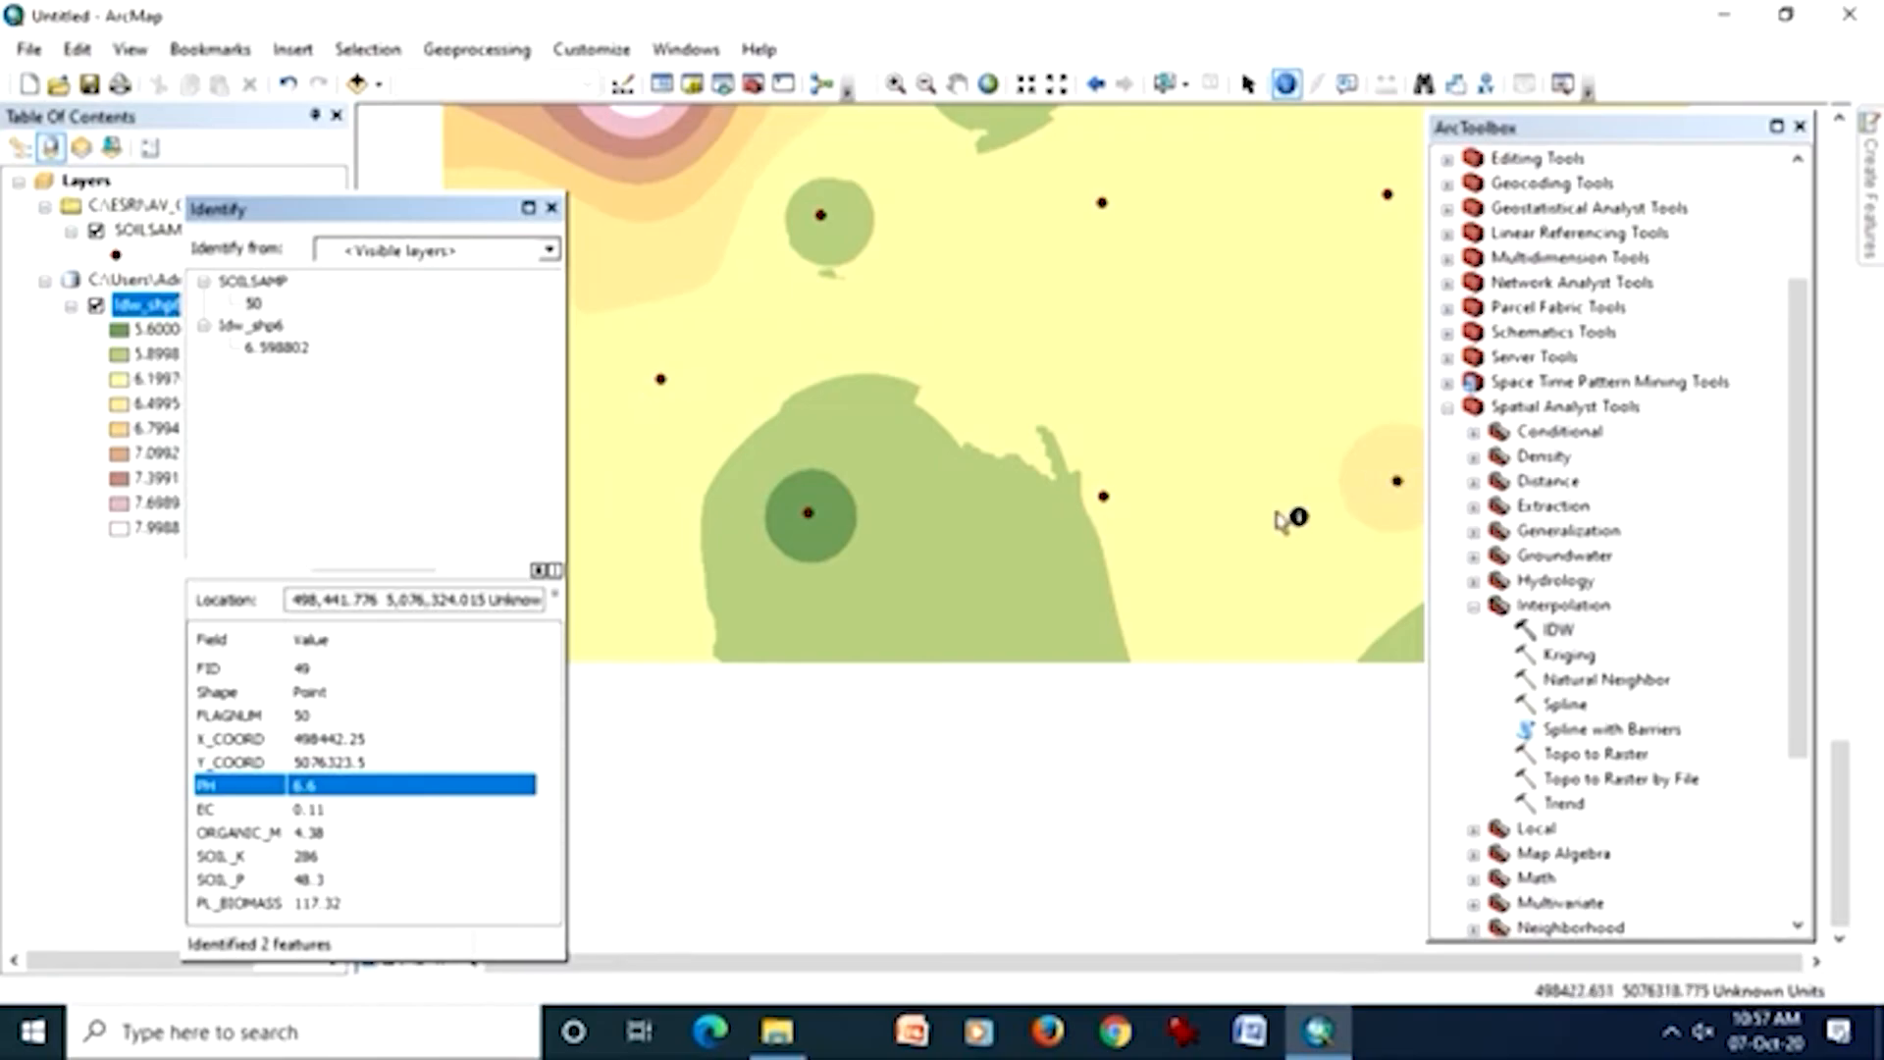
pyautogui.click(1104, 498)
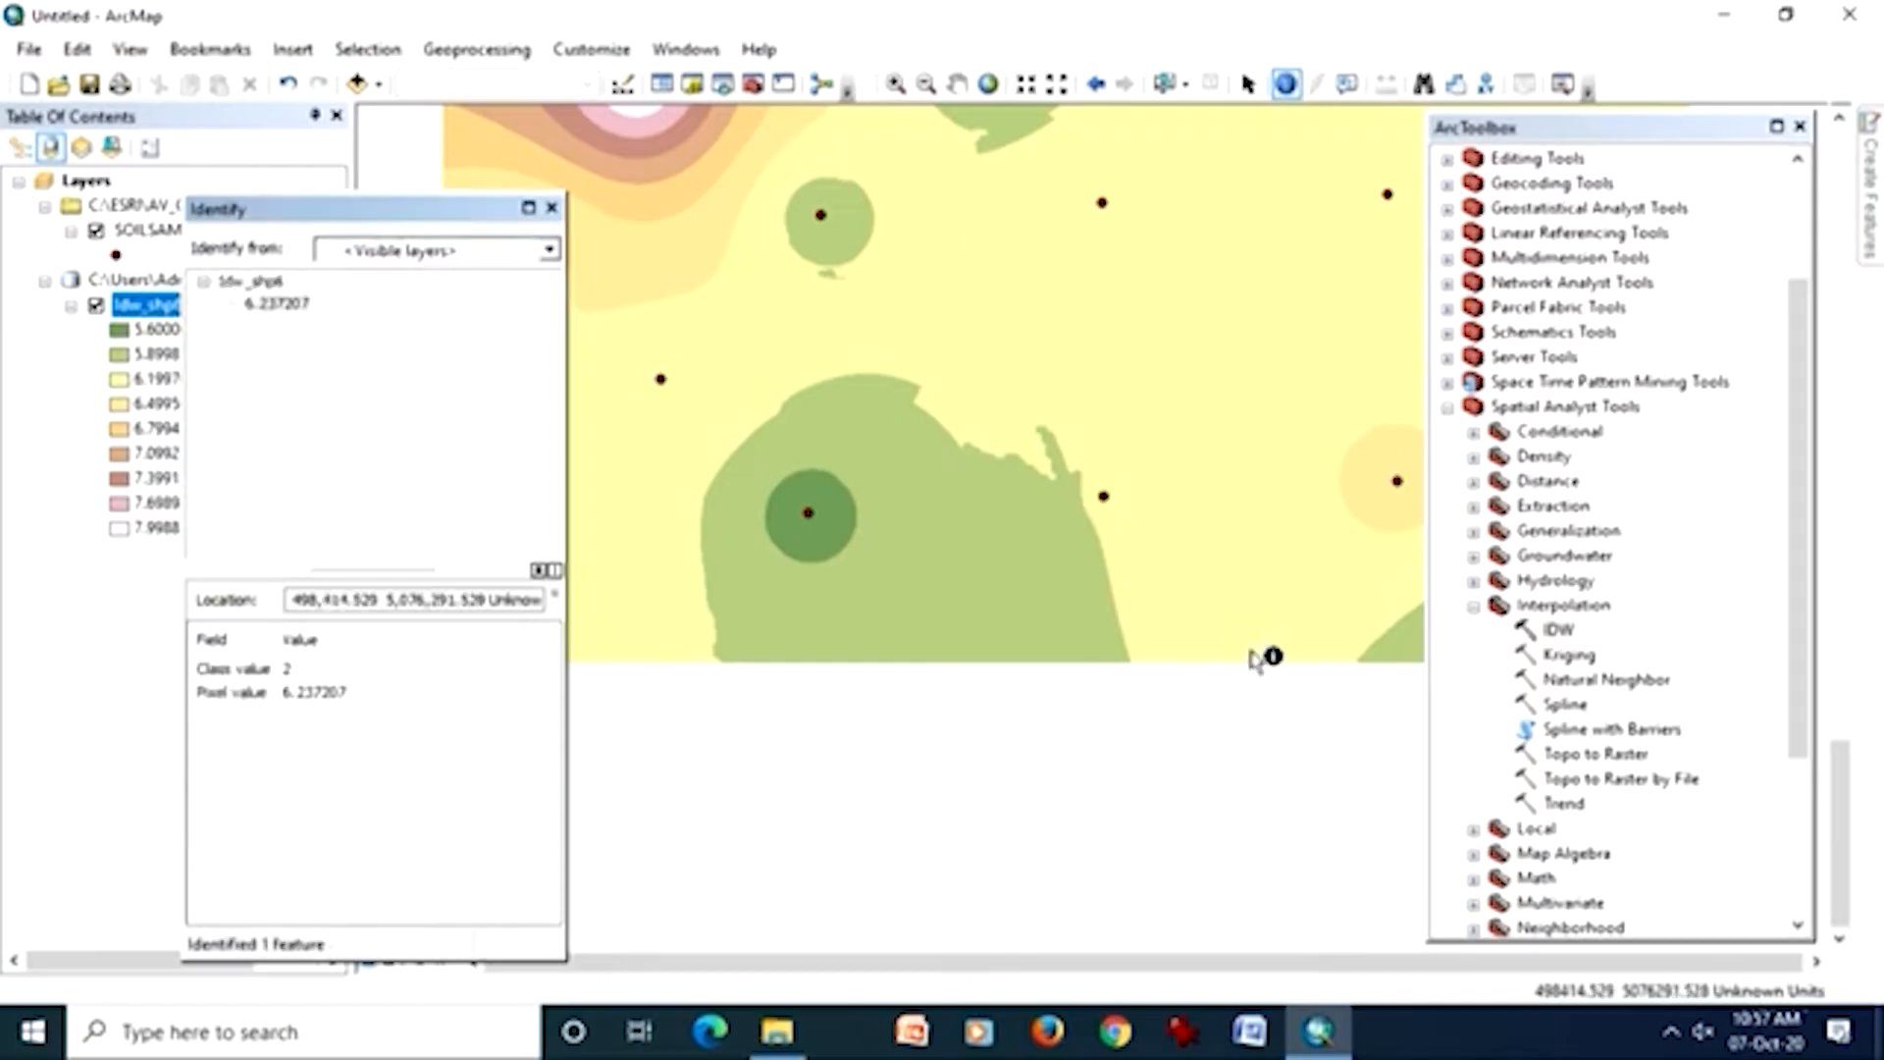
pyautogui.click(552, 208)
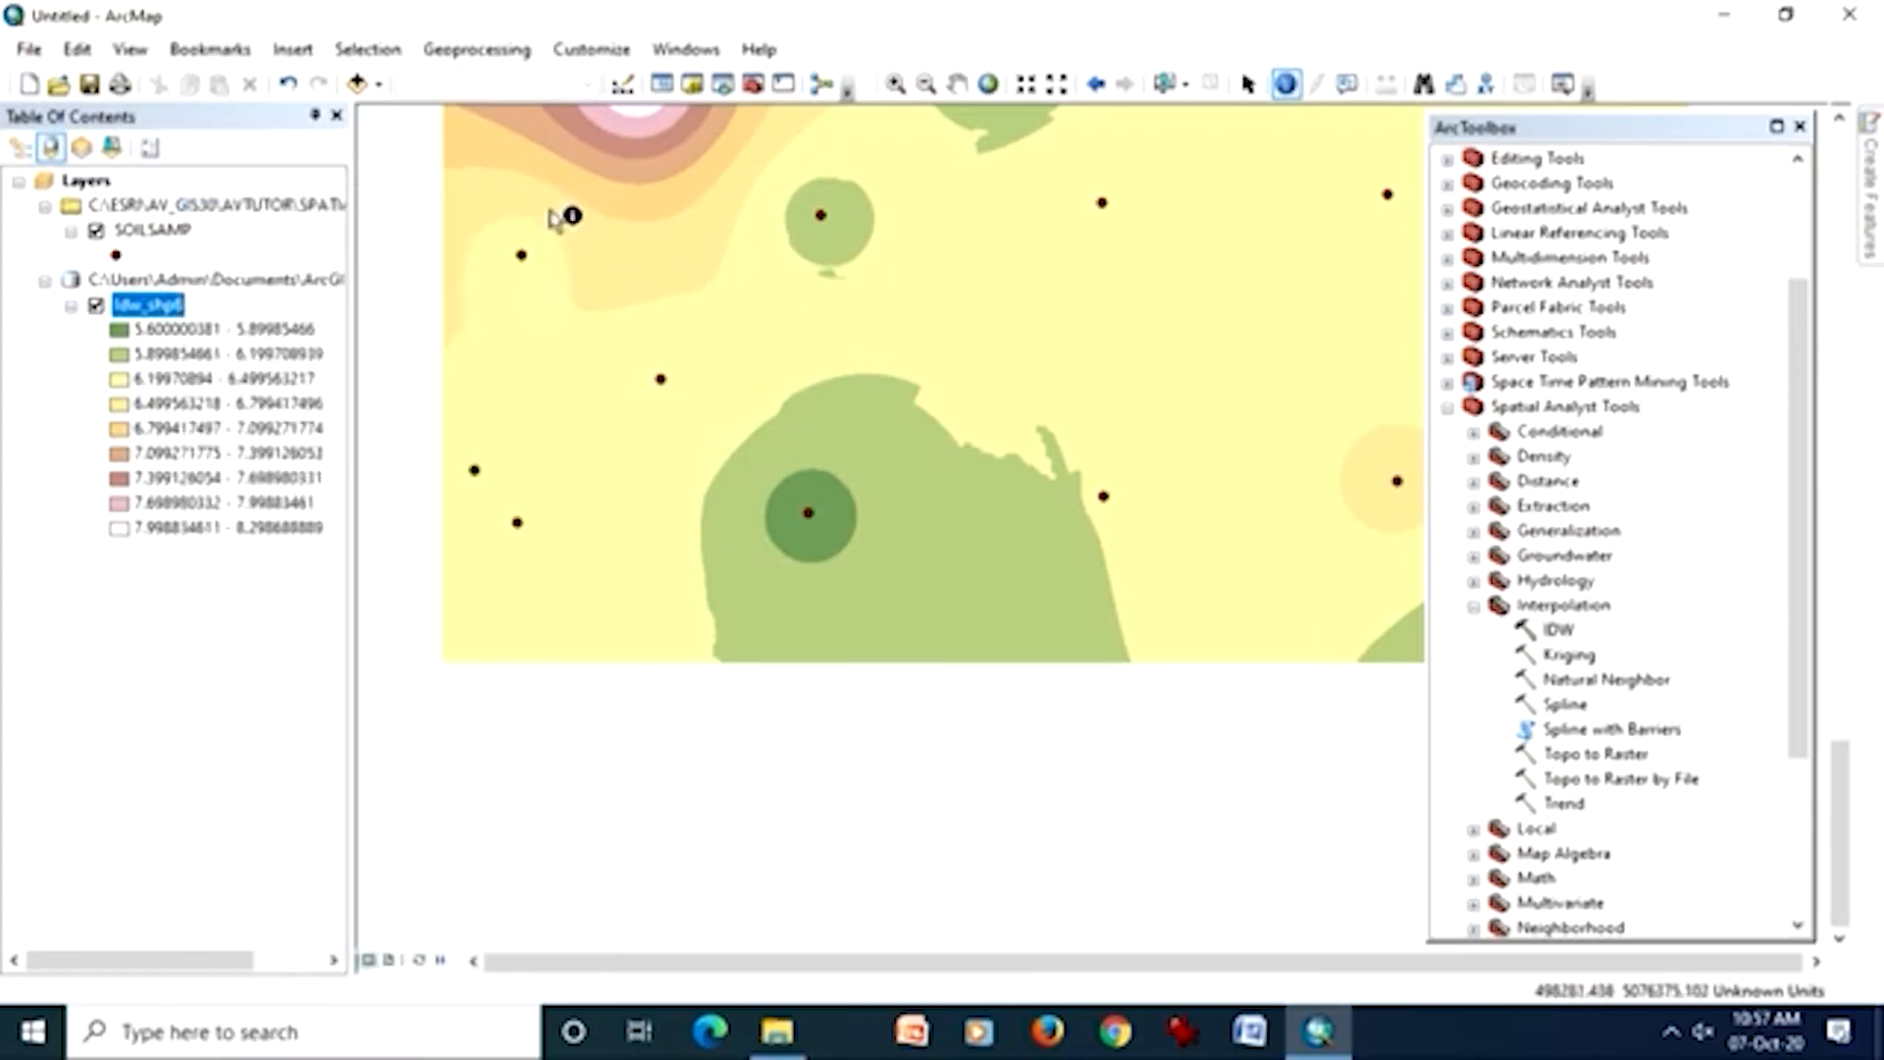
# - Zoom the map to the full extent of the Idw_shp6 layer and hide that raster
pyautogui.rightClick(163, 306)
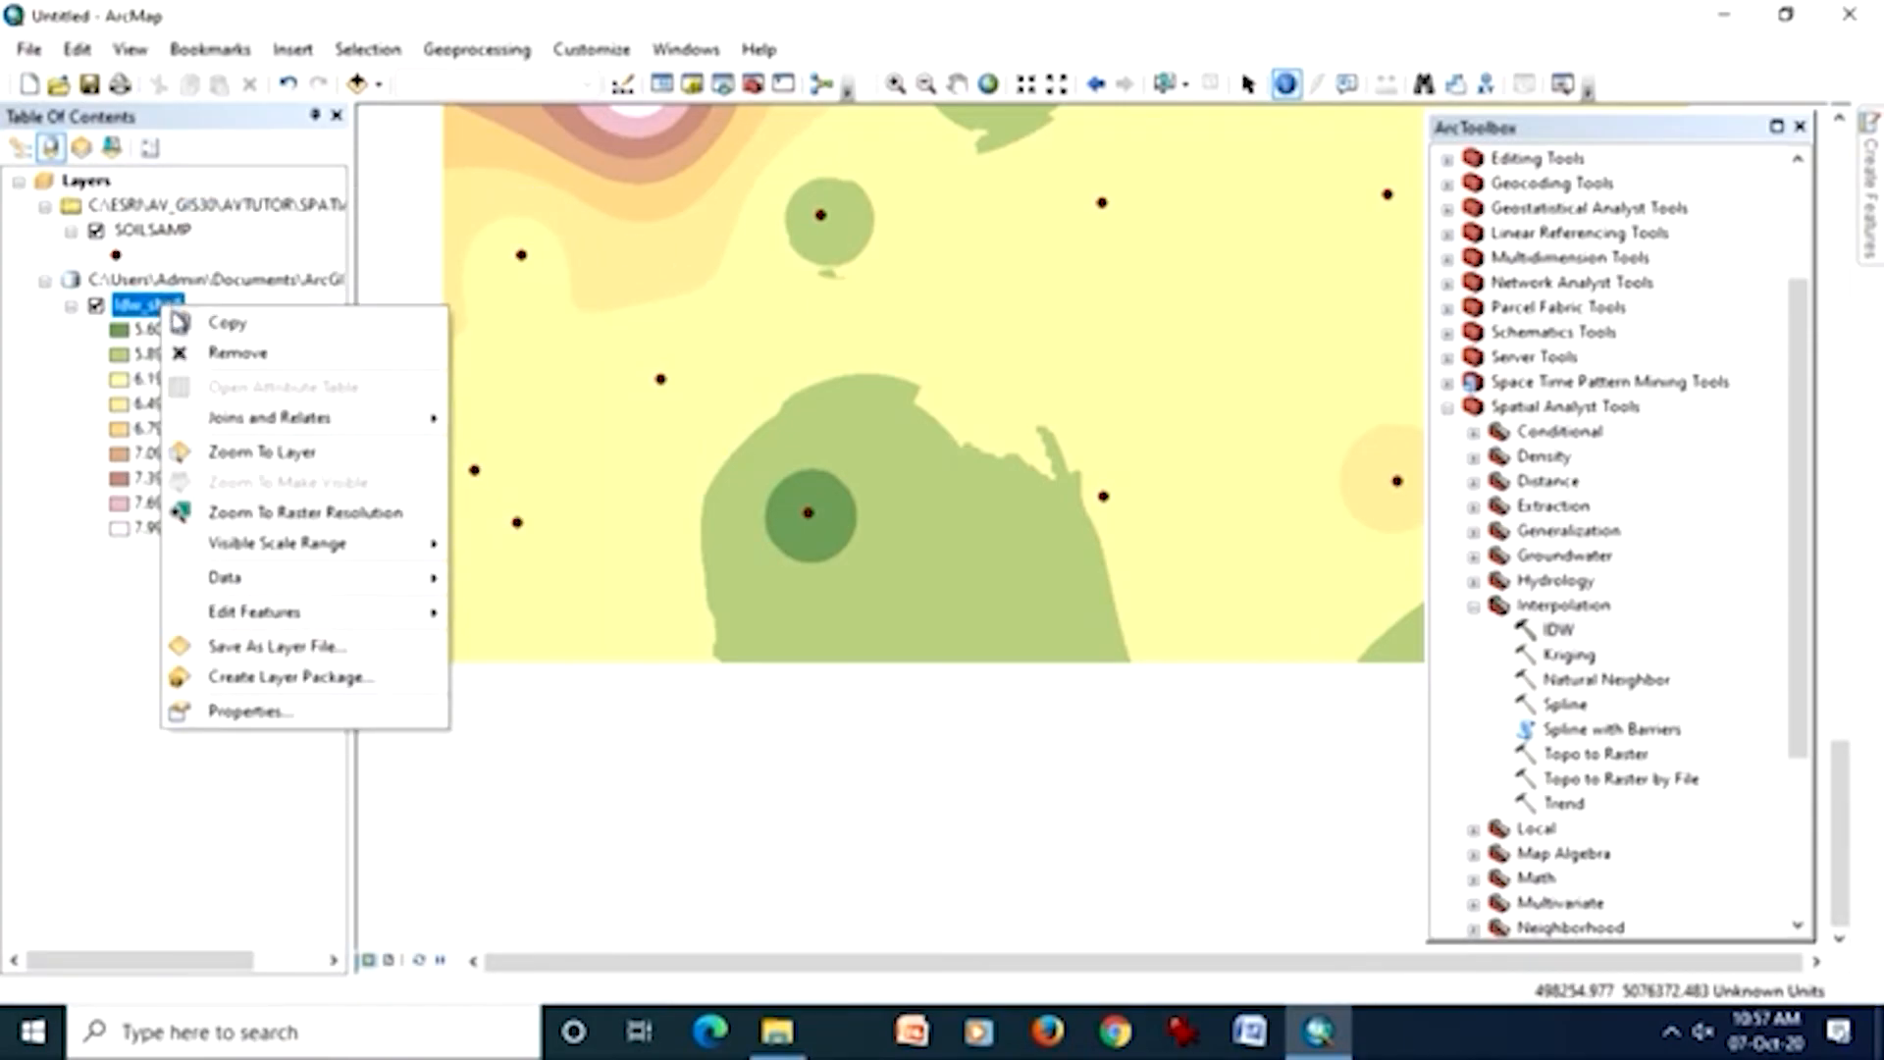
pyautogui.click(212, 454)
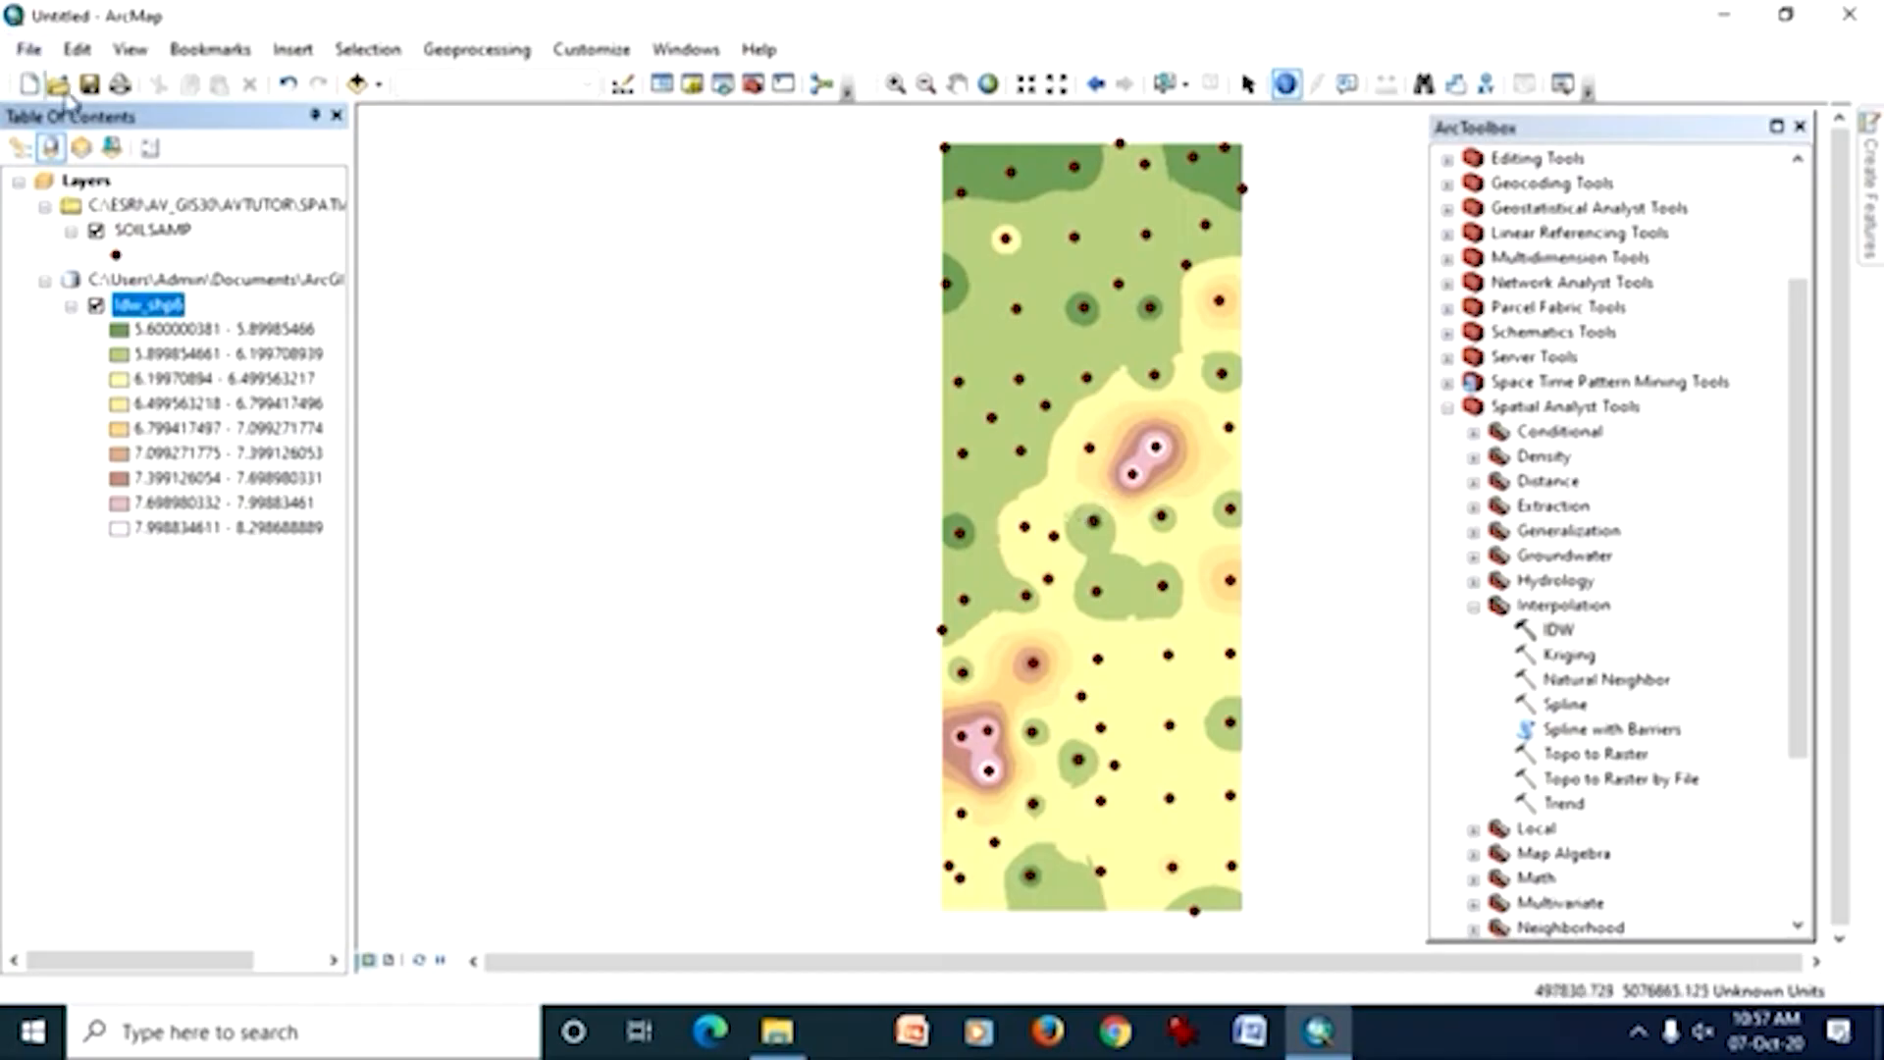
pyautogui.click(95, 305)
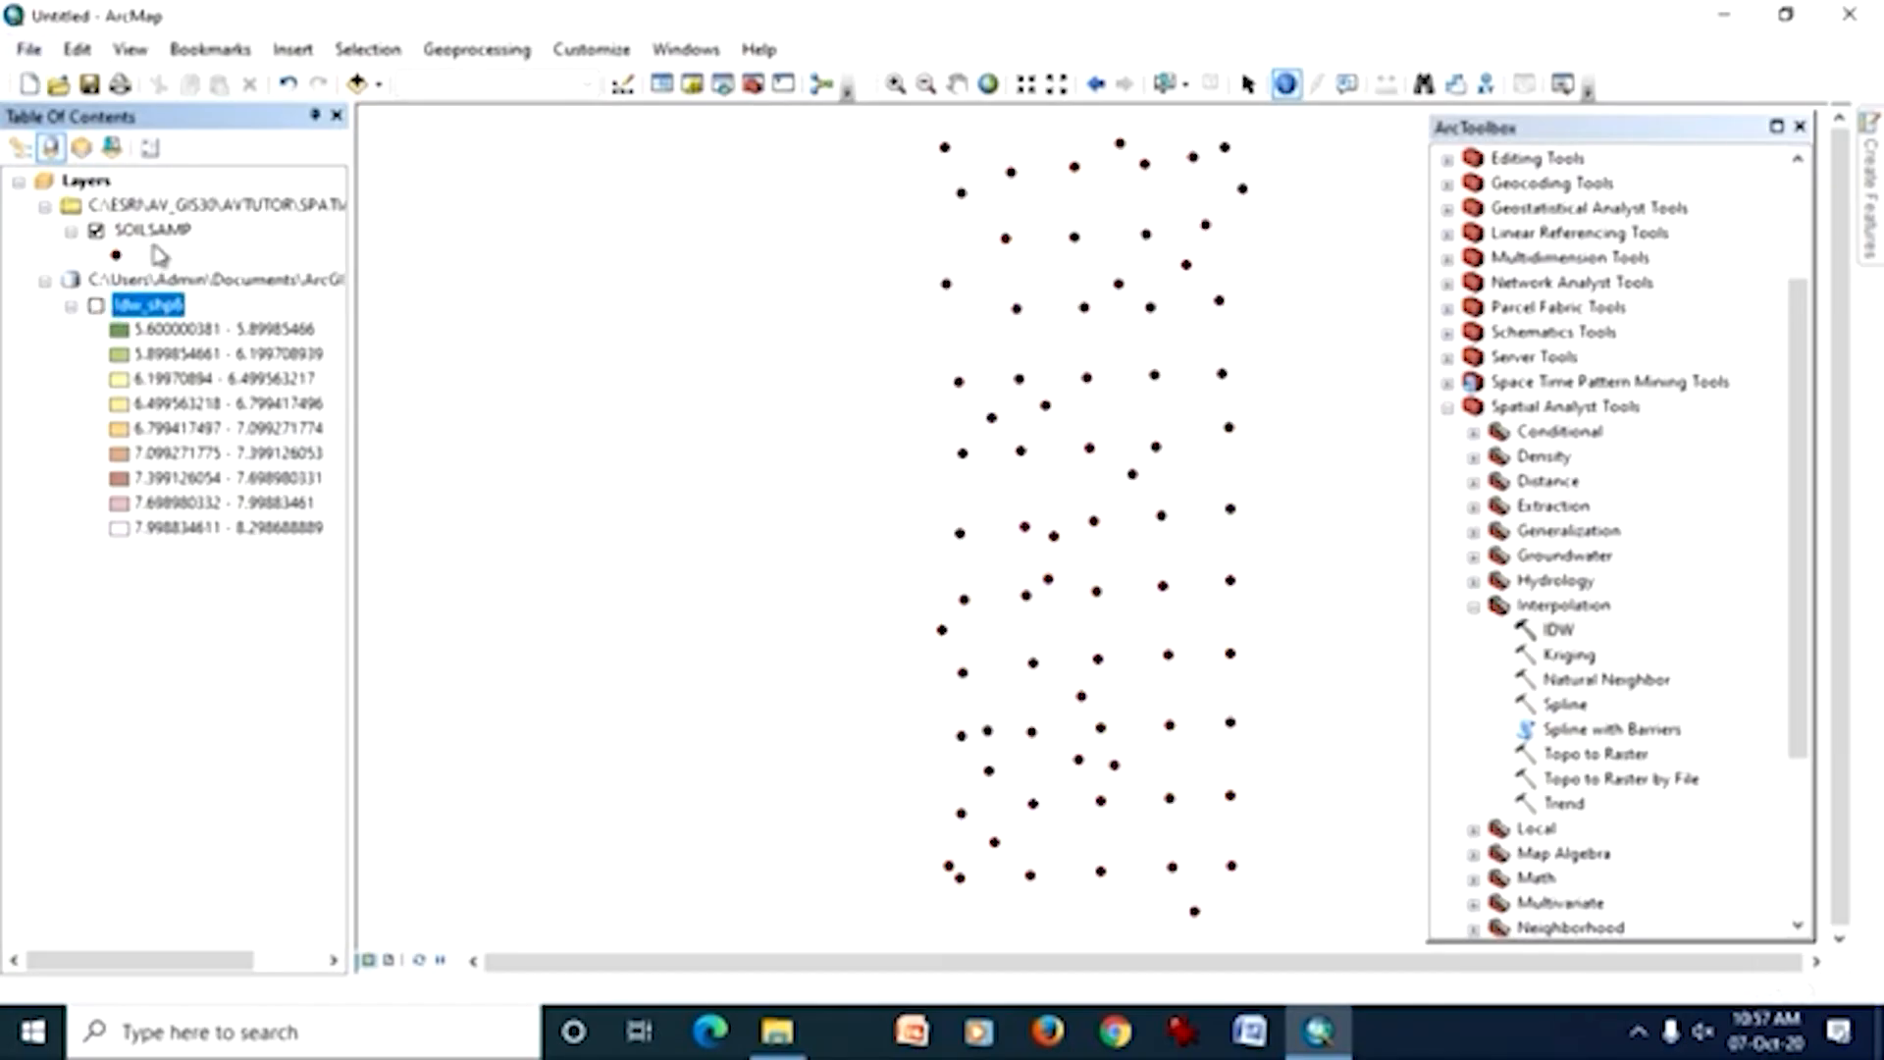
# - Start Kriging with SOILSAMP as the input point features and PH as the Z value field
pyautogui.click(161, 229)
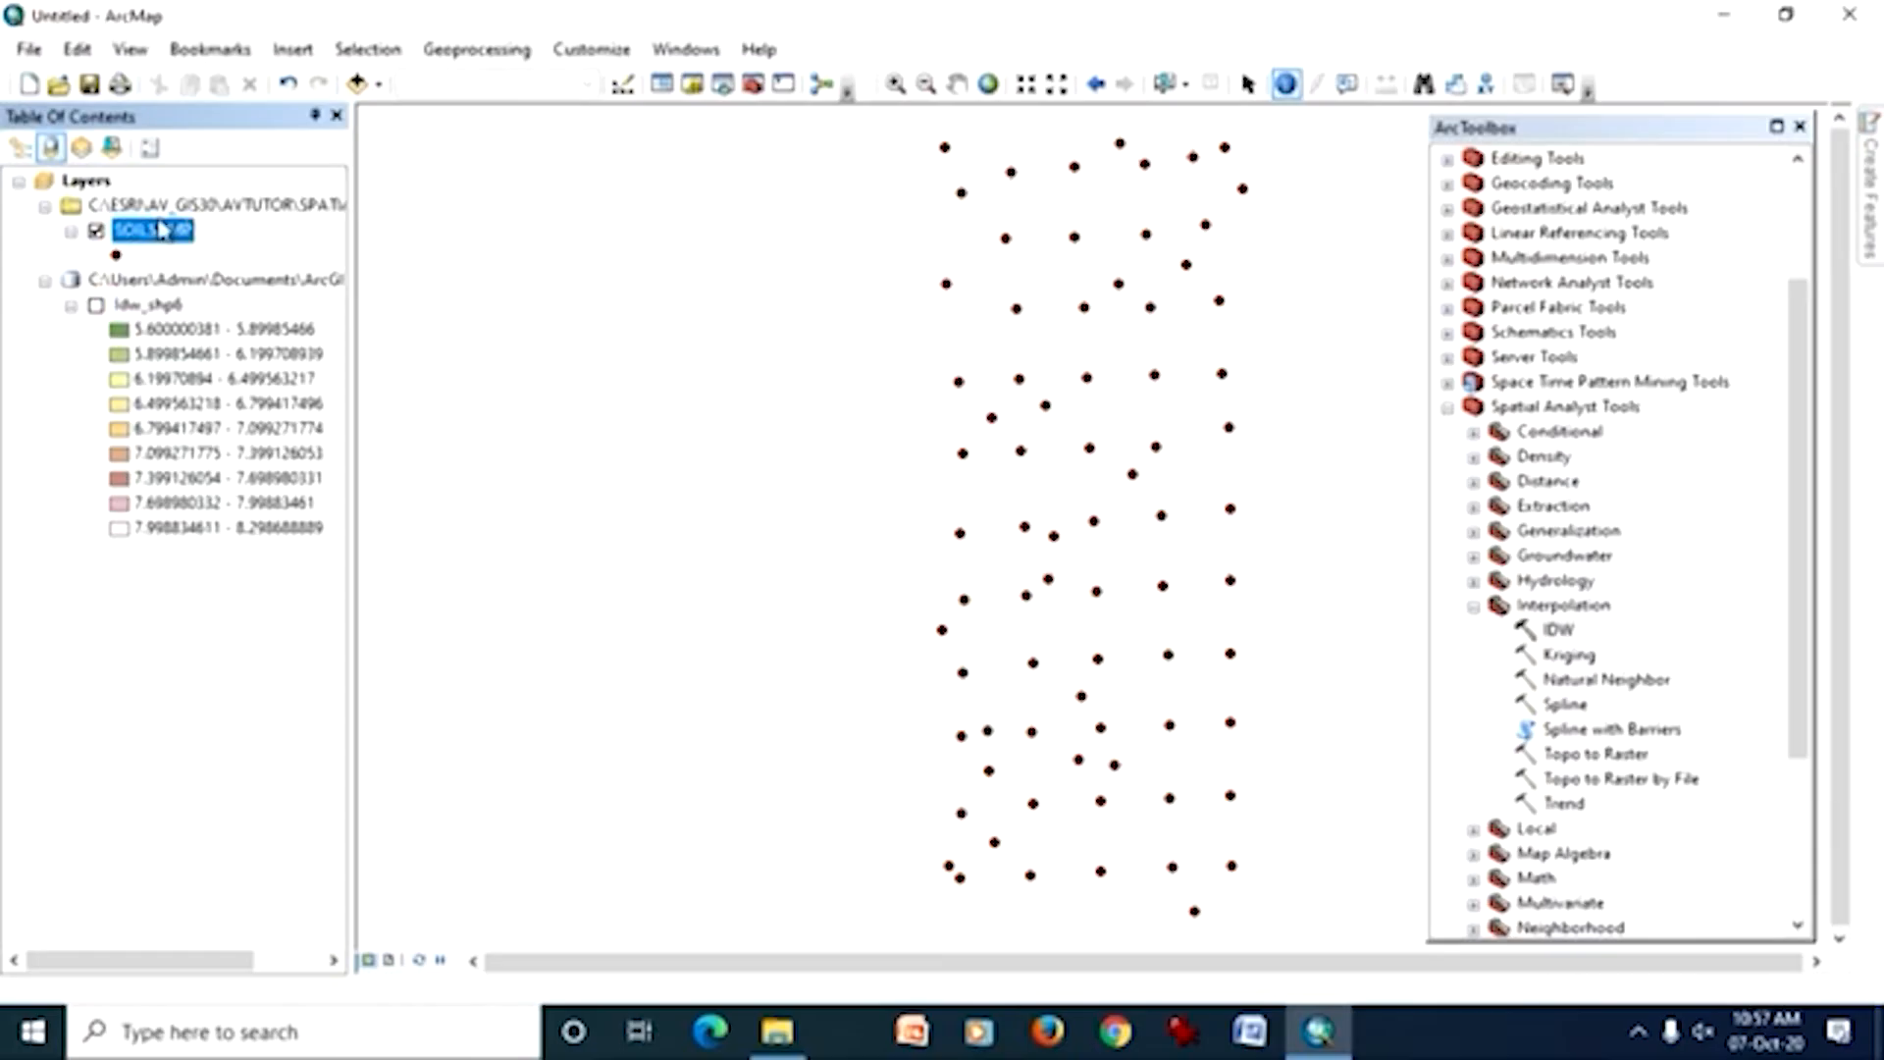
pyautogui.doubleClick(1570, 655)
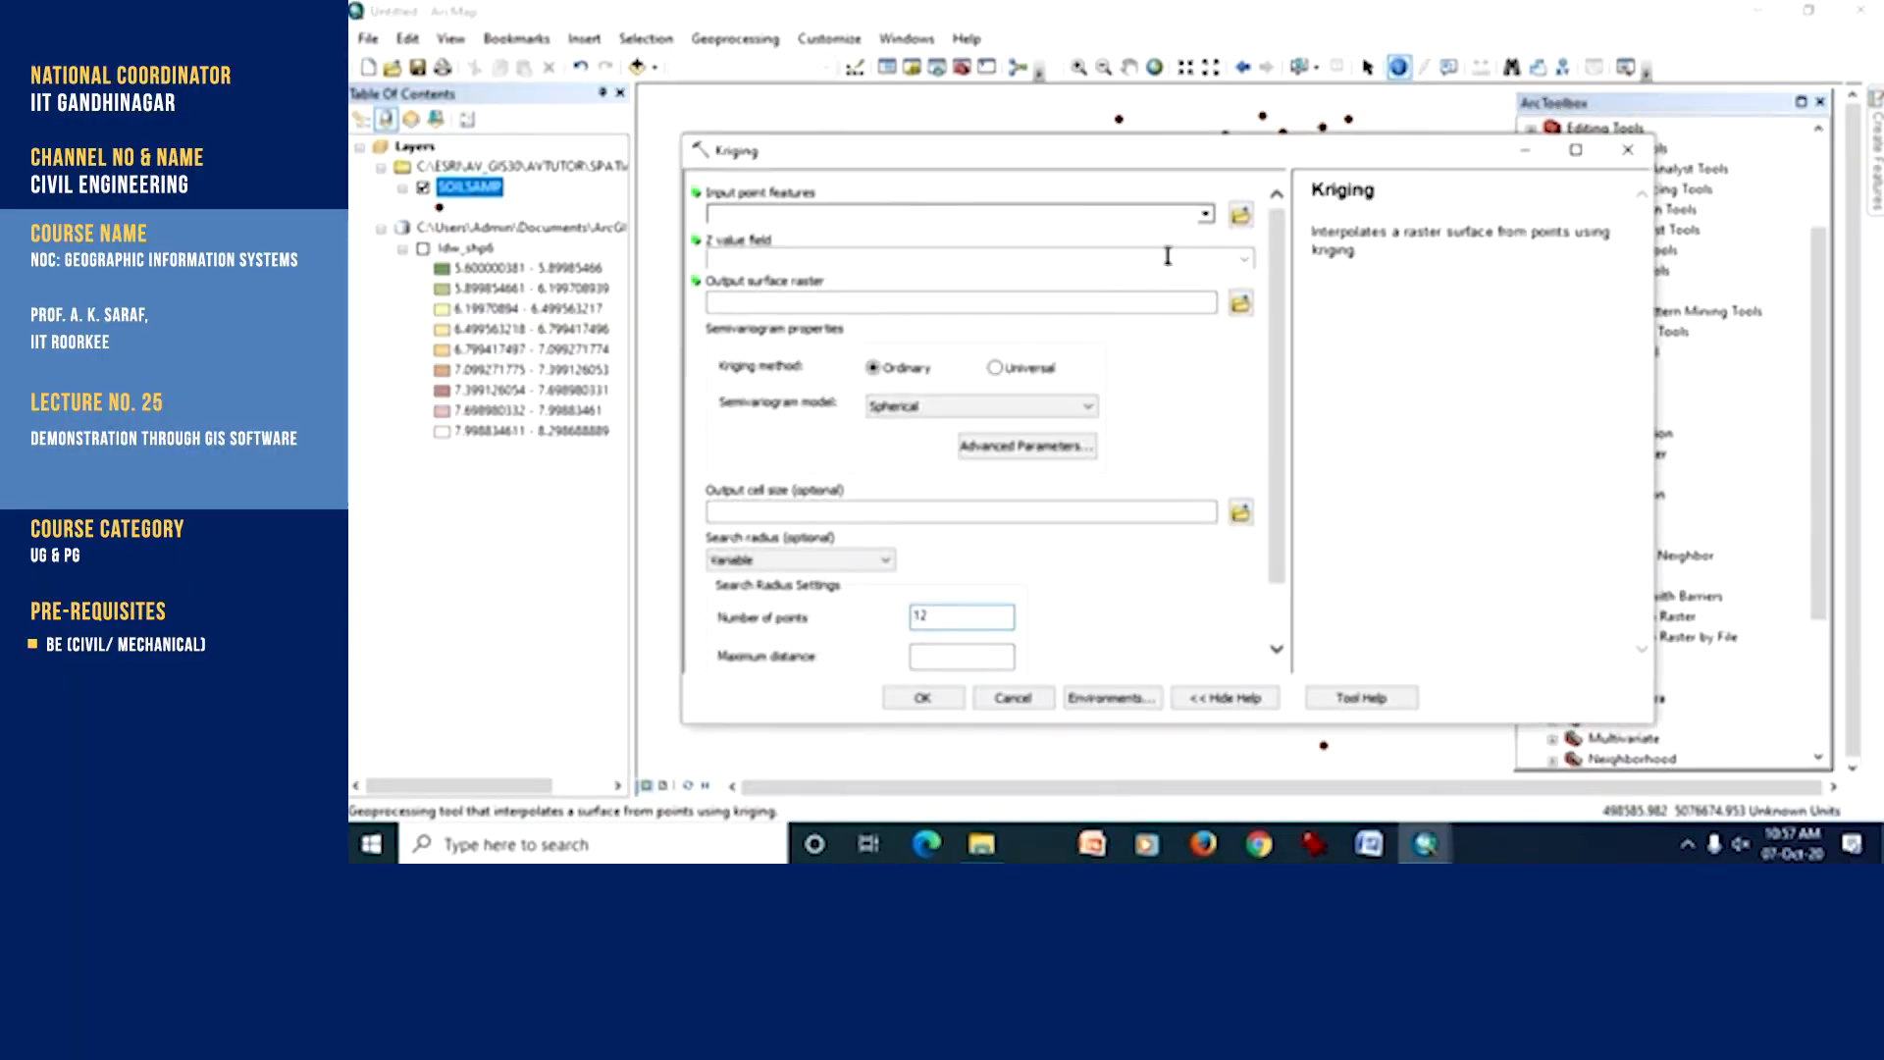
pyautogui.click(1205, 214)
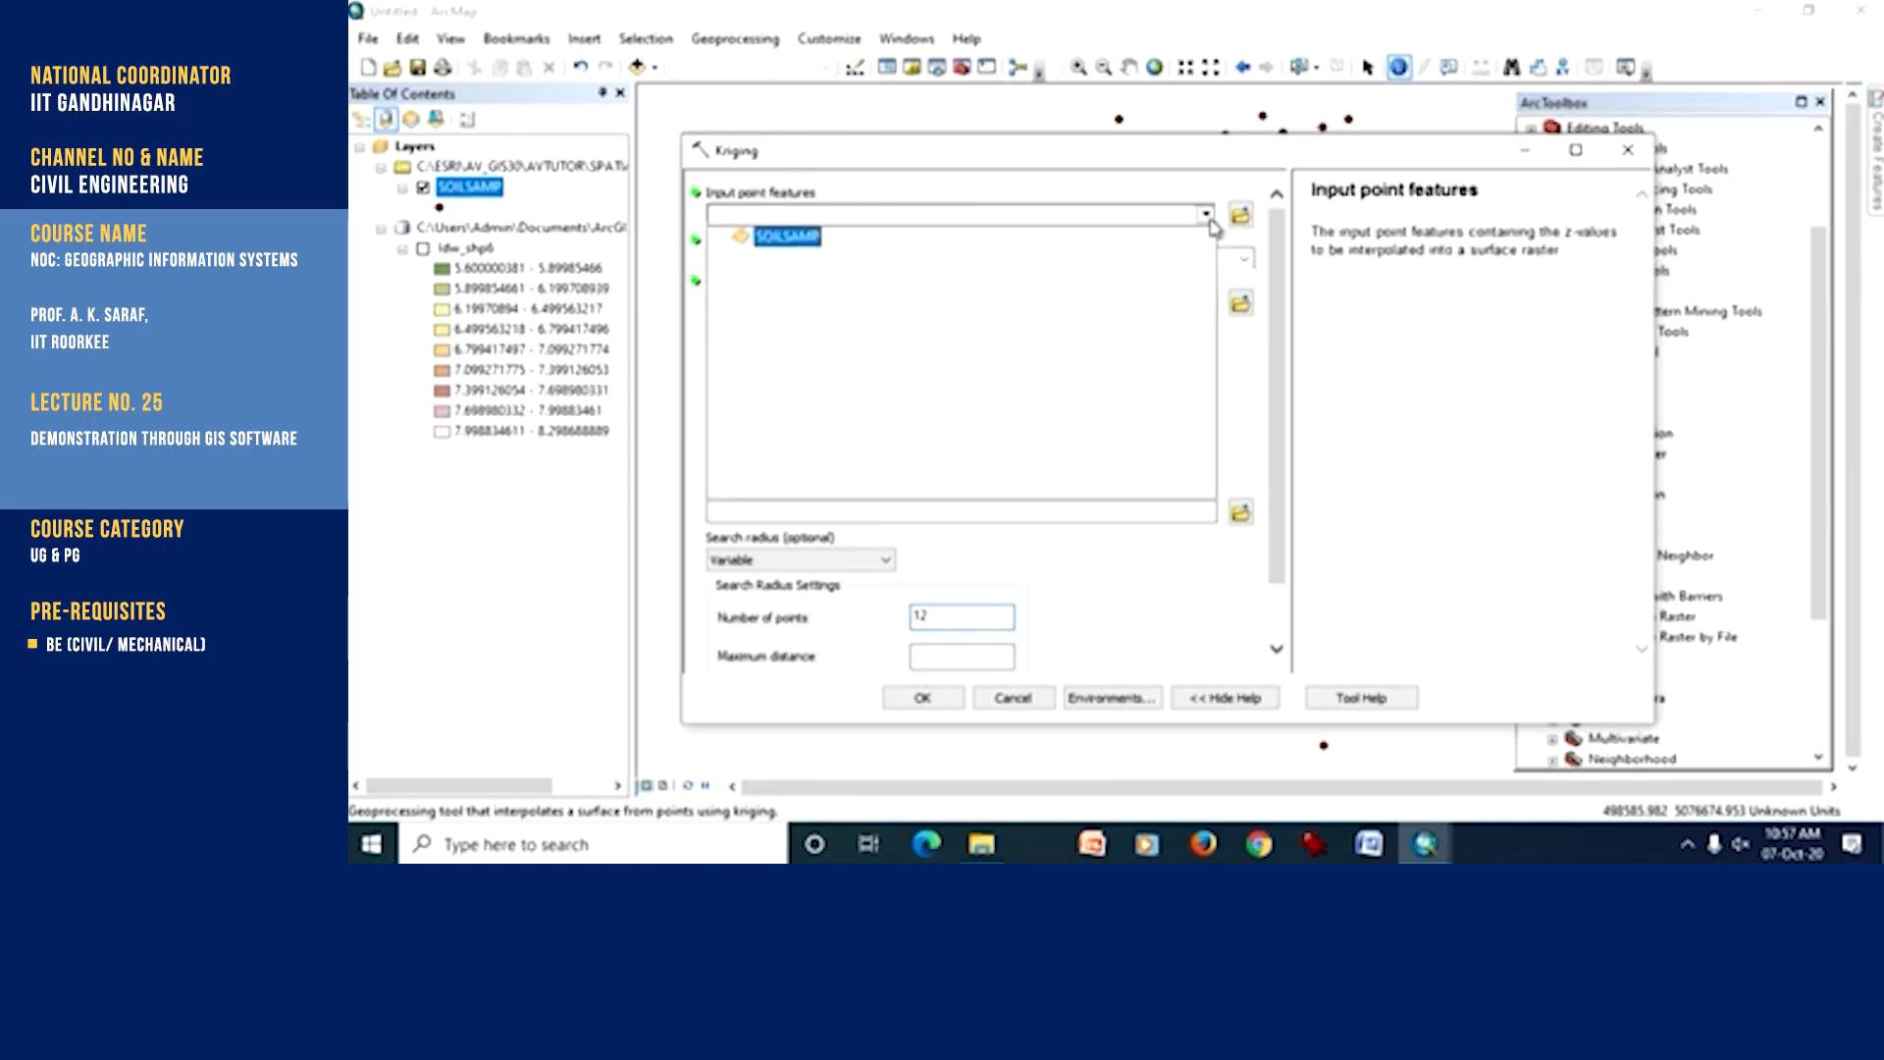
pyautogui.click(790, 236)
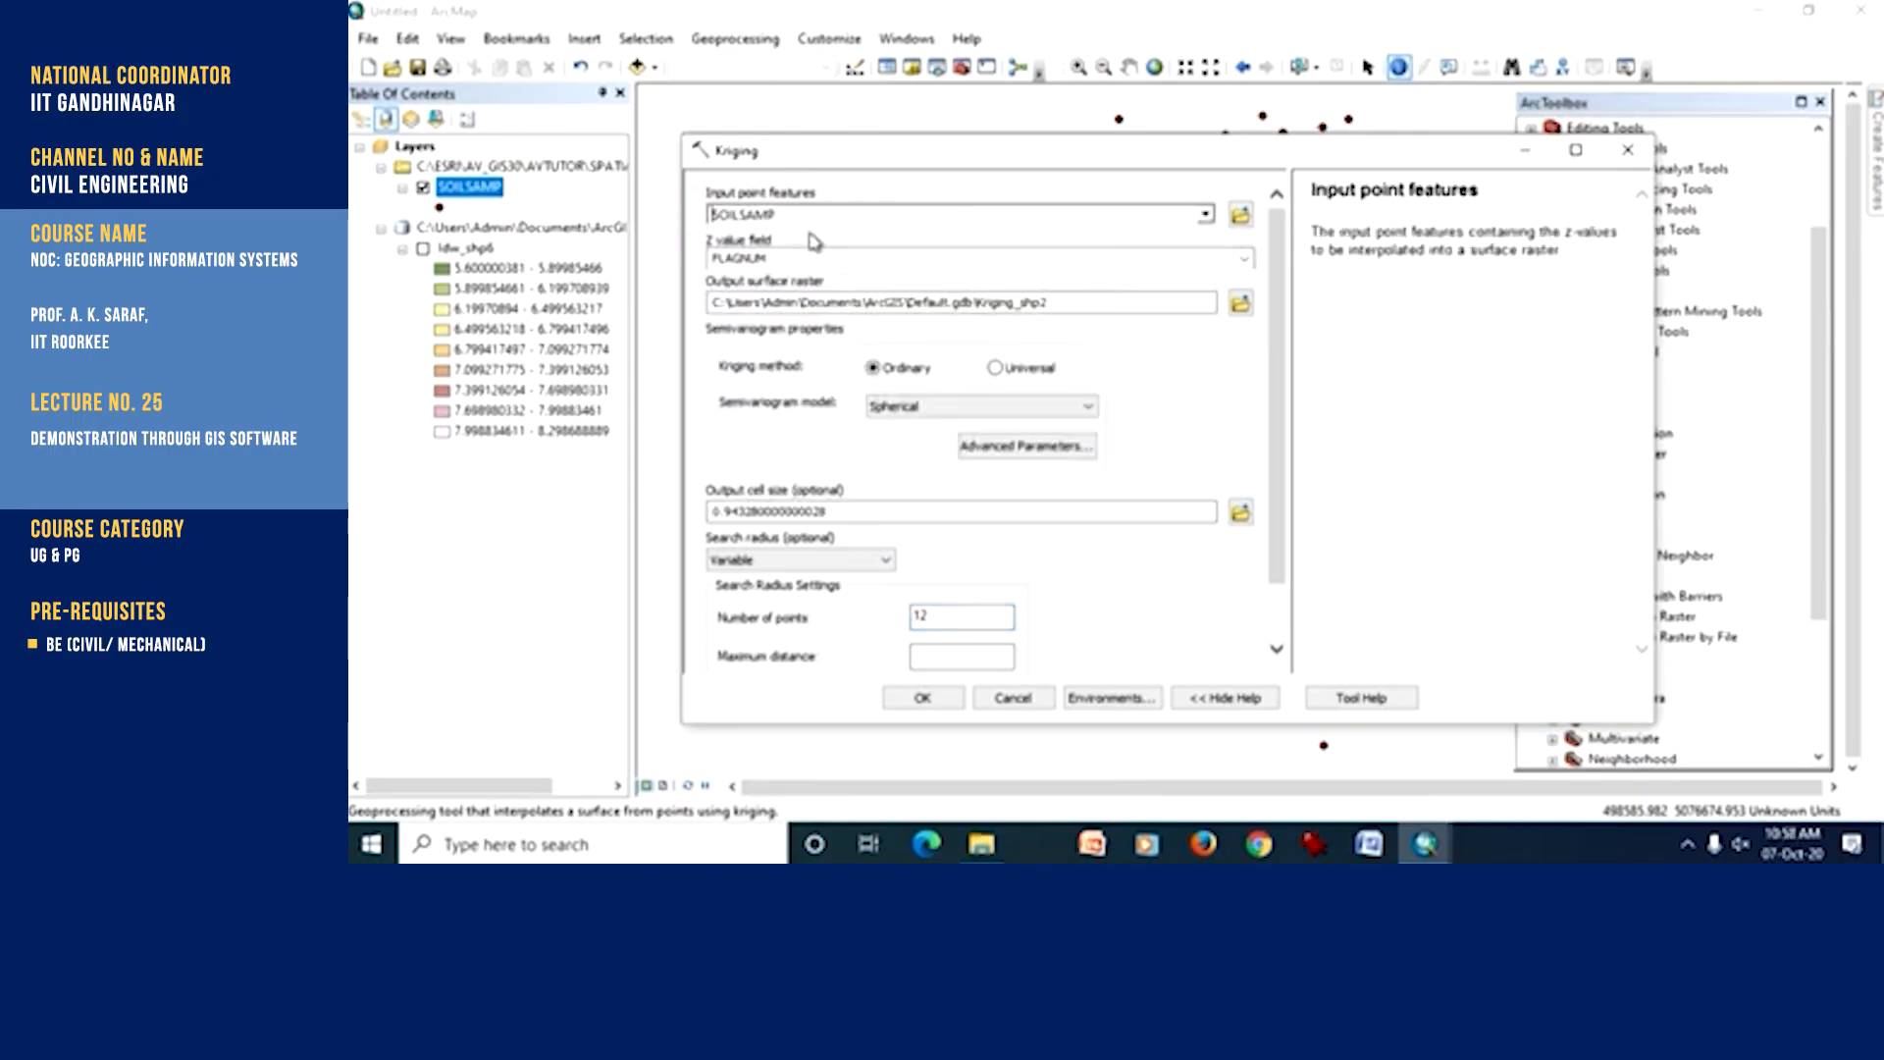
pyautogui.click(1243, 258)
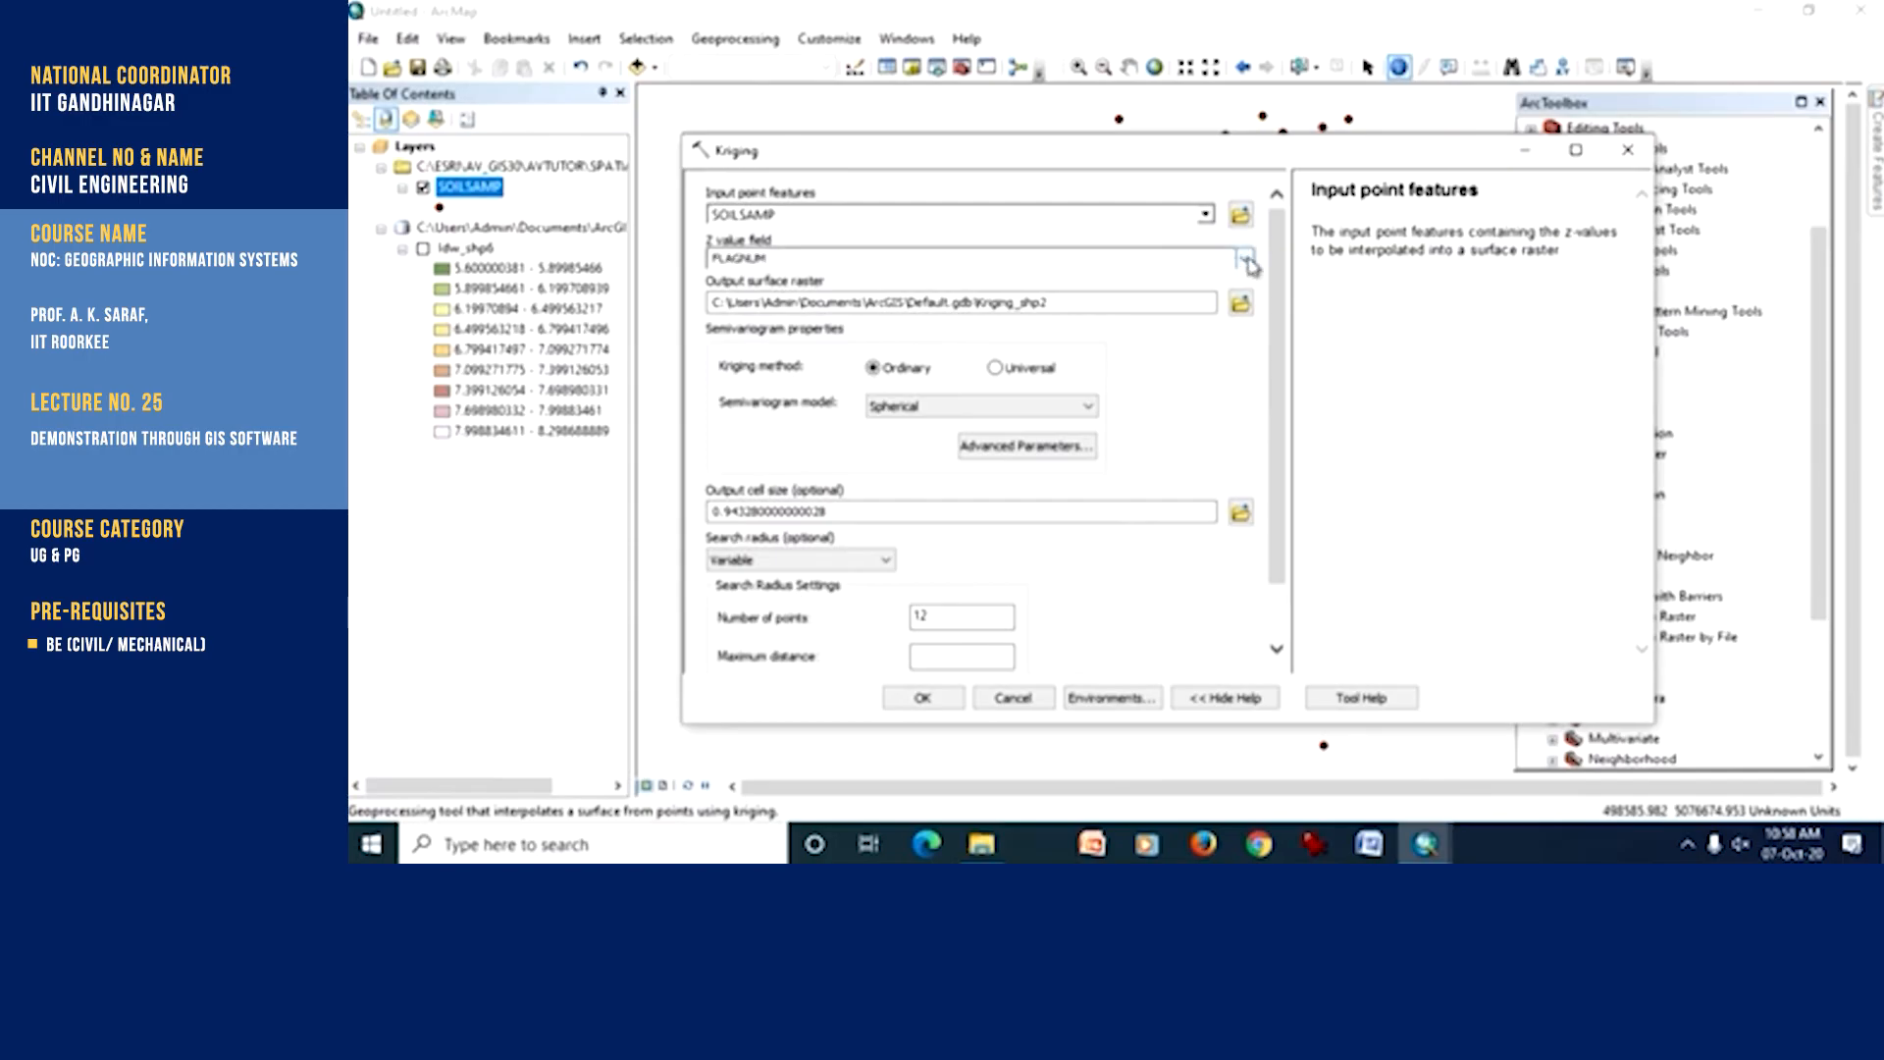
pyautogui.click(840, 324)
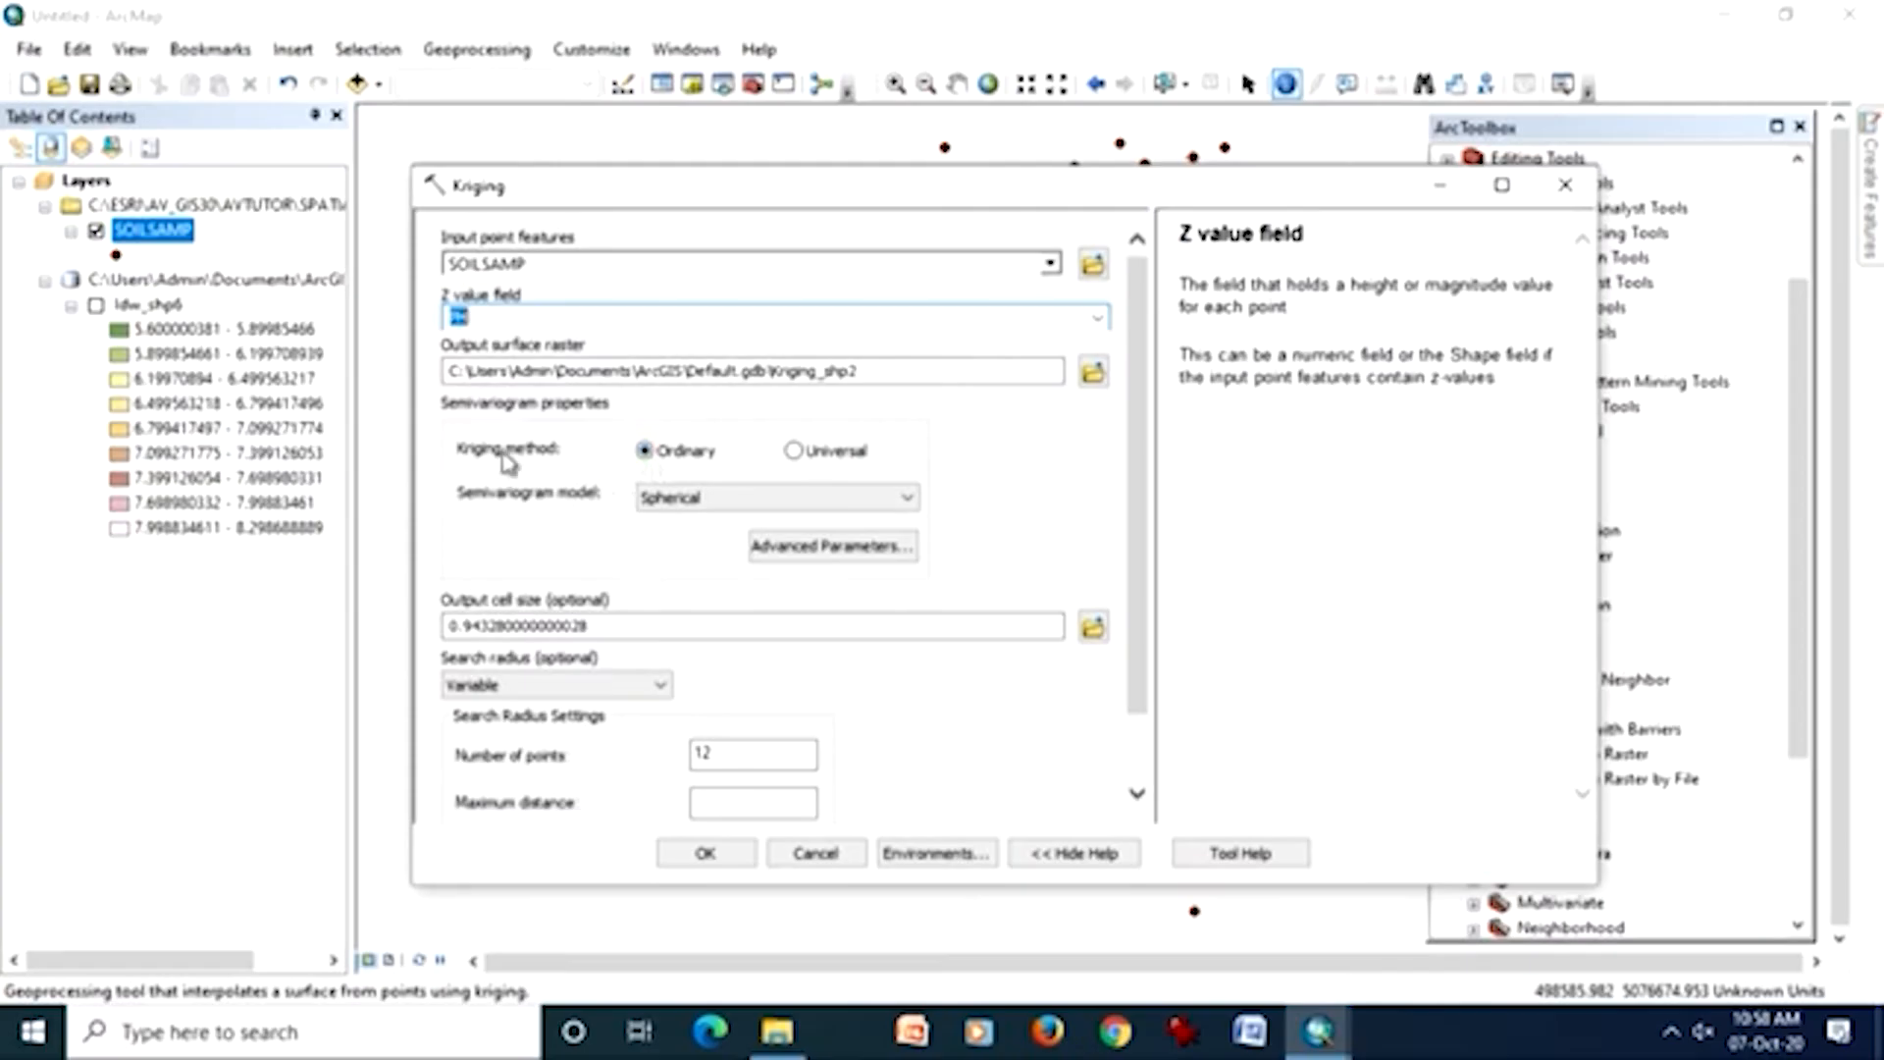
# - Compare the Universal kriging method, and set the method to Ordinary with the Spherical semivariogram model
pyautogui.click(796, 453)
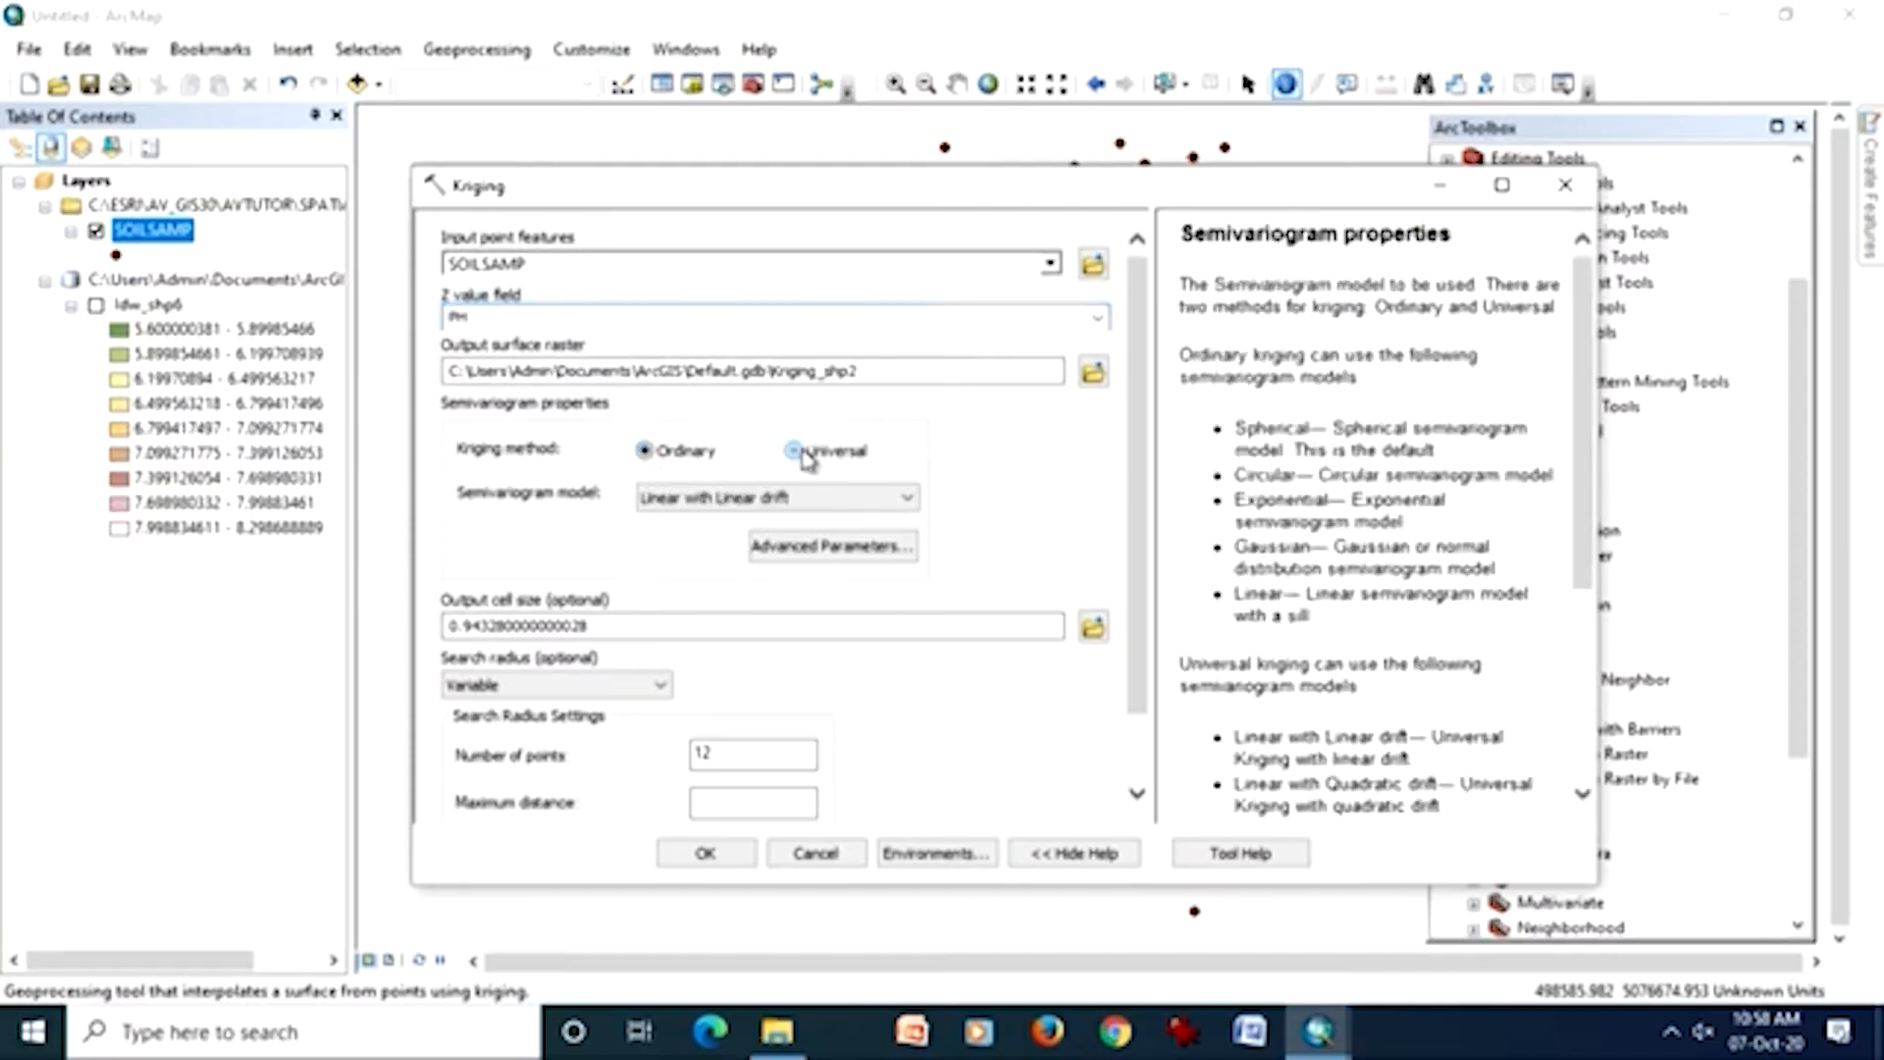
pyautogui.click(655, 460)
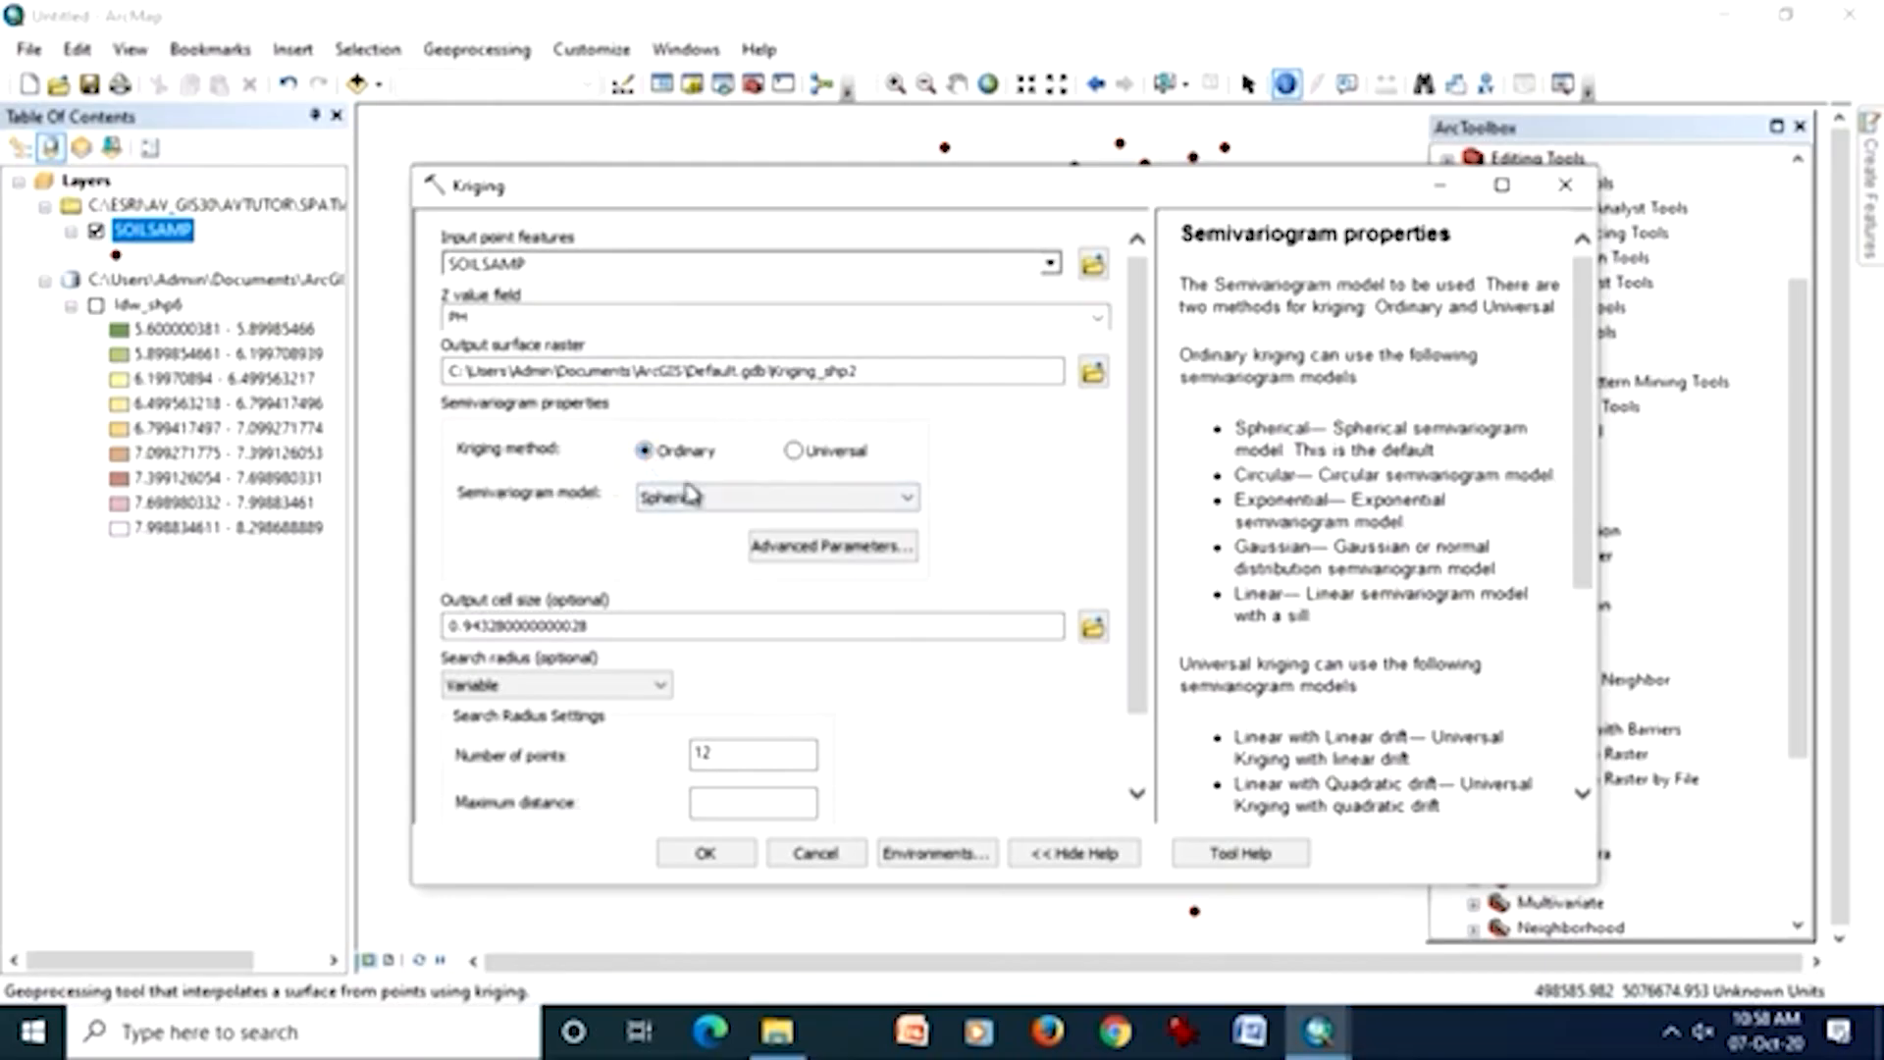
pyautogui.click(721, 500)
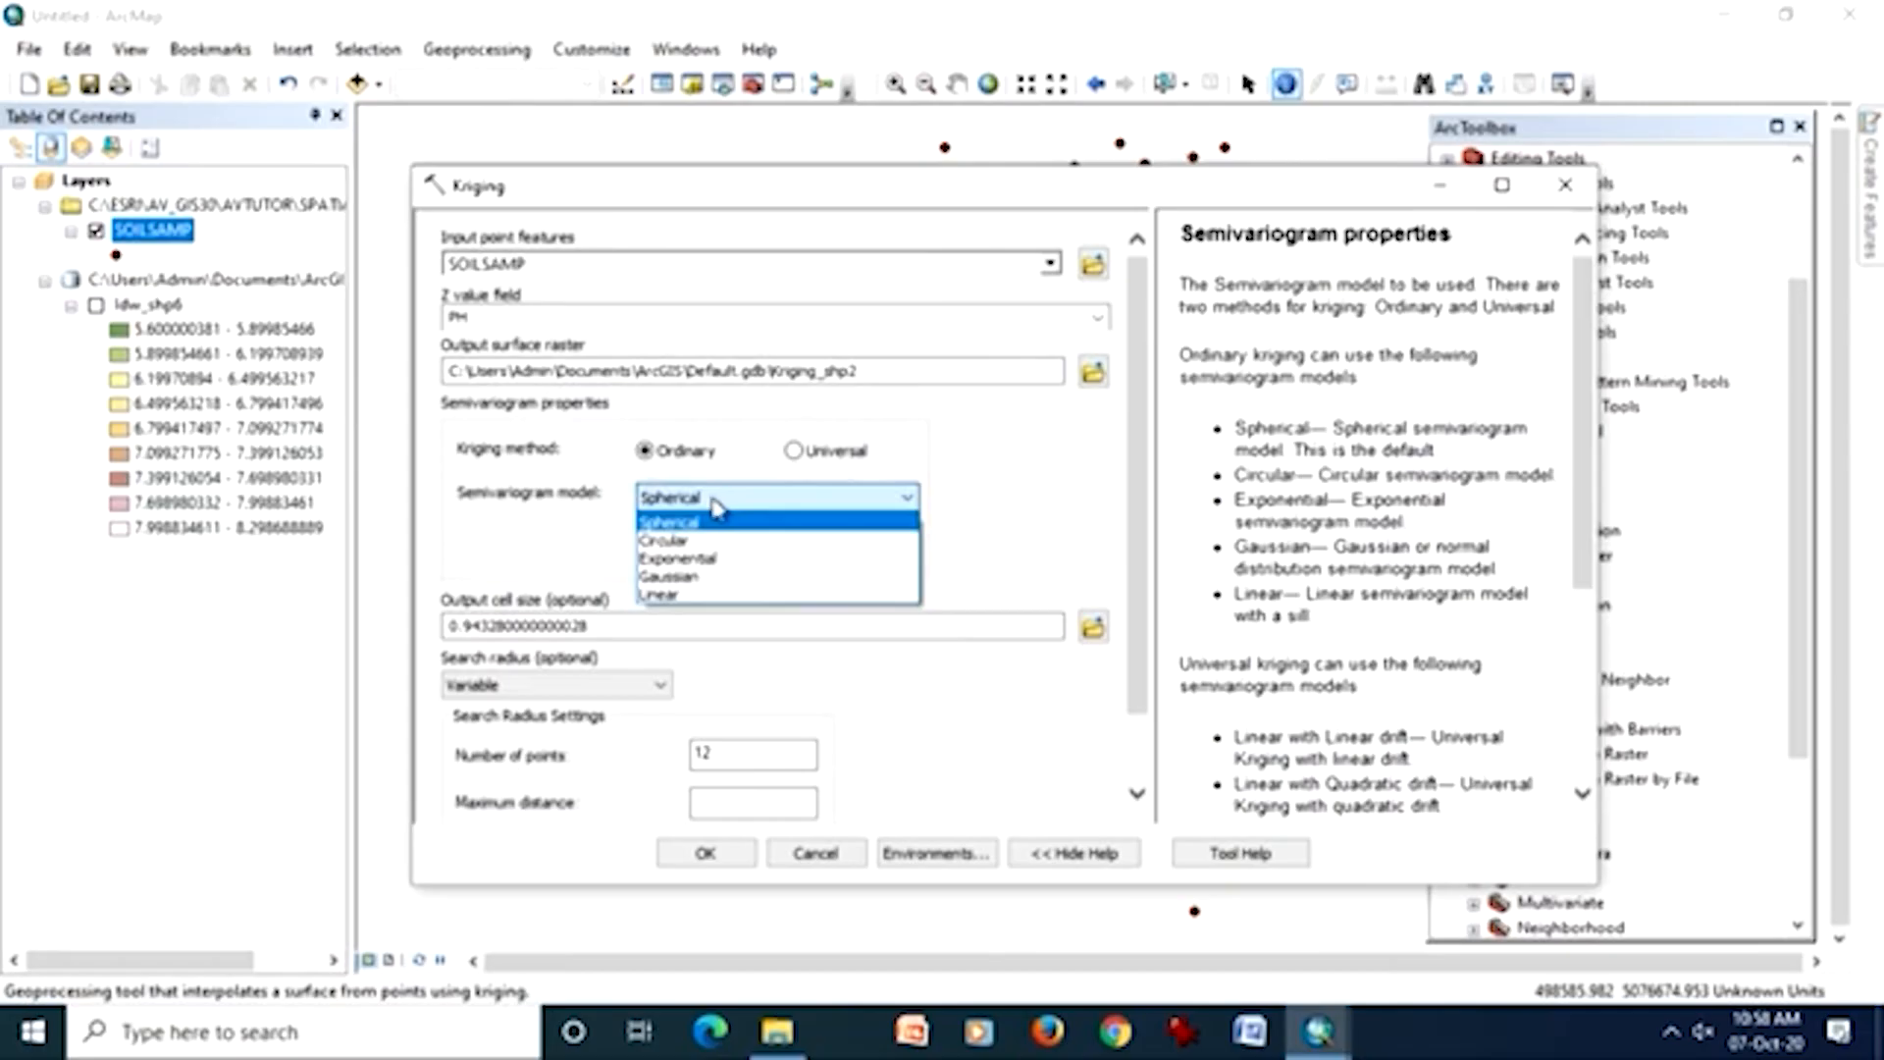
pyautogui.click(661, 521)
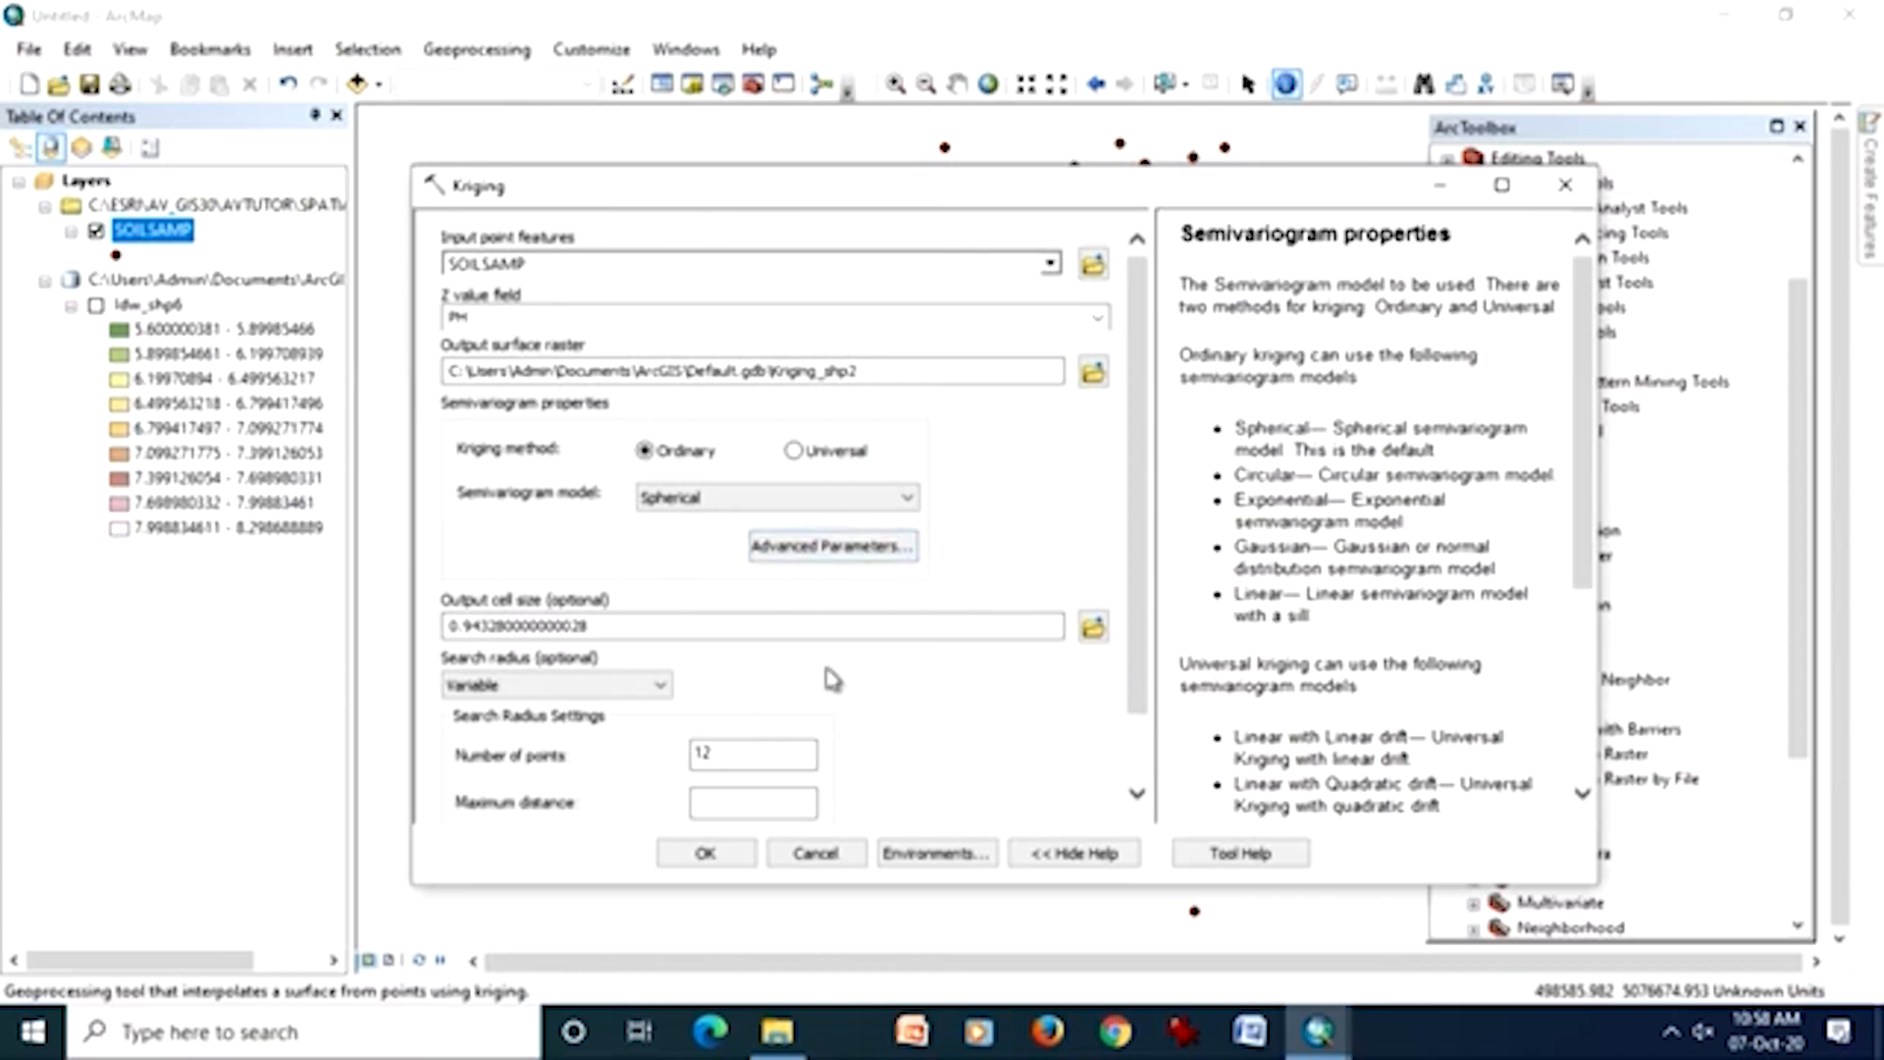
# - Check the output cell size and variance raster options, and run the Ordinary Spherical Kriging without a variance raster
pyautogui.click(702, 631)
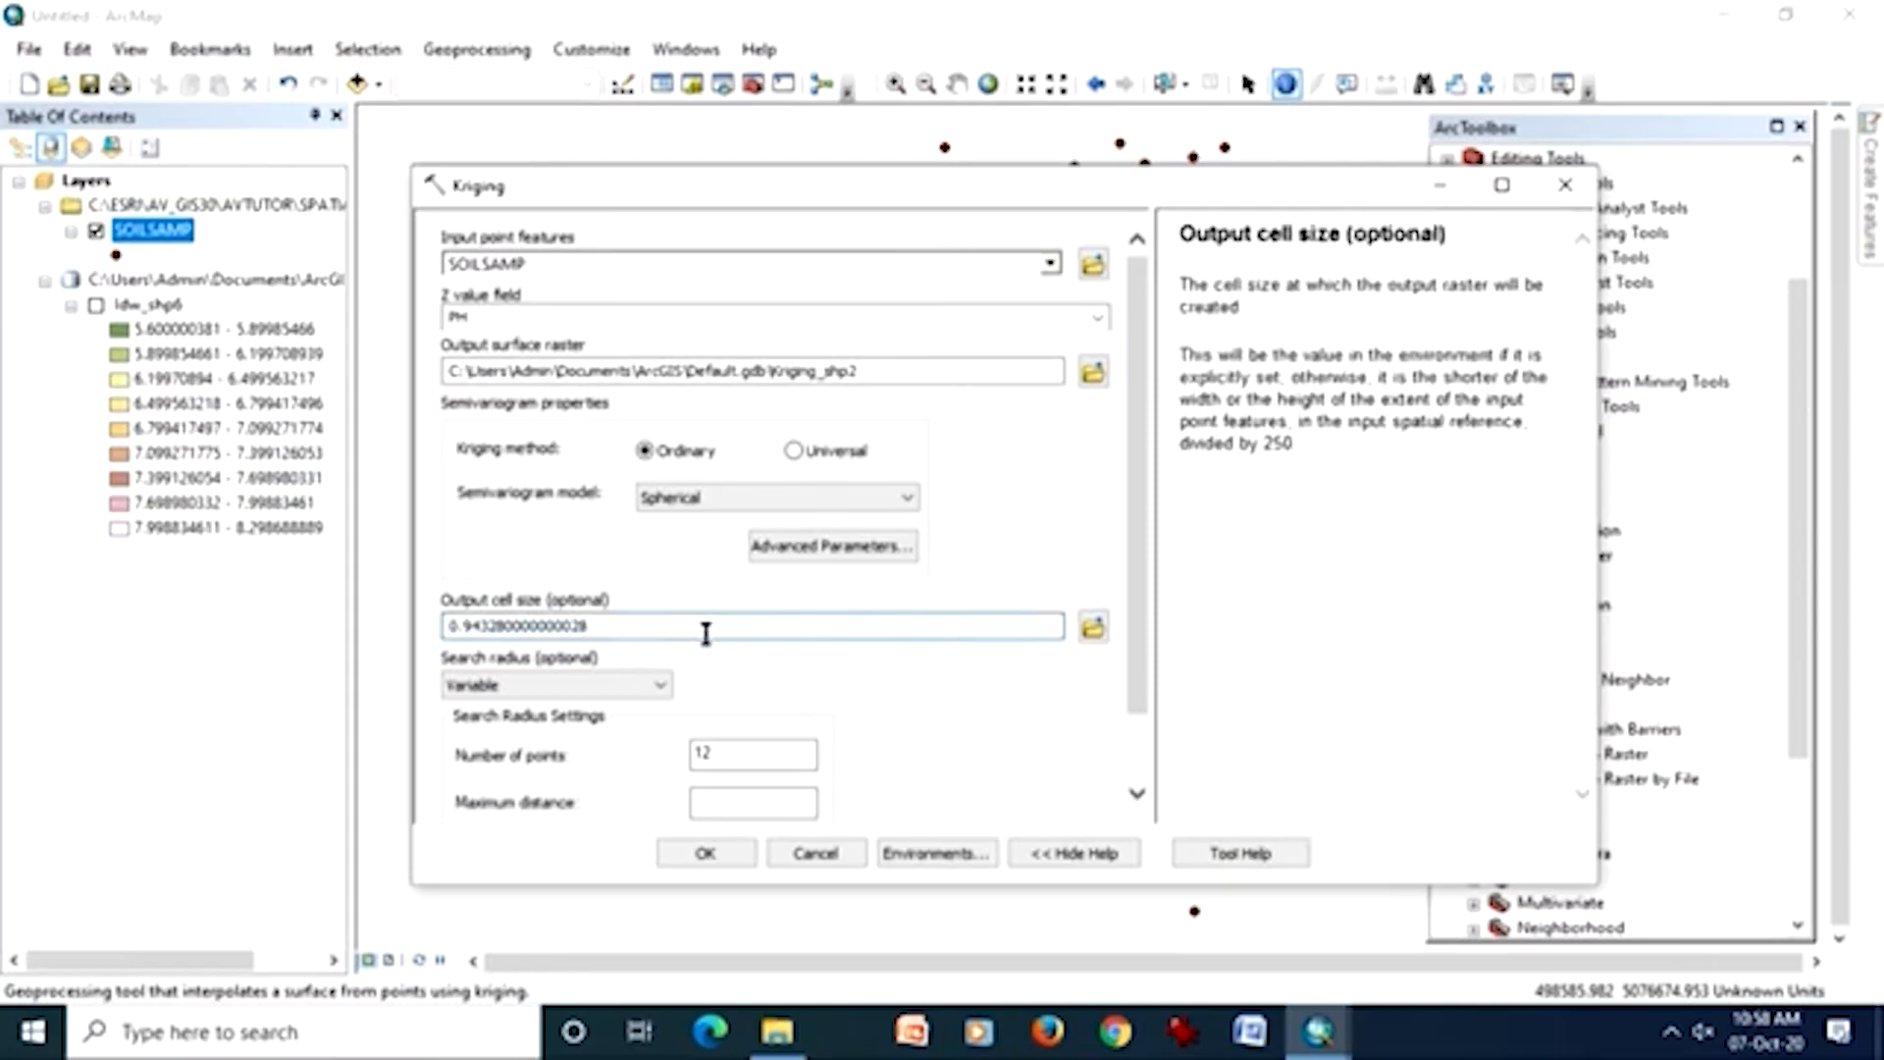
pyautogui.scroll(-2, 712, 638)
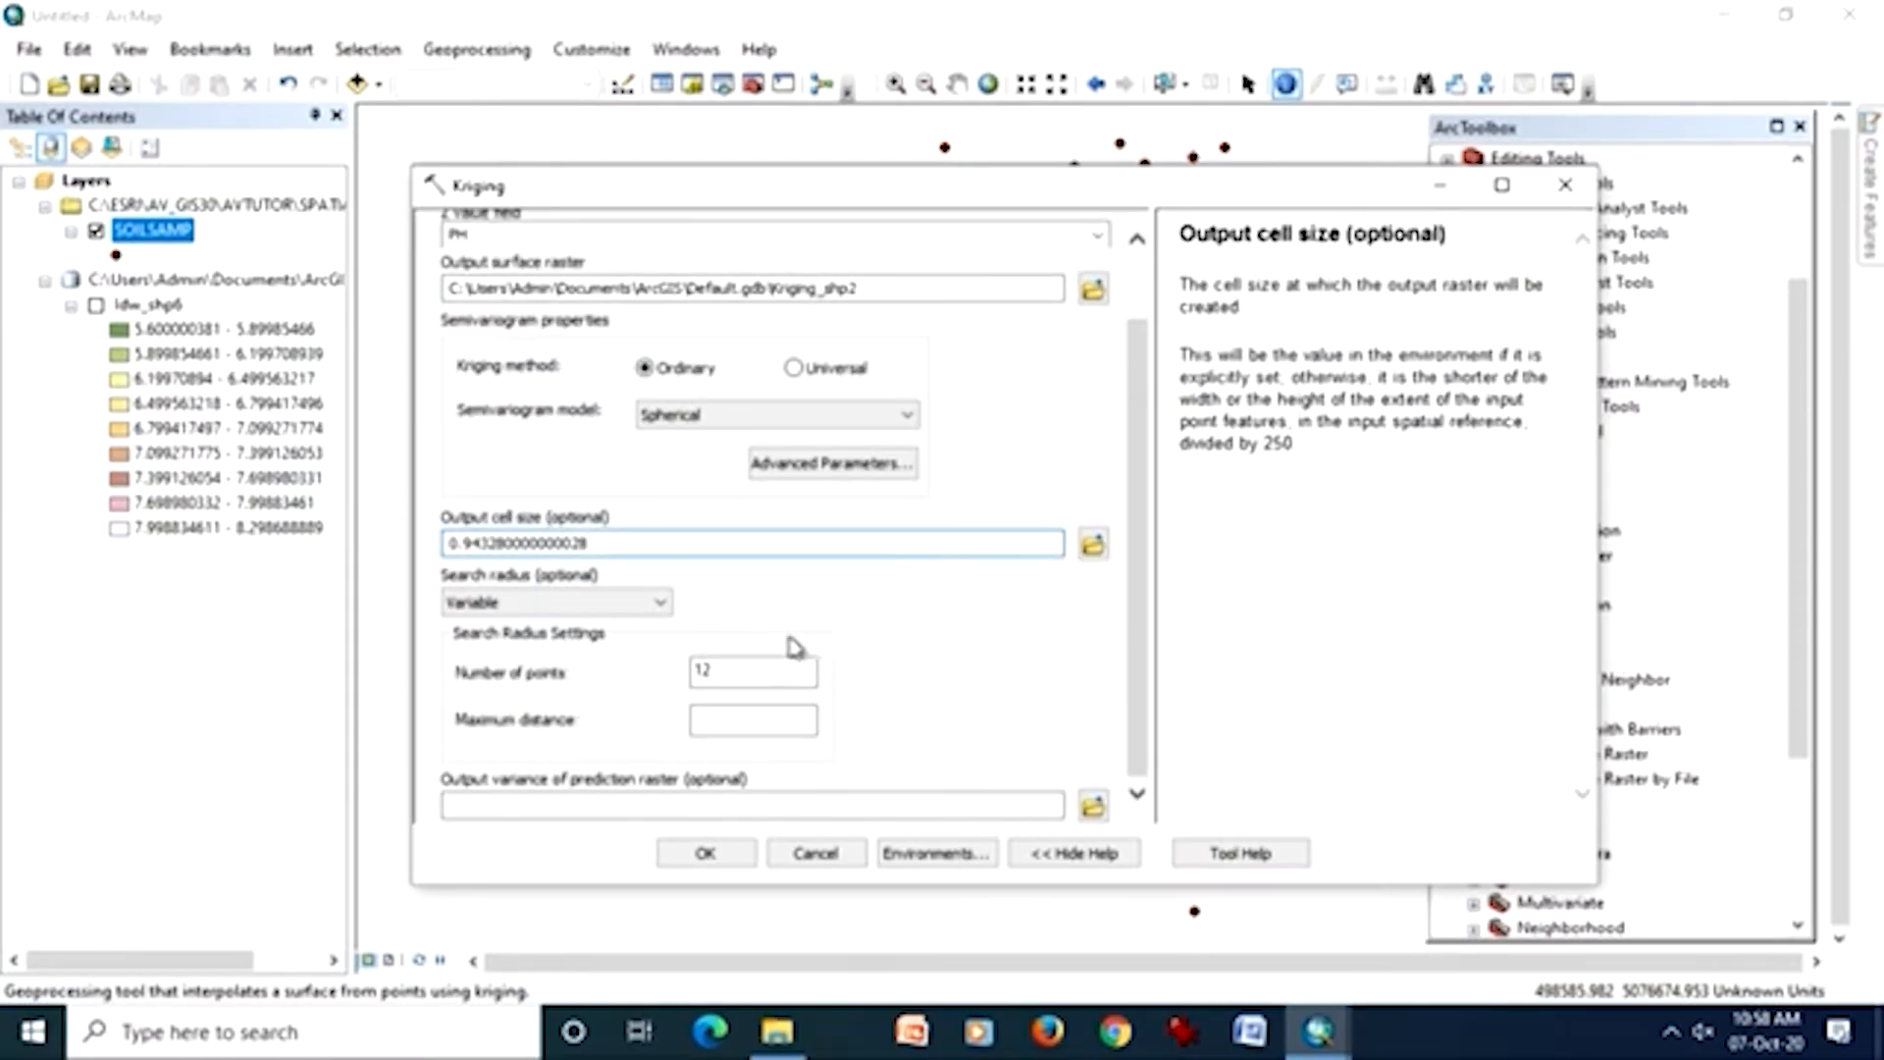
pyautogui.click(689, 803)
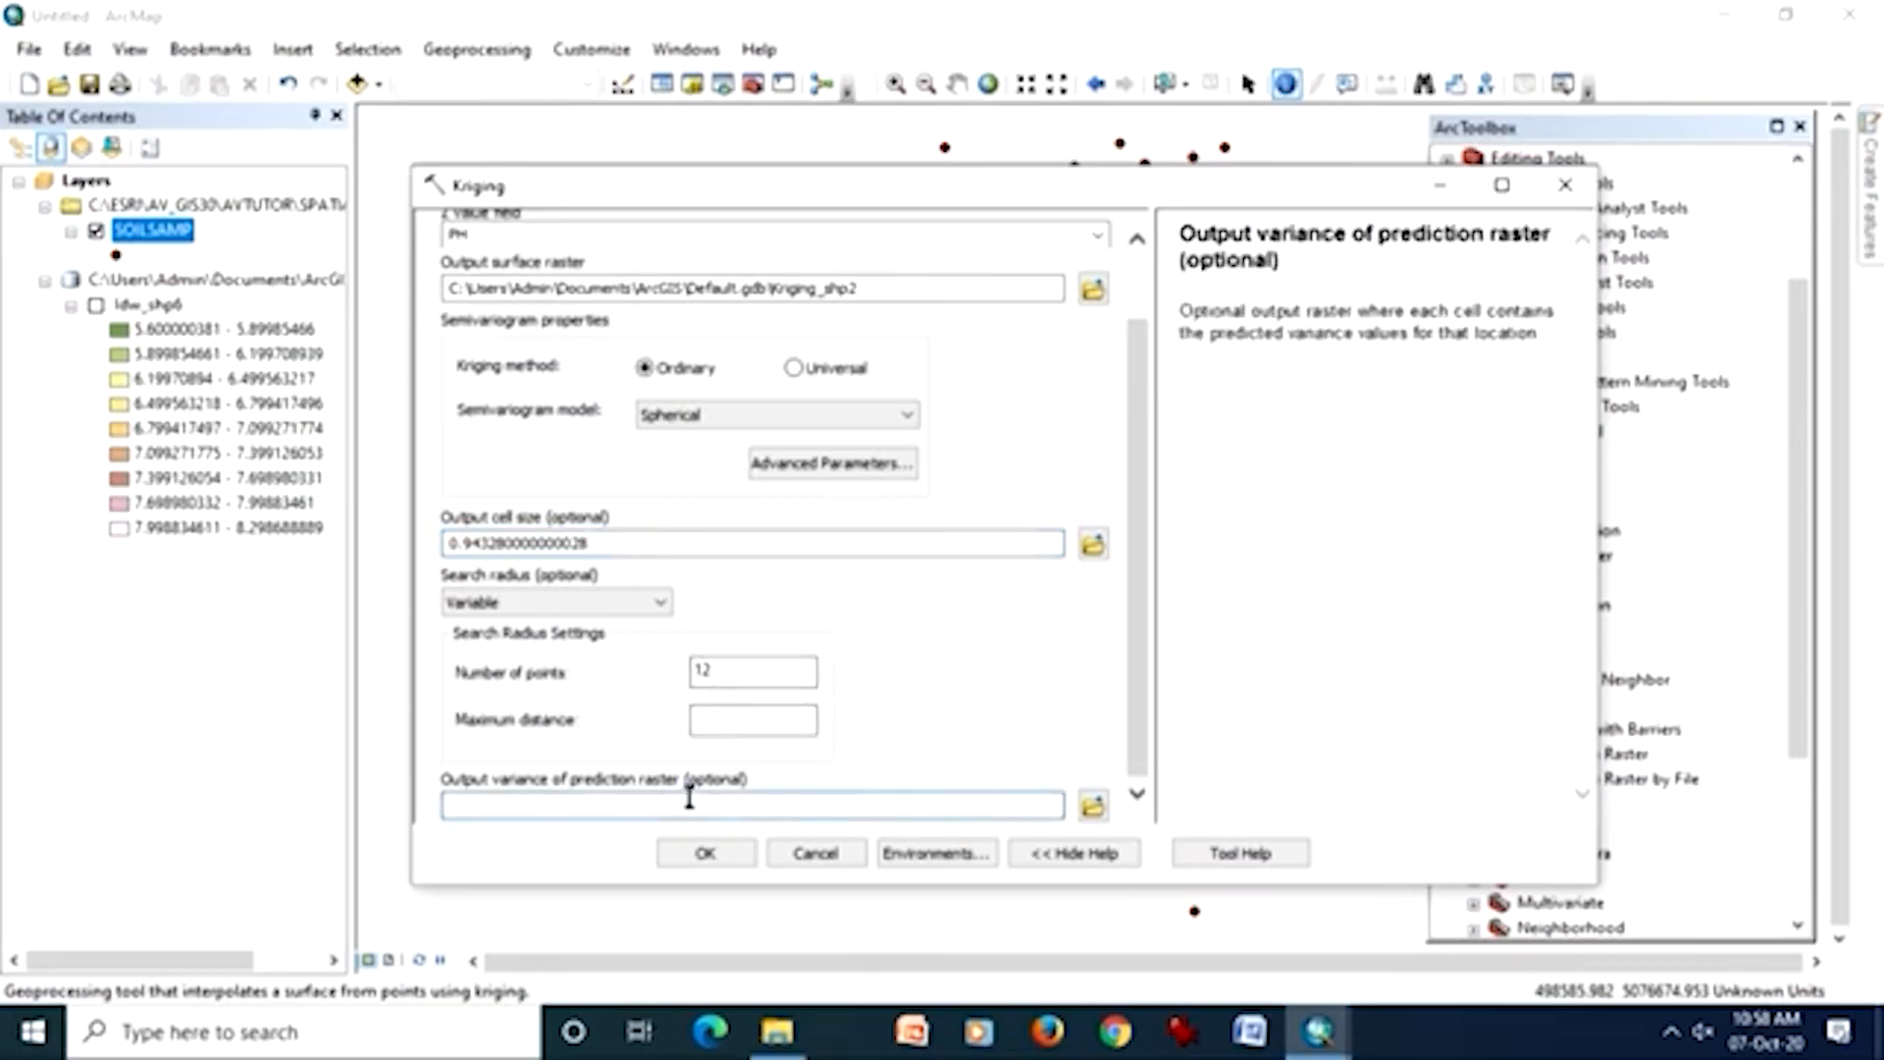
pyautogui.scroll(2, 904, 713)
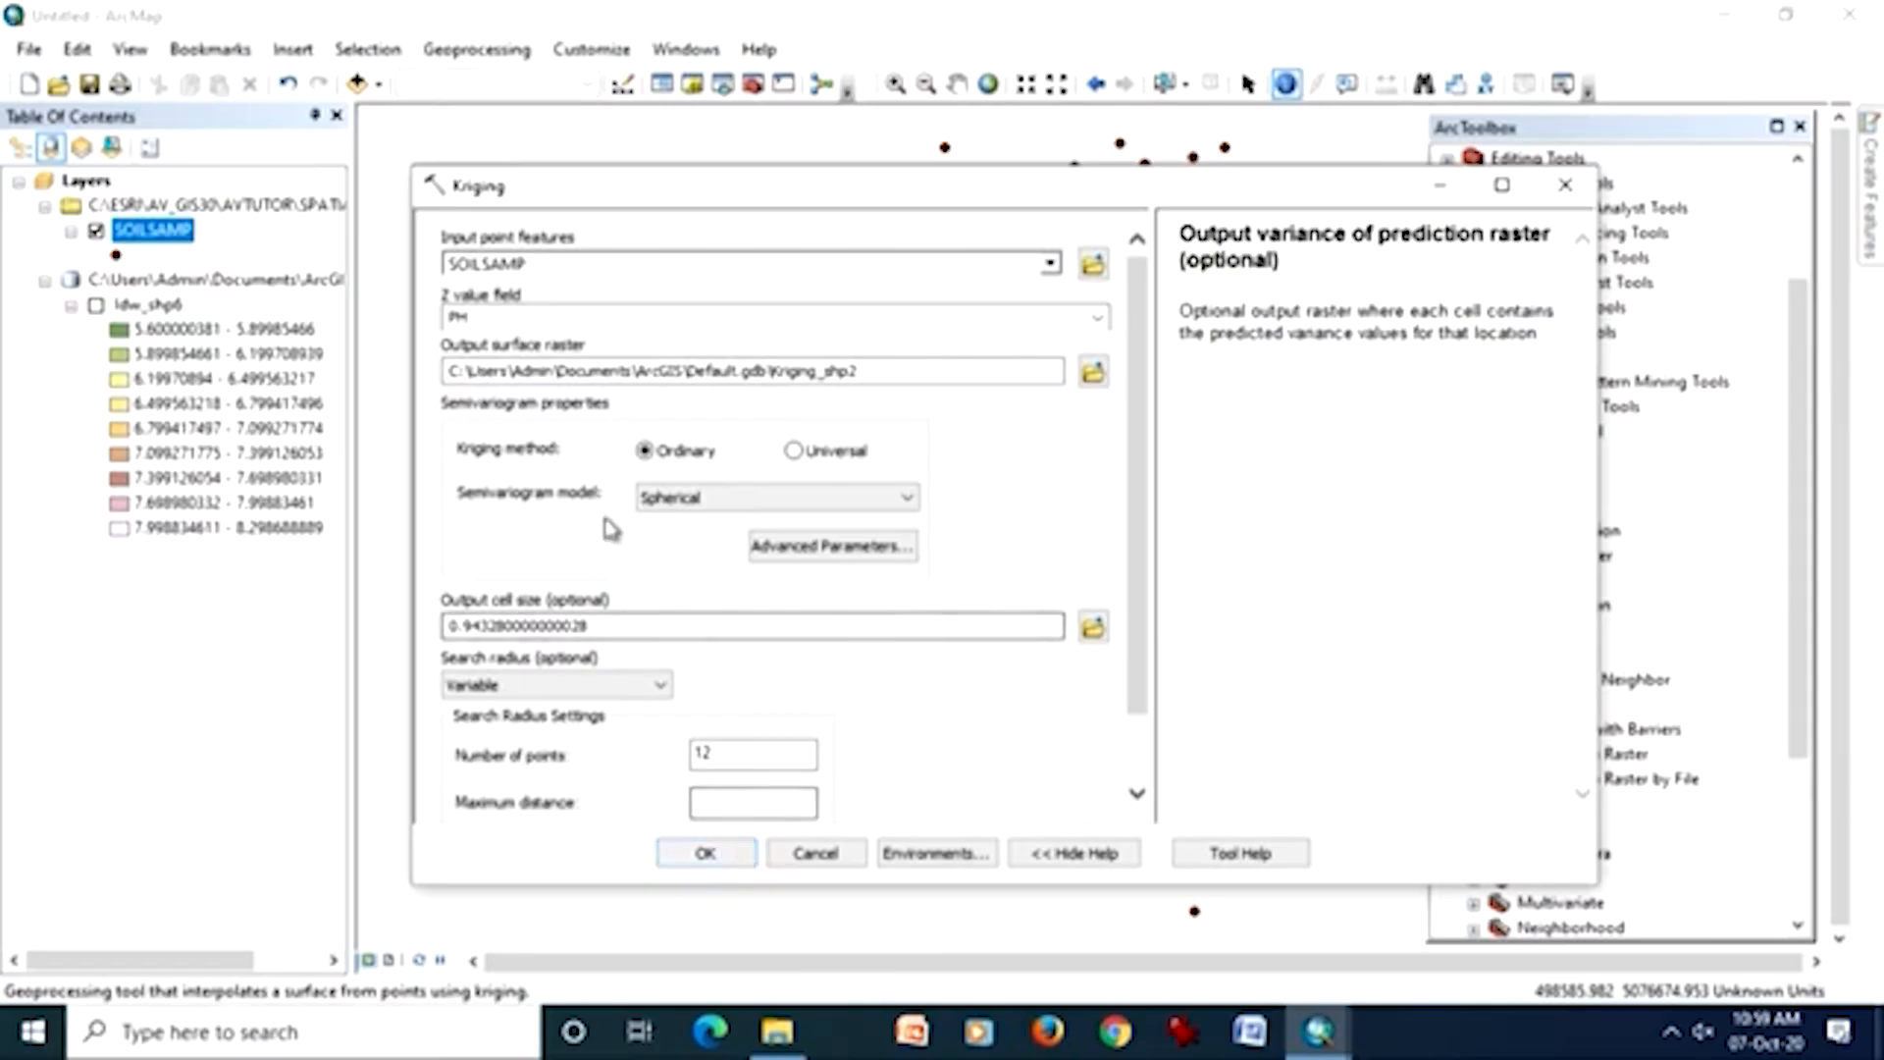
pyautogui.click(707, 854)
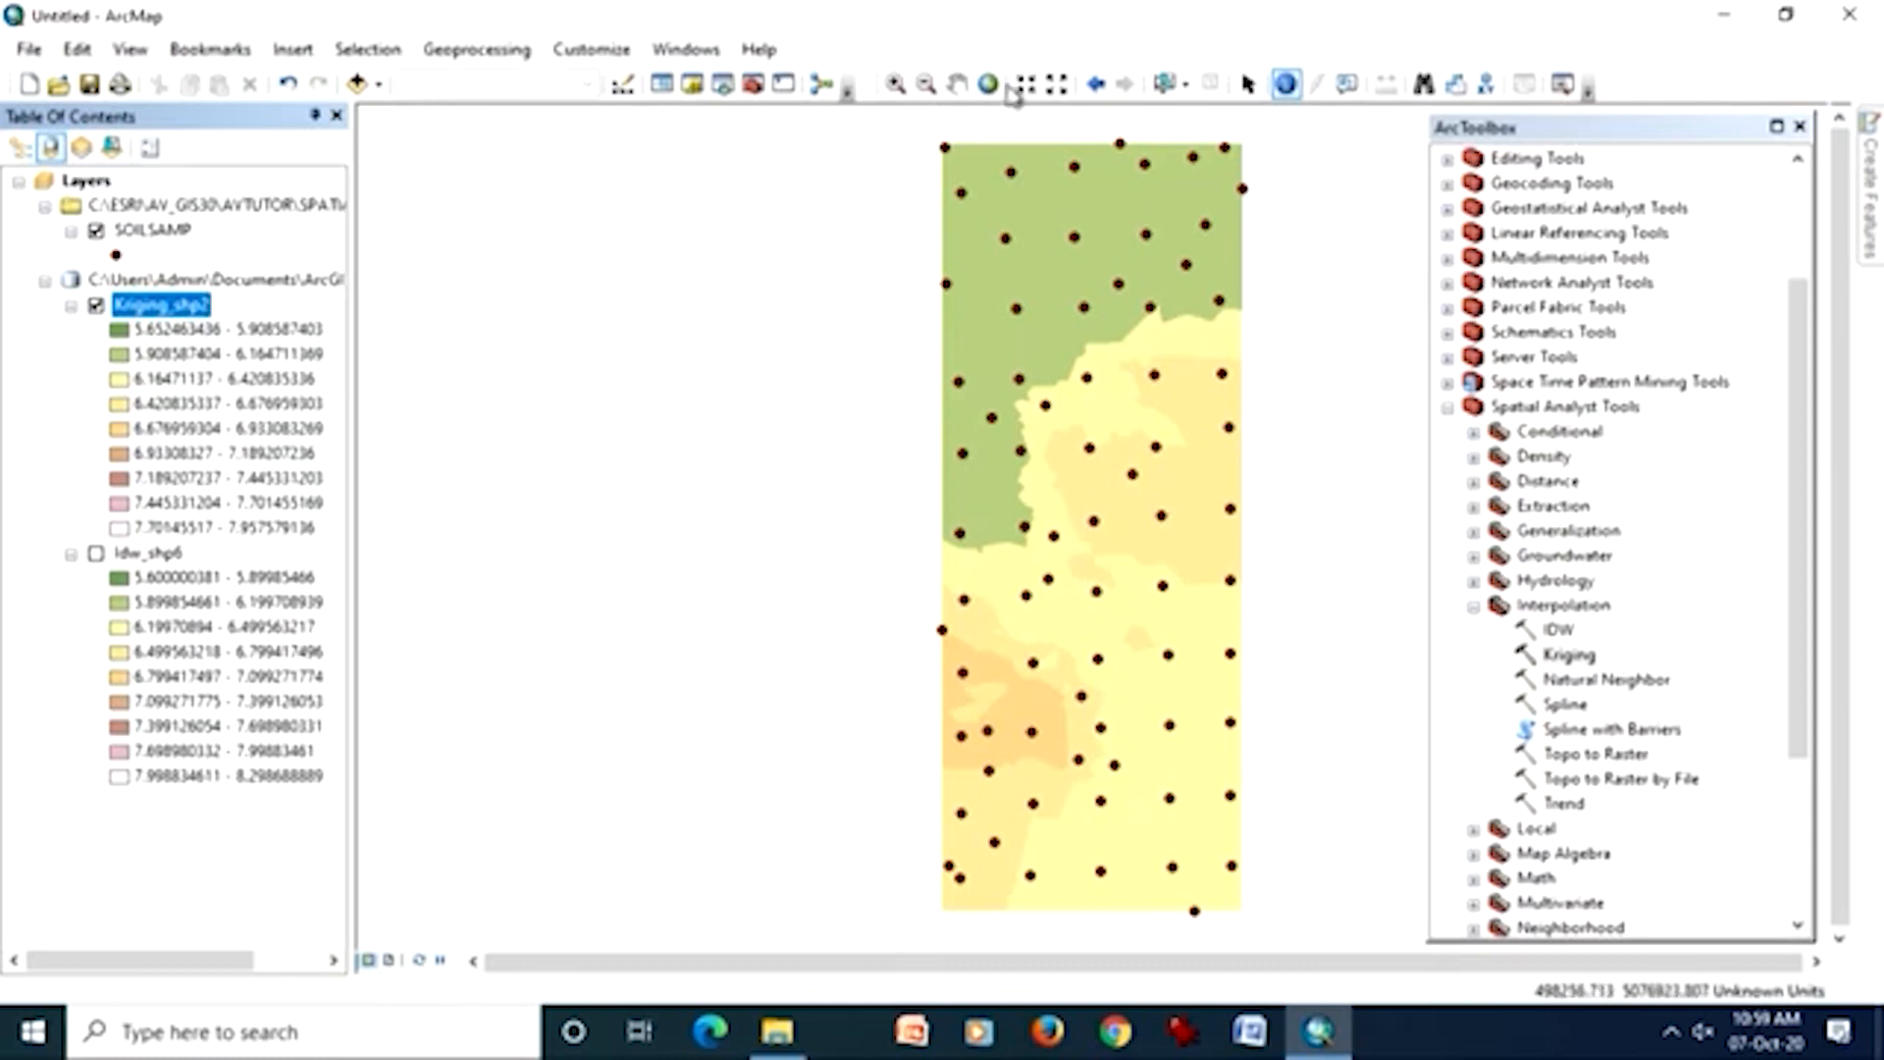
# - Identify the Kriging_shp2 values at the sample point east of the green area's southern end and at a nearby unsampled cell, and close the results
pyautogui.click(895, 85)
pyautogui.moveTo(993, 512); pyautogui.dragTo(1099, 613)
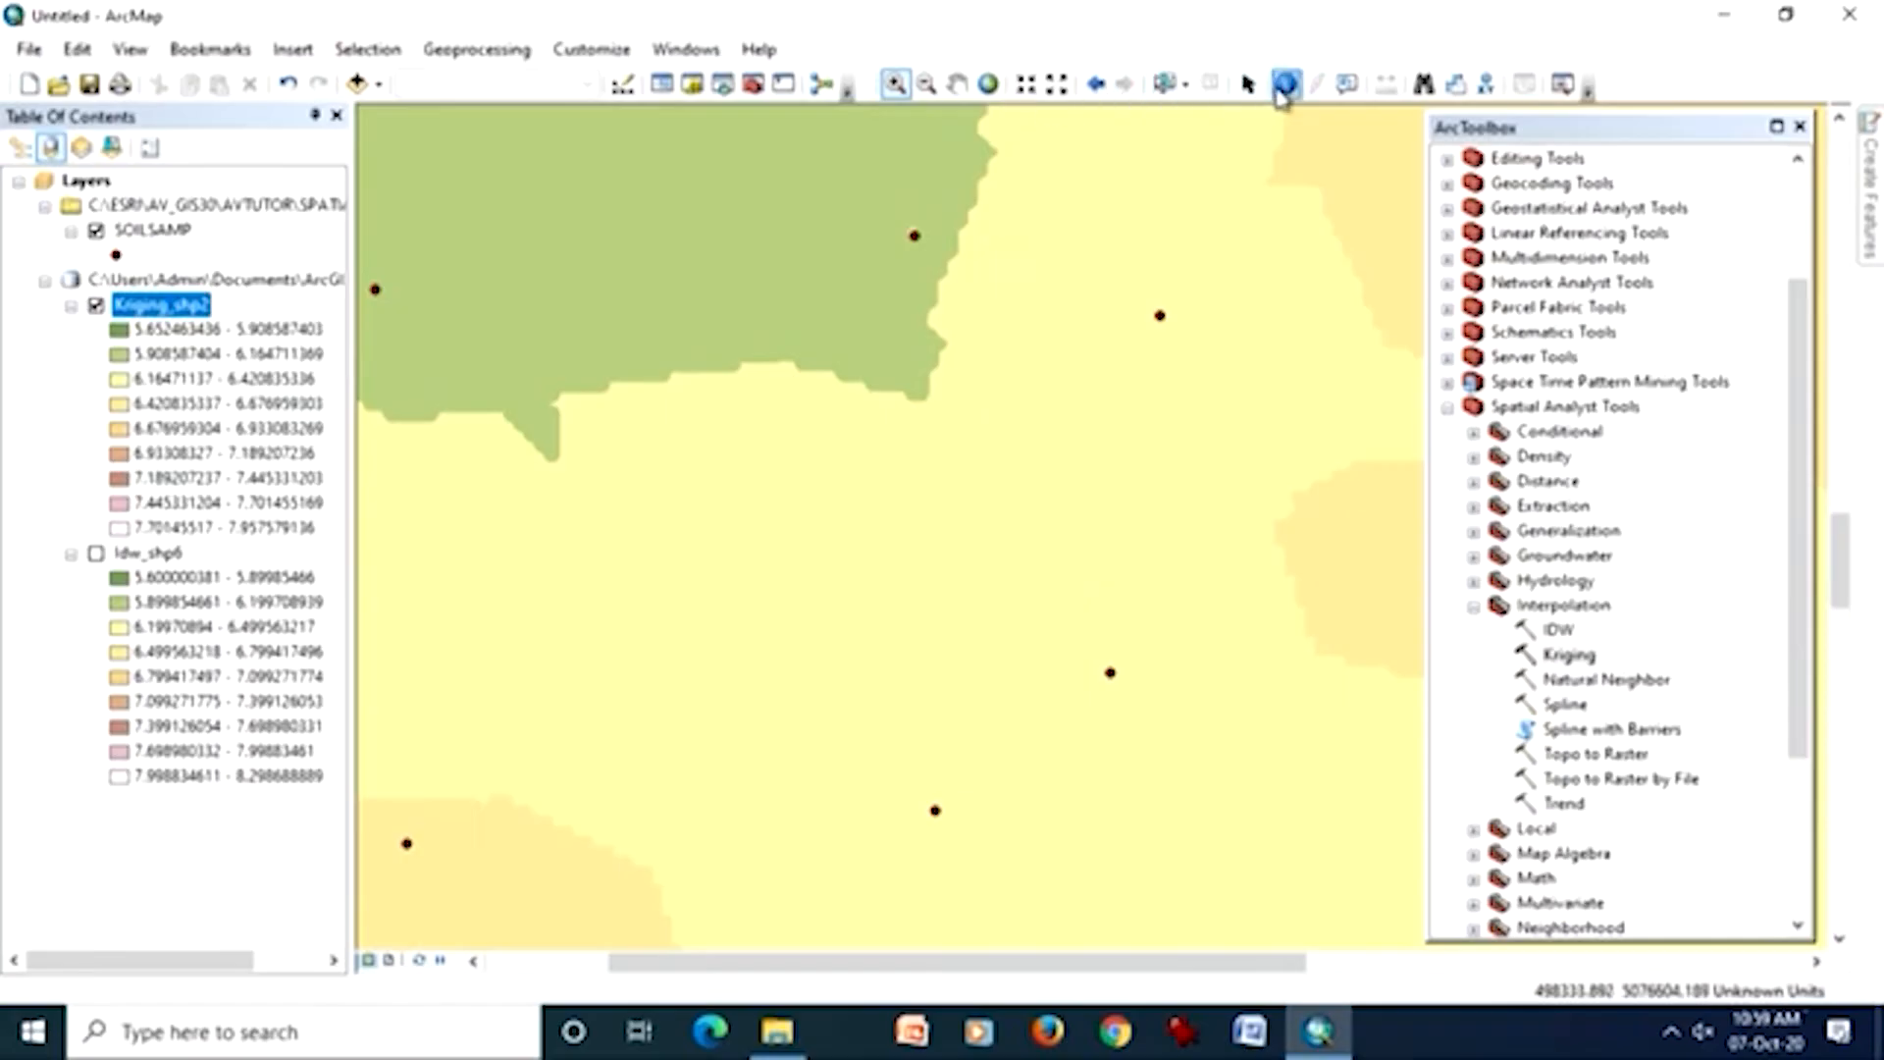
pyautogui.click(1286, 84)
pyautogui.click(1160, 317)
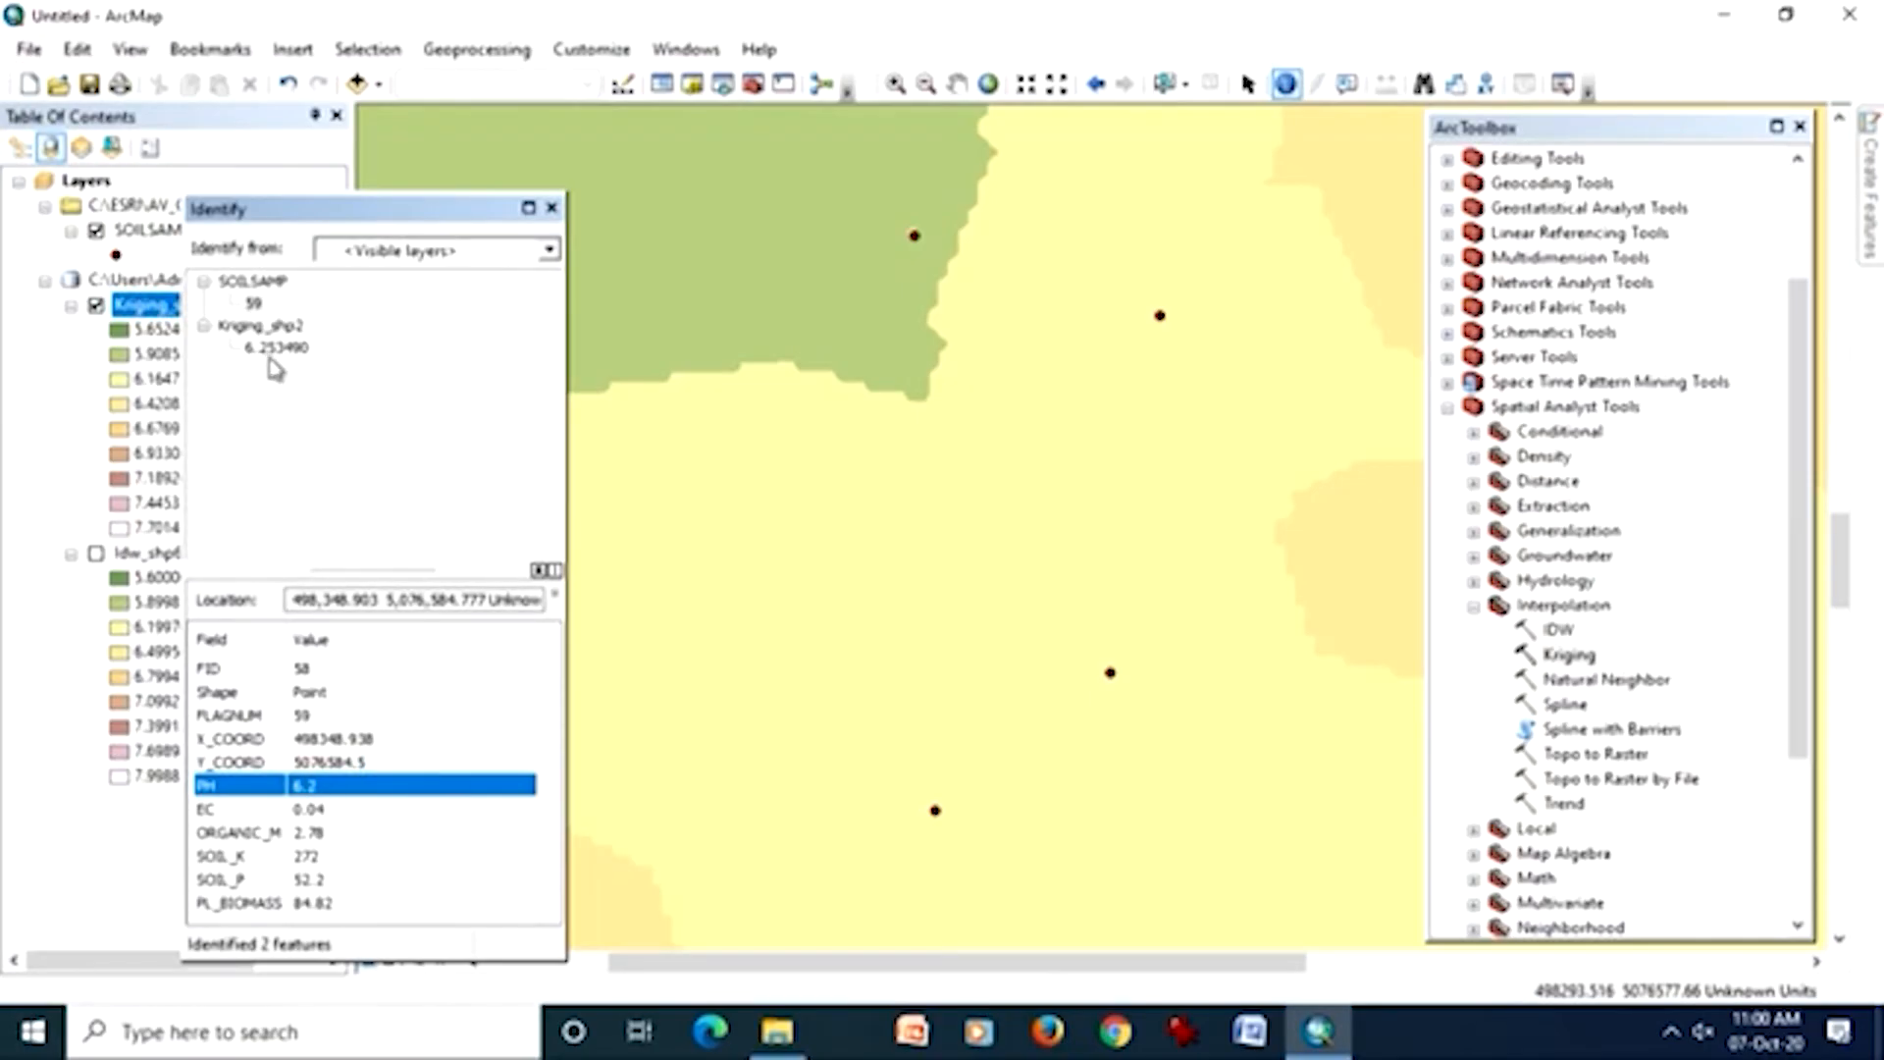
pyautogui.click(552, 208)
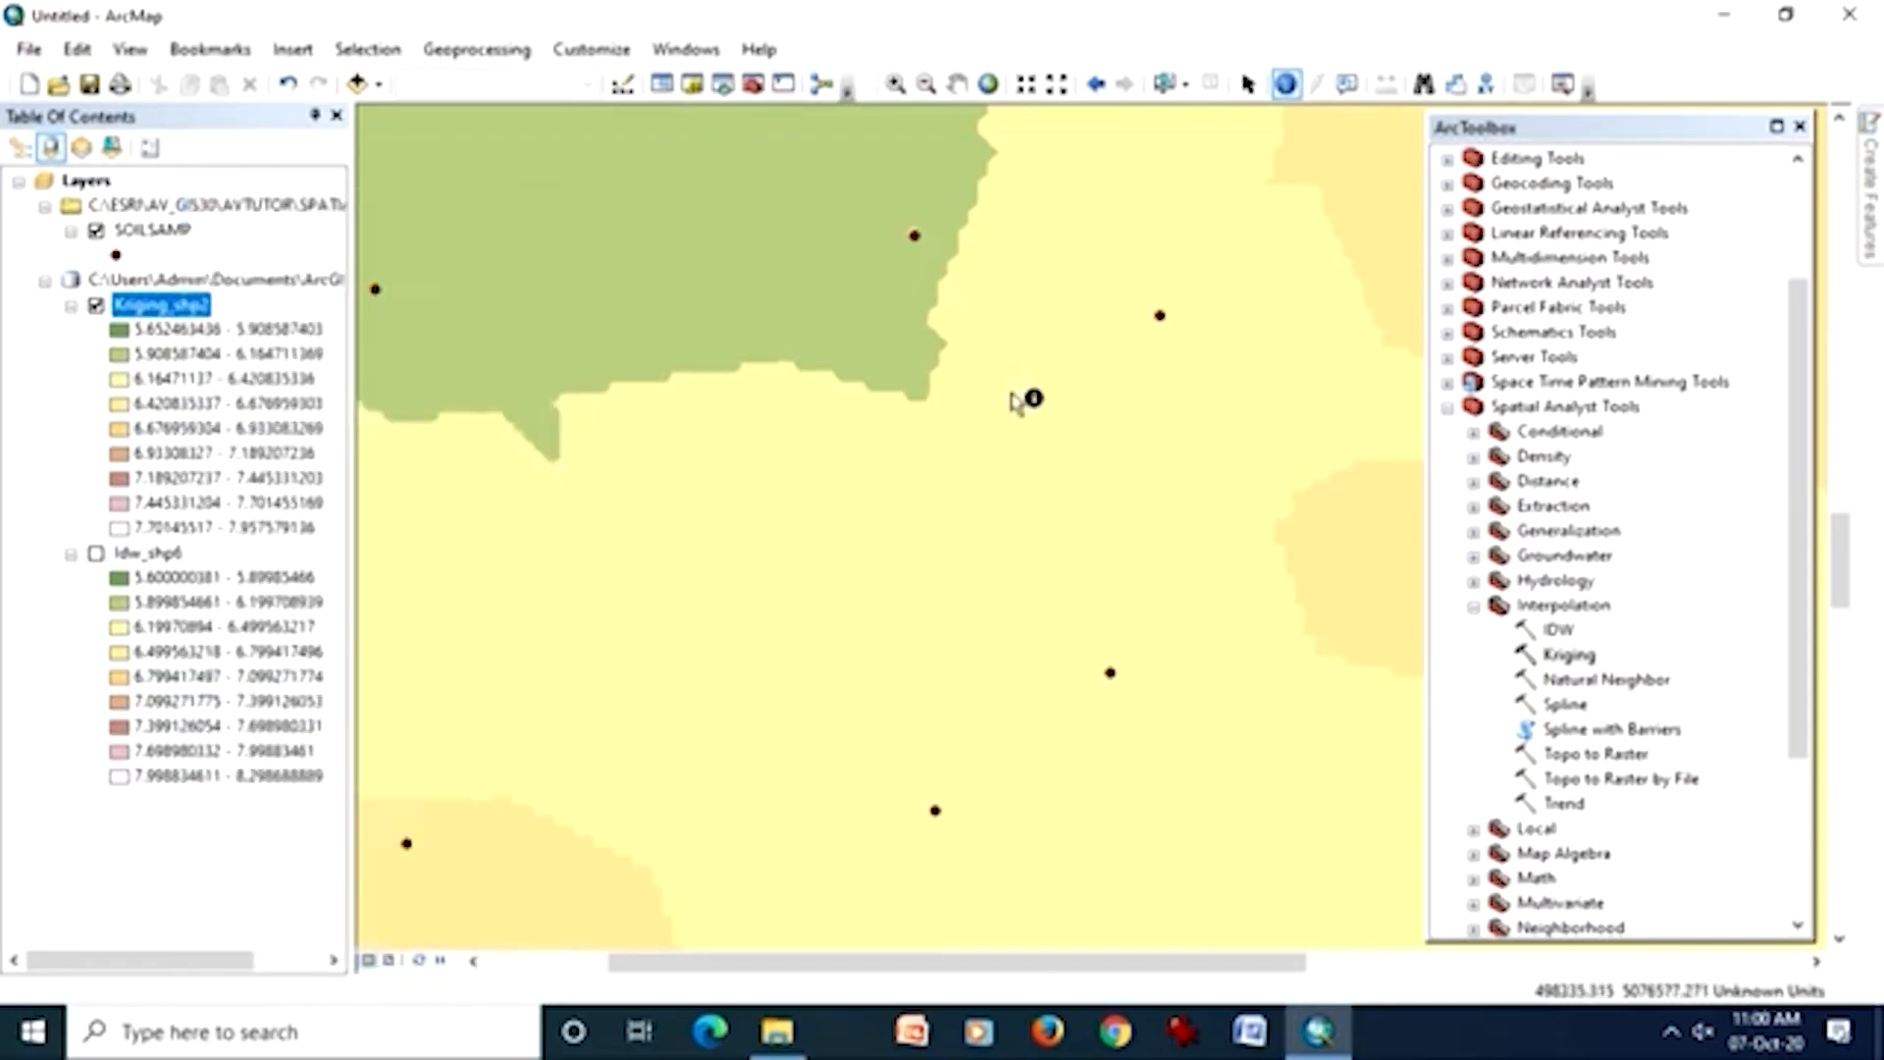
pyautogui.click(1009, 397)
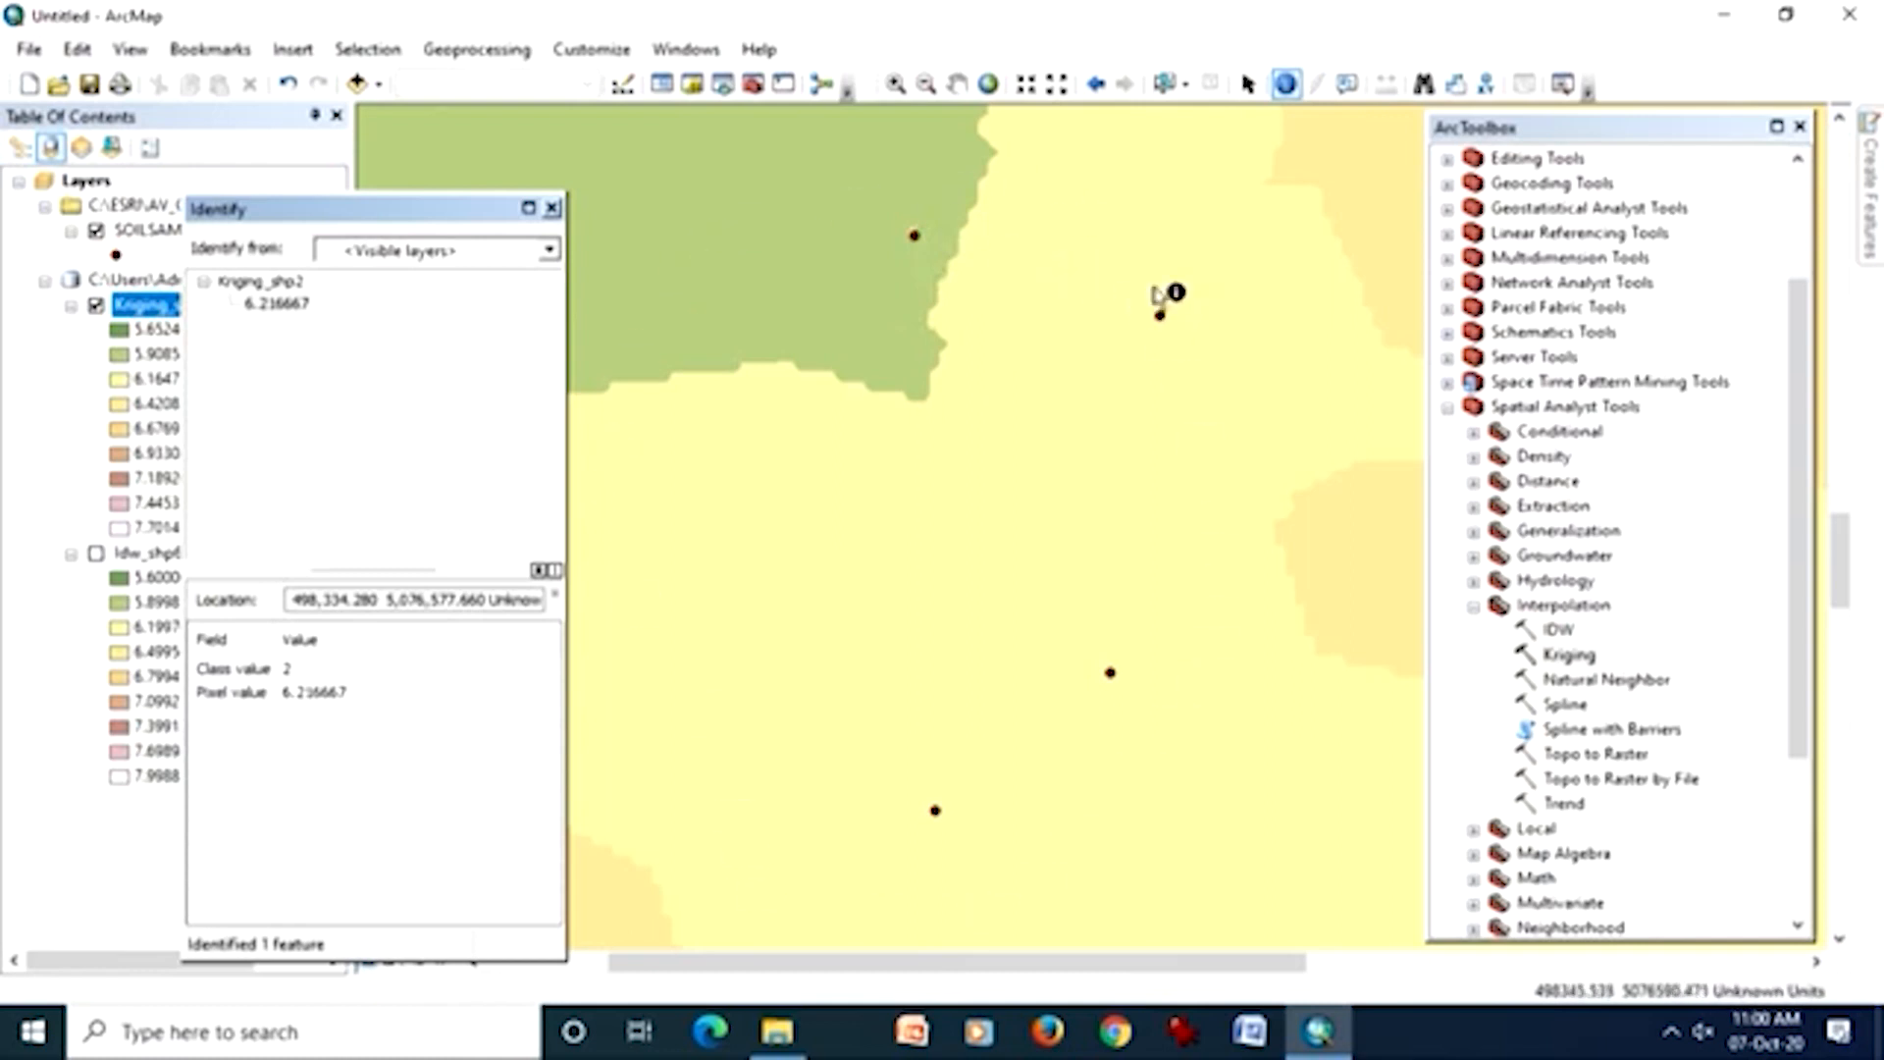
pyautogui.click(553, 208)
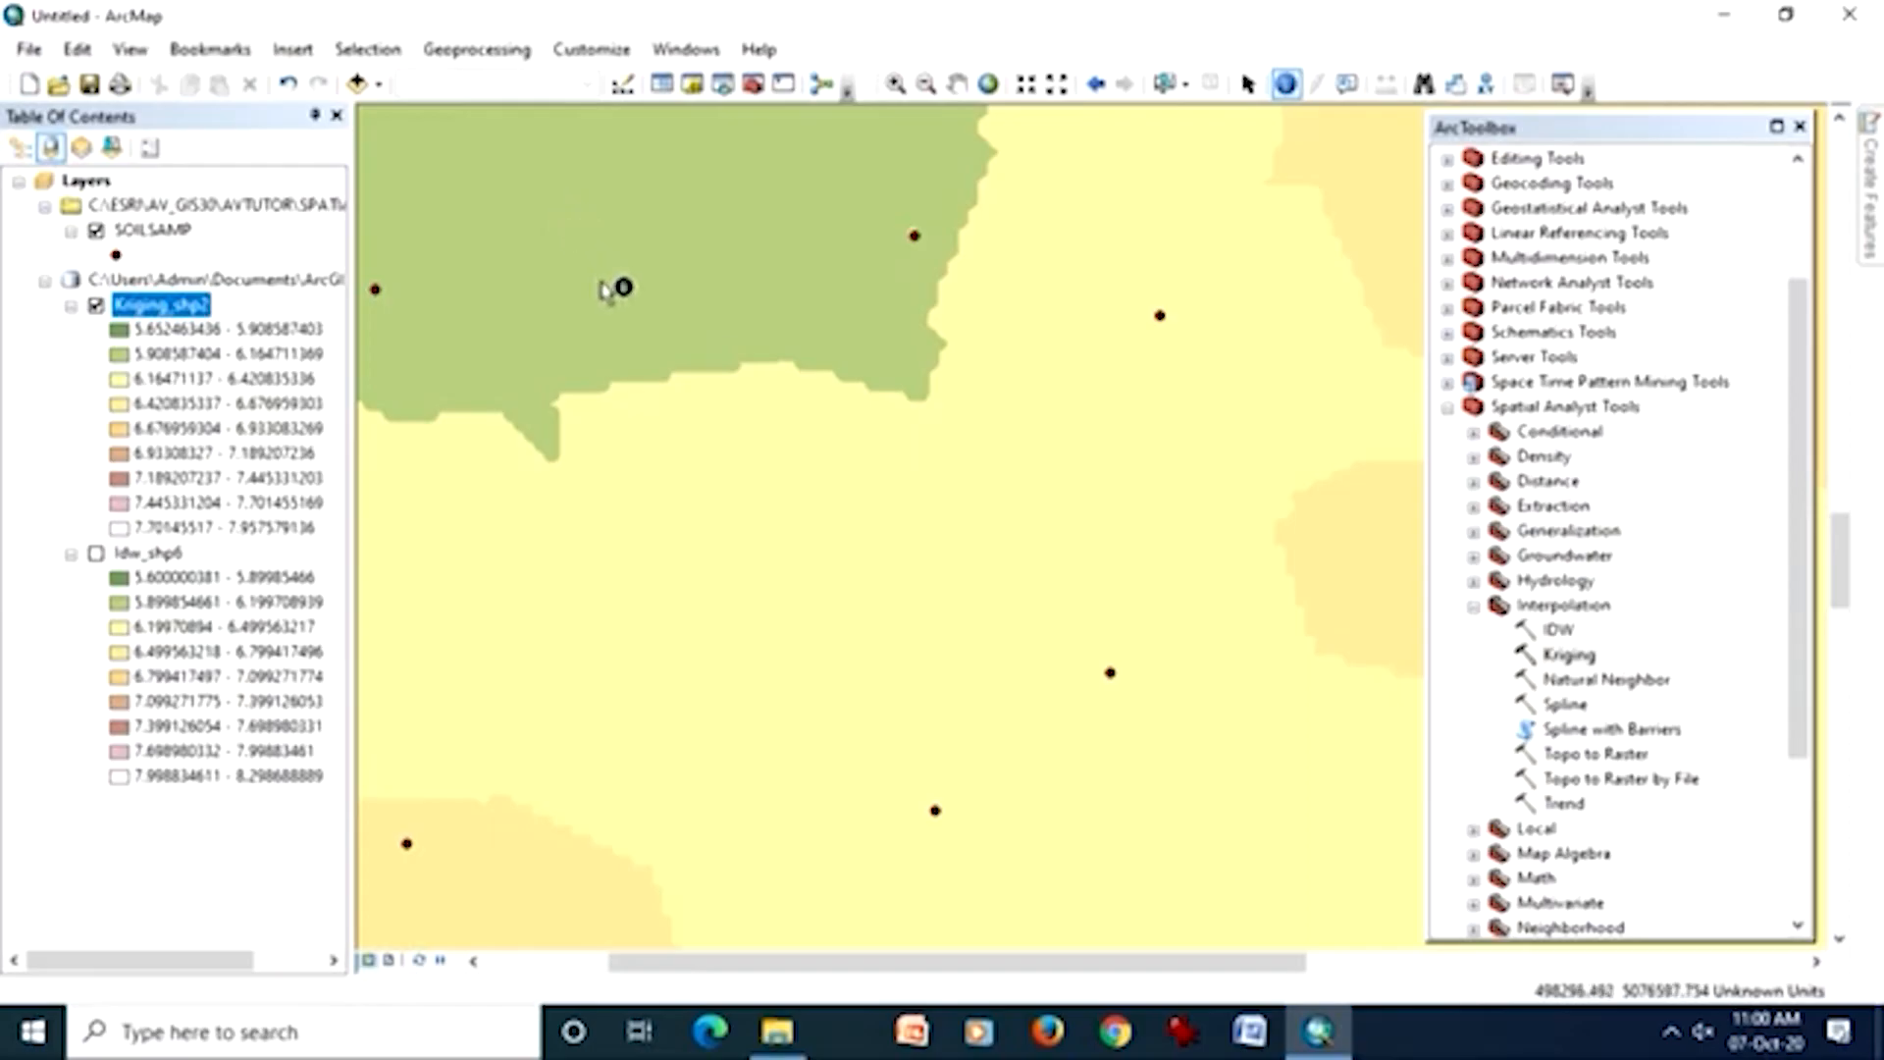
# - Start another Kriging interpolation with SOILSAMP as the input point features and PH as the Z value field
pyautogui.doubleClick(1569, 654)
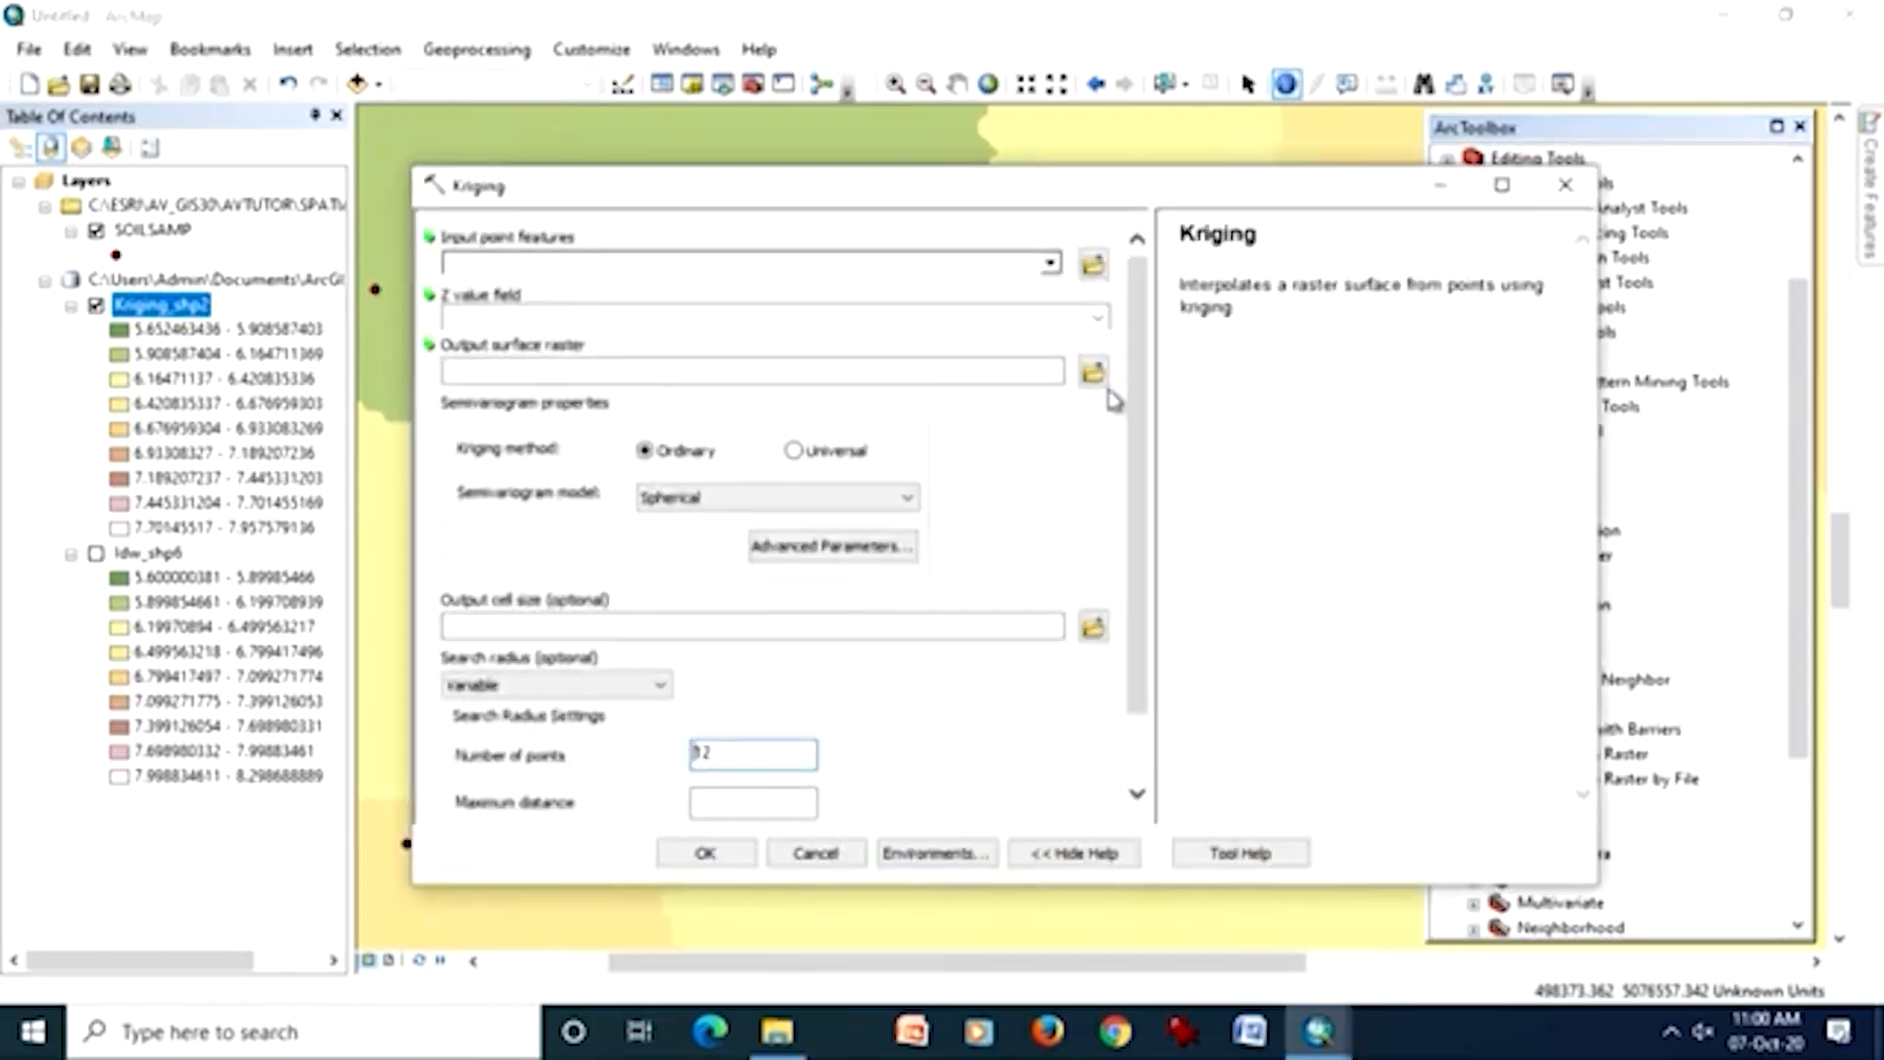
pyautogui.click(1049, 263)
pyautogui.click(569, 300)
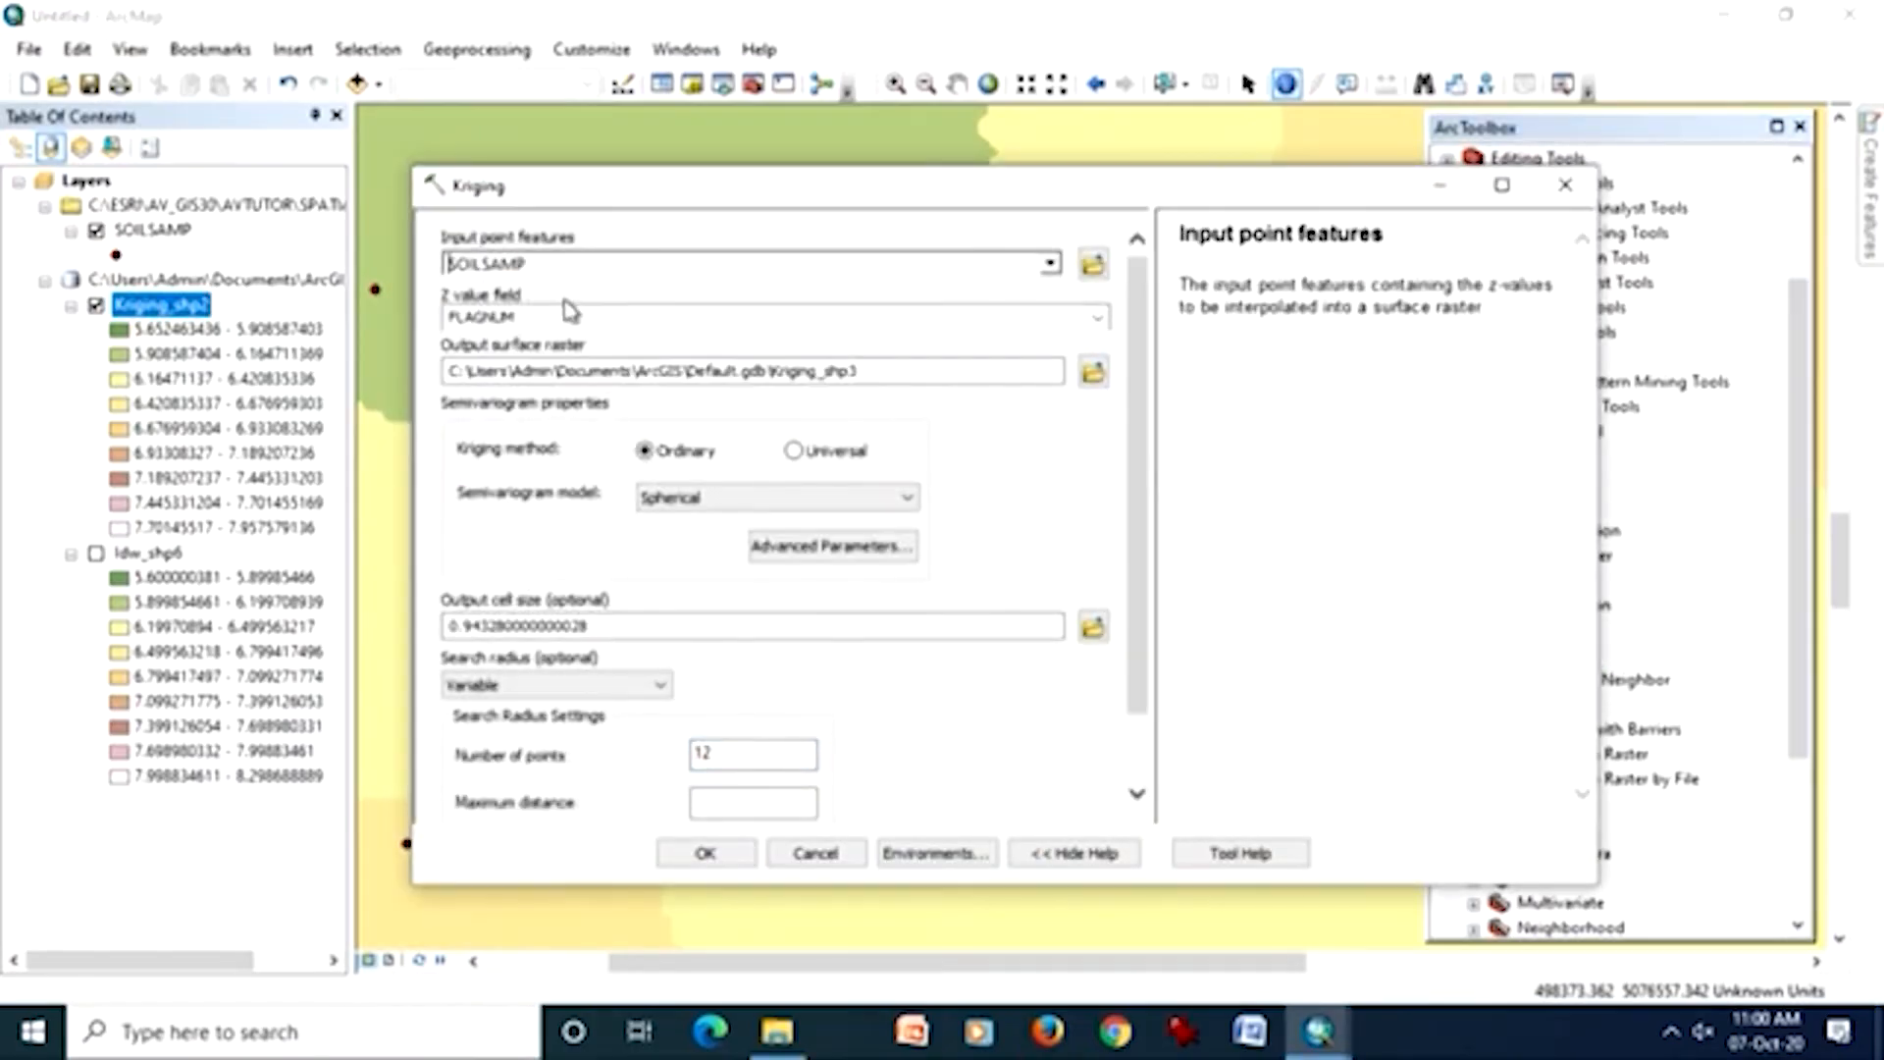
pyautogui.click(1098, 318)
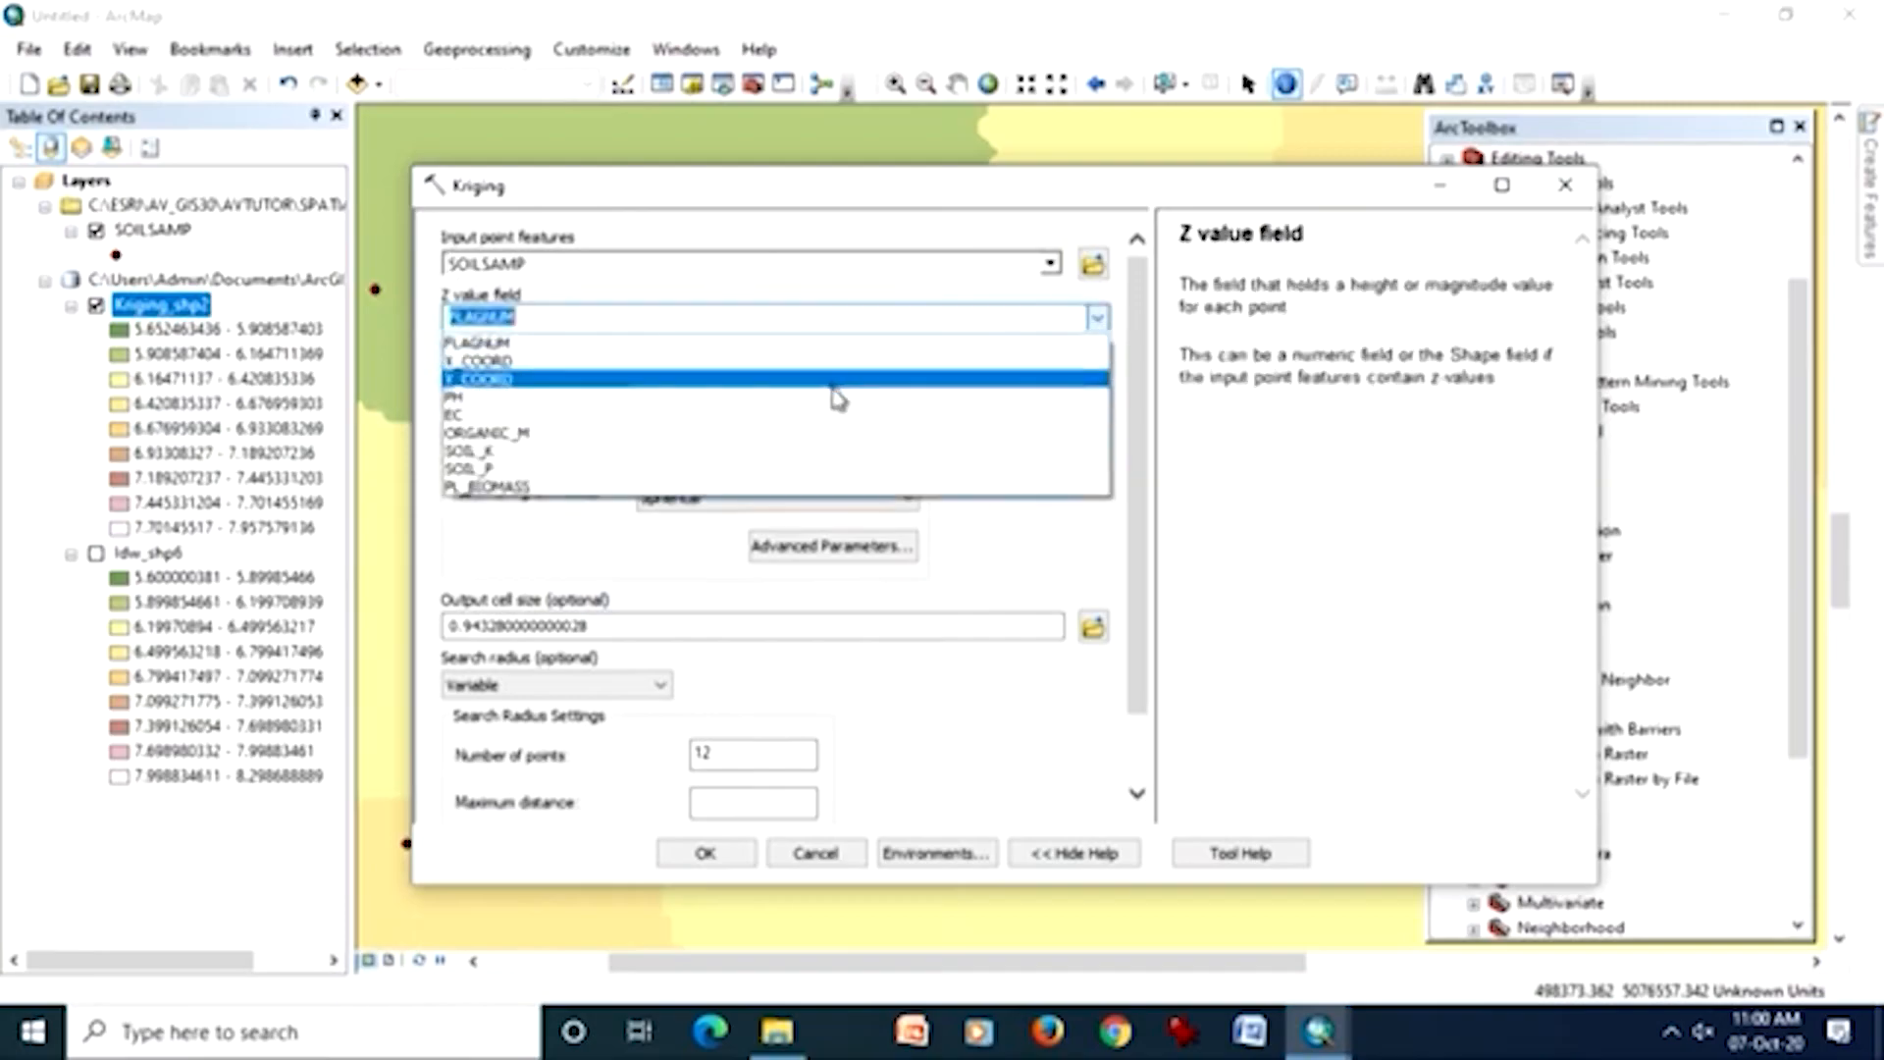
pyautogui.click(835, 402)
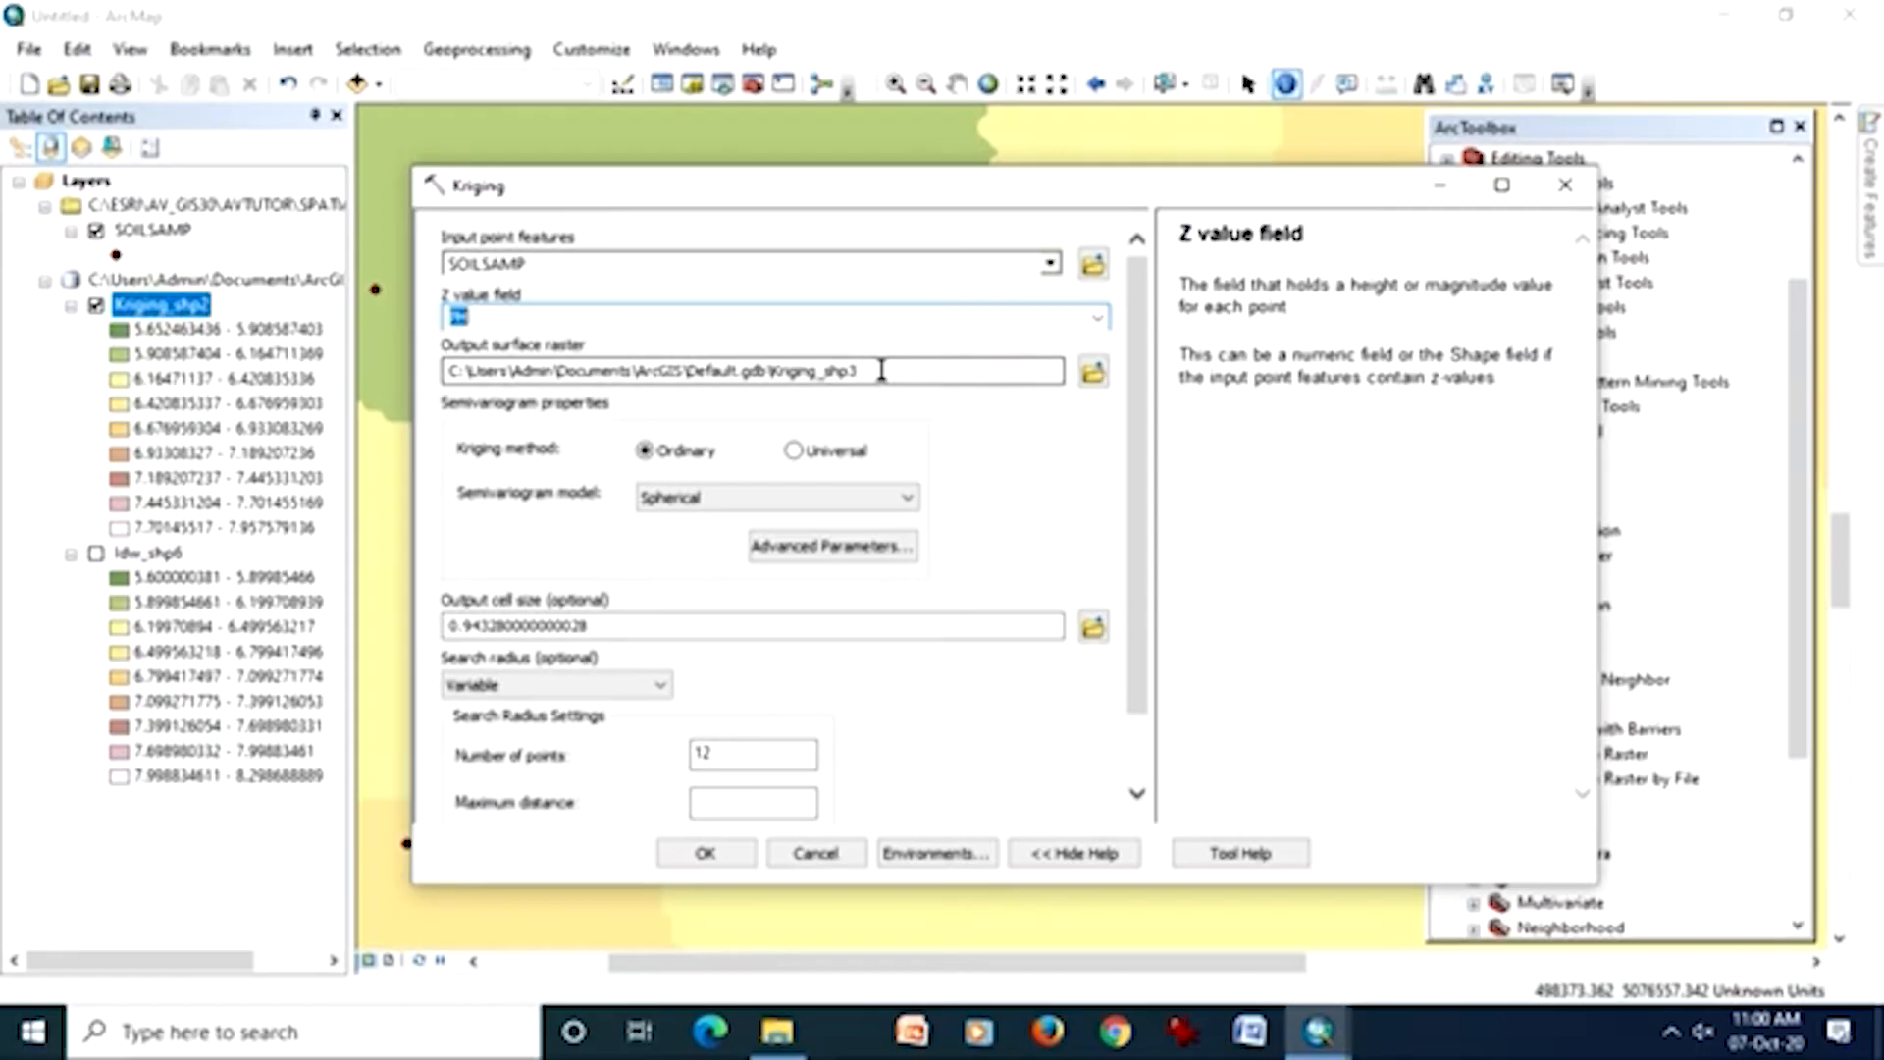
# - Set the Kriging method to Universal with the Linear with Quadratic drift semivariogram model, and run the interpolation
pyautogui.click(793, 451)
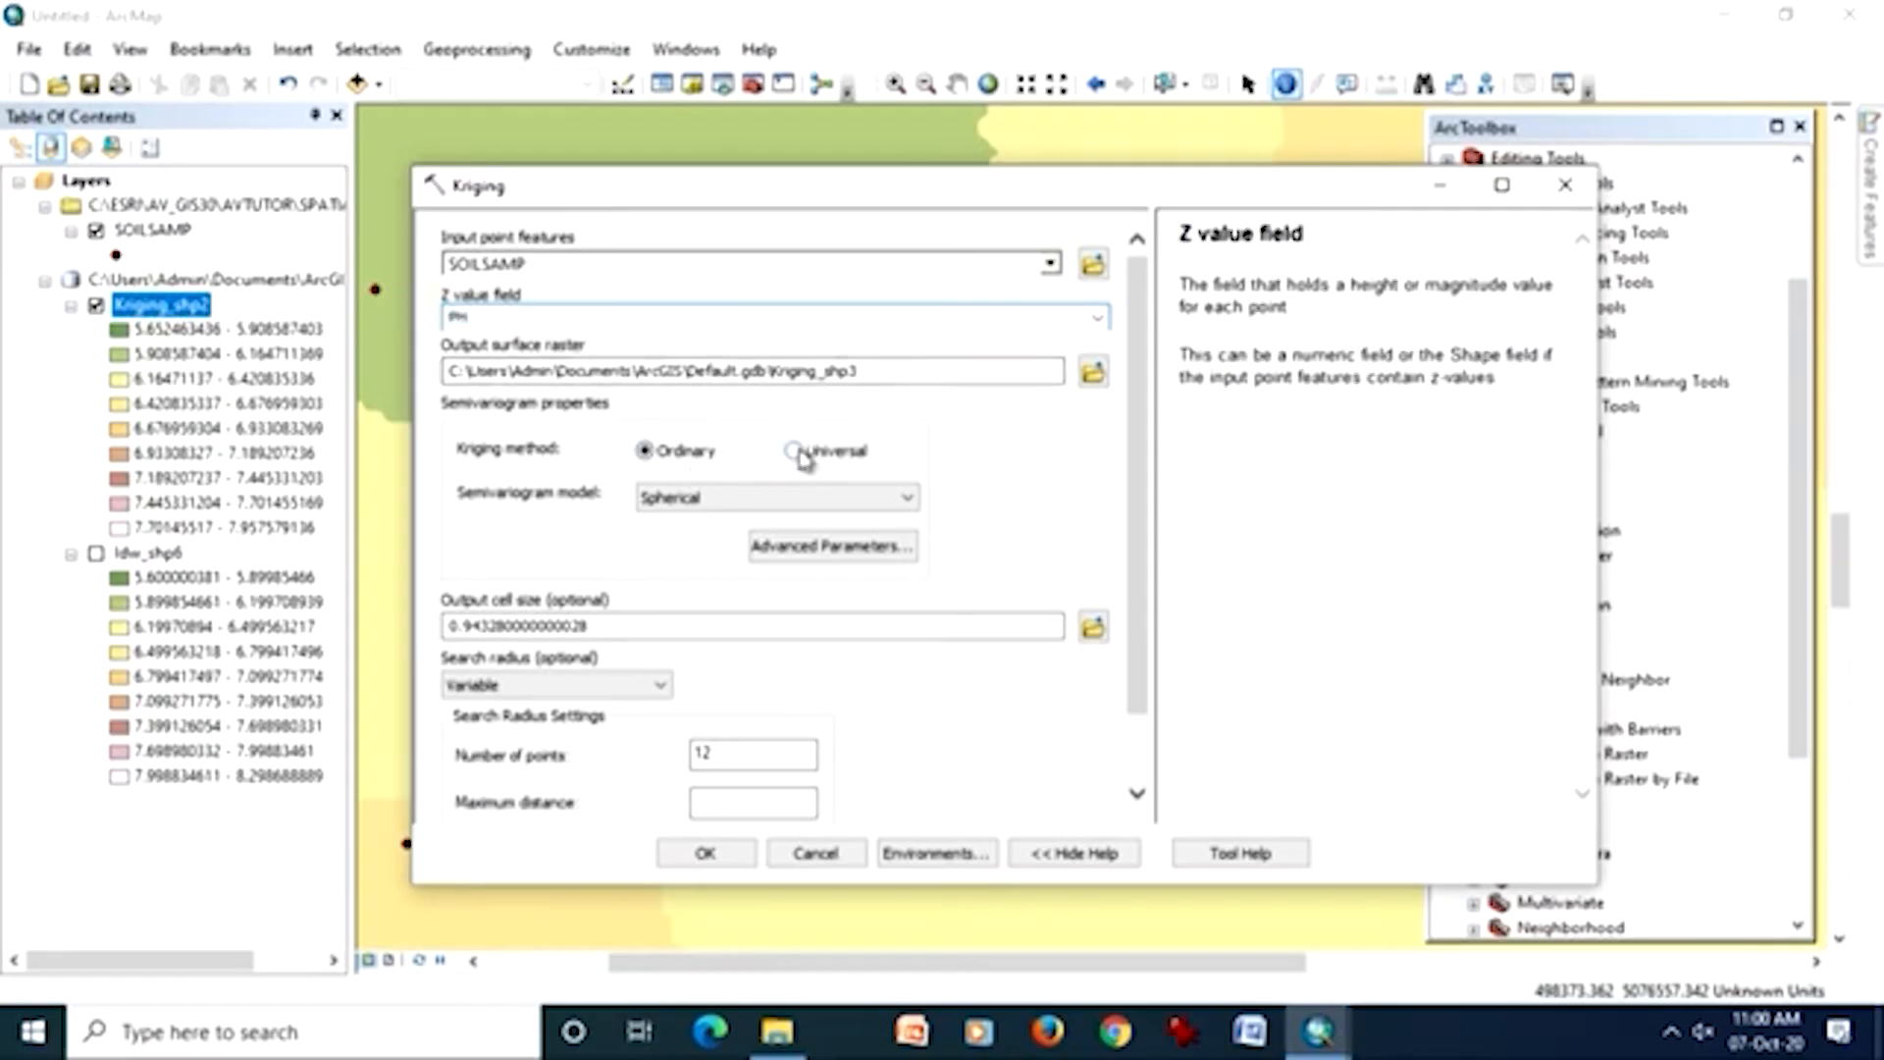
pyautogui.click(909, 503)
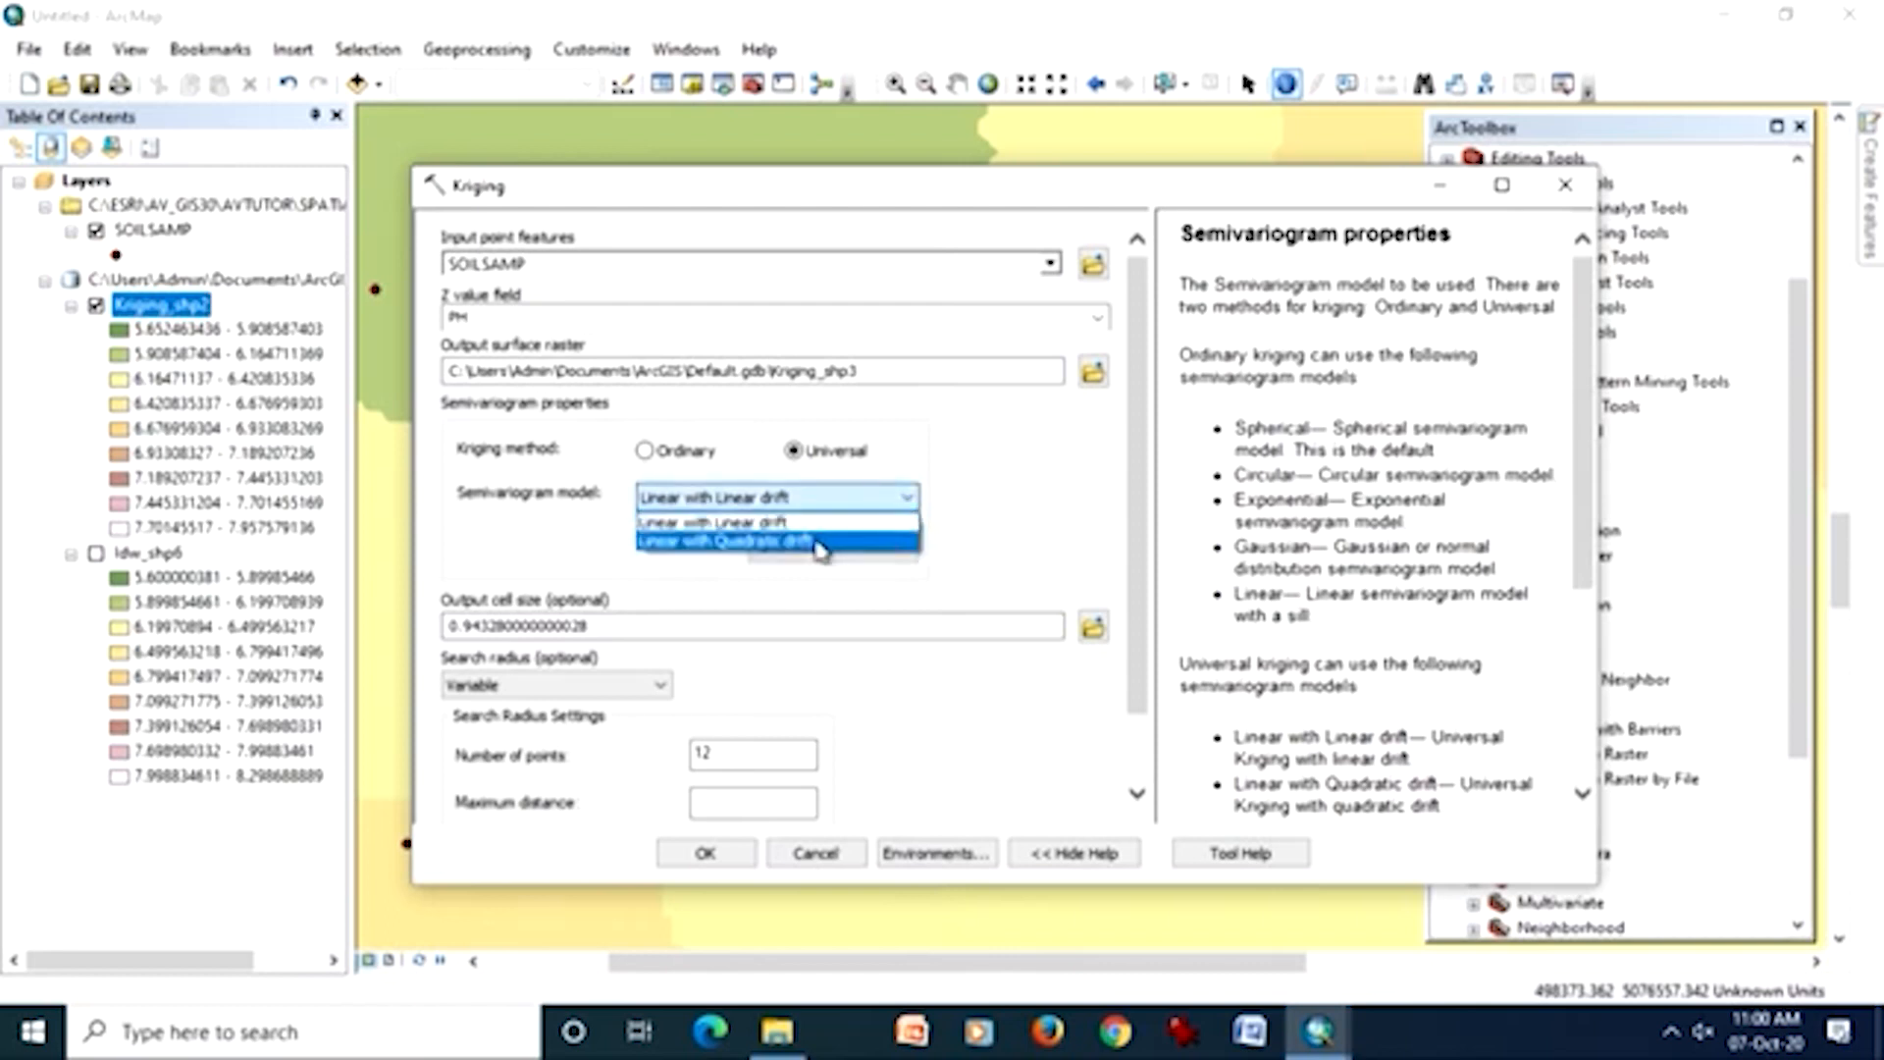
pyautogui.click(818, 544)
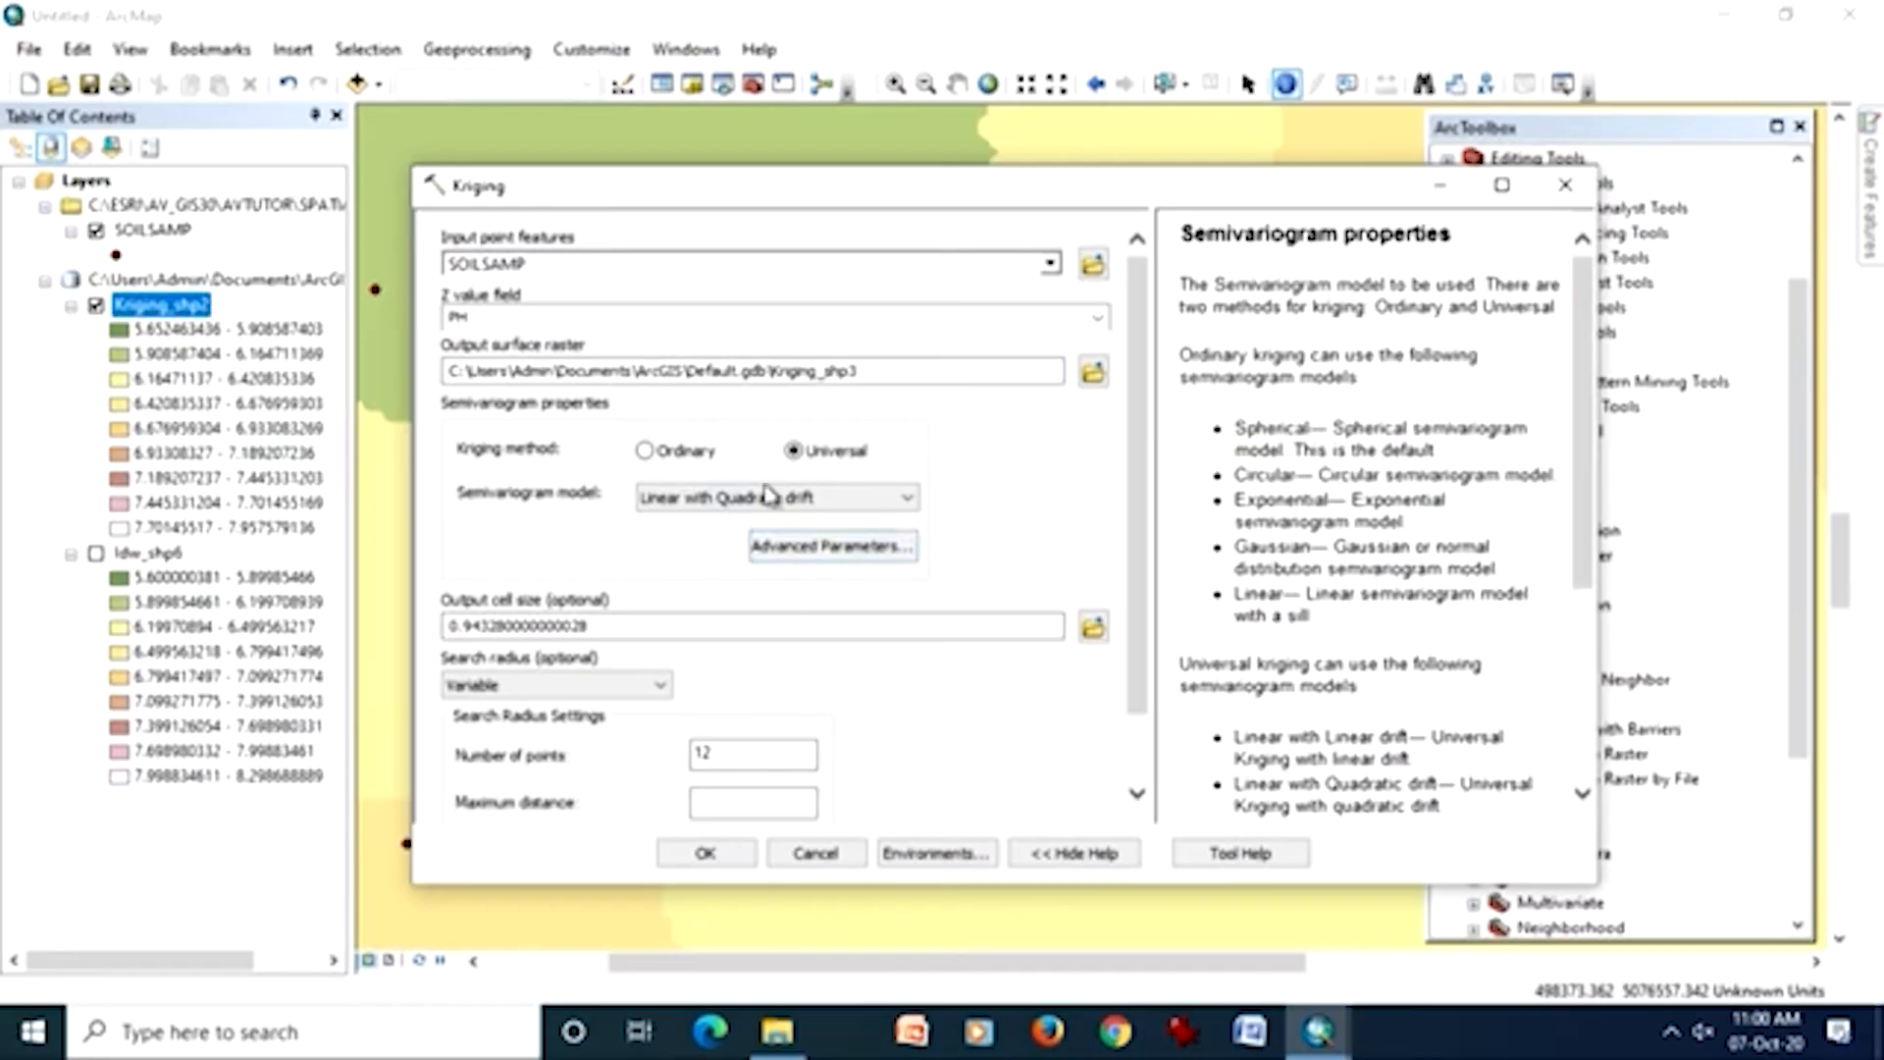
pyautogui.scroll(-2, 883, 785)
pyautogui.click(706, 852)
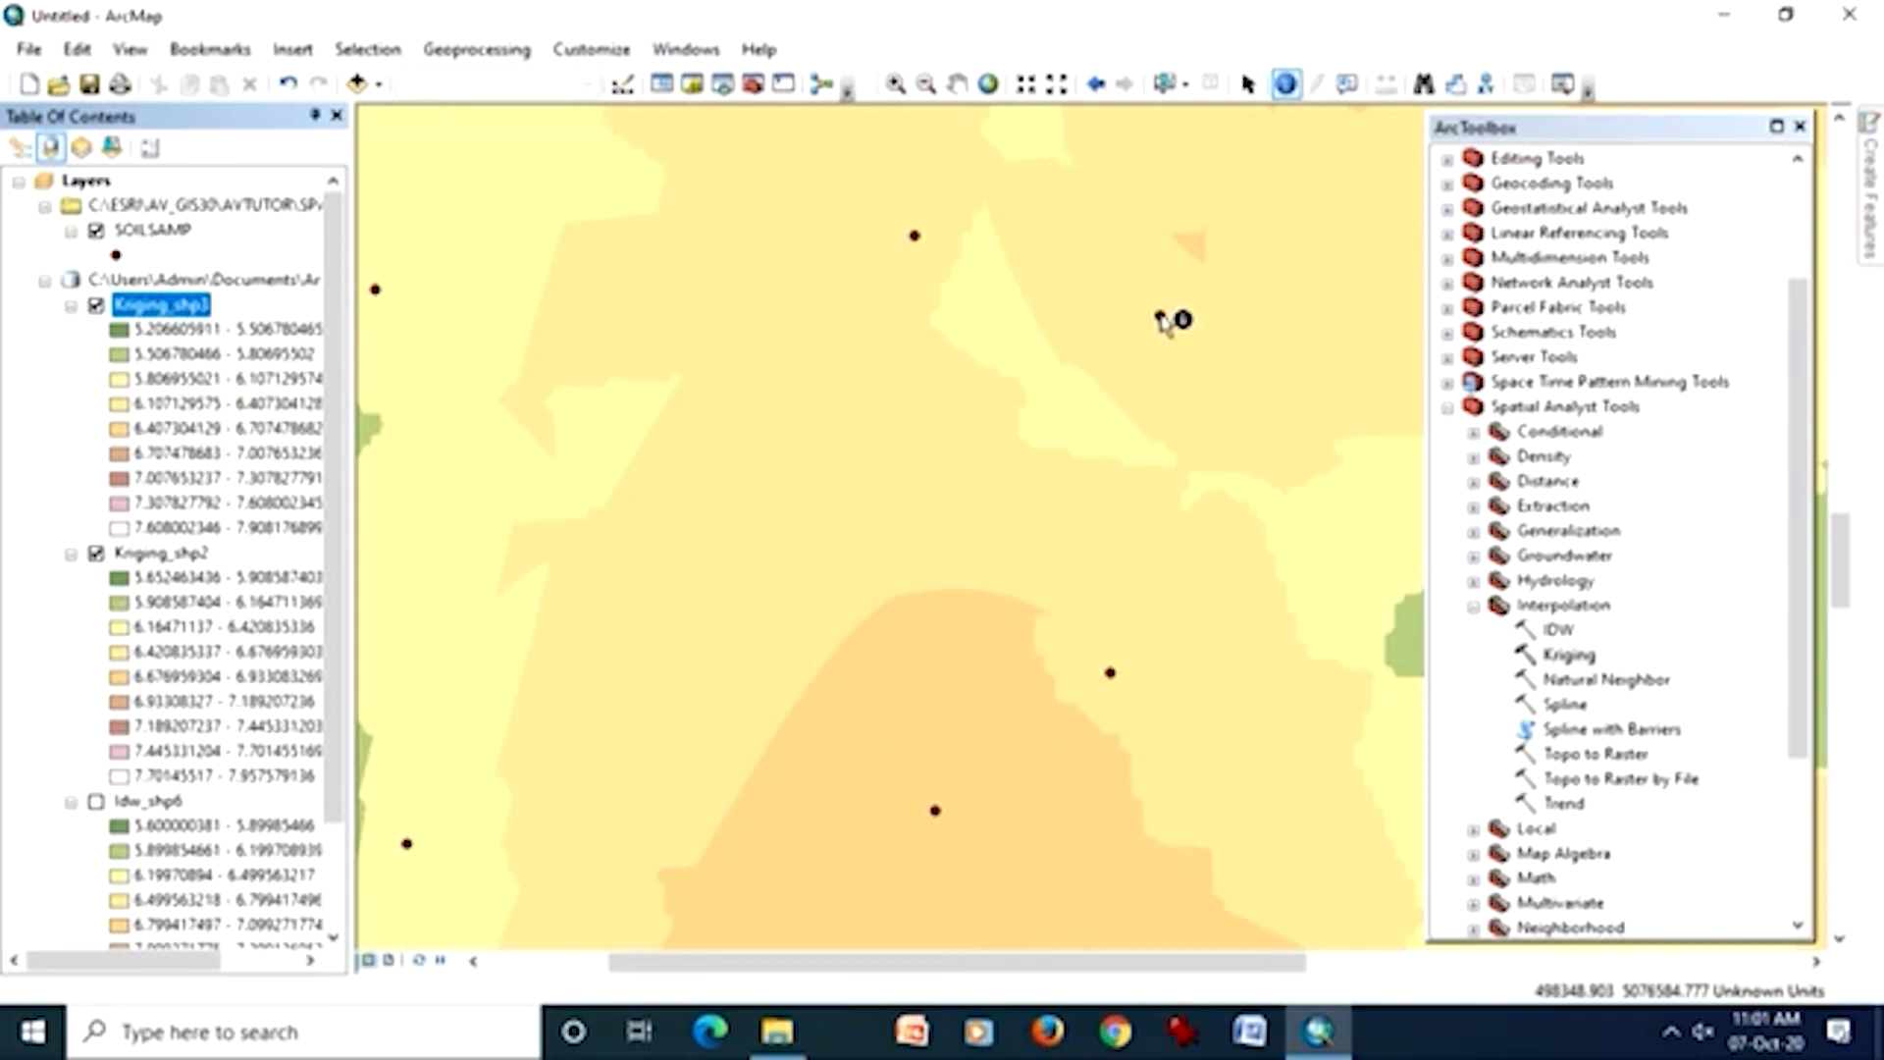
# - Compare Kriging_shp3 and Kriging_shp2 values at the same sample point and at an unsampled cell, and close the results
pyautogui.click(1160, 316)
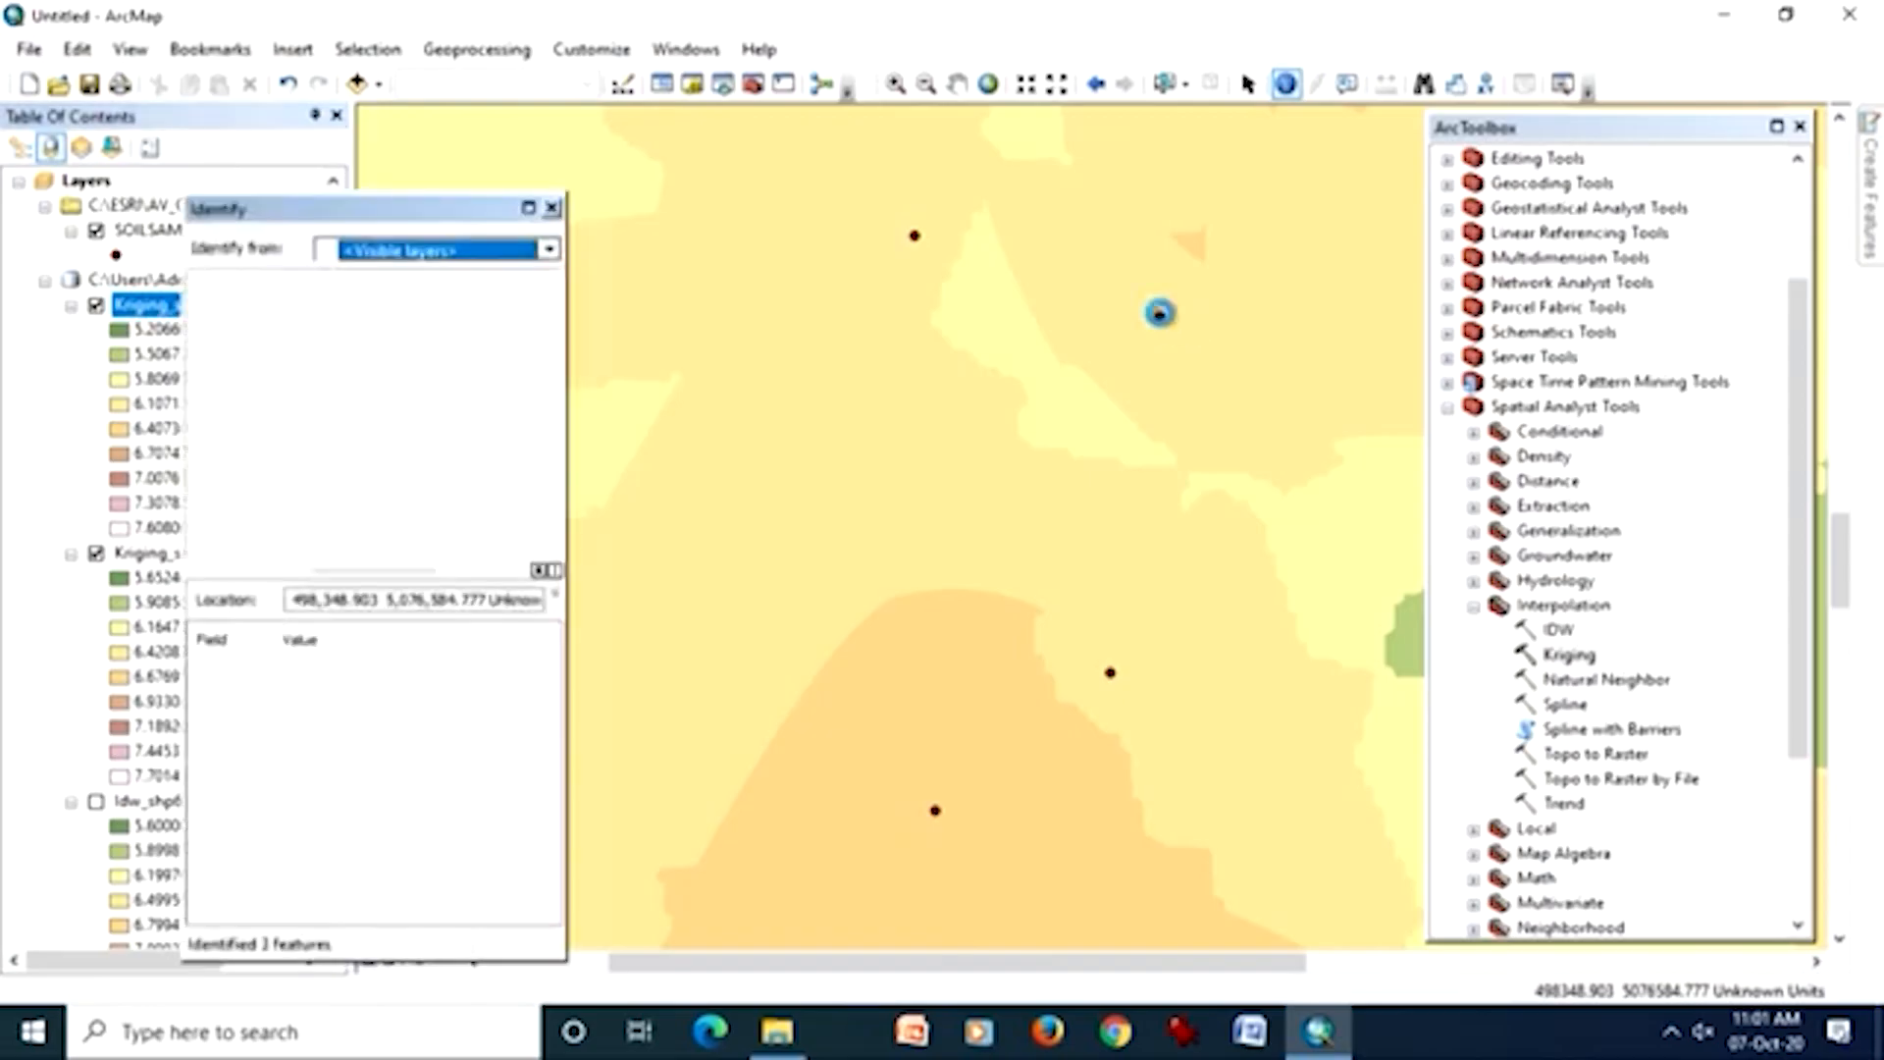
pyautogui.moveTo(334, 216); pyautogui.dragTo(618, 181)
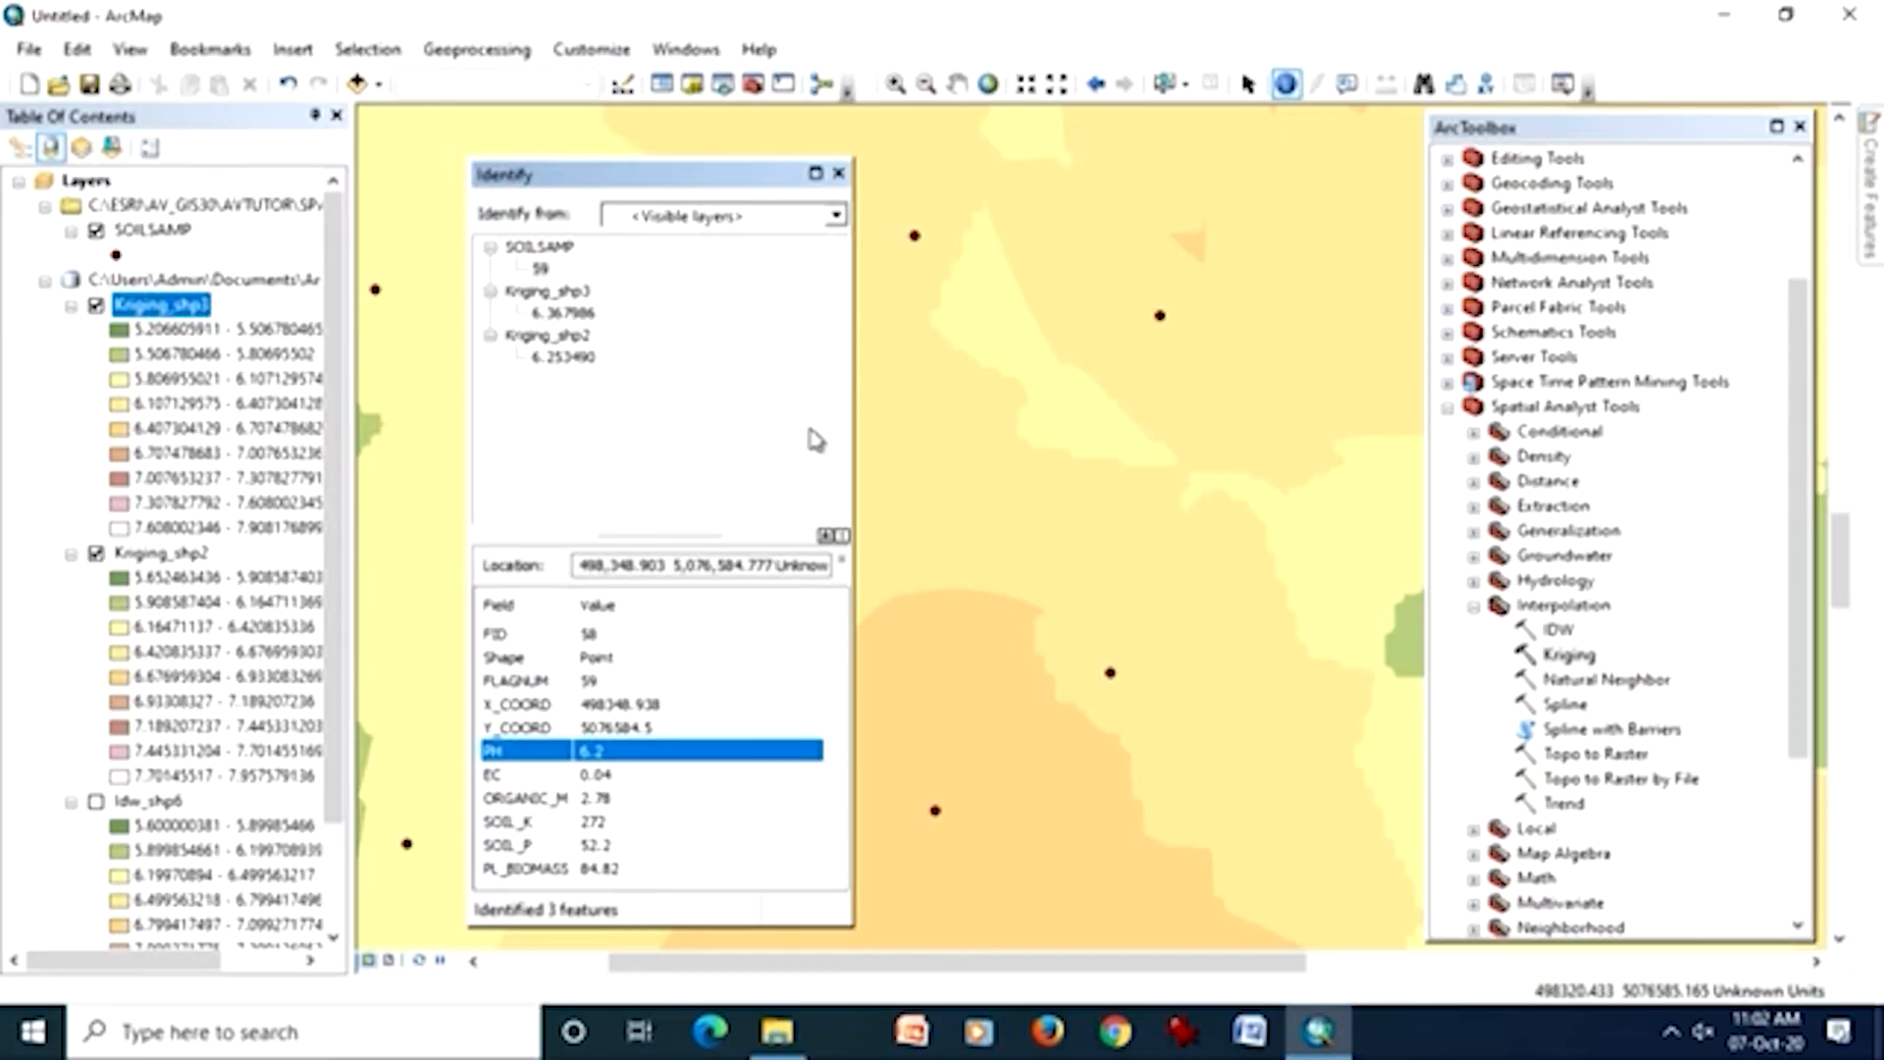
pyautogui.click(1003, 514)
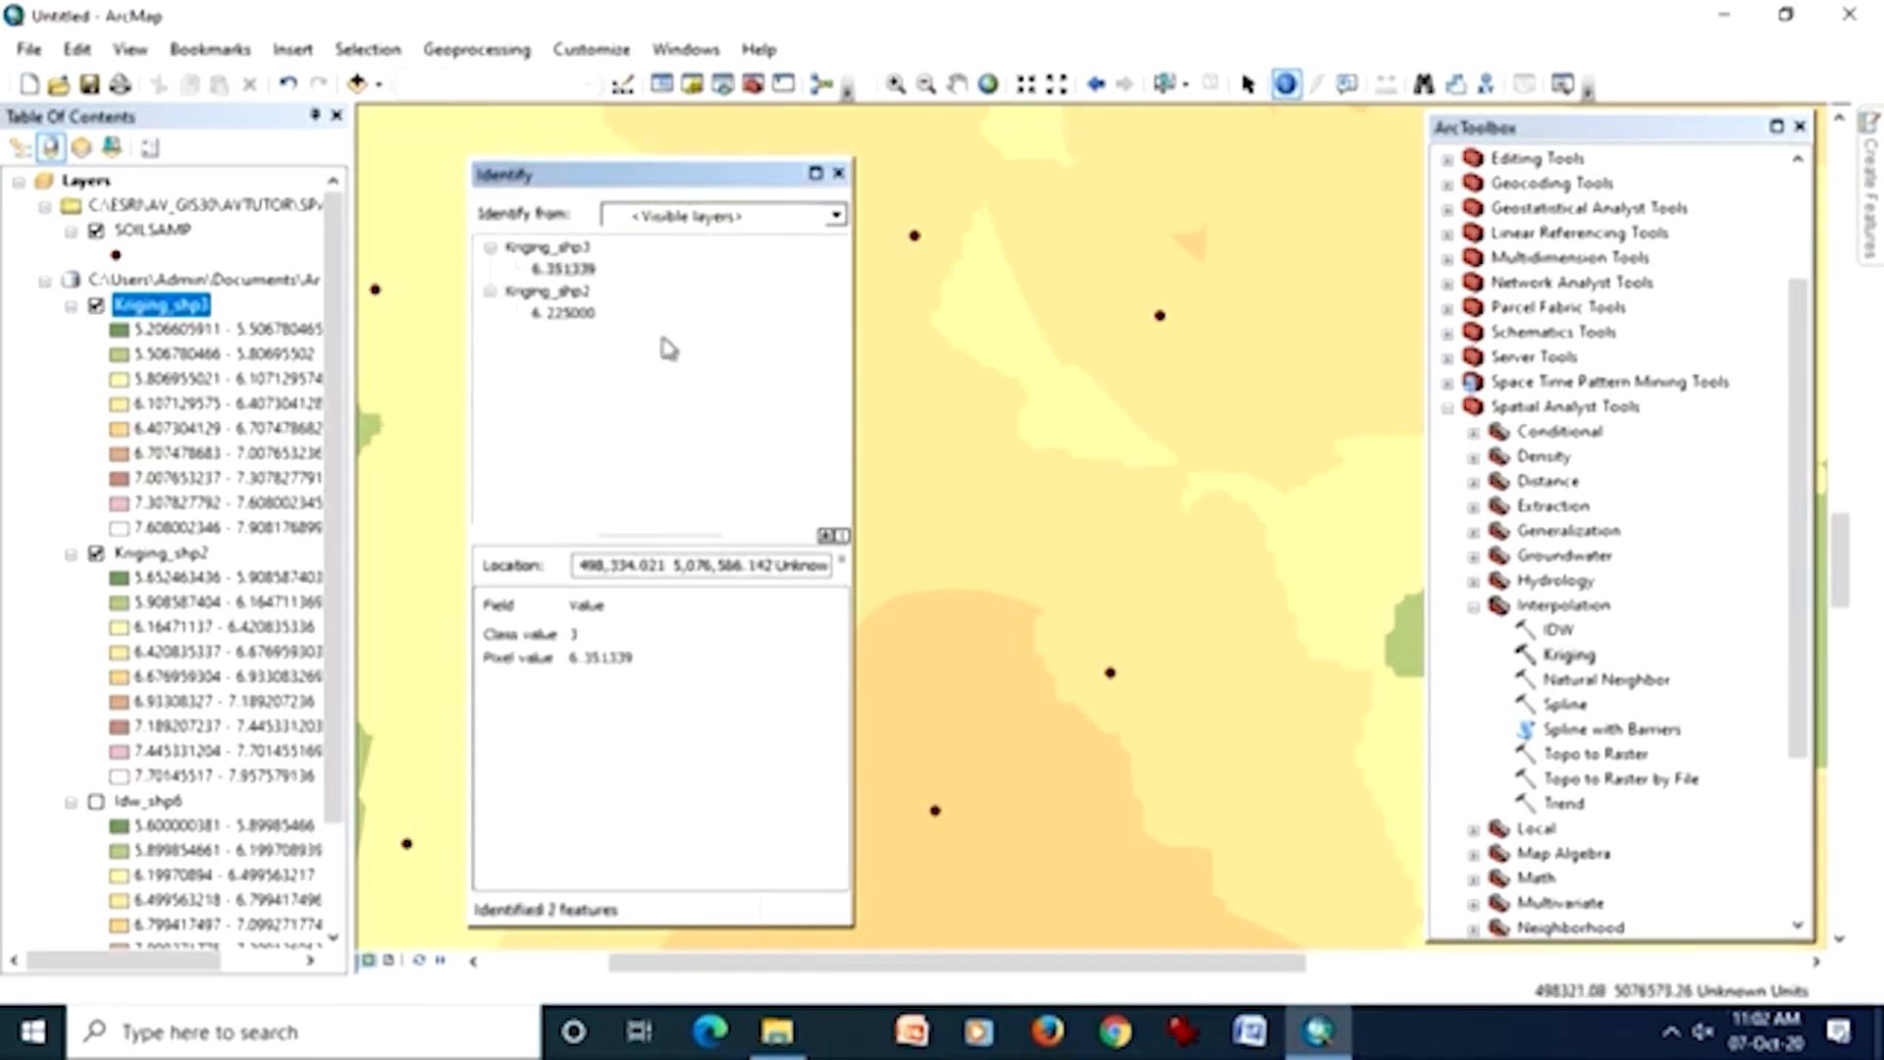
pyautogui.click(556, 316)
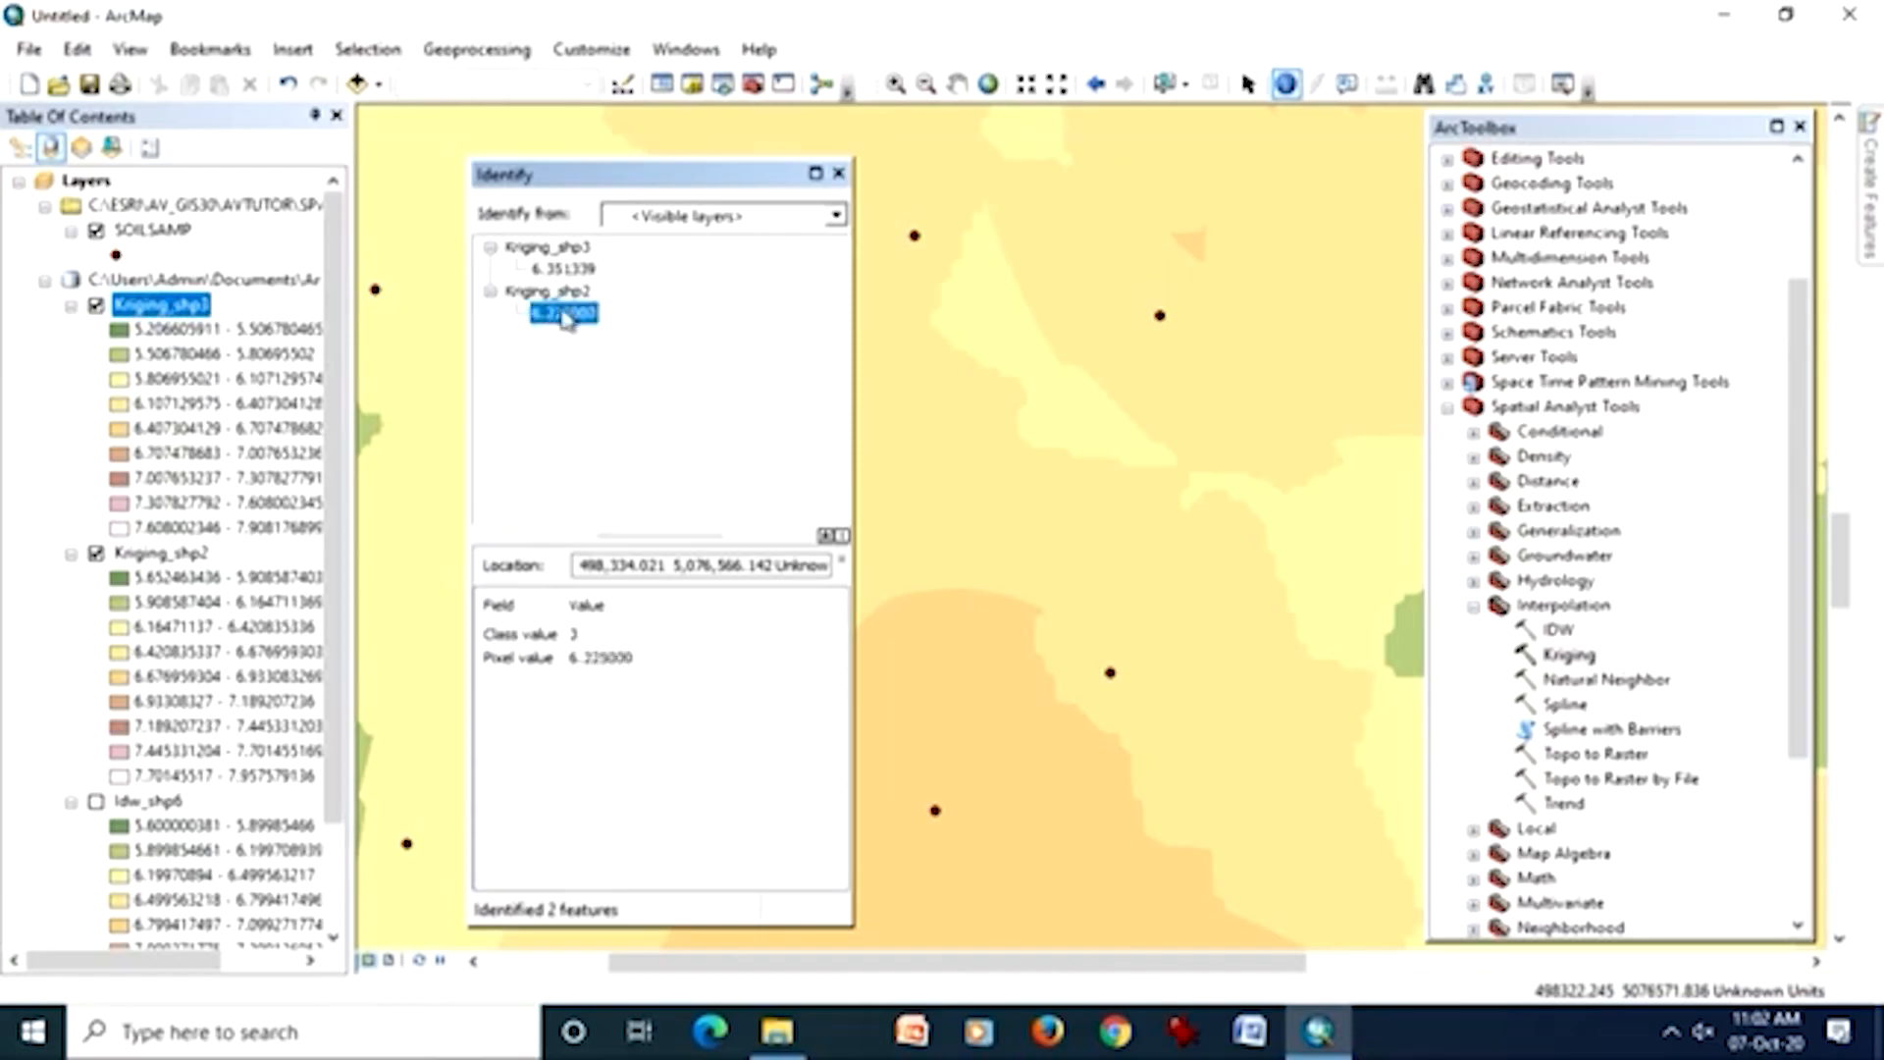
pyautogui.click(569, 269)
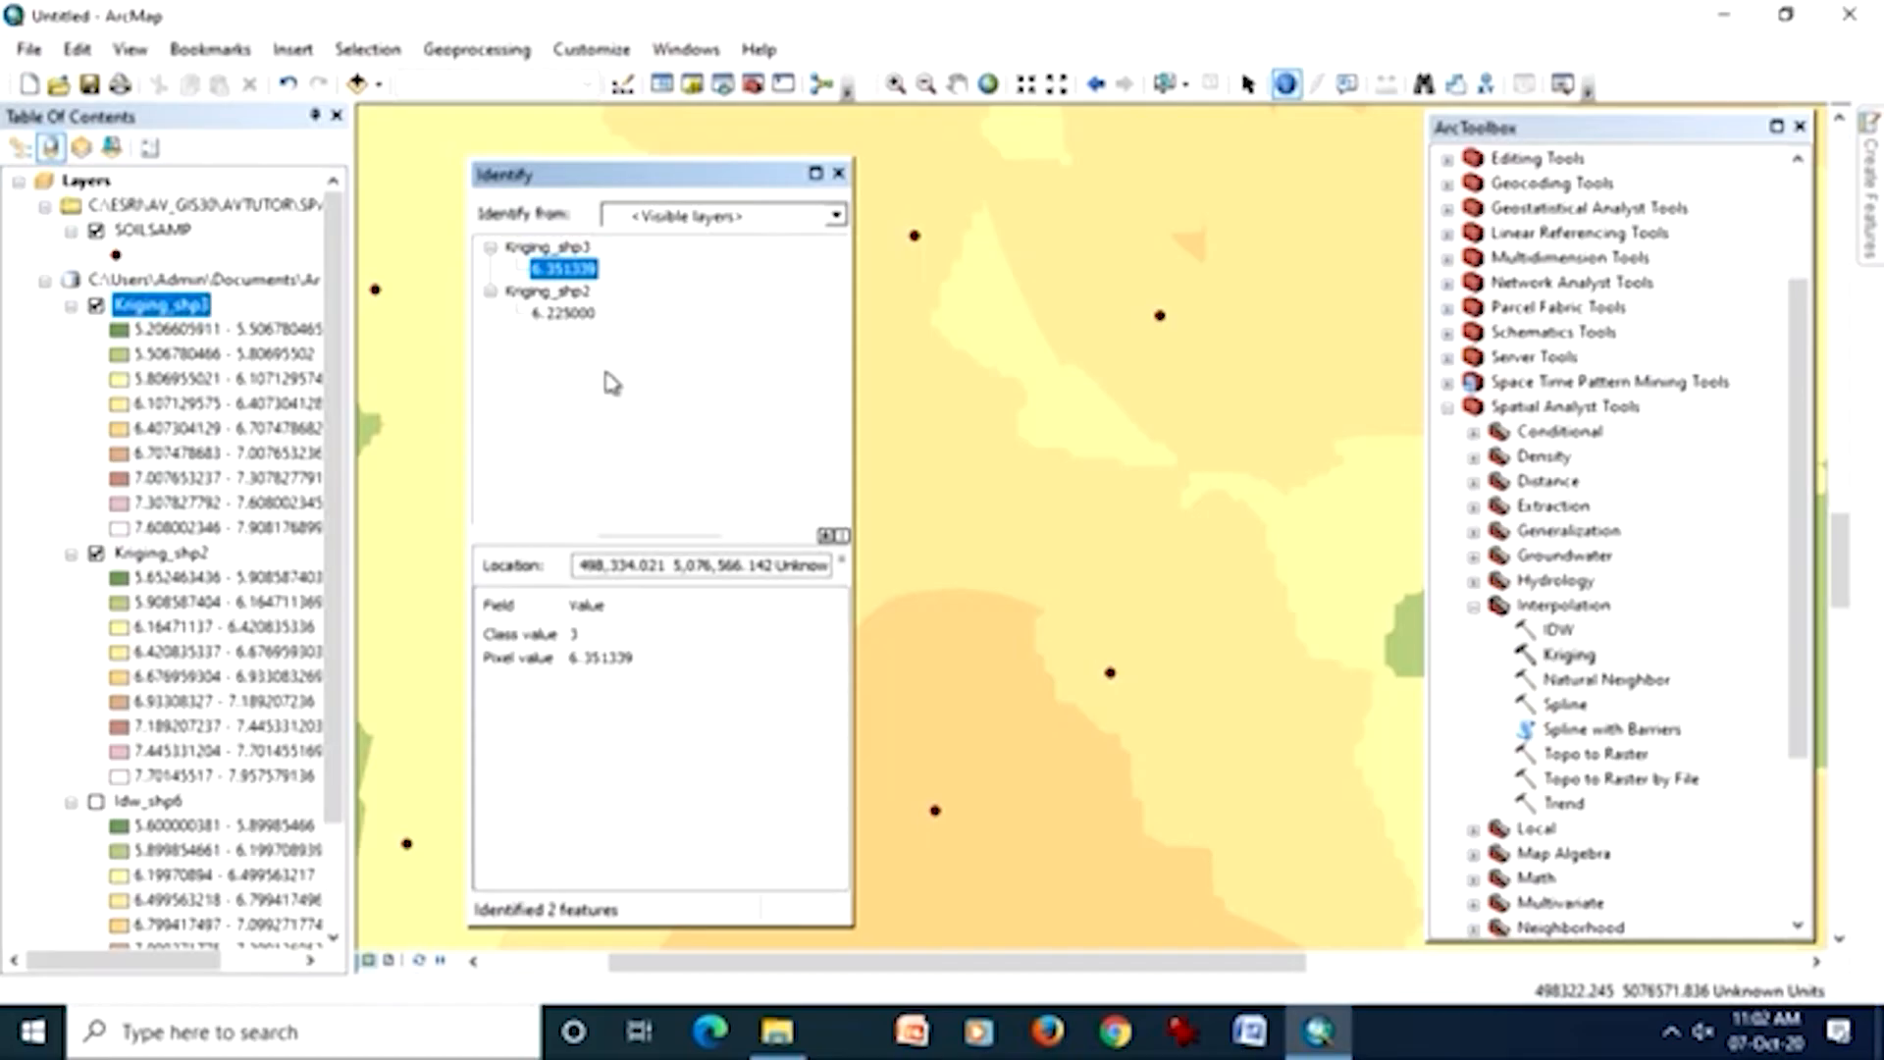
pyautogui.click(837, 174)
# - Show the full extent of Kriging_shp3 and toggle its visibility to compare it with the Kriging_shp2 surface beneath
pyautogui.rightClick(152, 306)
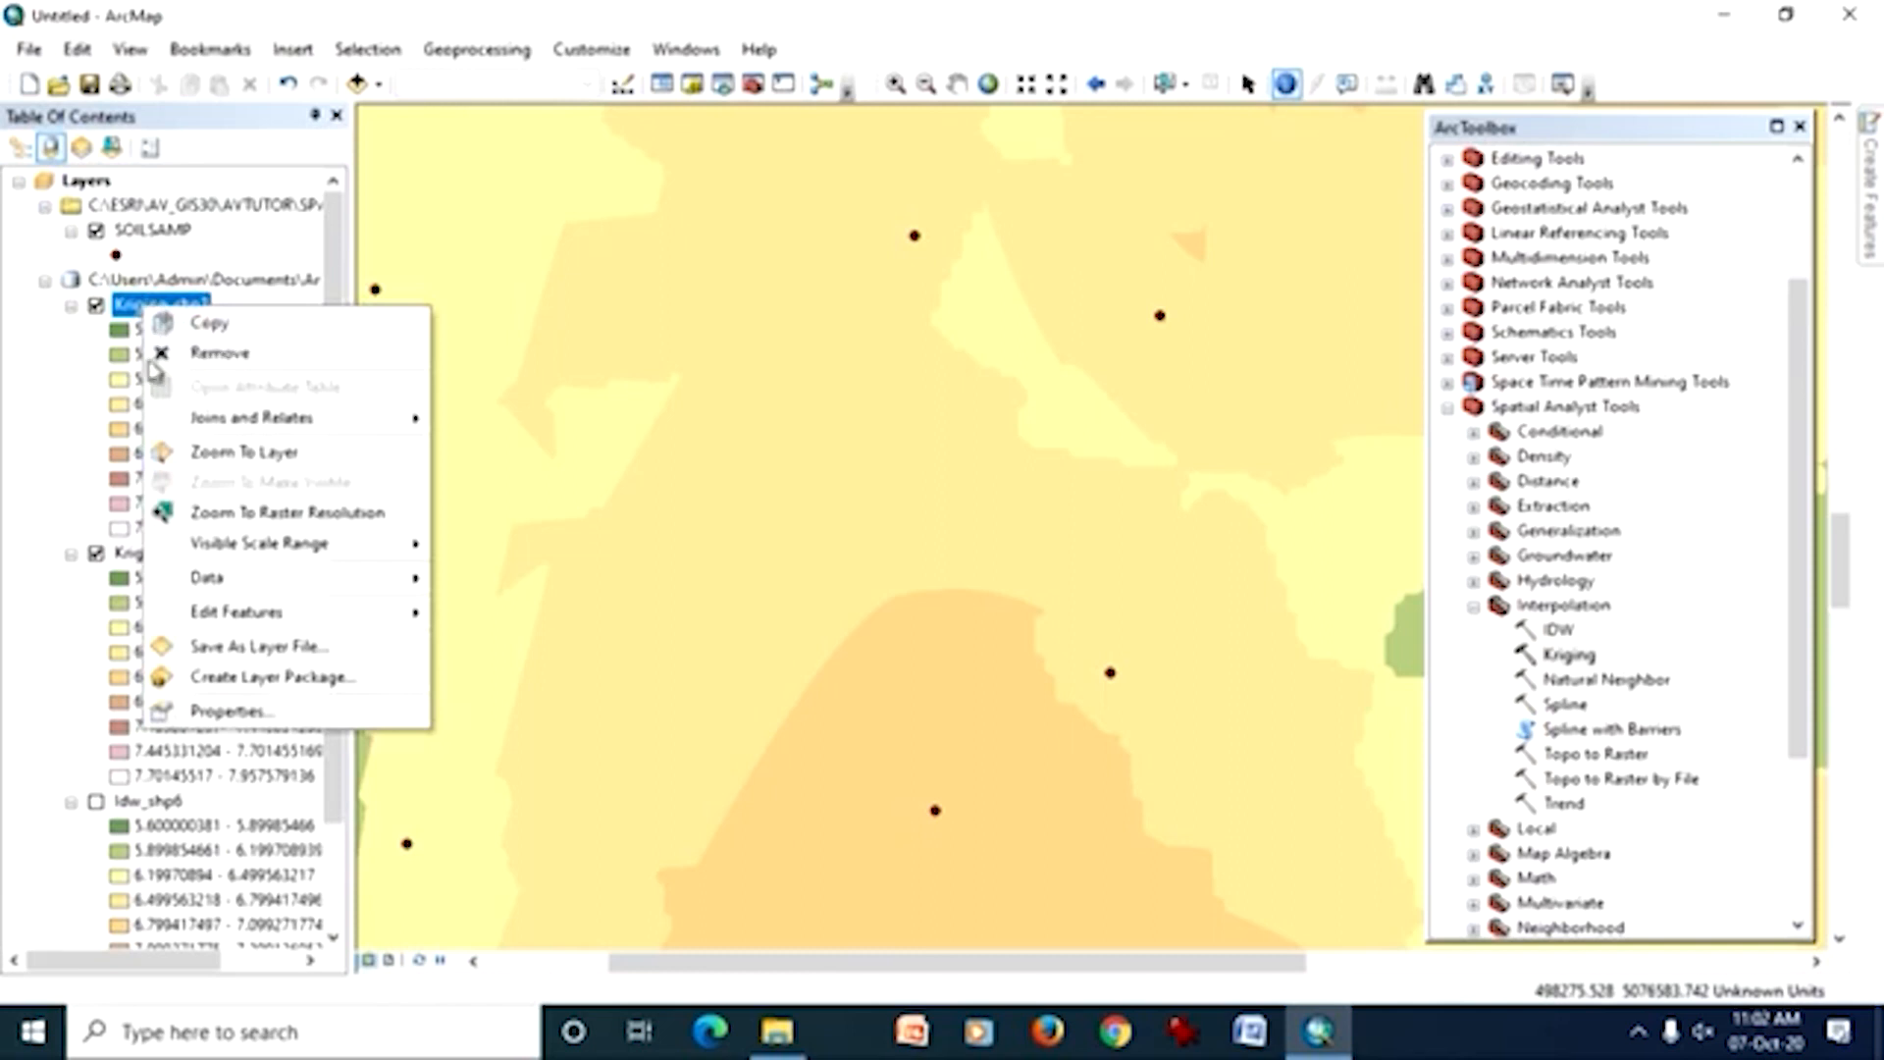
pyautogui.click(225, 451)
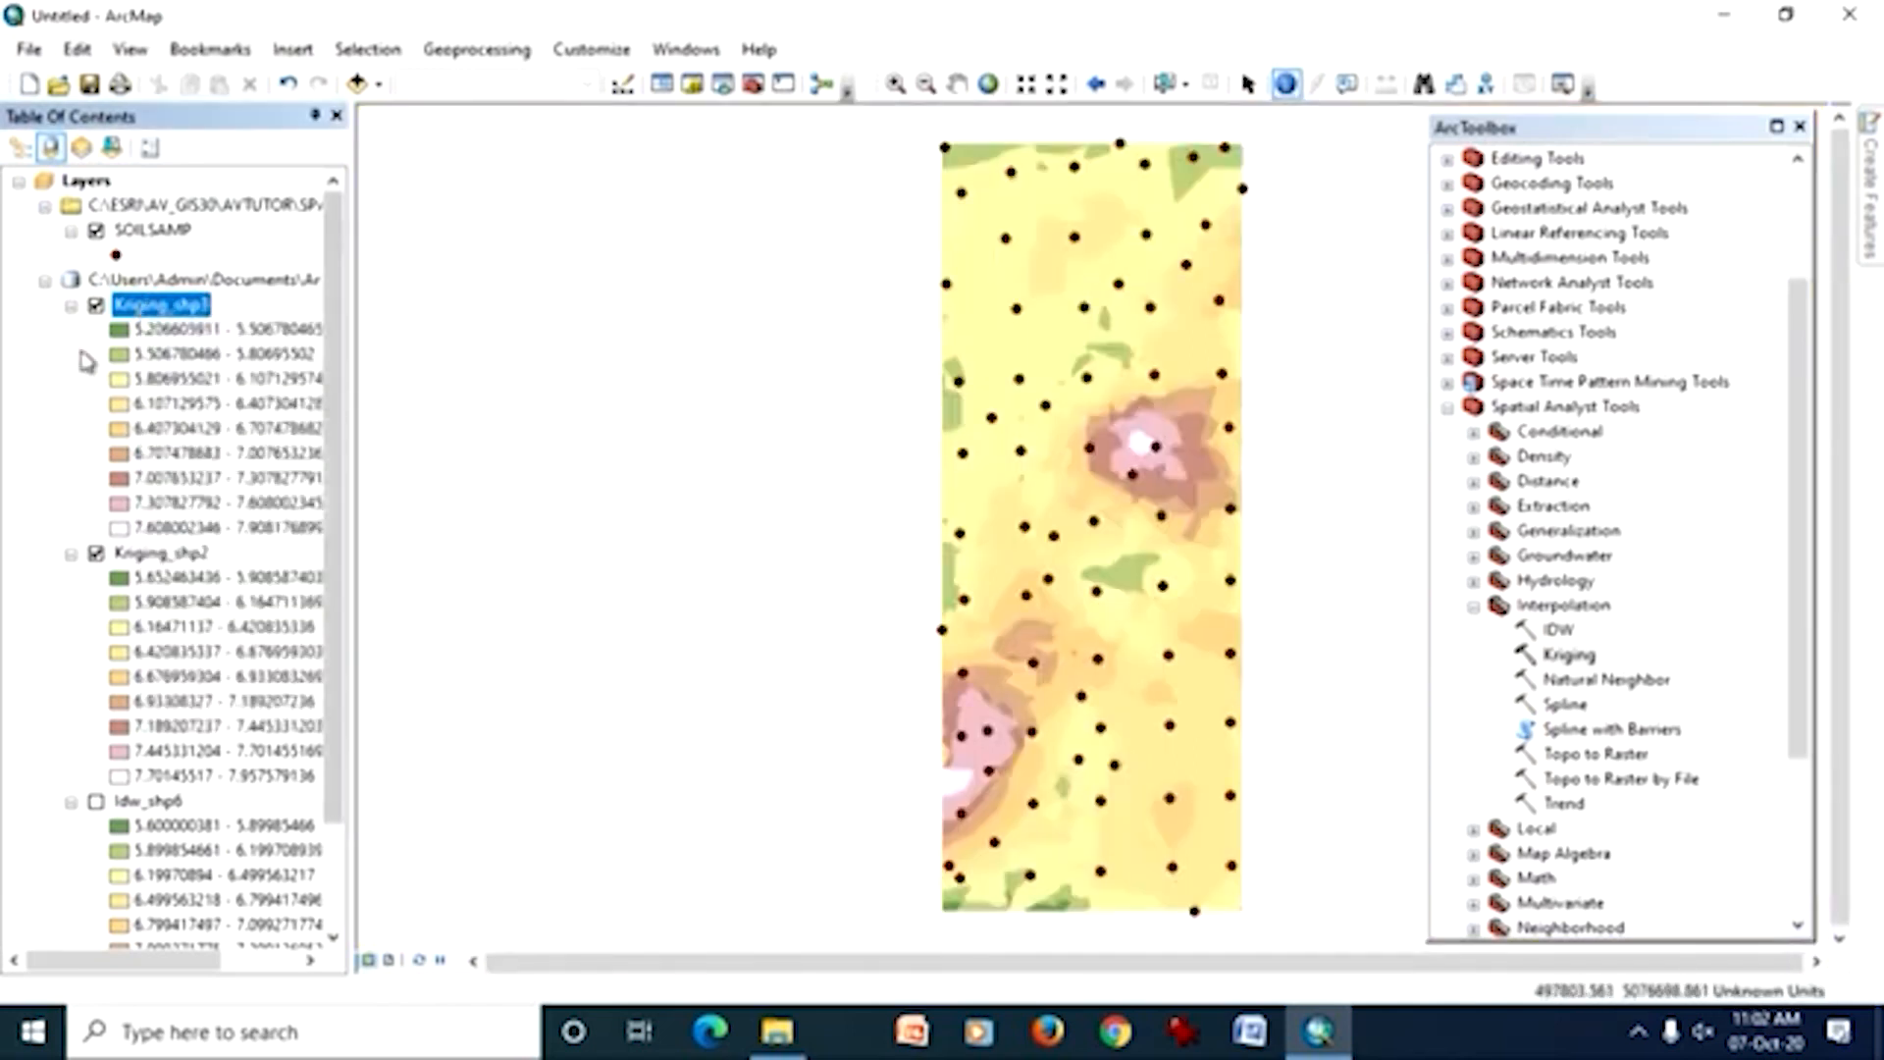
pyautogui.click(96, 305)
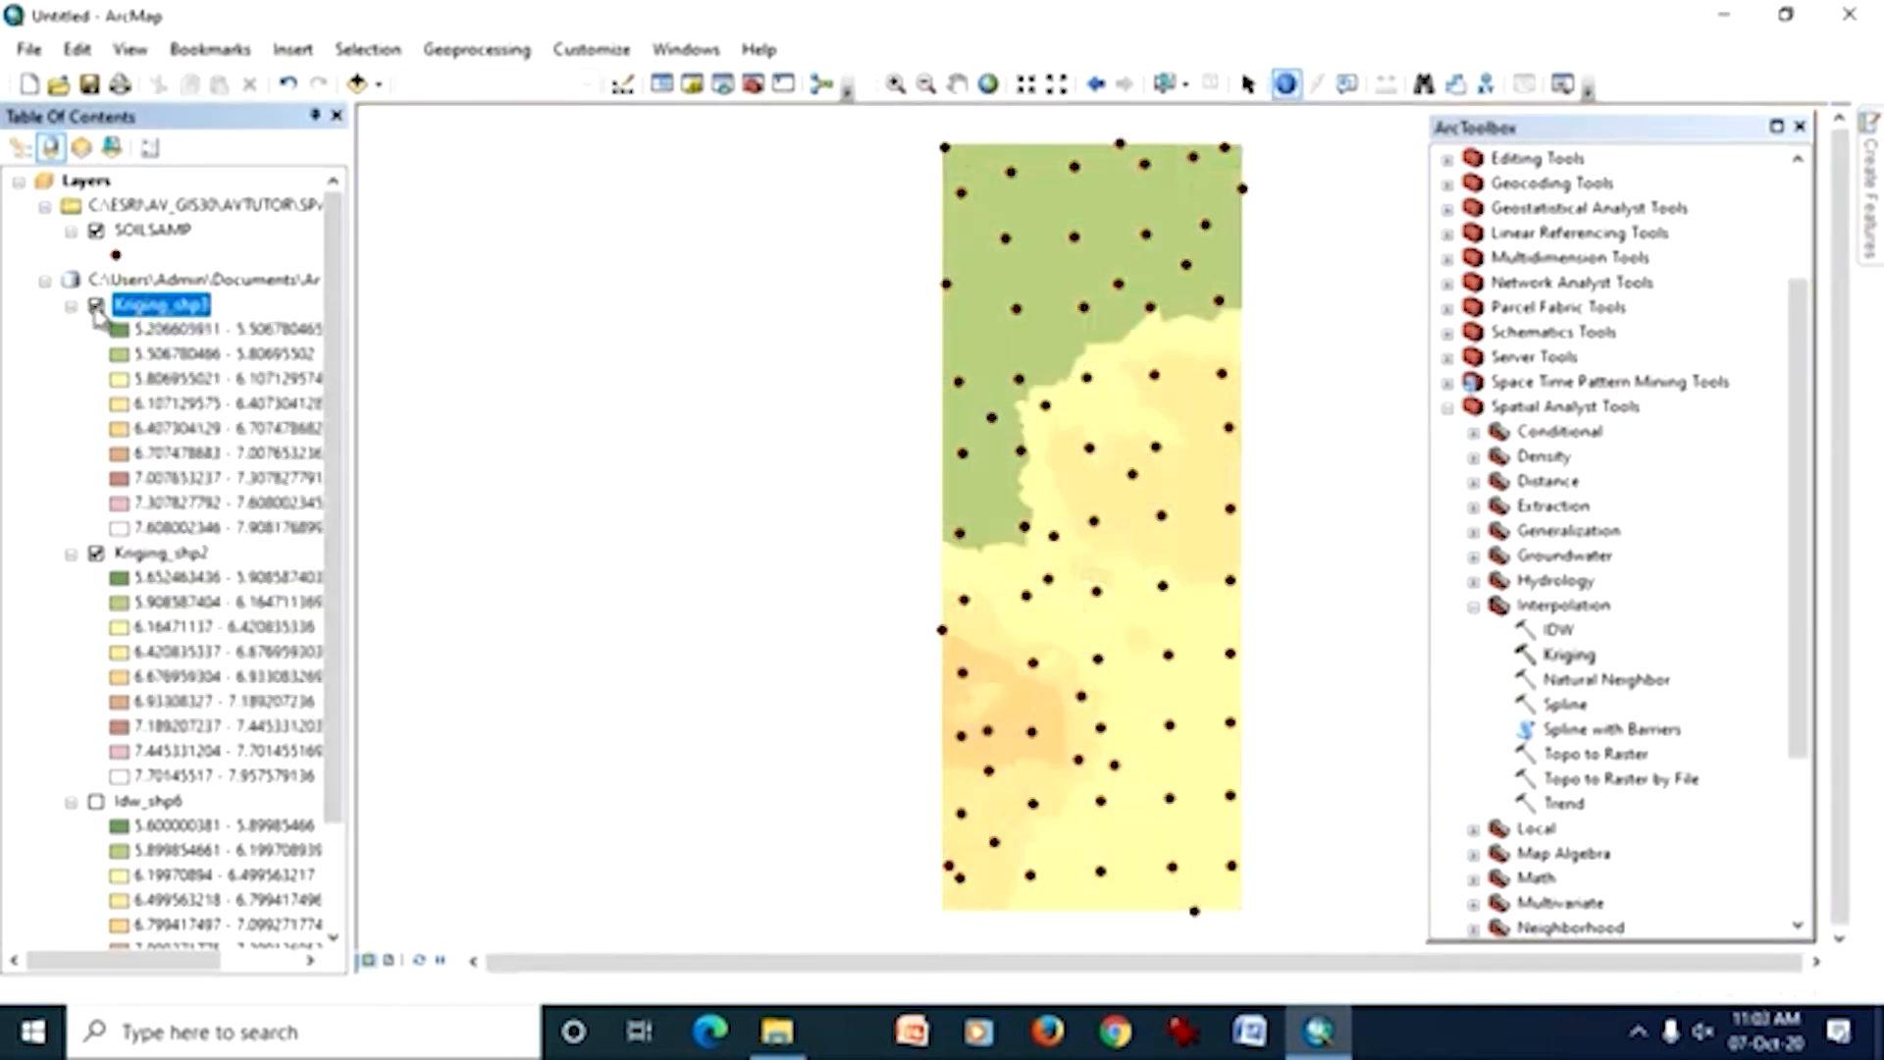
pyautogui.click(95, 305)
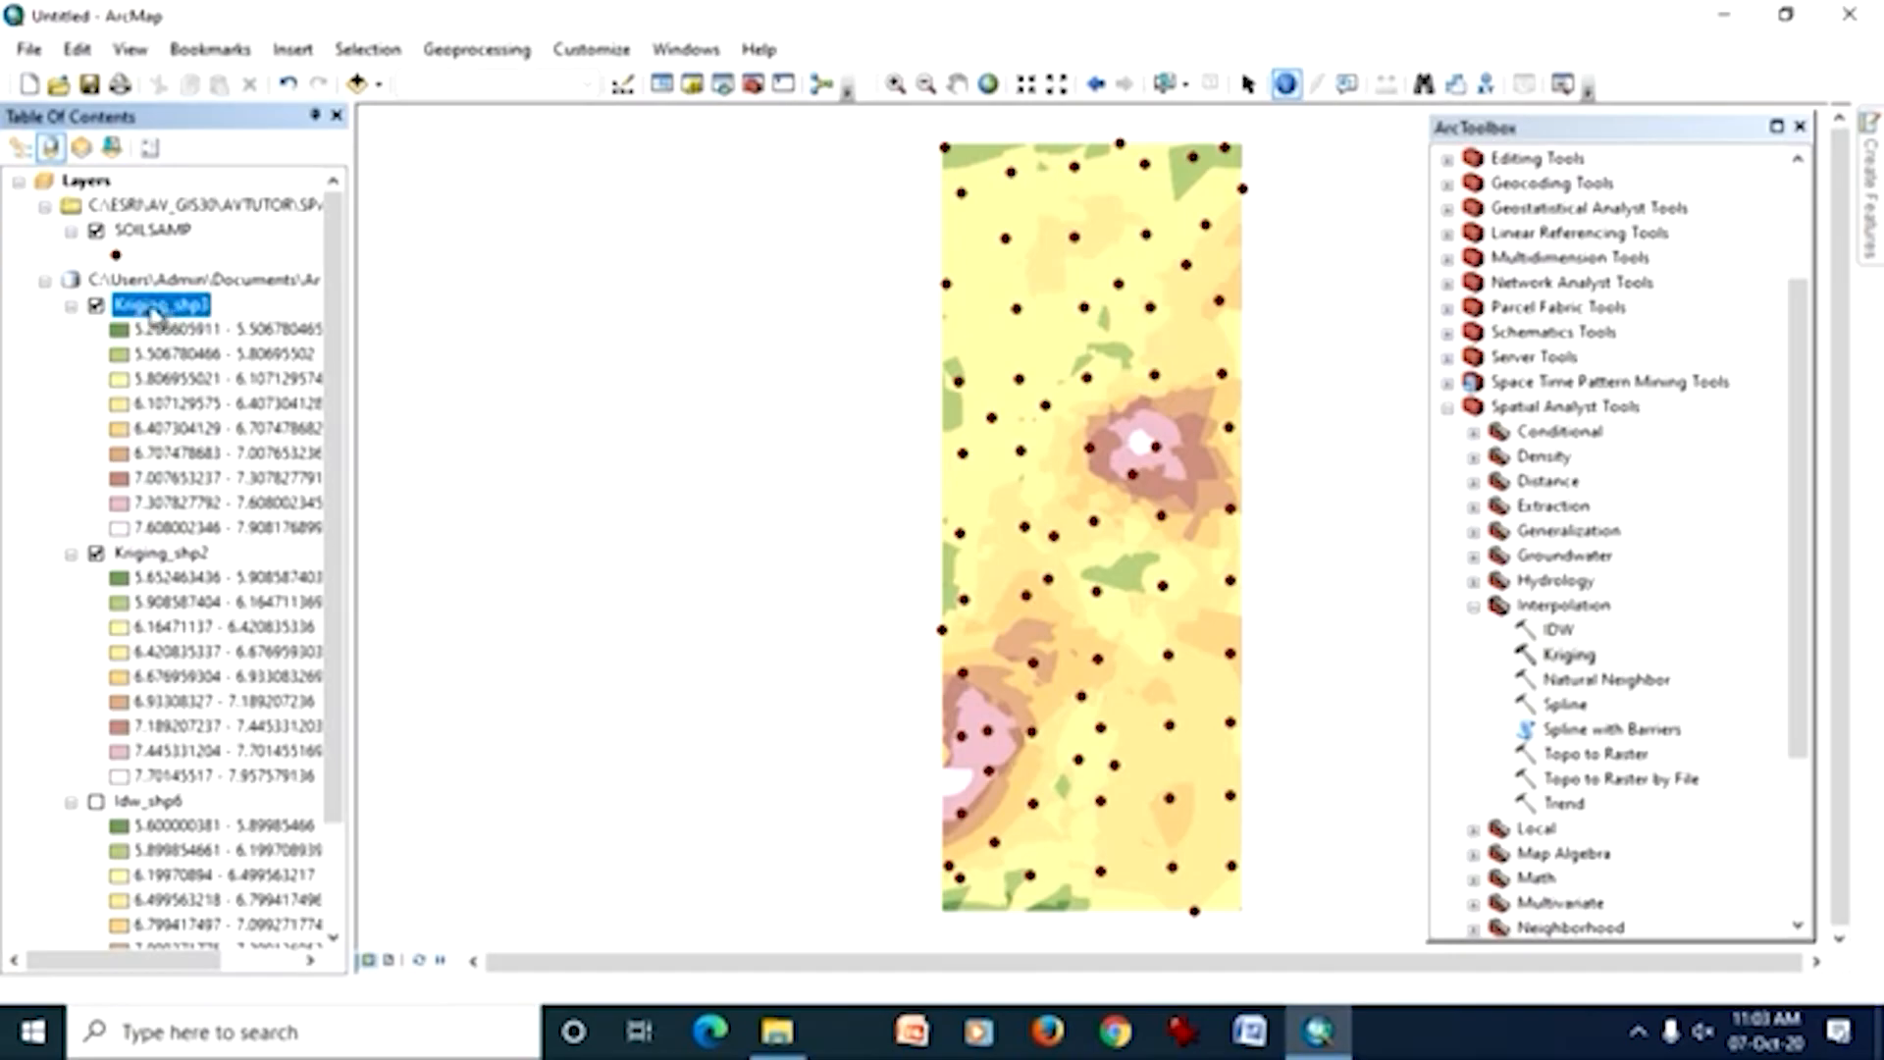
pyautogui.click(97, 307)
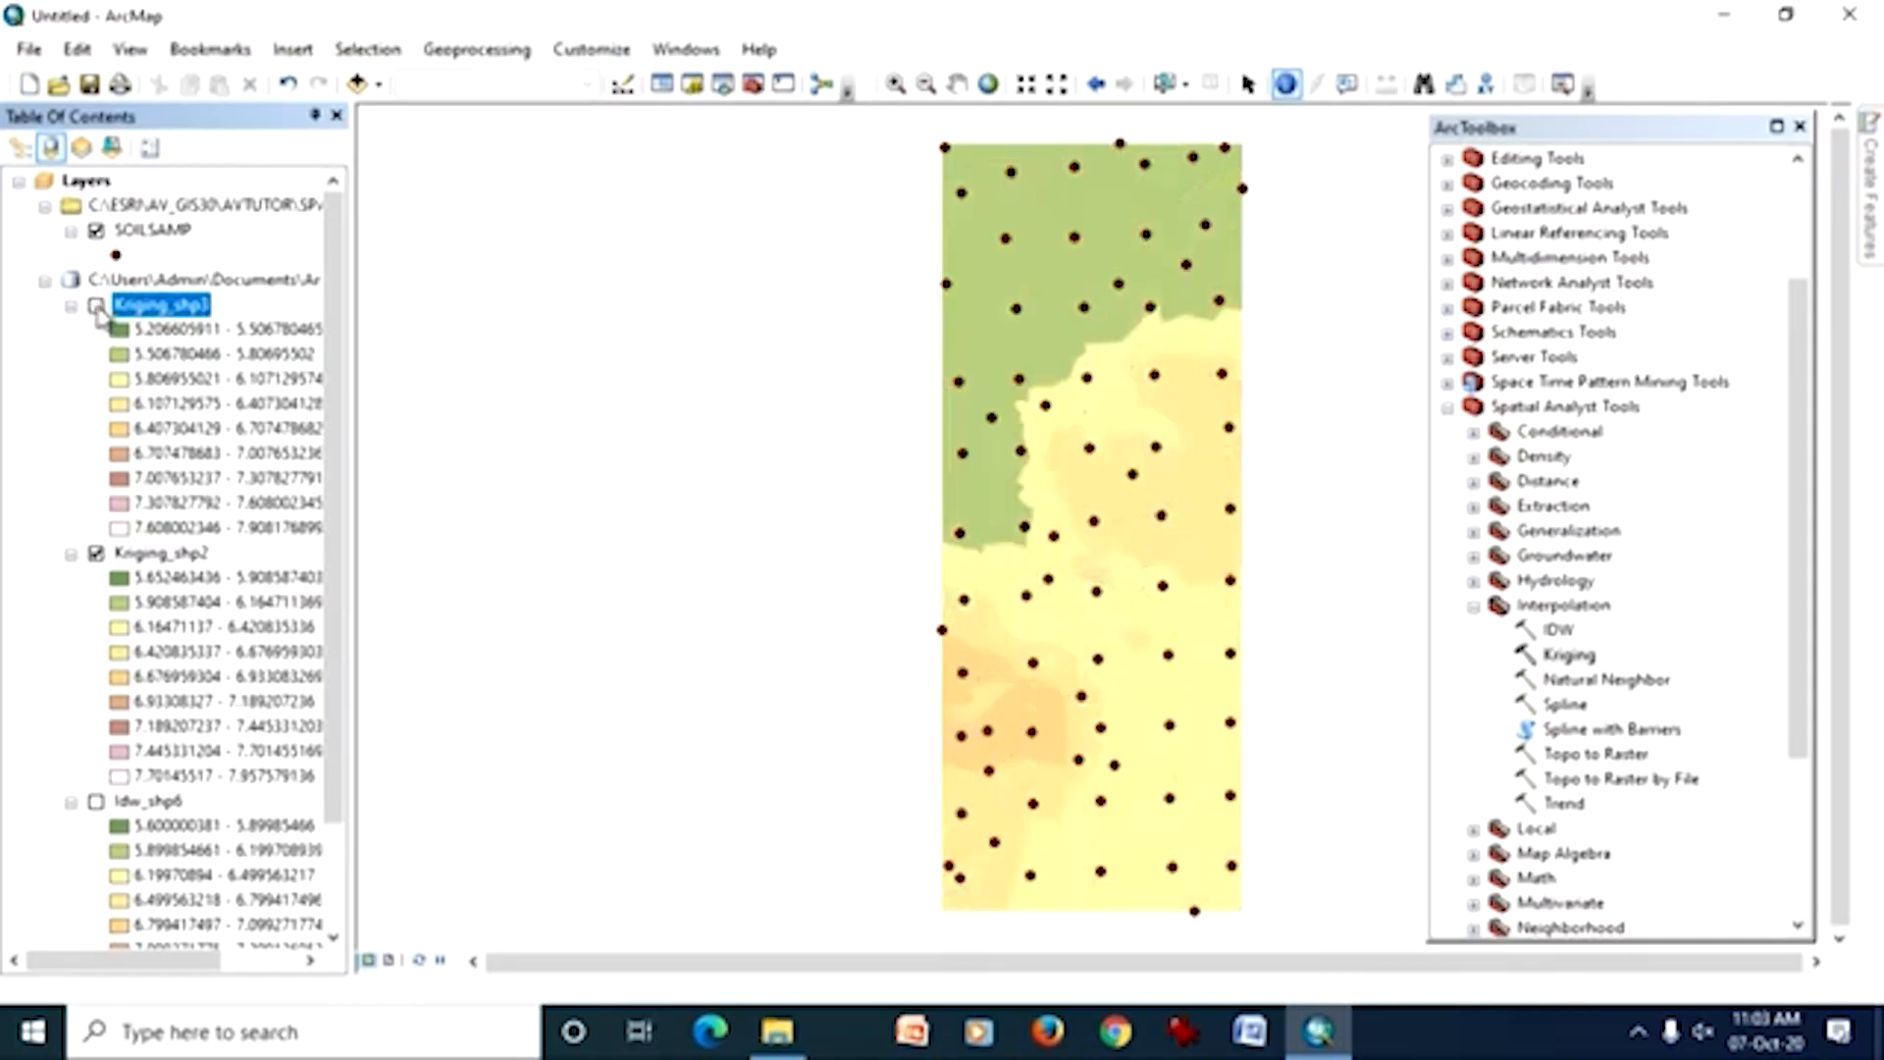
pyautogui.click(96, 307)
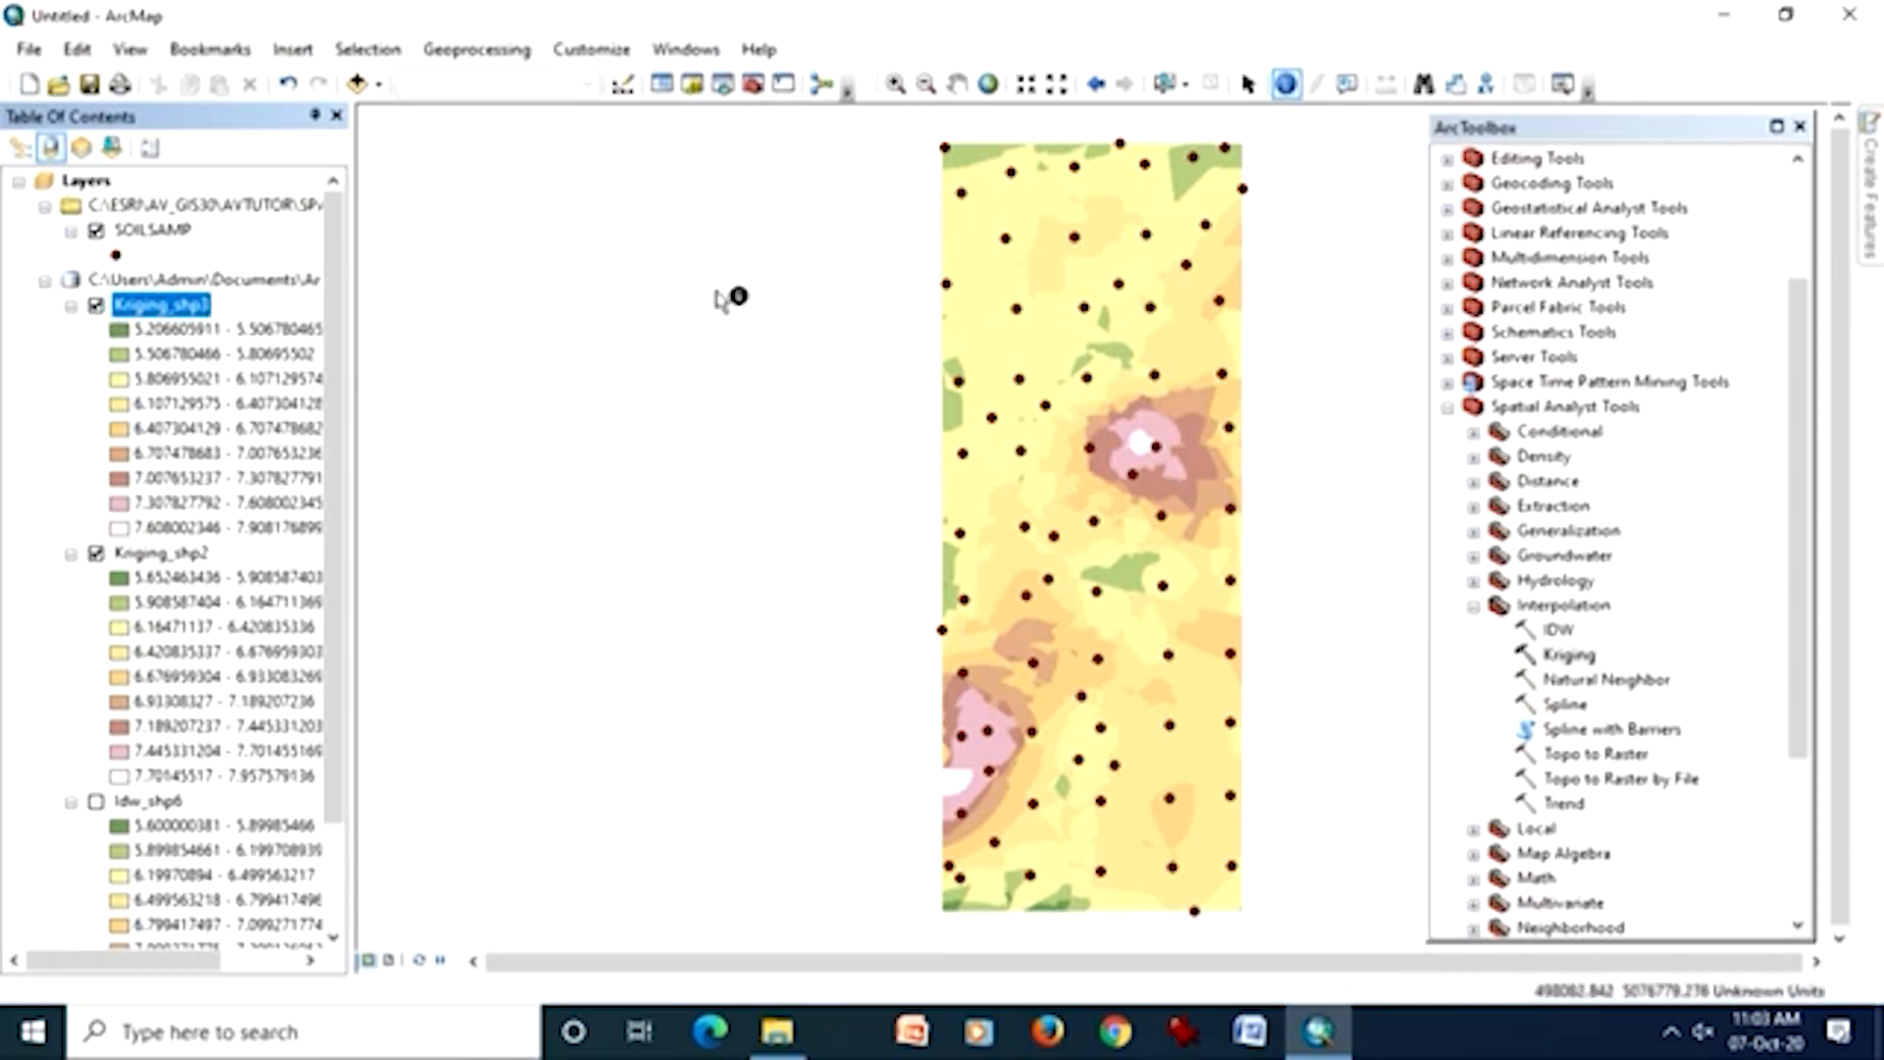
pyautogui.click(1562, 705)
pyautogui.click(1559, 631)
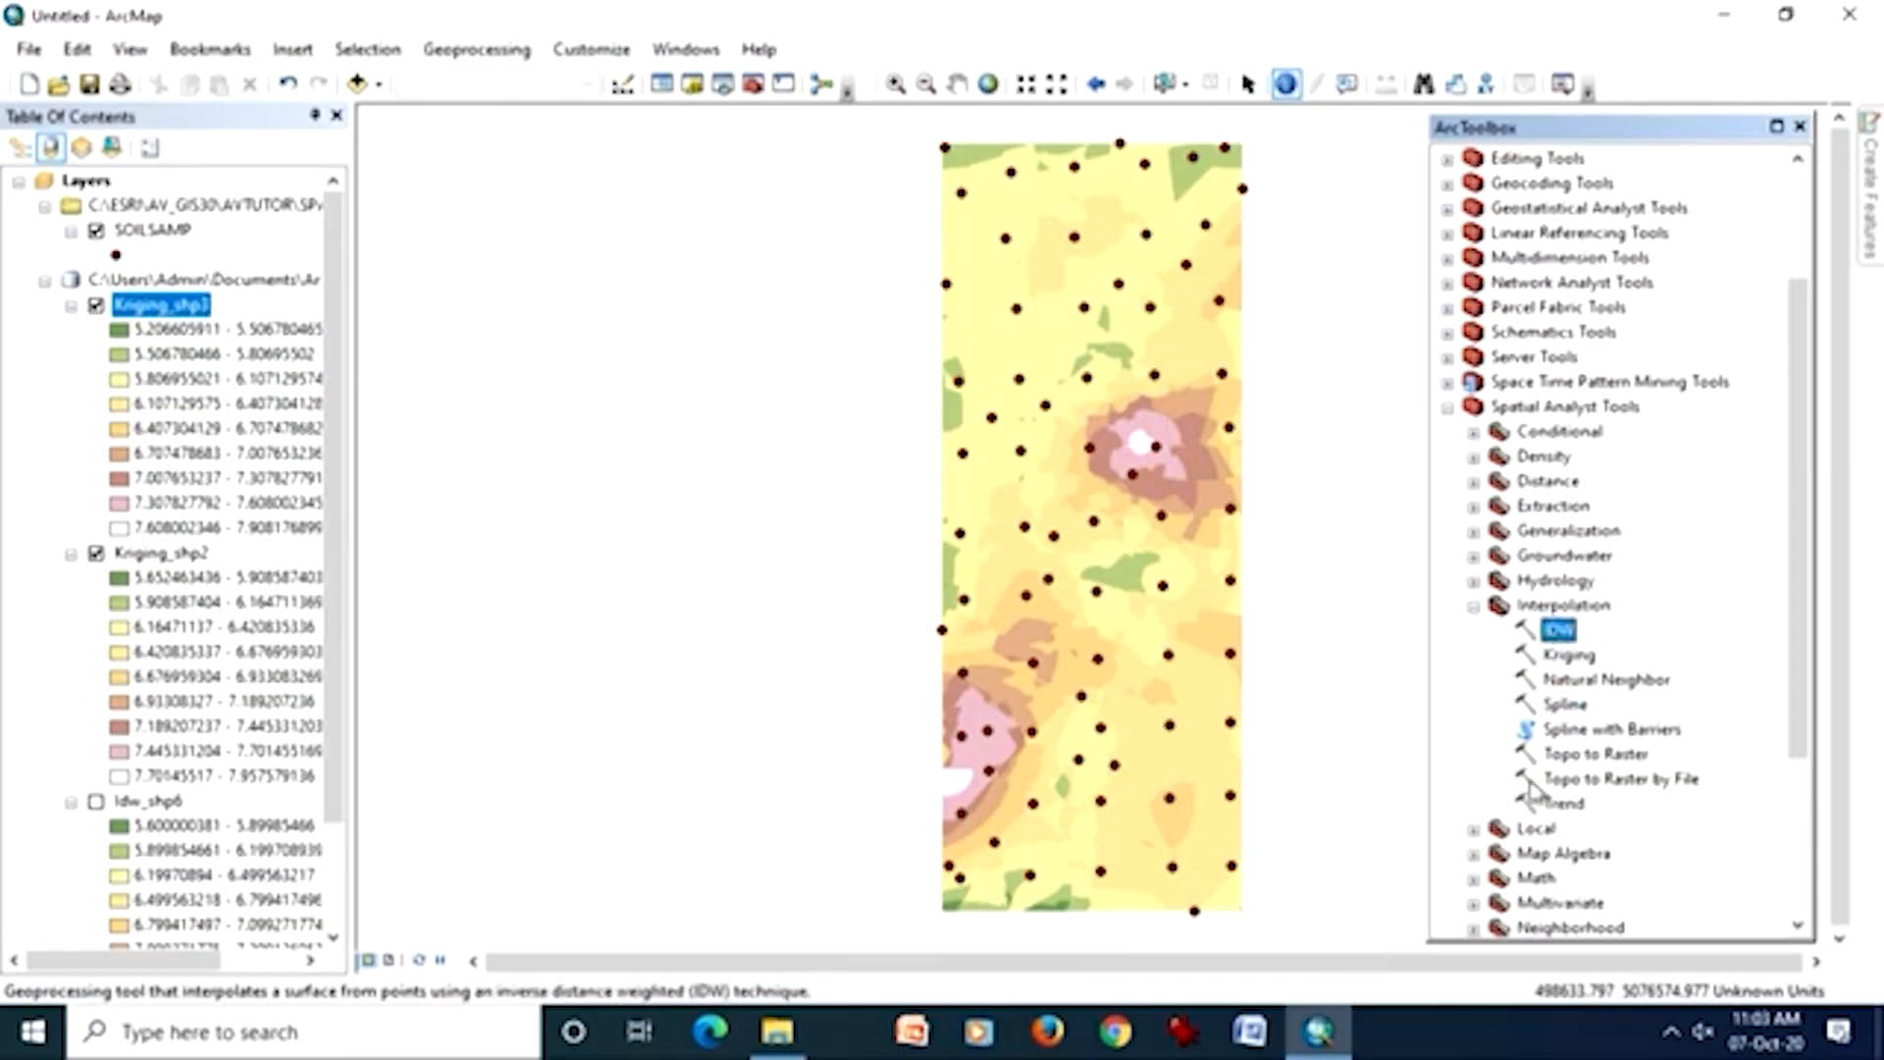
pyautogui.click(1560, 803)
pyautogui.click(1560, 630)
pyautogui.click(1567, 657)
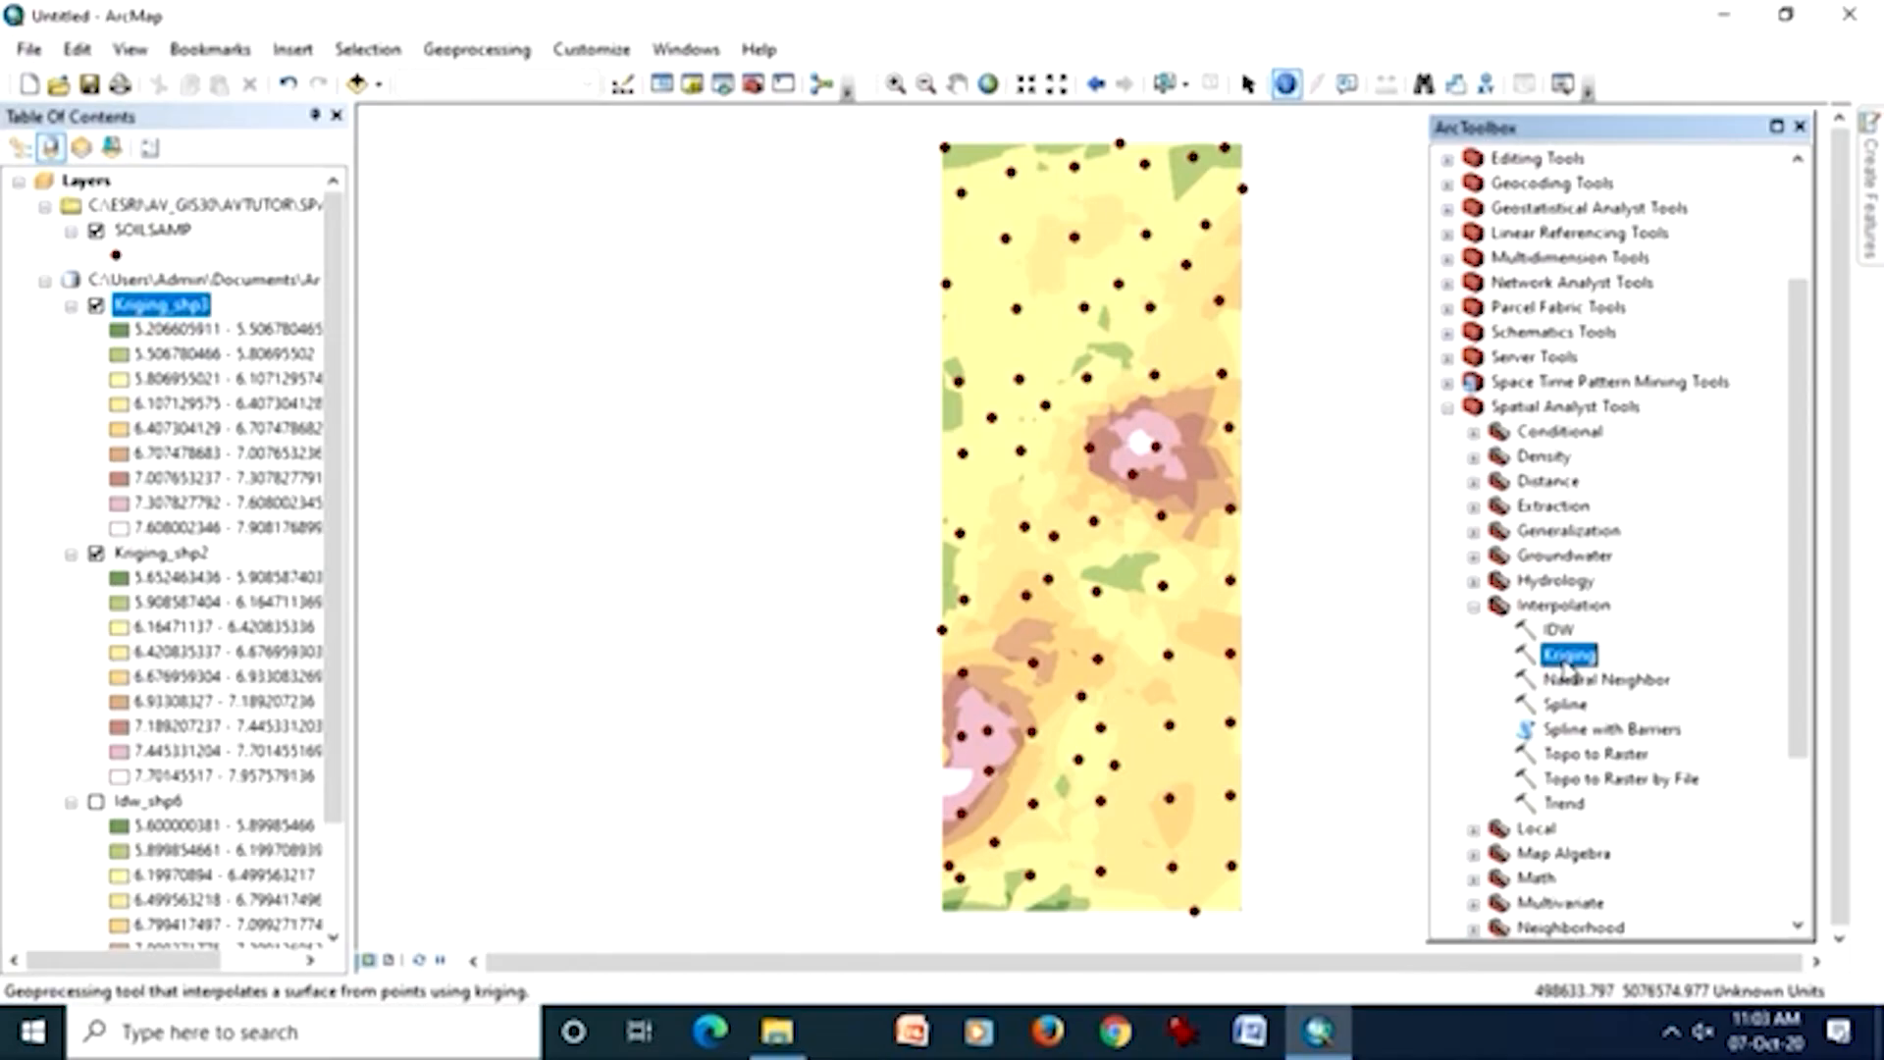
# - Reopen the Kriging tool with the Universal method selected and read the help on its semivariogram models and advanced parameters
pyautogui.doubleClick(1566, 656)
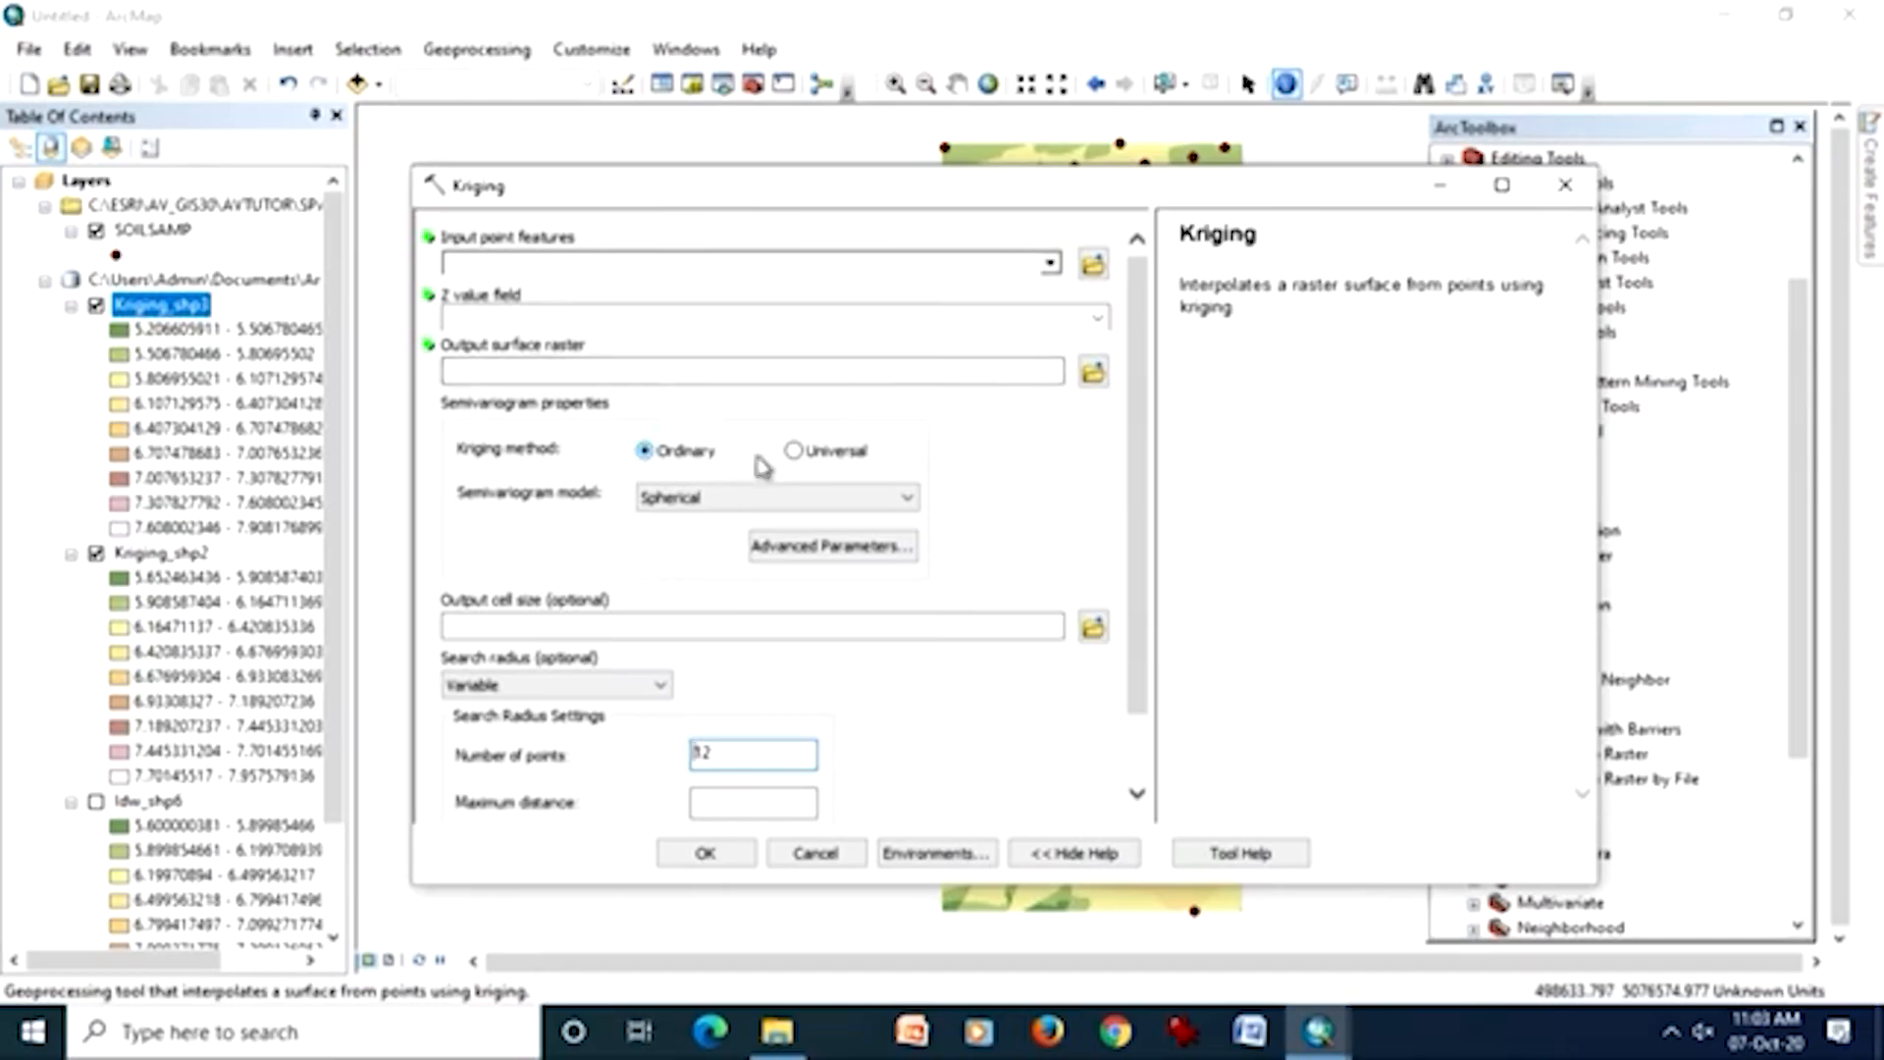
pyautogui.click(839, 457)
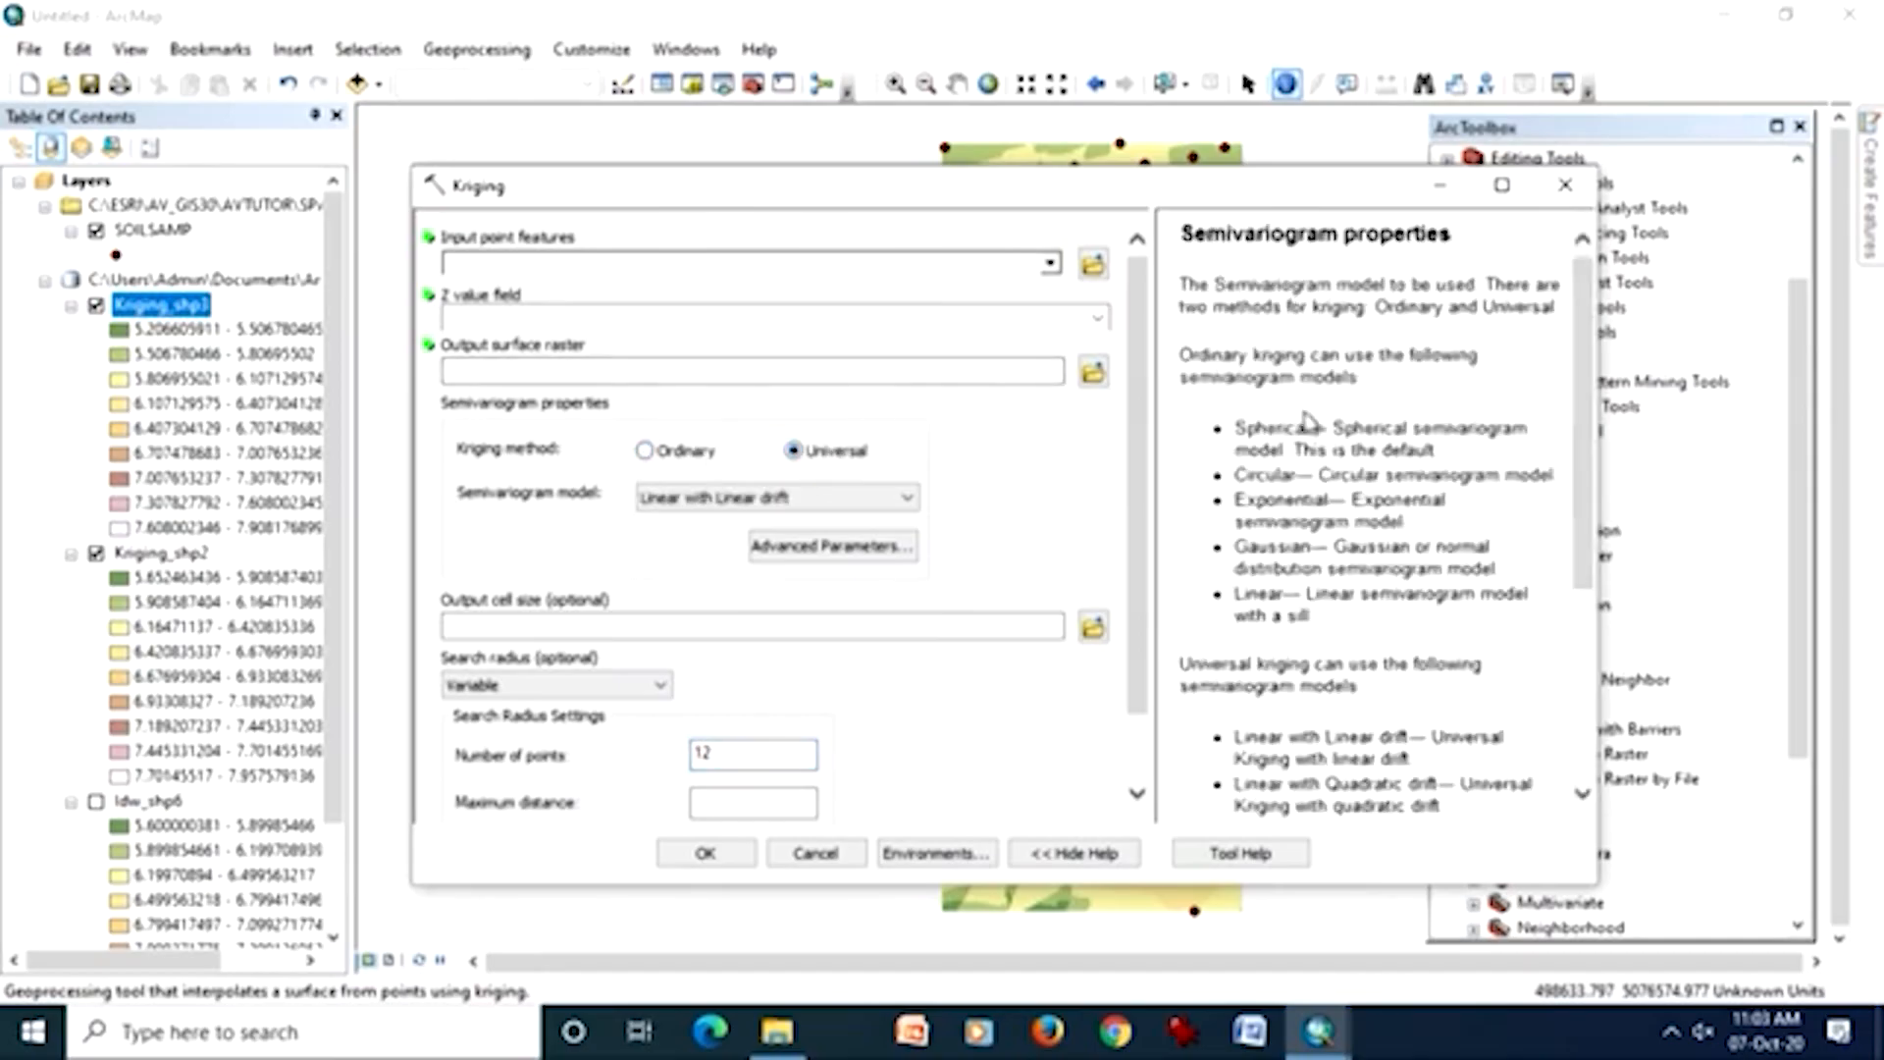
pyautogui.scroll(-3, 1342, 504)
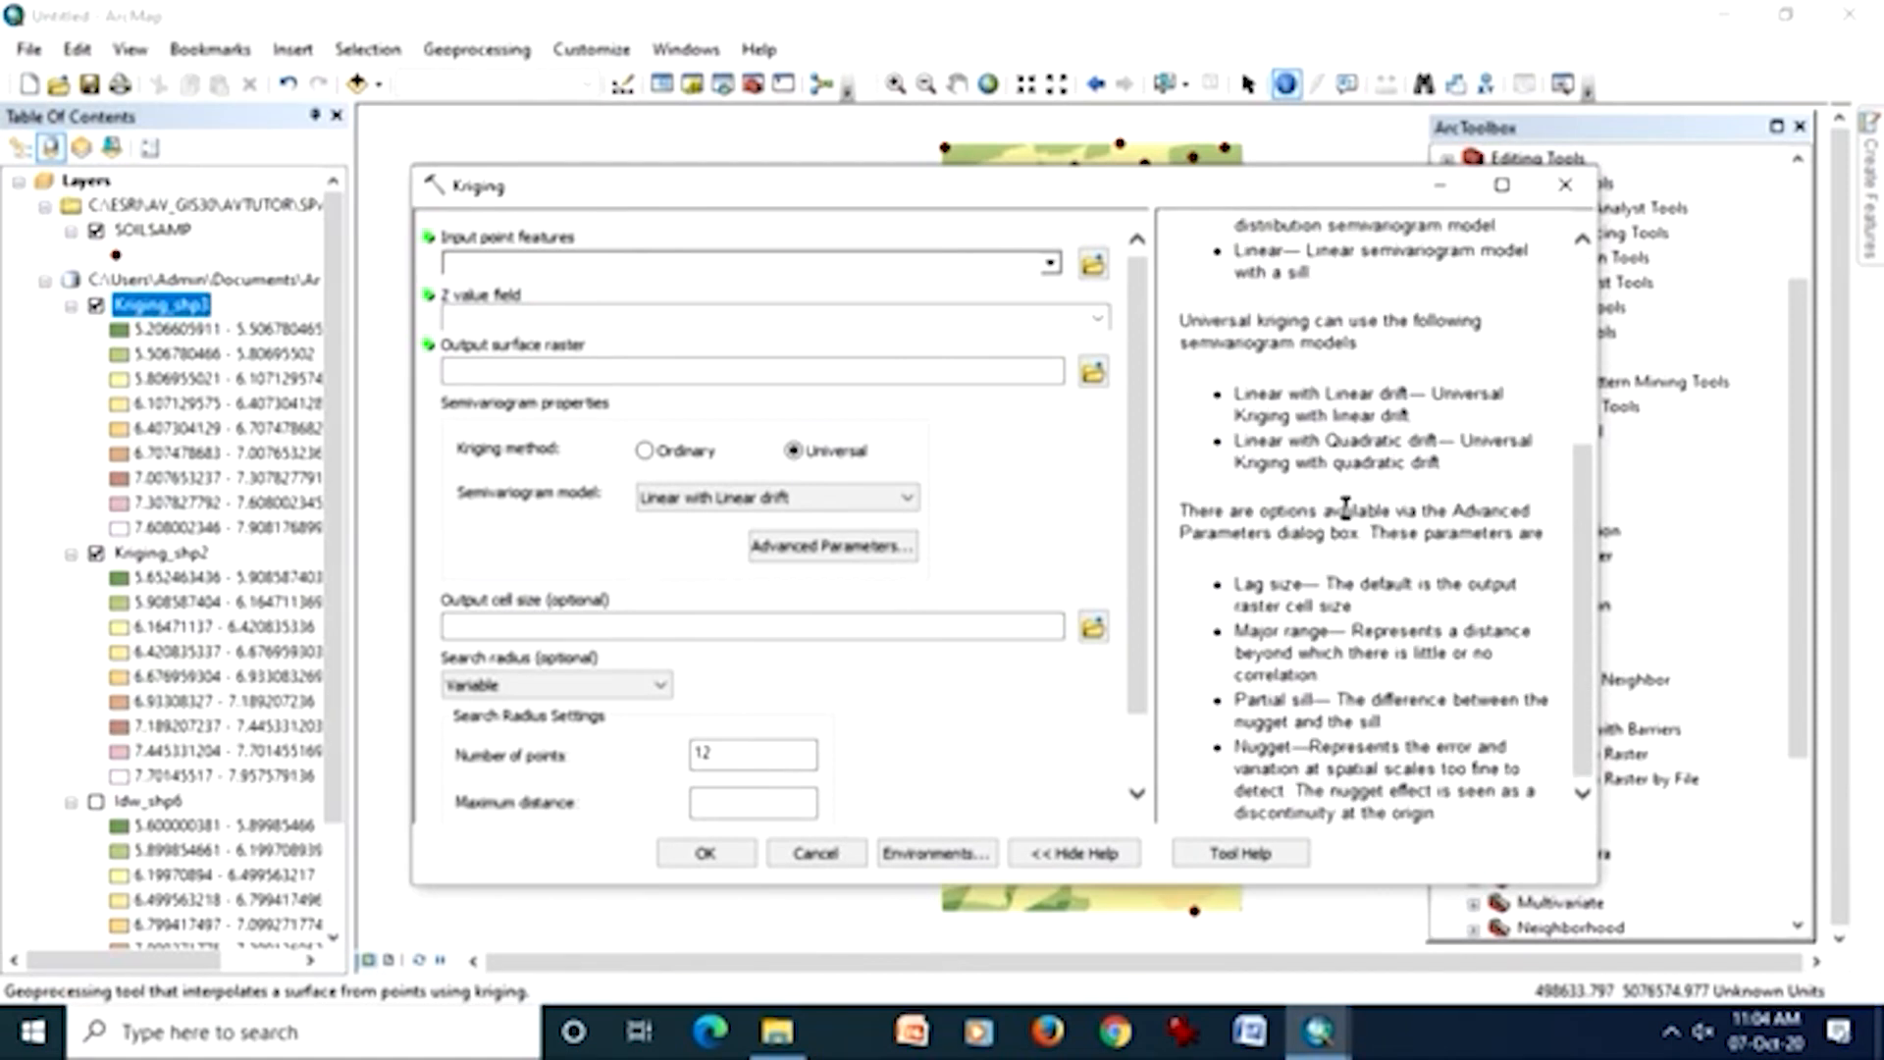
pyautogui.scroll(3, 1344, 505)
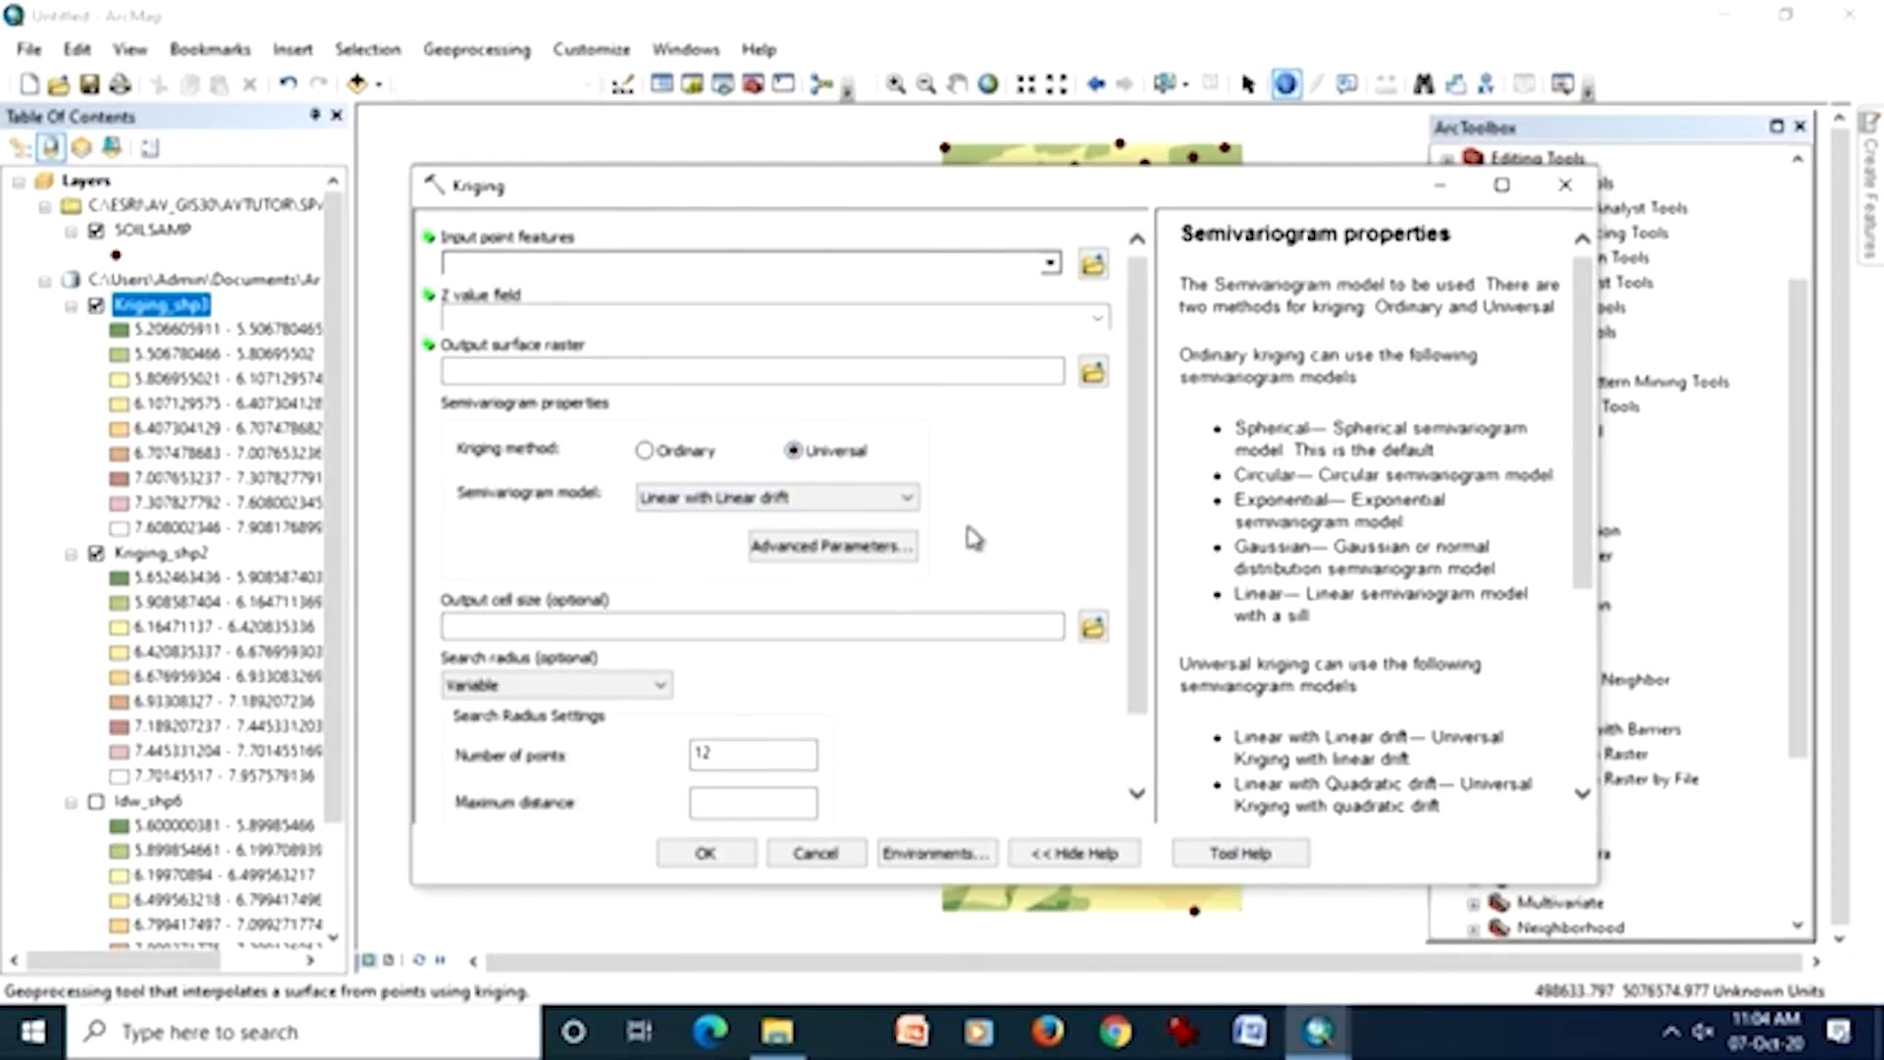
# - Check the Kriging tool's advanced lag size and variogram parameters, and close the tool without running it
pyautogui.click(892, 546)
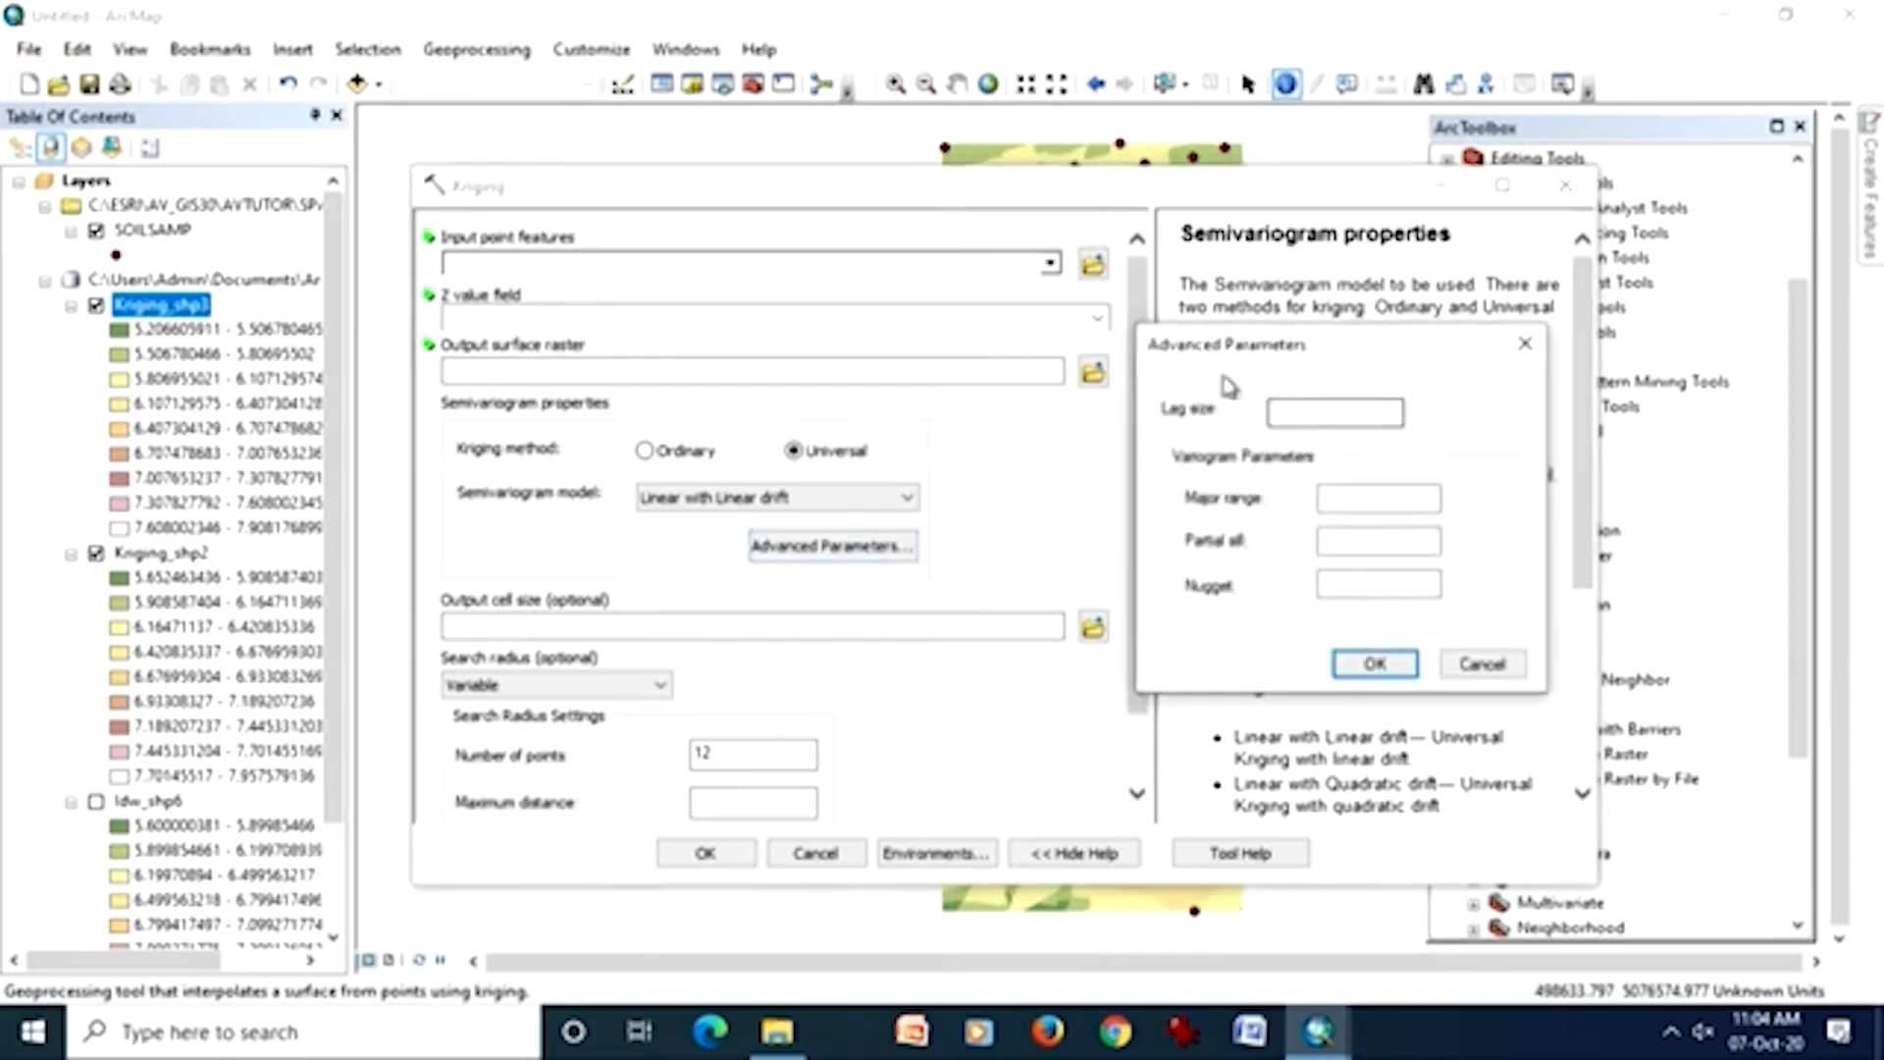
pyautogui.click(1484, 667)
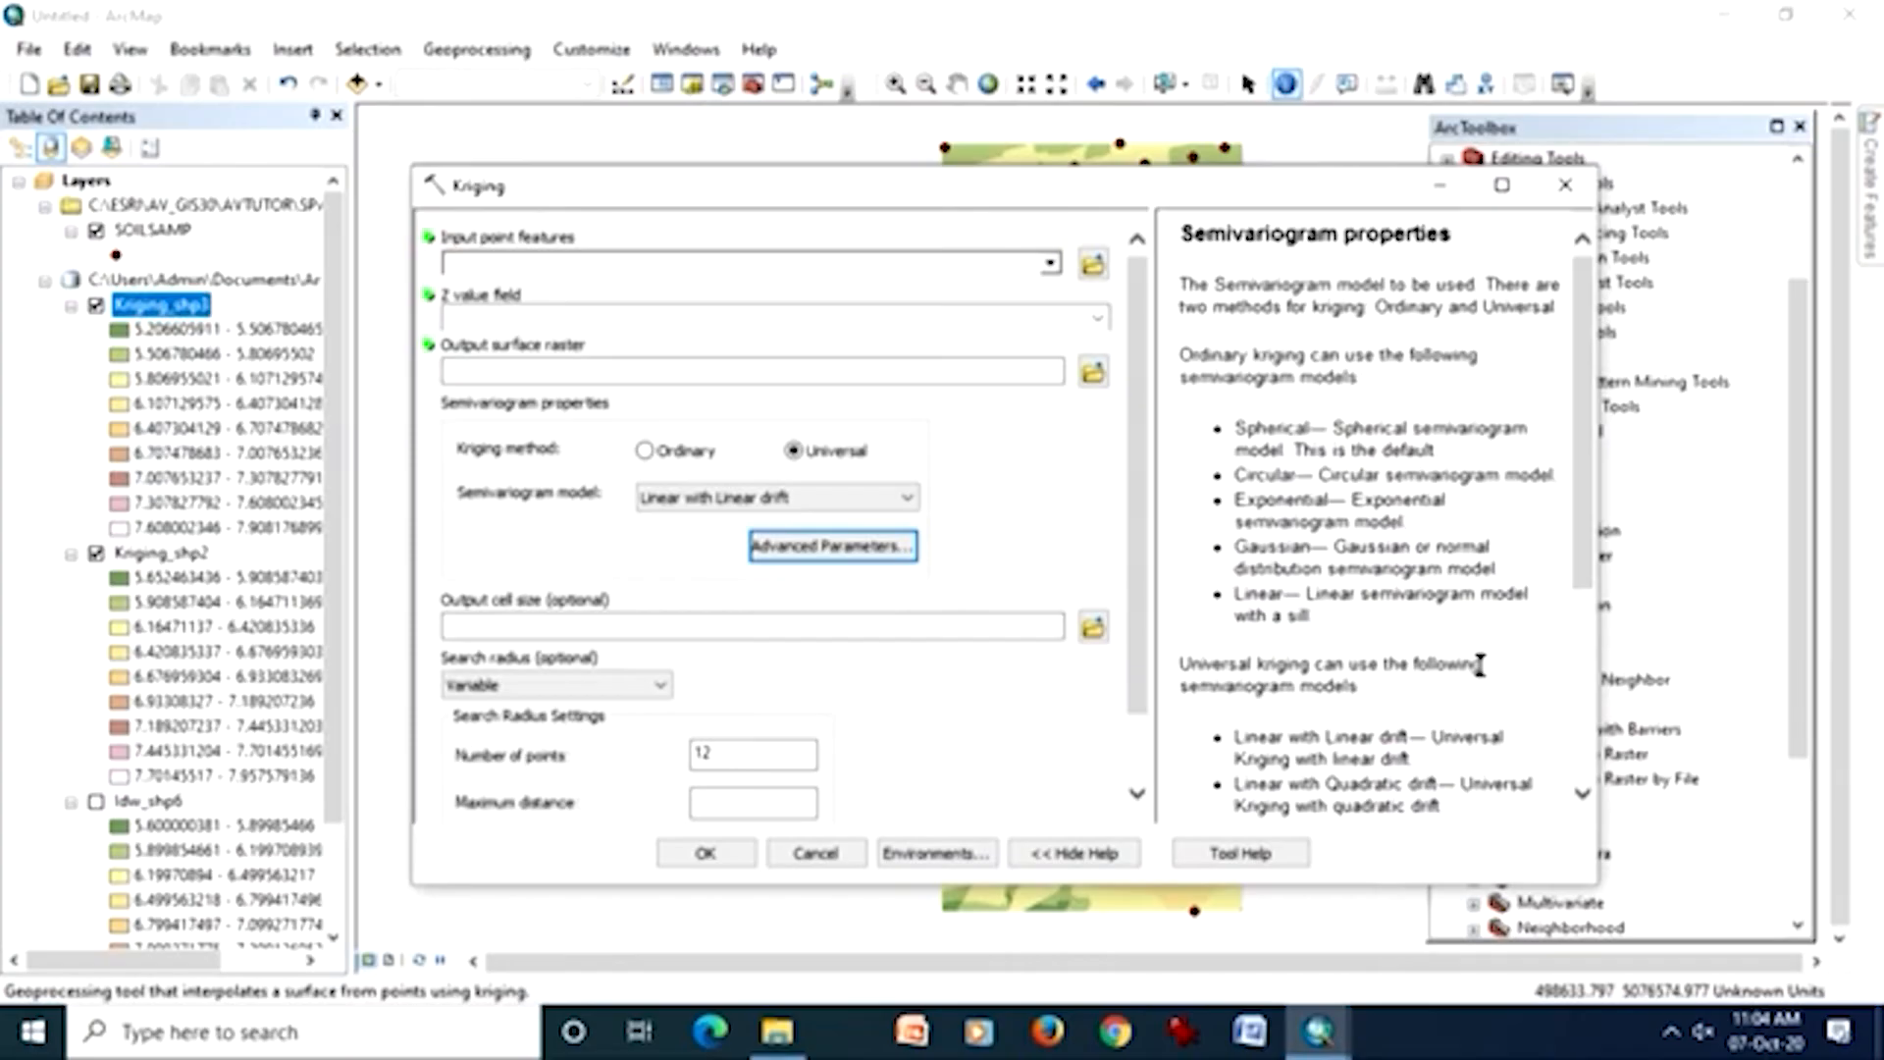
pyautogui.click(1565, 185)
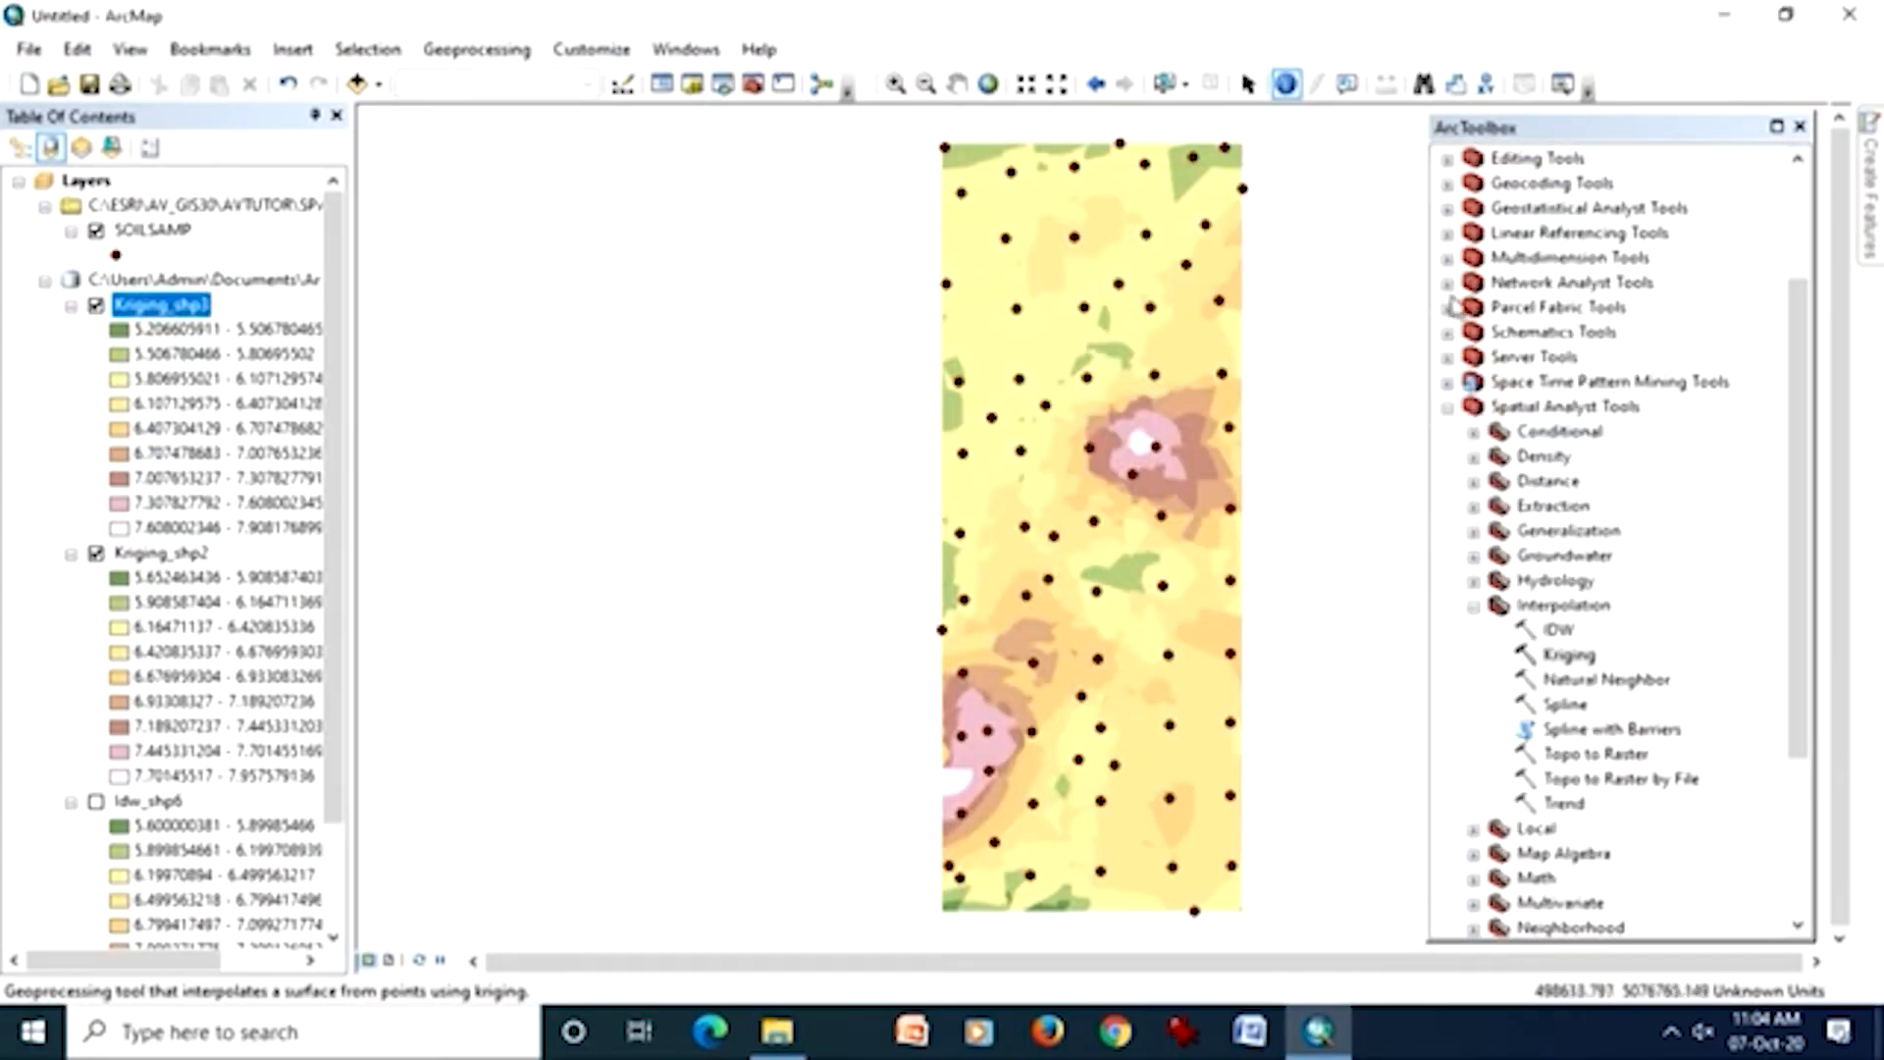
# - Switch to ArcView GIS 3.2a and choose to open an existing project
pyautogui.click(1725, 22)
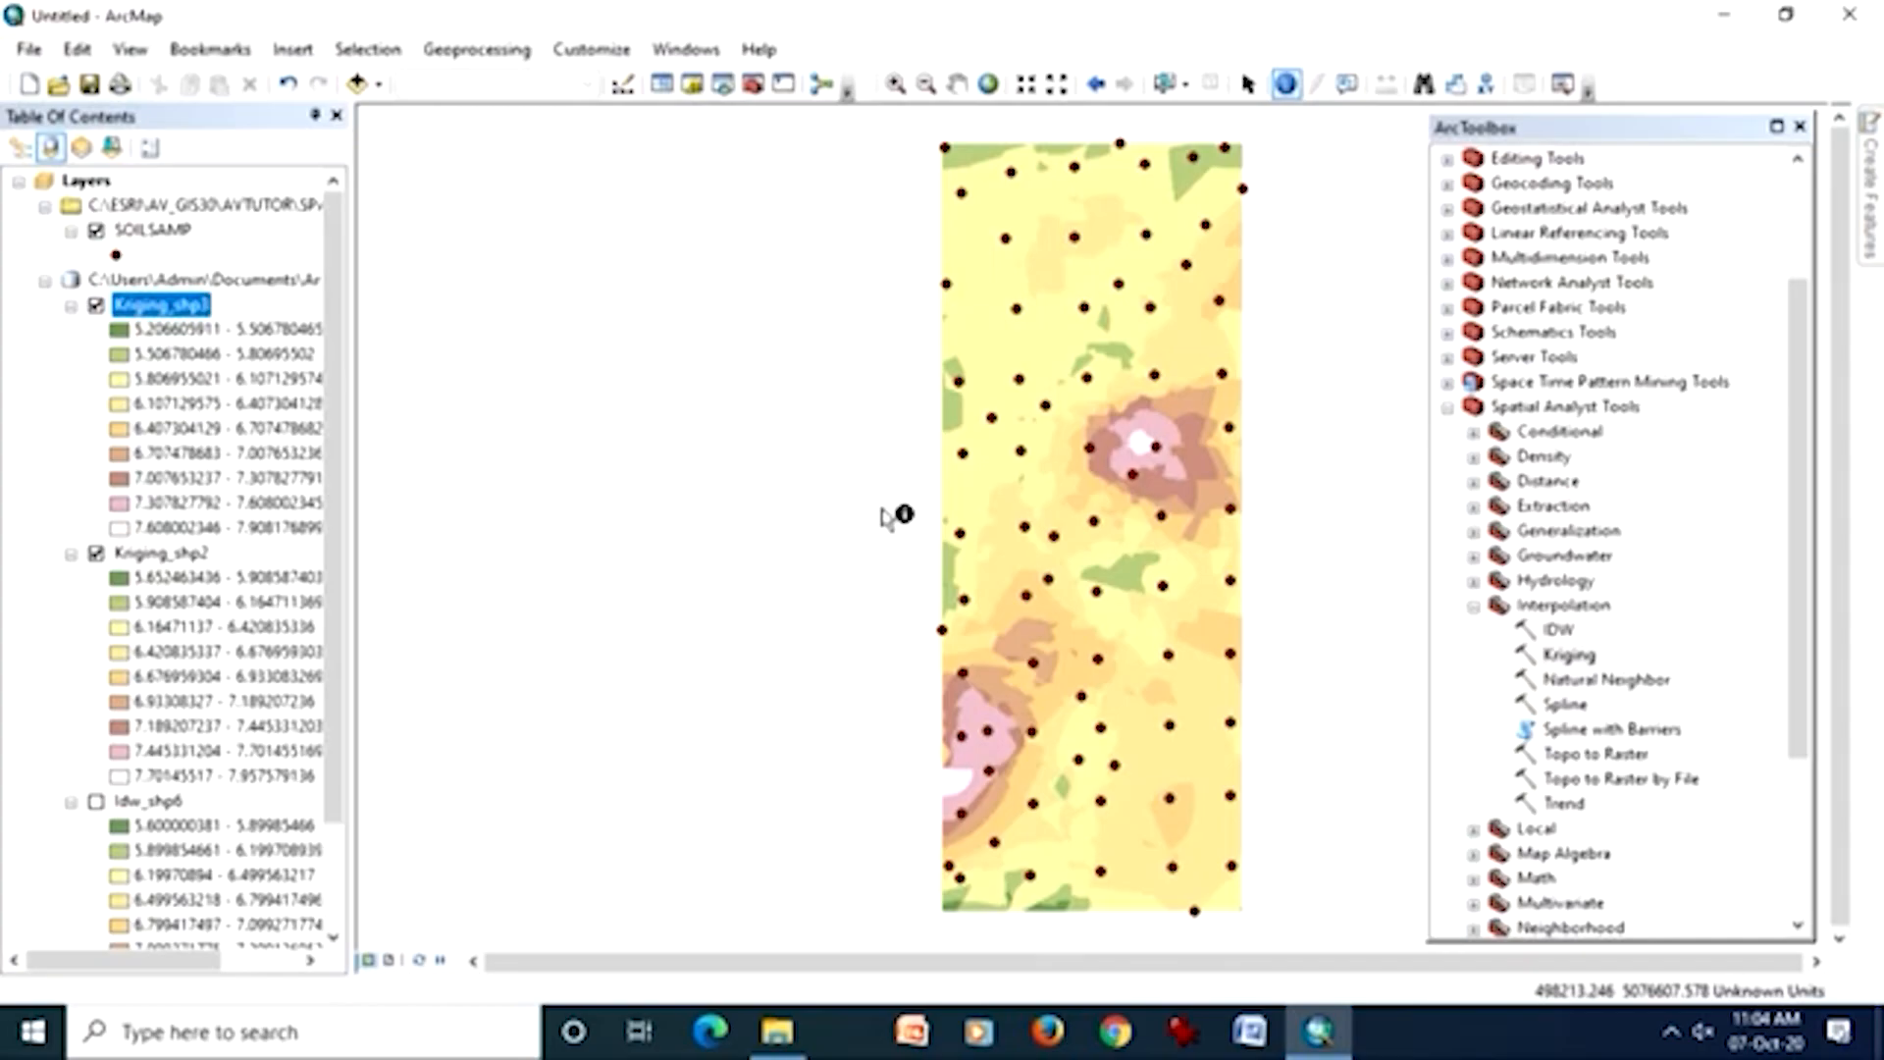
pyautogui.click(1724, 15)
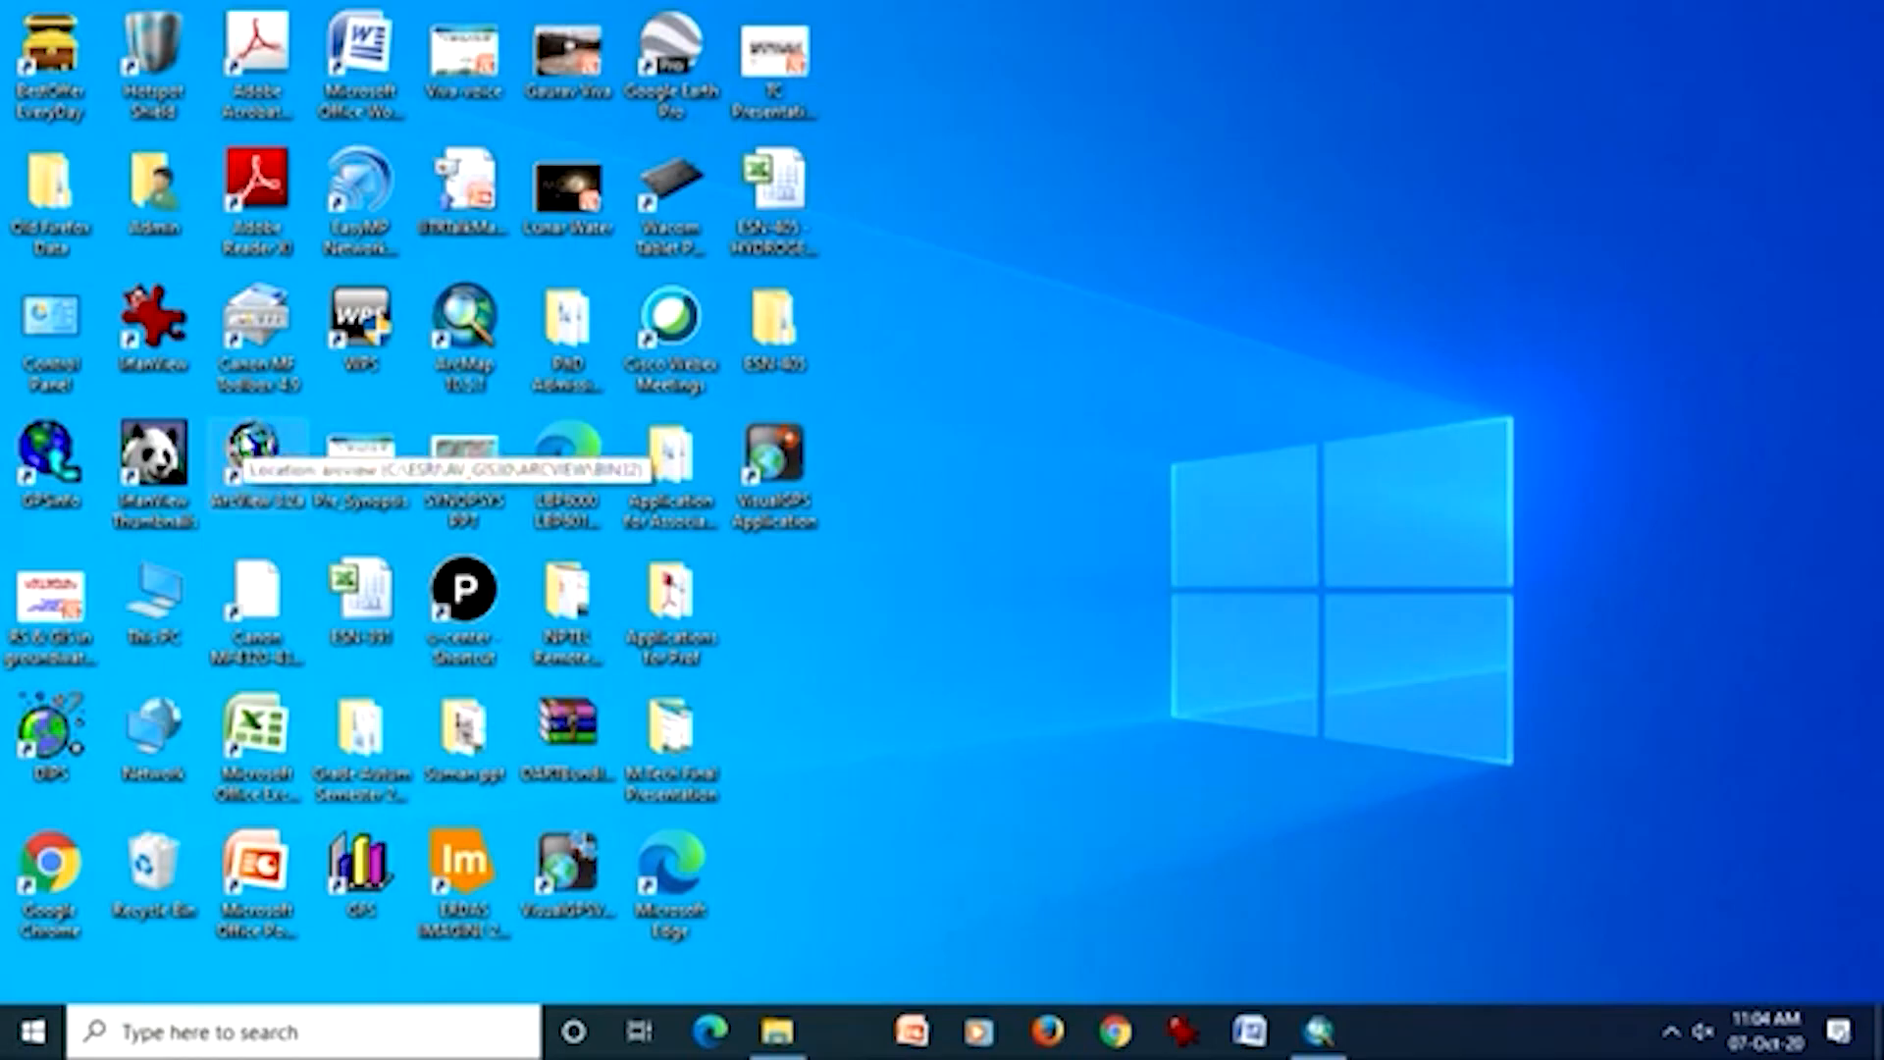
pyautogui.doubleClick(254, 443)
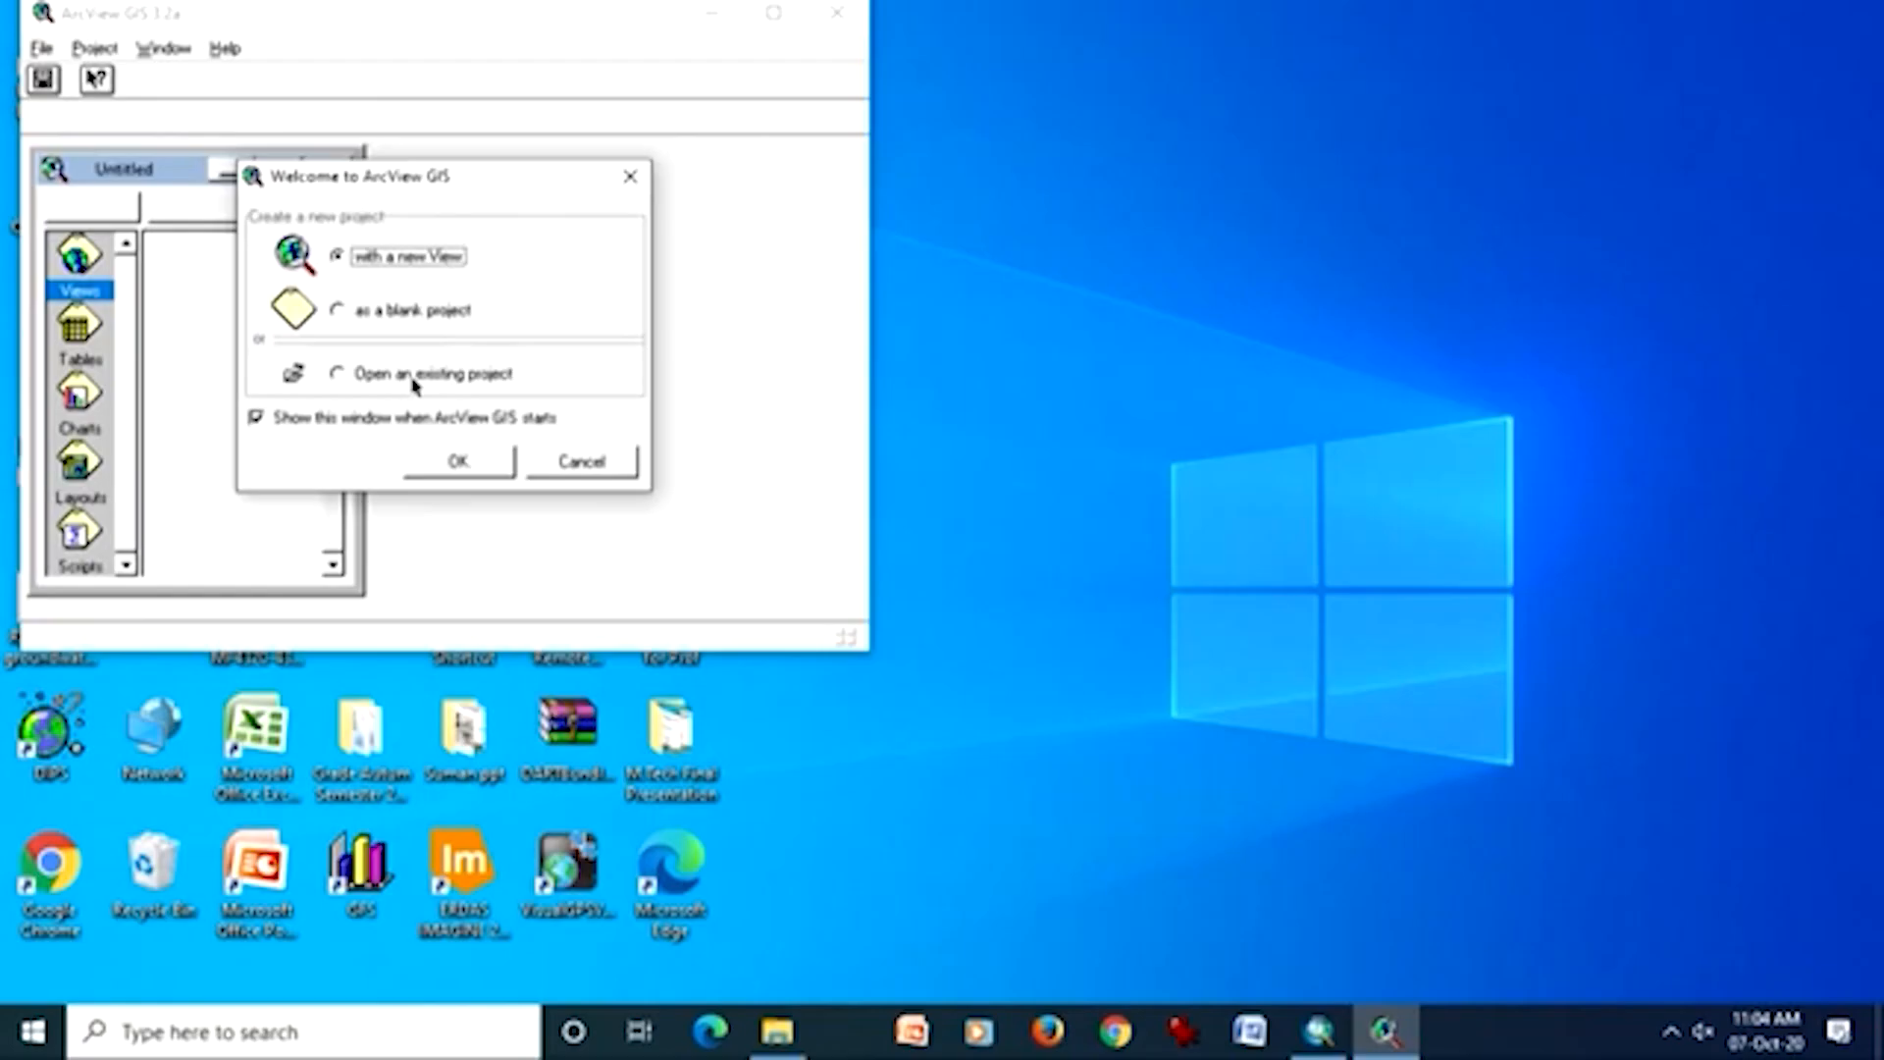
pyautogui.click(412, 382)
pyautogui.click(457, 463)
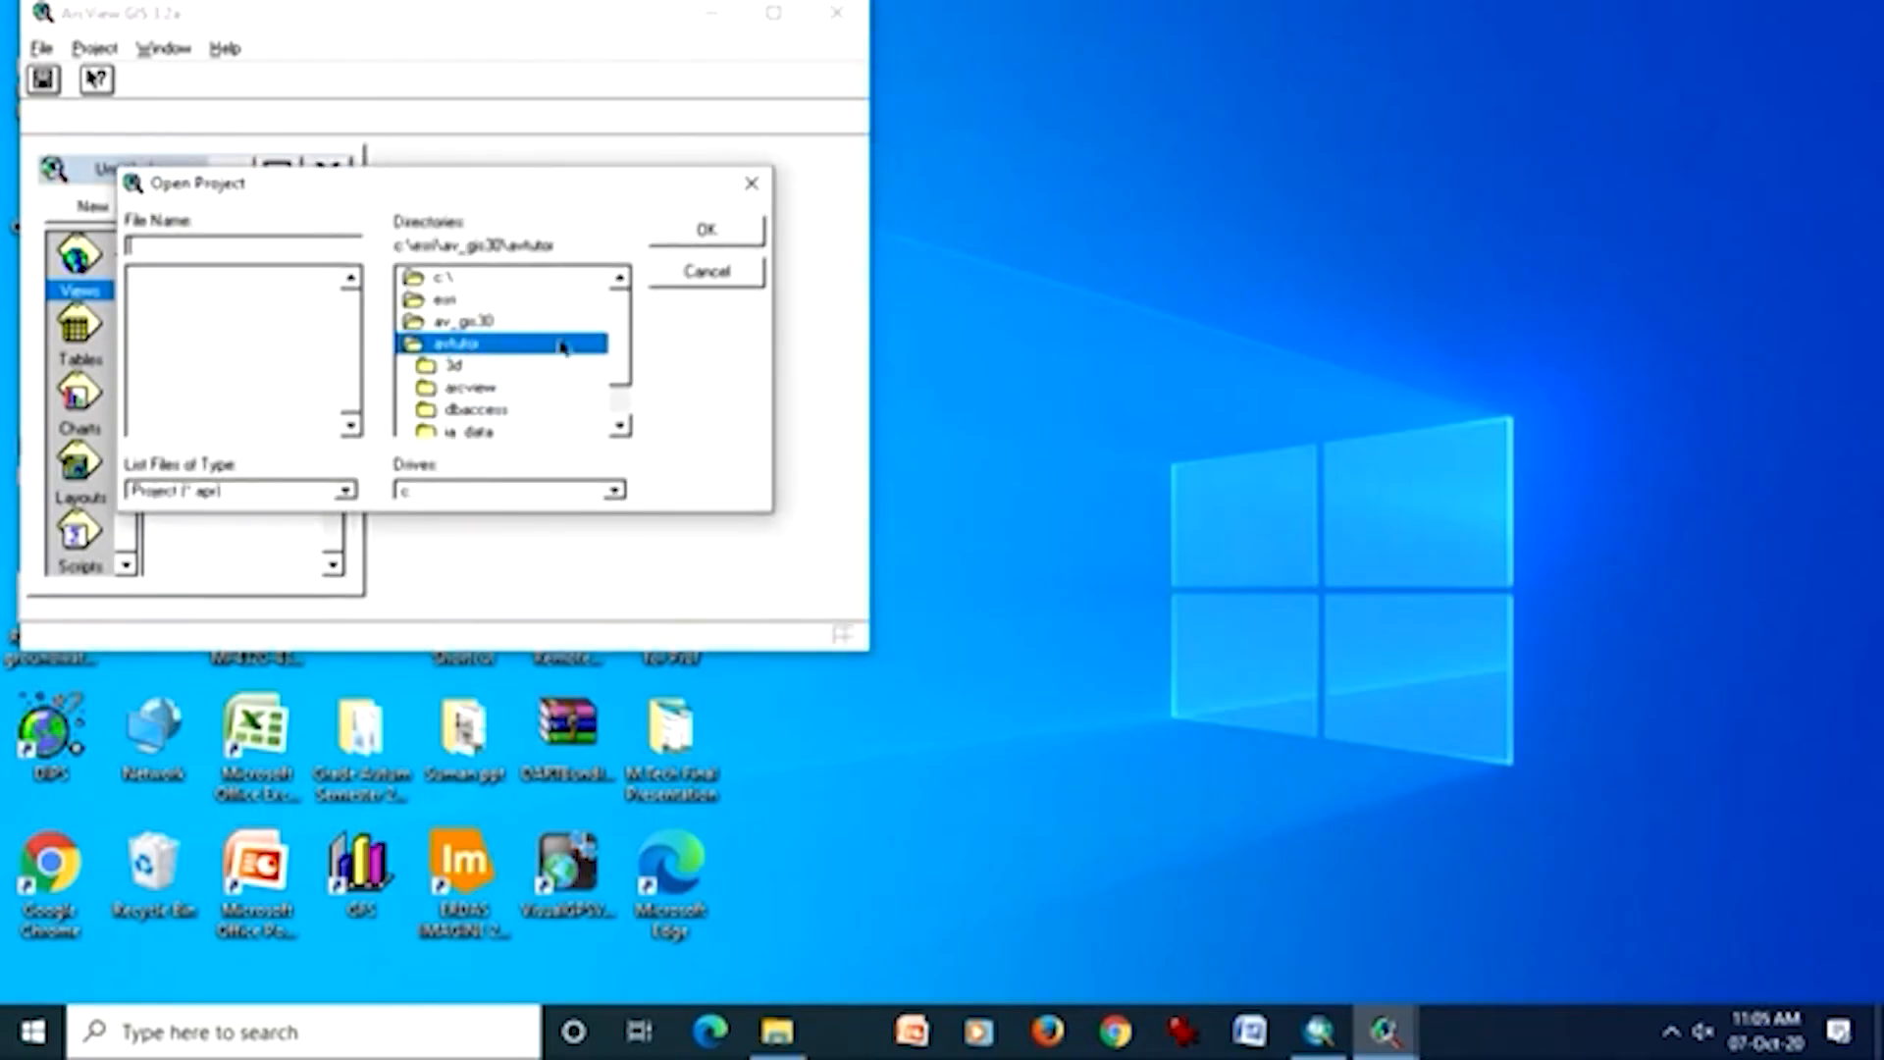
# - Open the project dam_simulation.apr from the "demo for classes" folder on drive D
pyautogui.click(614, 490)
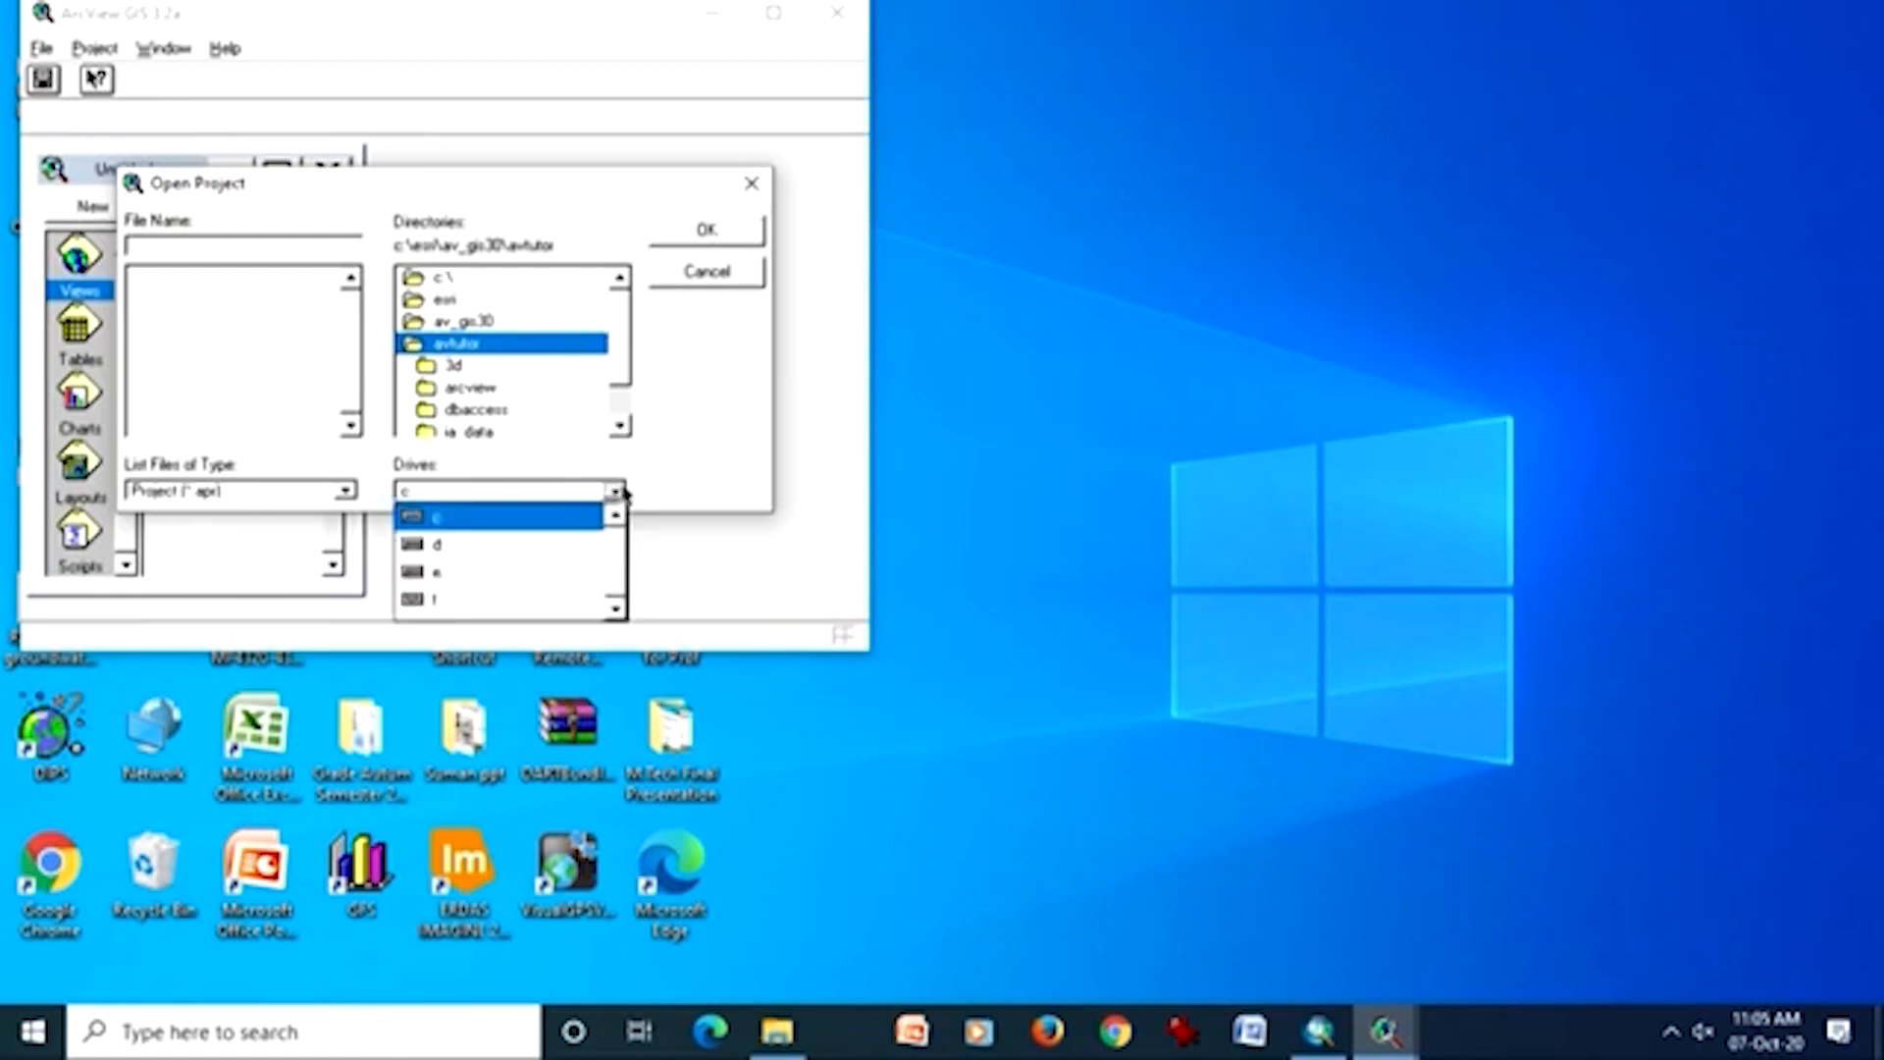
pyautogui.click(565, 539)
pyautogui.doubleClick(461, 322)
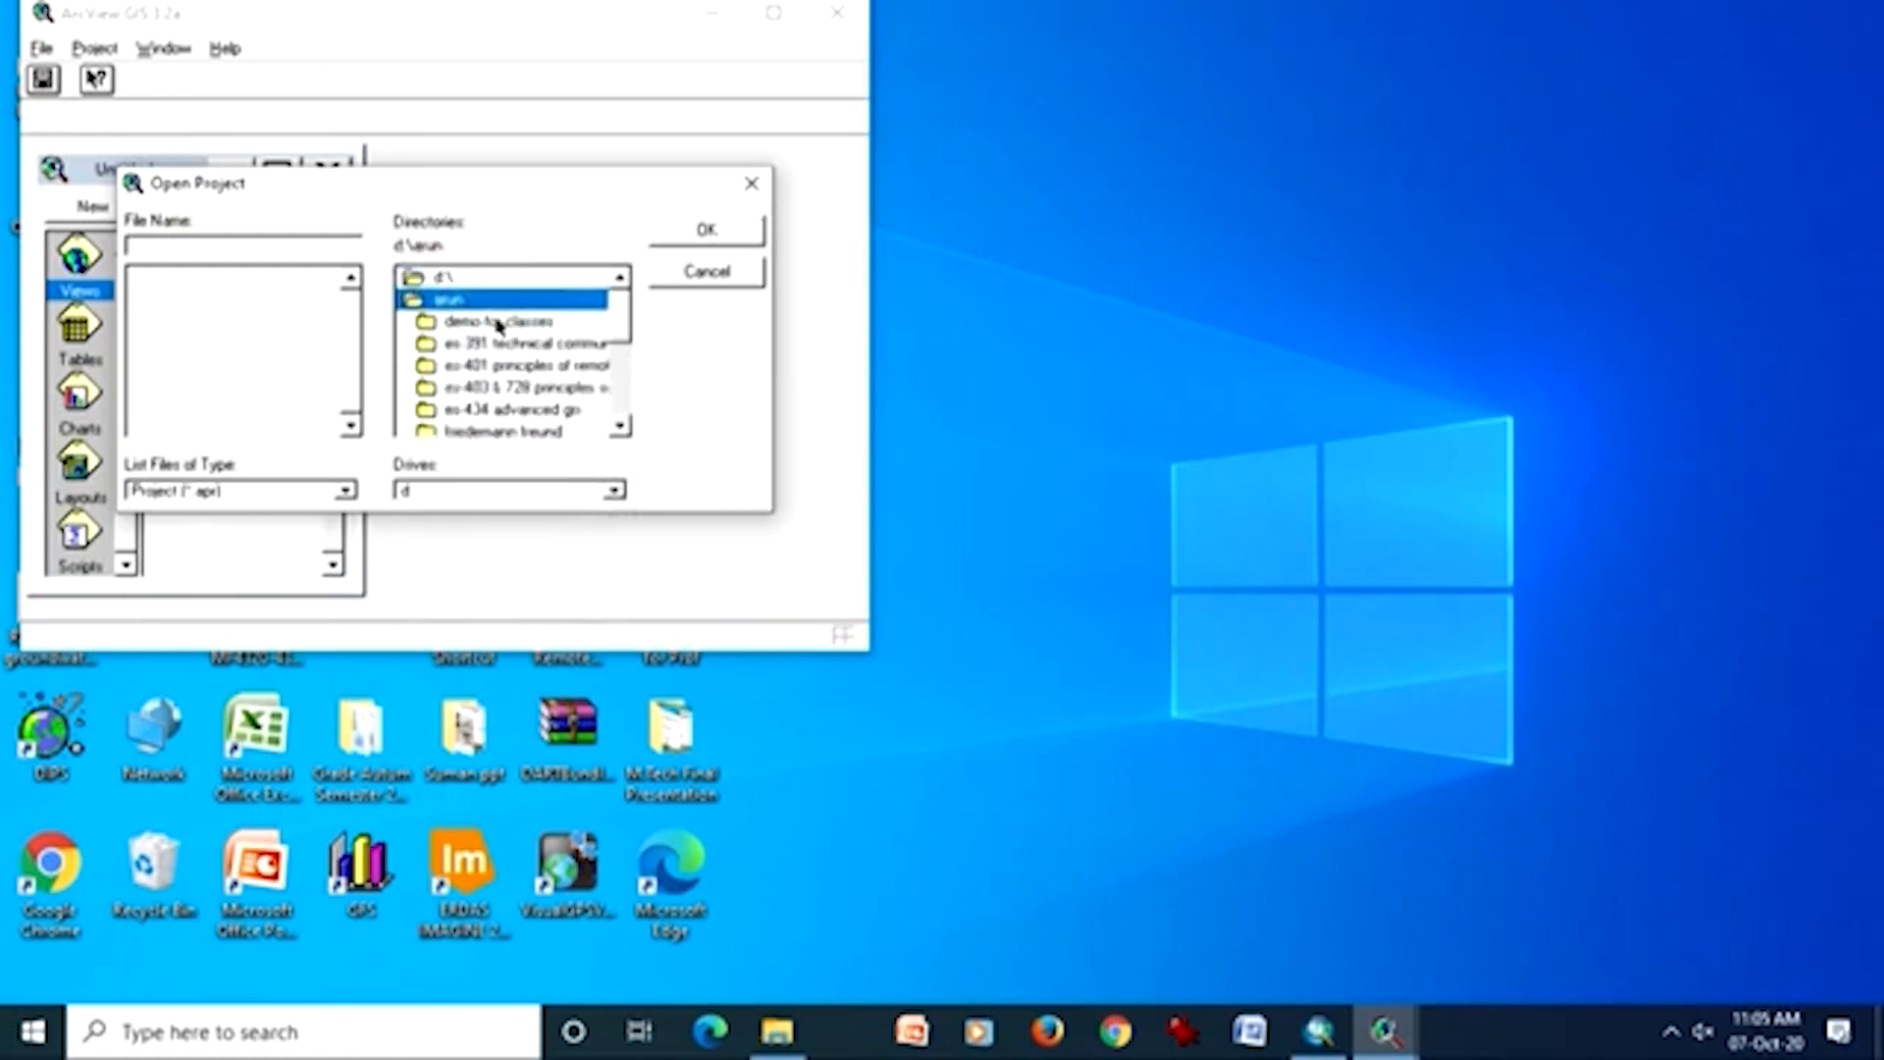
pyautogui.doubleClick(523, 325)
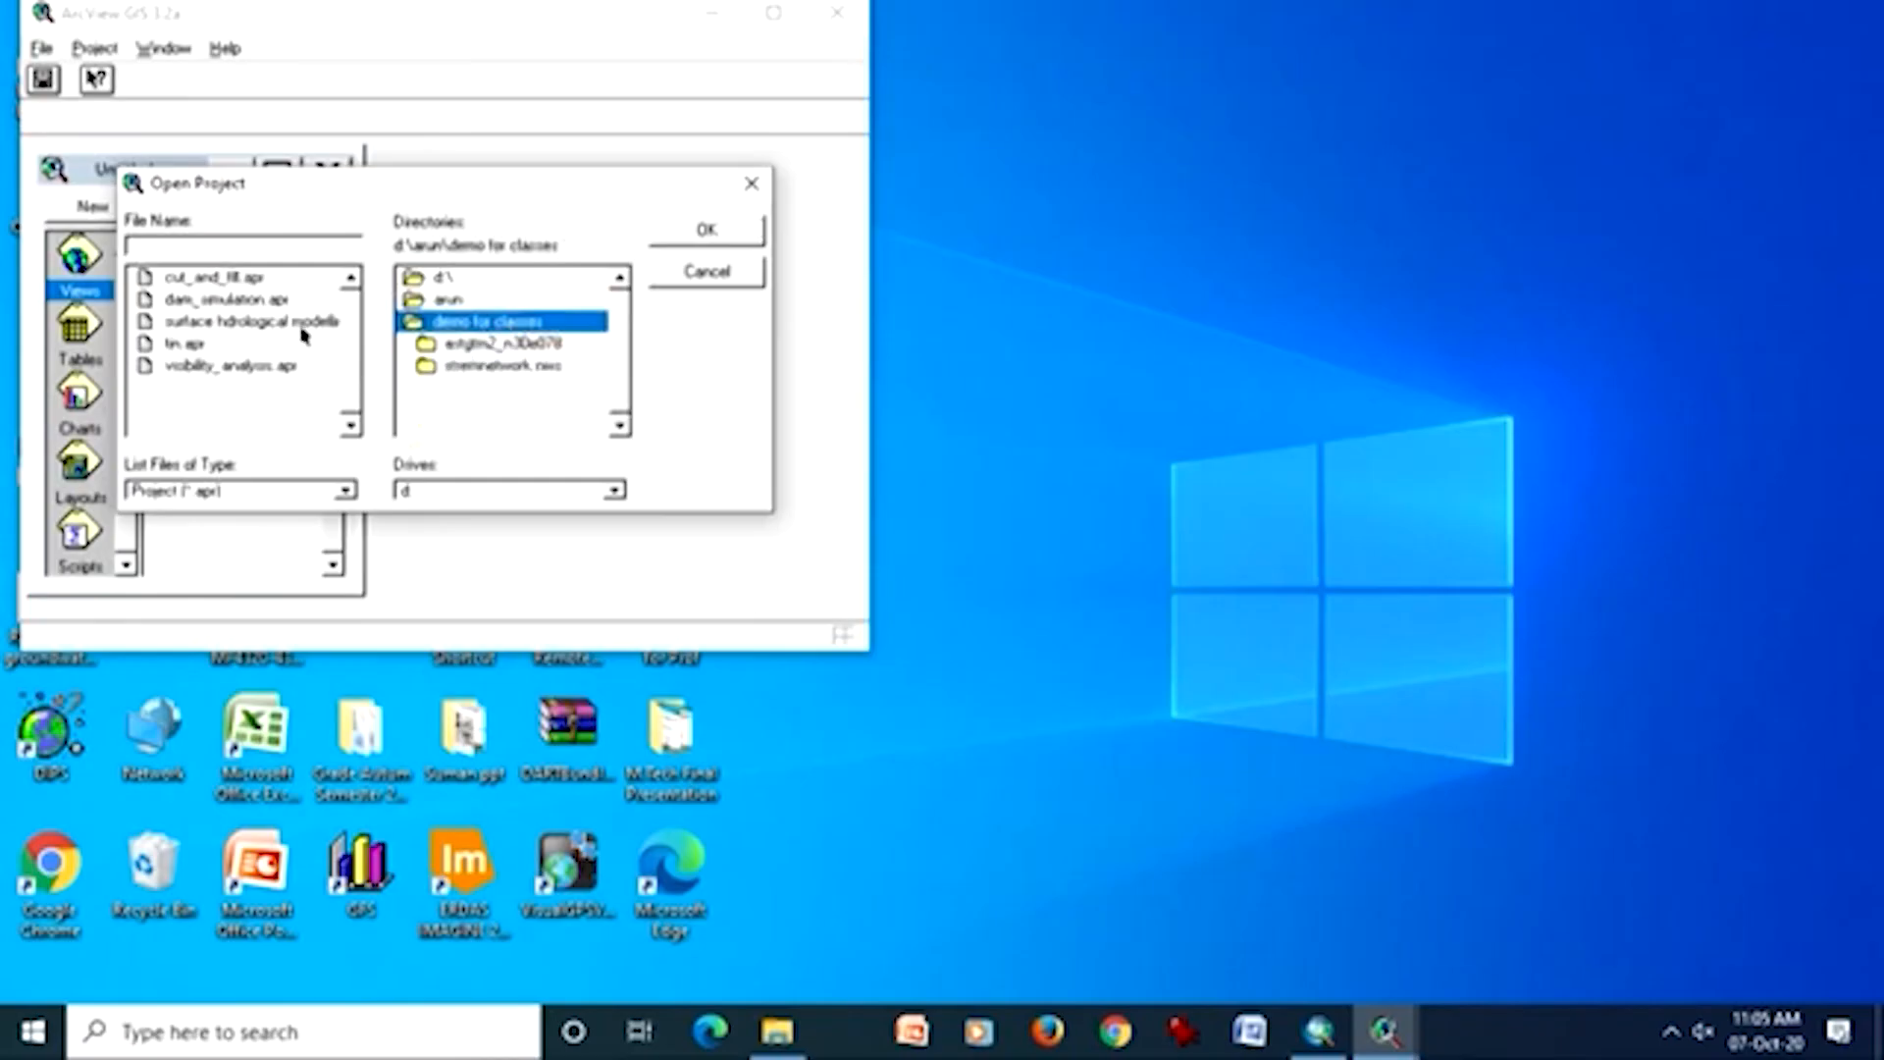
pyautogui.click(263, 307)
pyautogui.doubleClick(262, 312)
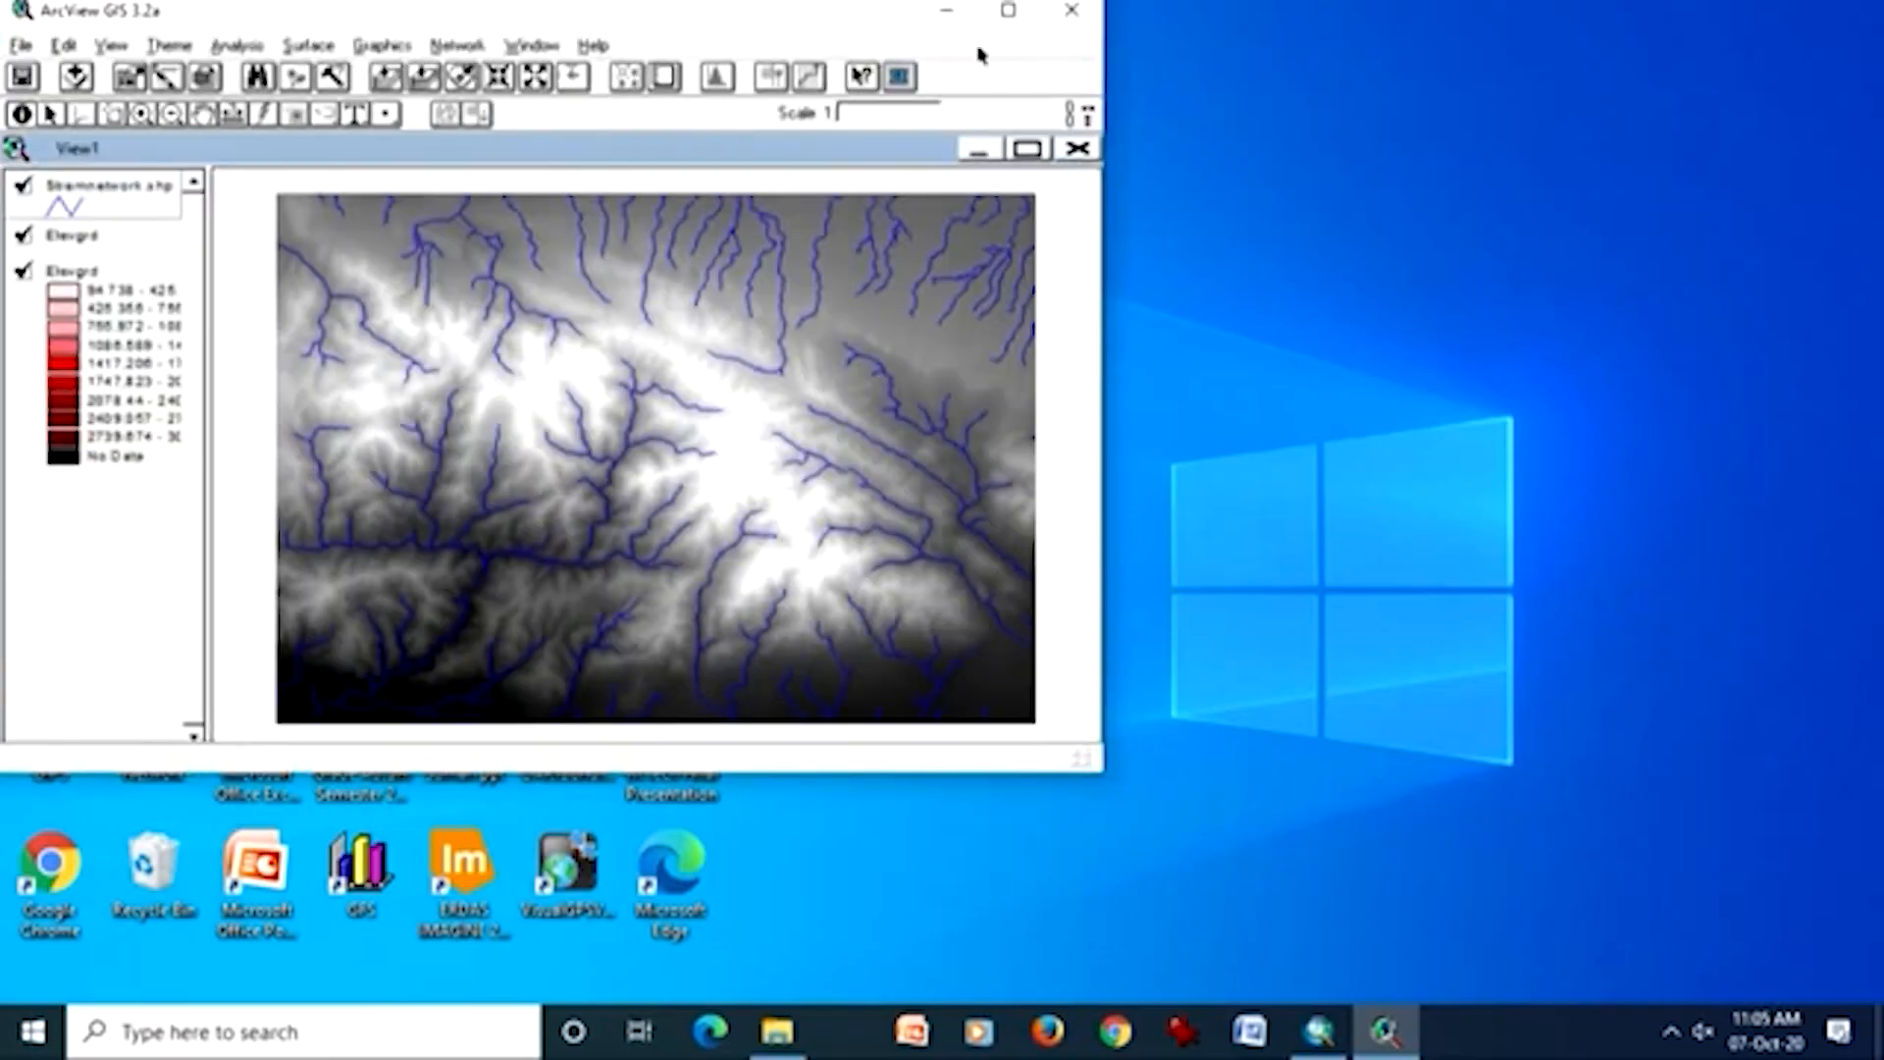
# - Maximize View1, hide the classified Elevgrd theme, and toggle the stream network to examine the grayscale elevation grid
pyautogui.click(1007, 12)
pyautogui.click(1028, 150)
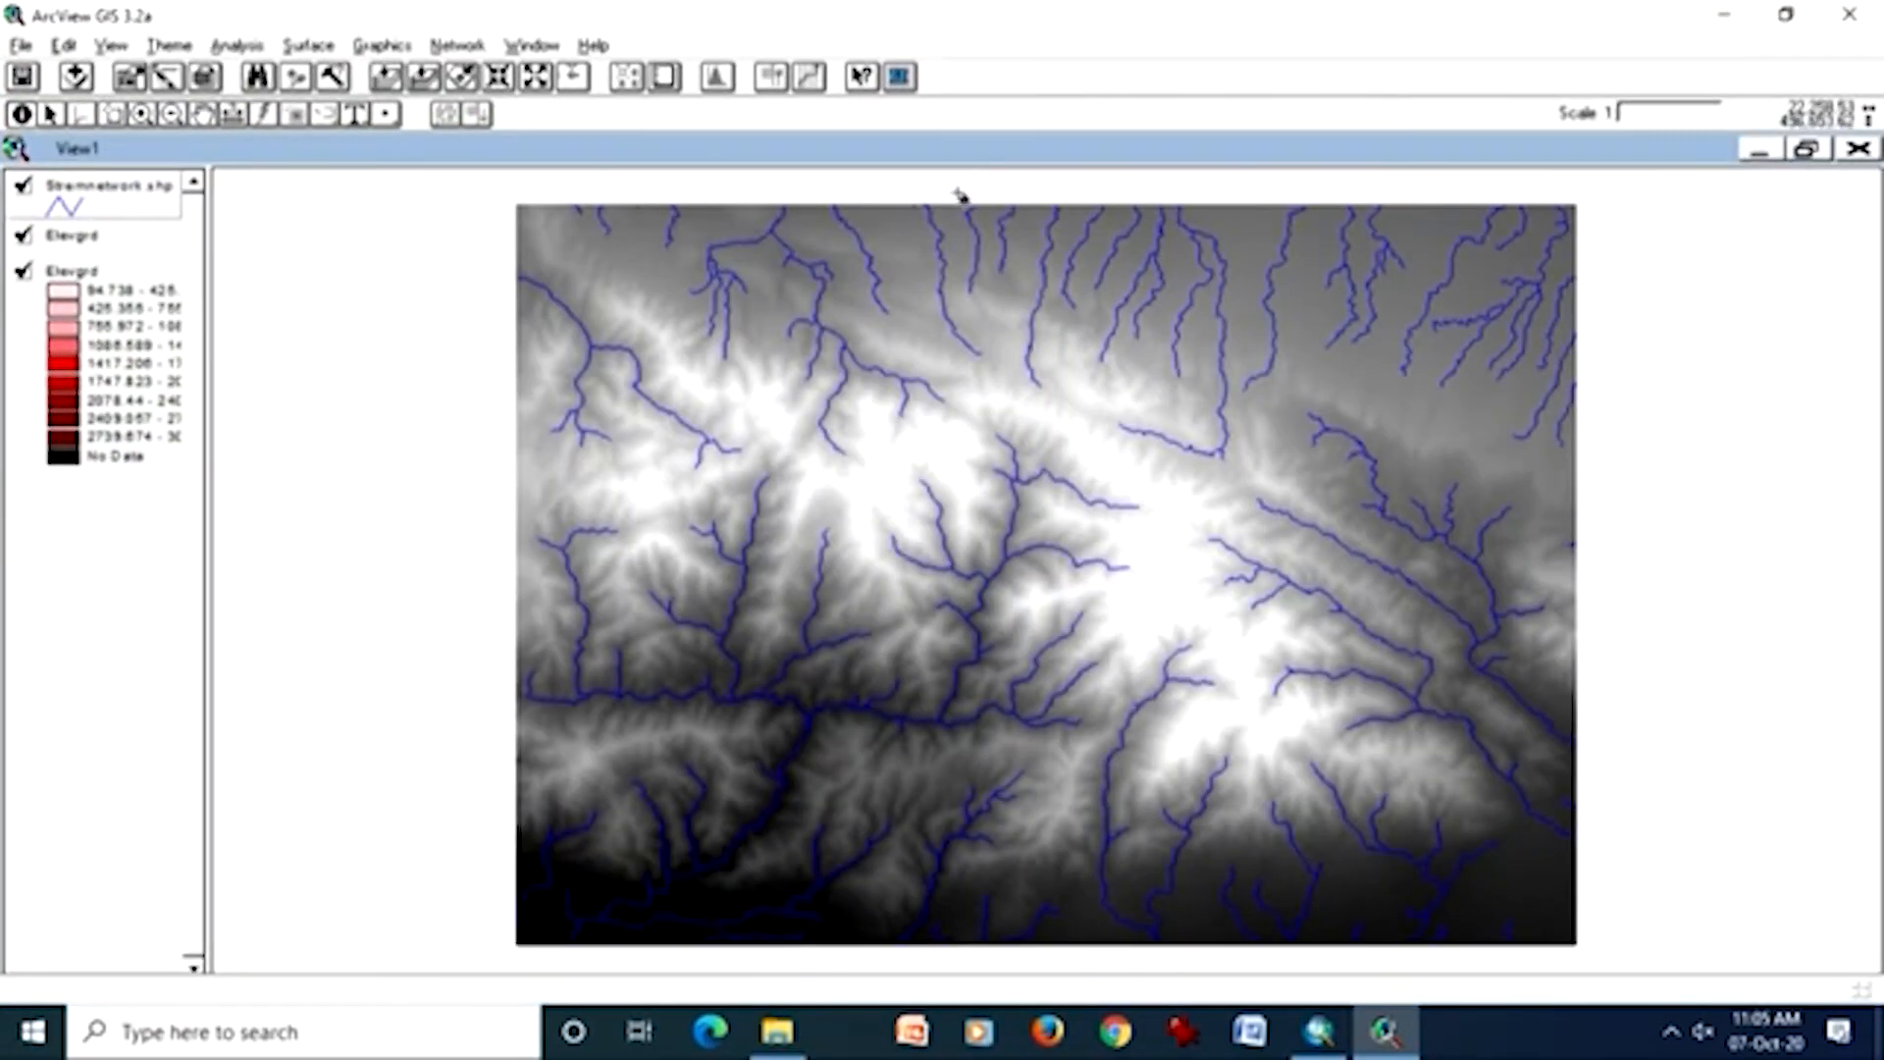
pyautogui.click(23, 271)
pyautogui.click(23, 185)
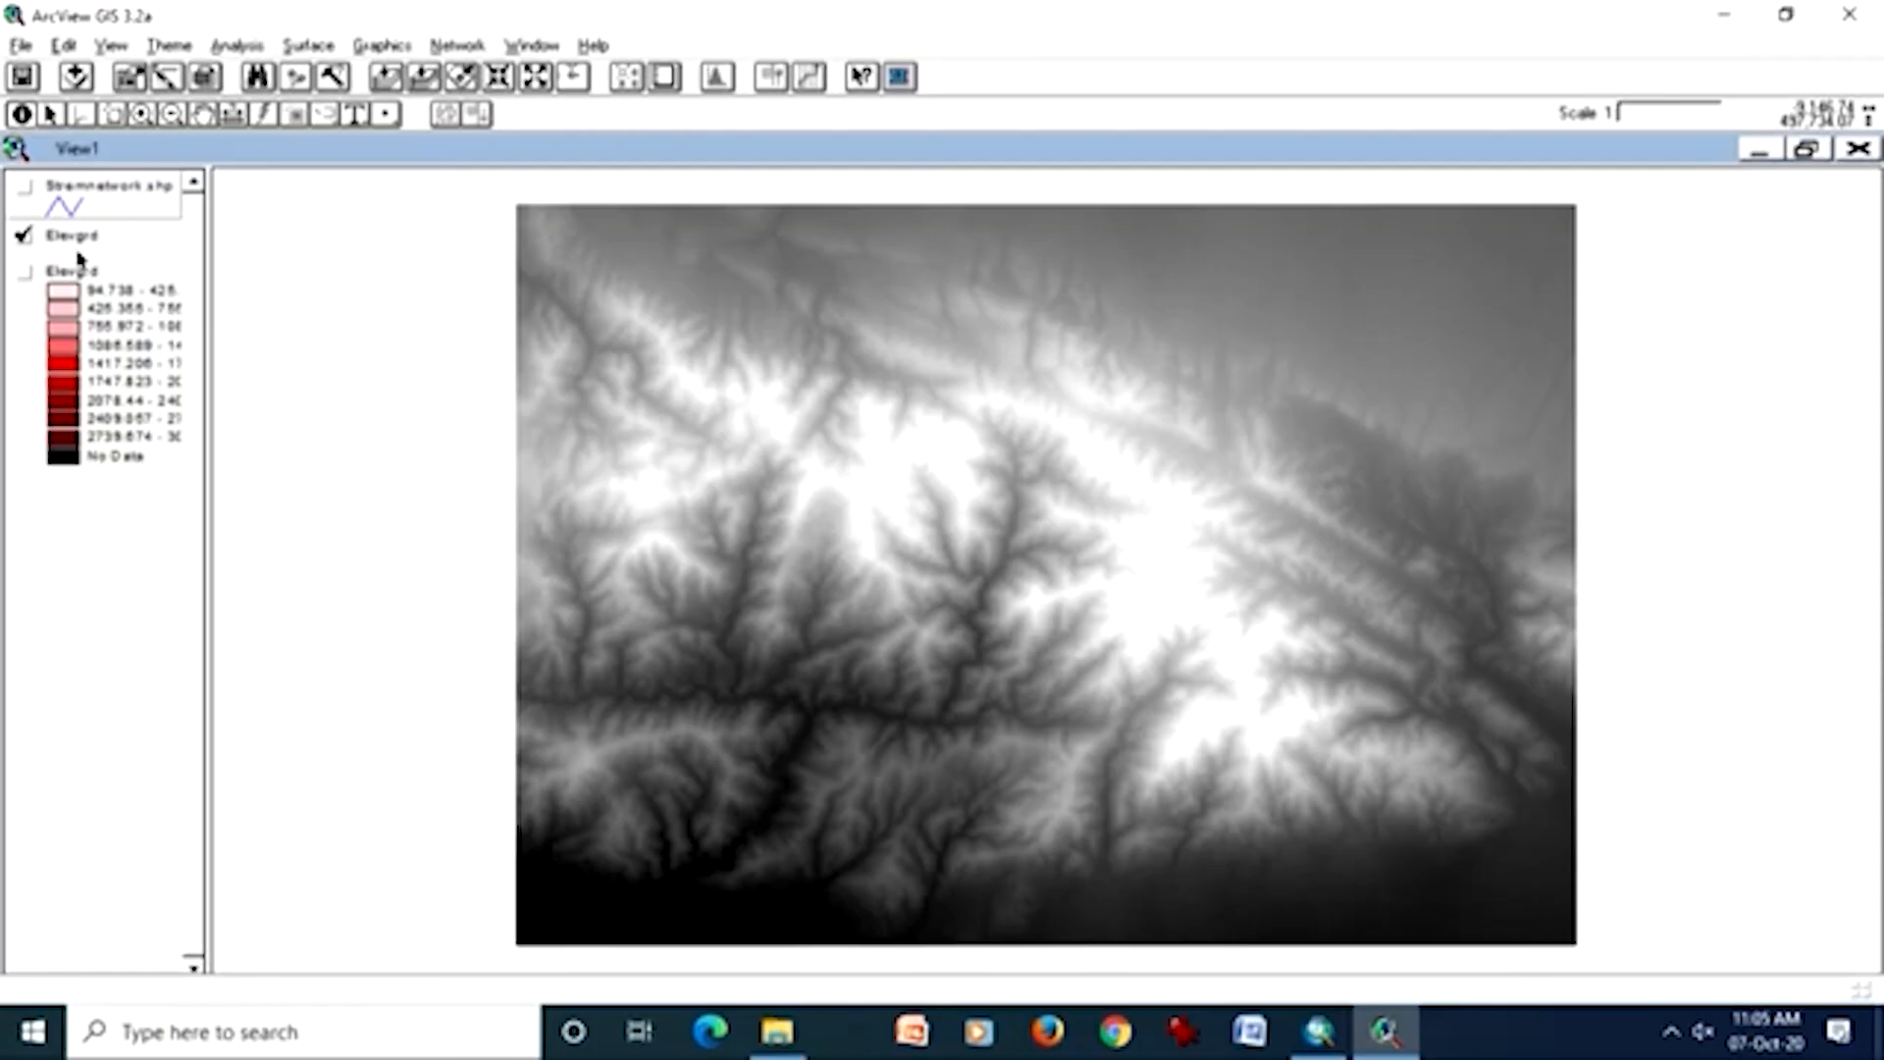
pyautogui.click(24, 186)
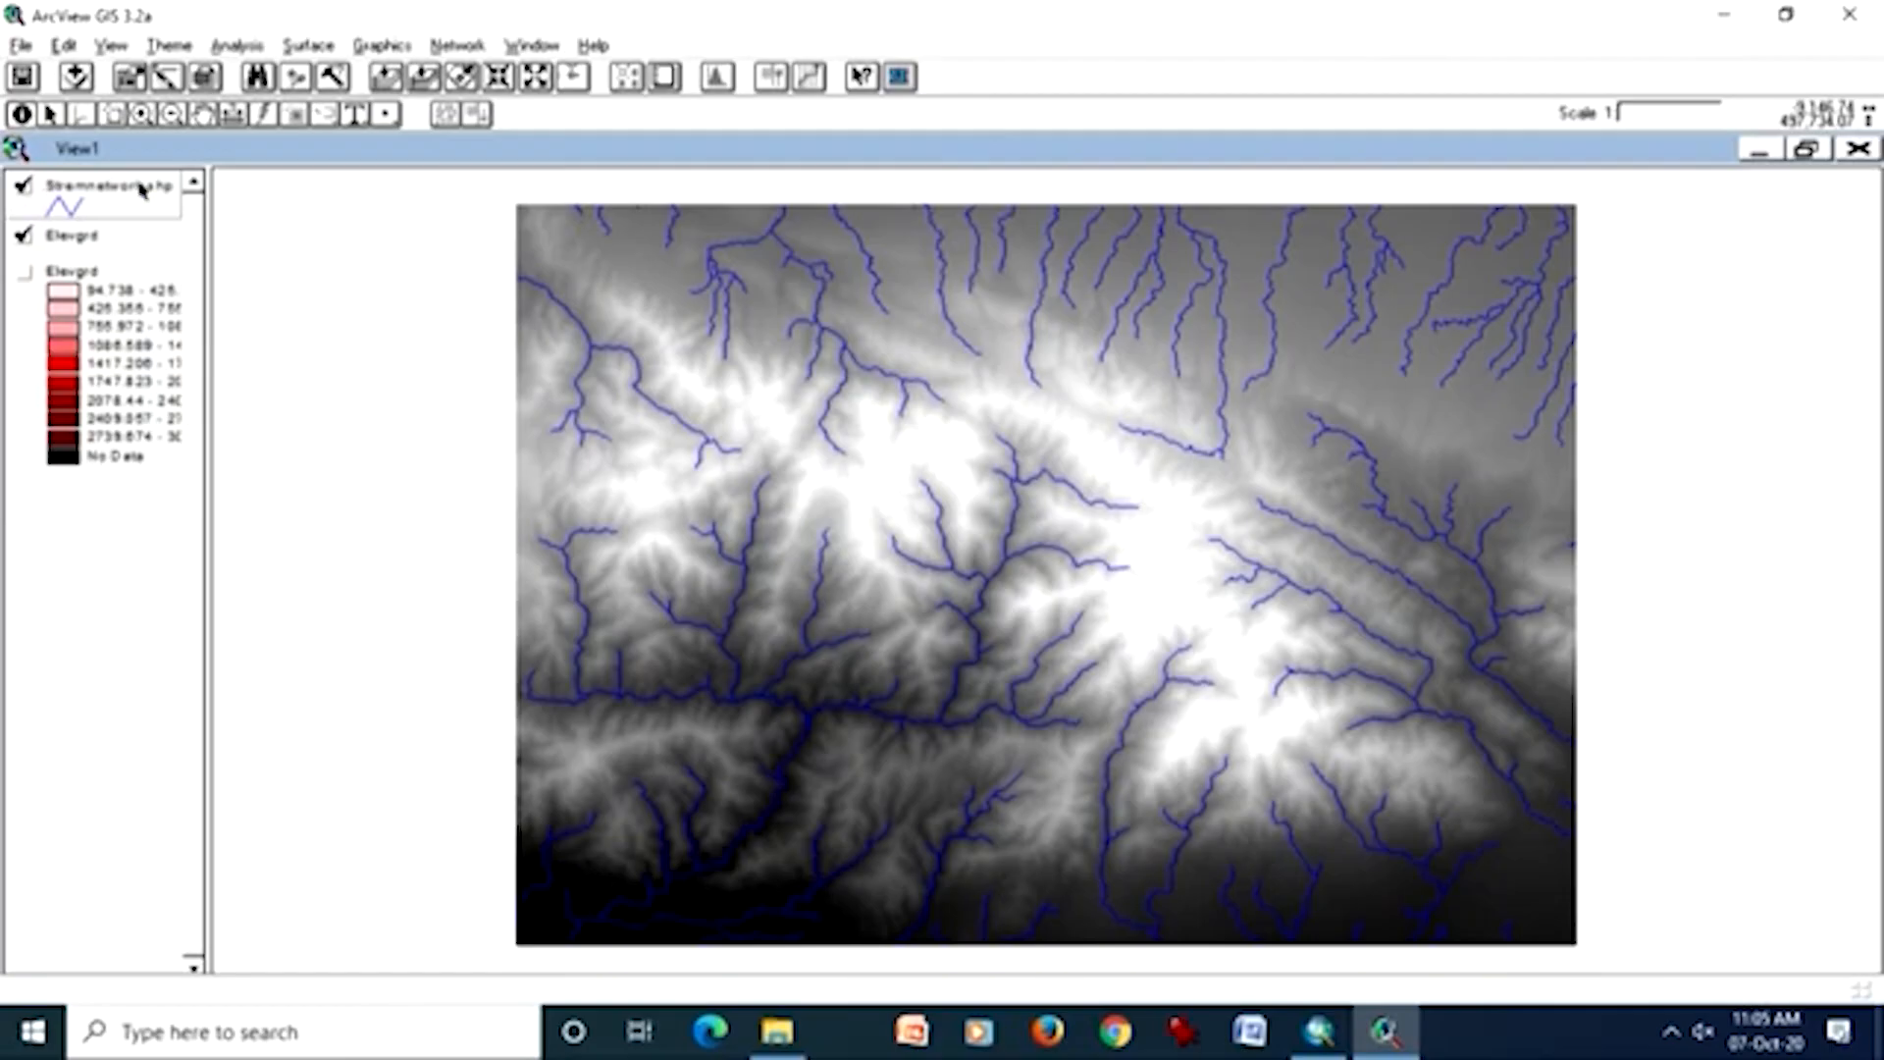
# - Make the classified Elevgrd theme active and start the Profile Extractor, replacing the existing temporary .dbf file
pyautogui.click(903, 79)
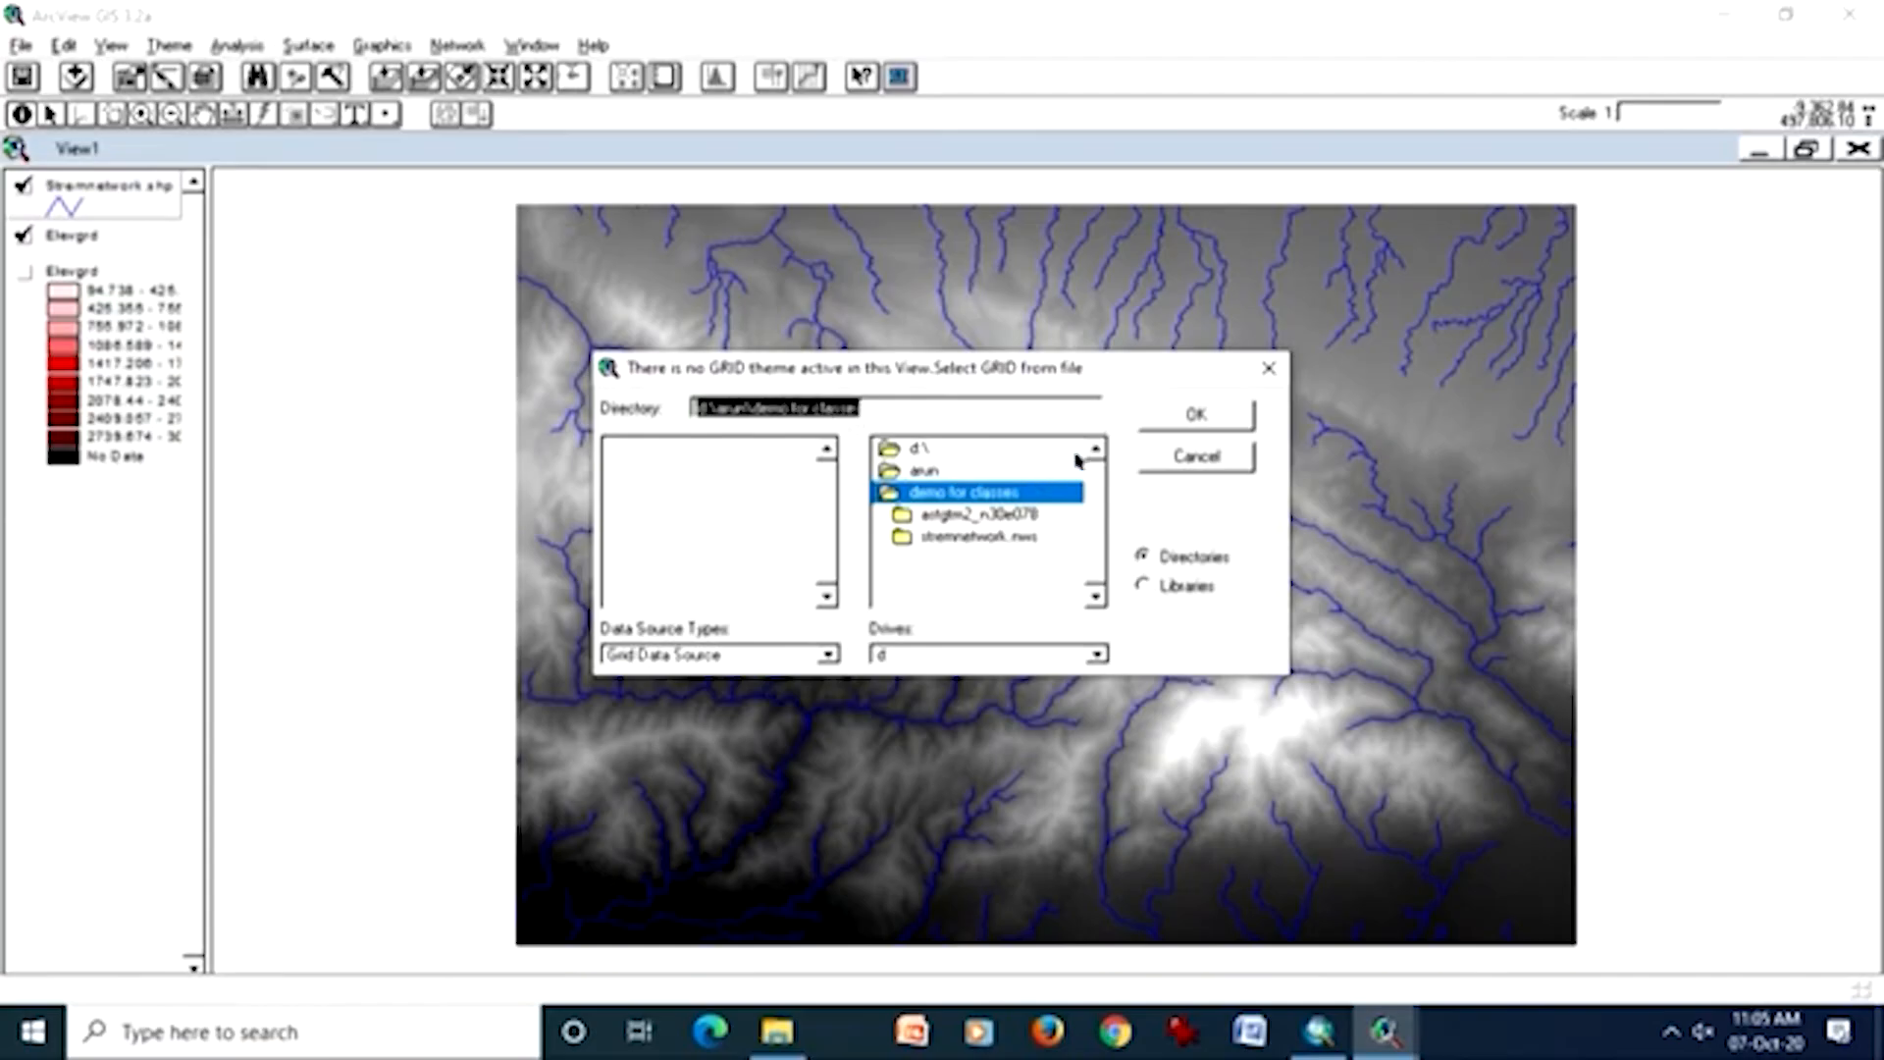
pyautogui.click(1150, 467)
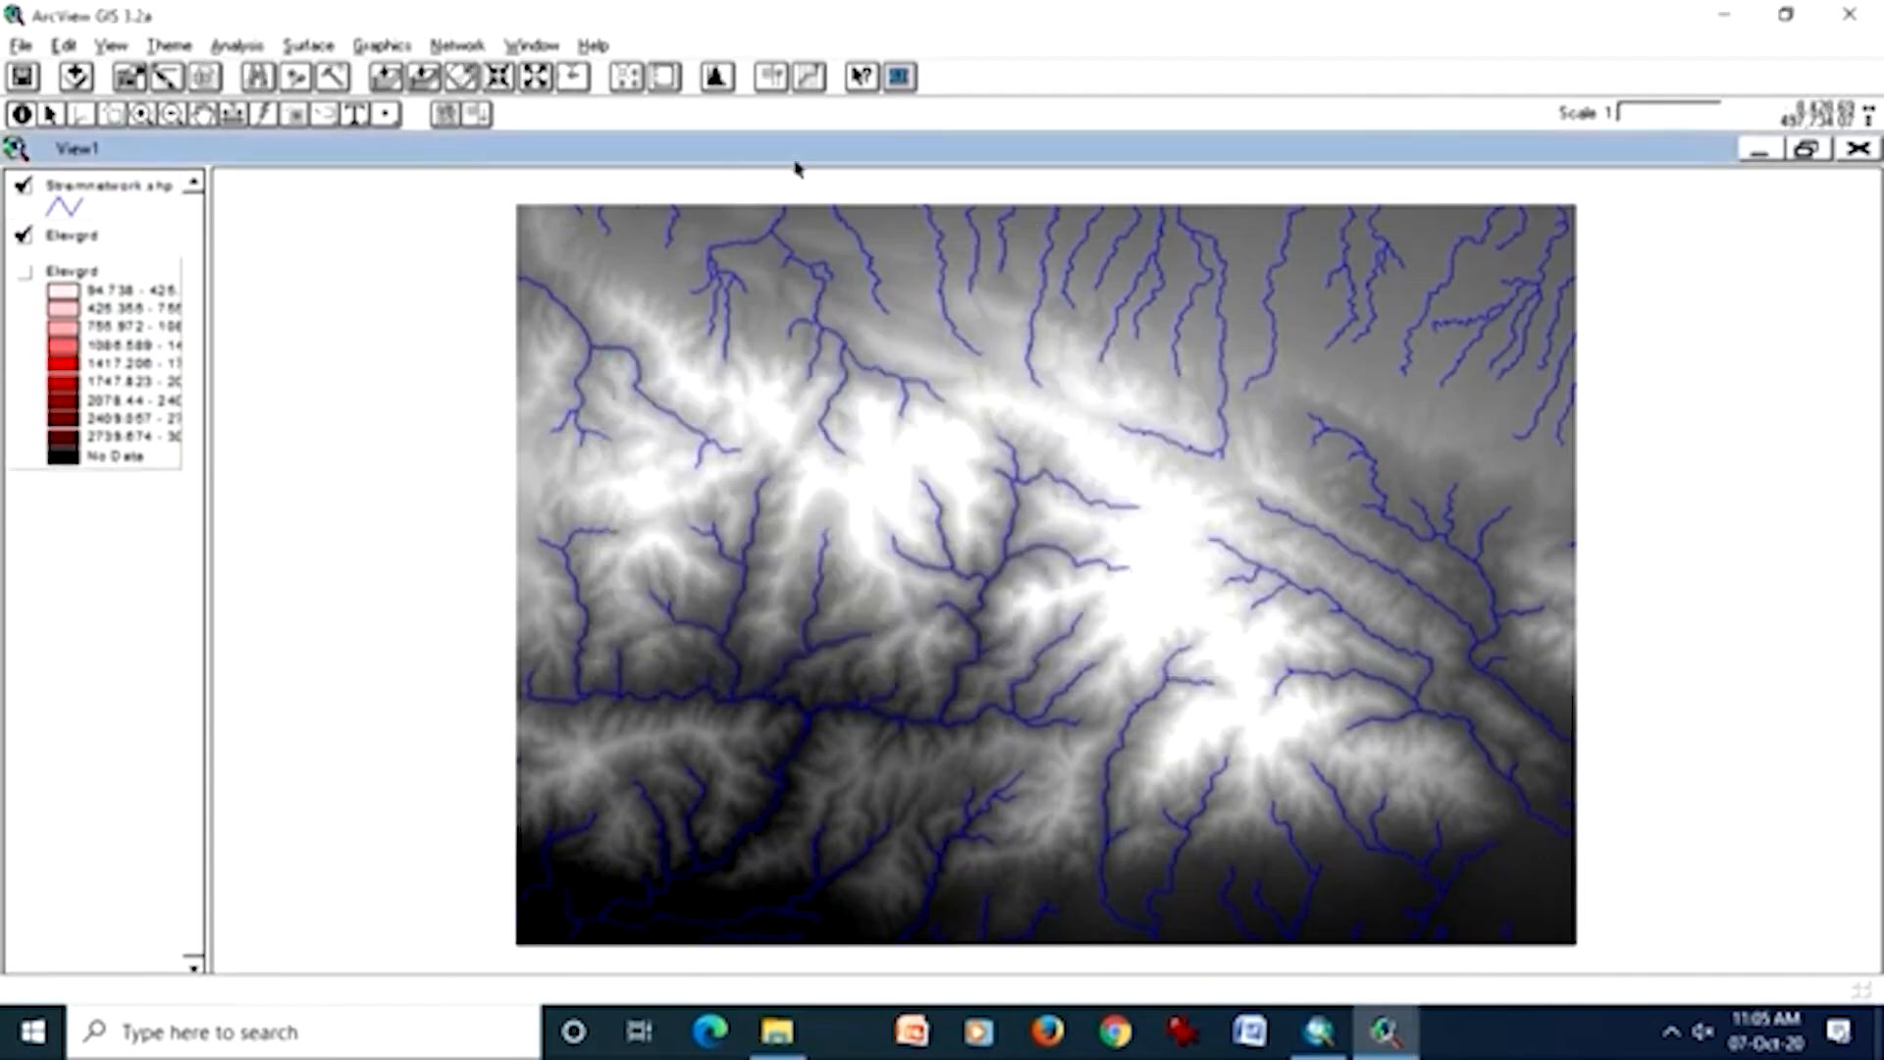
pyautogui.click(898, 78)
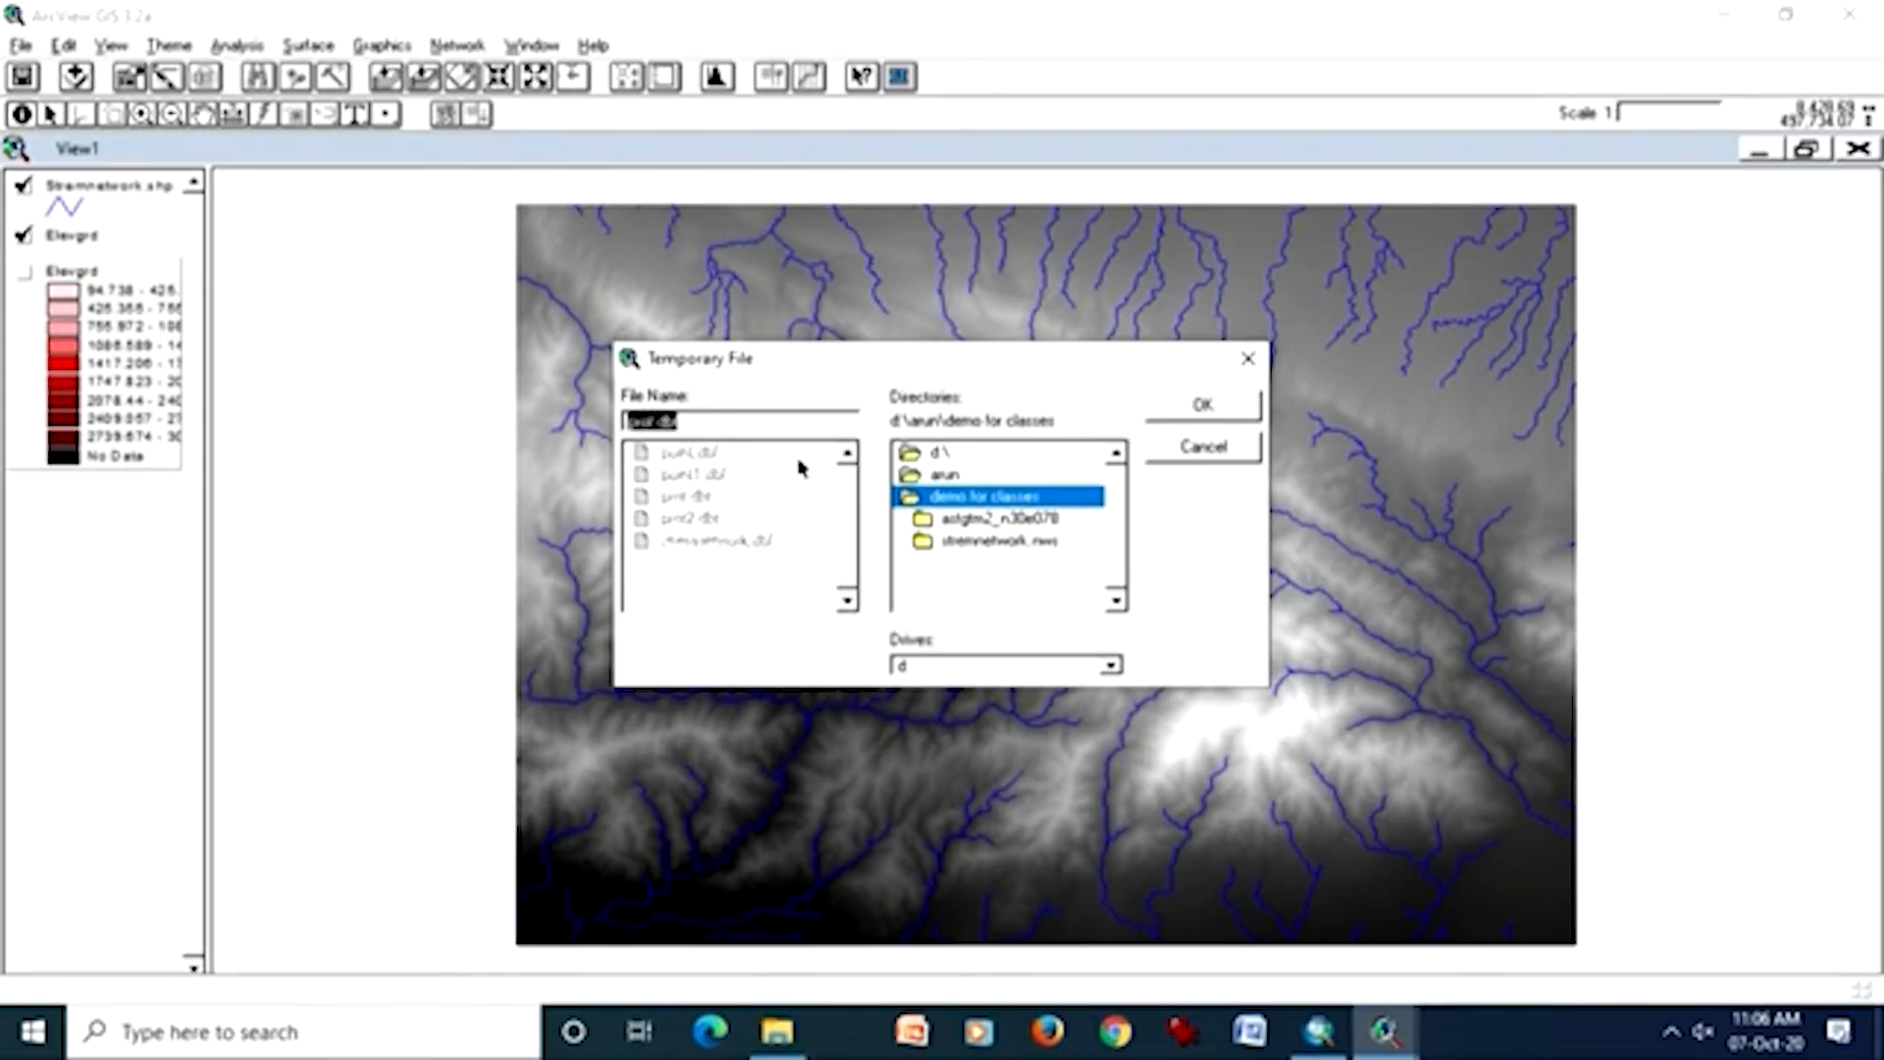
pyautogui.click(1165, 412)
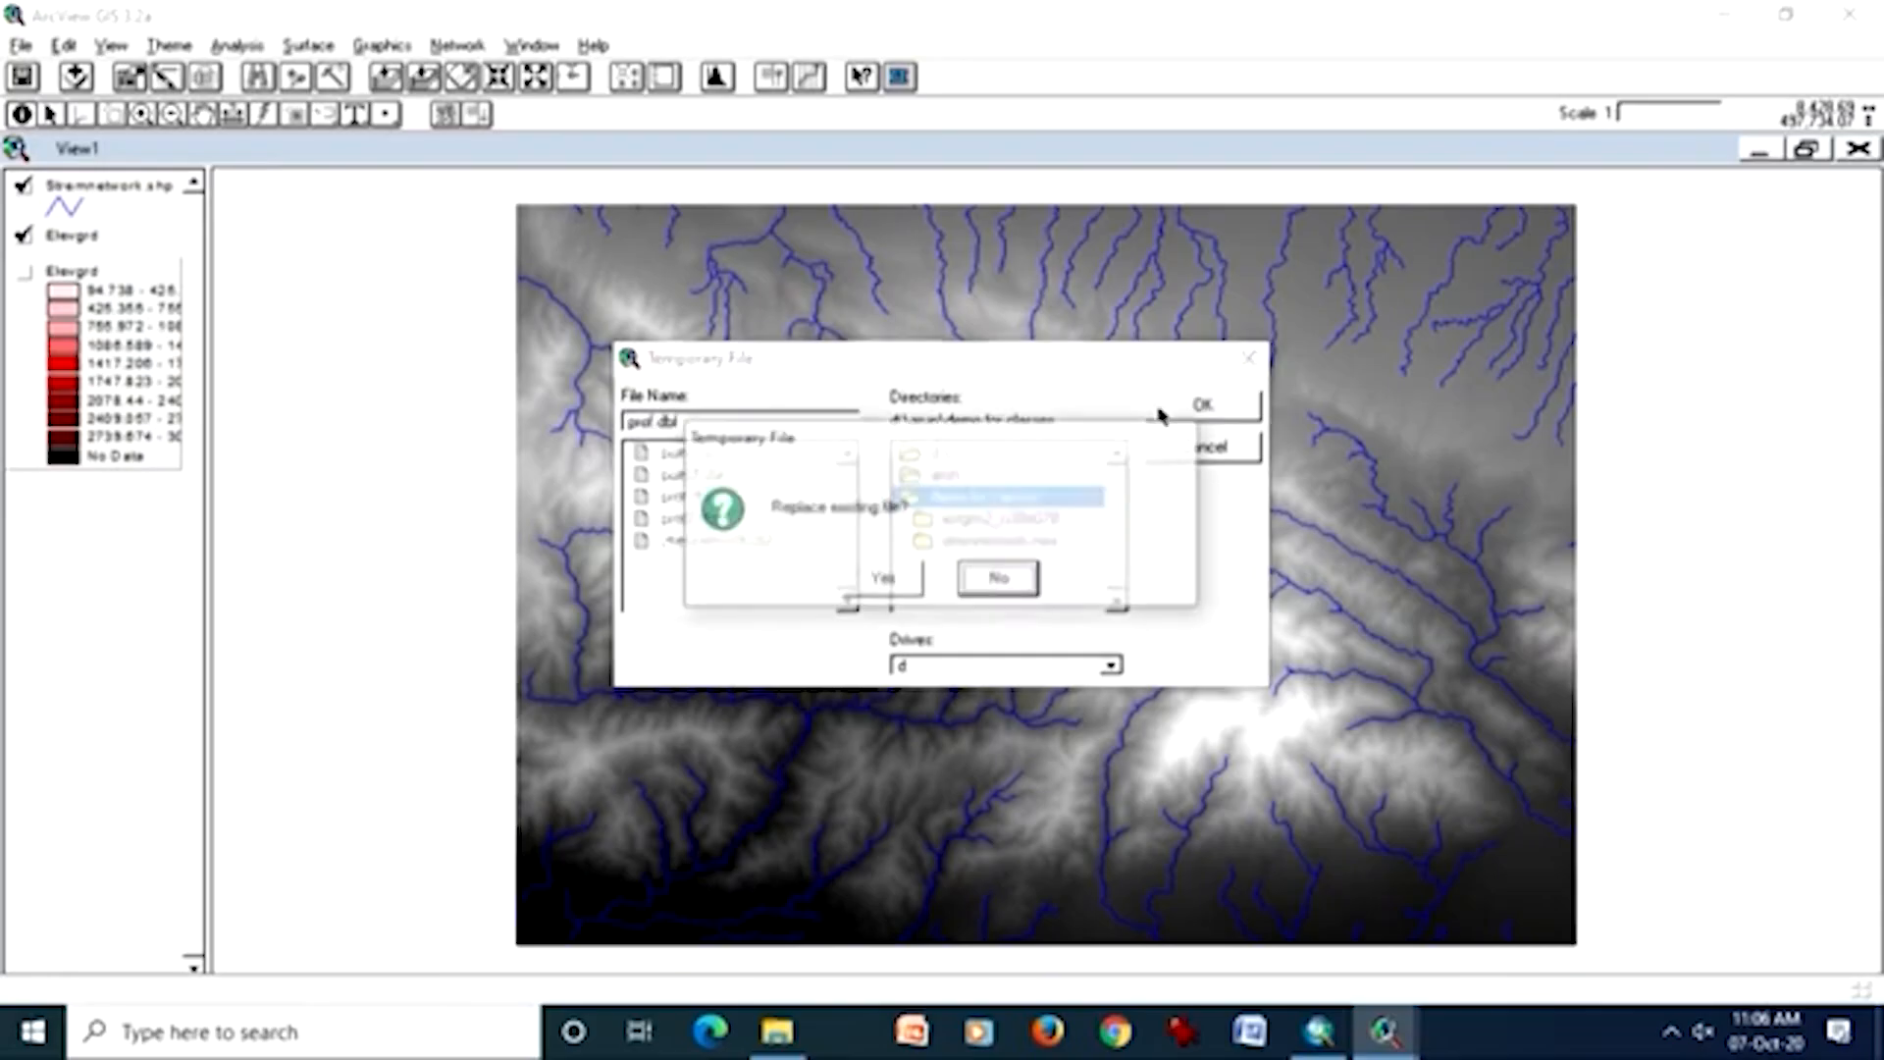
pyautogui.click(878, 587)
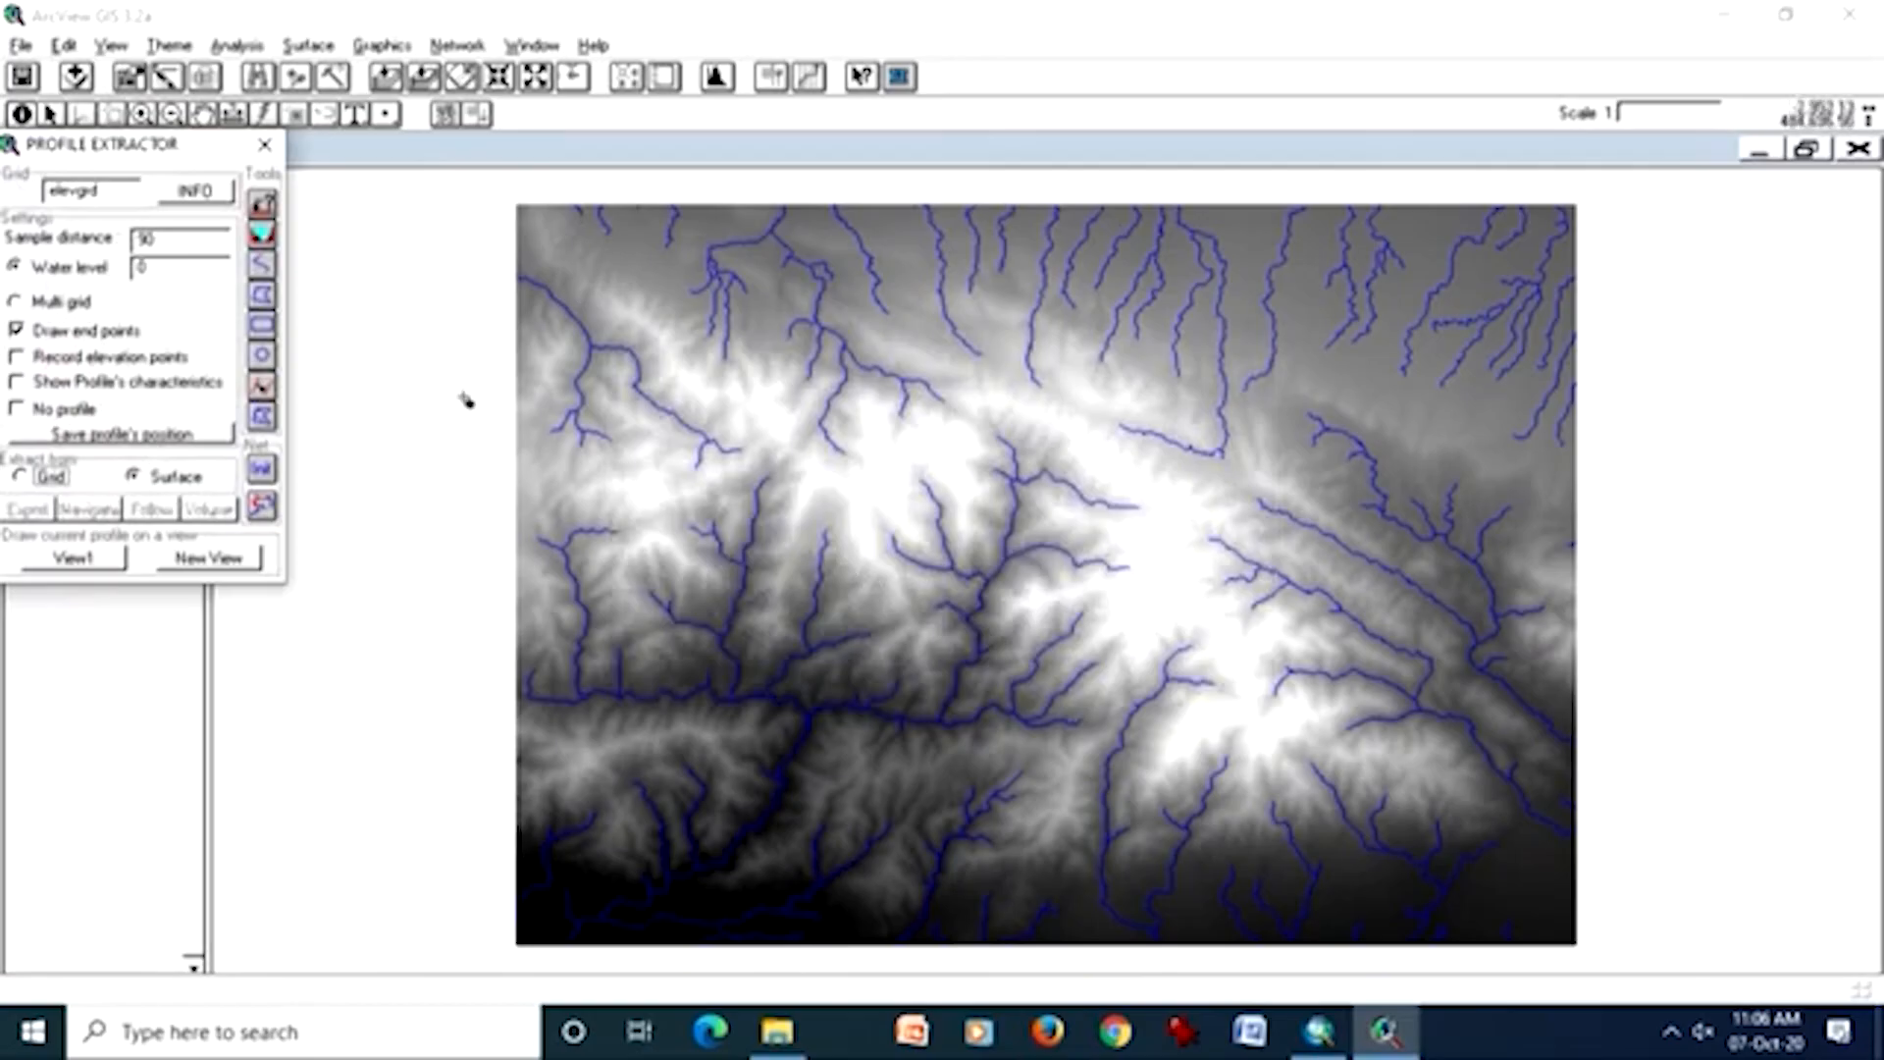
# - Extract a profile along a single-segment cross-section line drawn across the river valley near the centre of the grid
pyautogui.moveTo(181, 147); pyautogui.dragTo(433, 336)
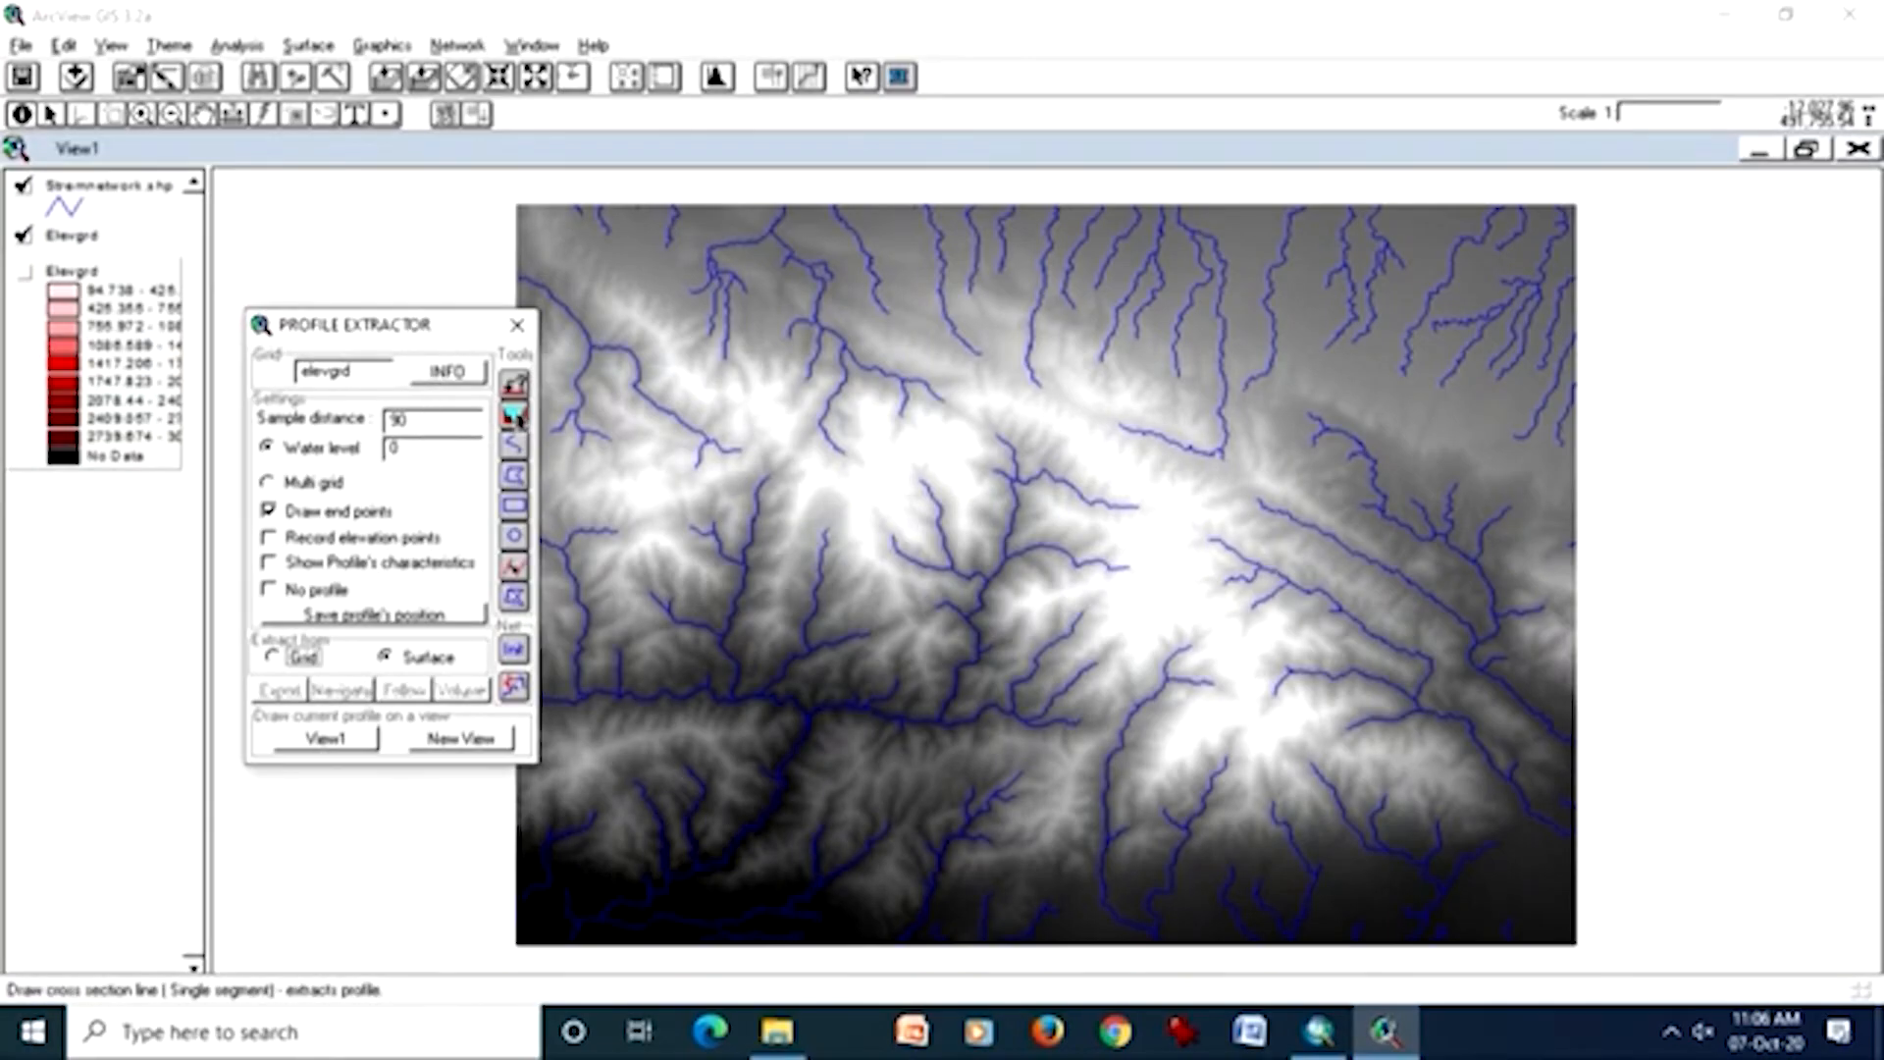
pyautogui.click(514, 417)
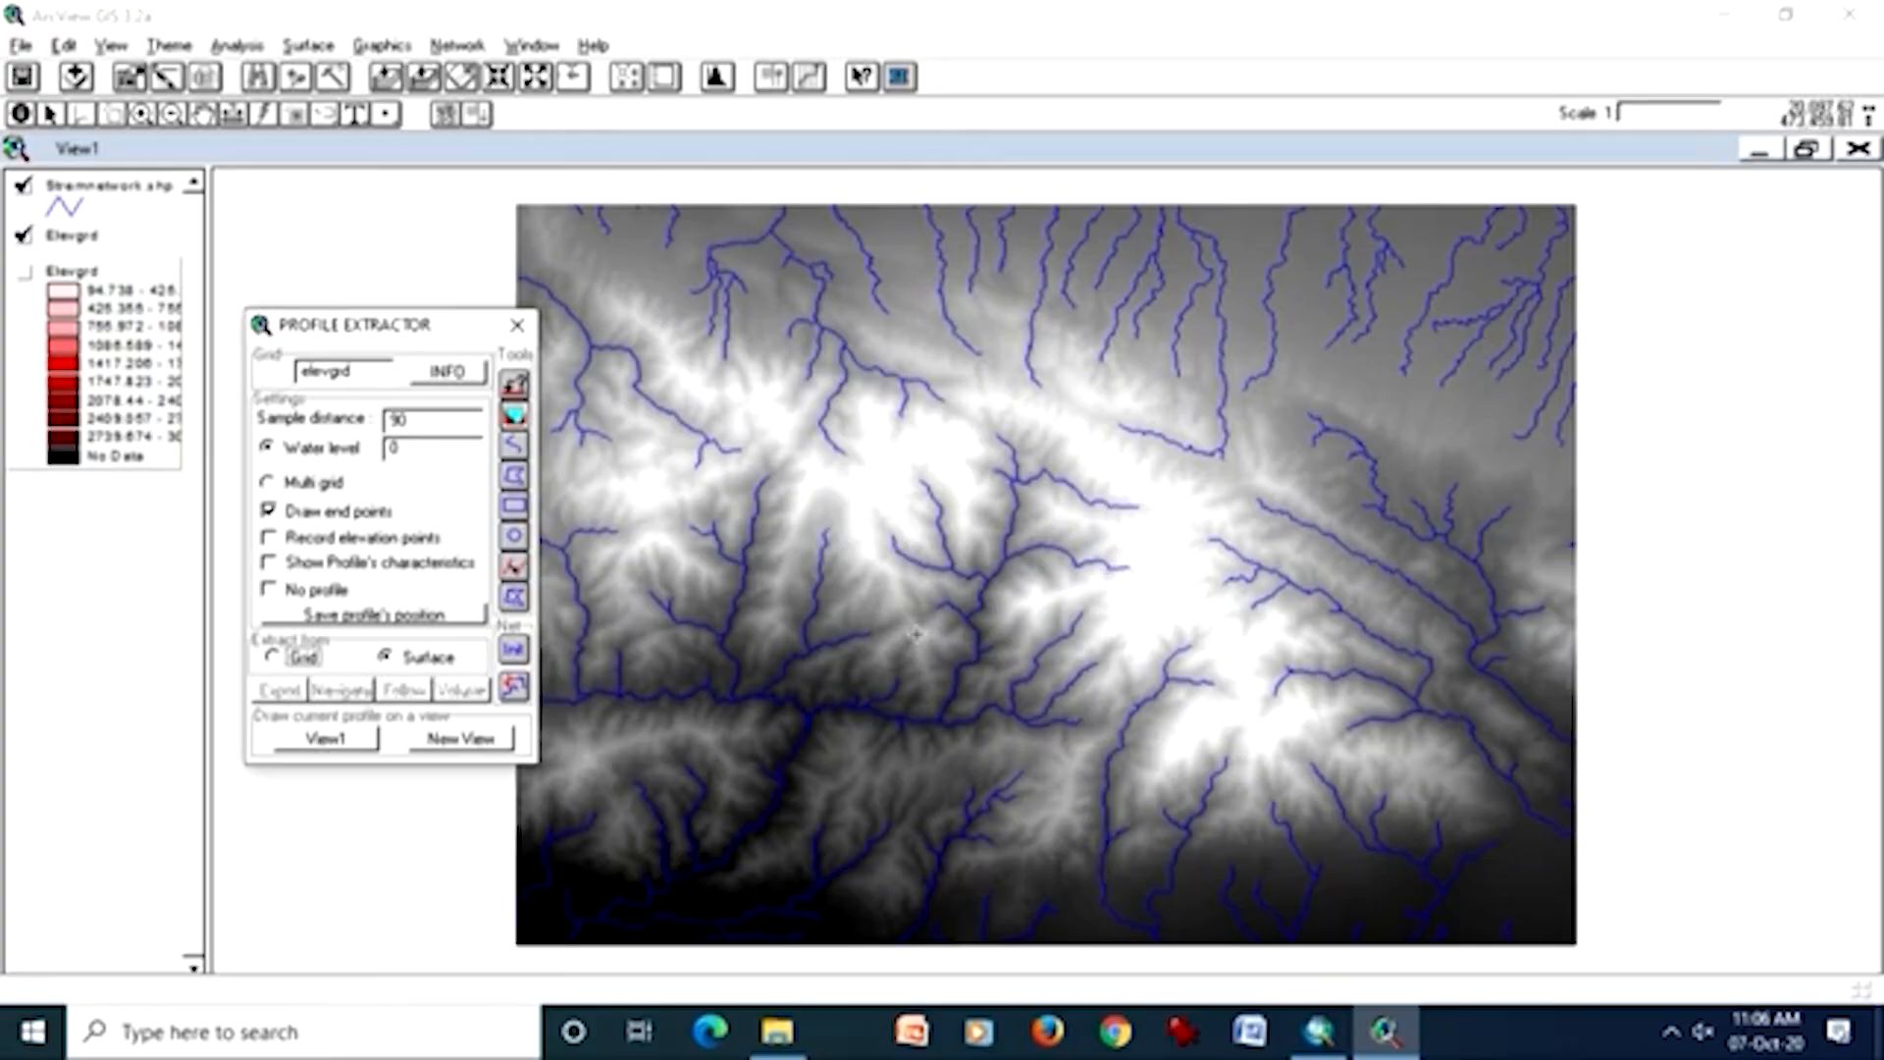
pyautogui.moveTo(957, 618); pyautogui.dragTo(1035, 600)
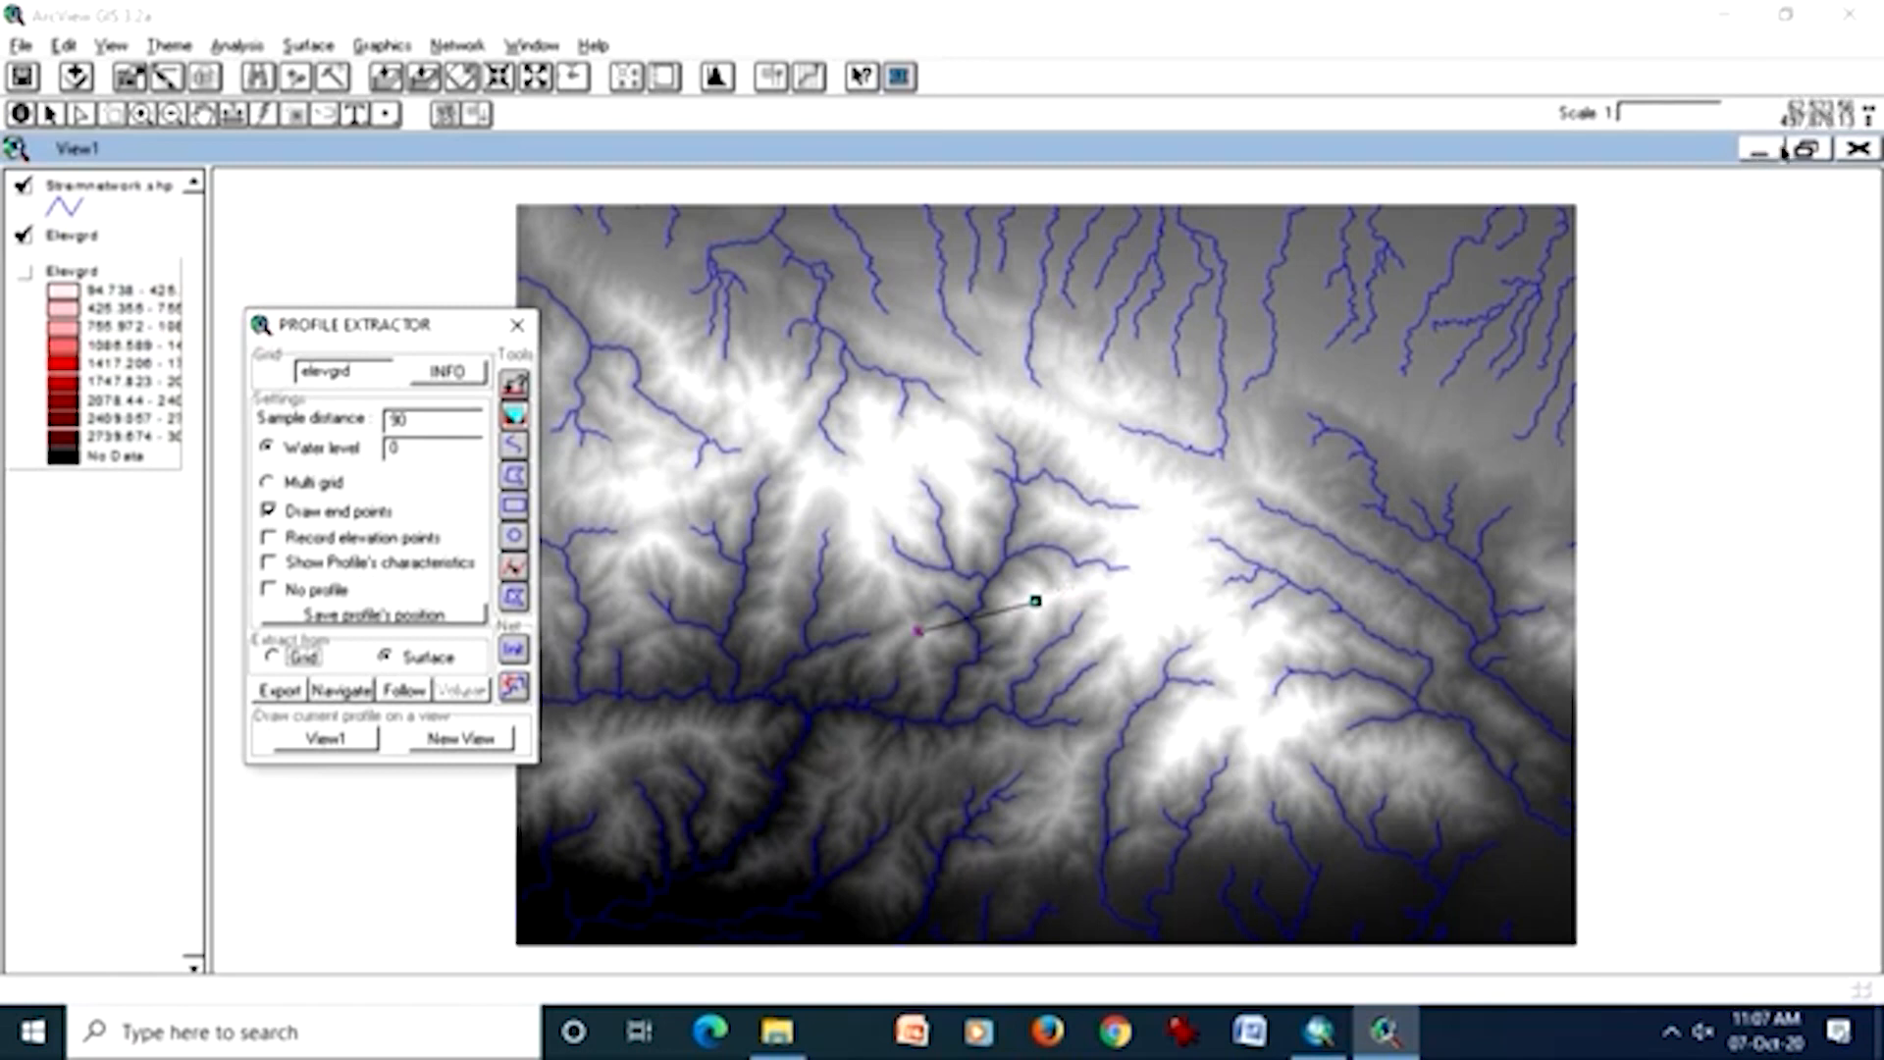
# - Arrange View1, the Profile chart and the Profile Extractor so that the map and the full profile can be seen together
pyautogui.click(1807, 148)
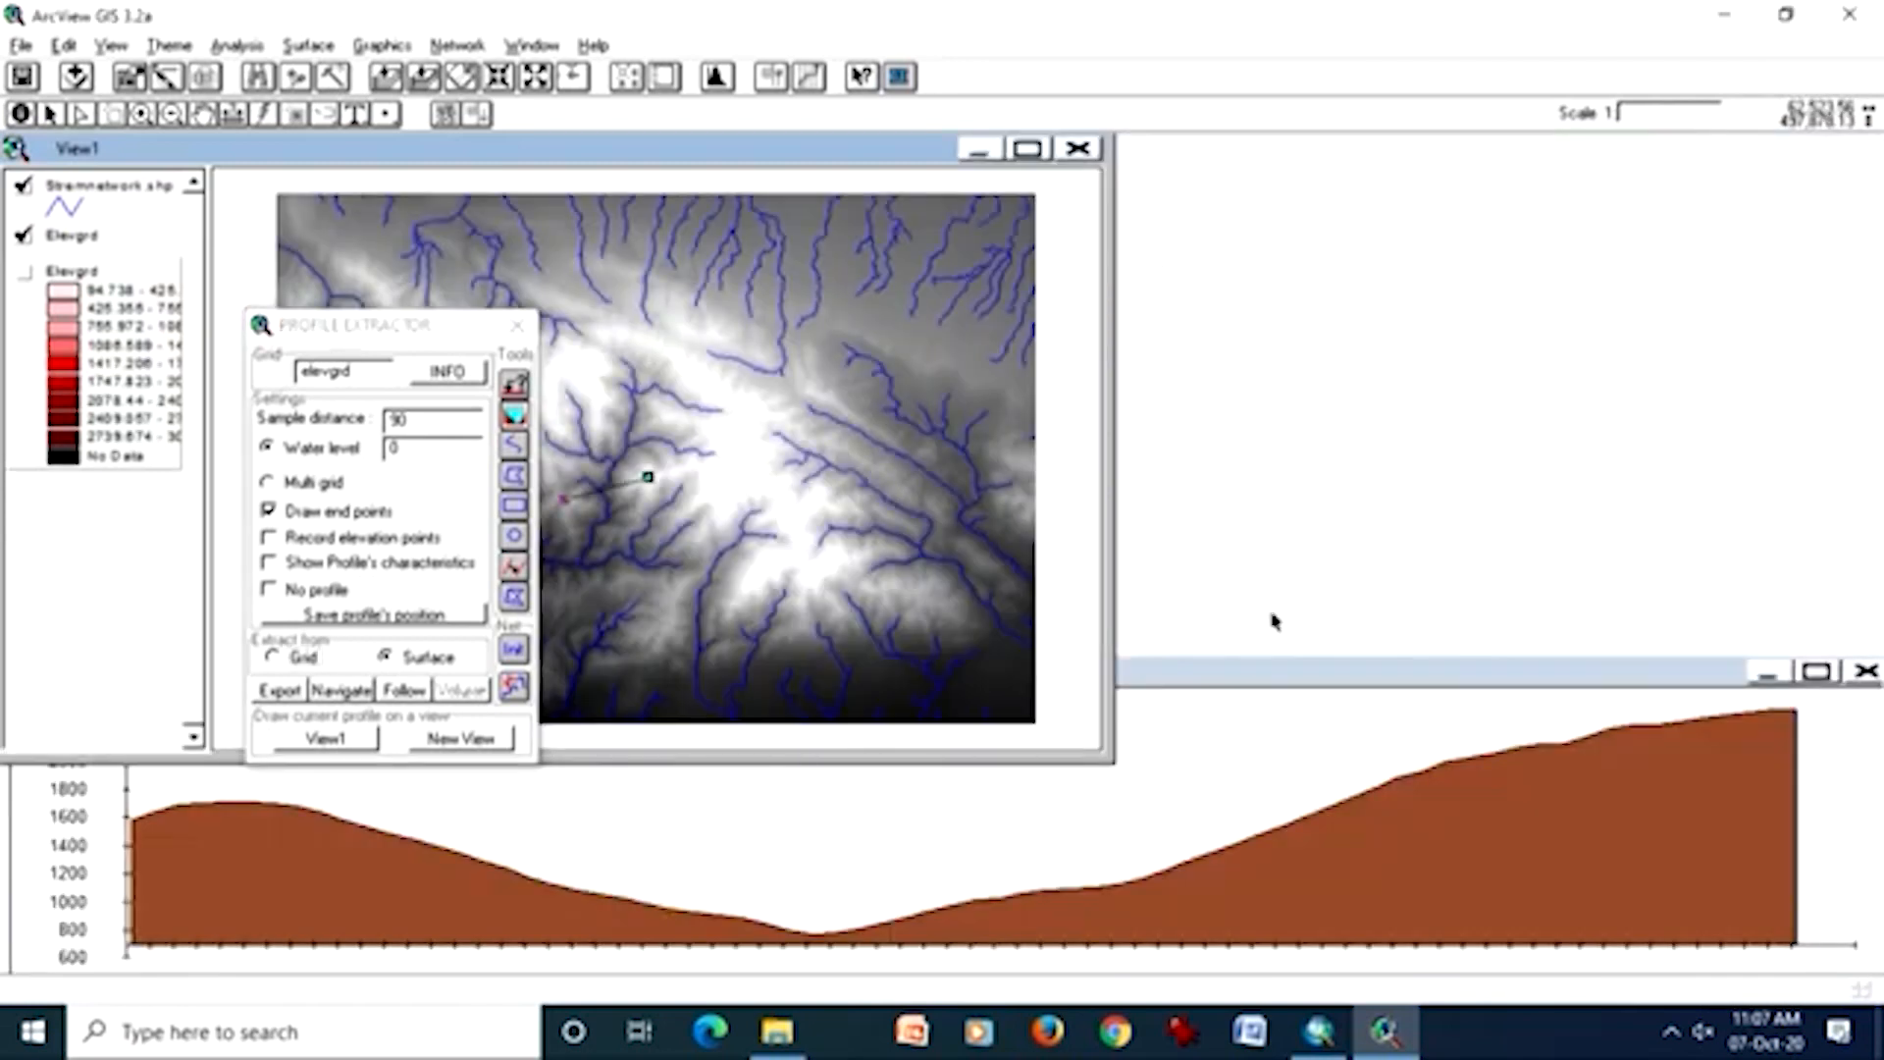
pyautogui.click(1263, 677)
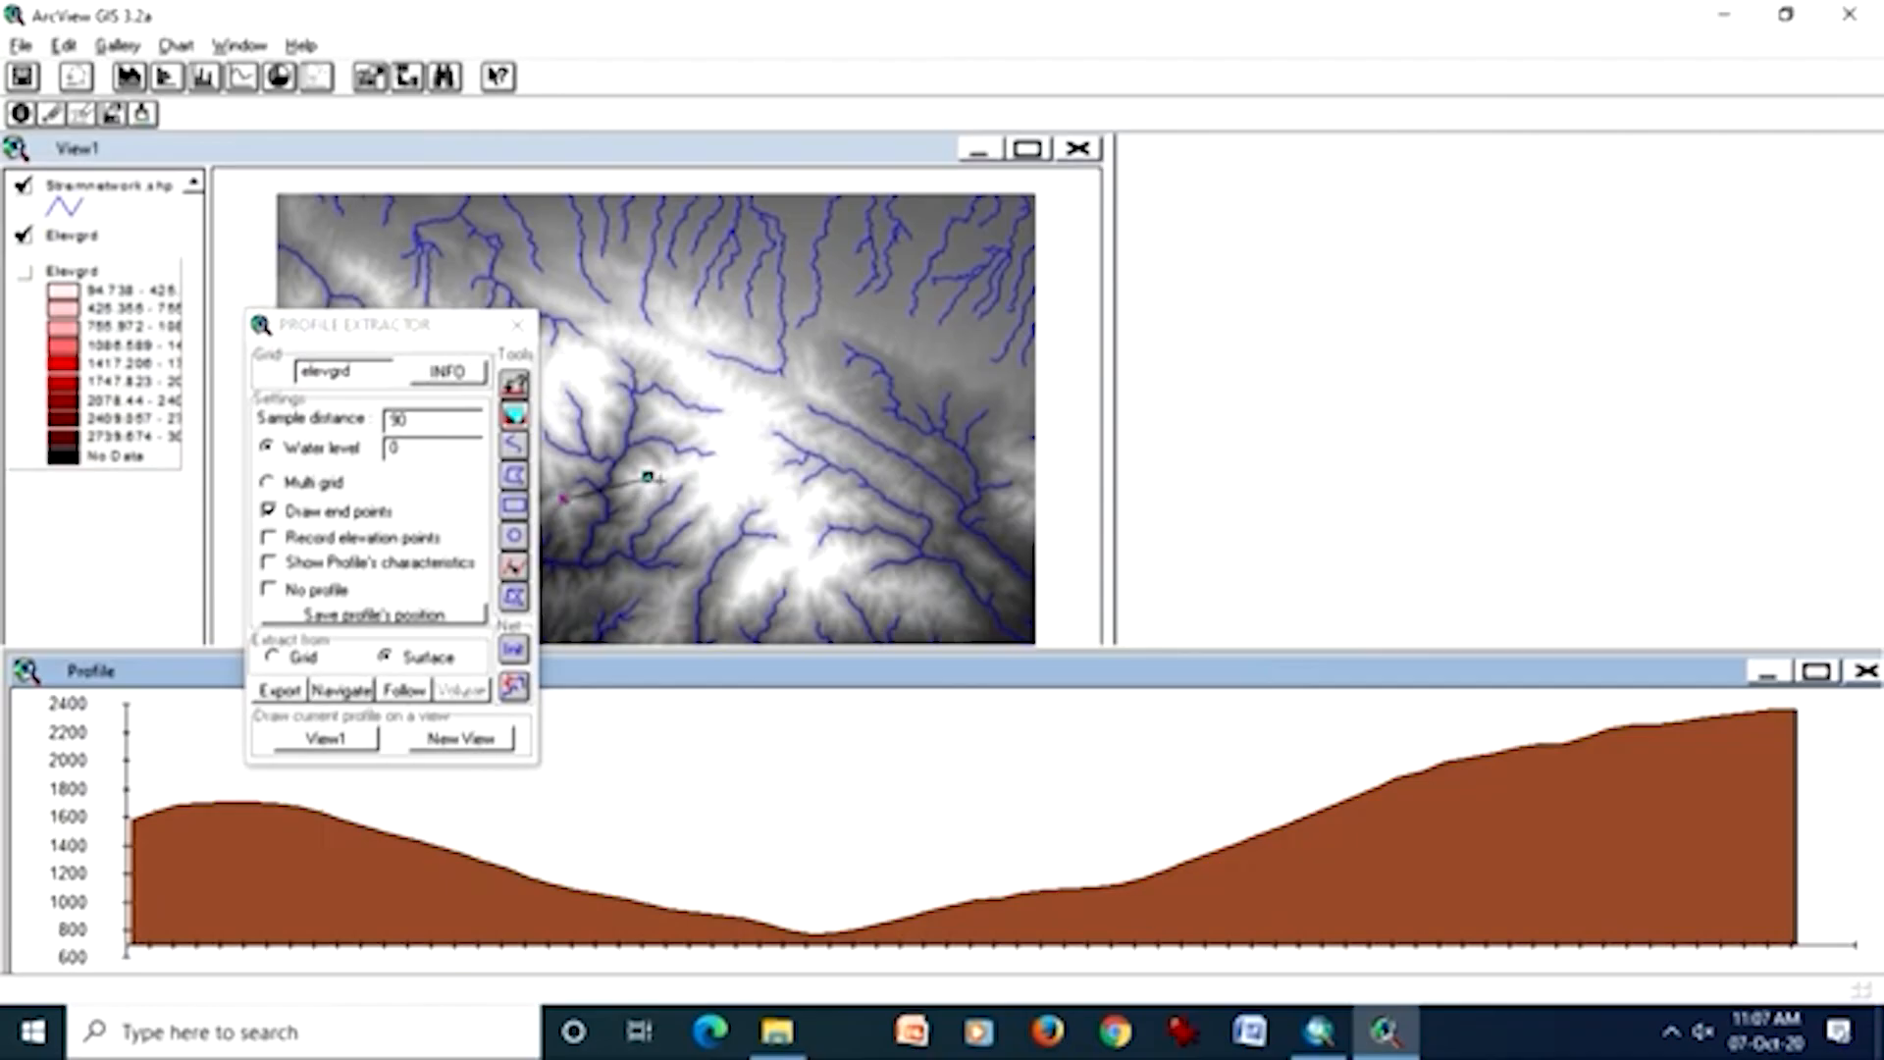
pyautogui.moveTo(353, 325); pyautogui.dragTo(1600, 180)
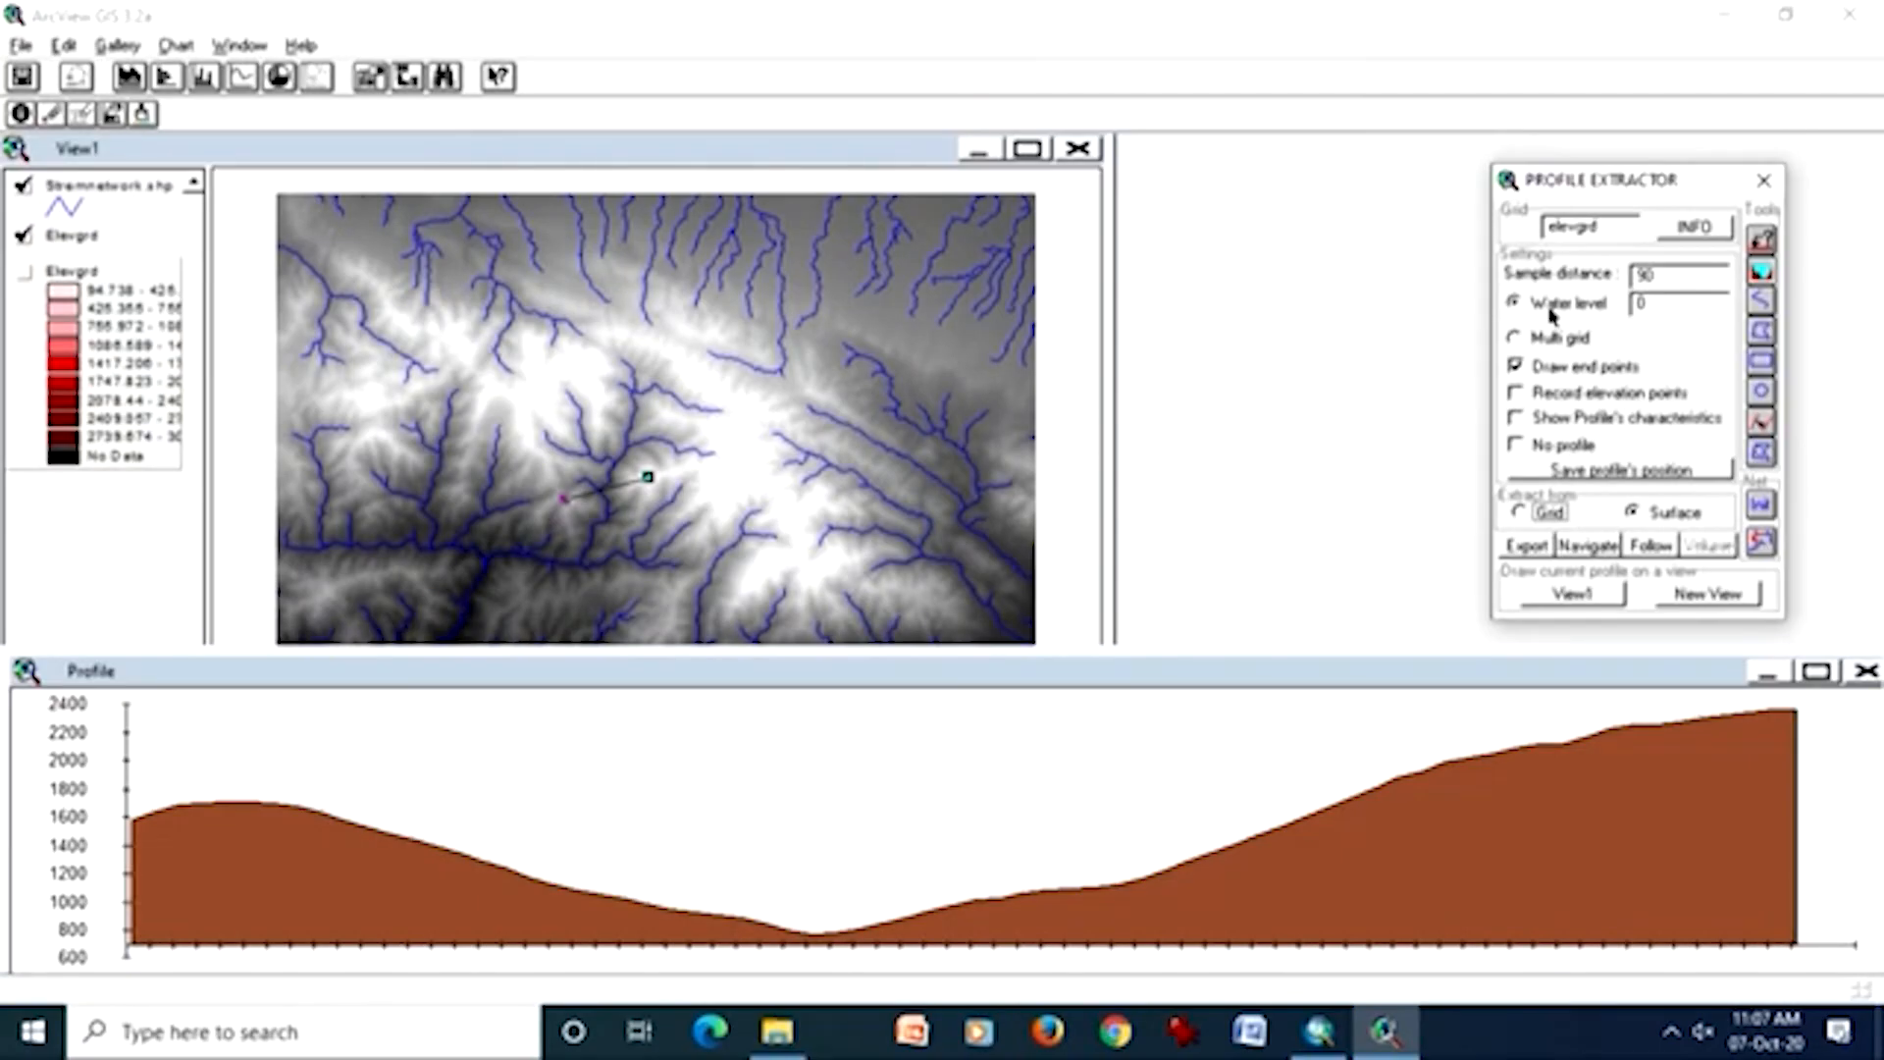
# - Set the profile's water level to 1200 with extraction from the grid, and apply it to the cross section
pyautogui.click(1640, 306)
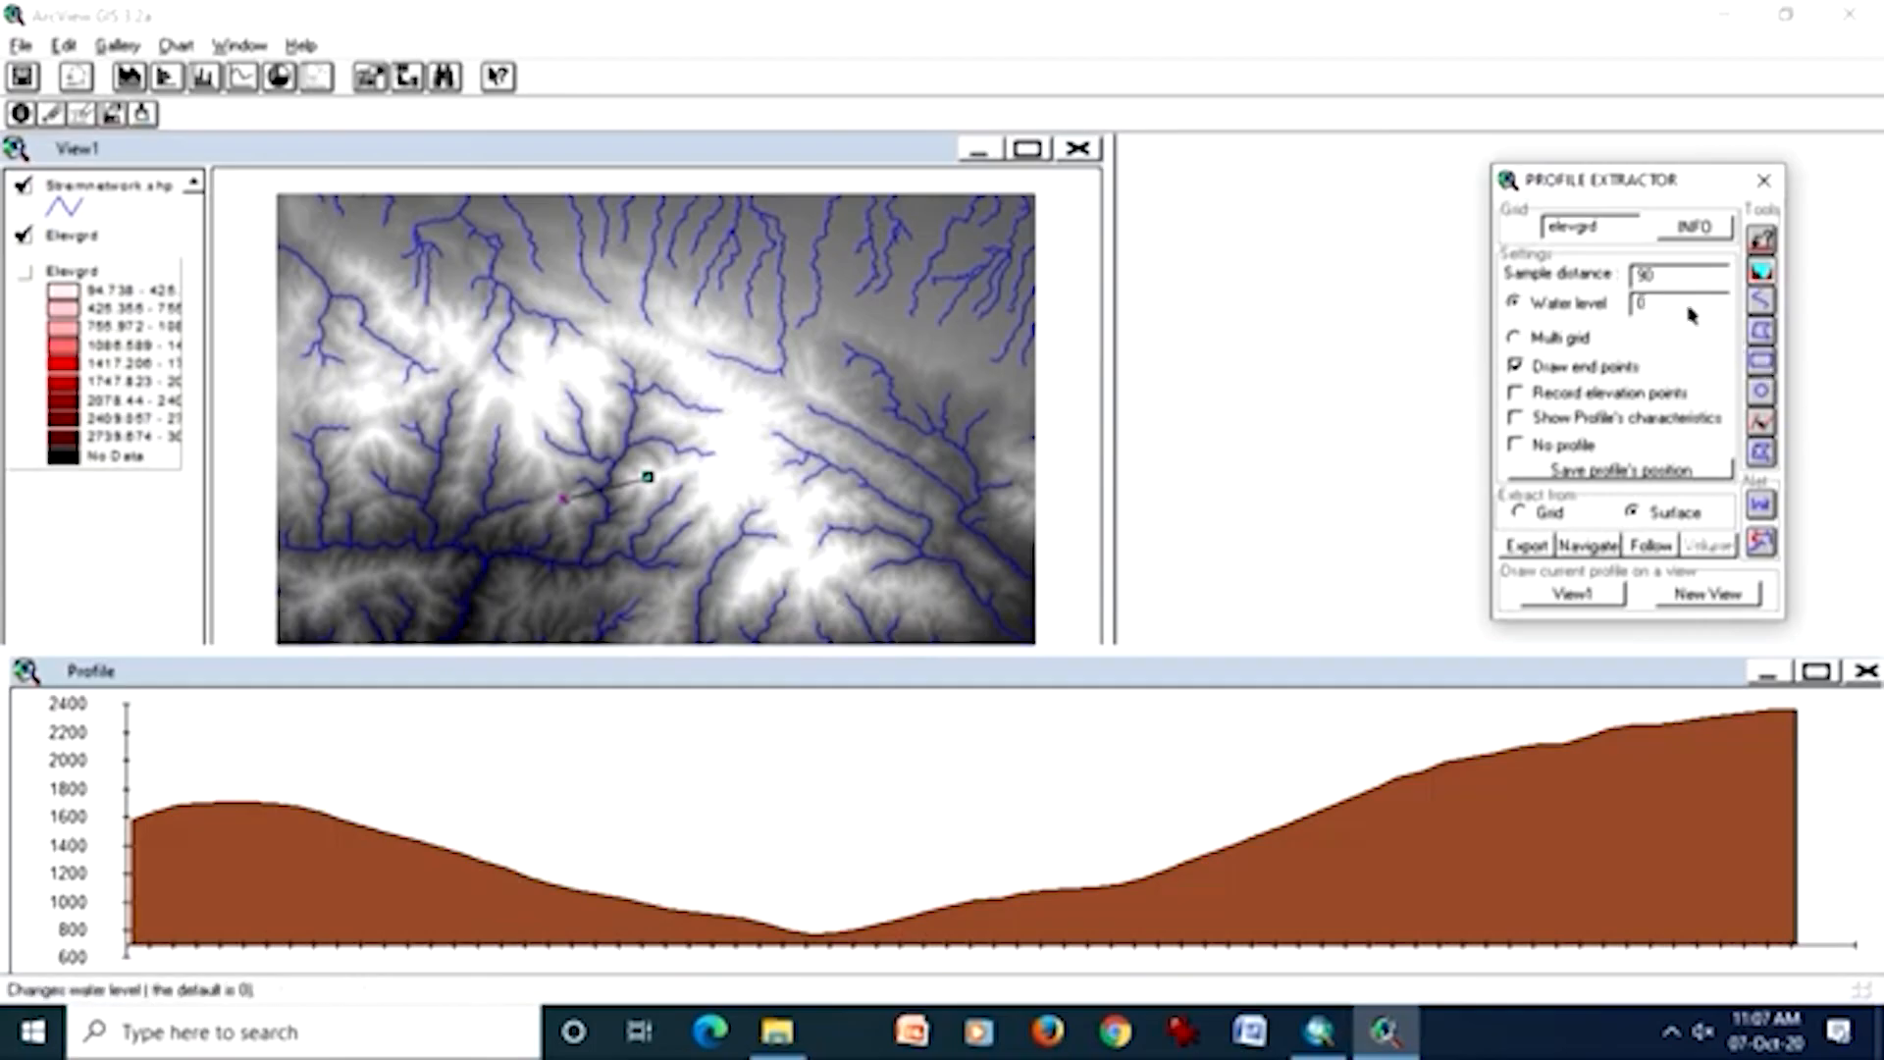
pyautogui.click(1637, 305)
pyautogui.write('1200')
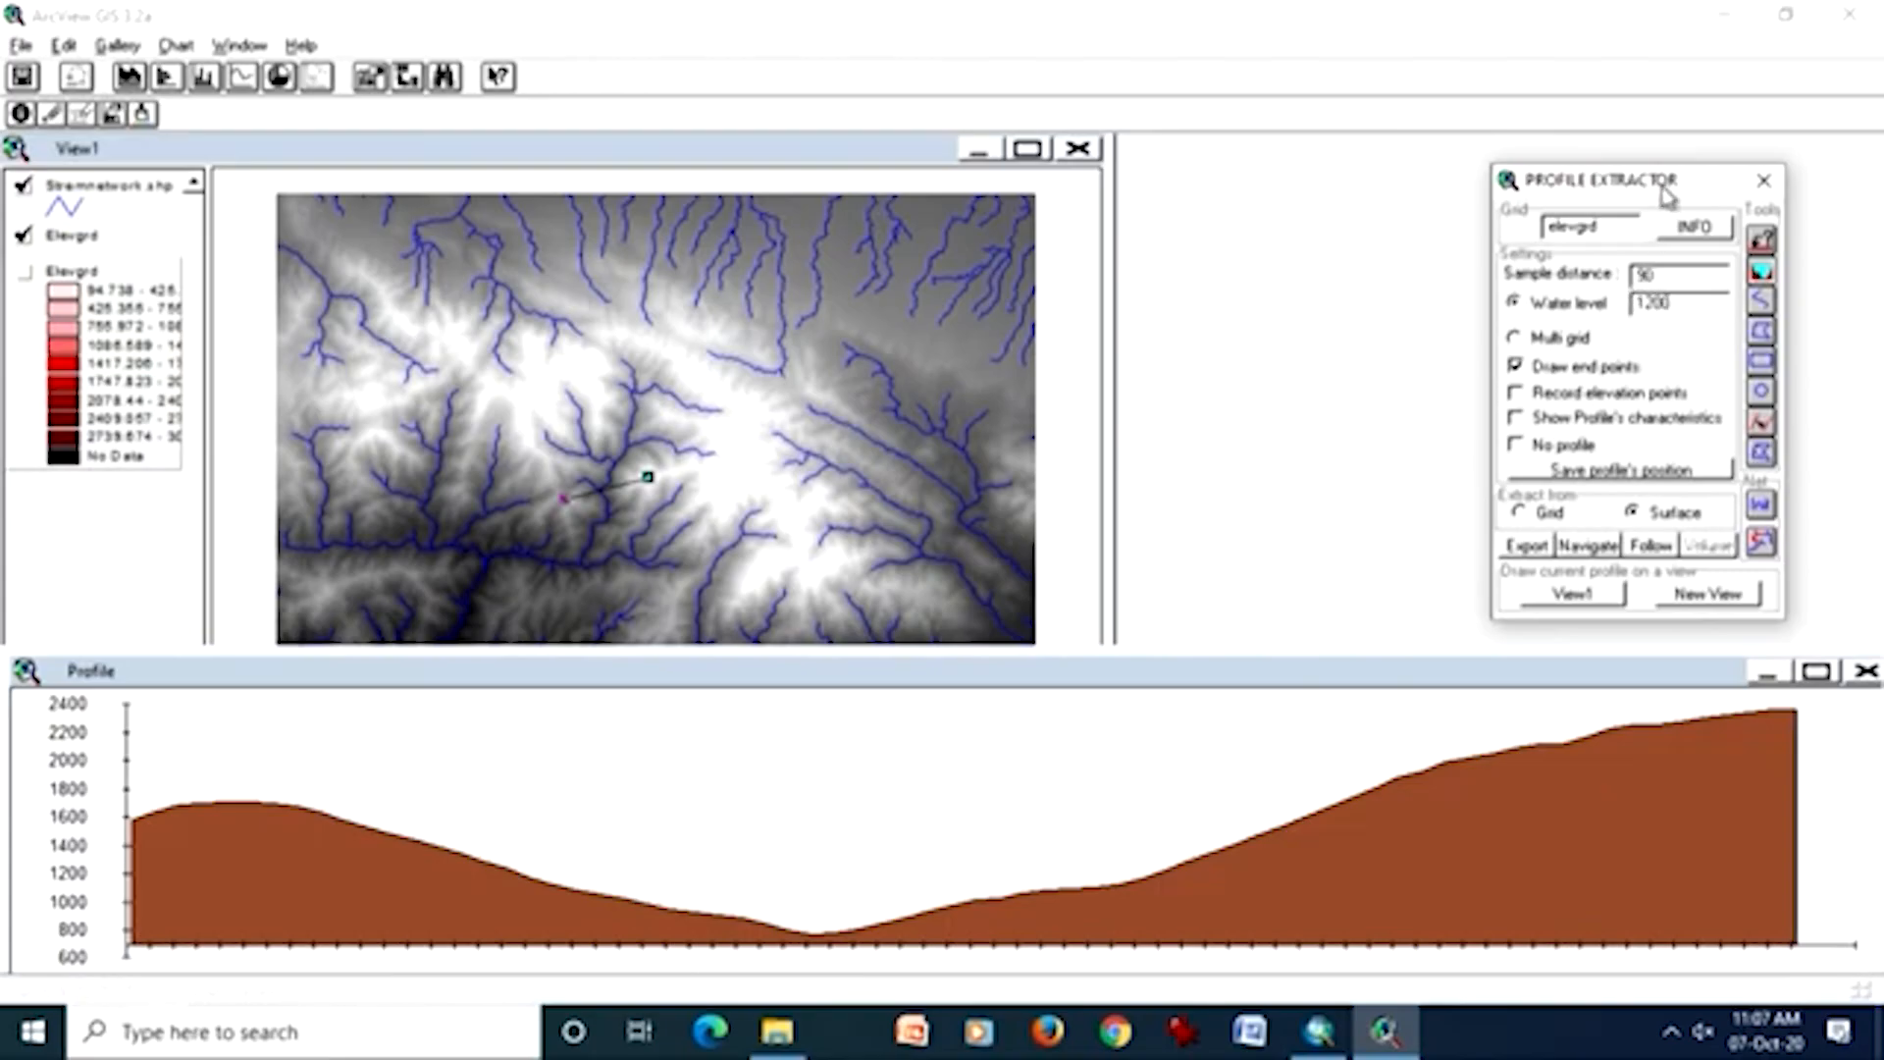
pyautogui.moveTo(1661, 186); pyautogui.dragTo(1551, 162)
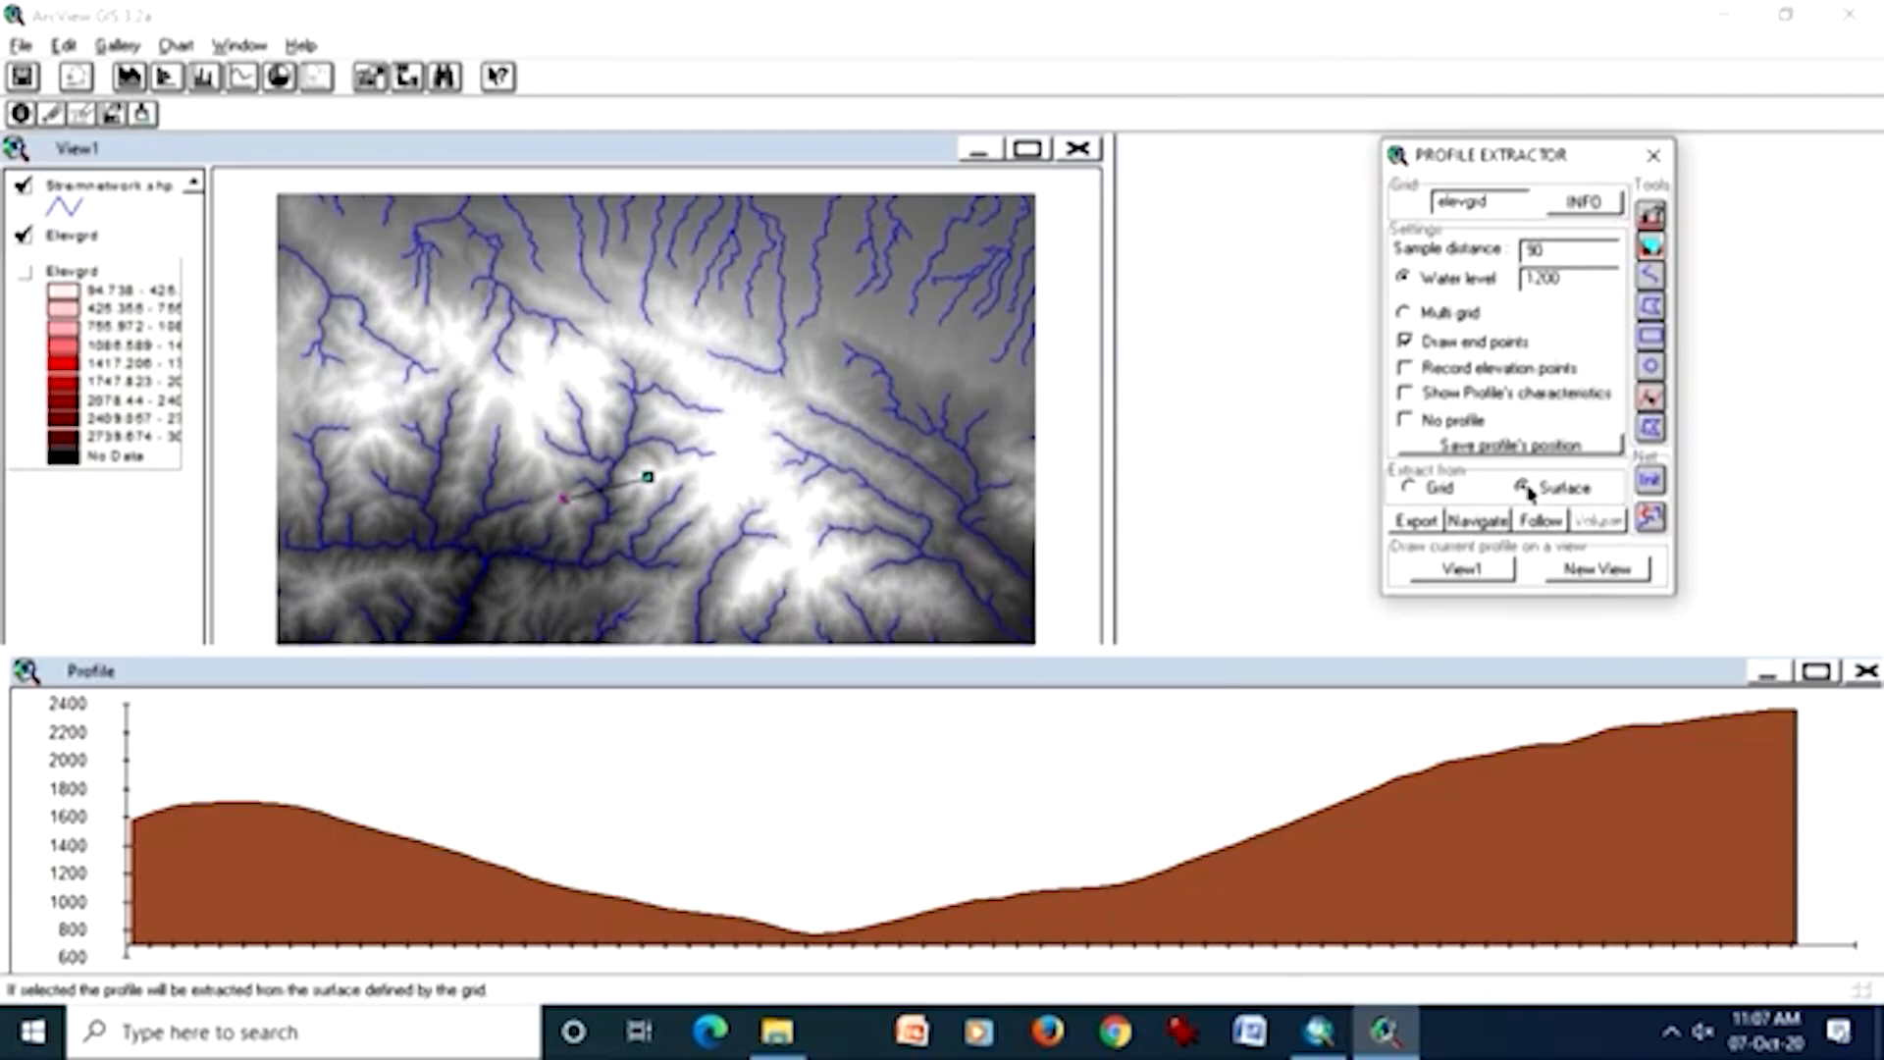
pyautogui.click(1415, 491)
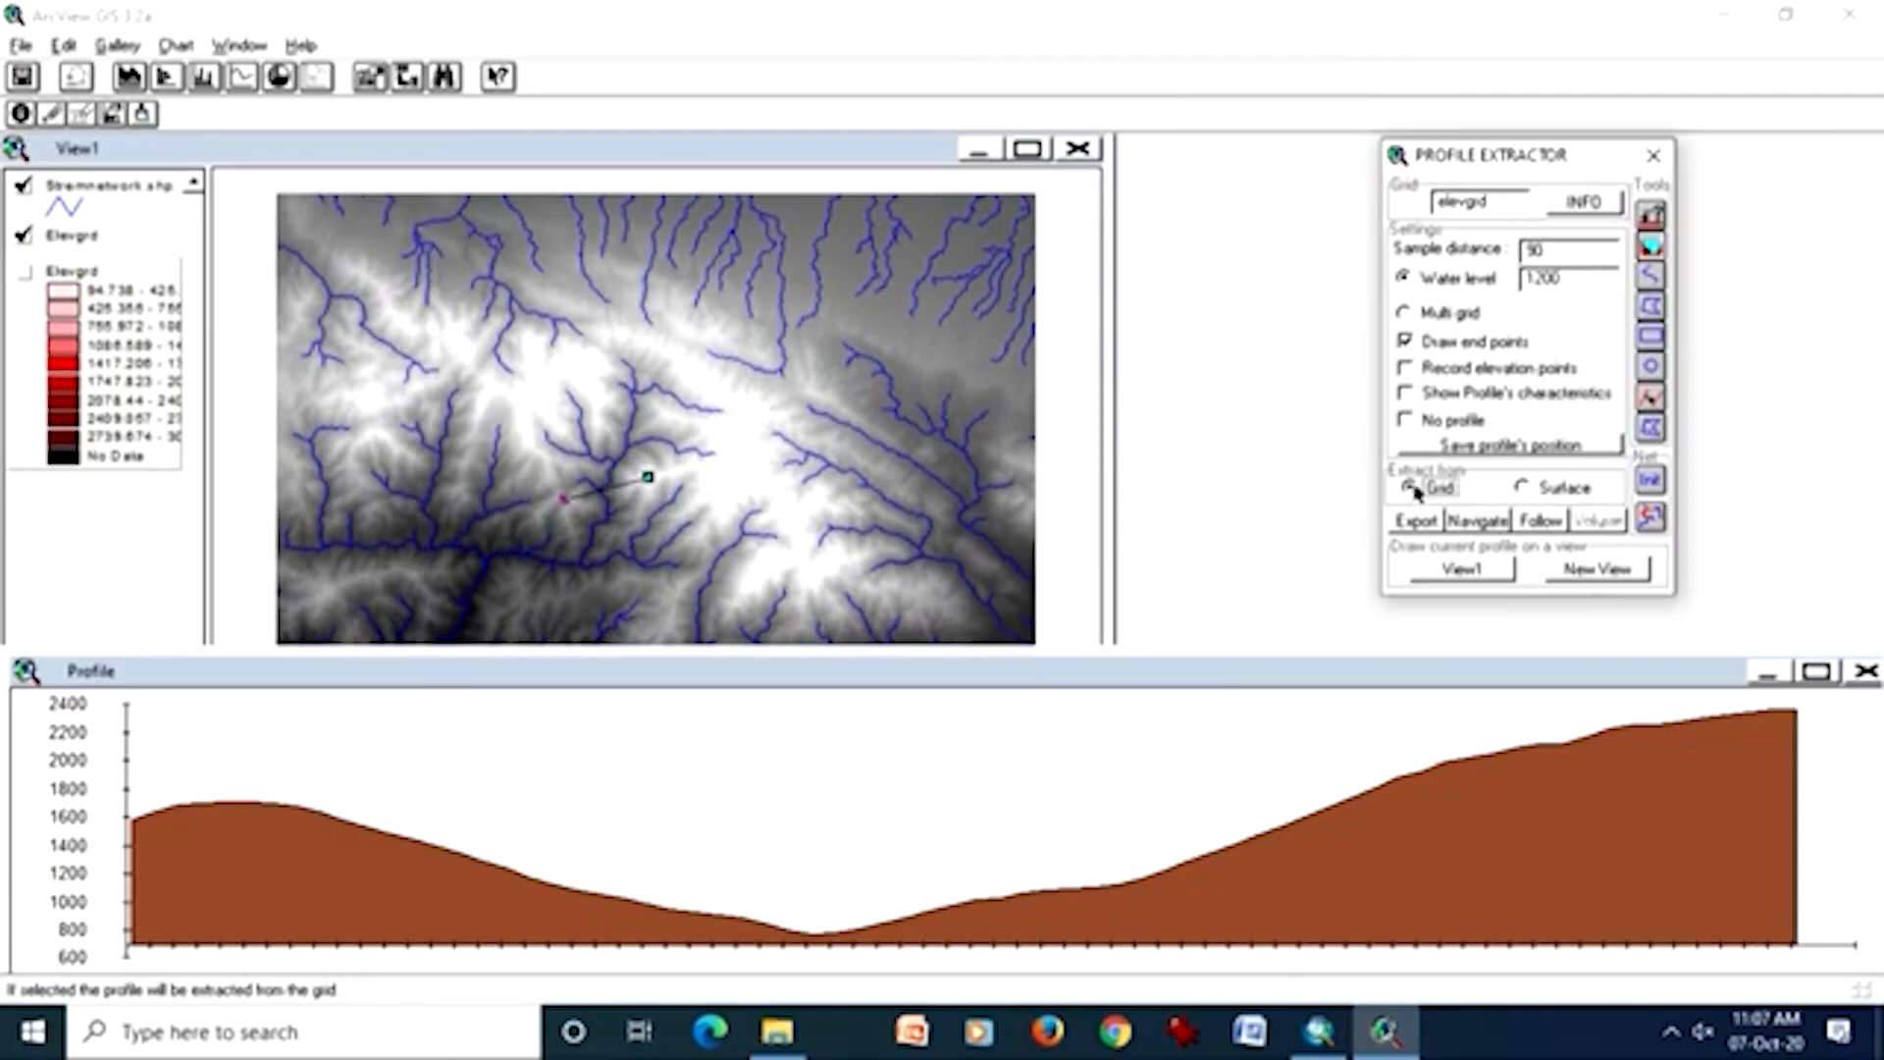
pyautogui.click(1586, 281)
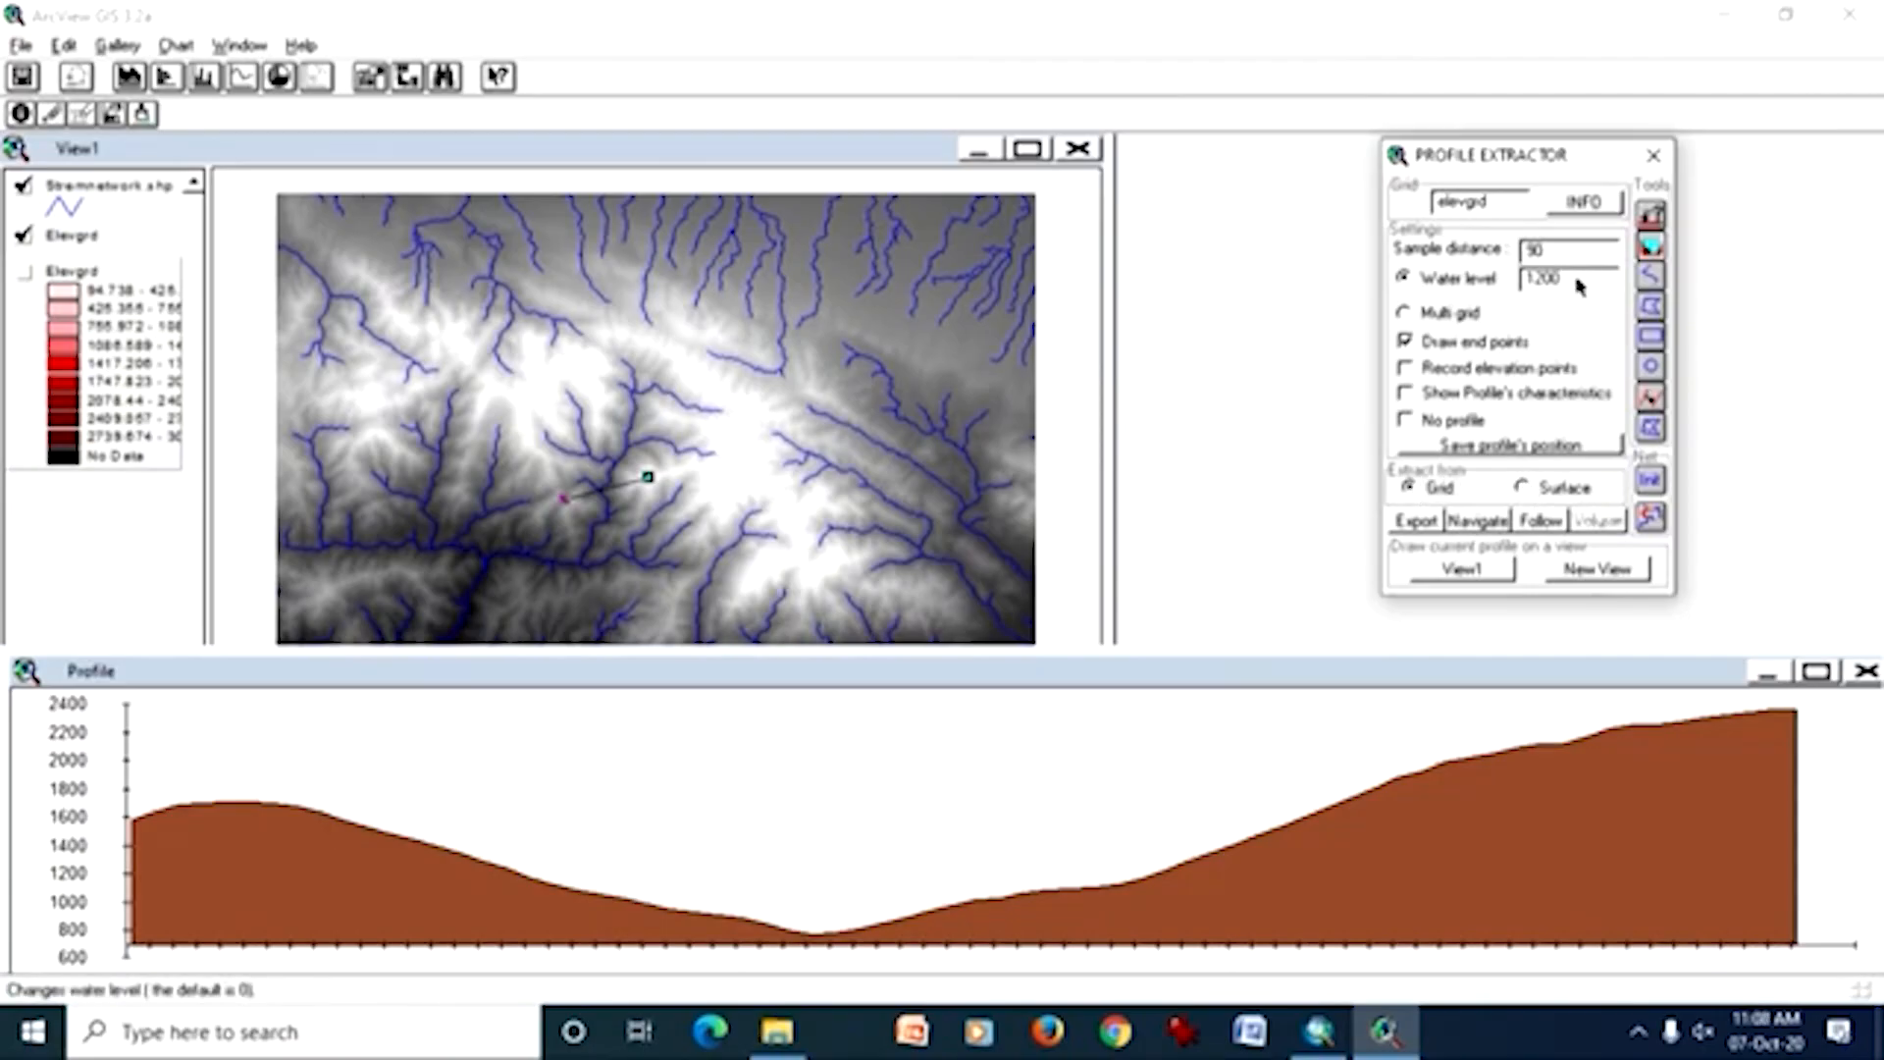
pyautogui.press('Return')
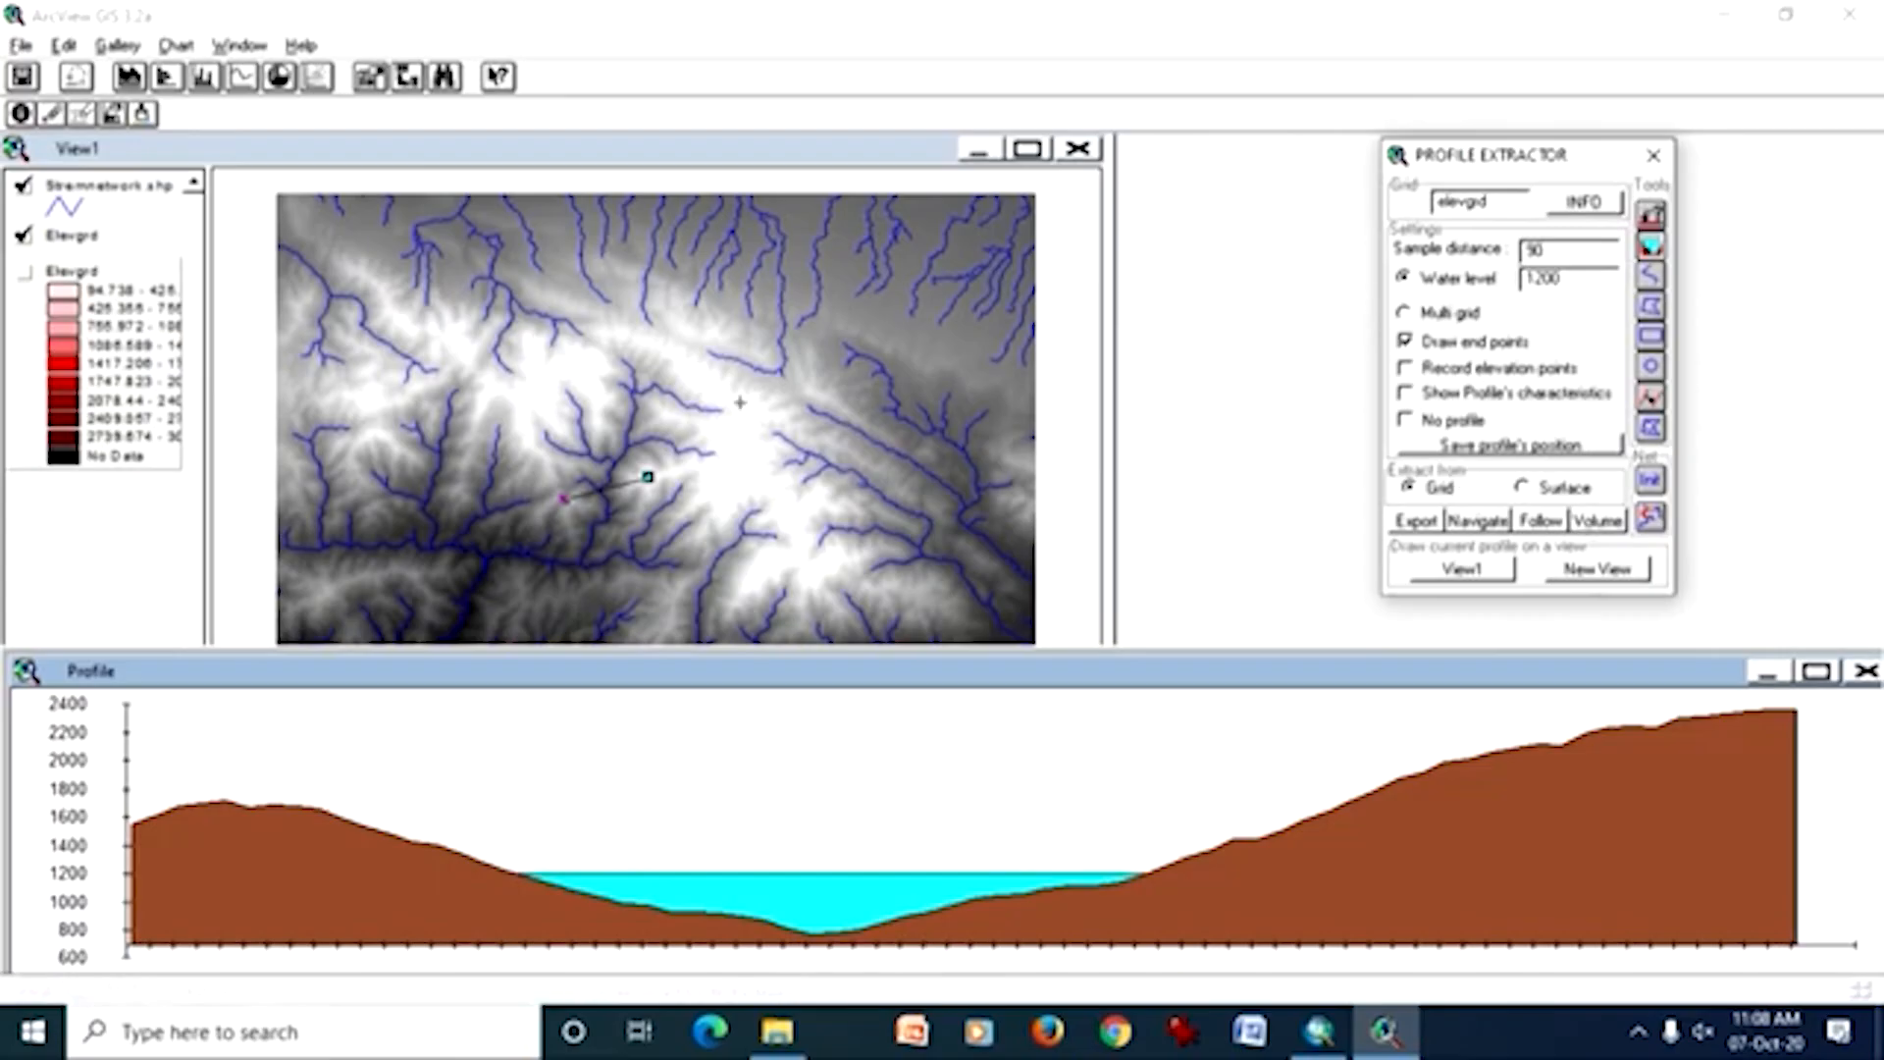
# - Calculate the reservoir volume above the cross section with the analysis extent set to Grid, and maximize View1
pyautogui.click(1580, 524)
pyautogui.moveTo(1485, 162); pyautogui.dragTo(1247, 263)
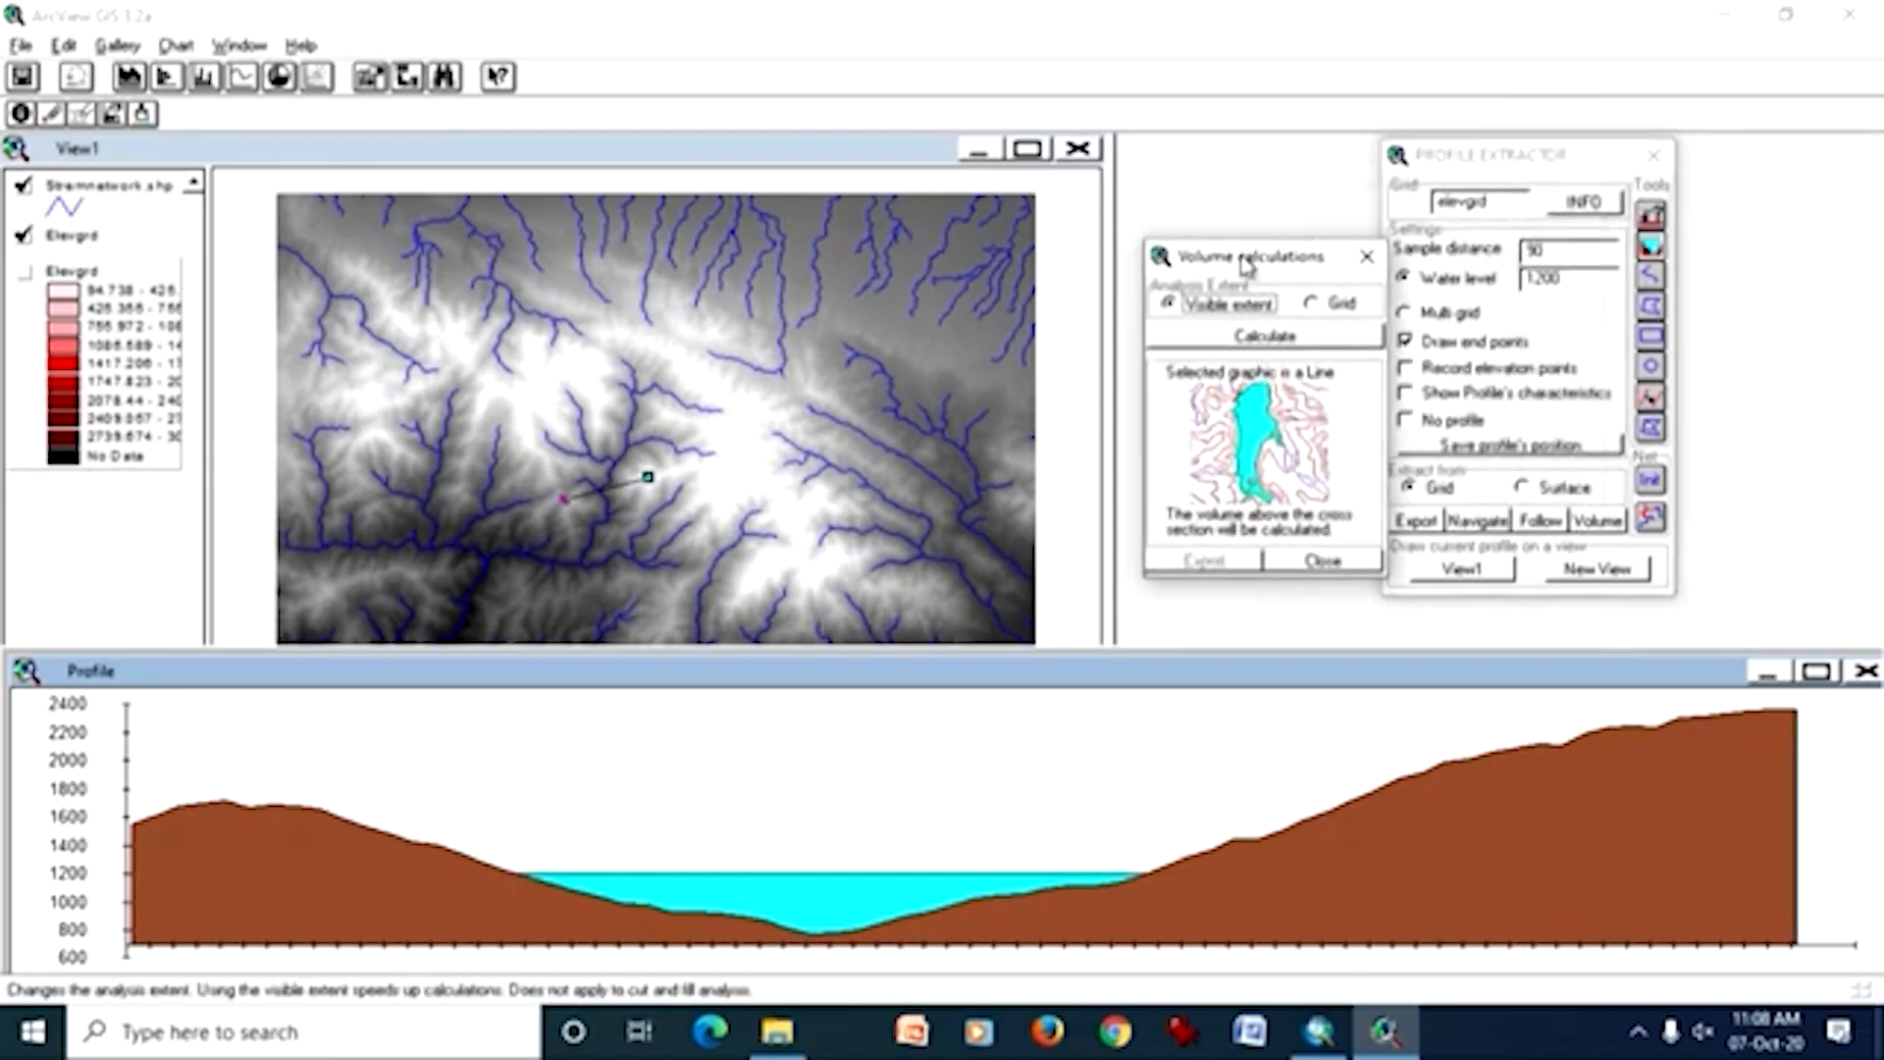
pyautogui.click(1312, 305)
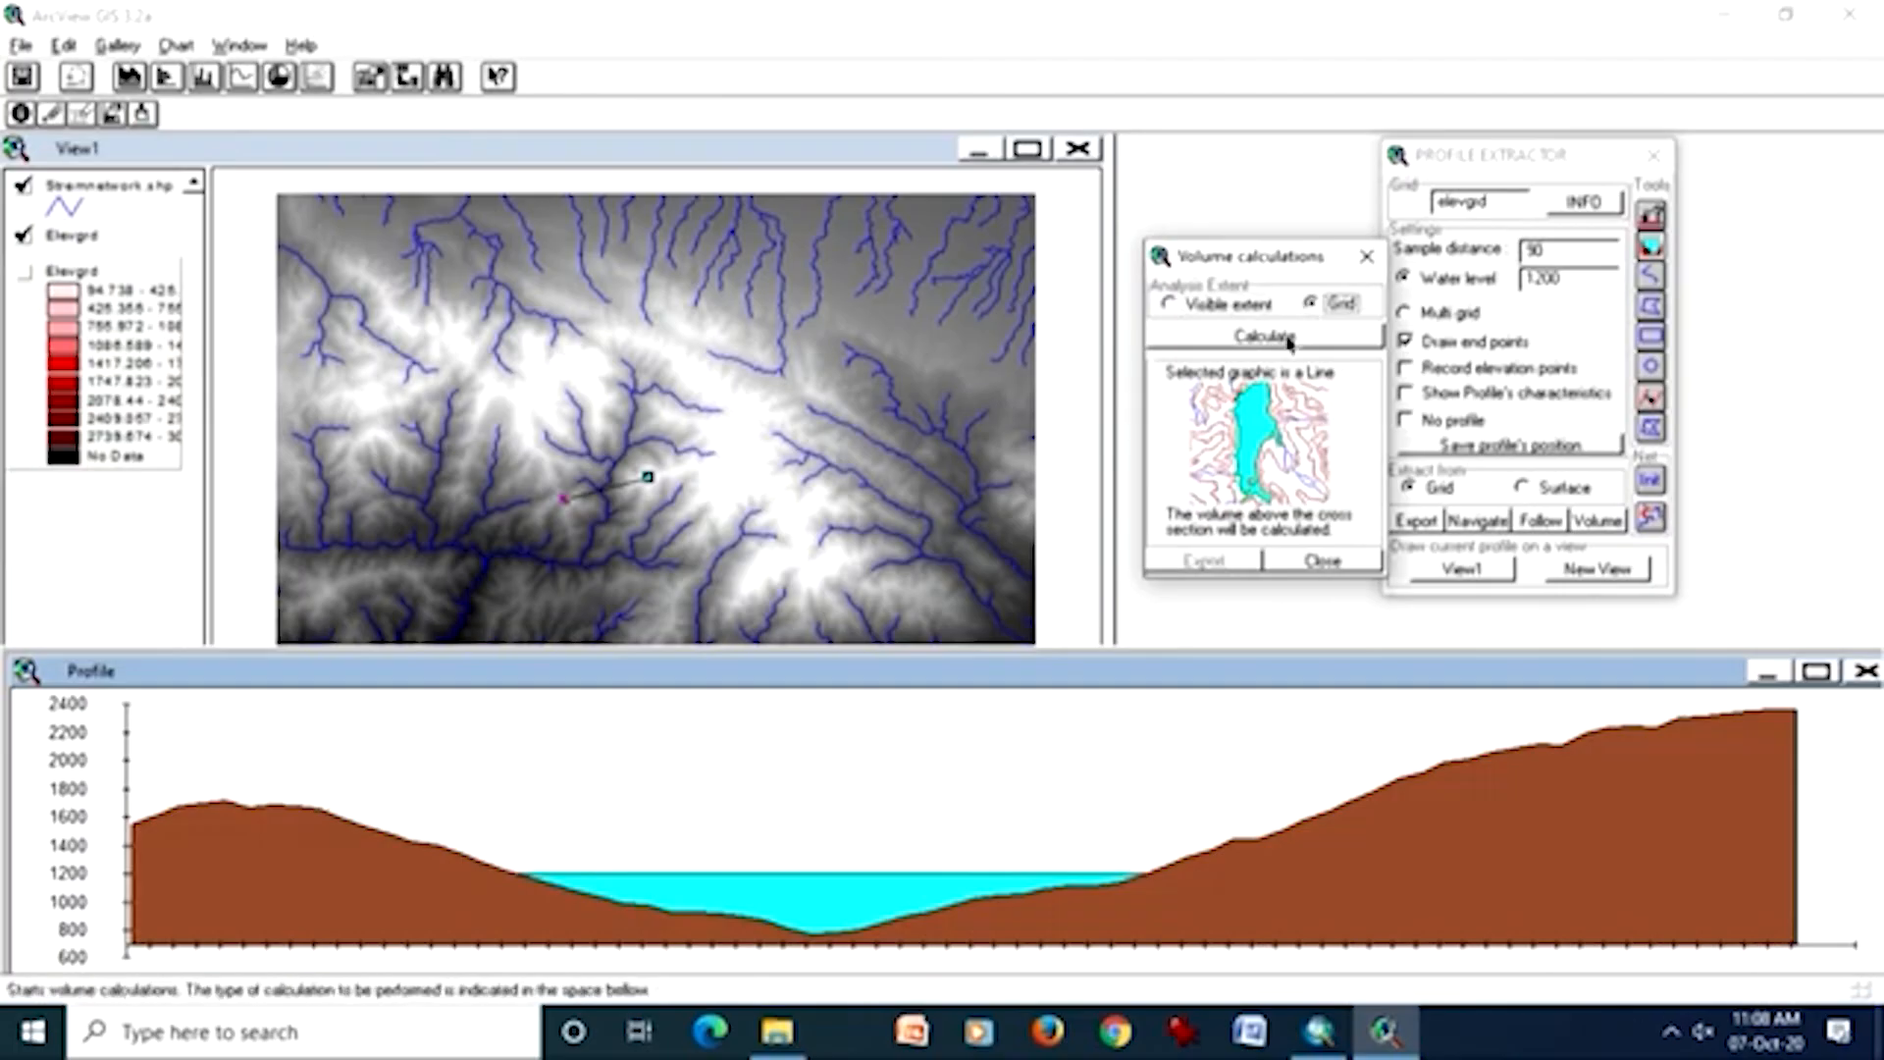
pyautogui.click(1288, 337)
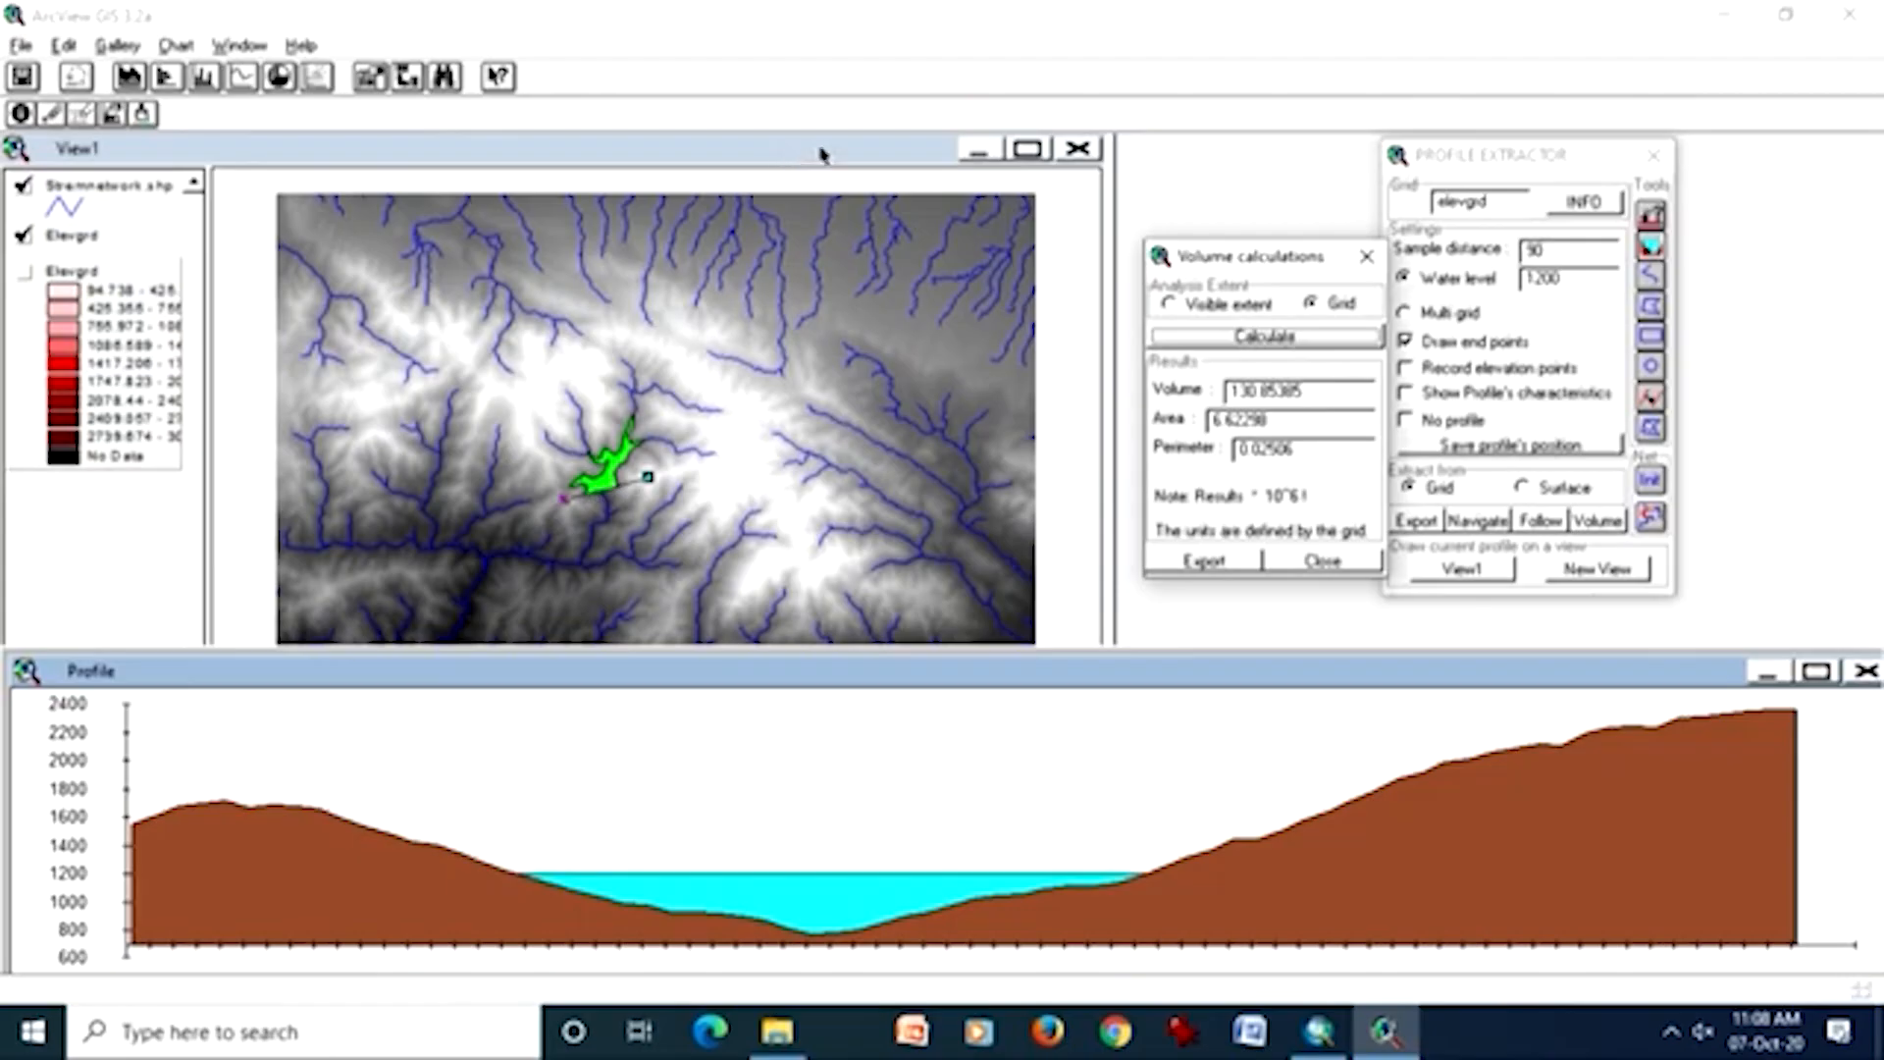
pyautogui.click(1028, 148)
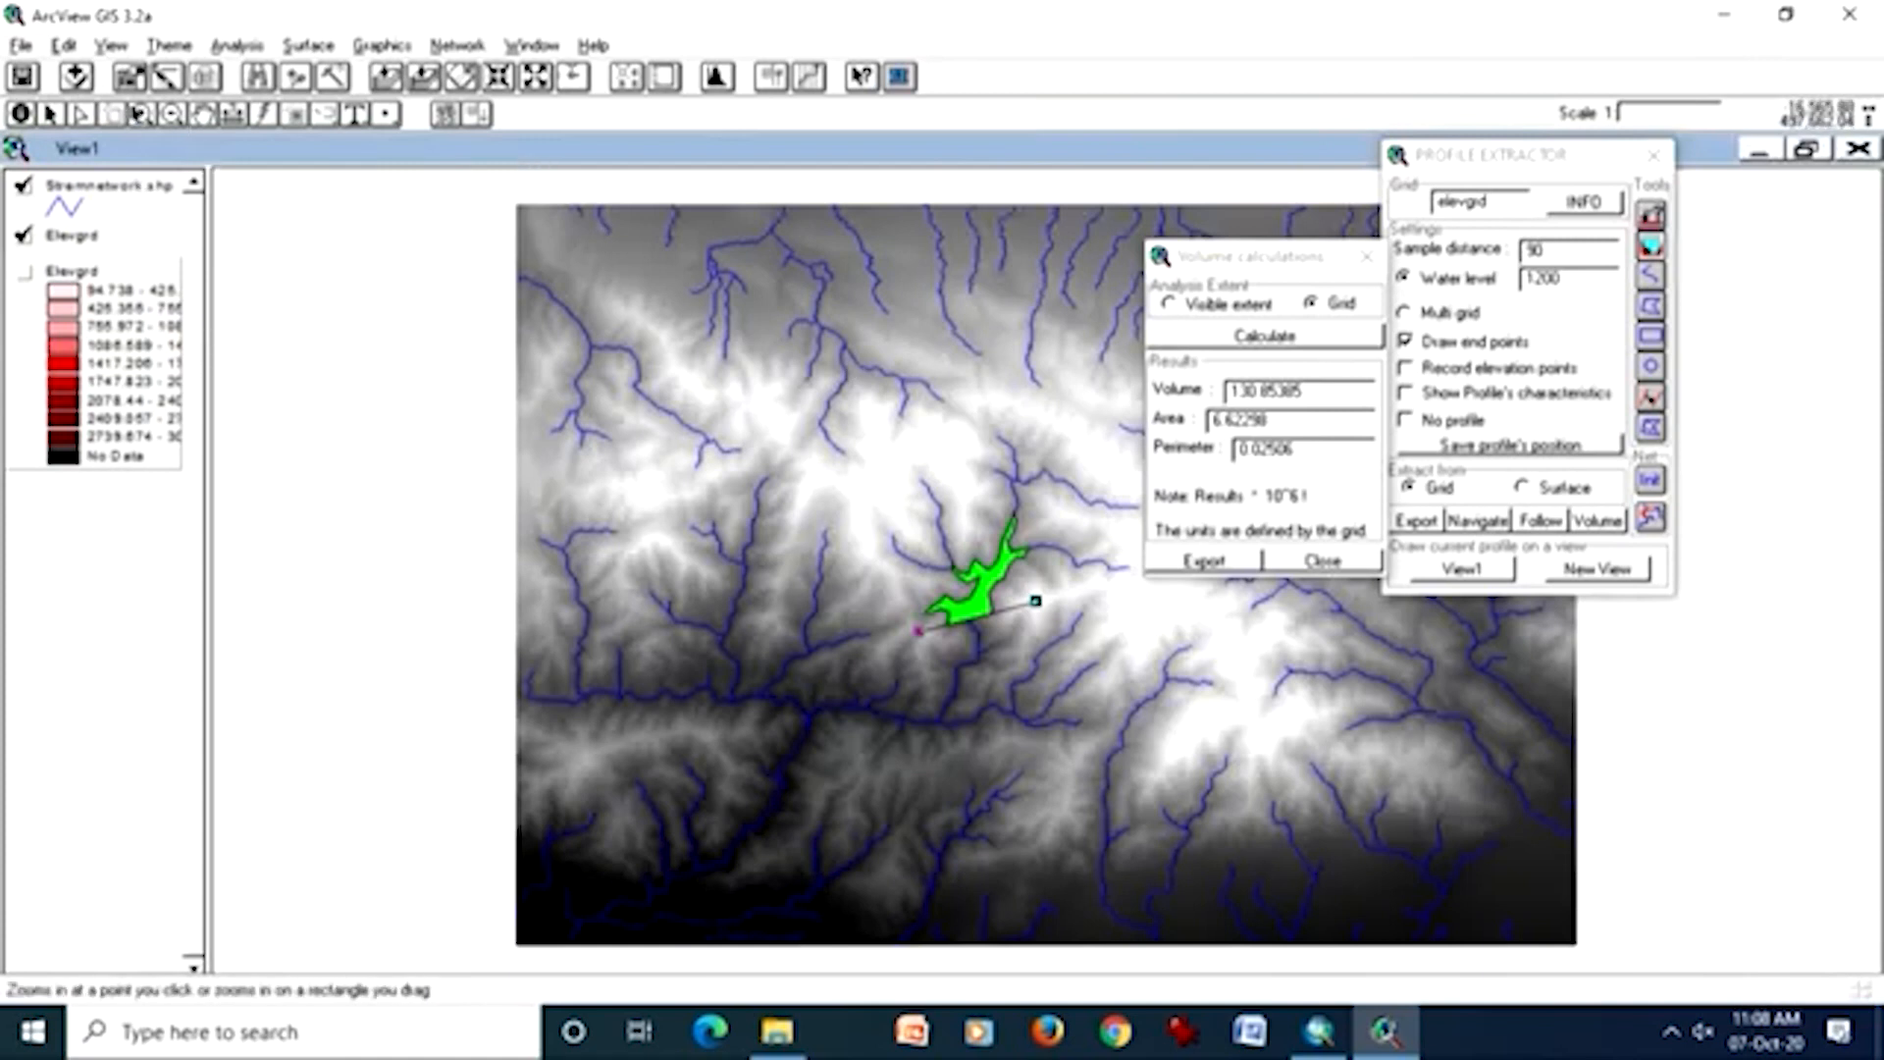
# - Examine the reservoir up close with its volume, area and perimeter results, and display the profile's characteristics alongside
pyautogui.click(142, 114)
pyautogui.moveTo(714, 340); pyautogui.dragTo(1175, 754)
pyautogui.moveTo(1291, 265); pyautogui.dragTo(768, 214)
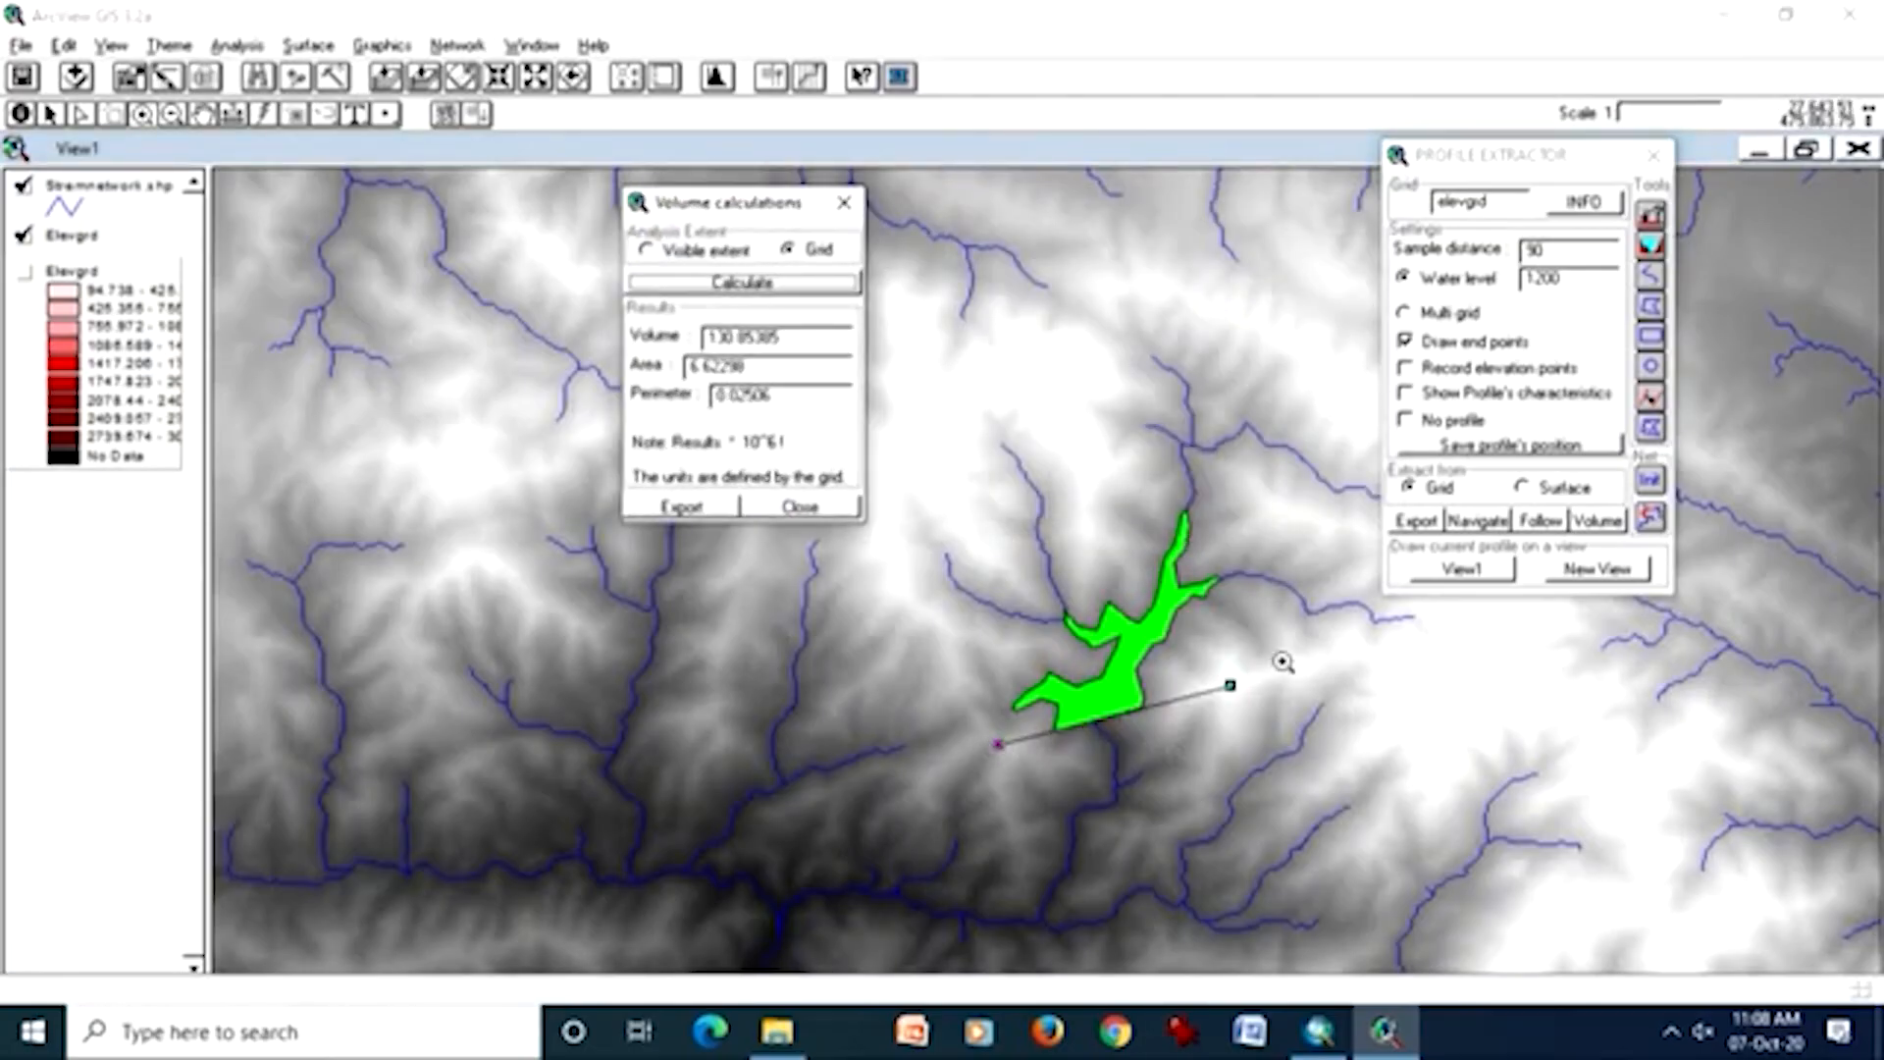
pyautogui.click(1582, 279)
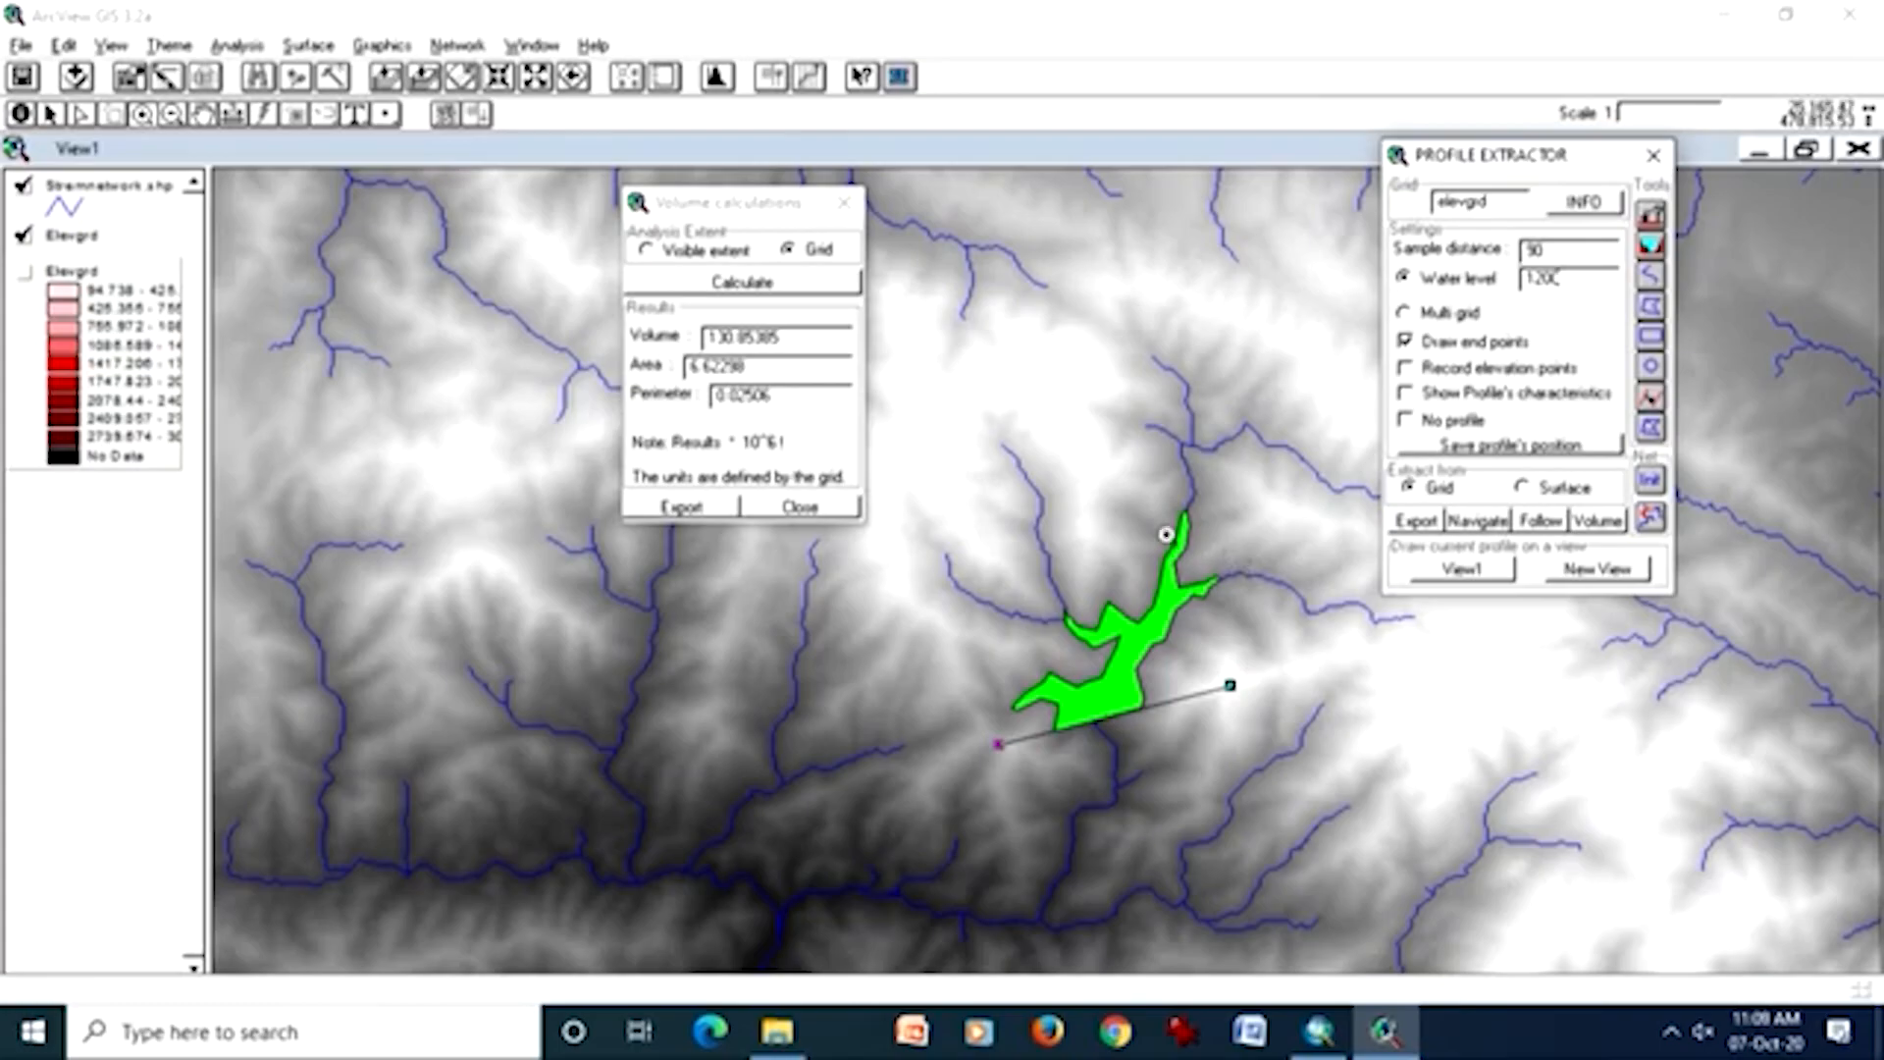
pyautogui.click(787, 339)
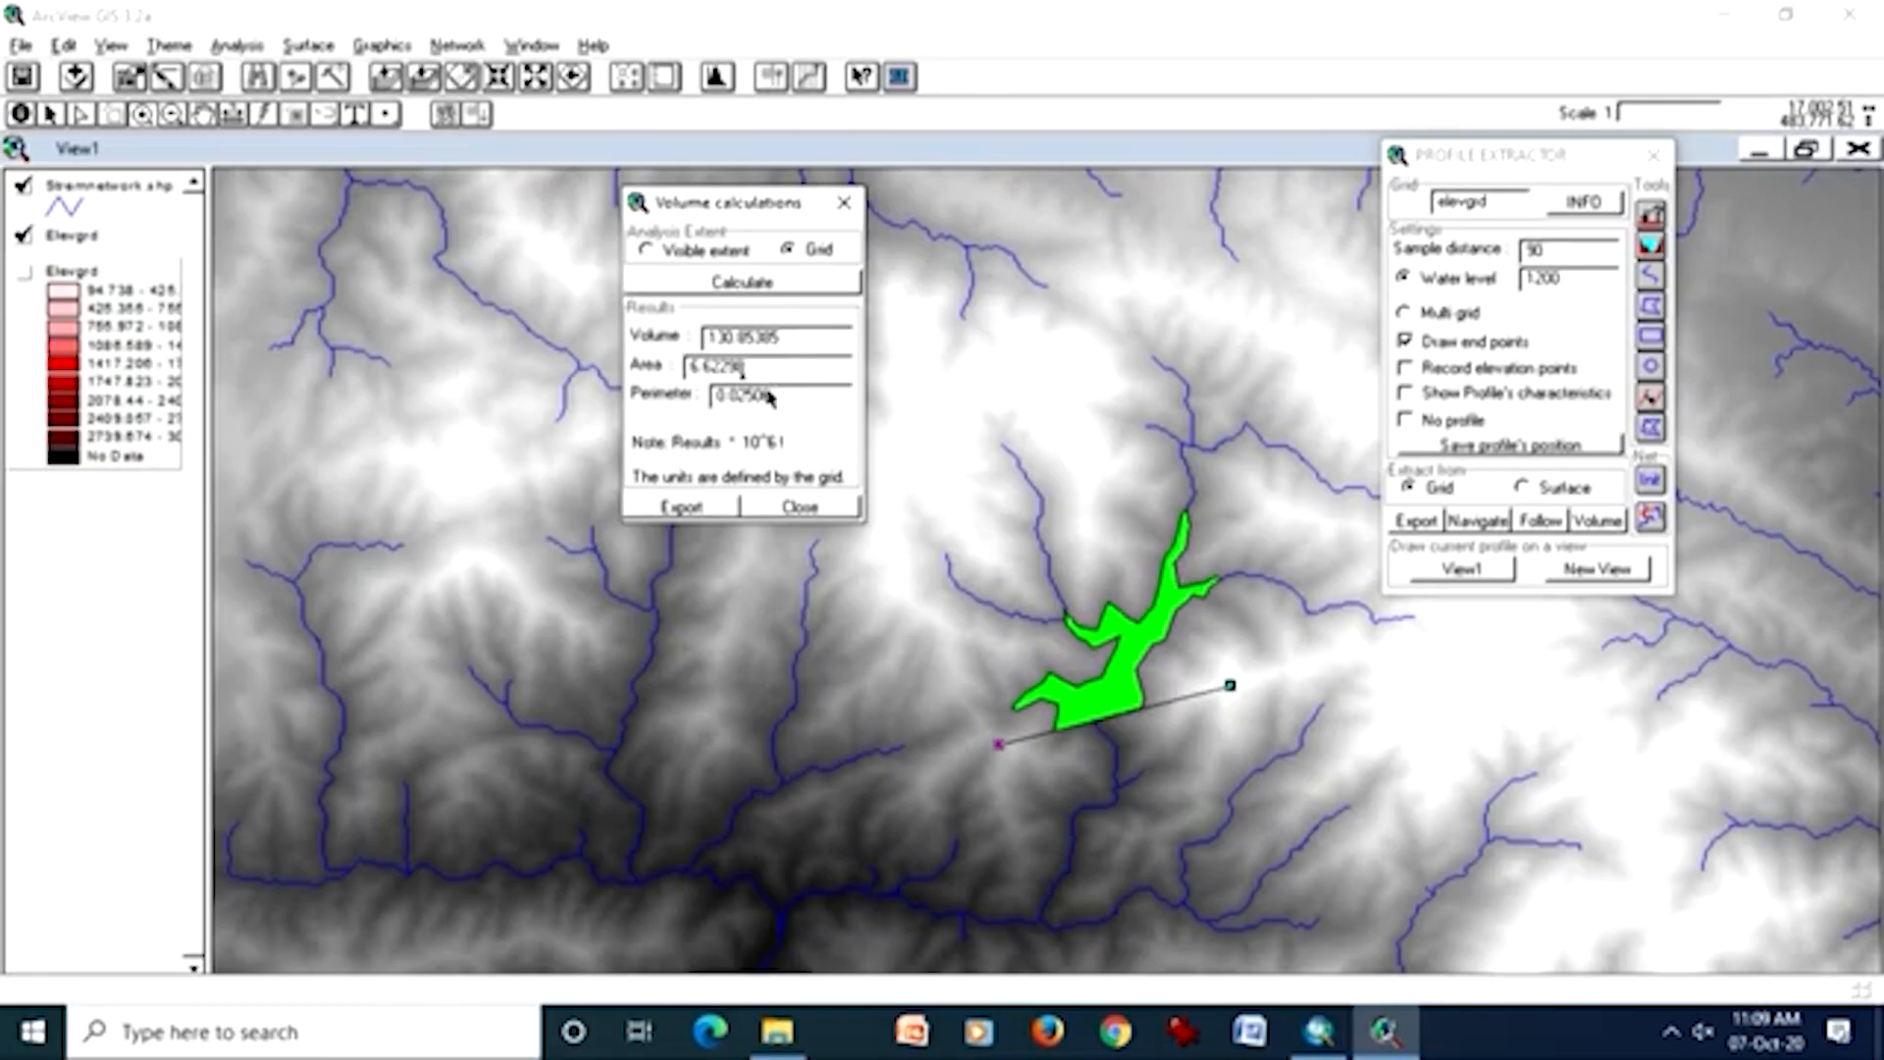
pyautogui.click(753, 367)
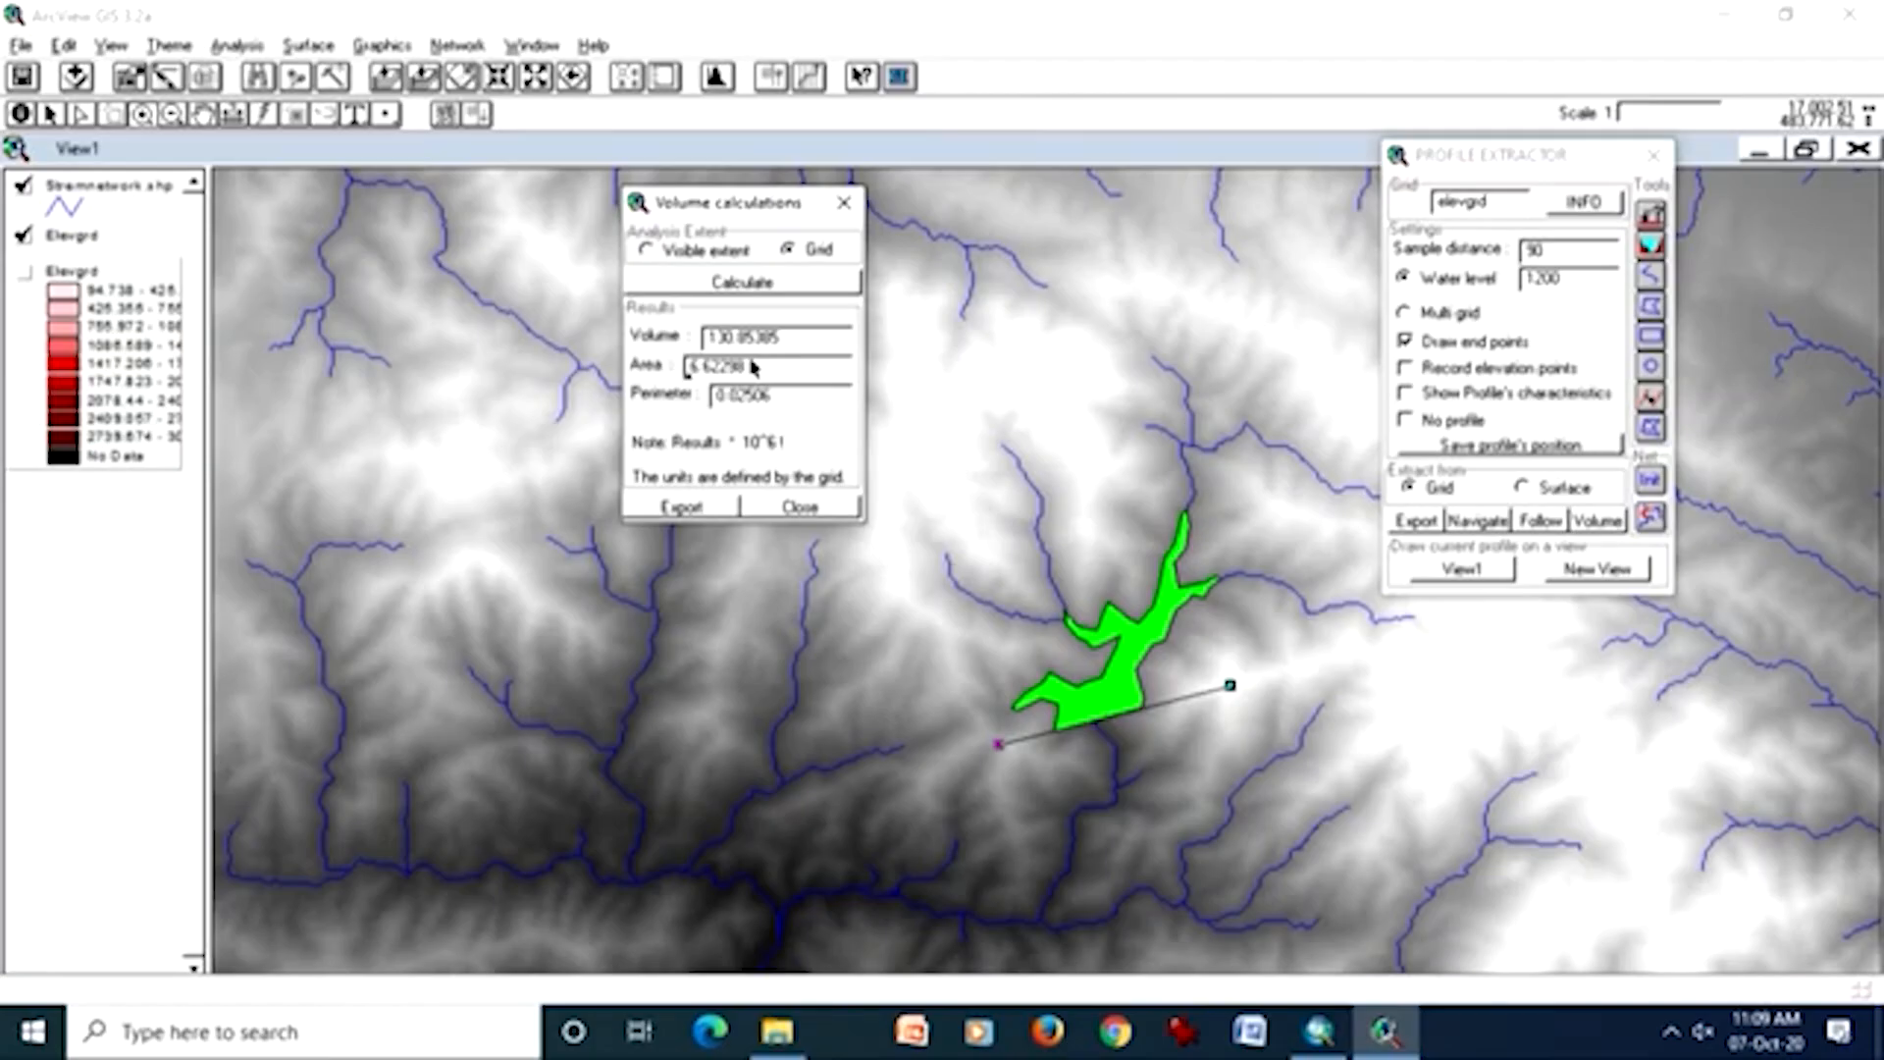
pyautogui.click(1406, 394)
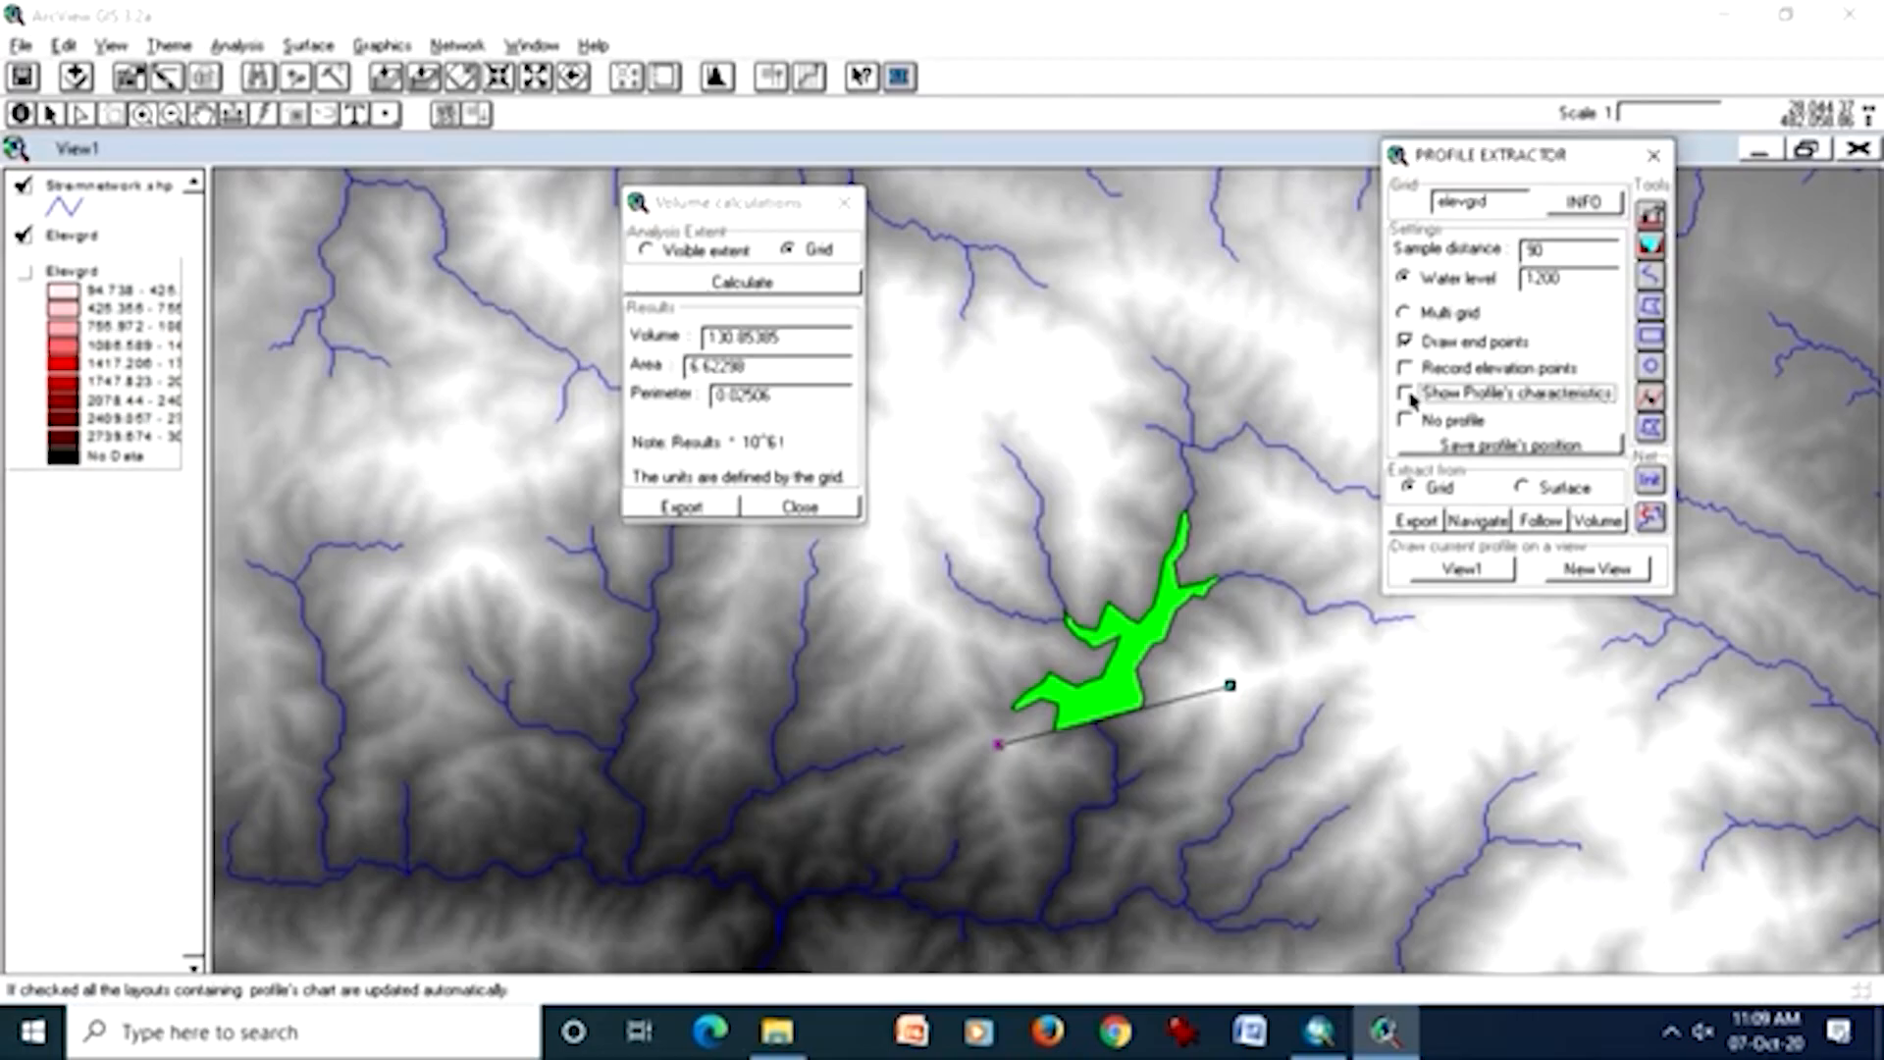
pyautogui.moveTo(1740, 14); pyautogui.dragTo(415, 363)
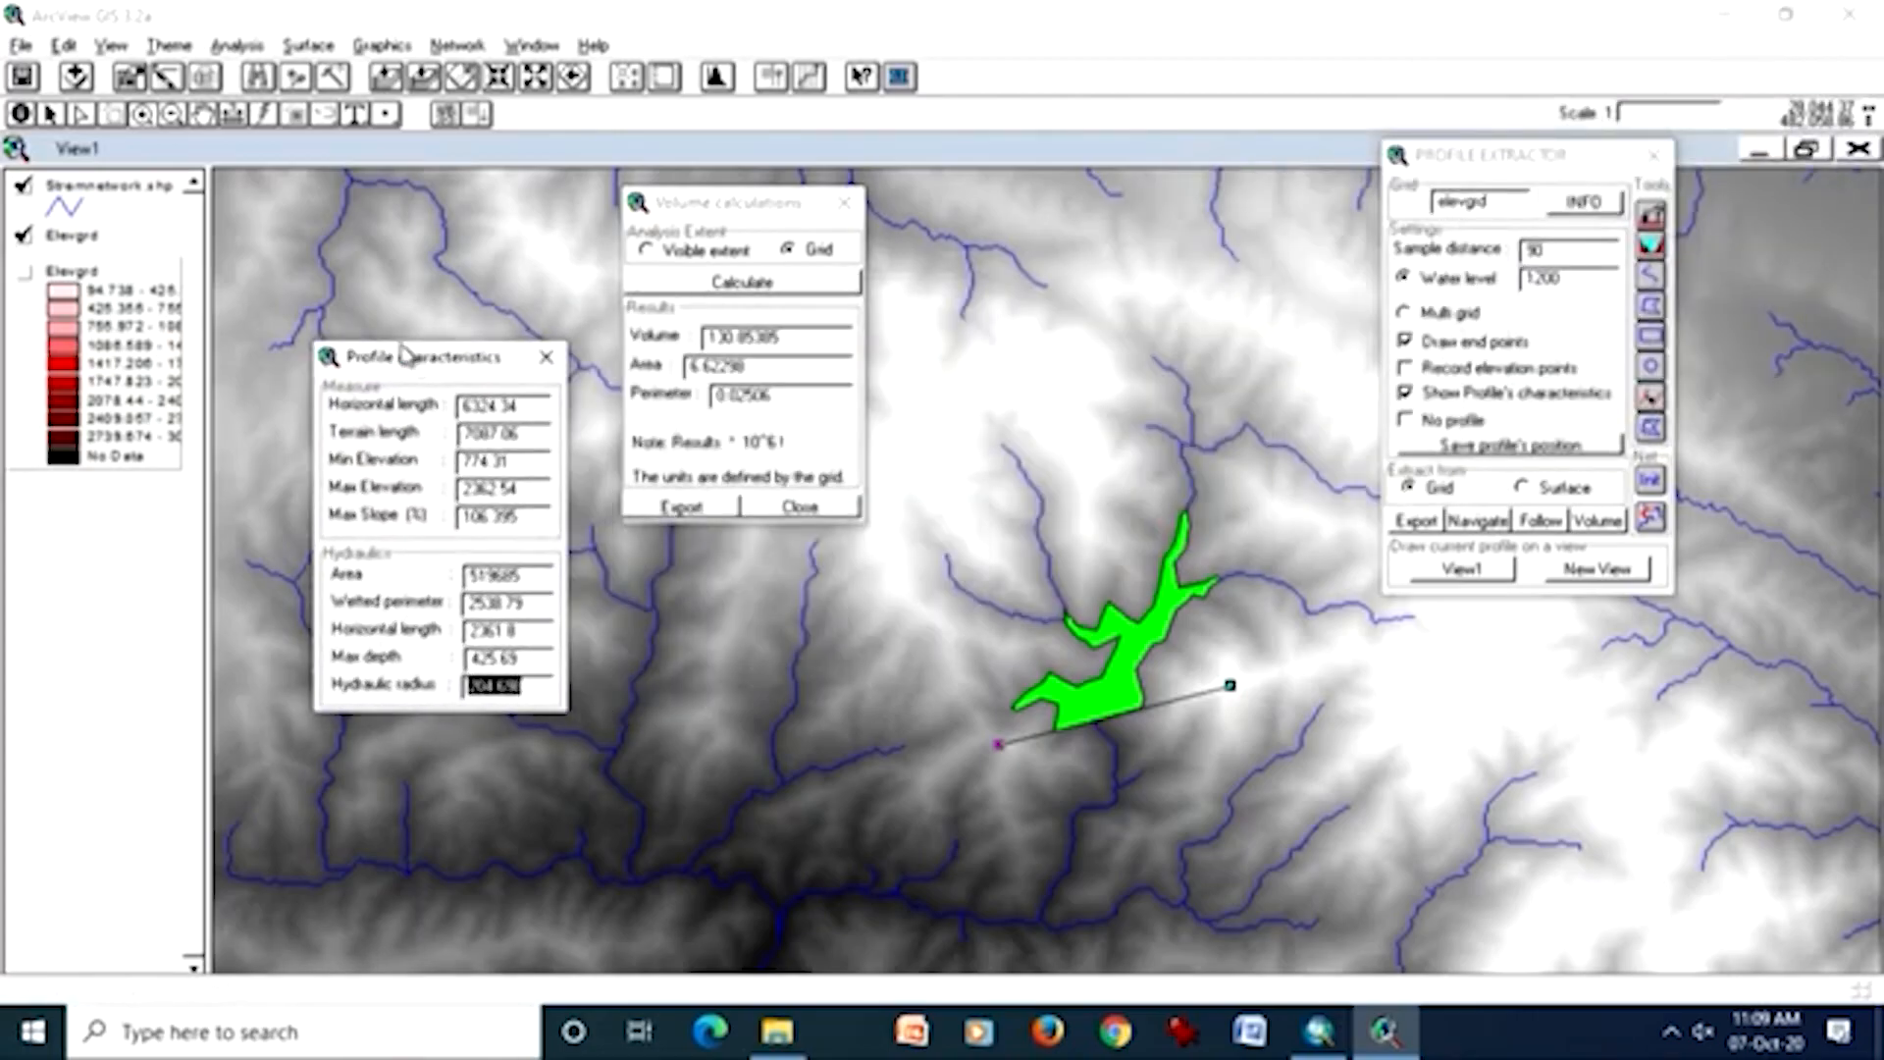
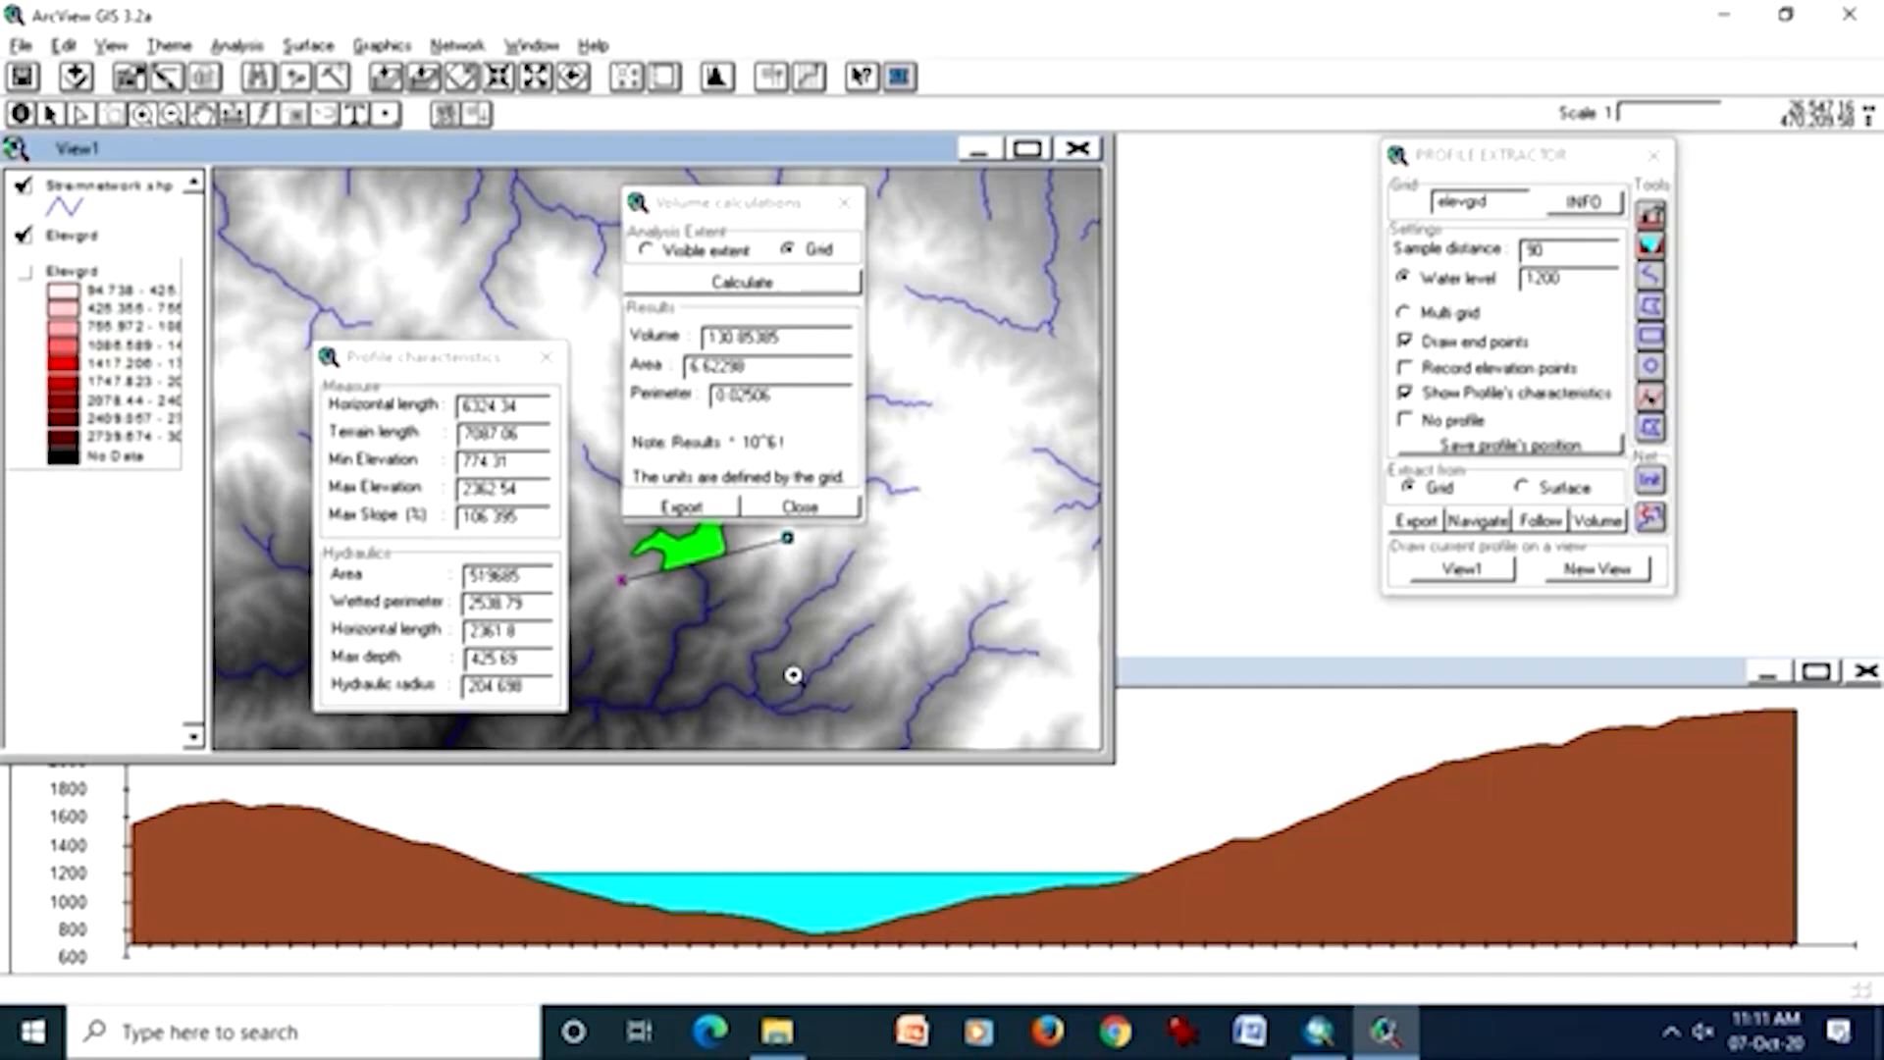
# - Set the profile's water level to 1400 and apply it to the cross section
pyautogui.click(1564, 280)
pyautogui.doubleClick(1524, 284)
pyautogui.write('14')
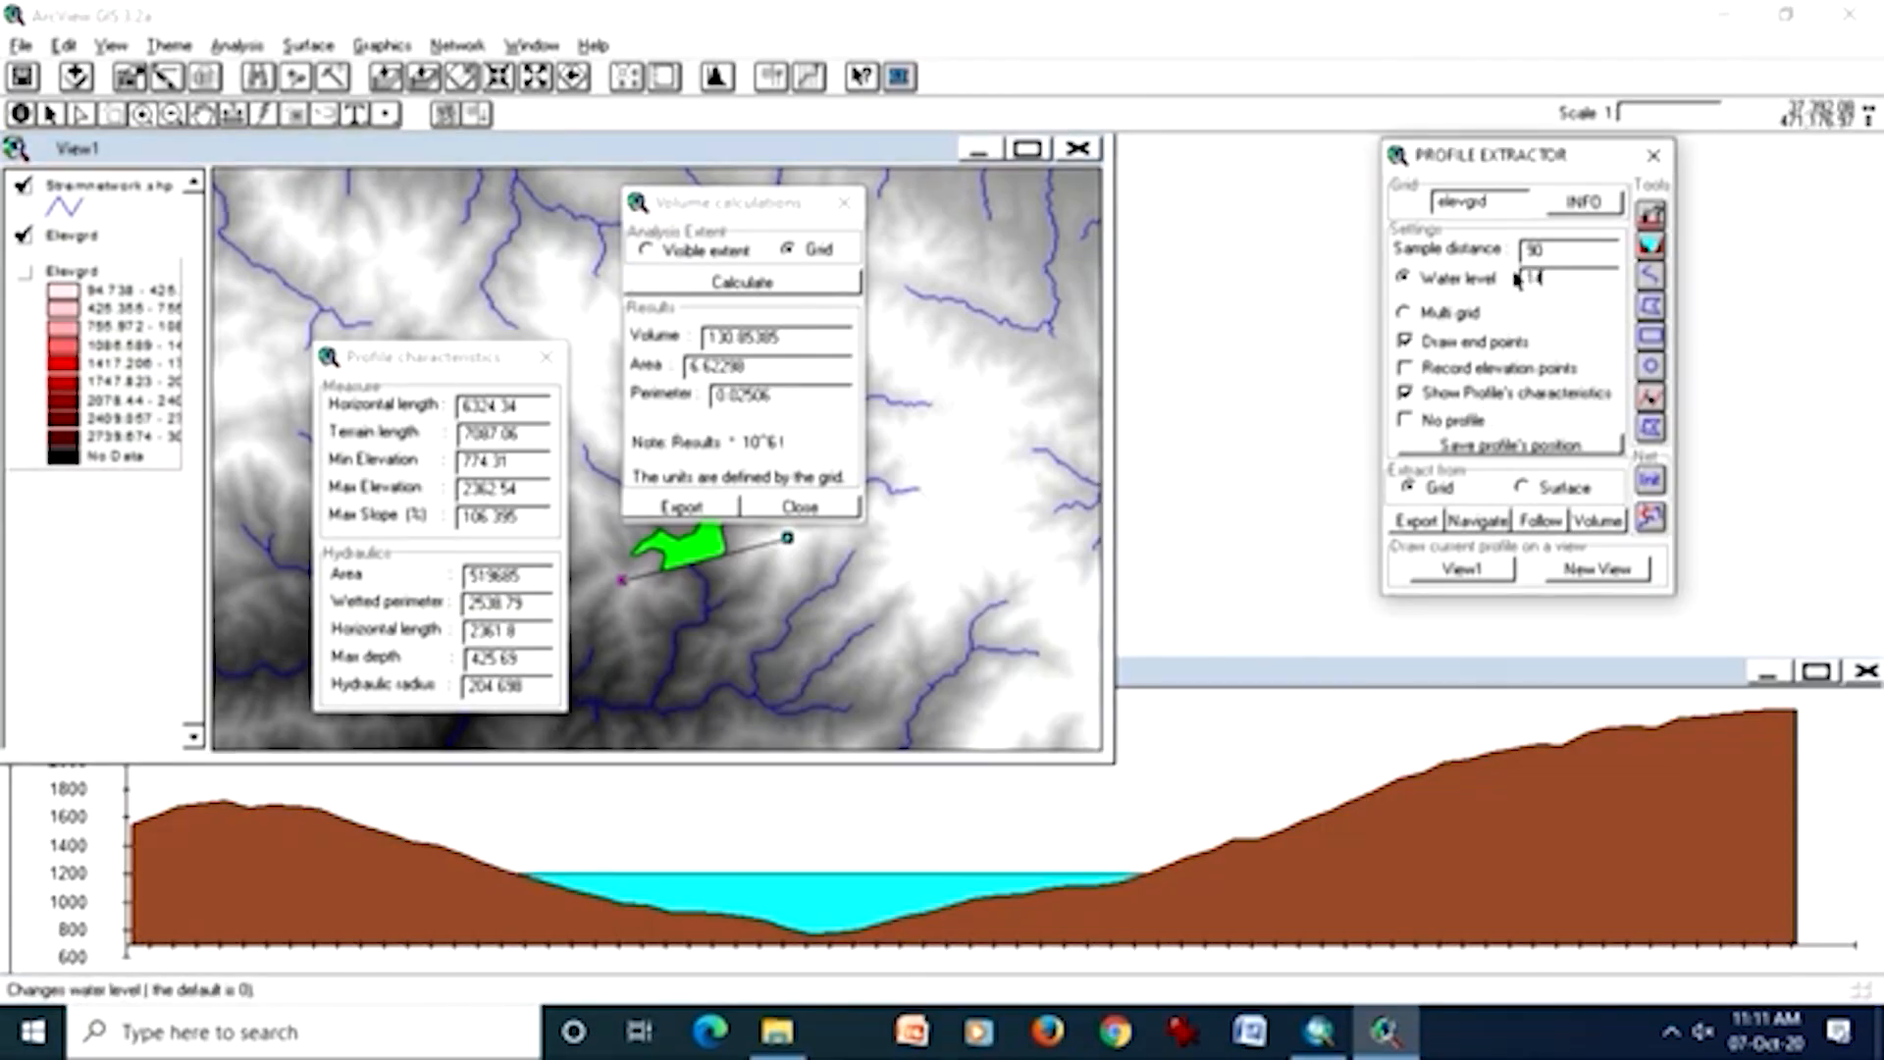
pyautogui.write('00')
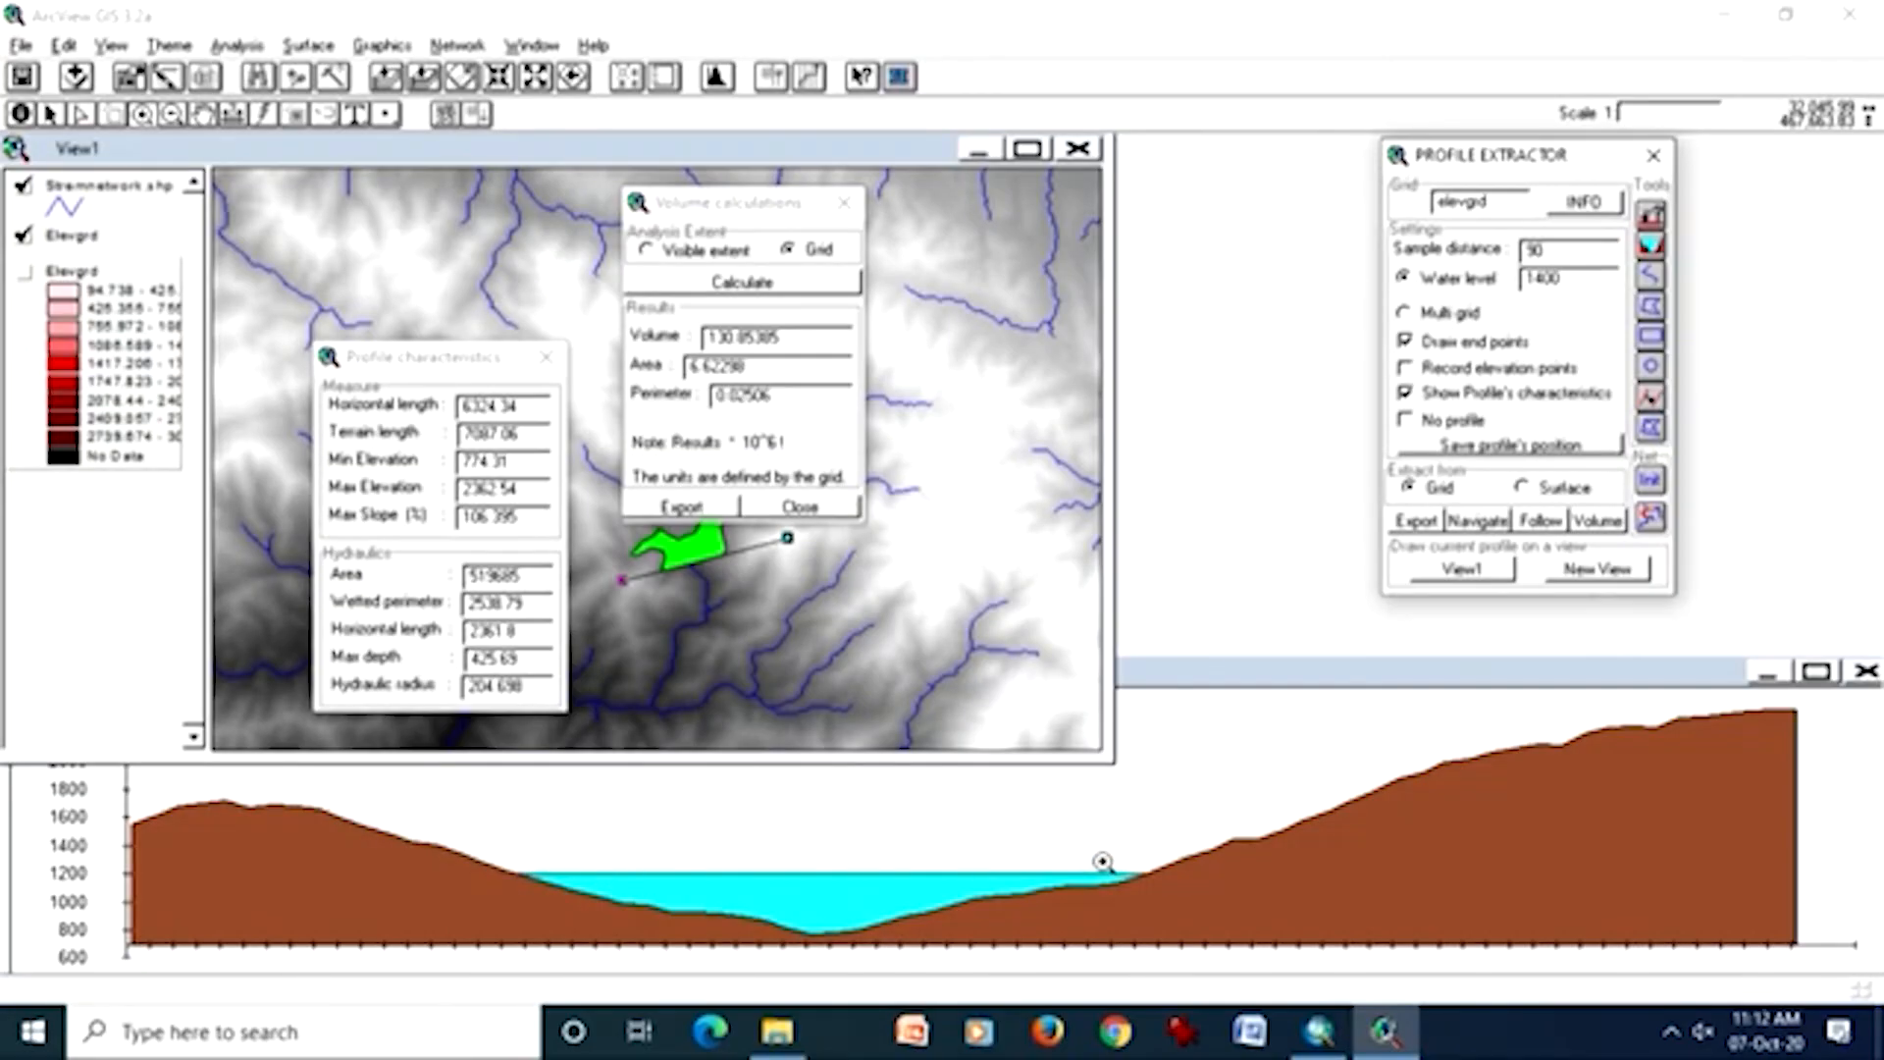
pyautogui.press('Return')
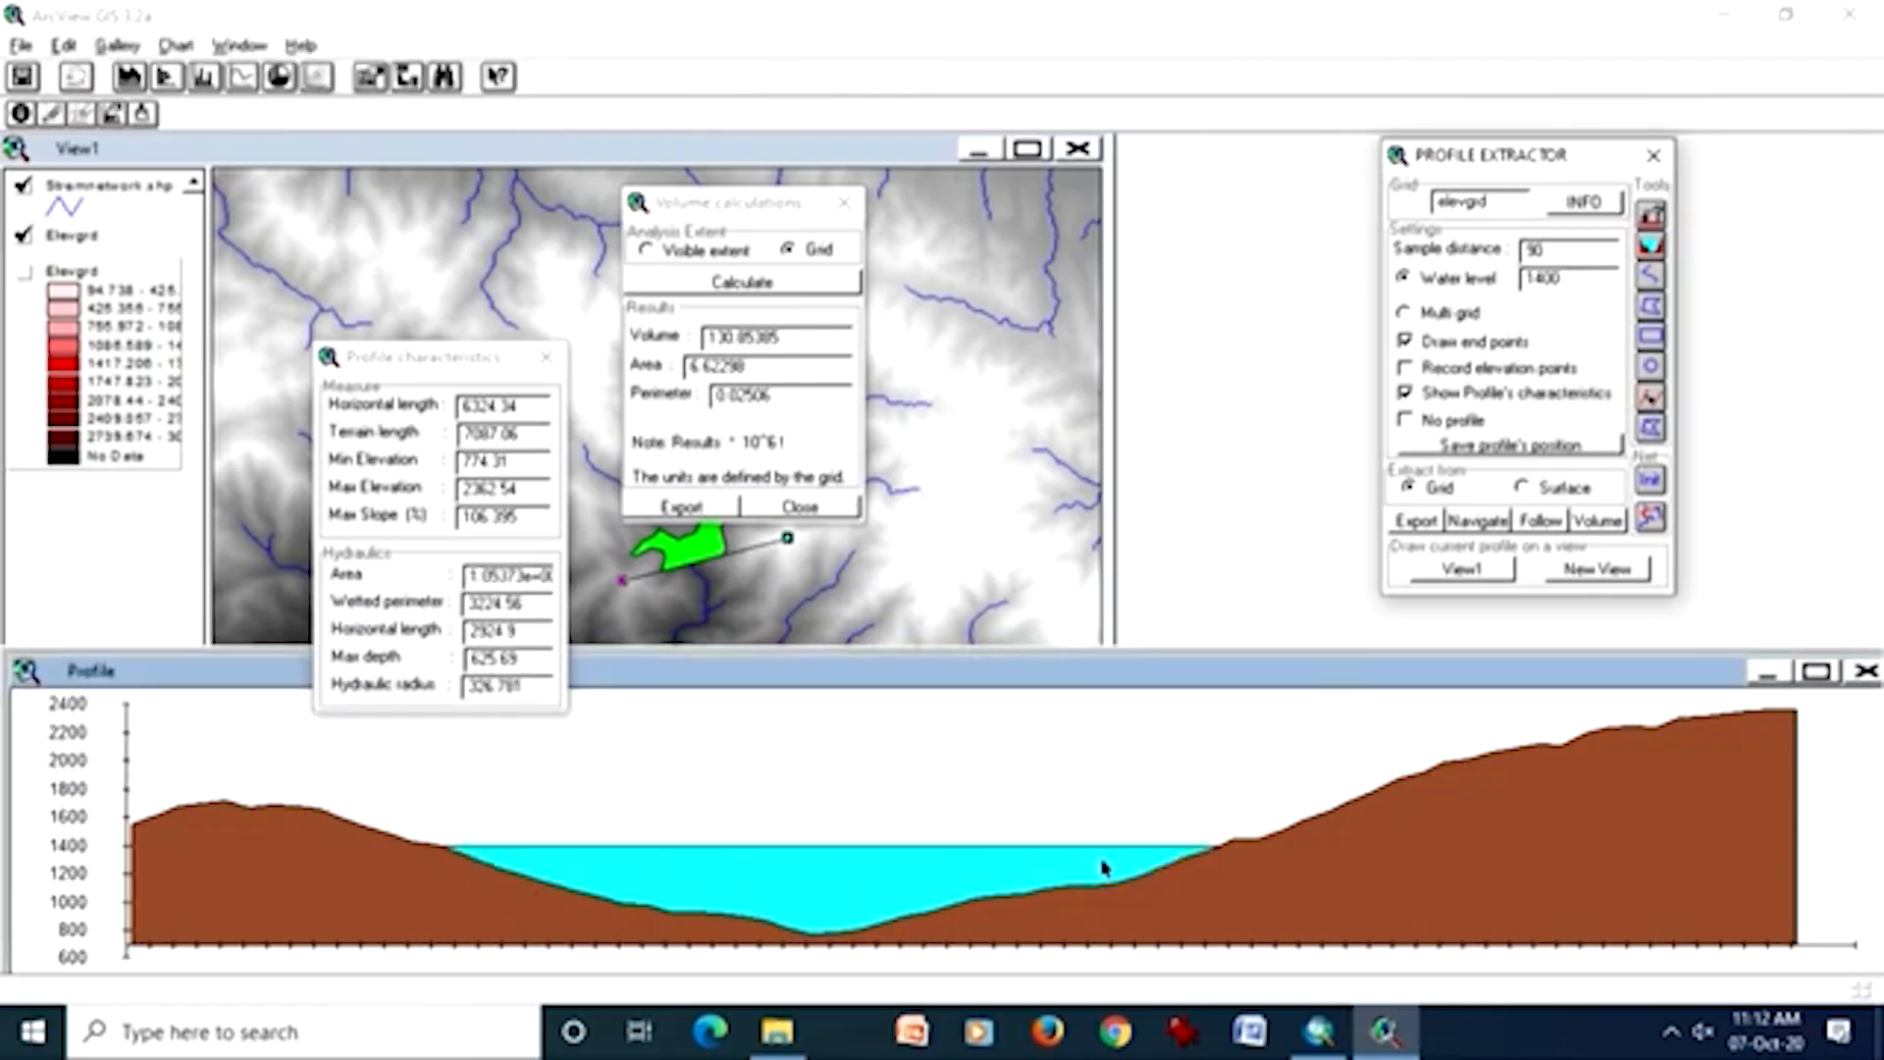
# - Dismiss the old volume results and the profile's characteristics, and recalculate the reservoir volume above the cross section over the Grid extent
pyautogui.moveTo(757, 208); pyautogui.dragTo(1212, 123)
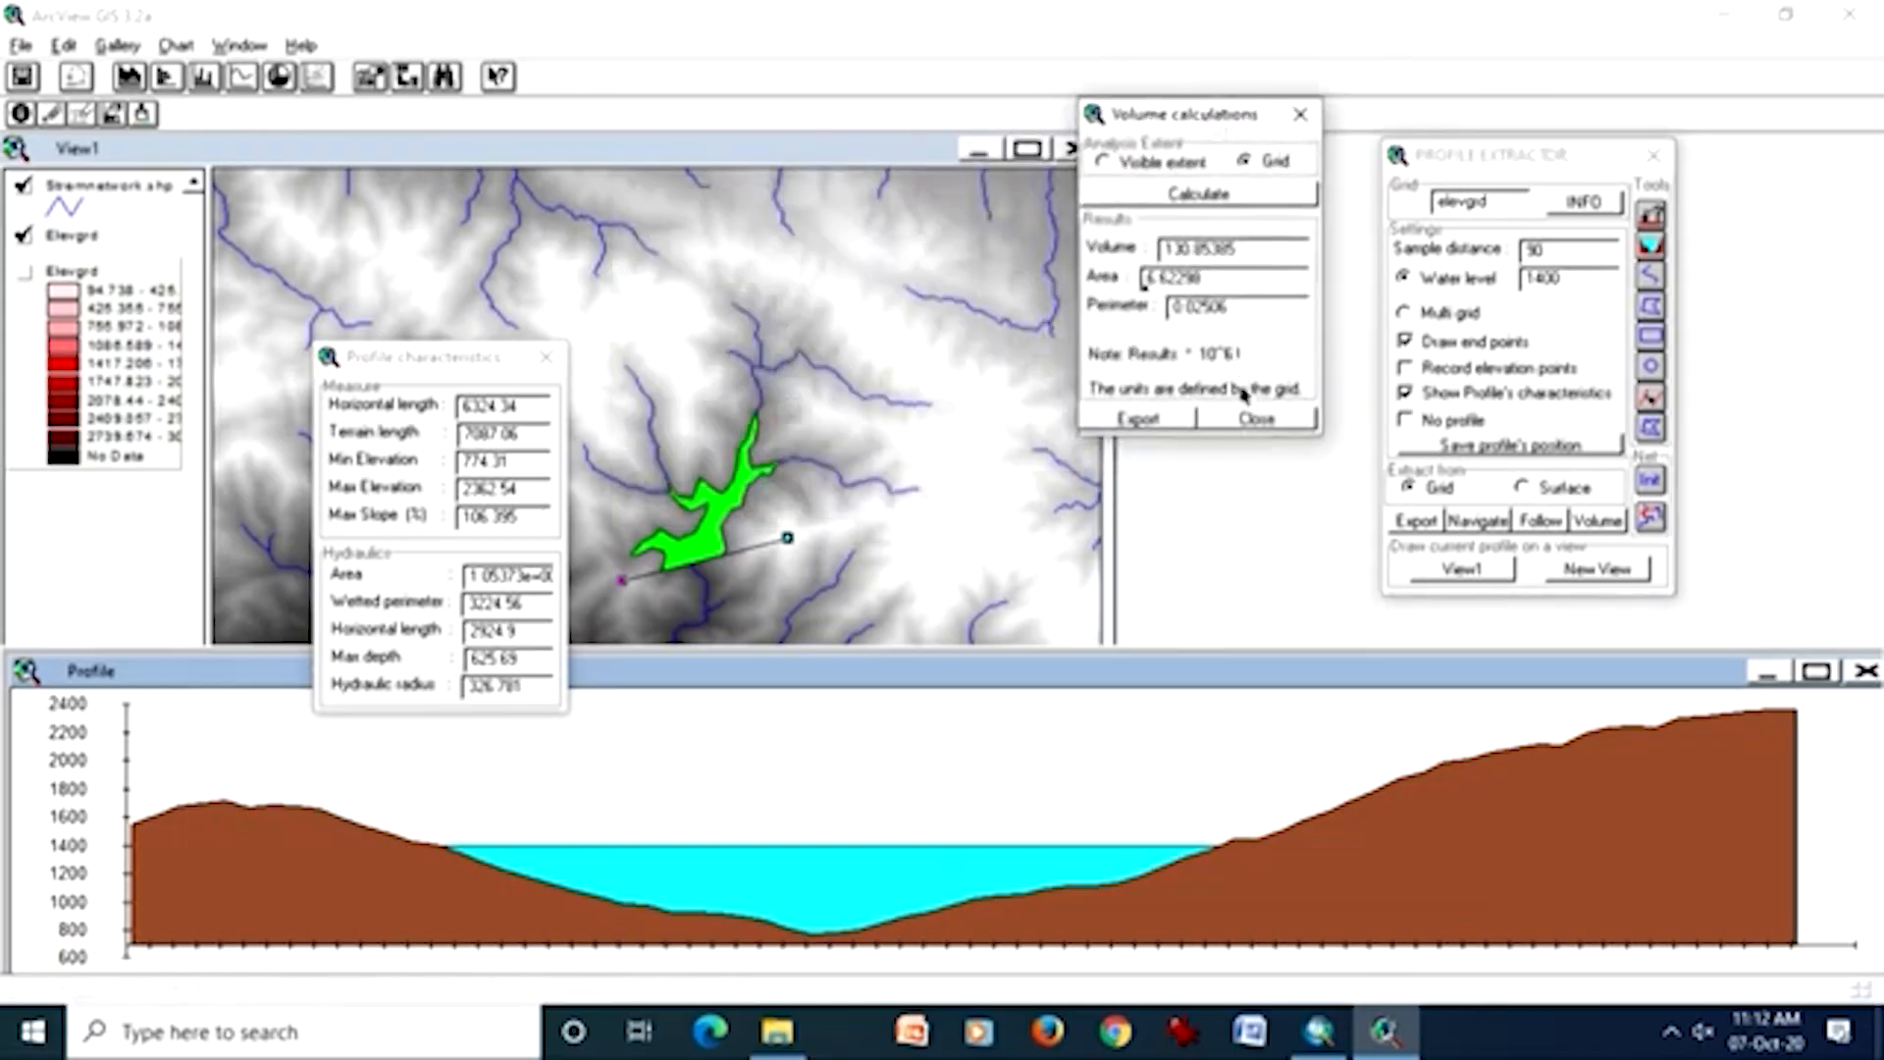
pyautogui.click(1244, 420)
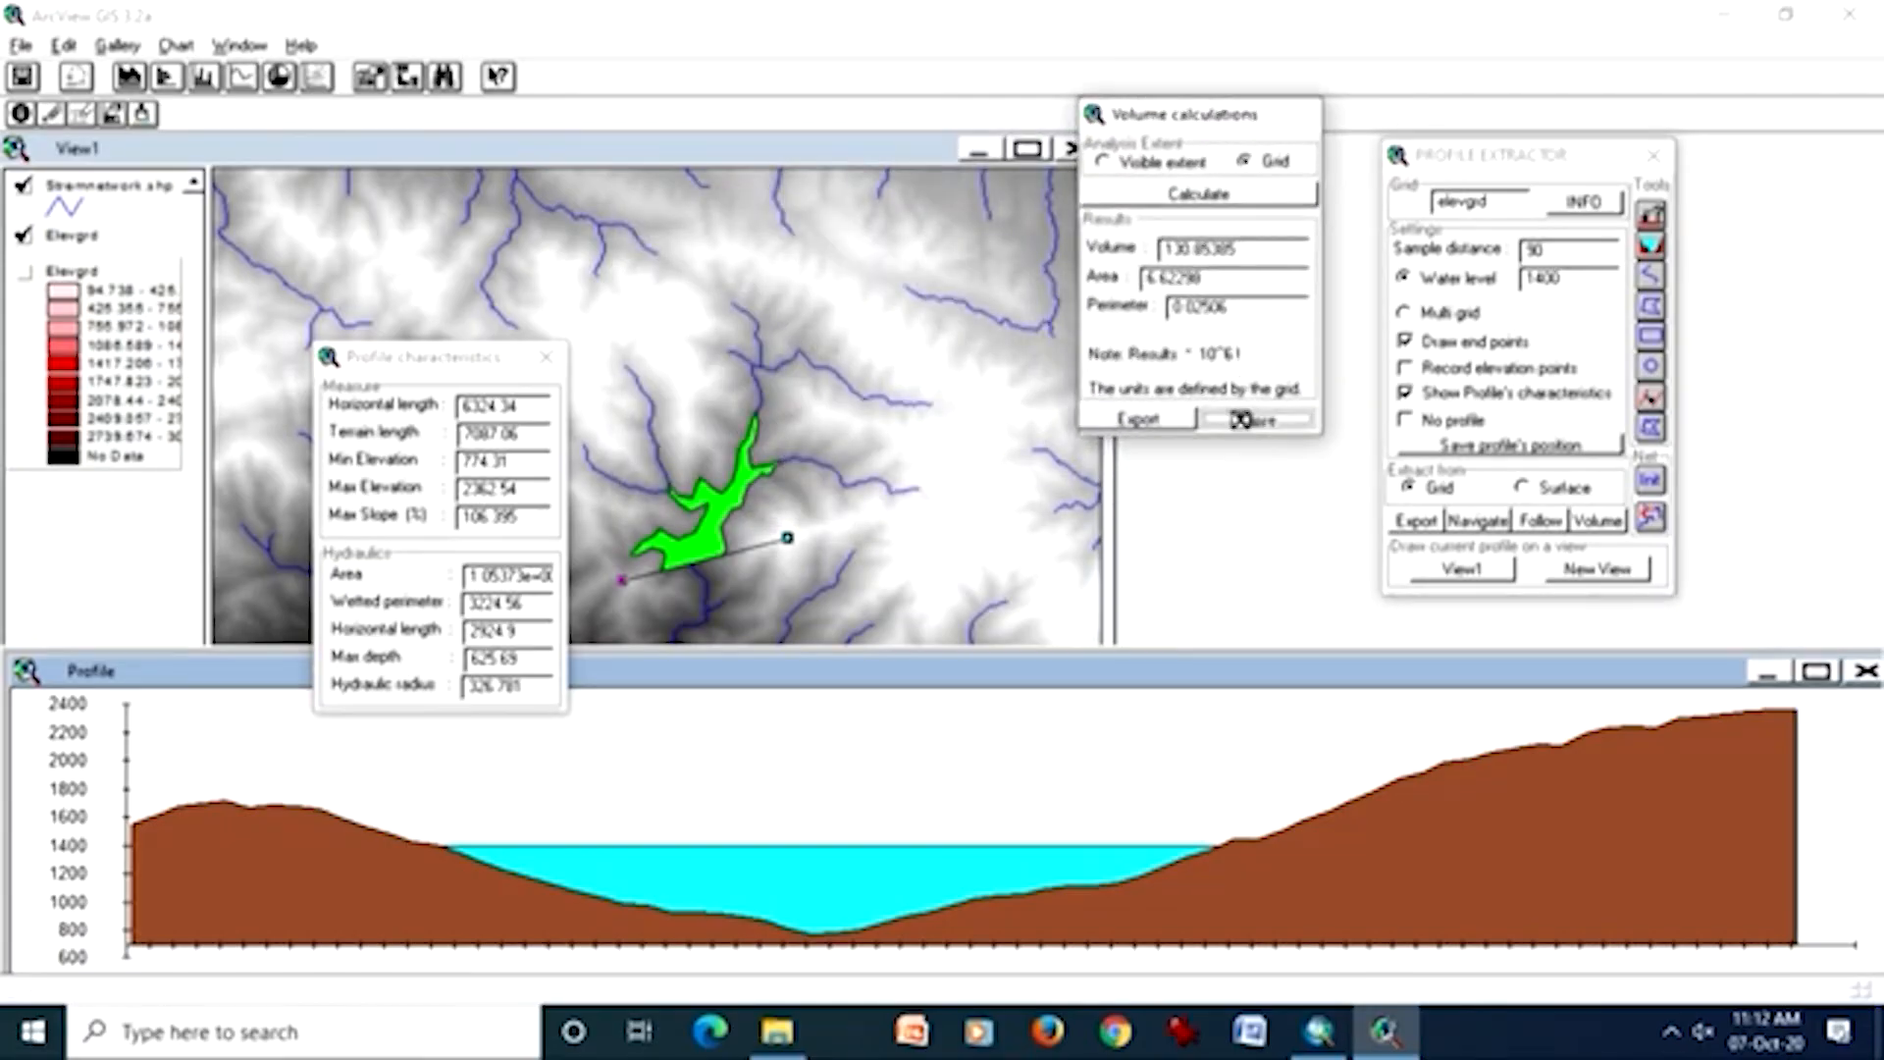
pyautogui.click(1405, 393)
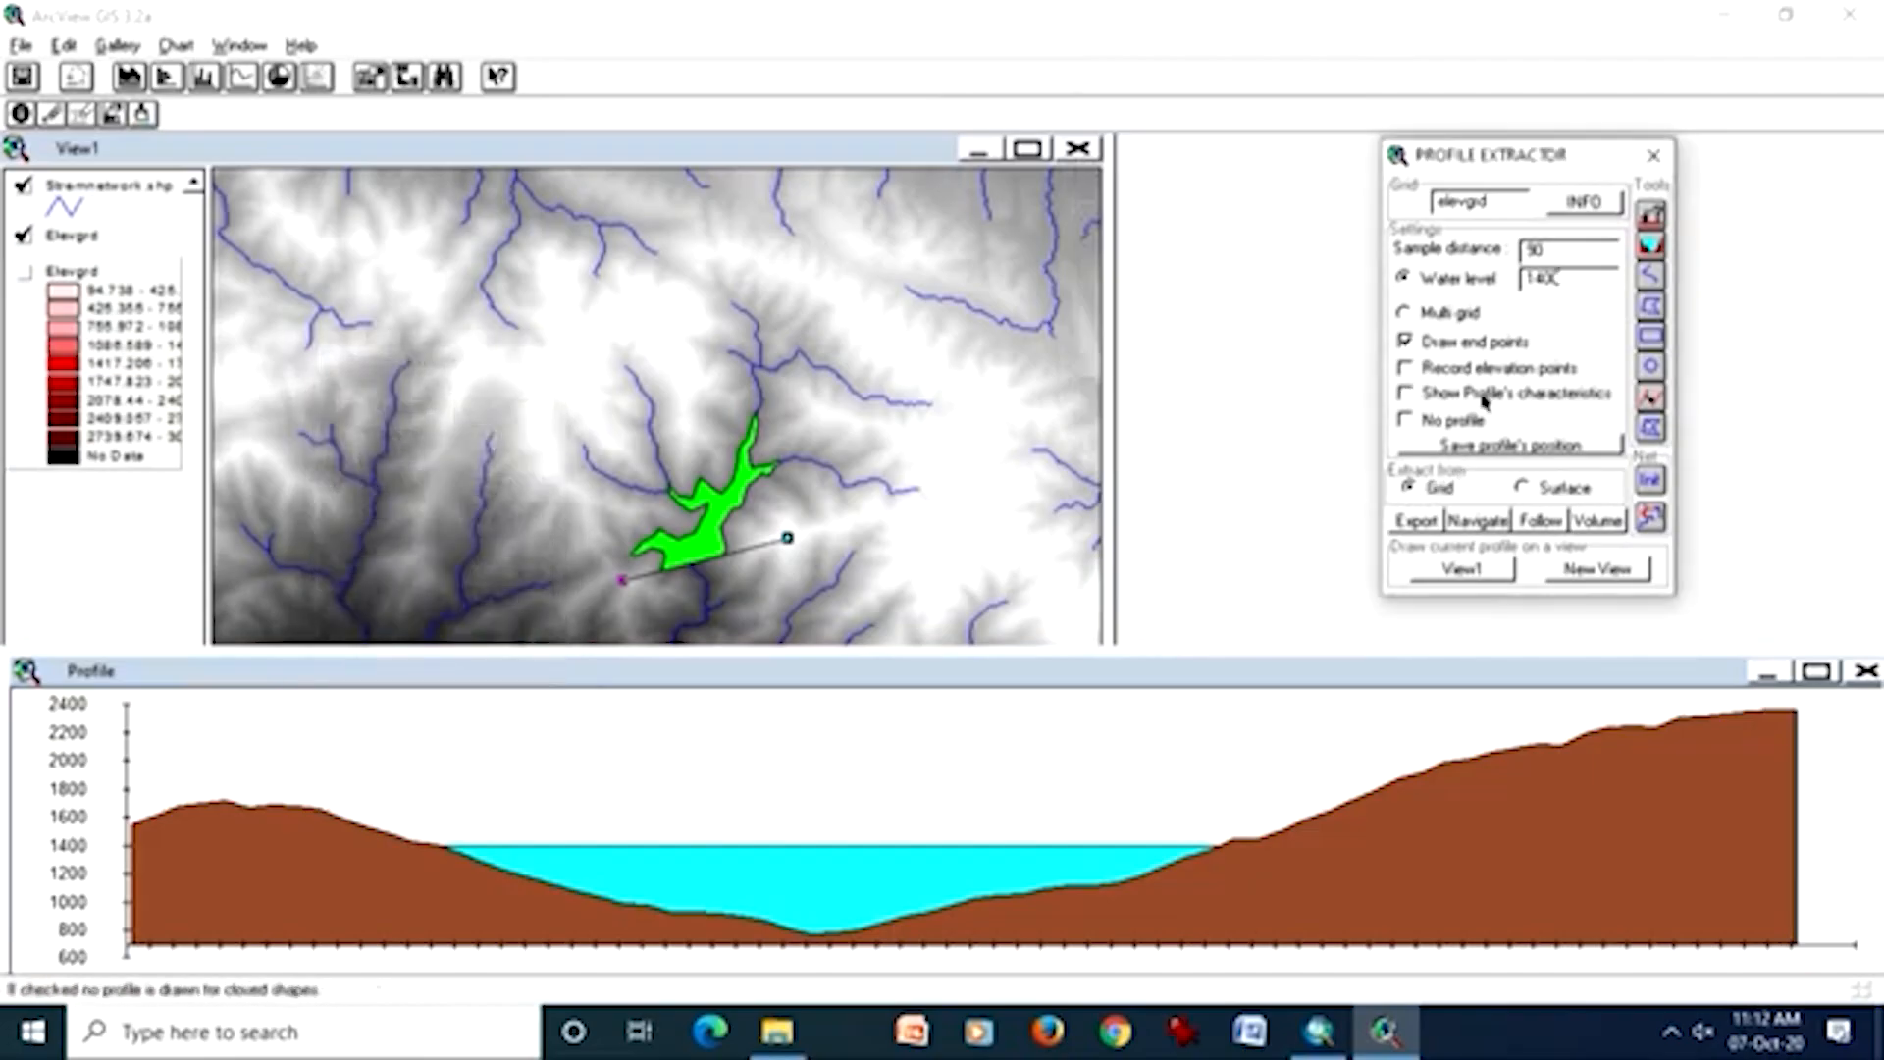
pyautogui.click(1609, 530)
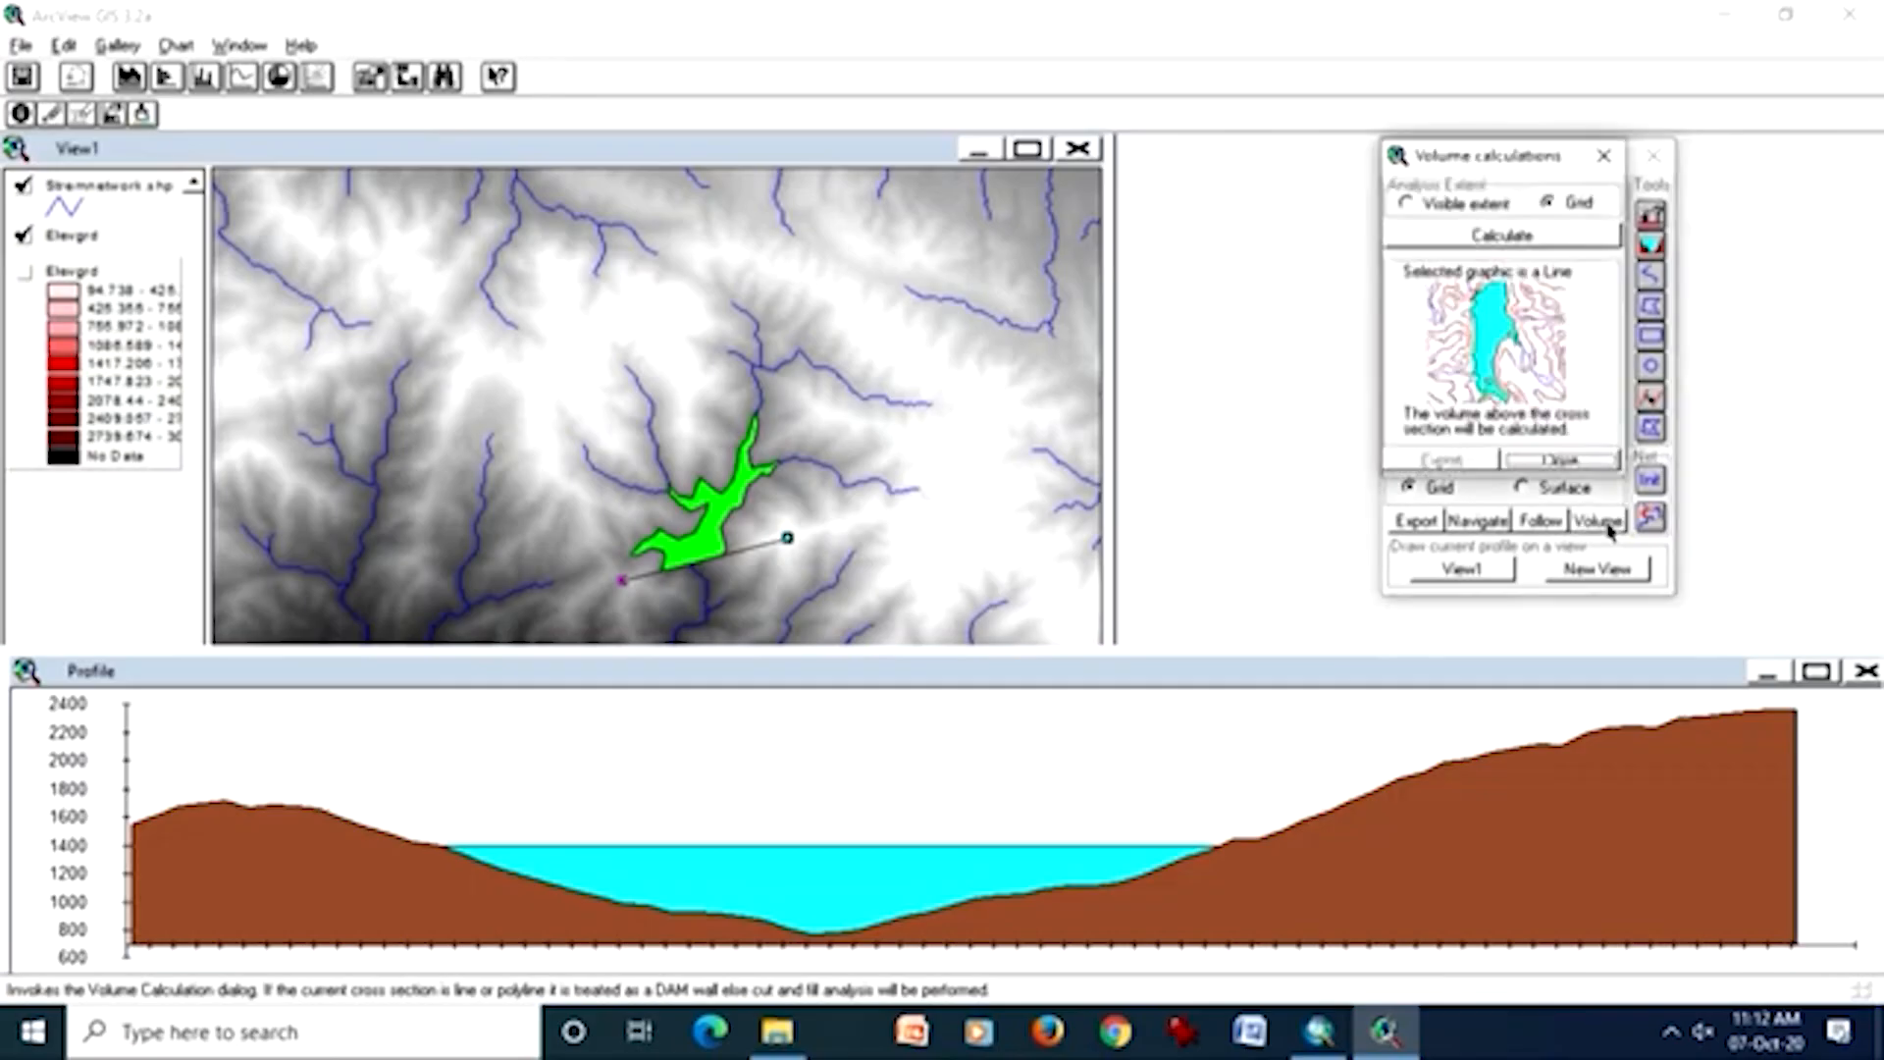
pyautogui.click(1471, 236)
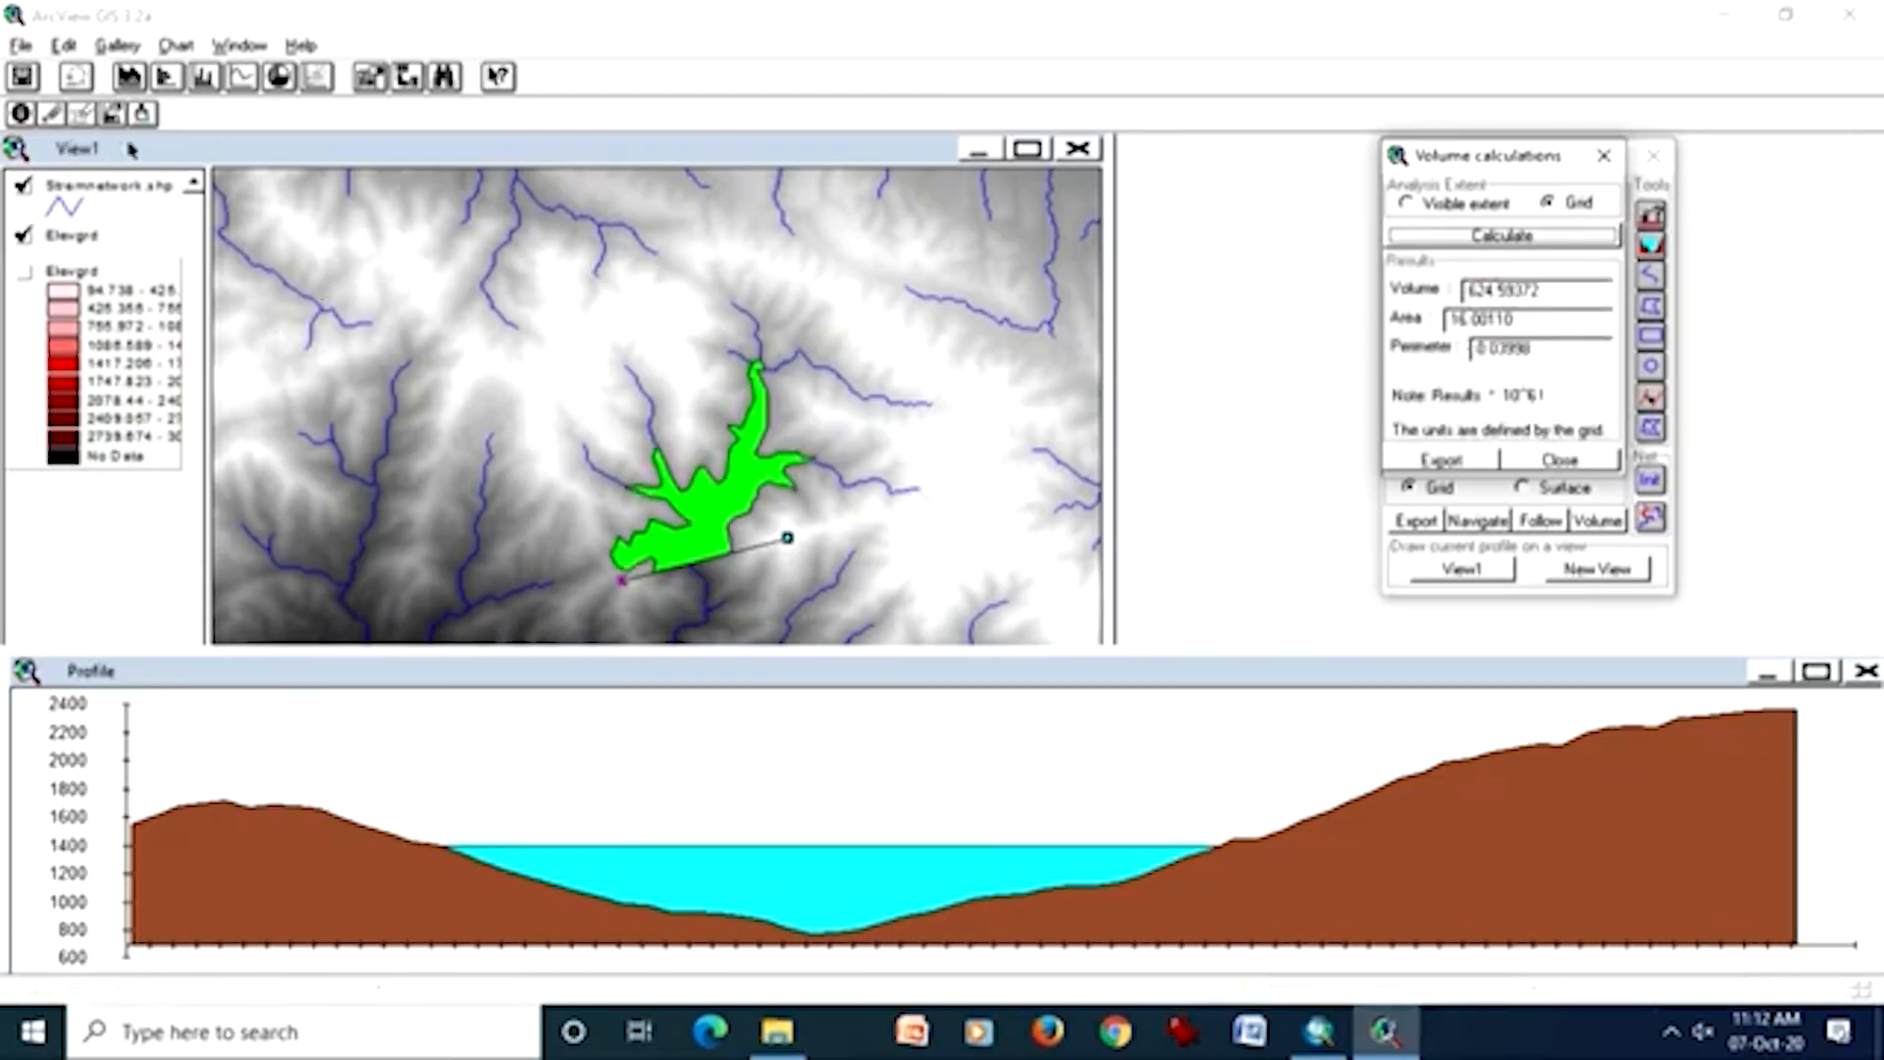
# - Change the foreground color of the 1400-level reservoir polygon in View1 to red
pyautogui.click(200, 152)
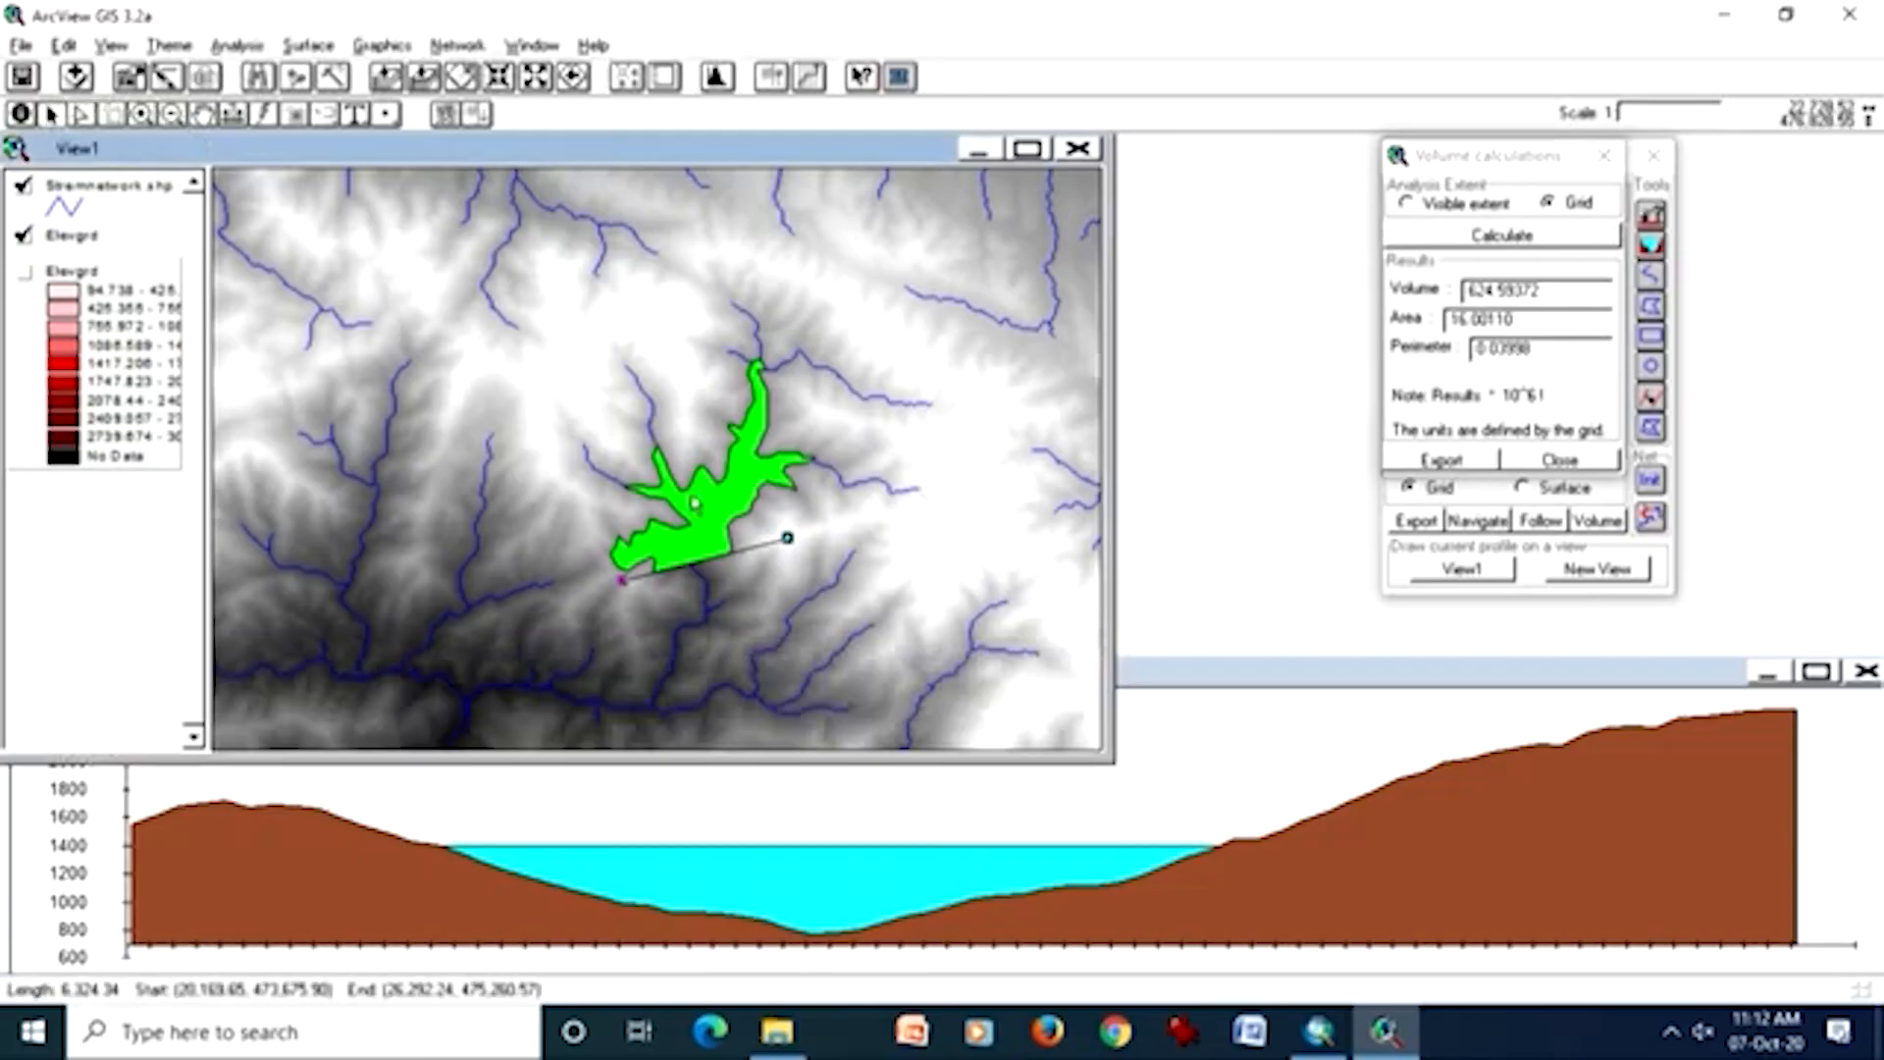
pyautogui.click(693, 503)
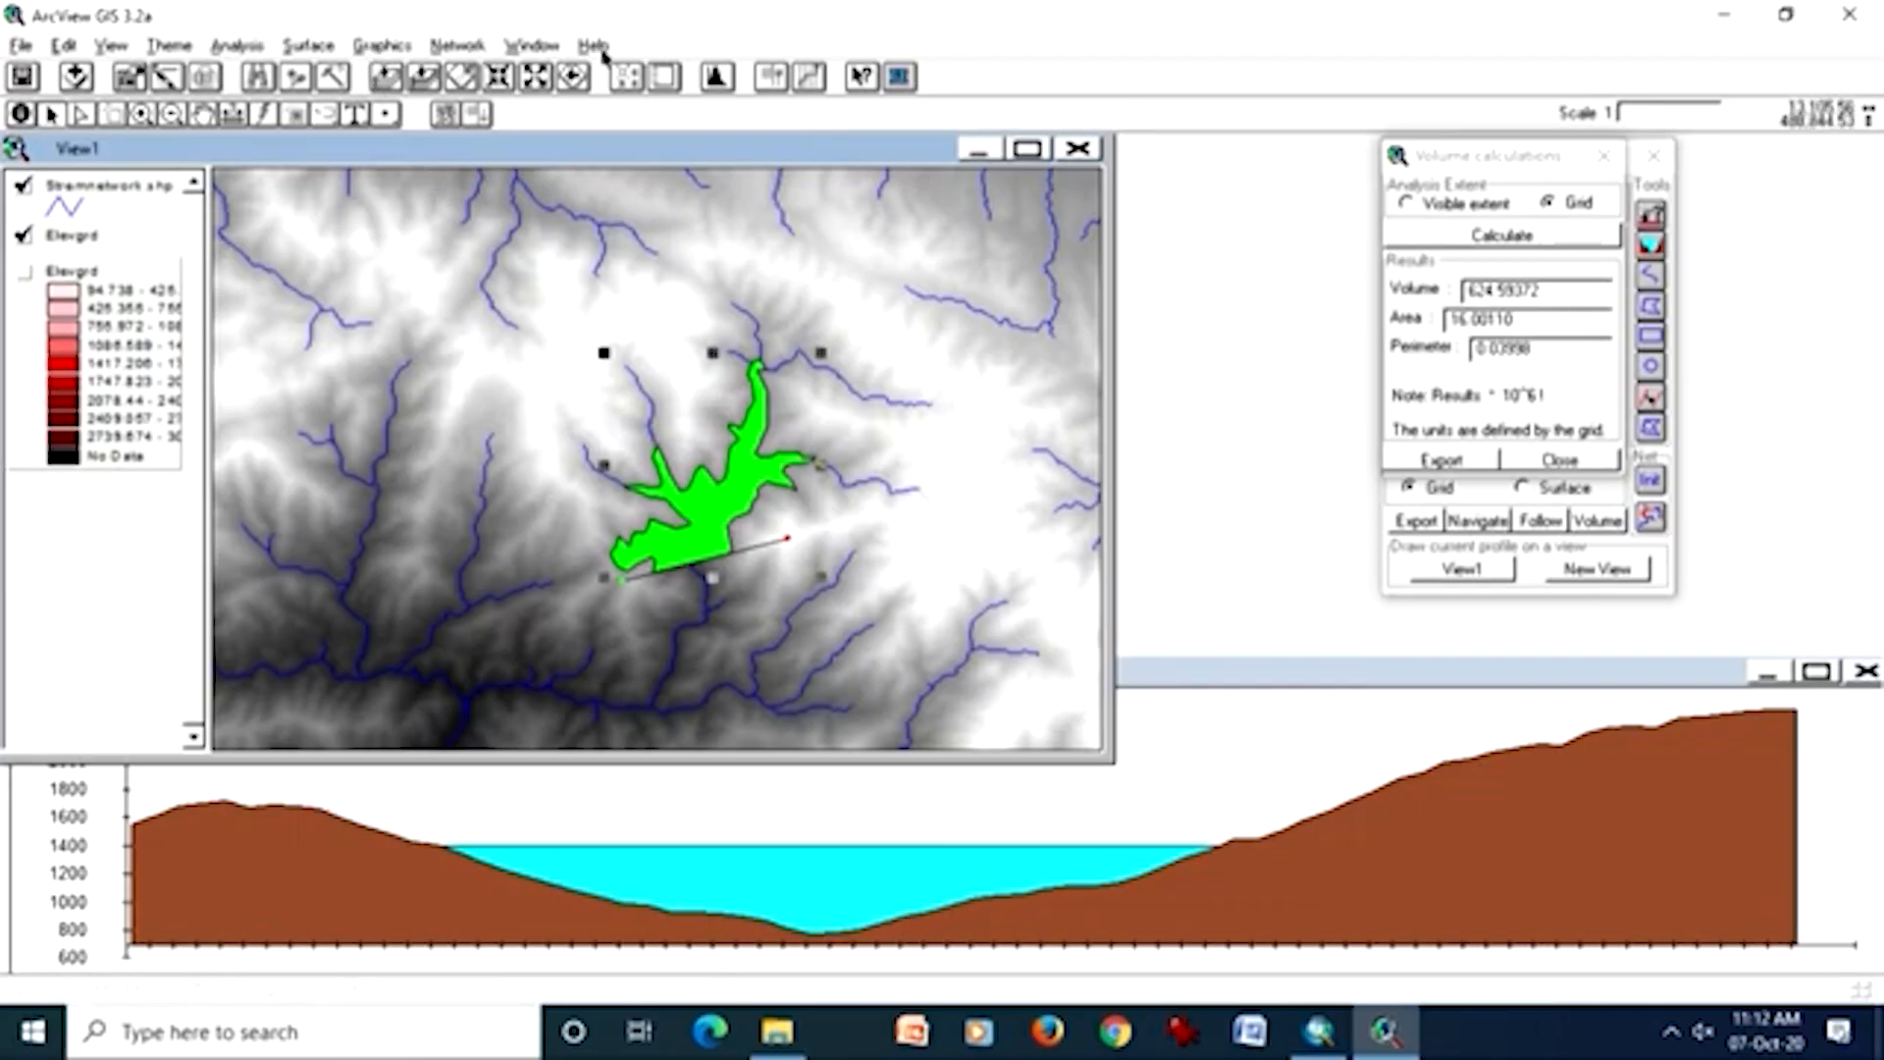
pyautogui.click(541, 43)
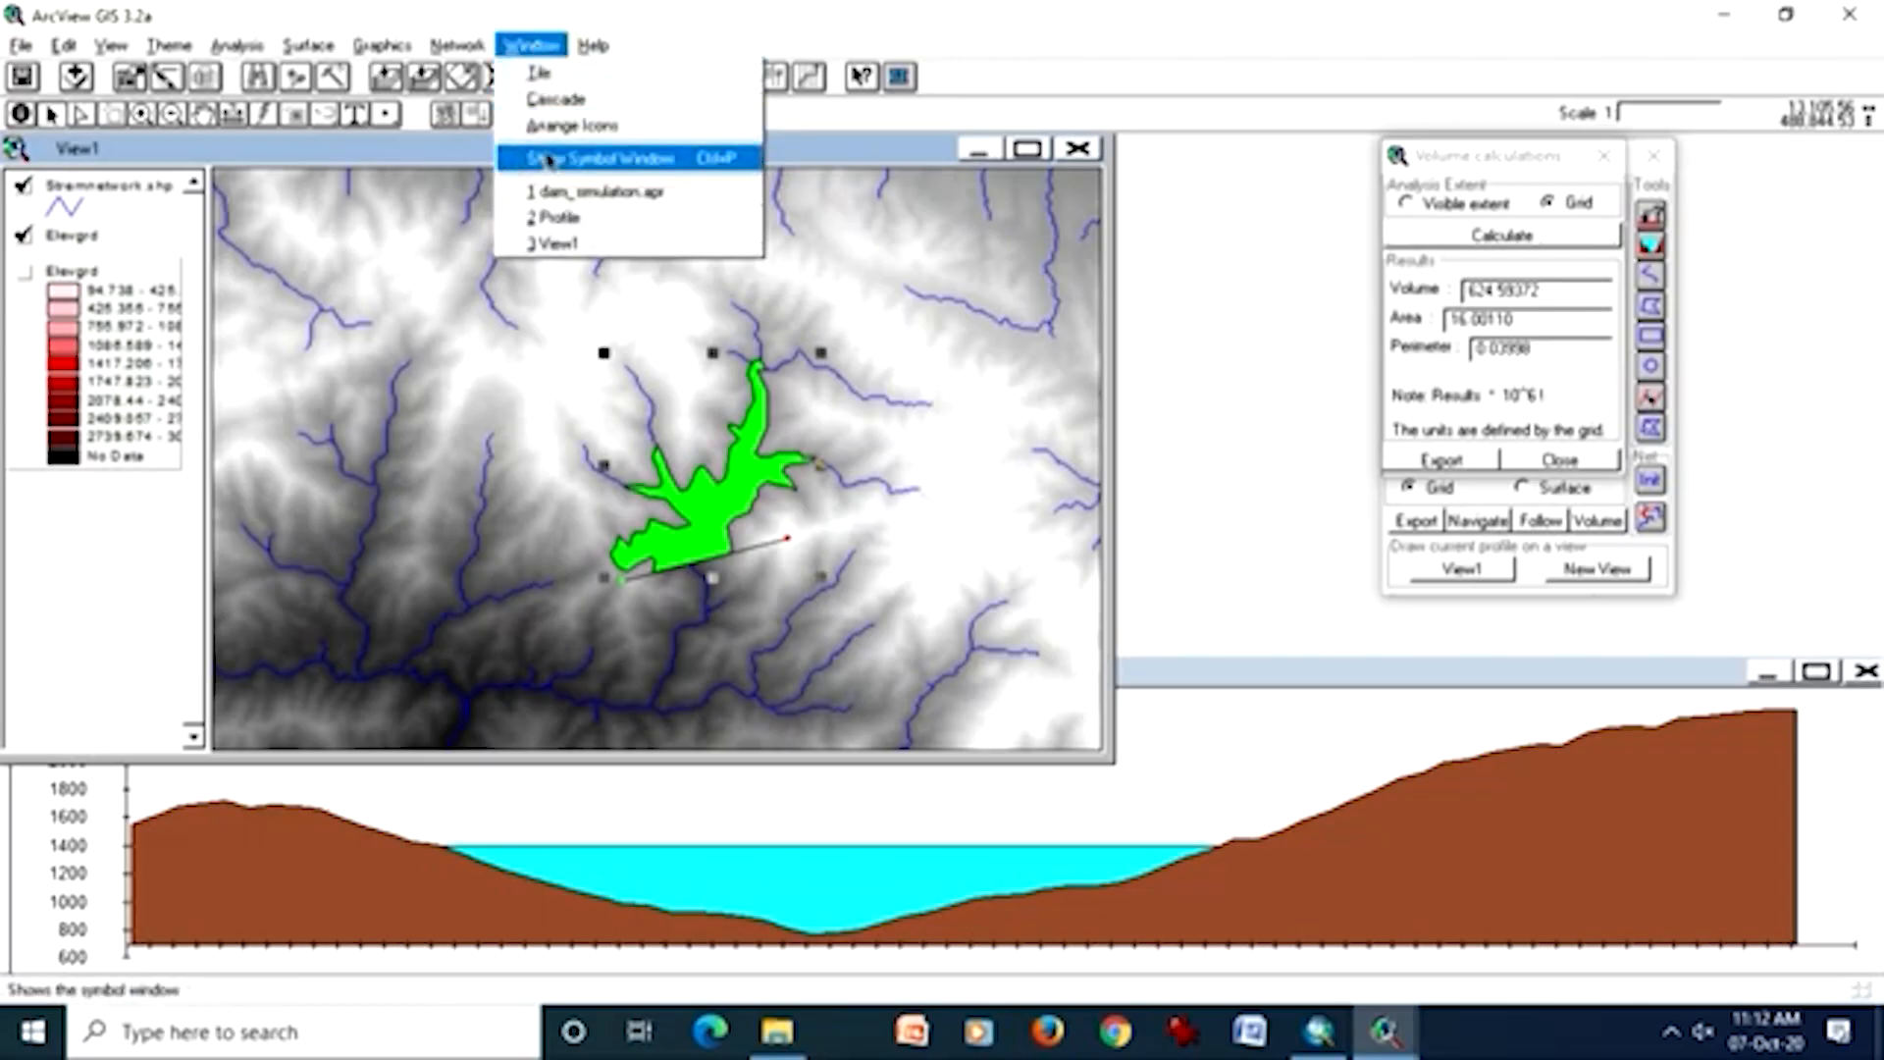
pyautogui.click(552, 157)
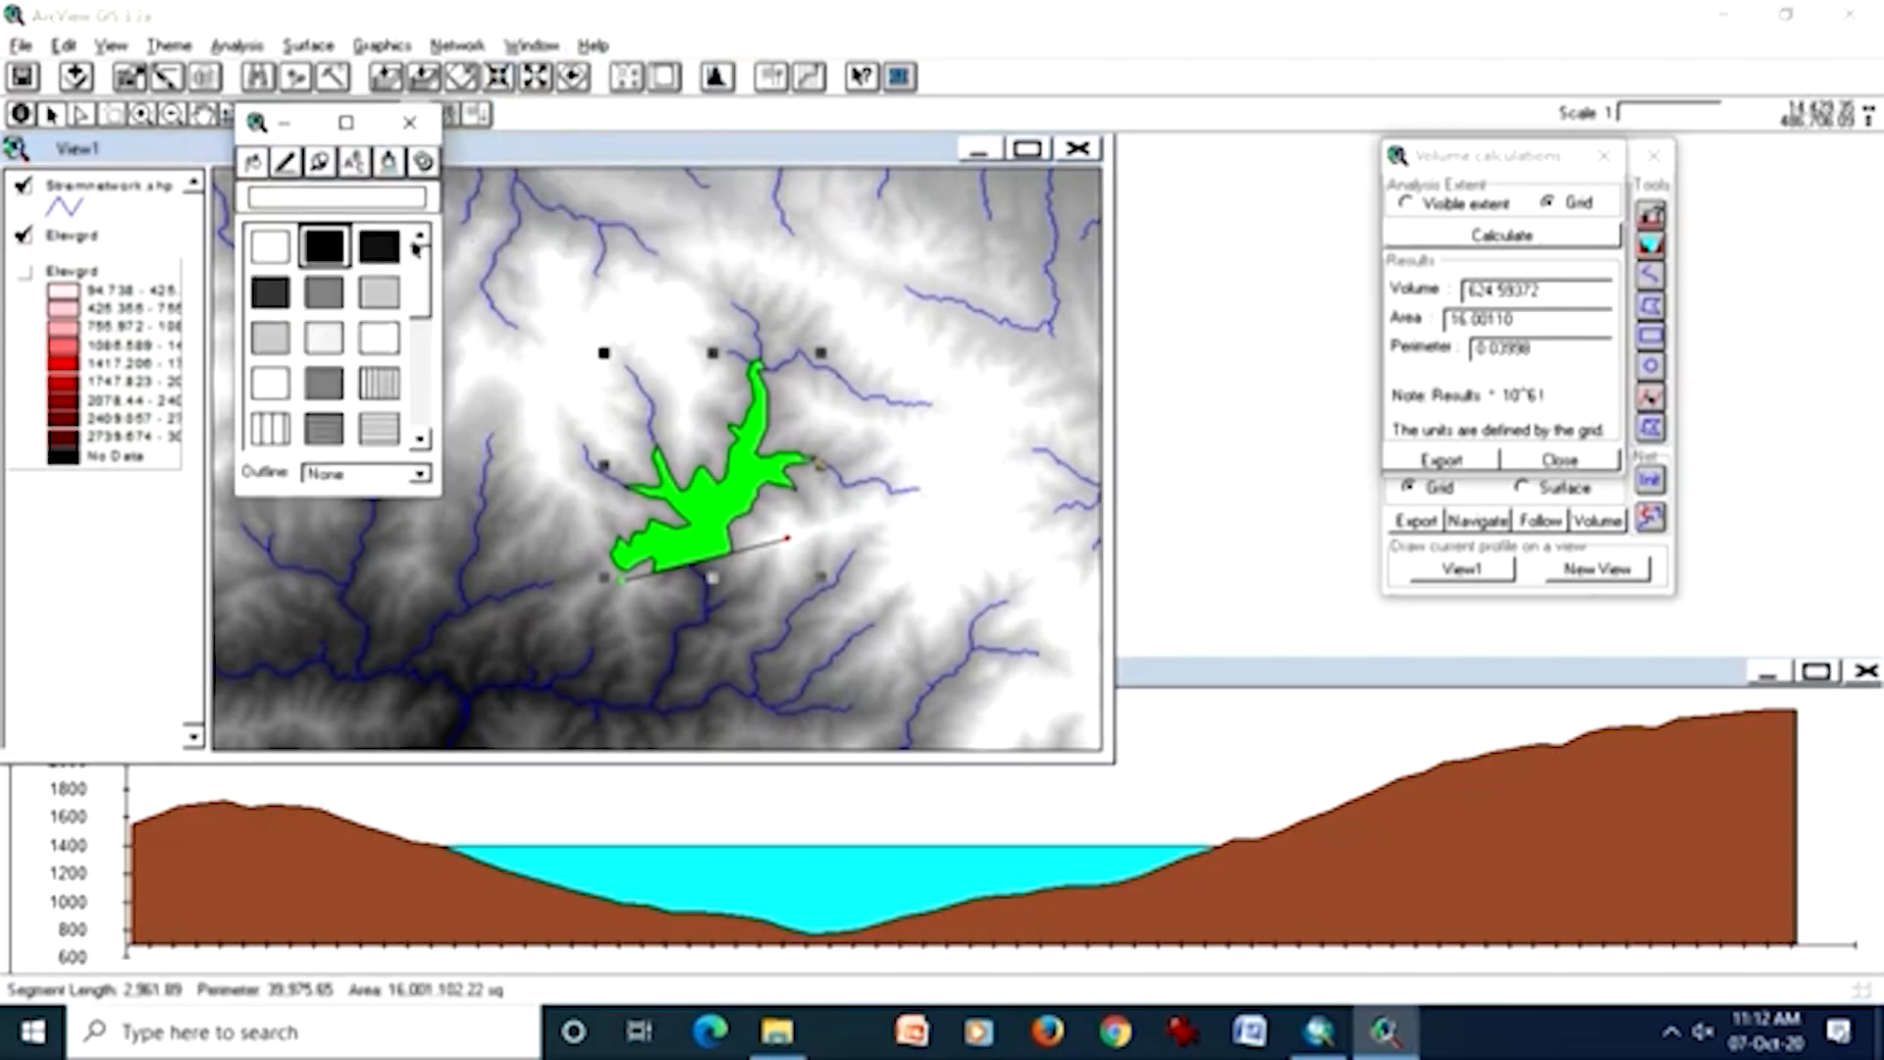
pyautogui.click(389, 164)
pyautogui.click(306, 297)
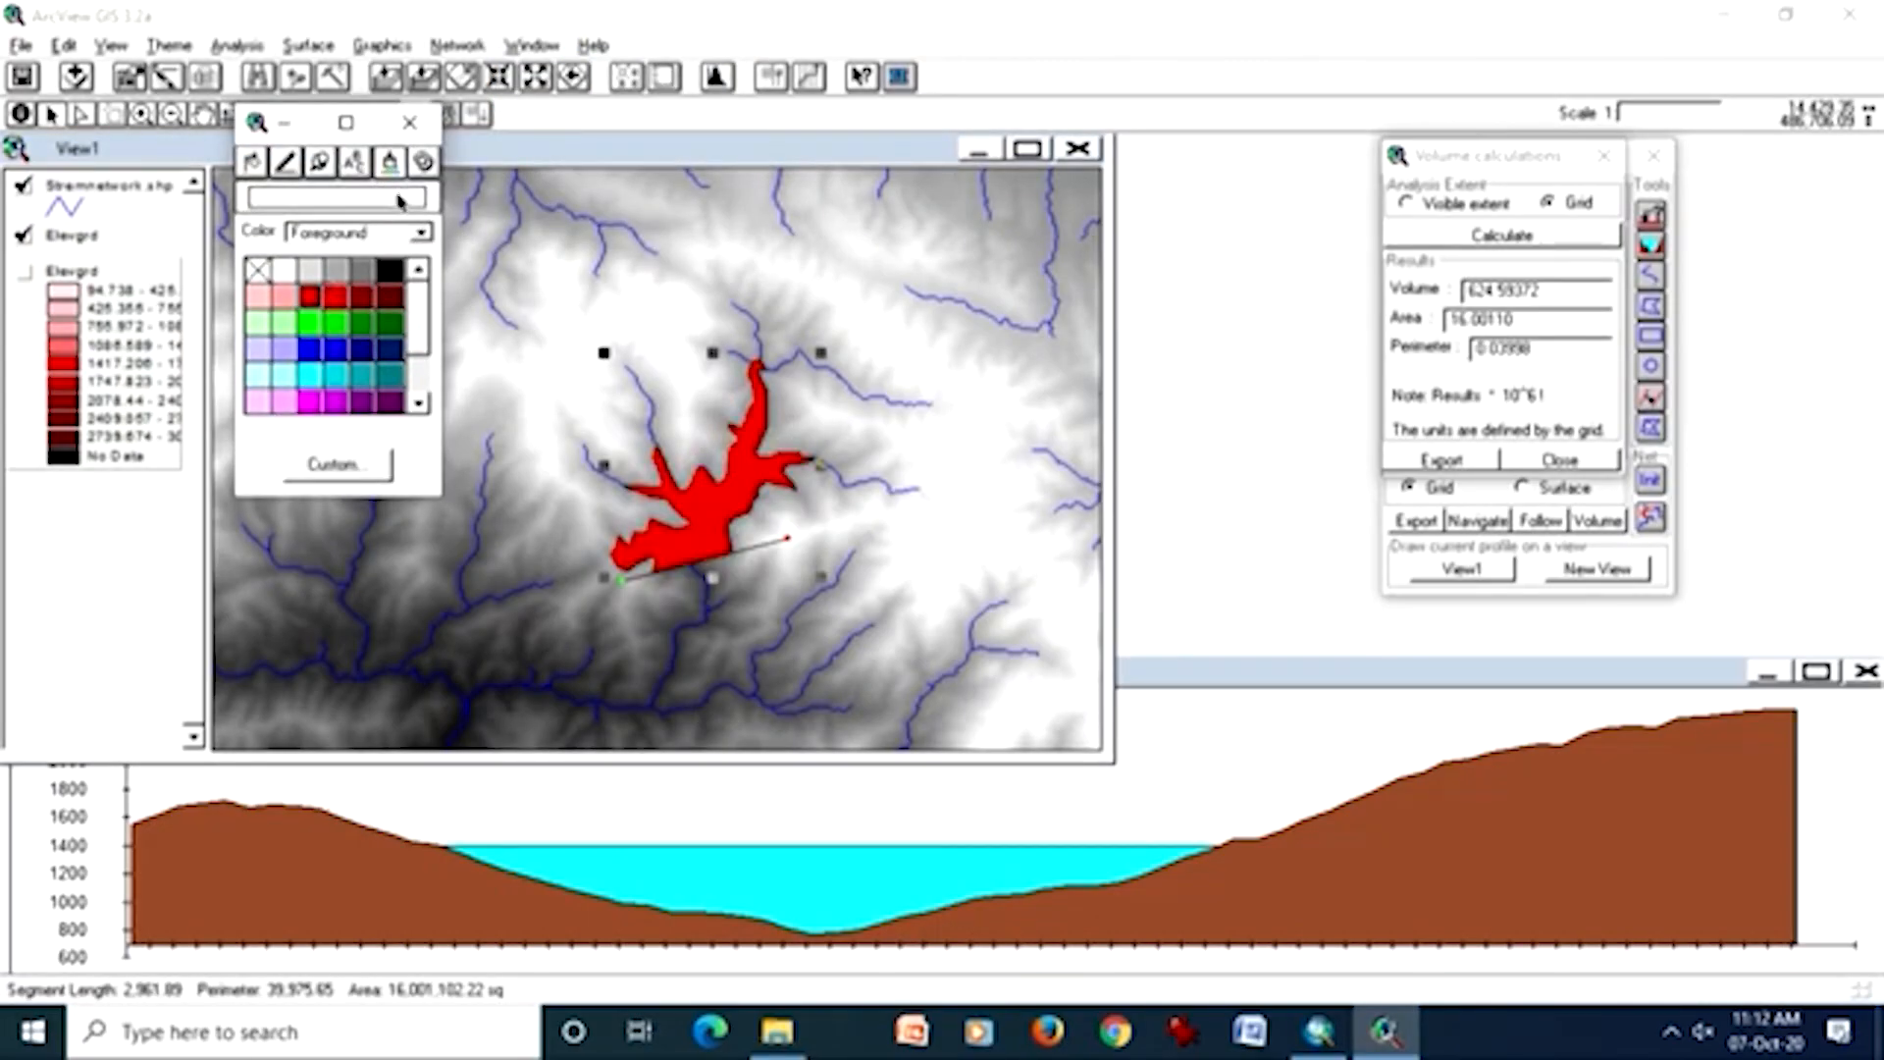
pyautogui.click(425, 130)
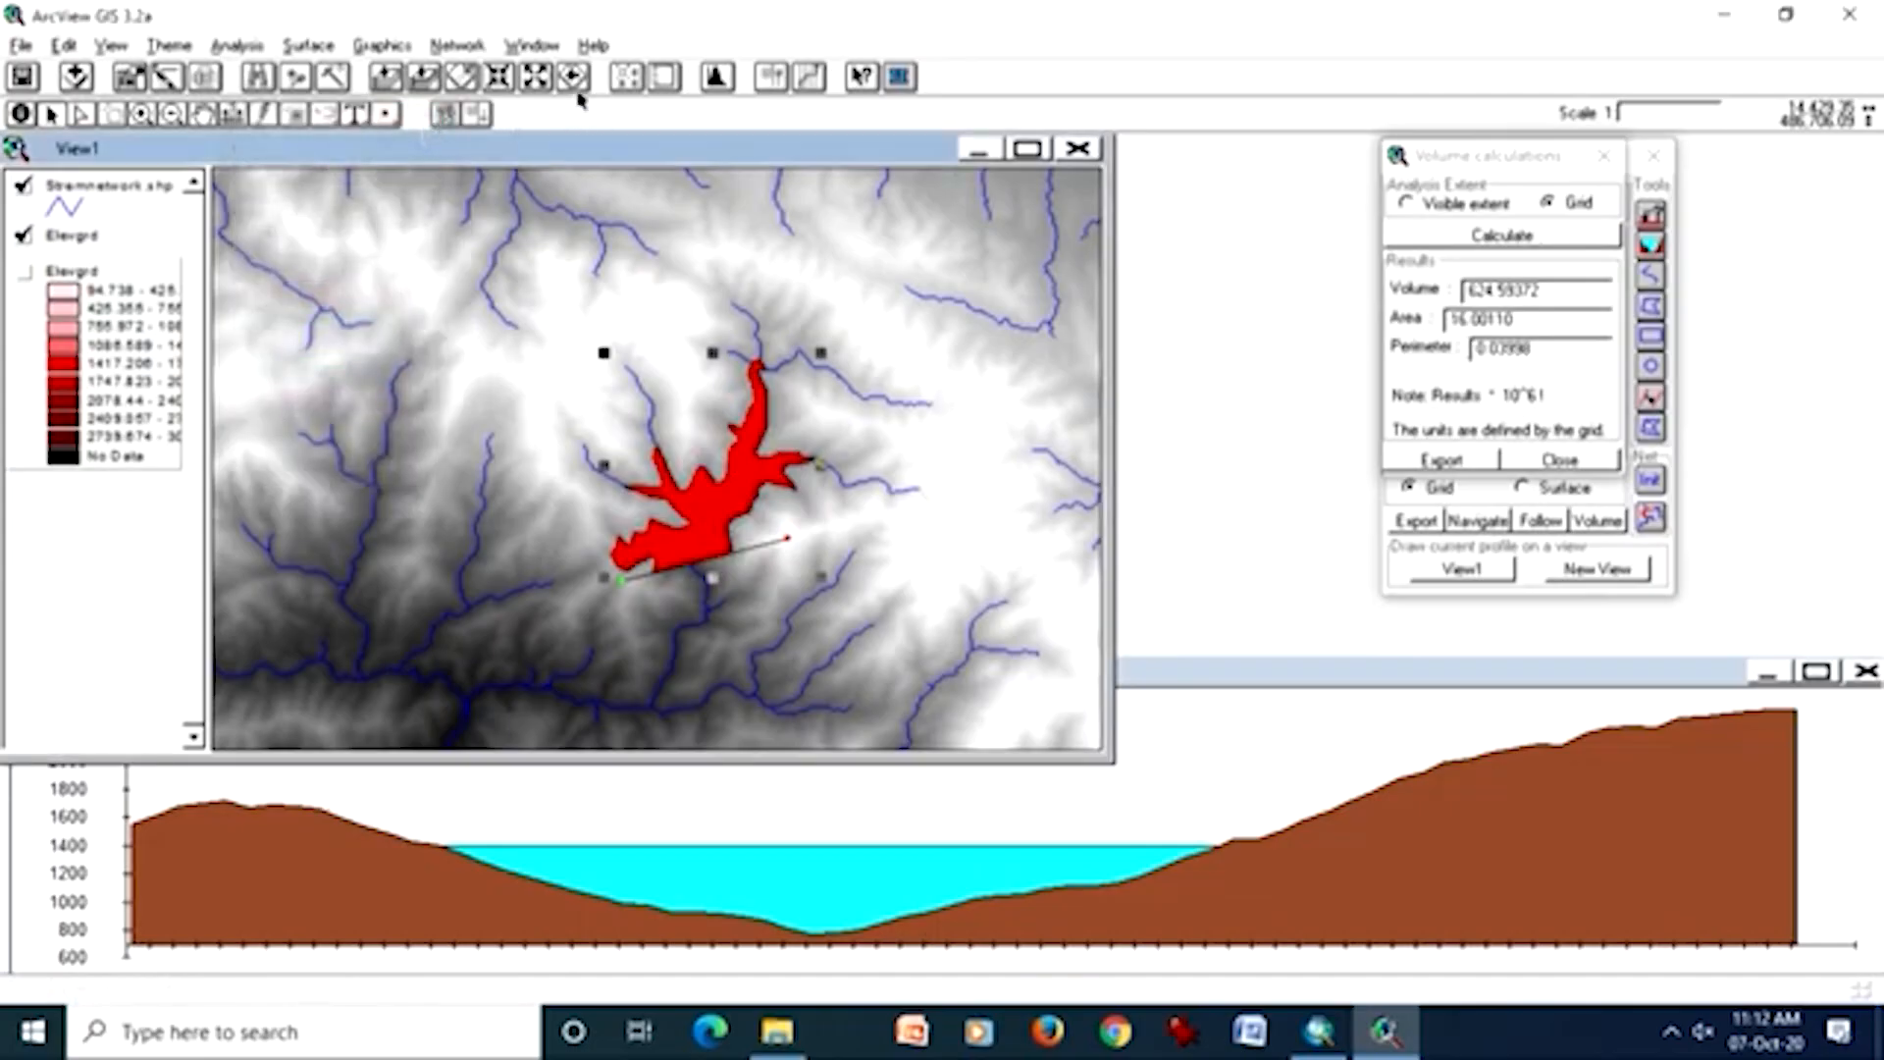
# - Send the red 1400-level reservoir polygon behind the green 1200-level one
pyautogui.click(379, 46)
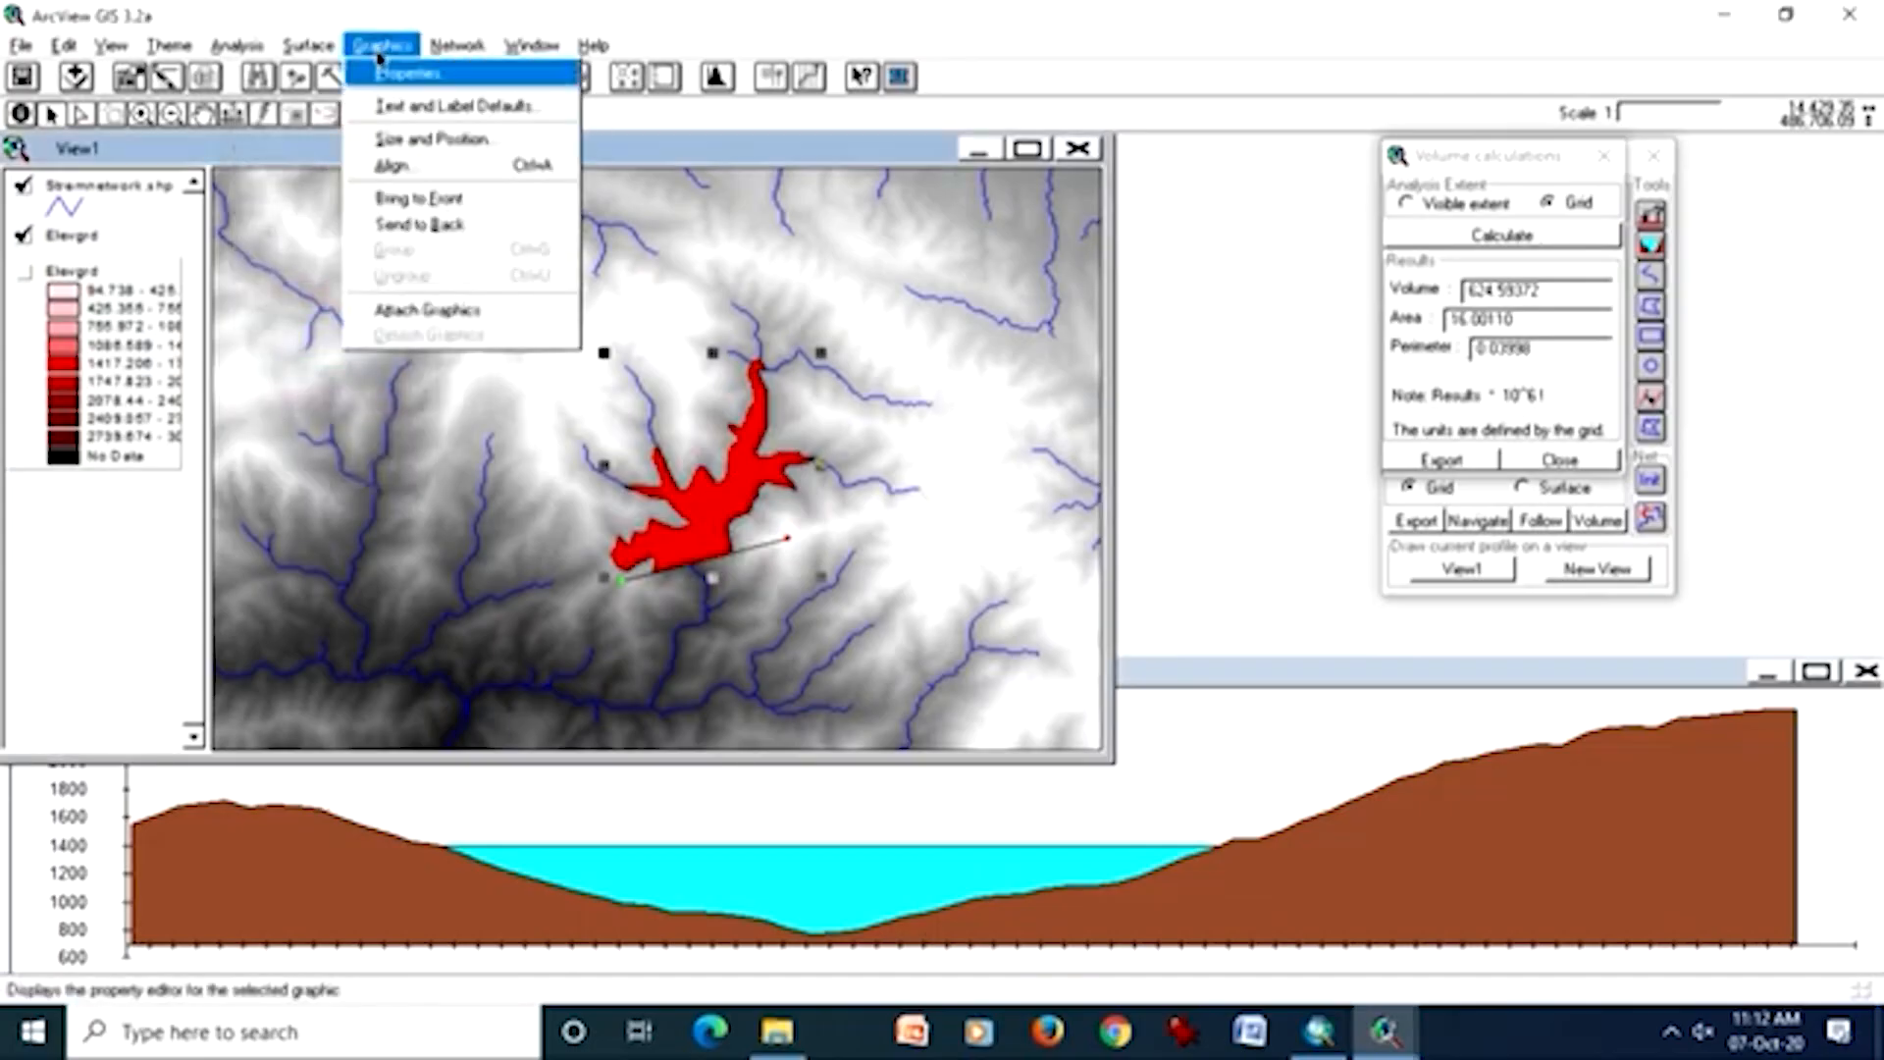
pyautogui.click(406, 224)
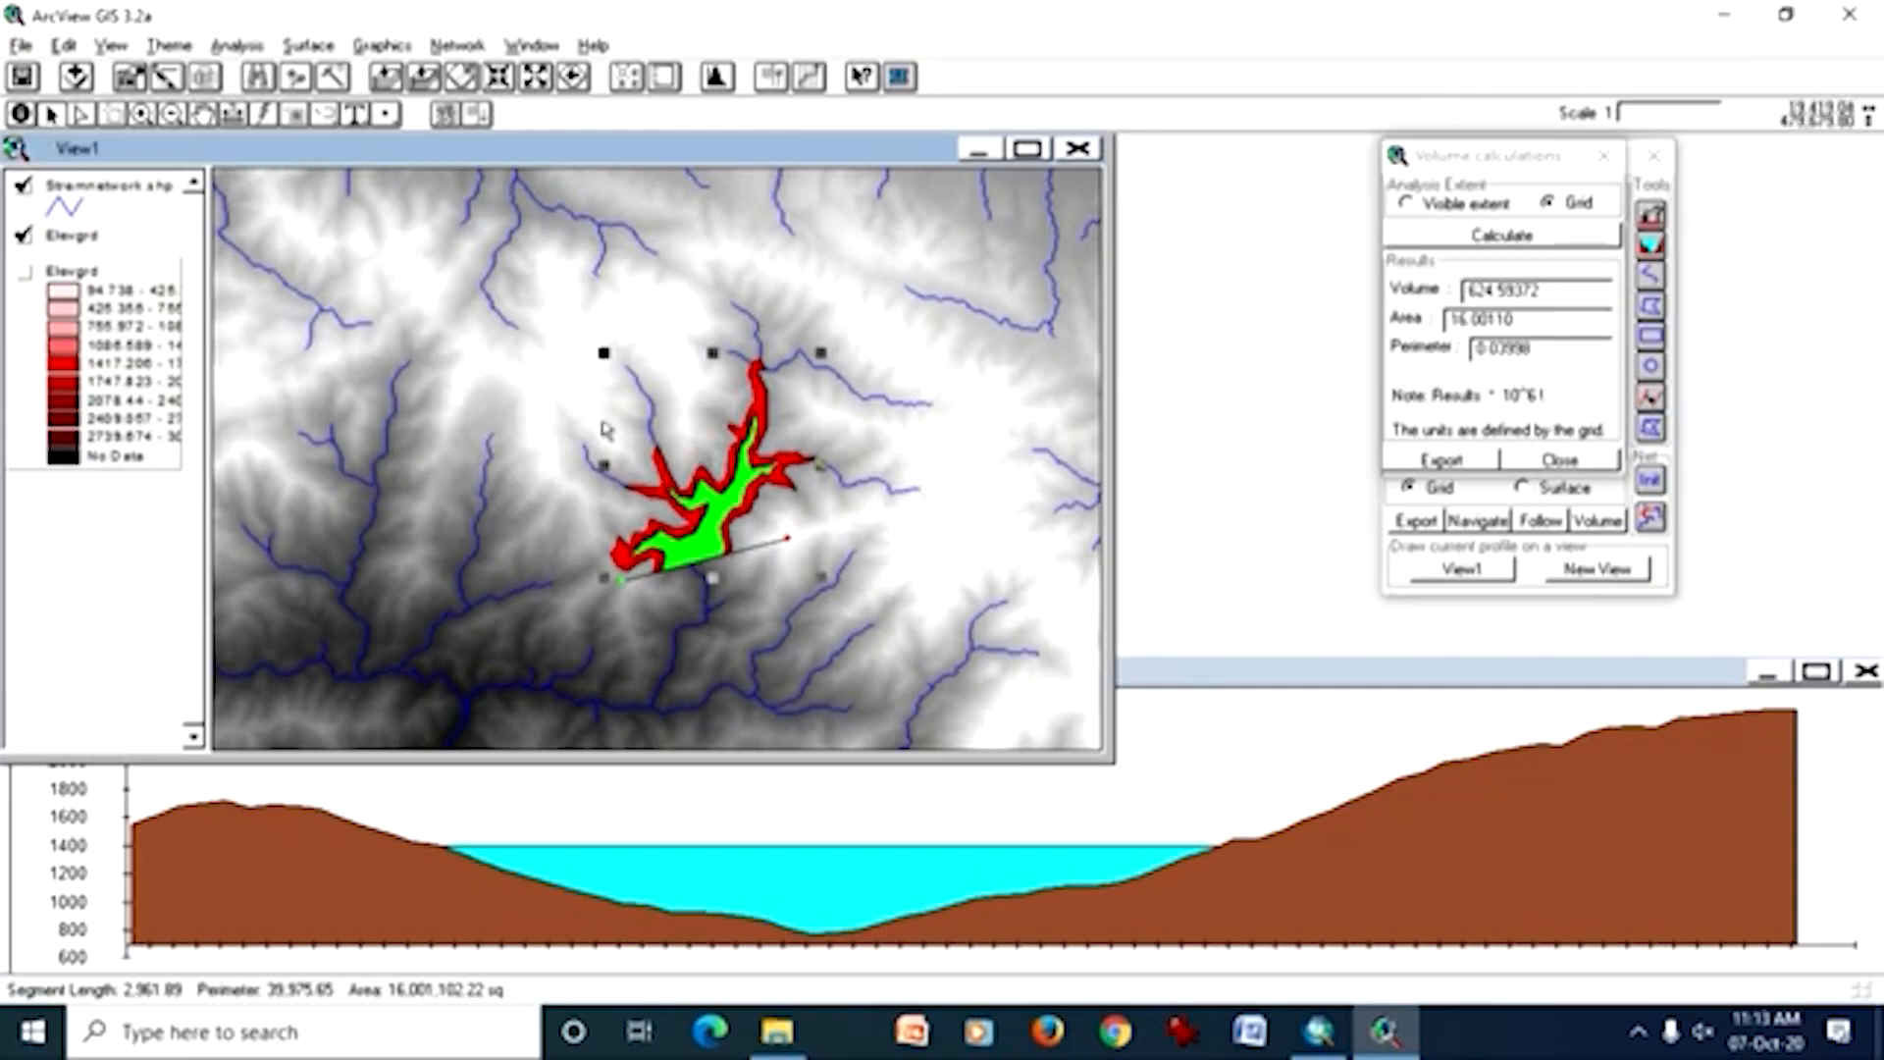
pyautogui.click(698, 527)
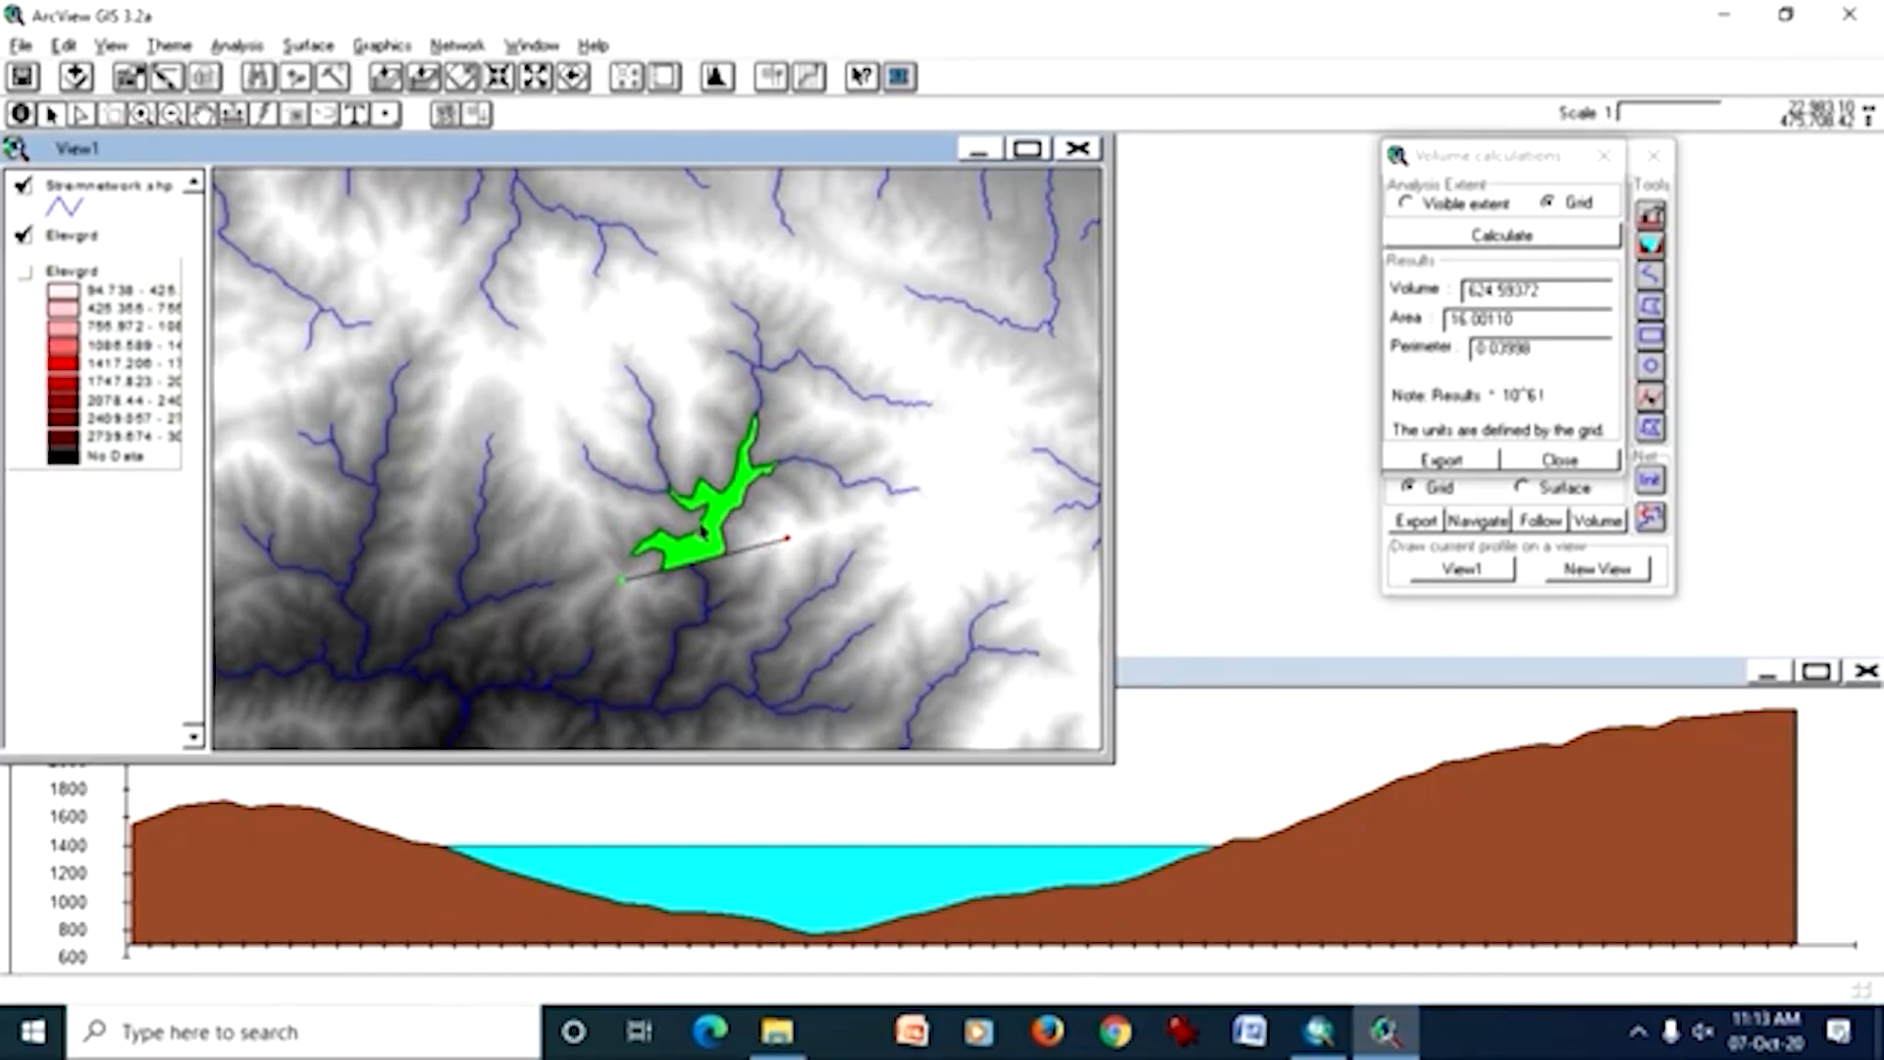
pyautogui.click(702, 530)
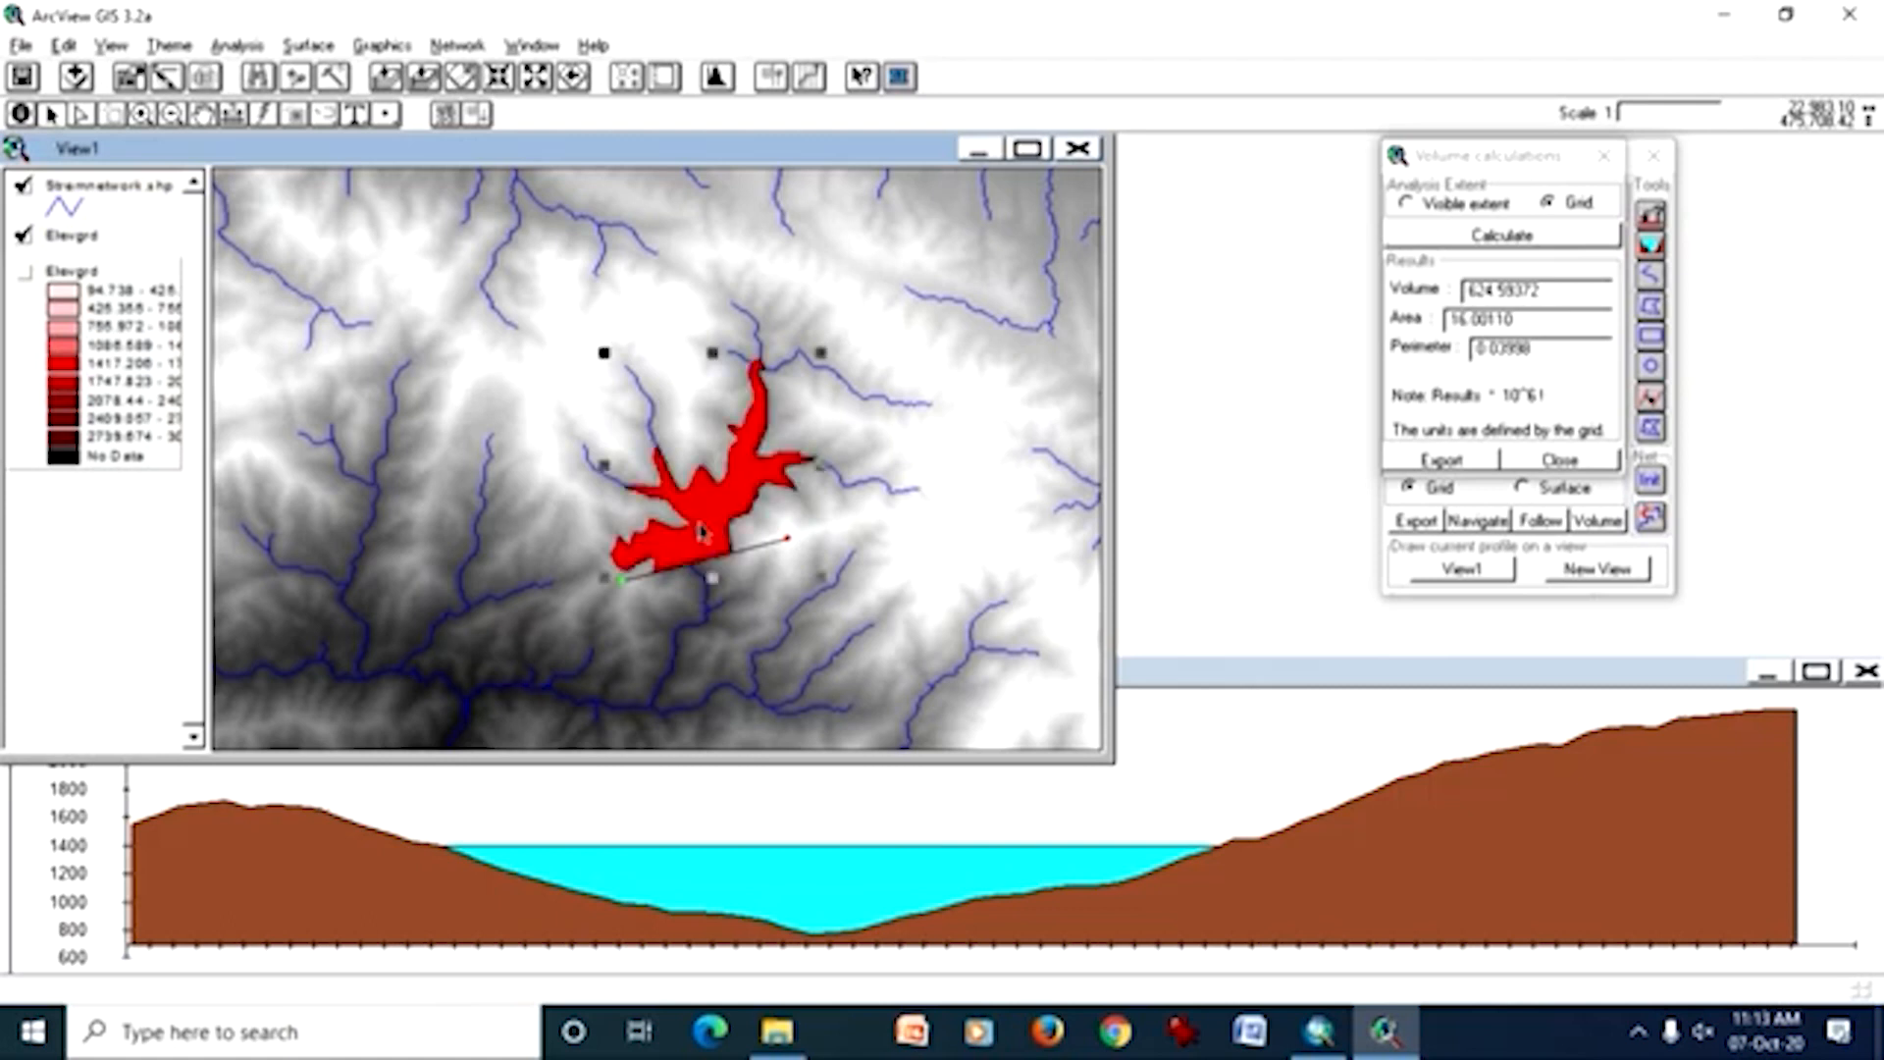
pyautogui.click(404, 47)
pyautogui.click(420, 224)
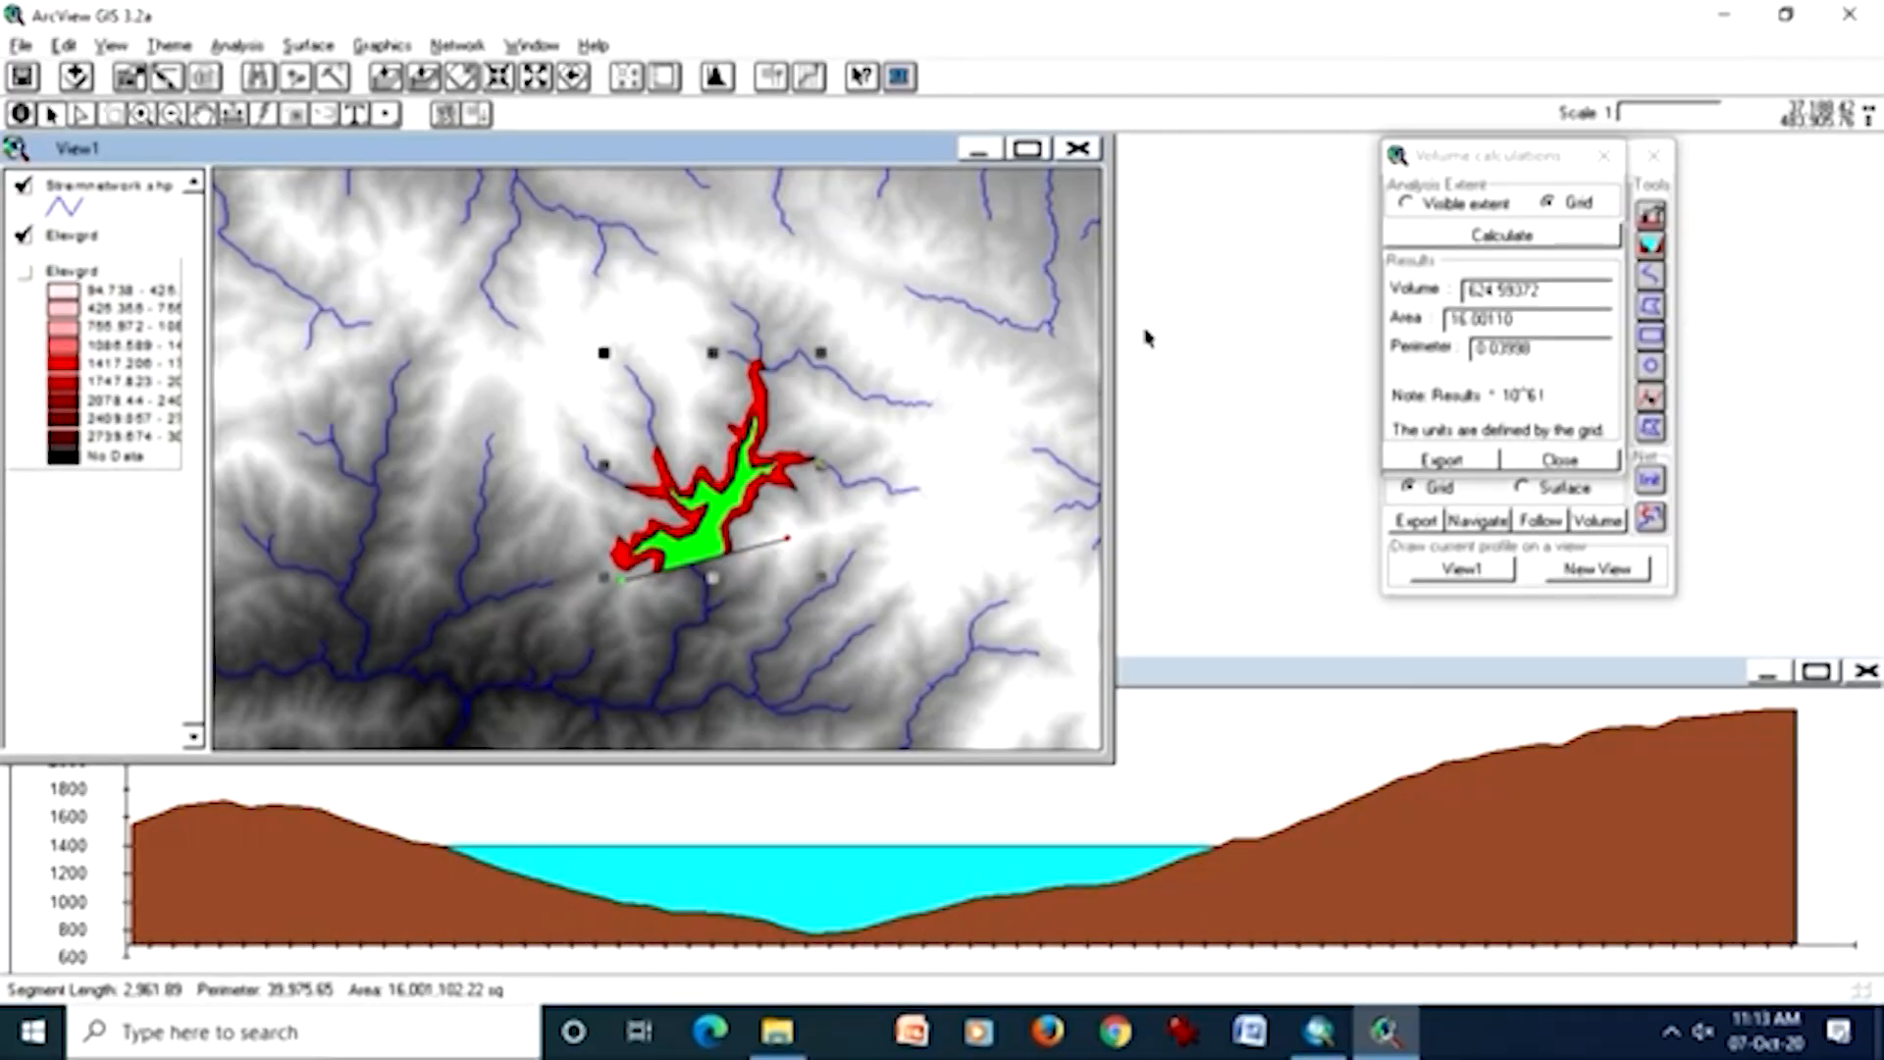
# - Set the profile's water level to 1500 and calculate the reservoir volume above the cross section with the Grid extent
pyautogui.click(1559, 459)
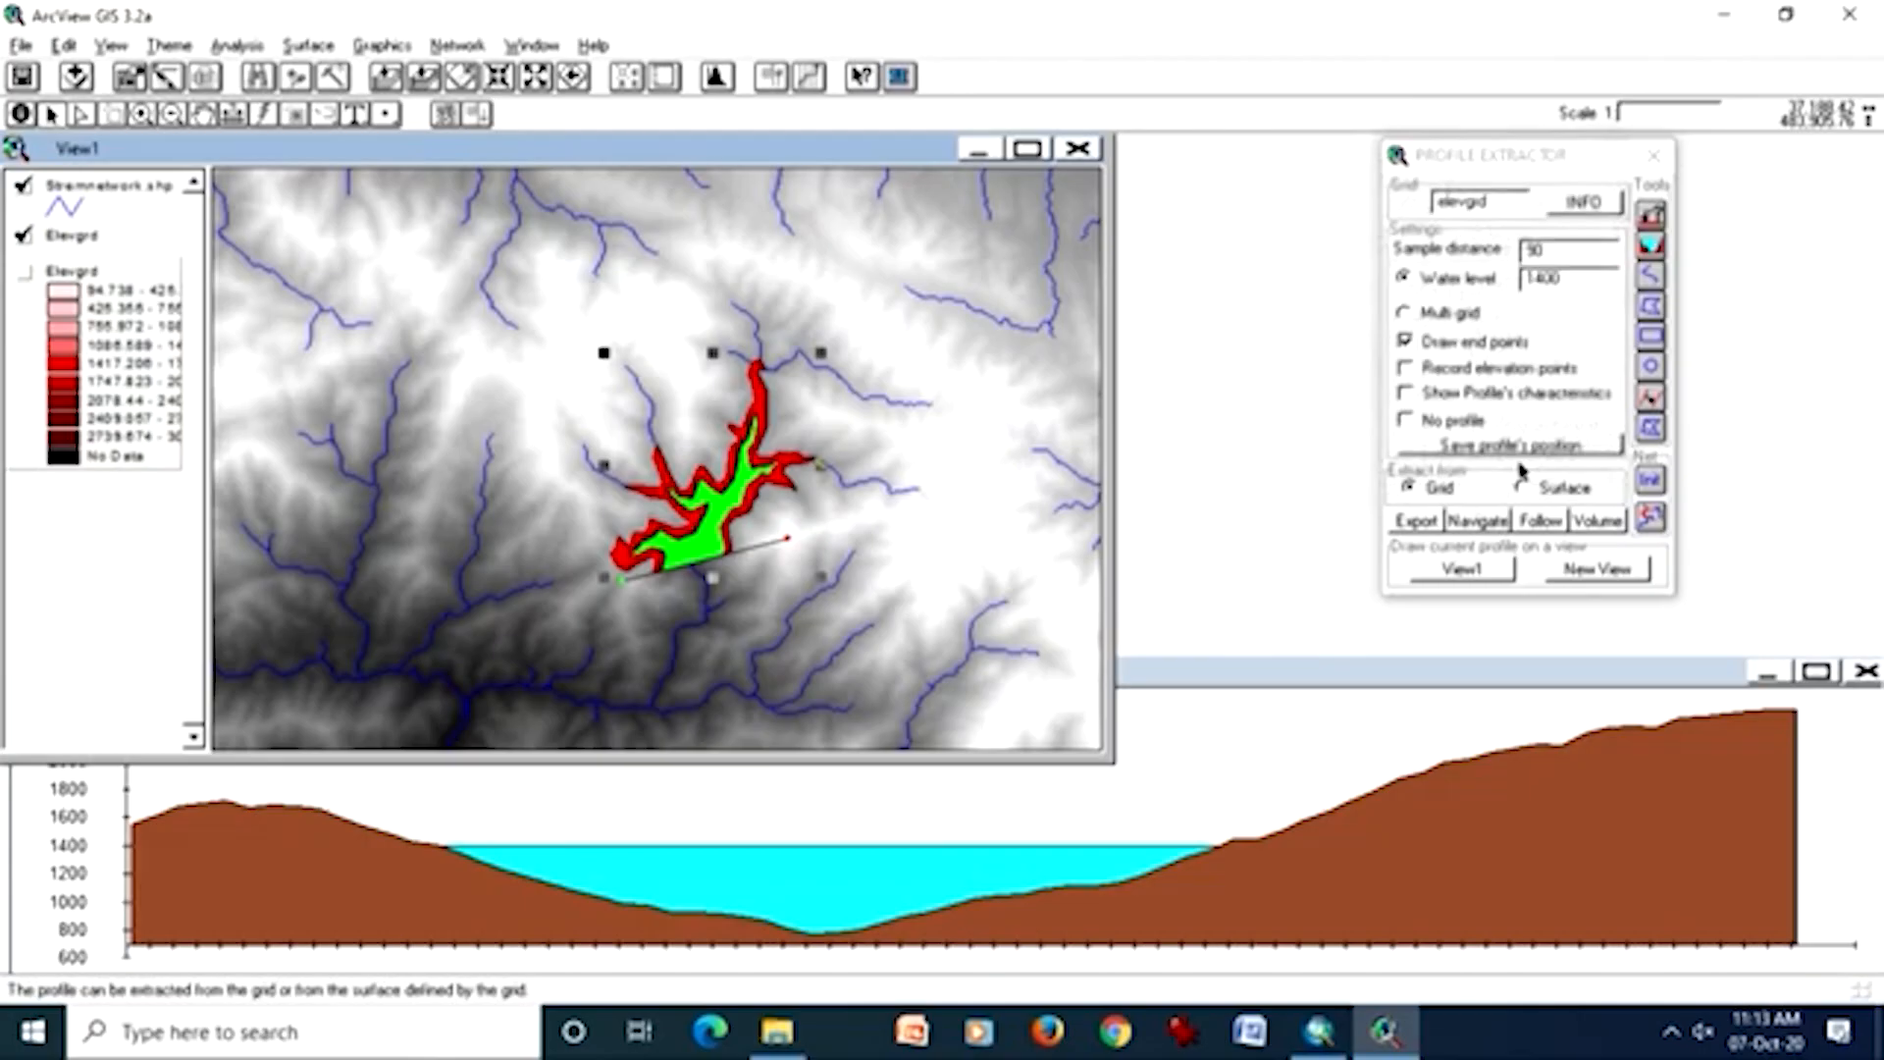
pyautogui.click(1557, 284)
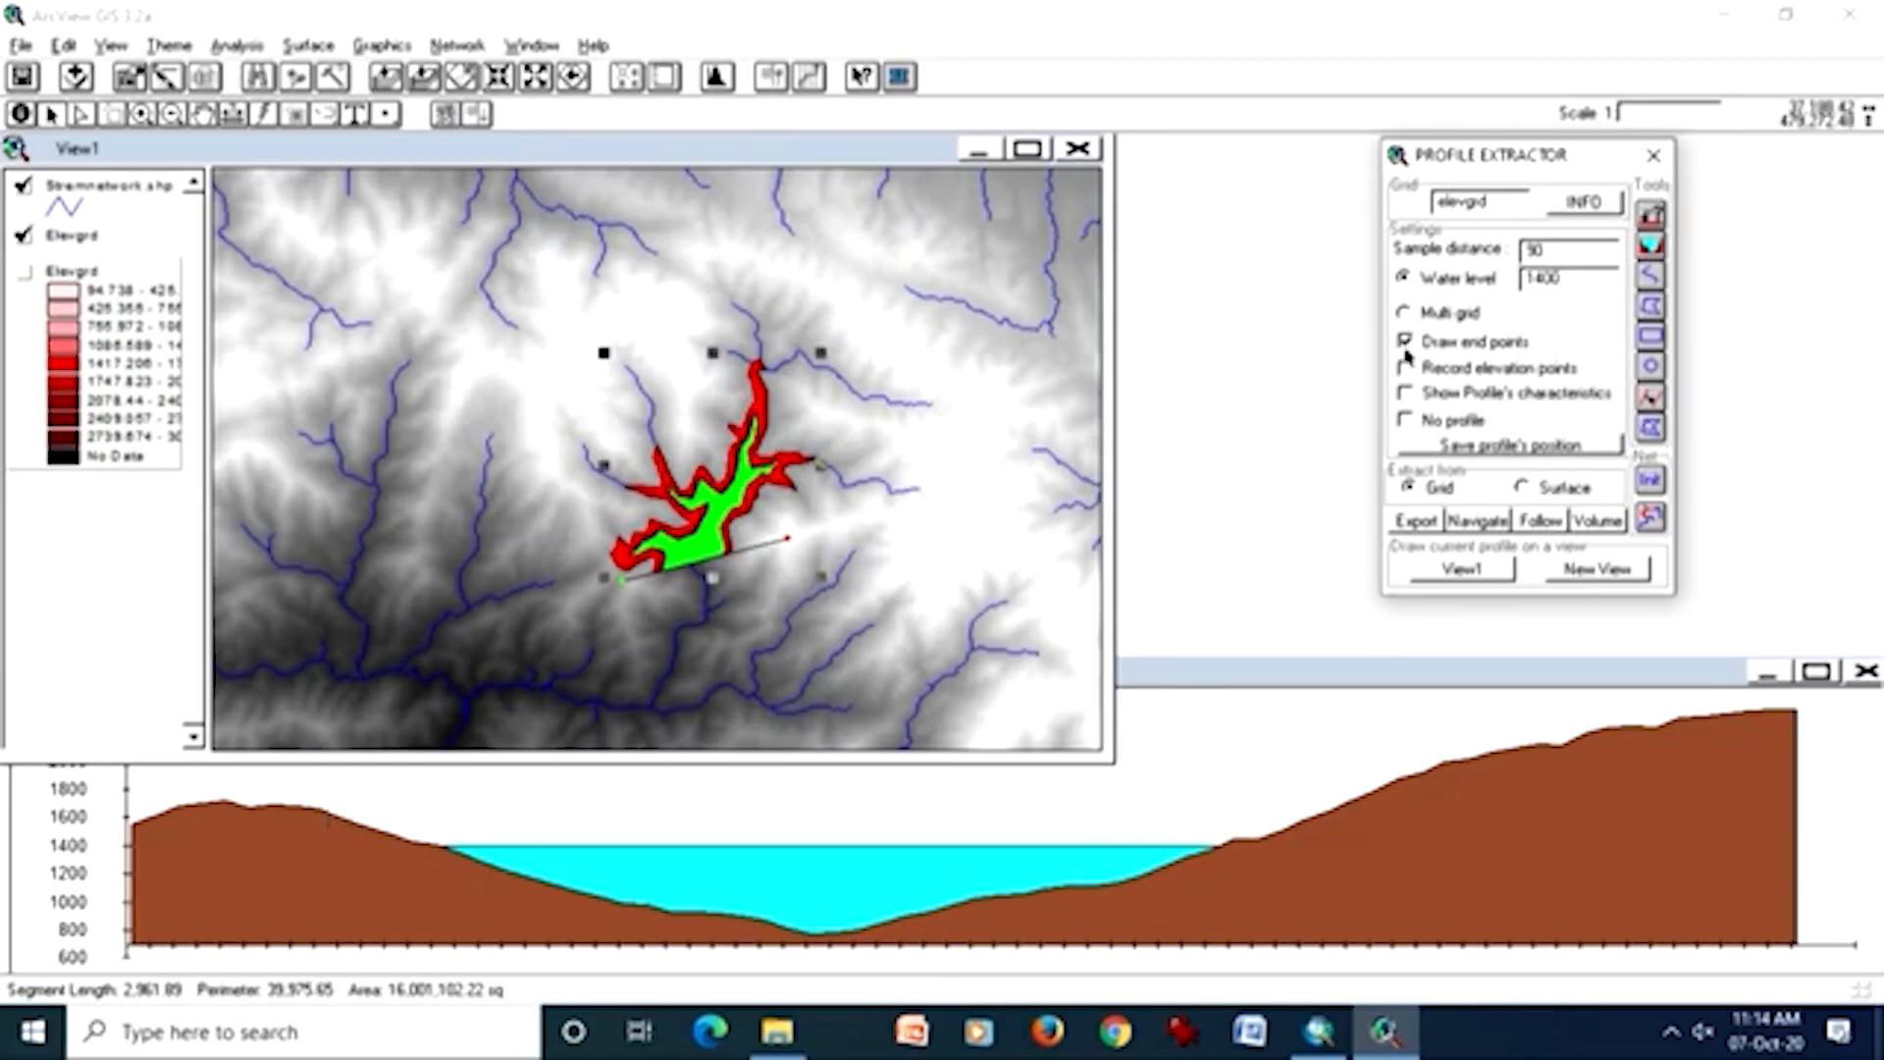
pyautogui.press('BackSpace')
pyautogui.press('BackSpace')
pyautogui.press('BackSpace')
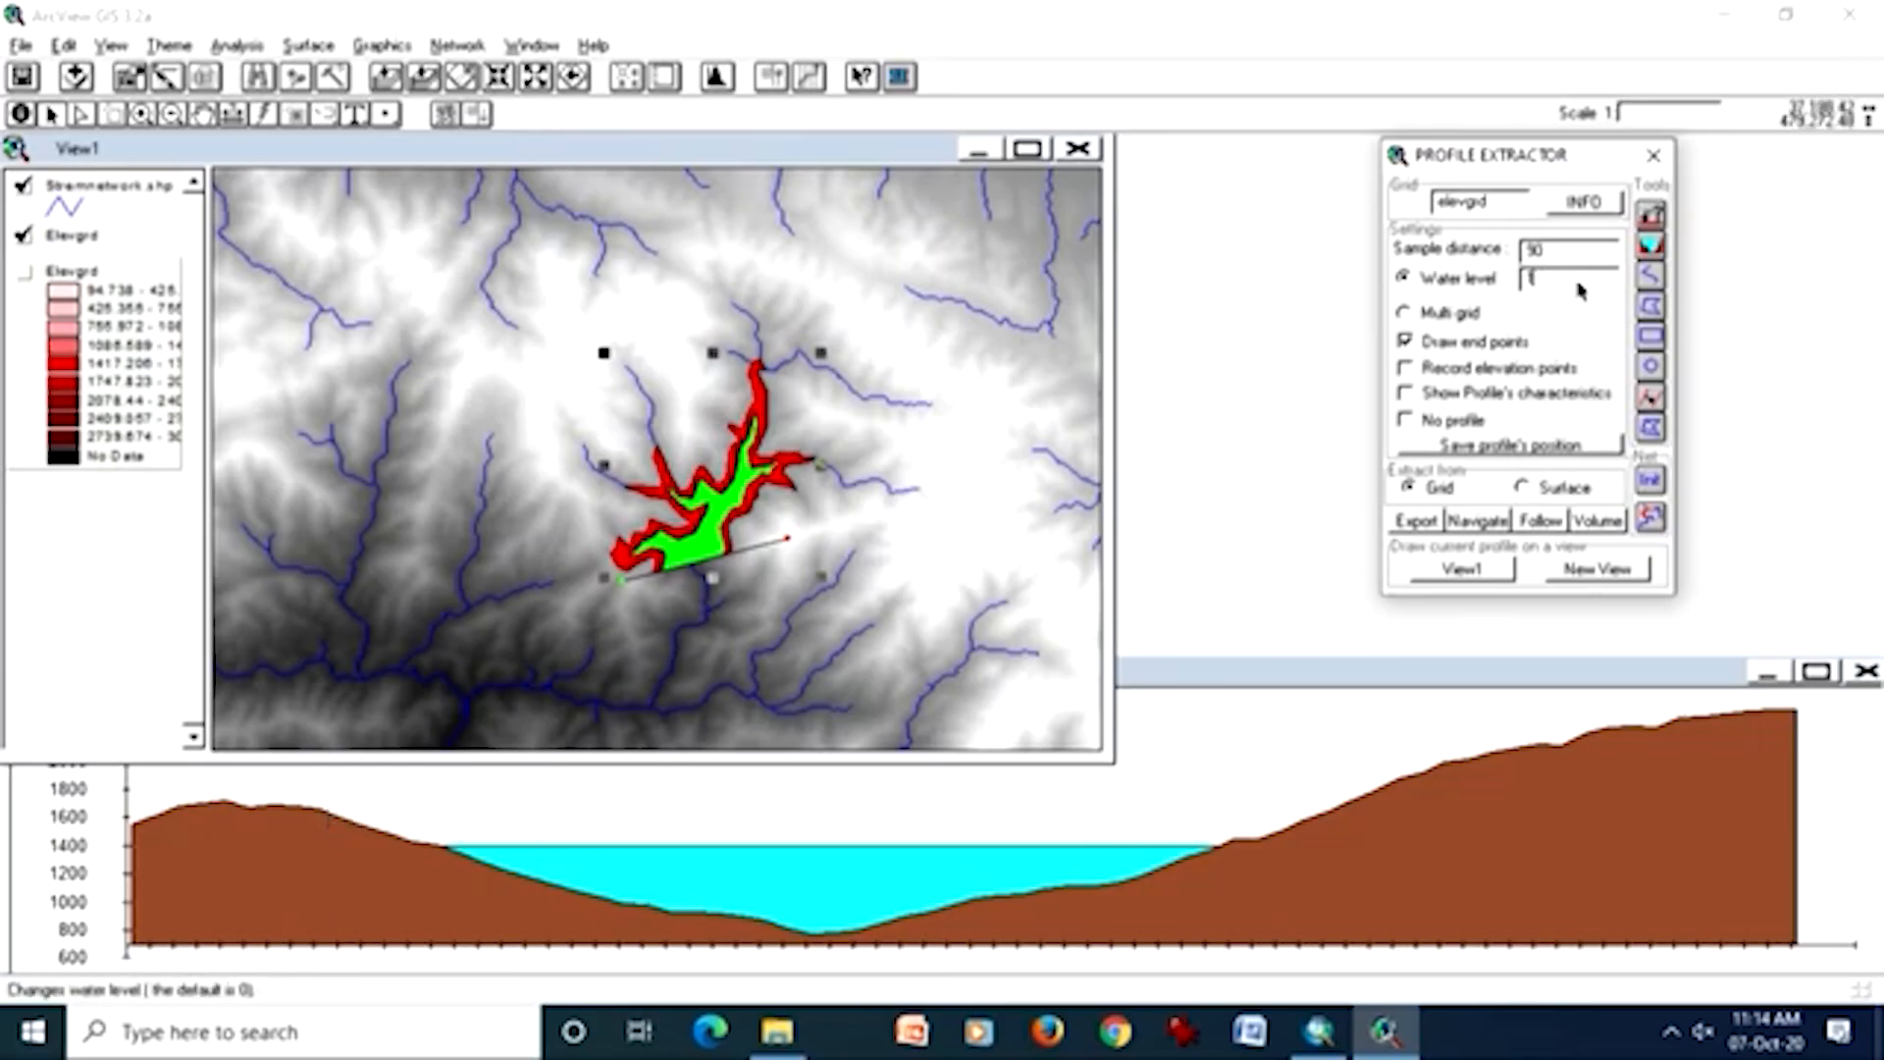
pyautogui.write('500')
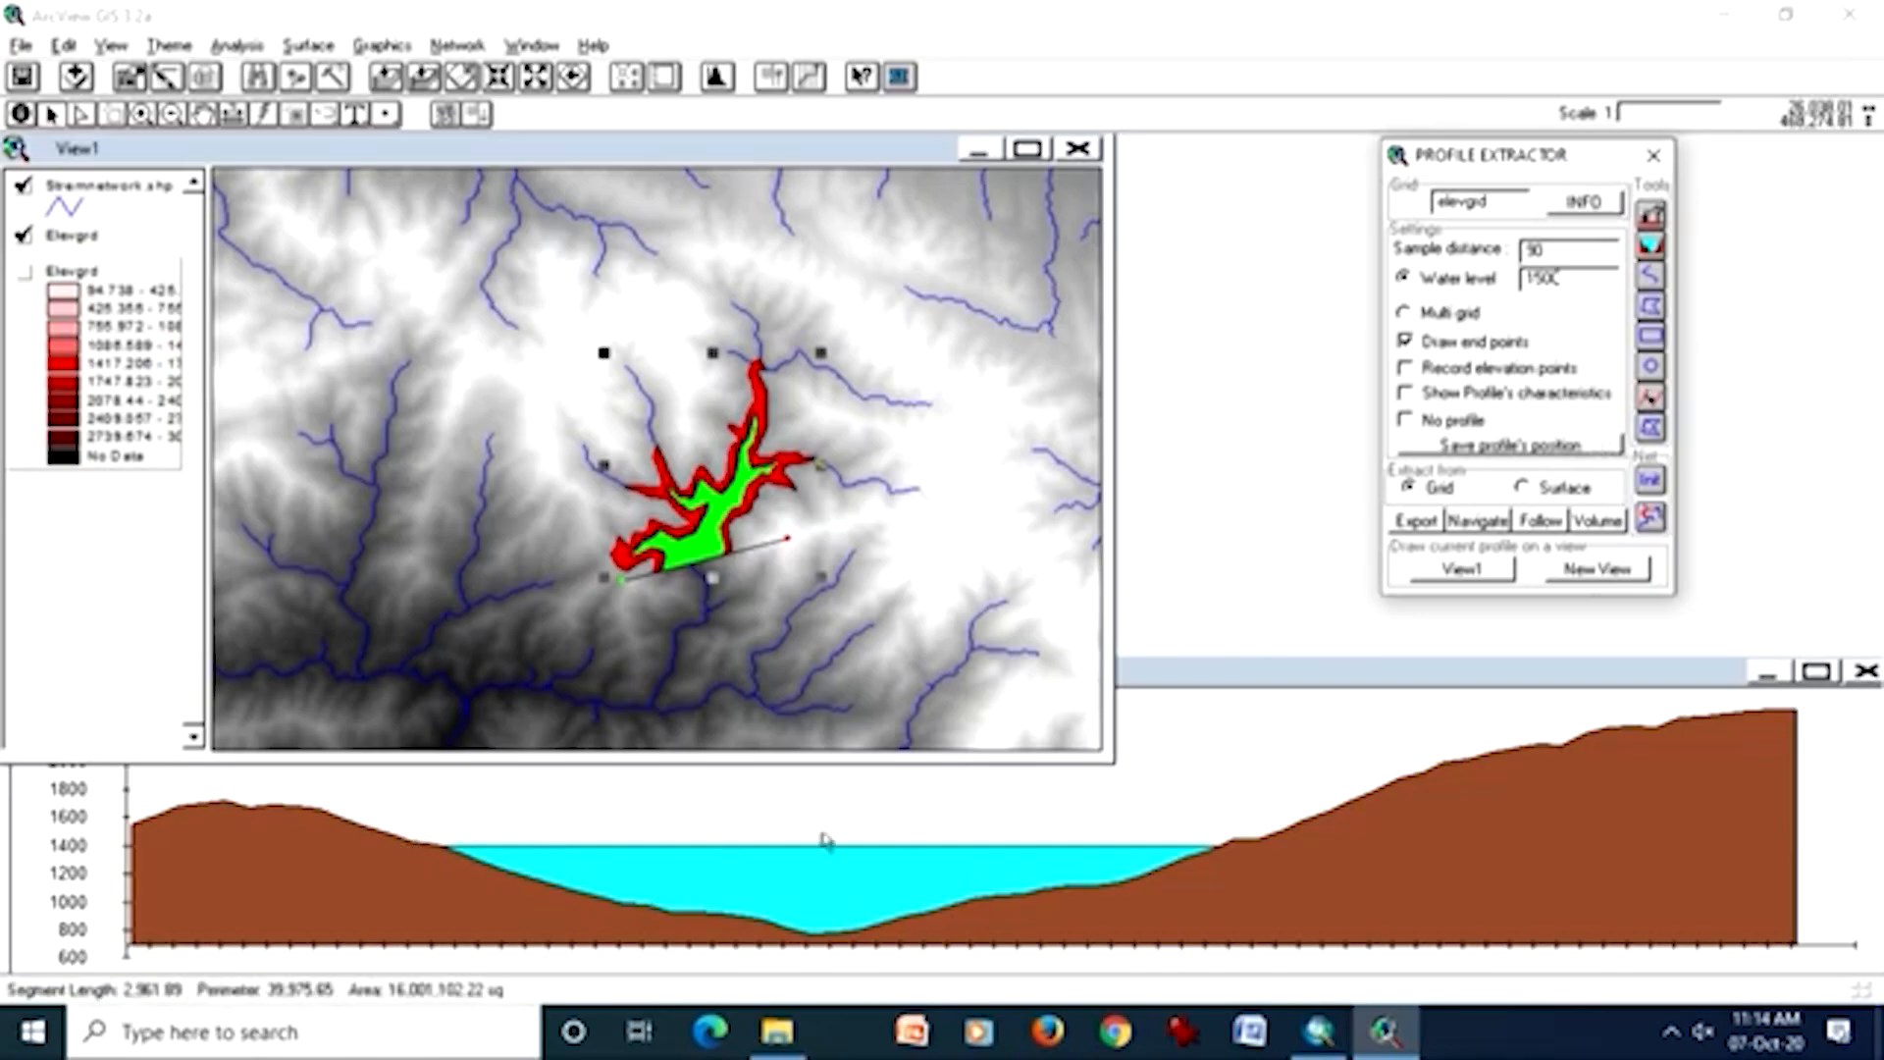
pyautogui.click(1217, 810)
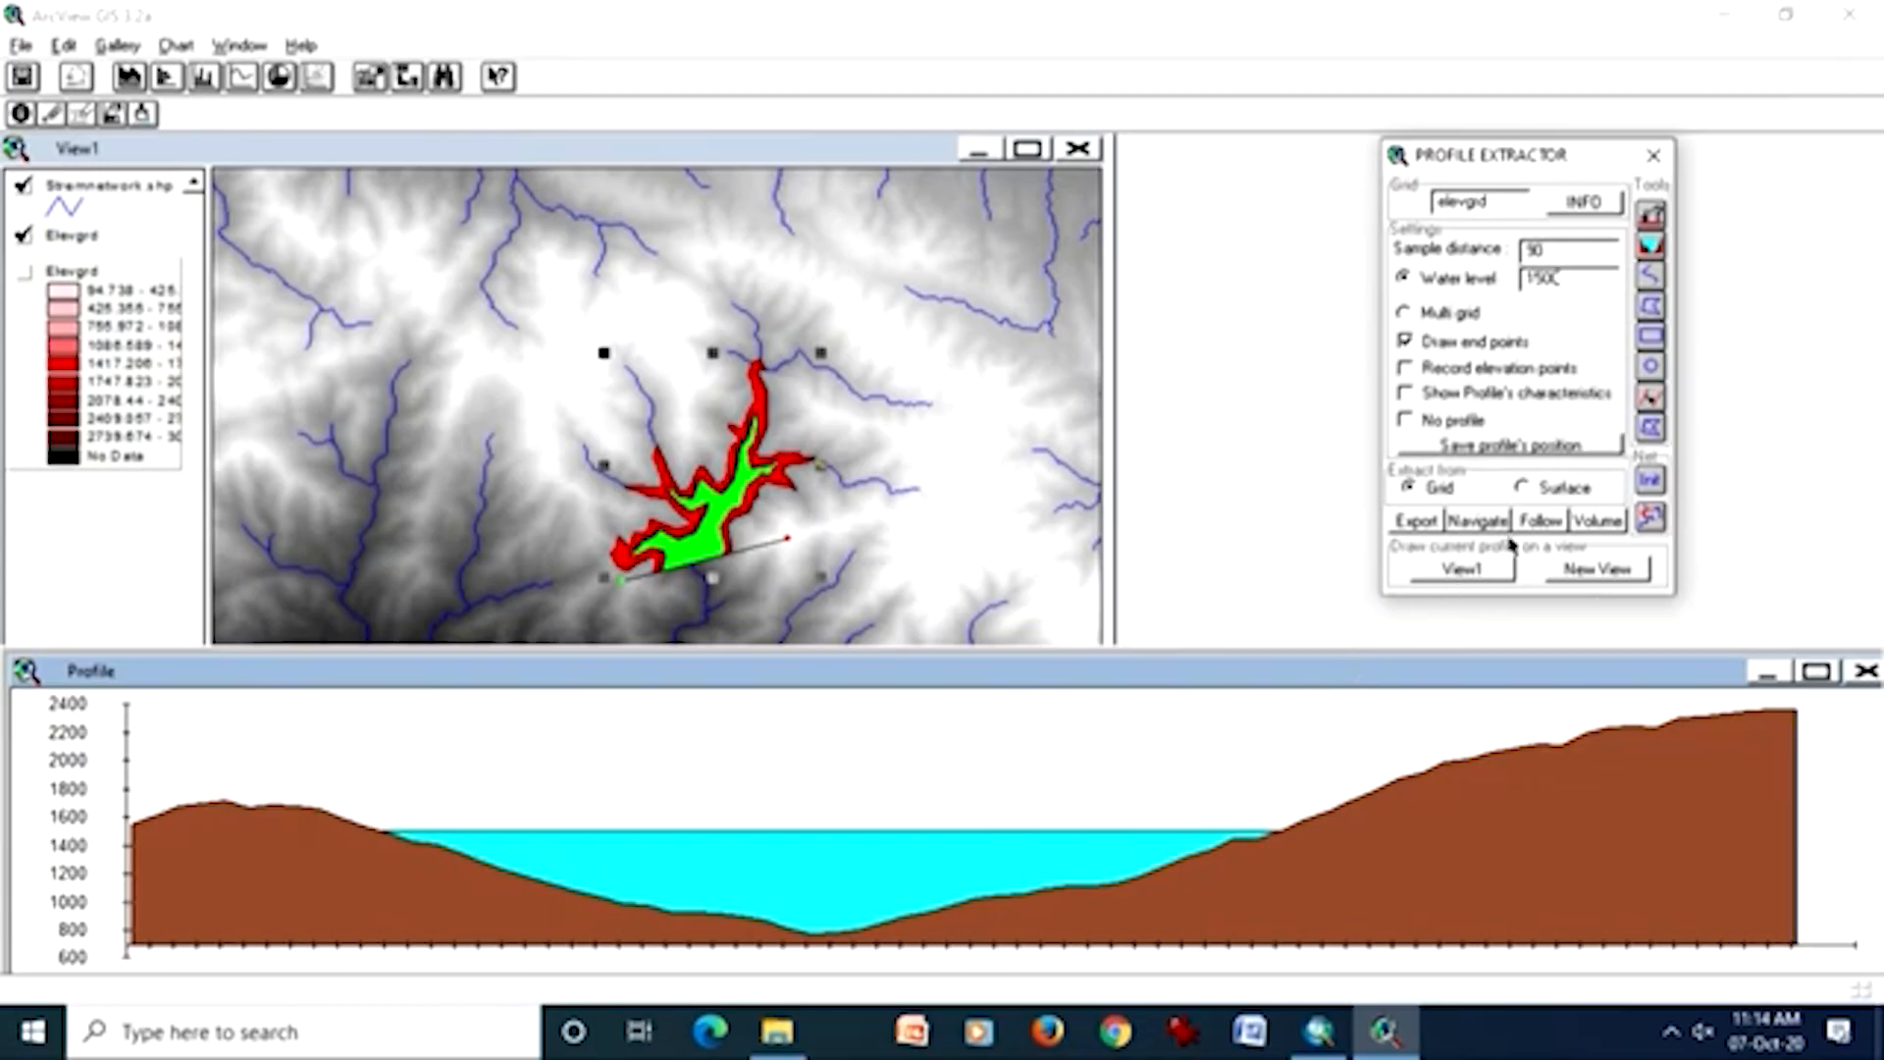
pyautogui.click(1595, 519)
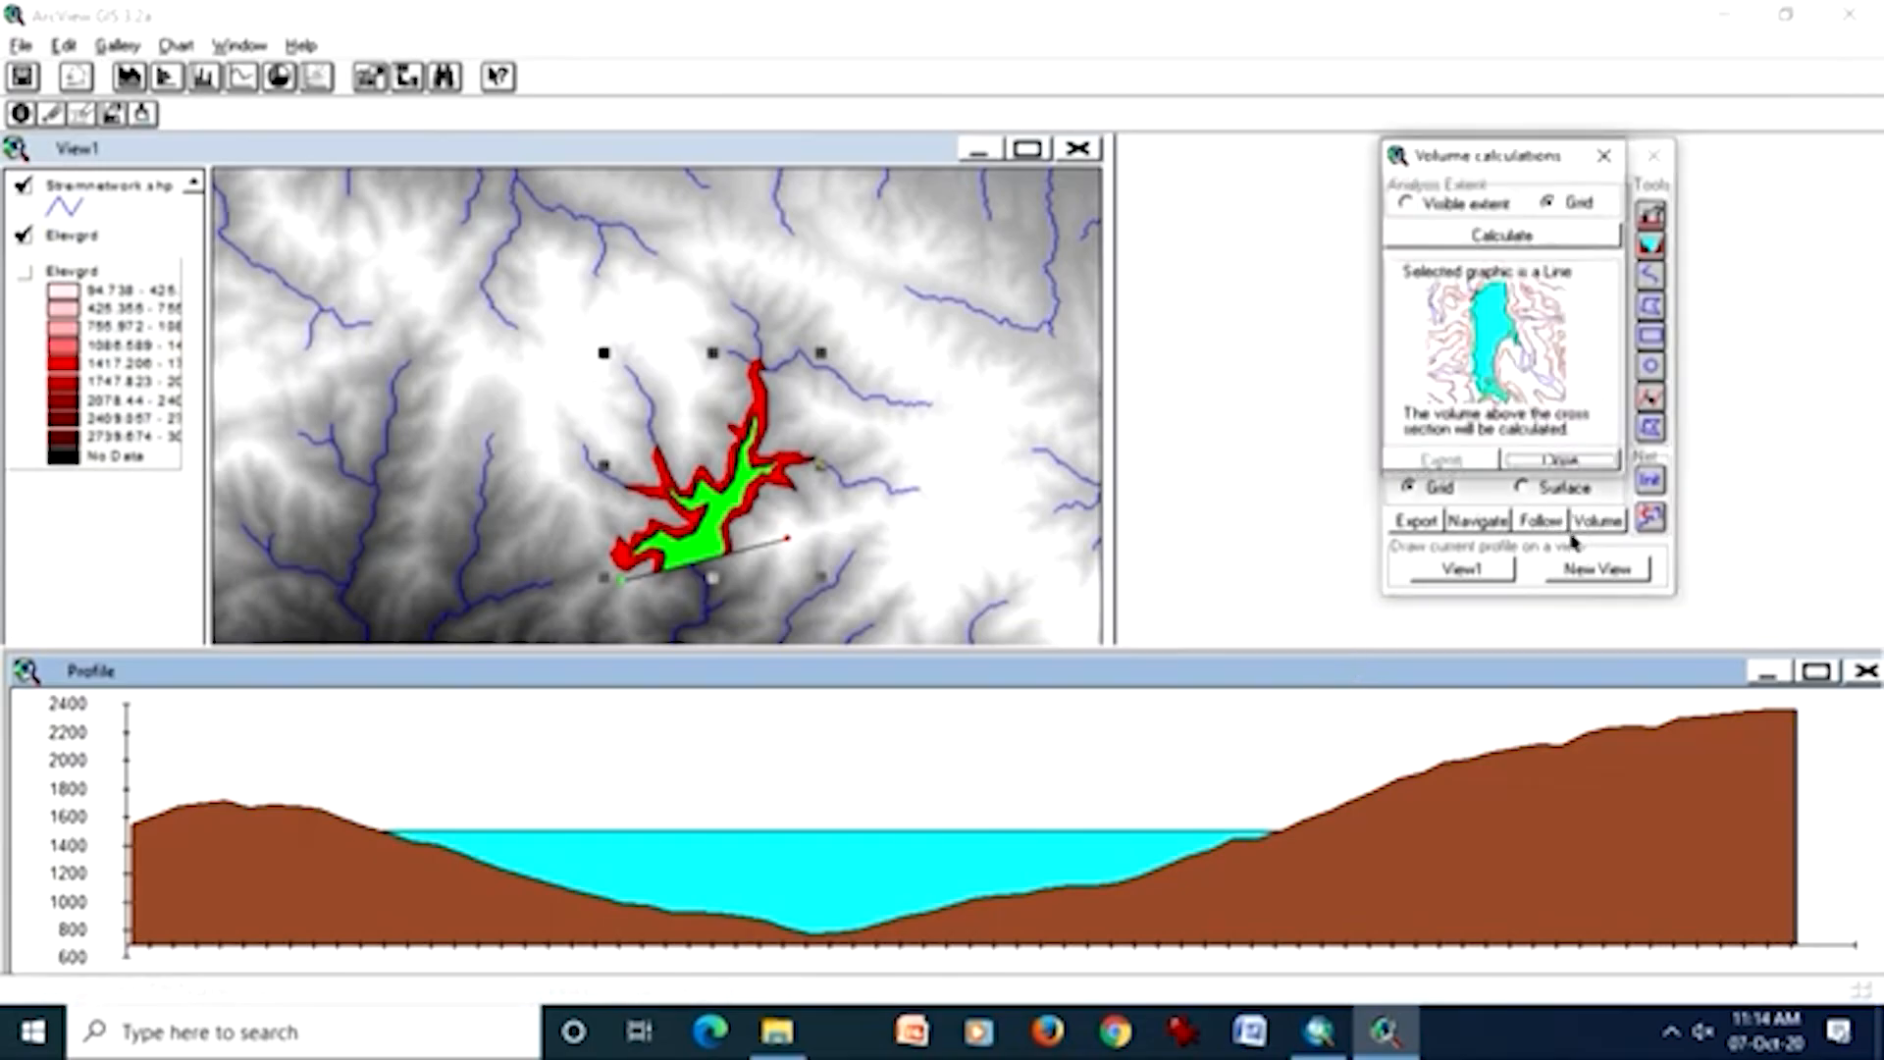
pyautogui.click(1502, 237)
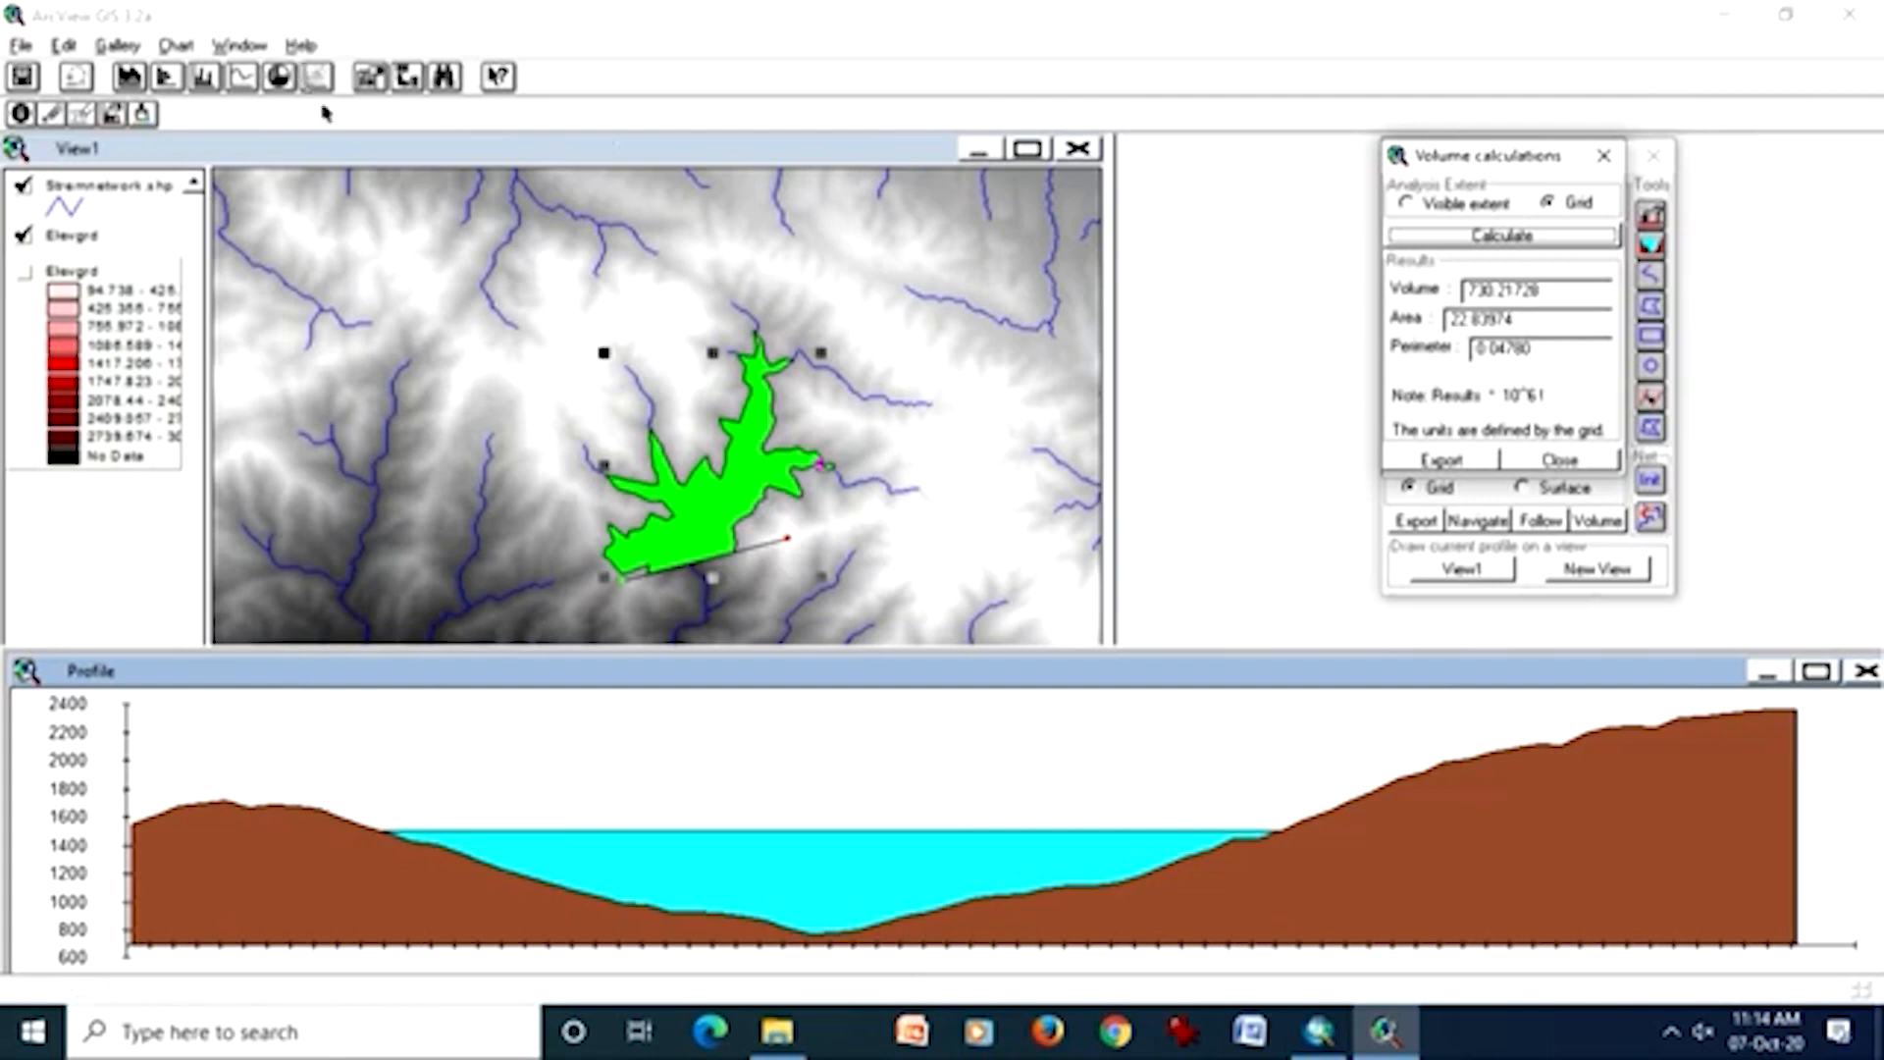
pyautogui.click(235, 45)
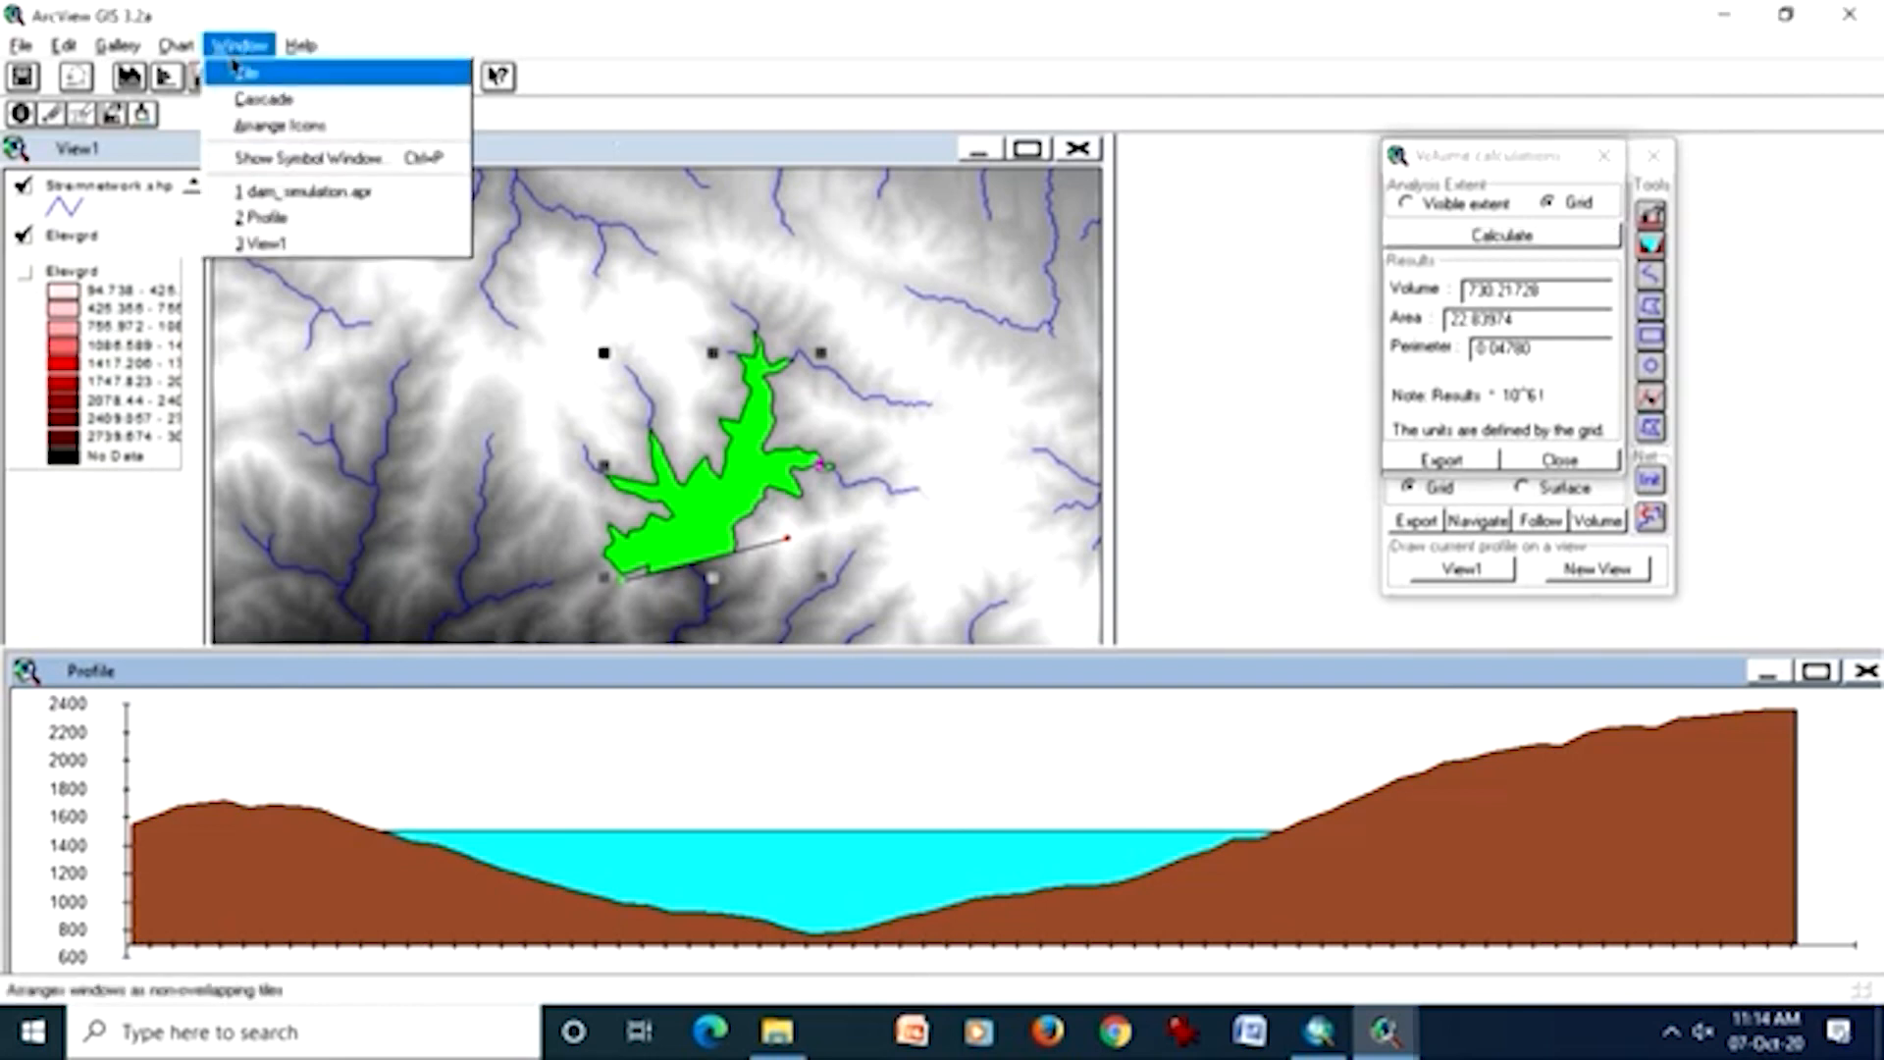
pyautogui.click(234, 155)
pyautogui.click(390, 162)
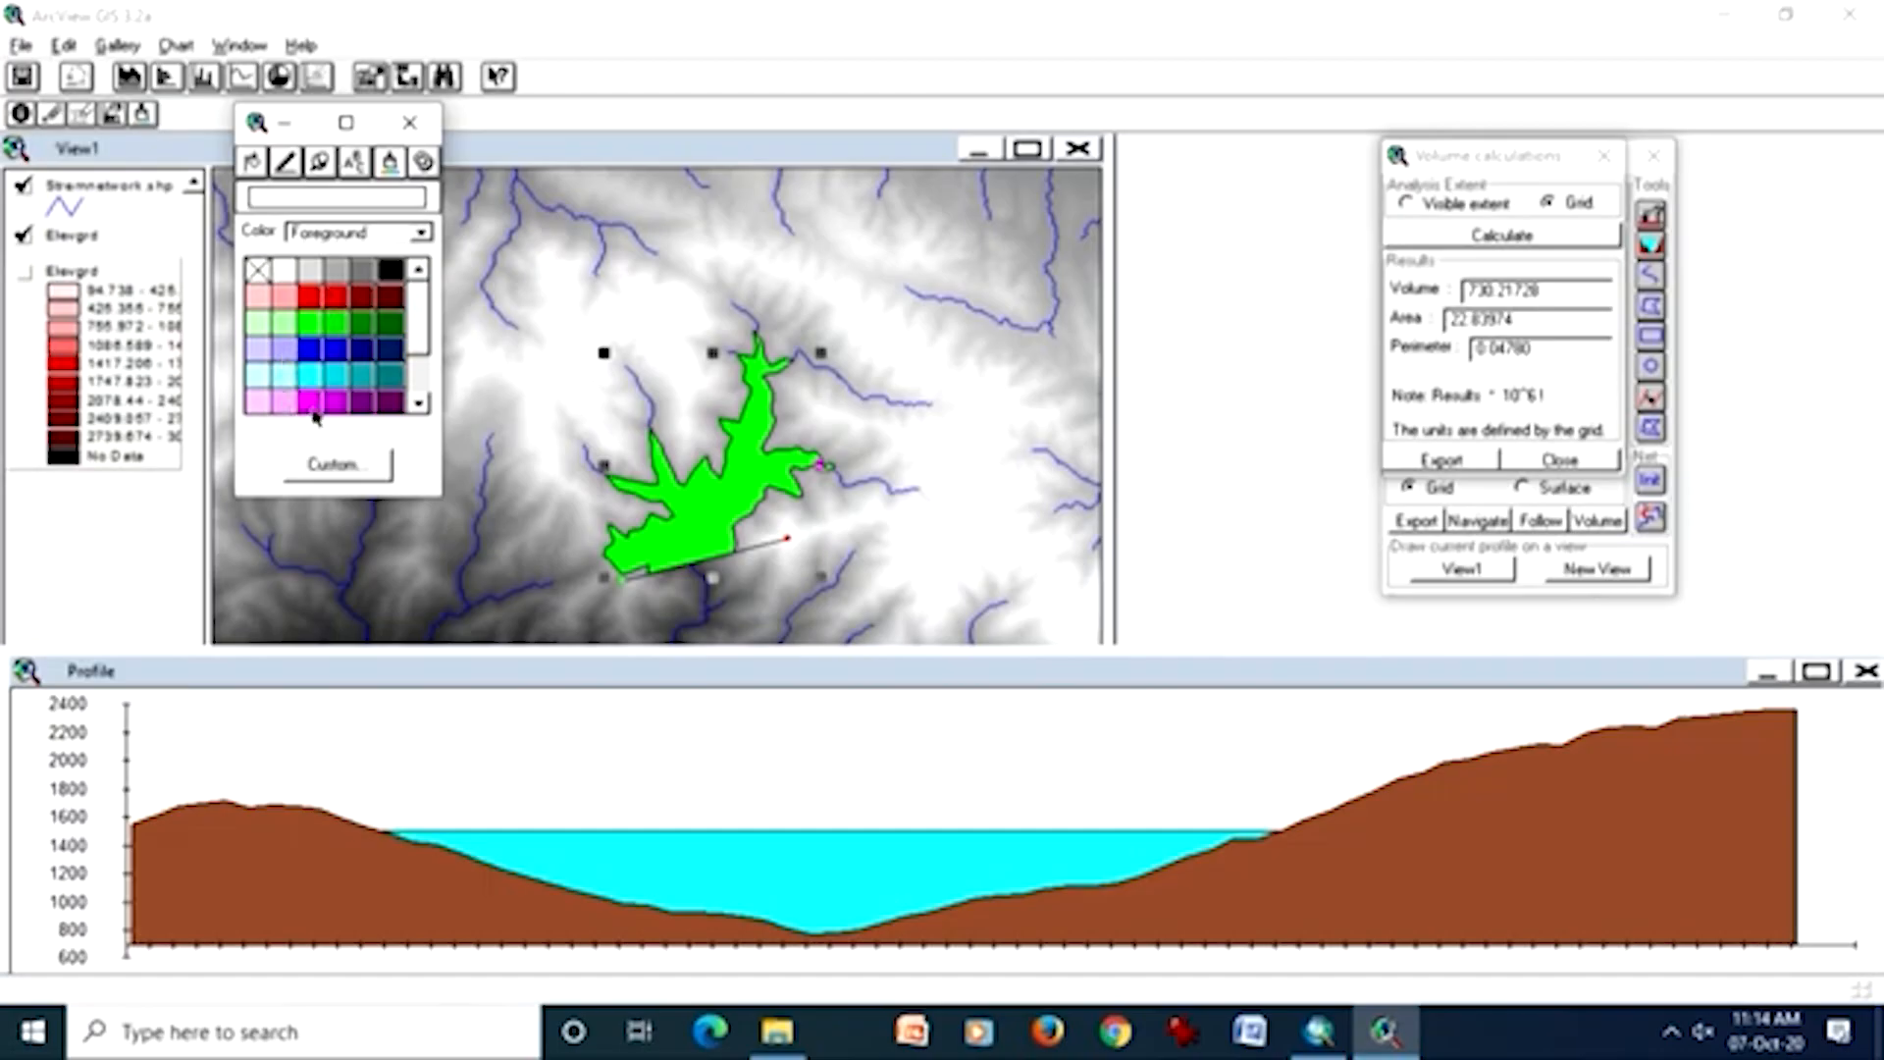
pyautogui.click(310, 375)
pyautogui.click(409, 121)
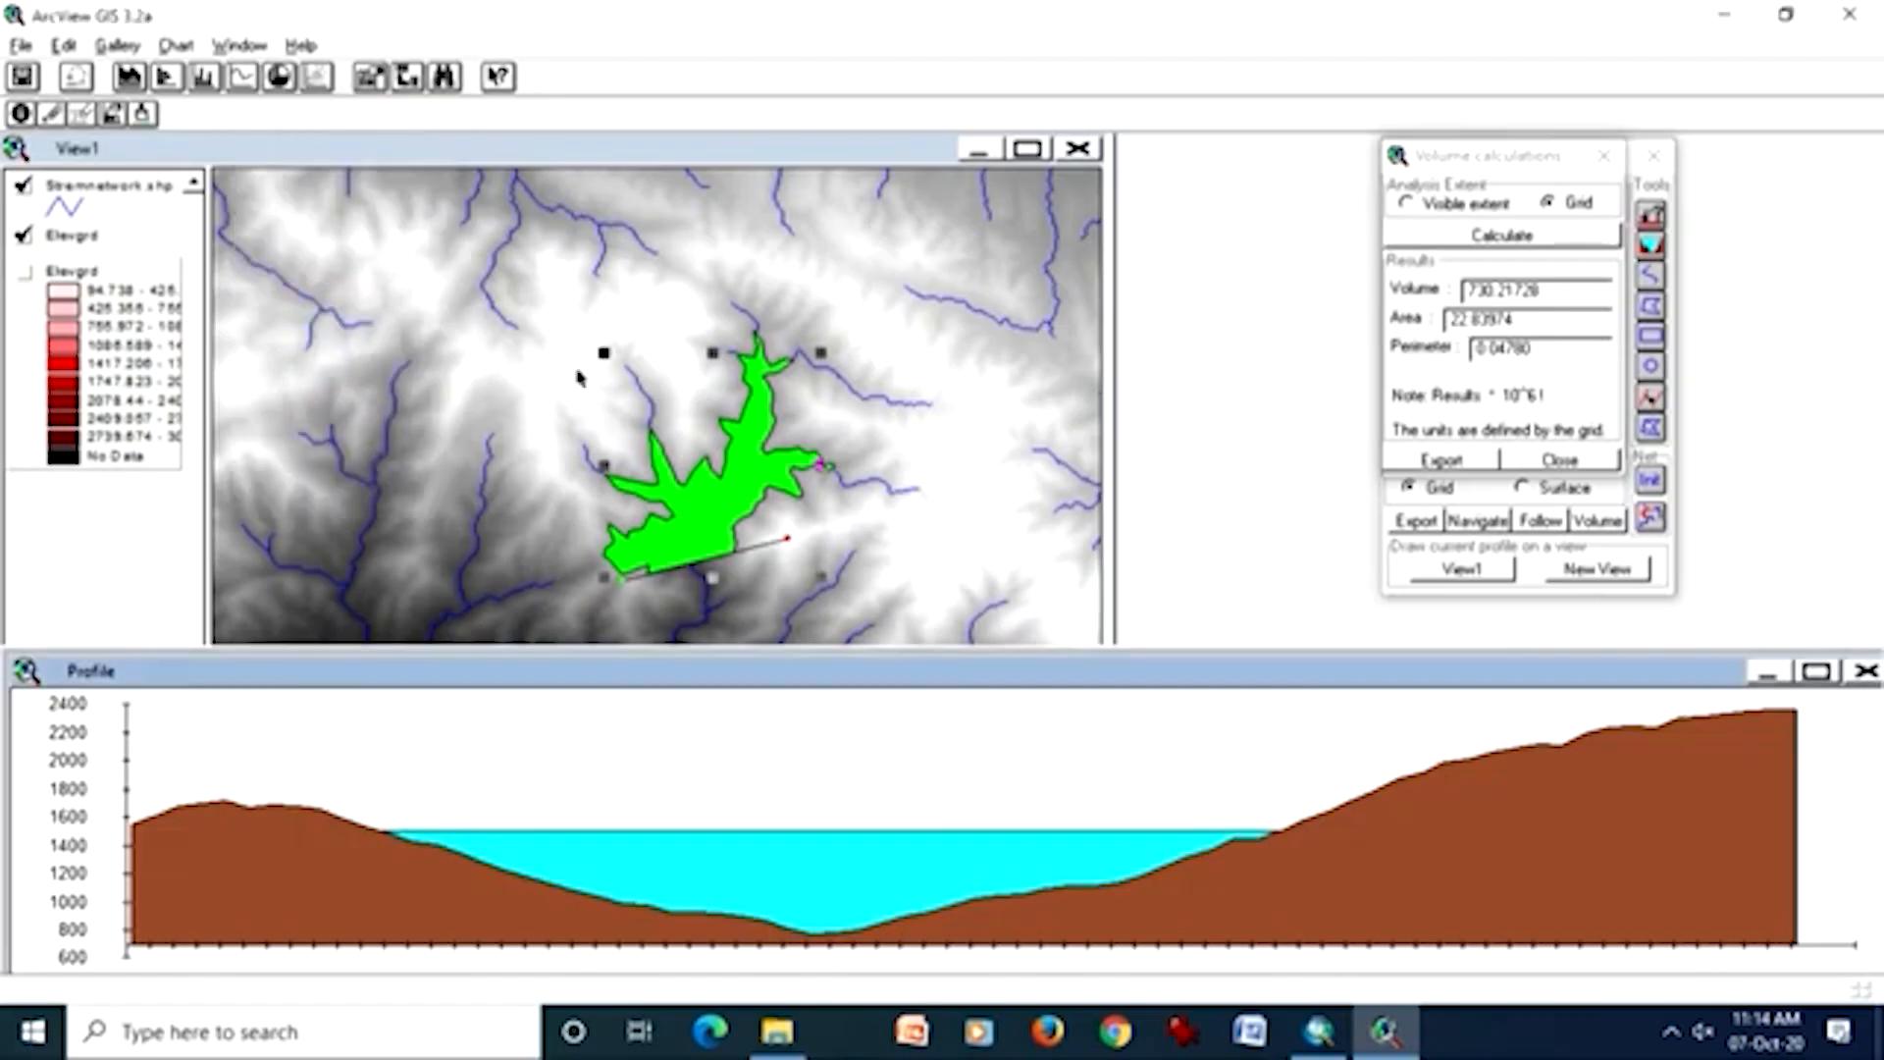
# - Change the foreground color of the selected 1400-level reservoir polygon in View1 to cyan and send it to the back
pyautogui.click(303, 148)
pyautogui.click(530, 46)
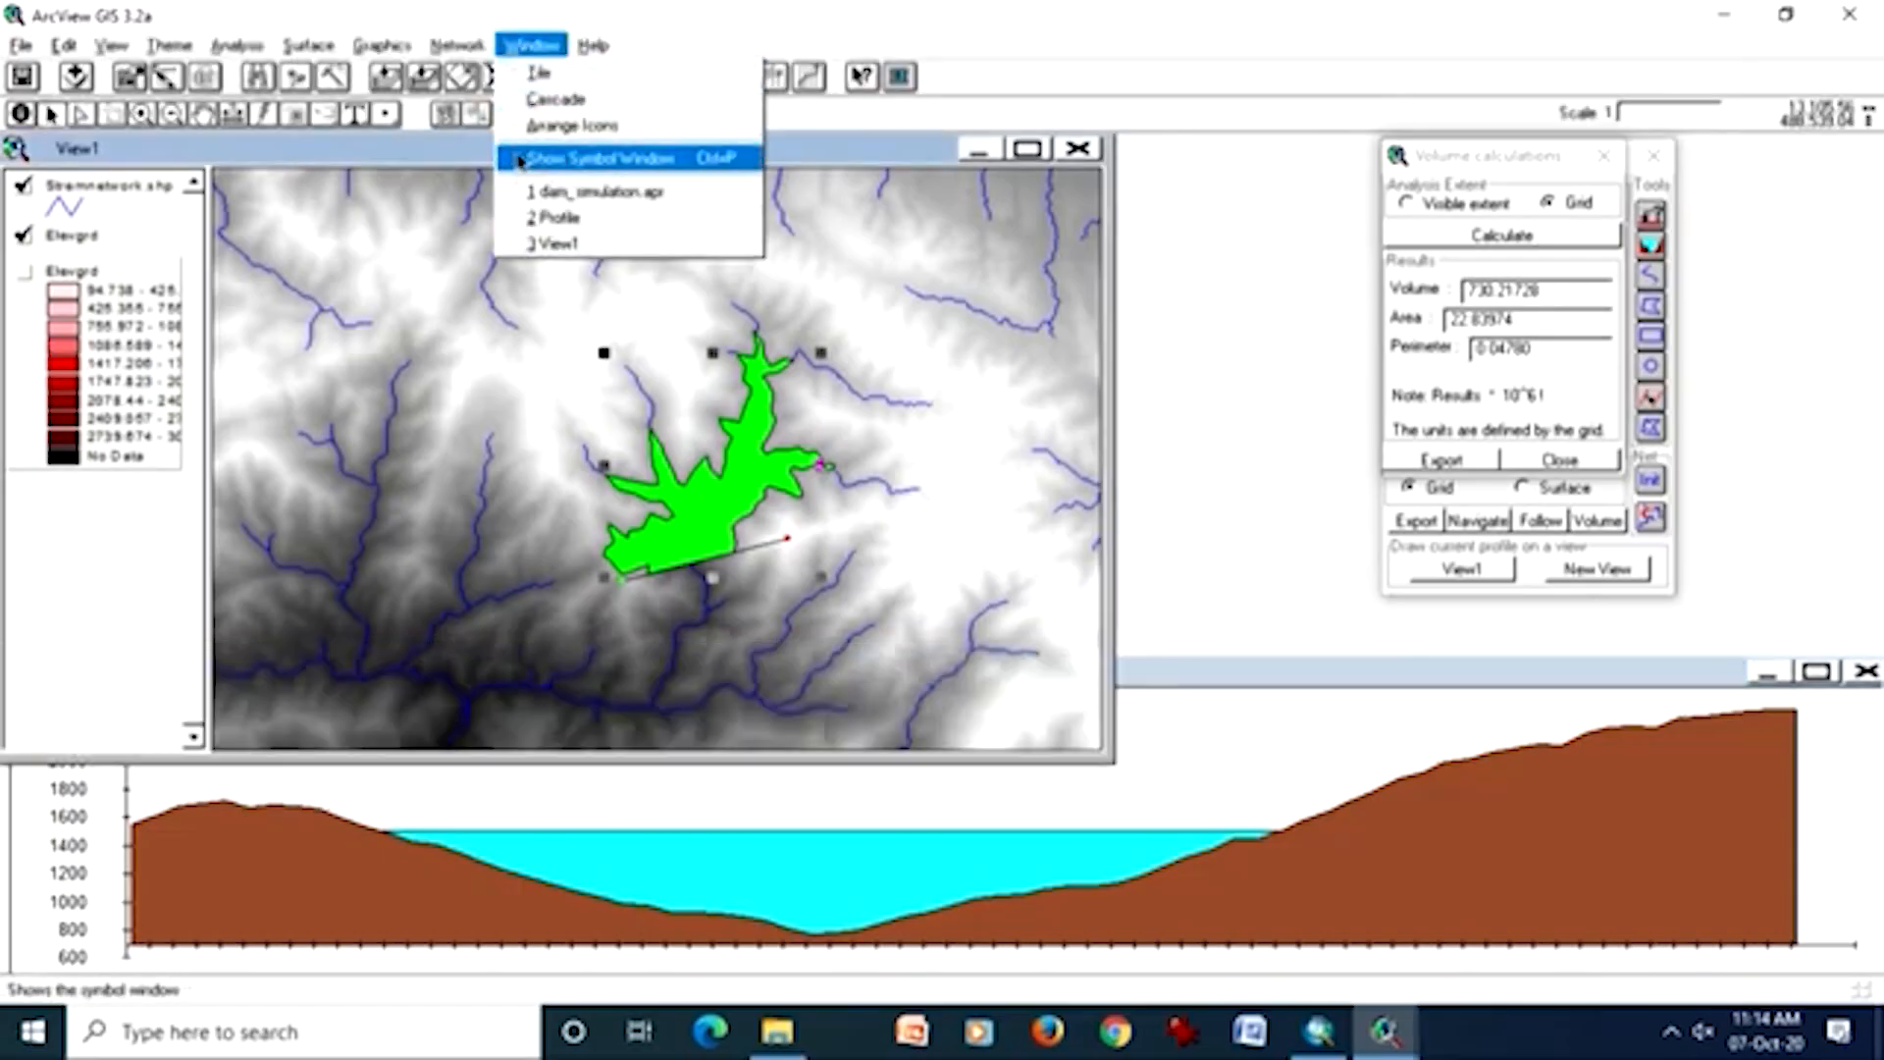
pyautogui.click(550, 158)
pyautogui.click(390, 161)
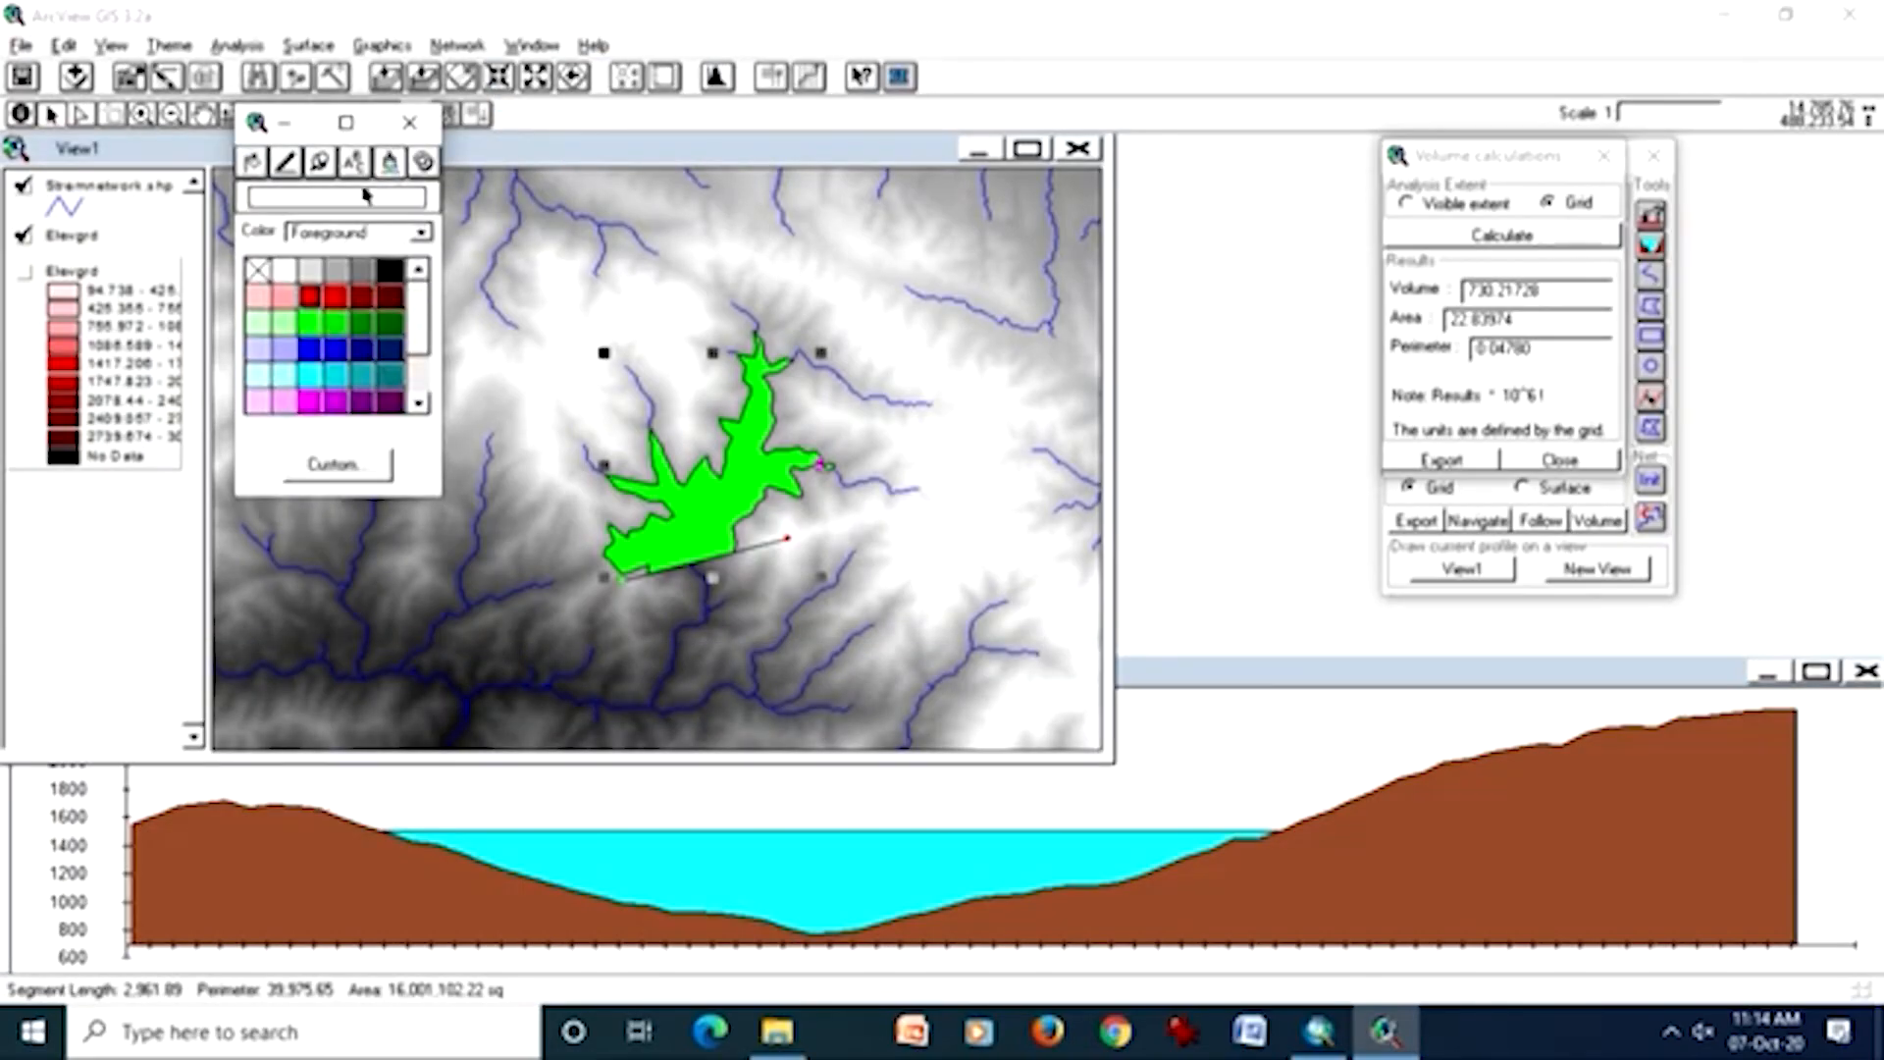
pyautogui.click(310, 376)
pyautogui.click(409, 123)
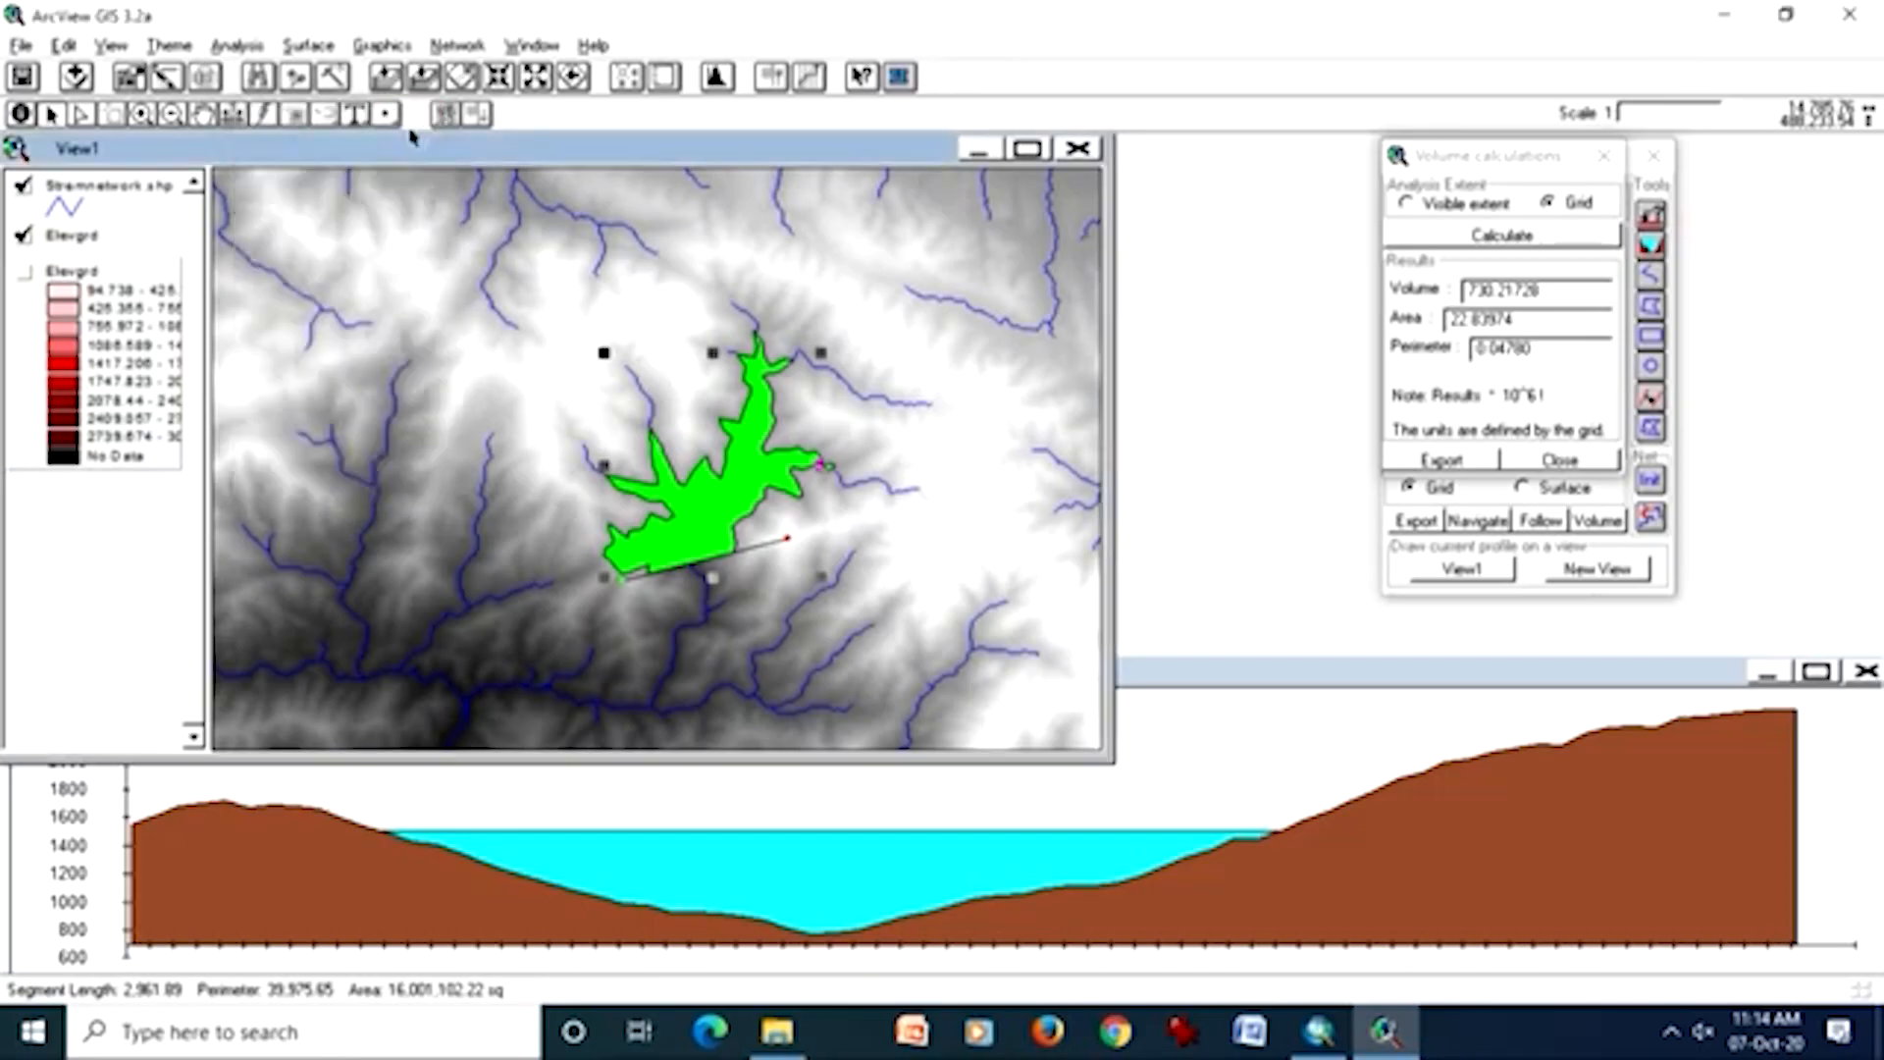
pyautogui.click(381, 45)
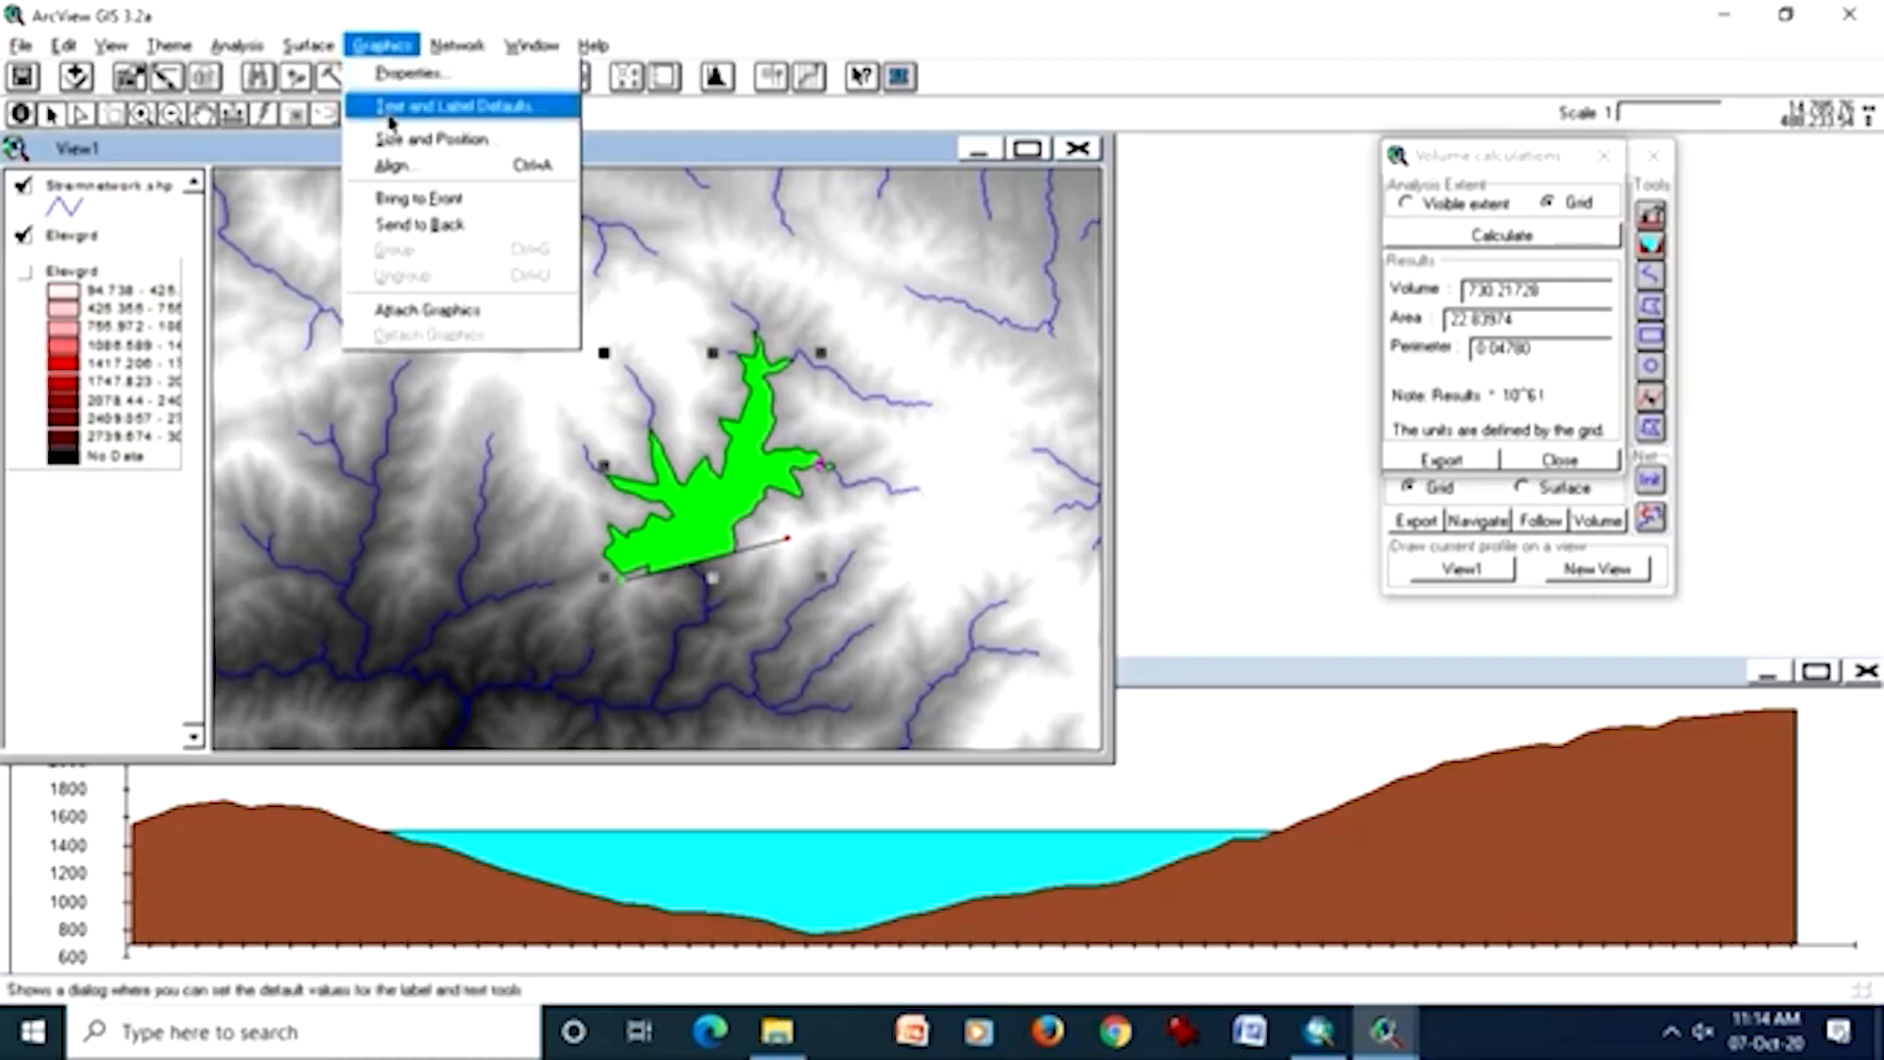
pyautogui.click(402, 237)
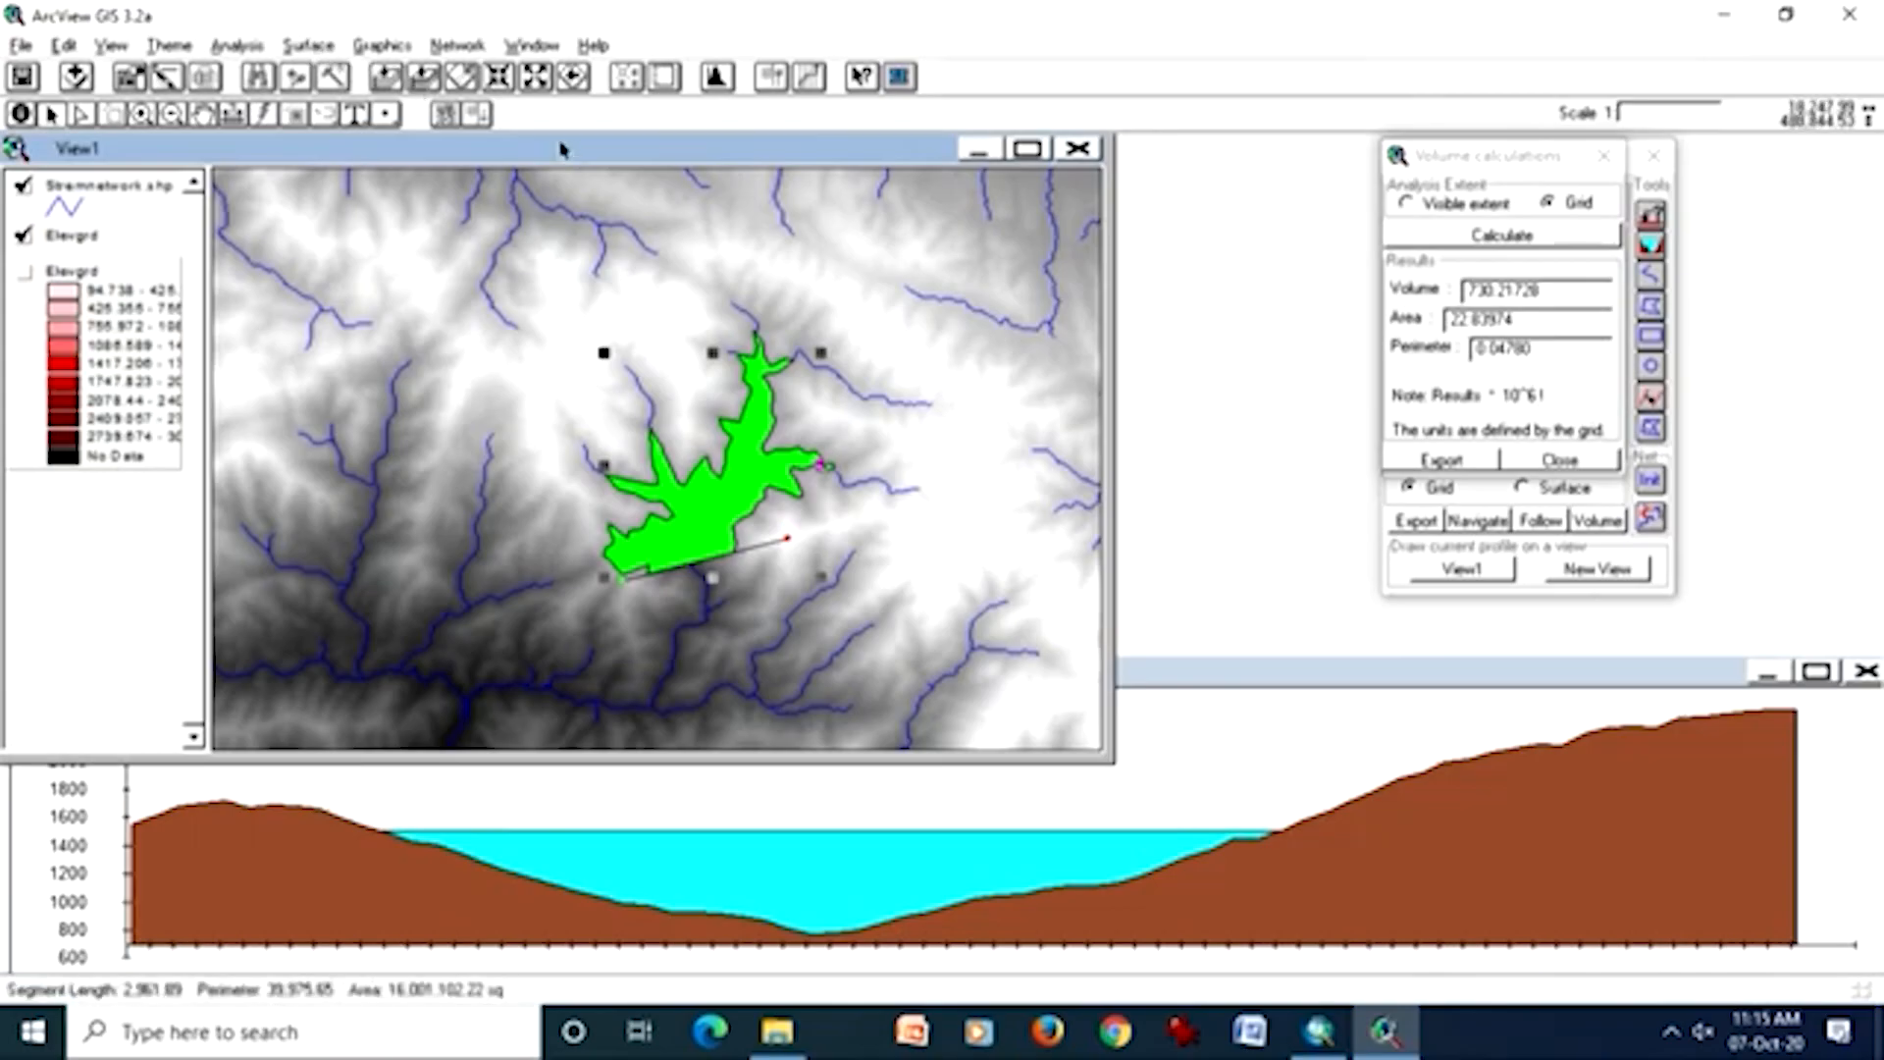
# - Change the foreground color of the topmost green 1500-level reservoir polygon to cyan and send it behind the lower-level ones
pyautogui.click(1033, 445)
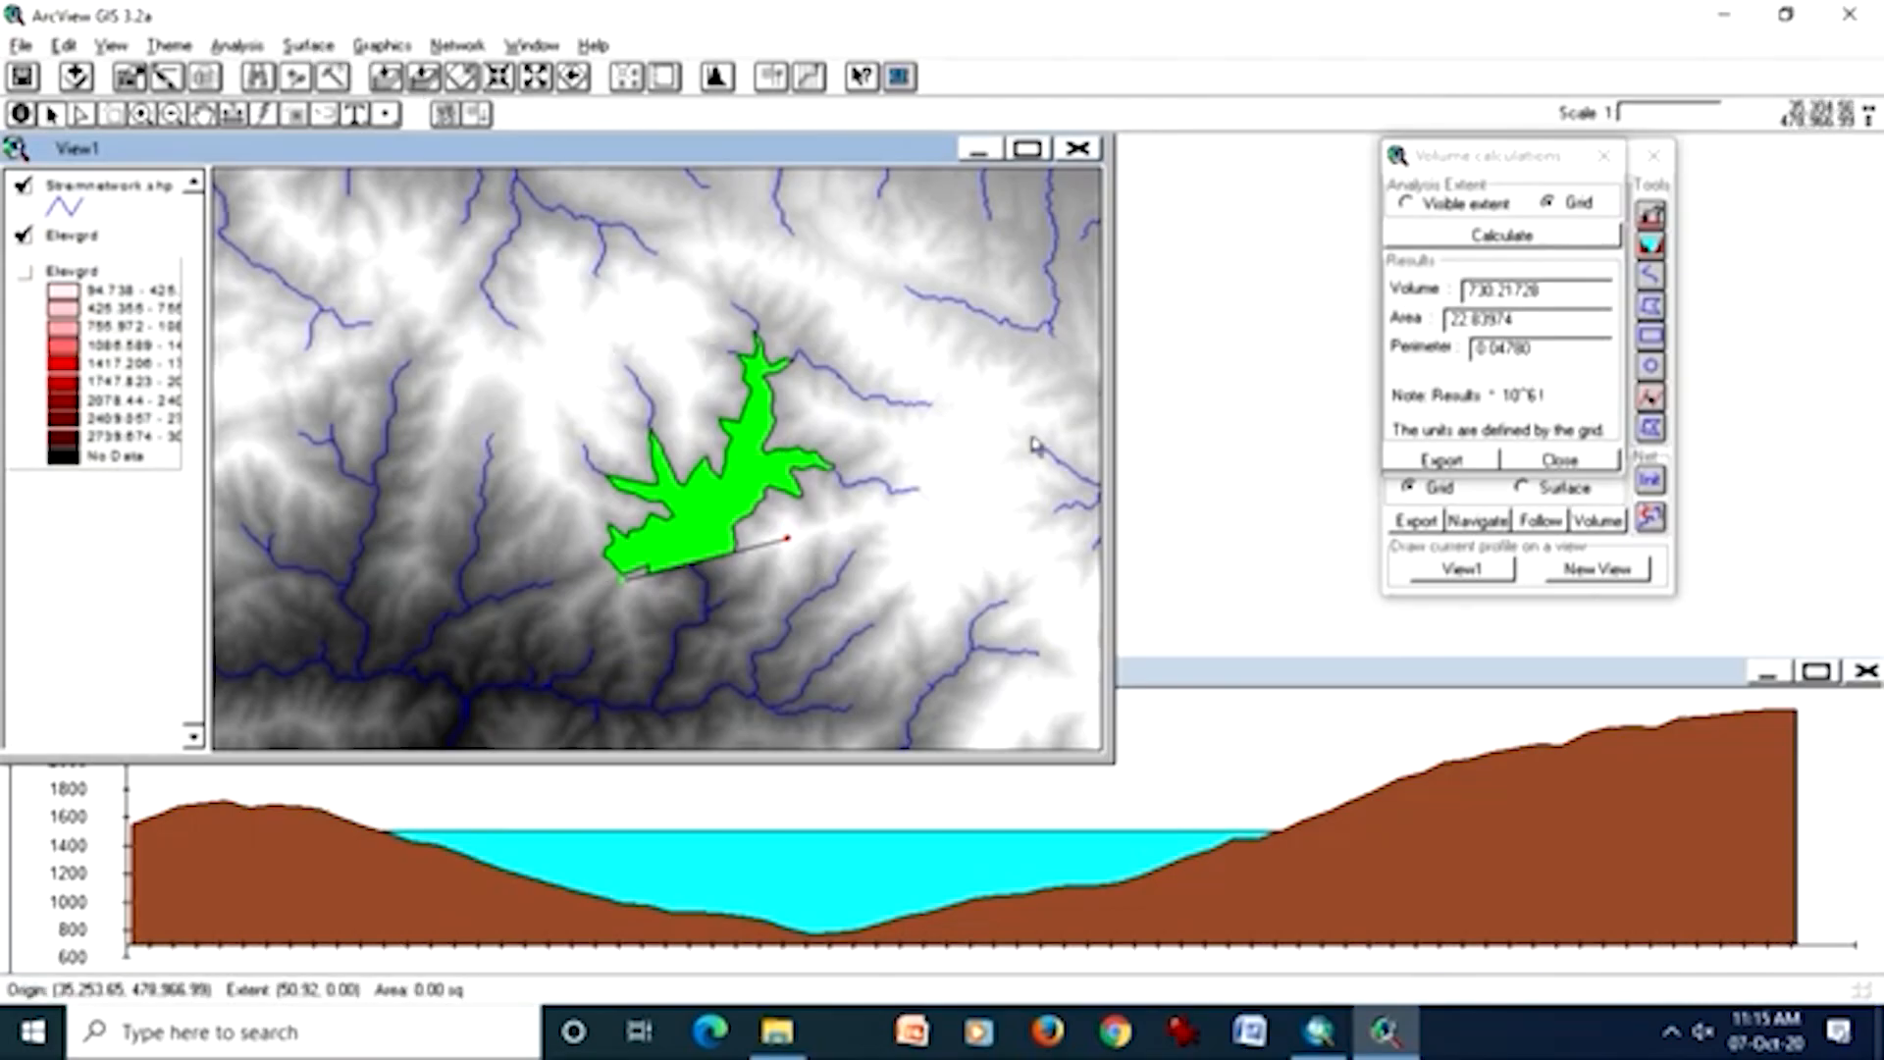
pyautogui.click(785, 479)
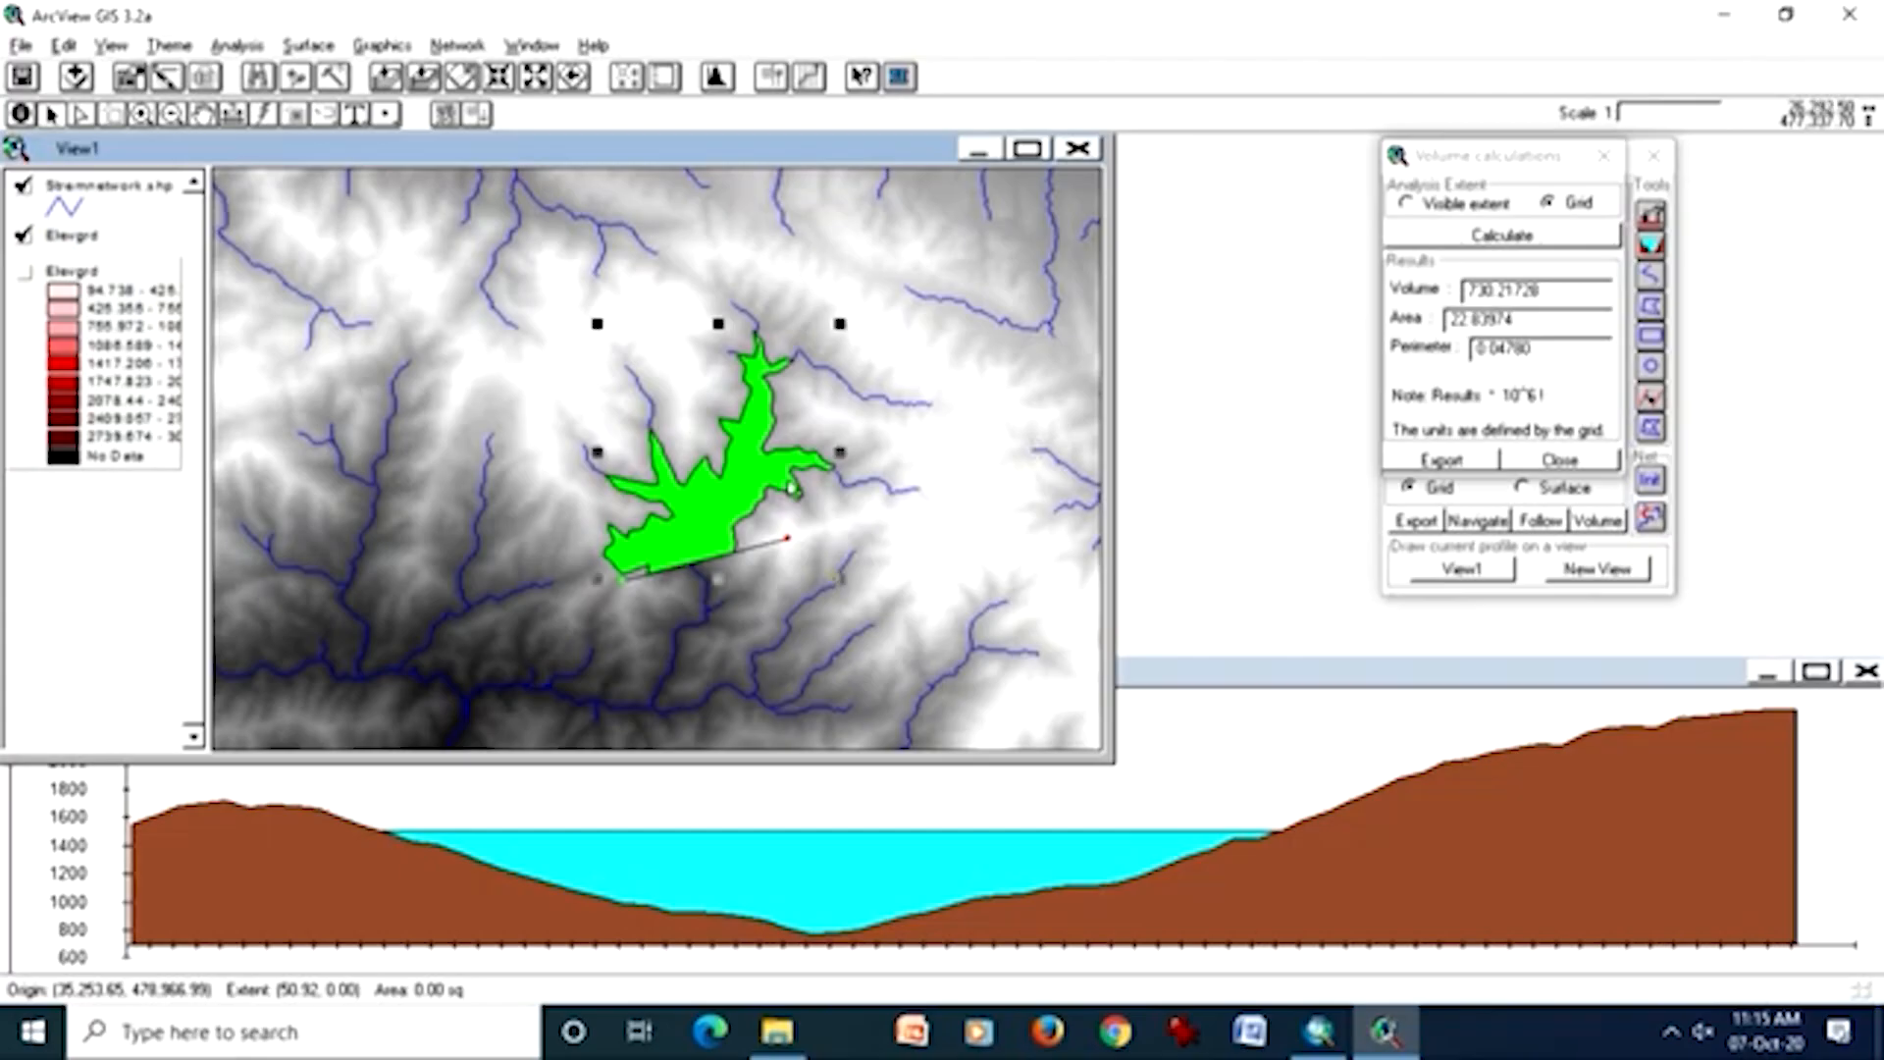
pyautogui.click(531, 46)
pyautogui.click(555, 159)
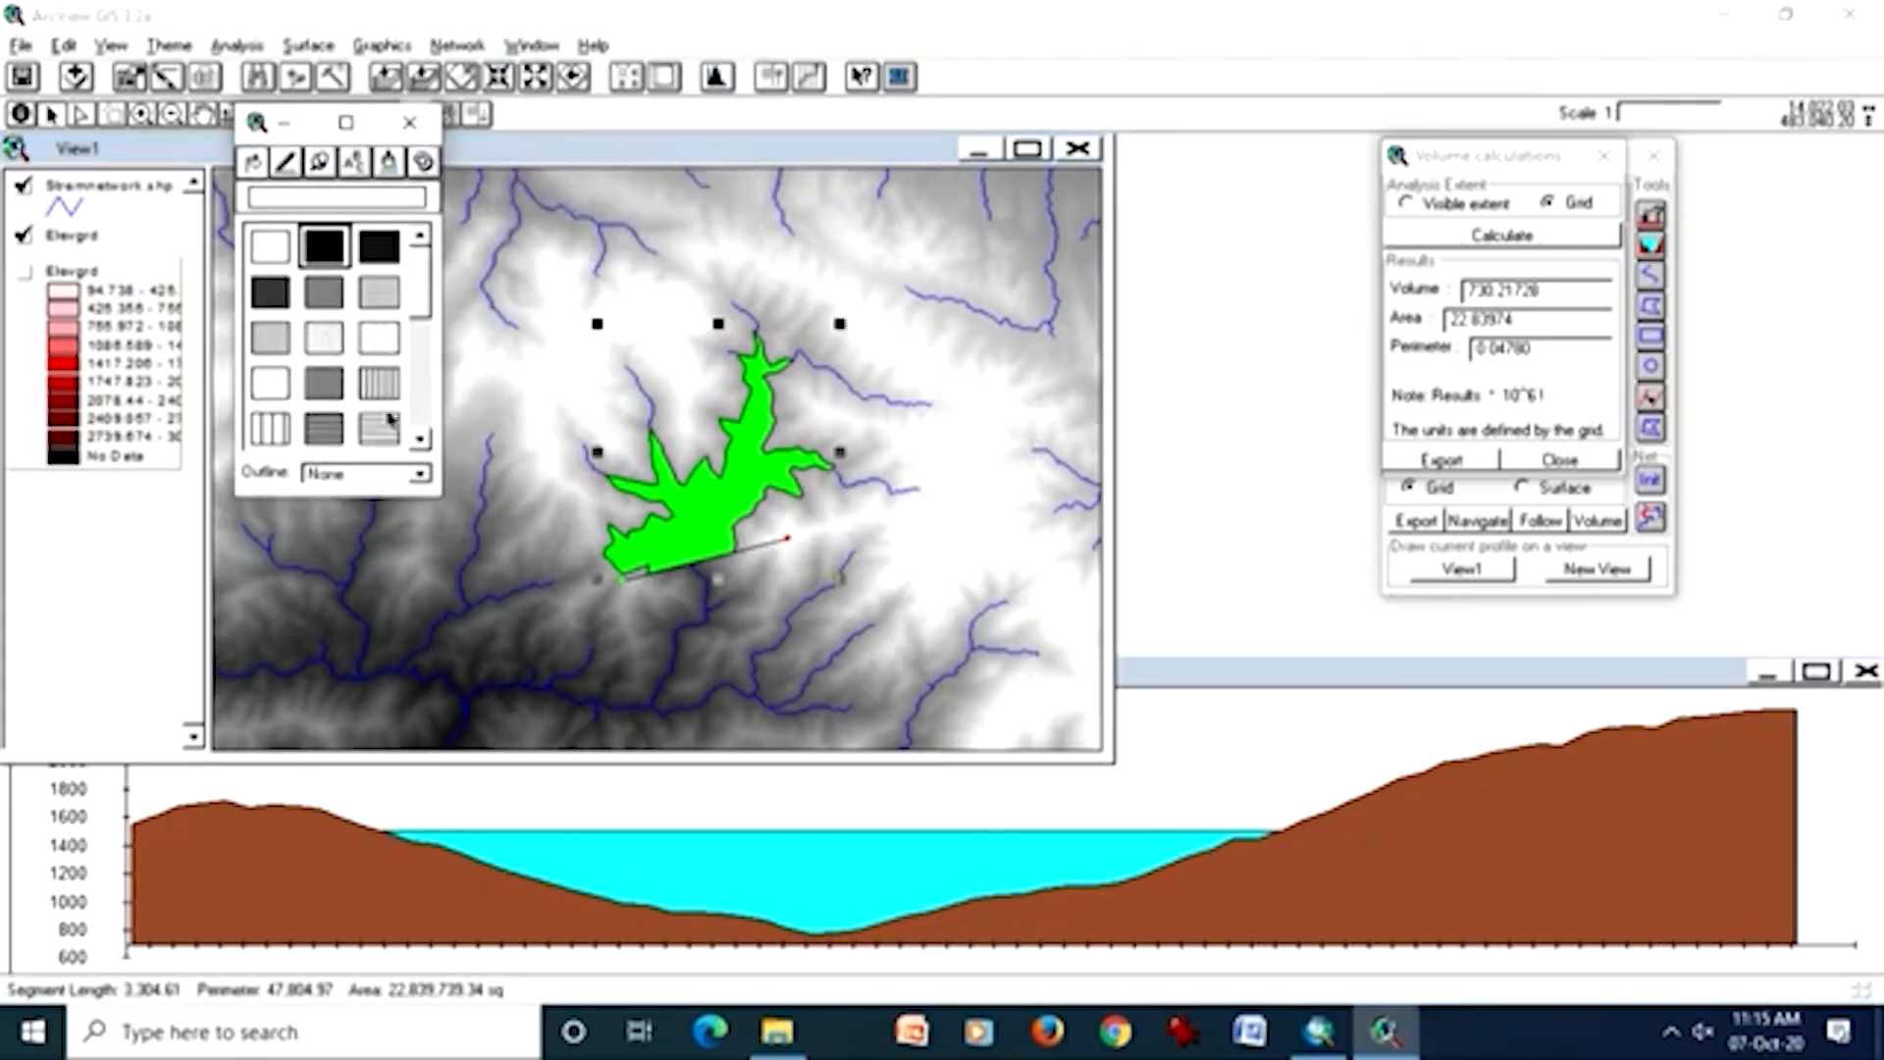
pyautogui.click(389, 161)
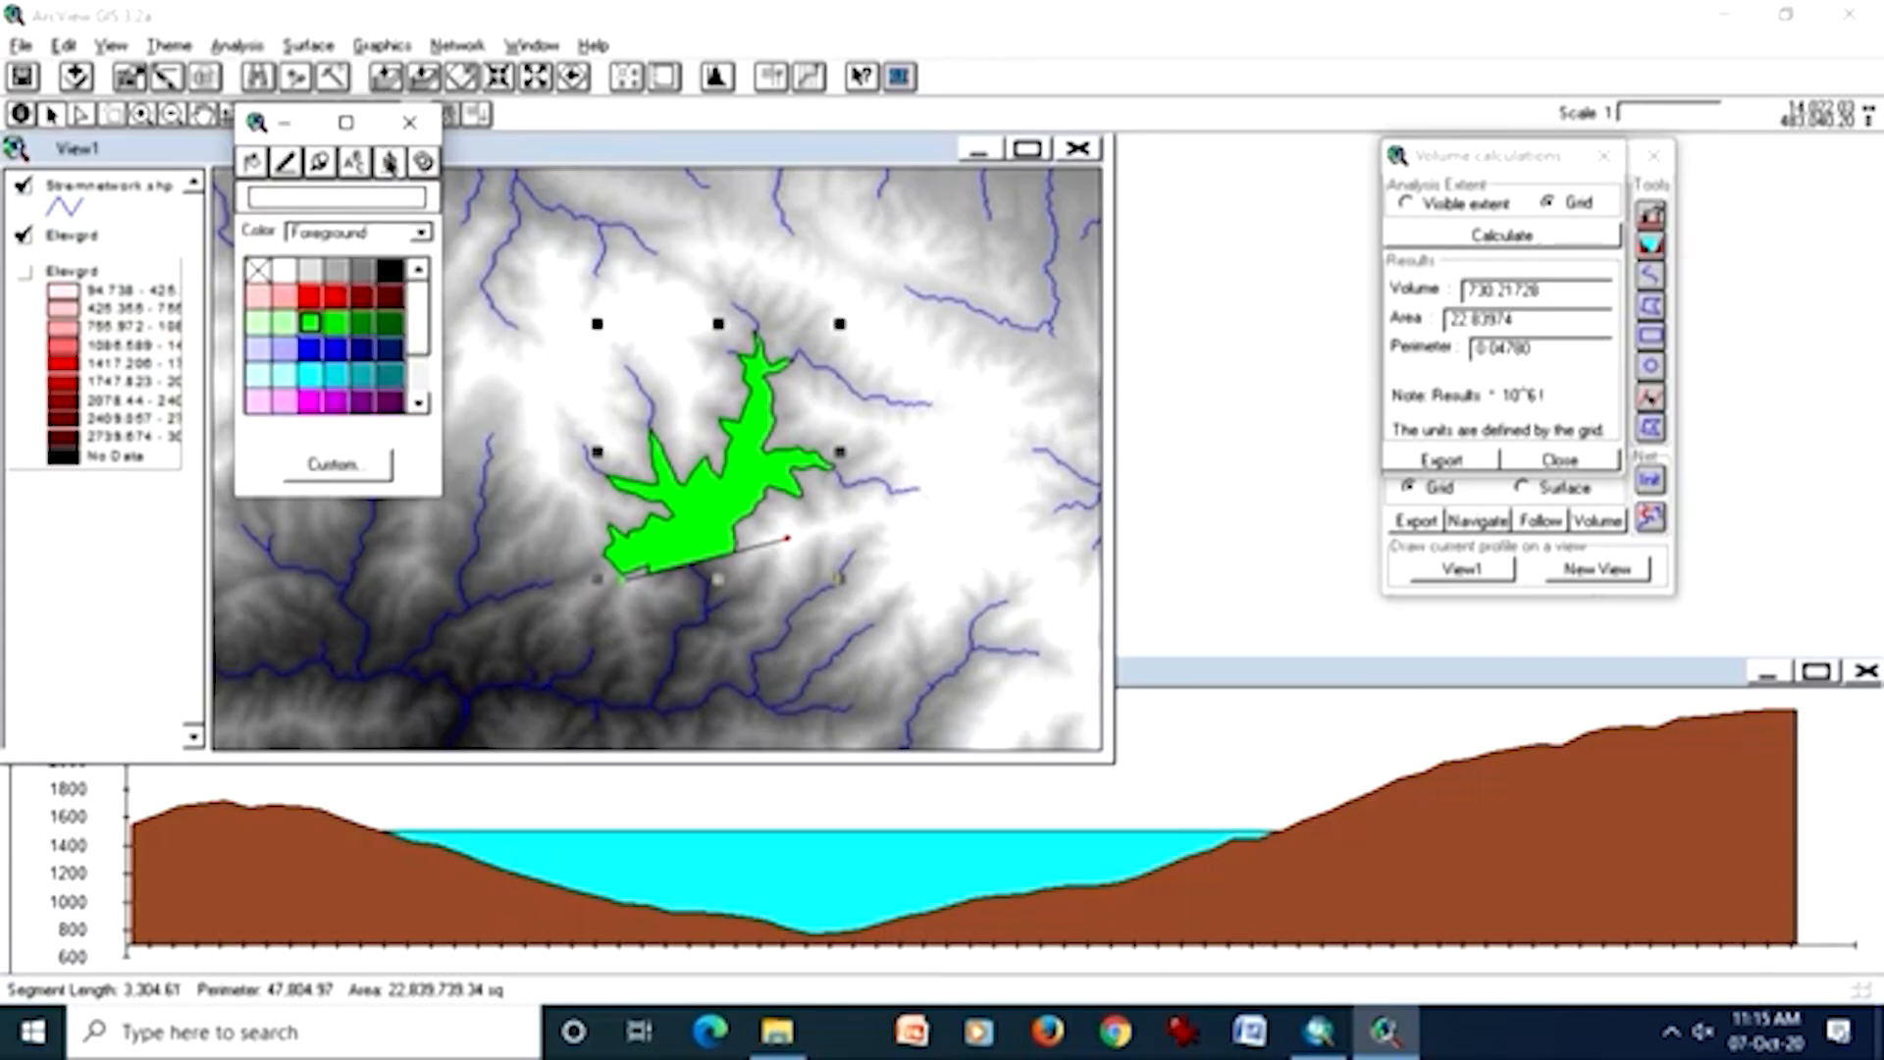
pyautogui.click(312, 375)
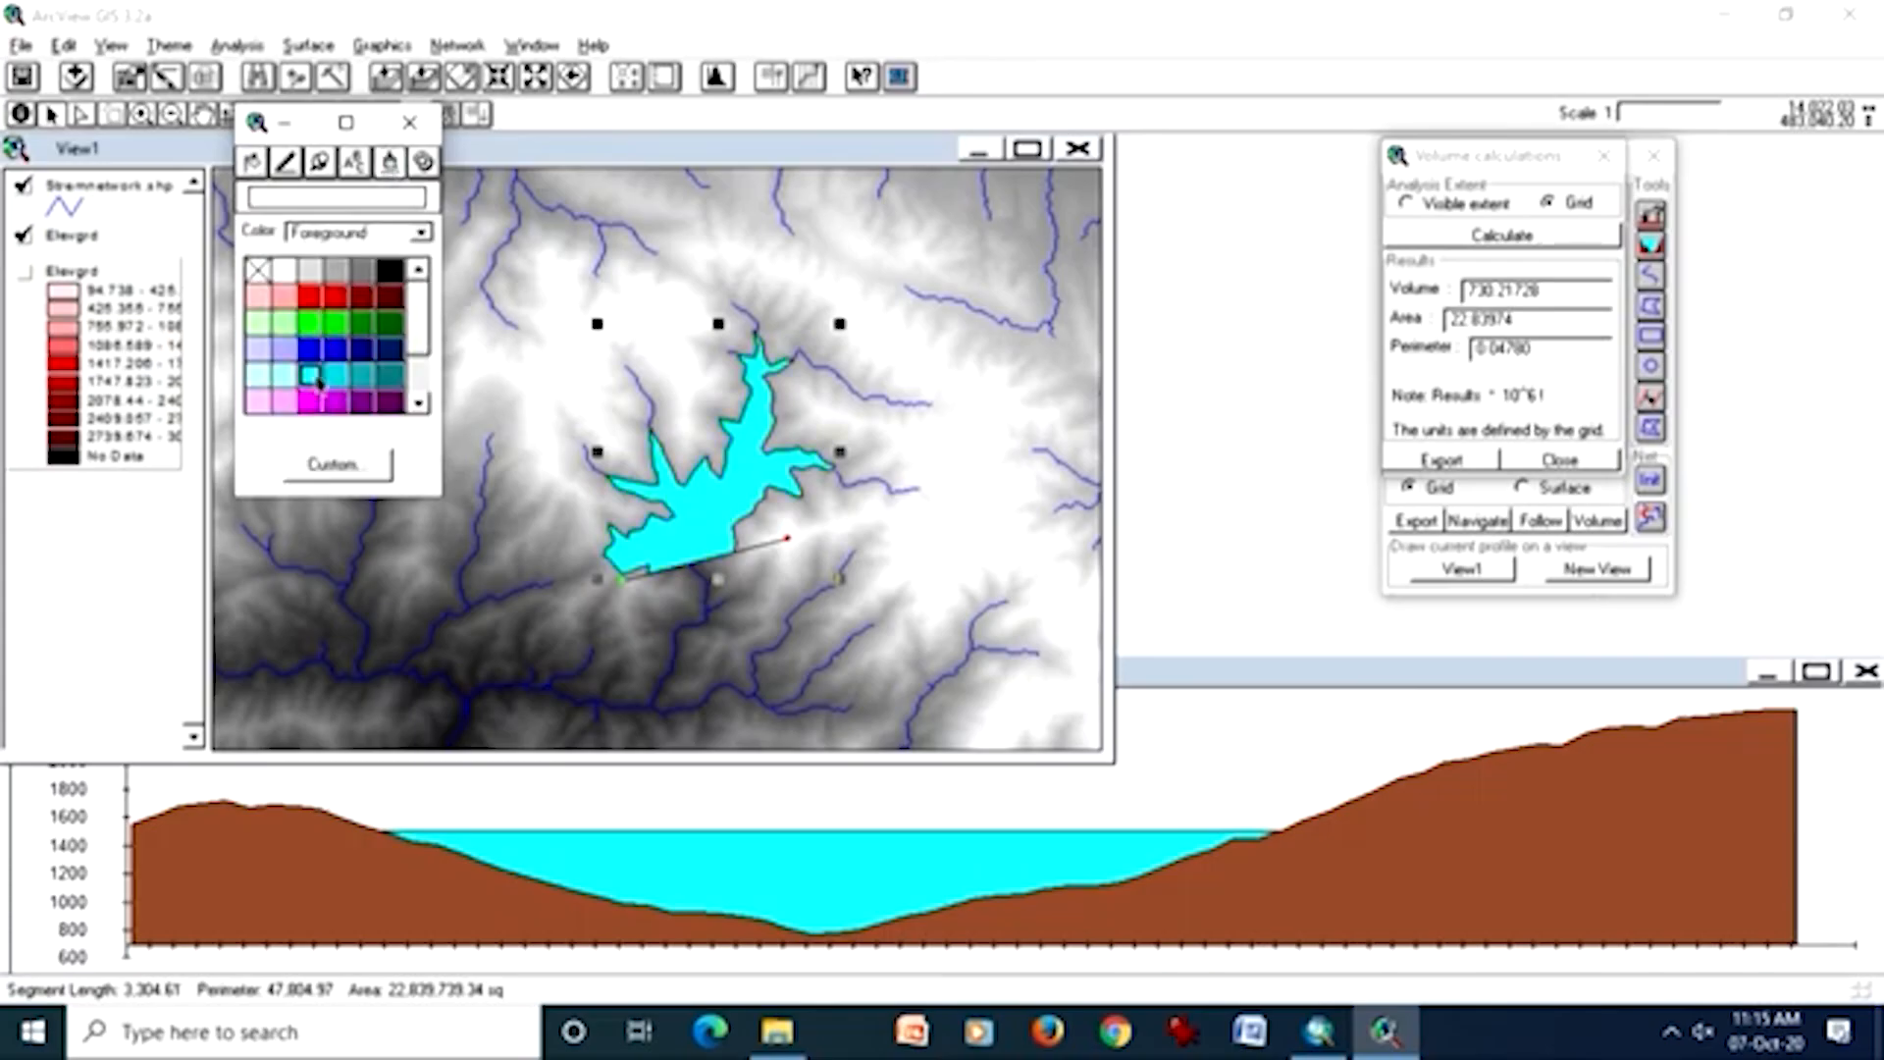
pyautogui.click(409, 122)
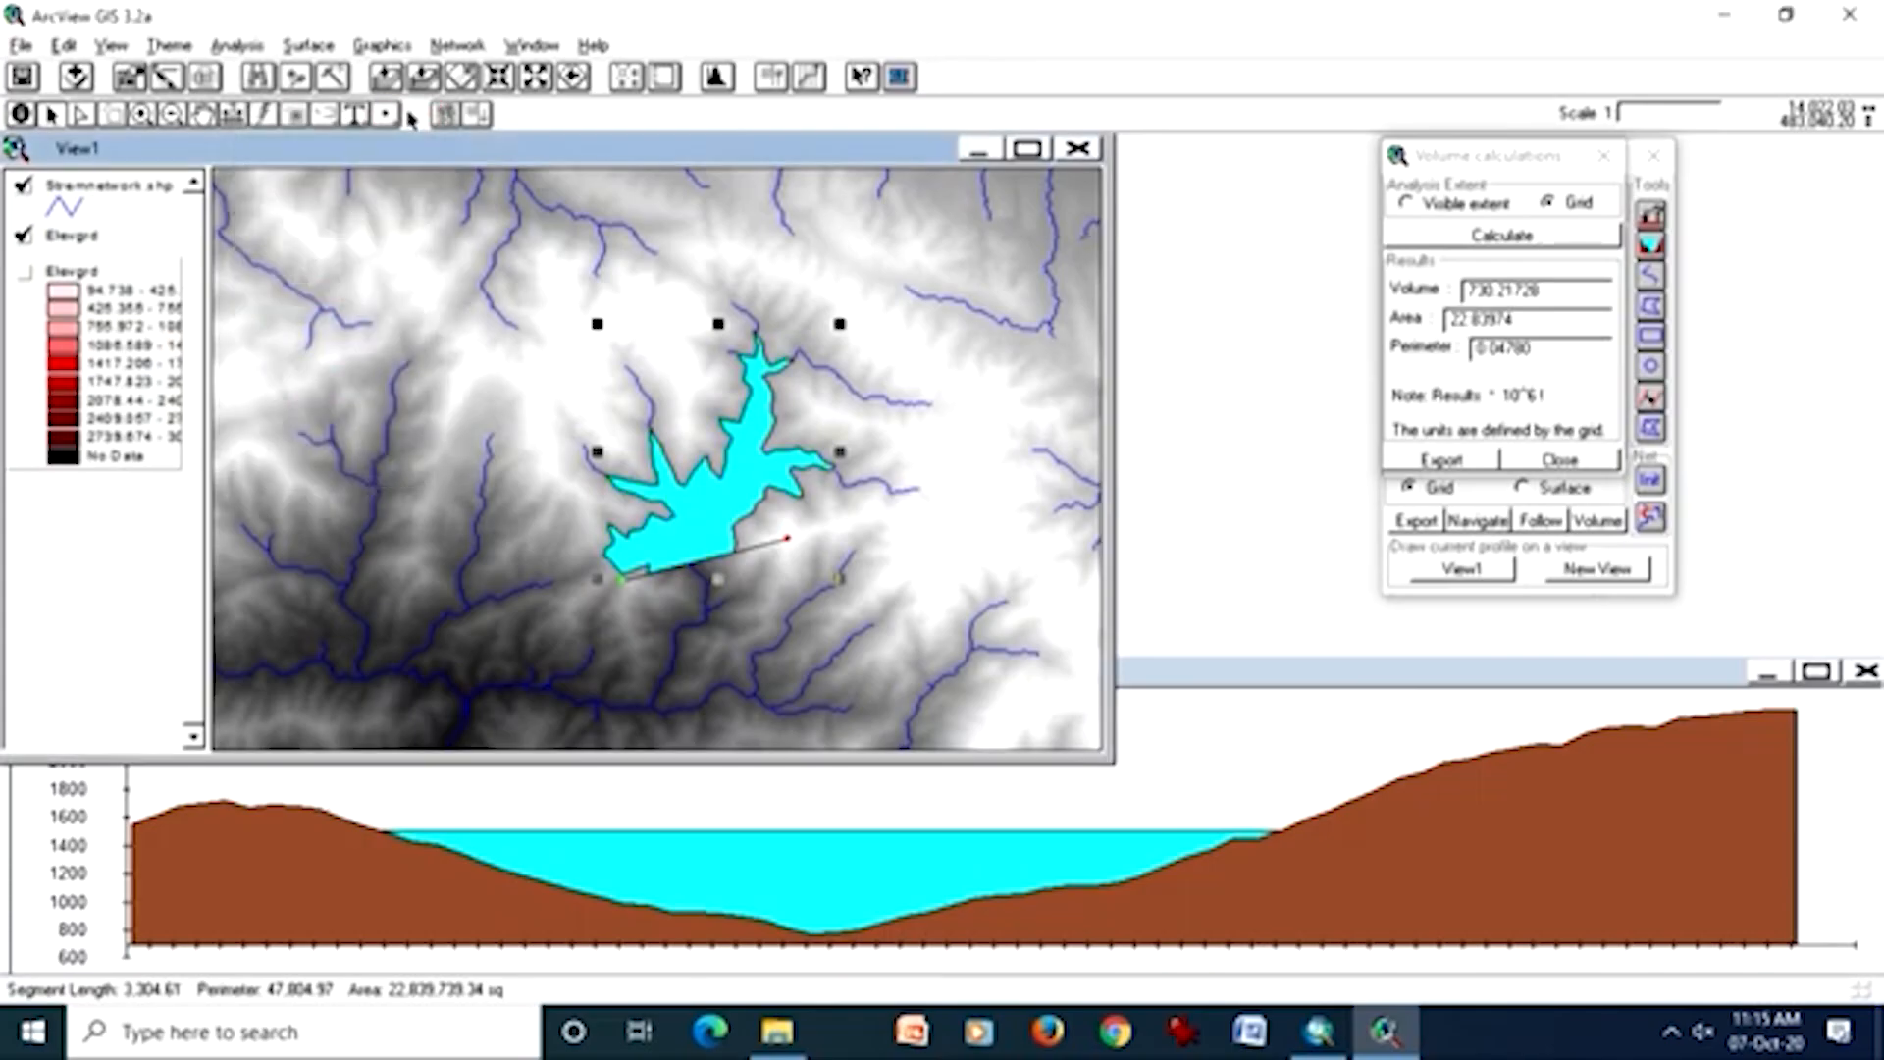
pyautogui.click(381, 45)
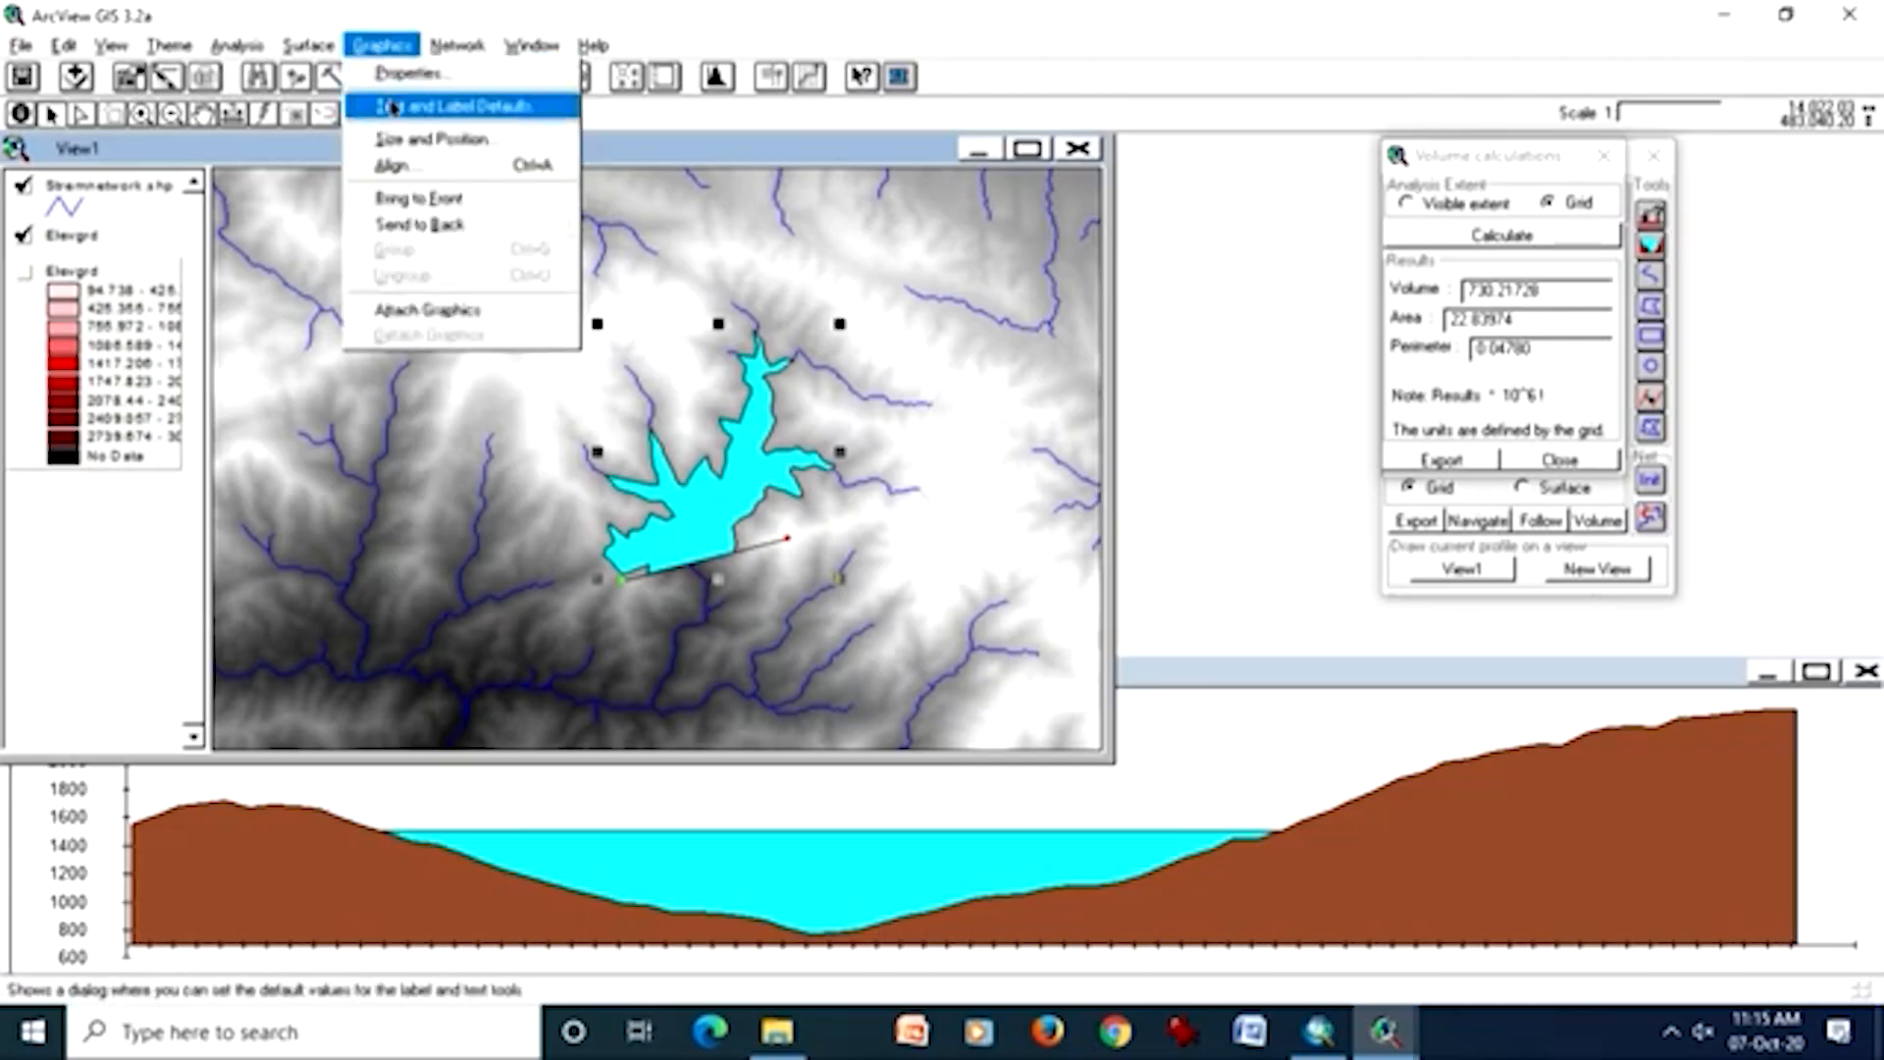
pyautogui.click(417, 224)
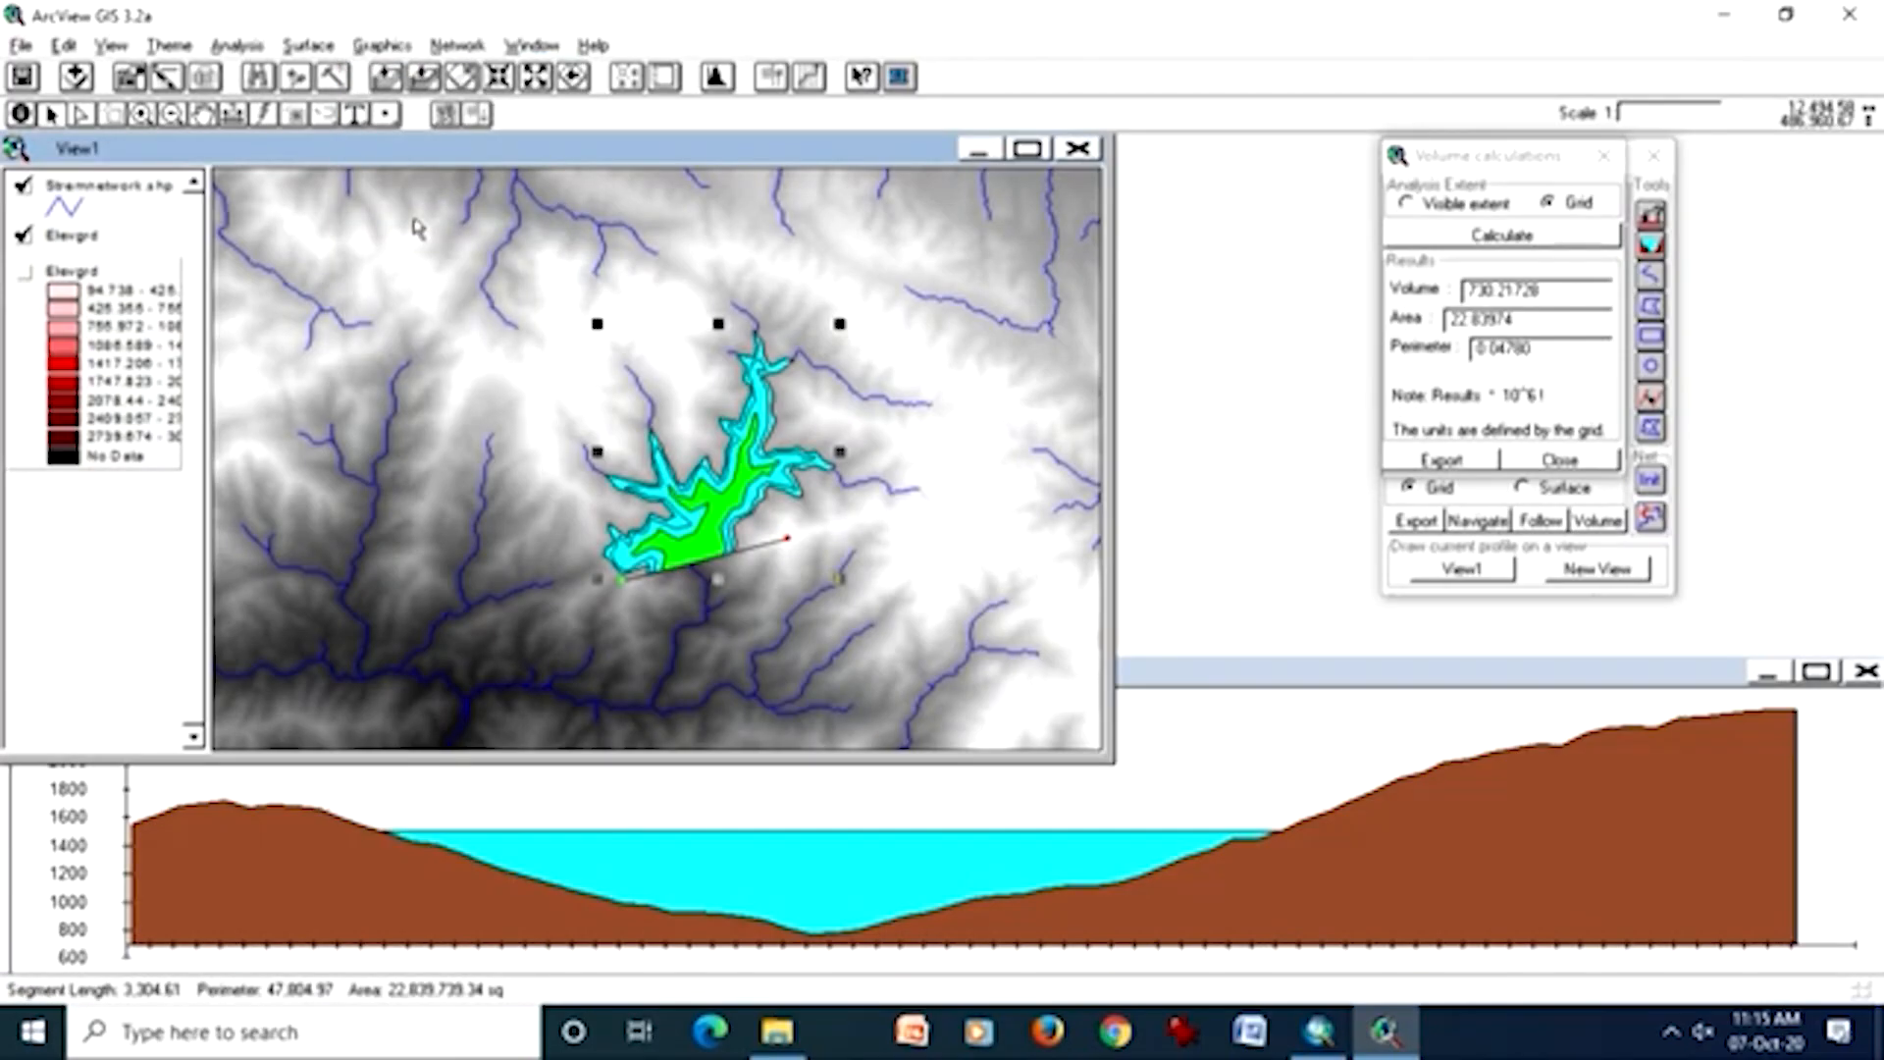
# - Change the foreground color of the 1500-level reservoir polygon to yellow
pyautogui.click(530, 46)
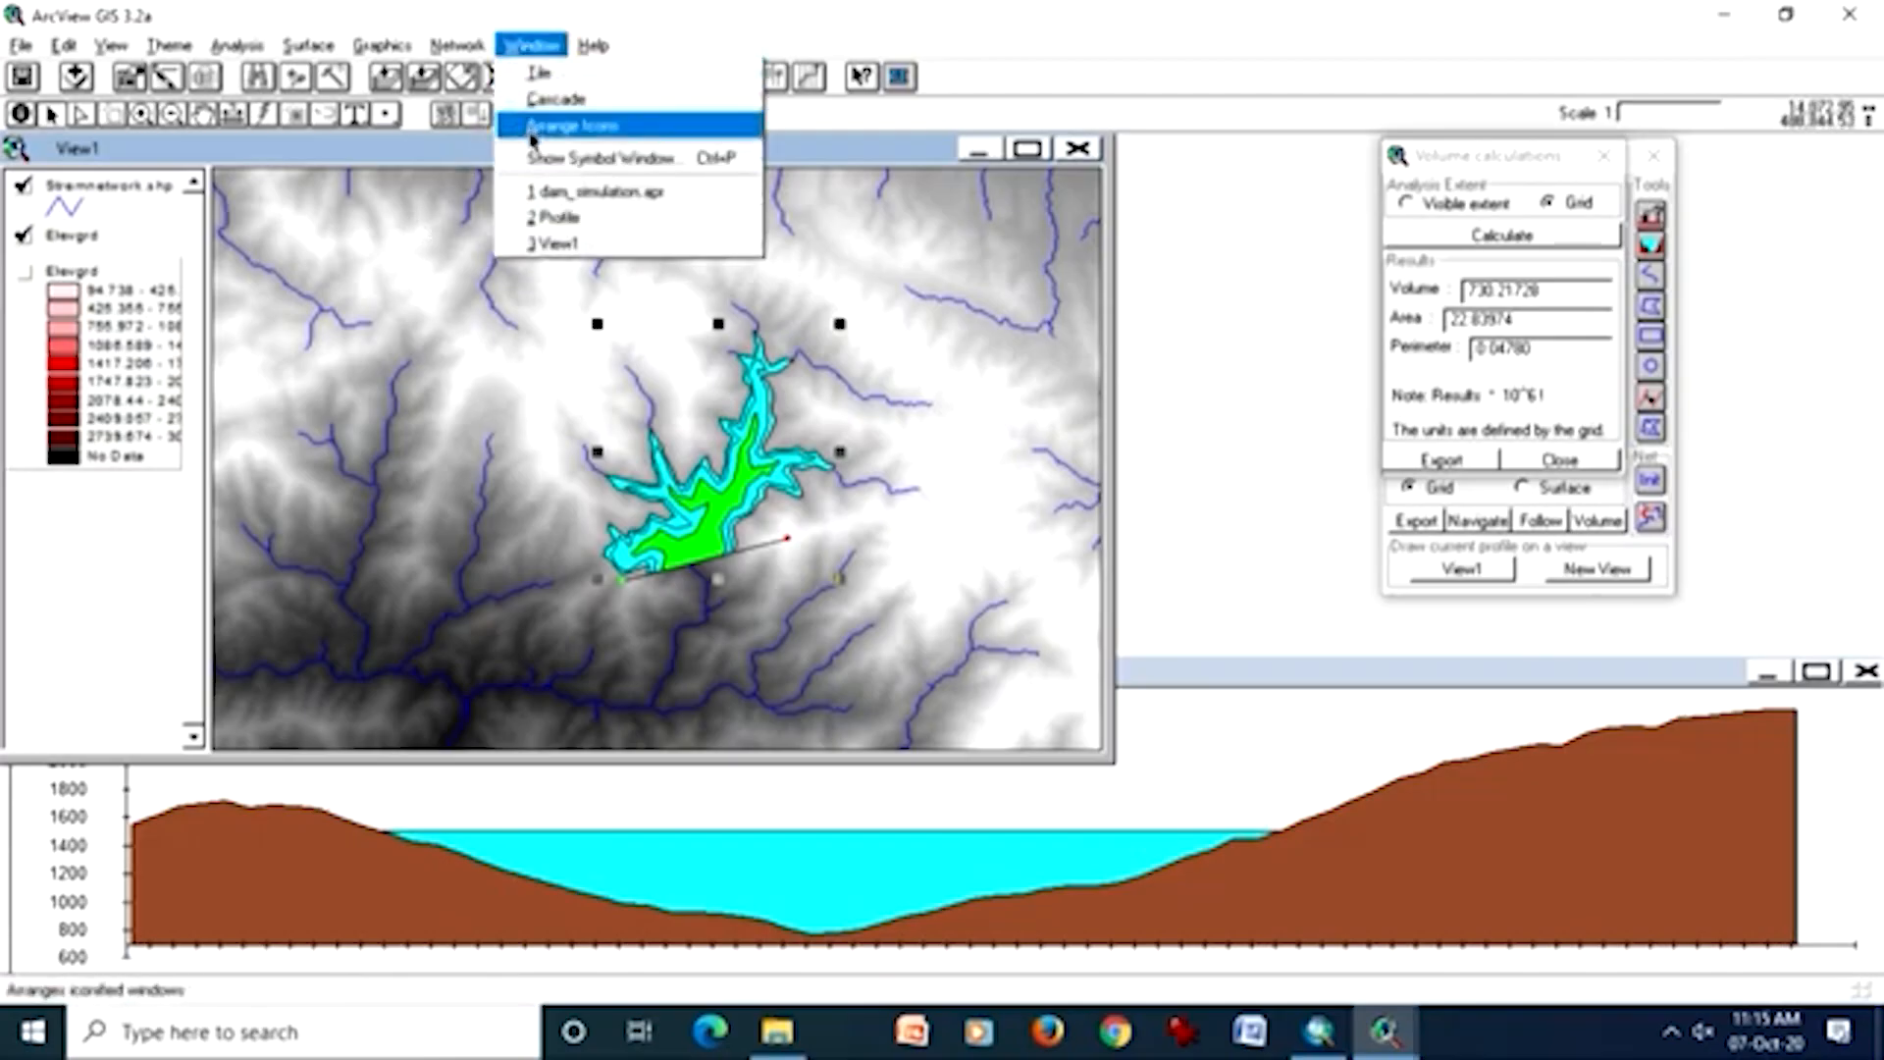
pyautogui.click(589, 158)
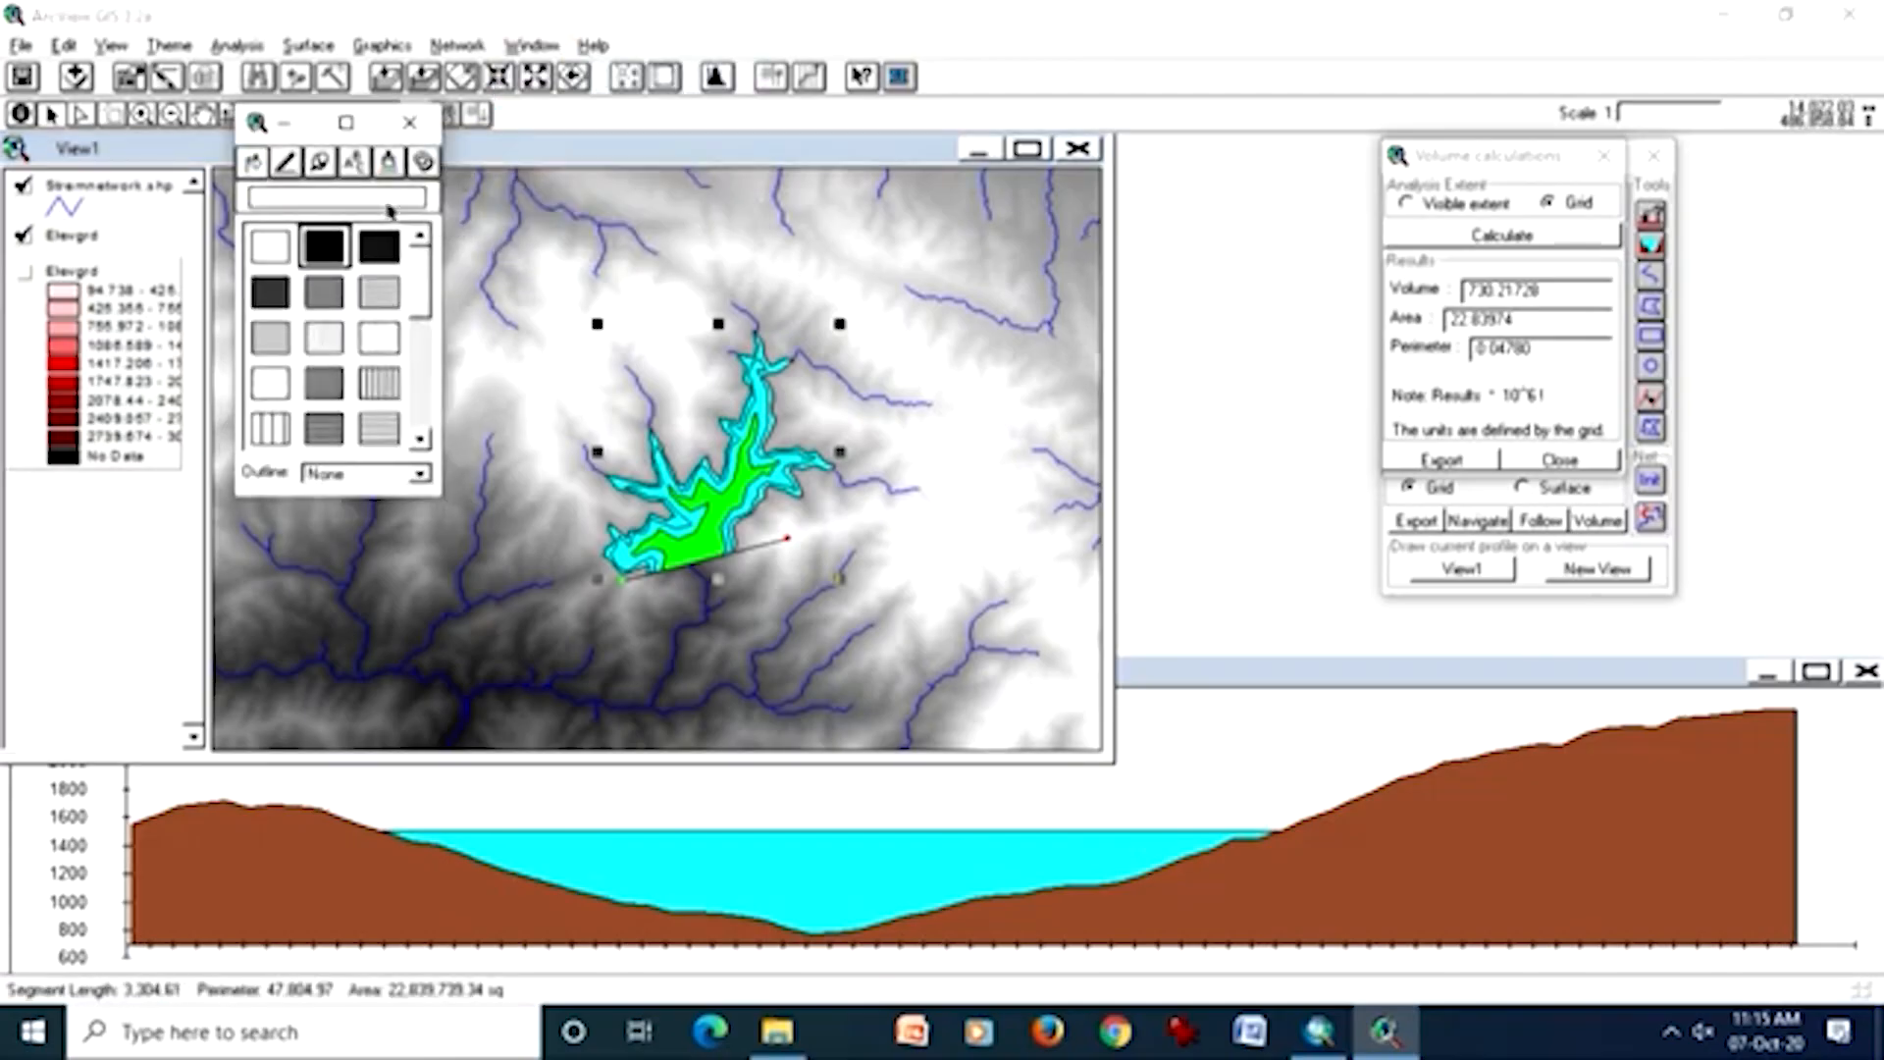
pyautogui.click(389, 161)
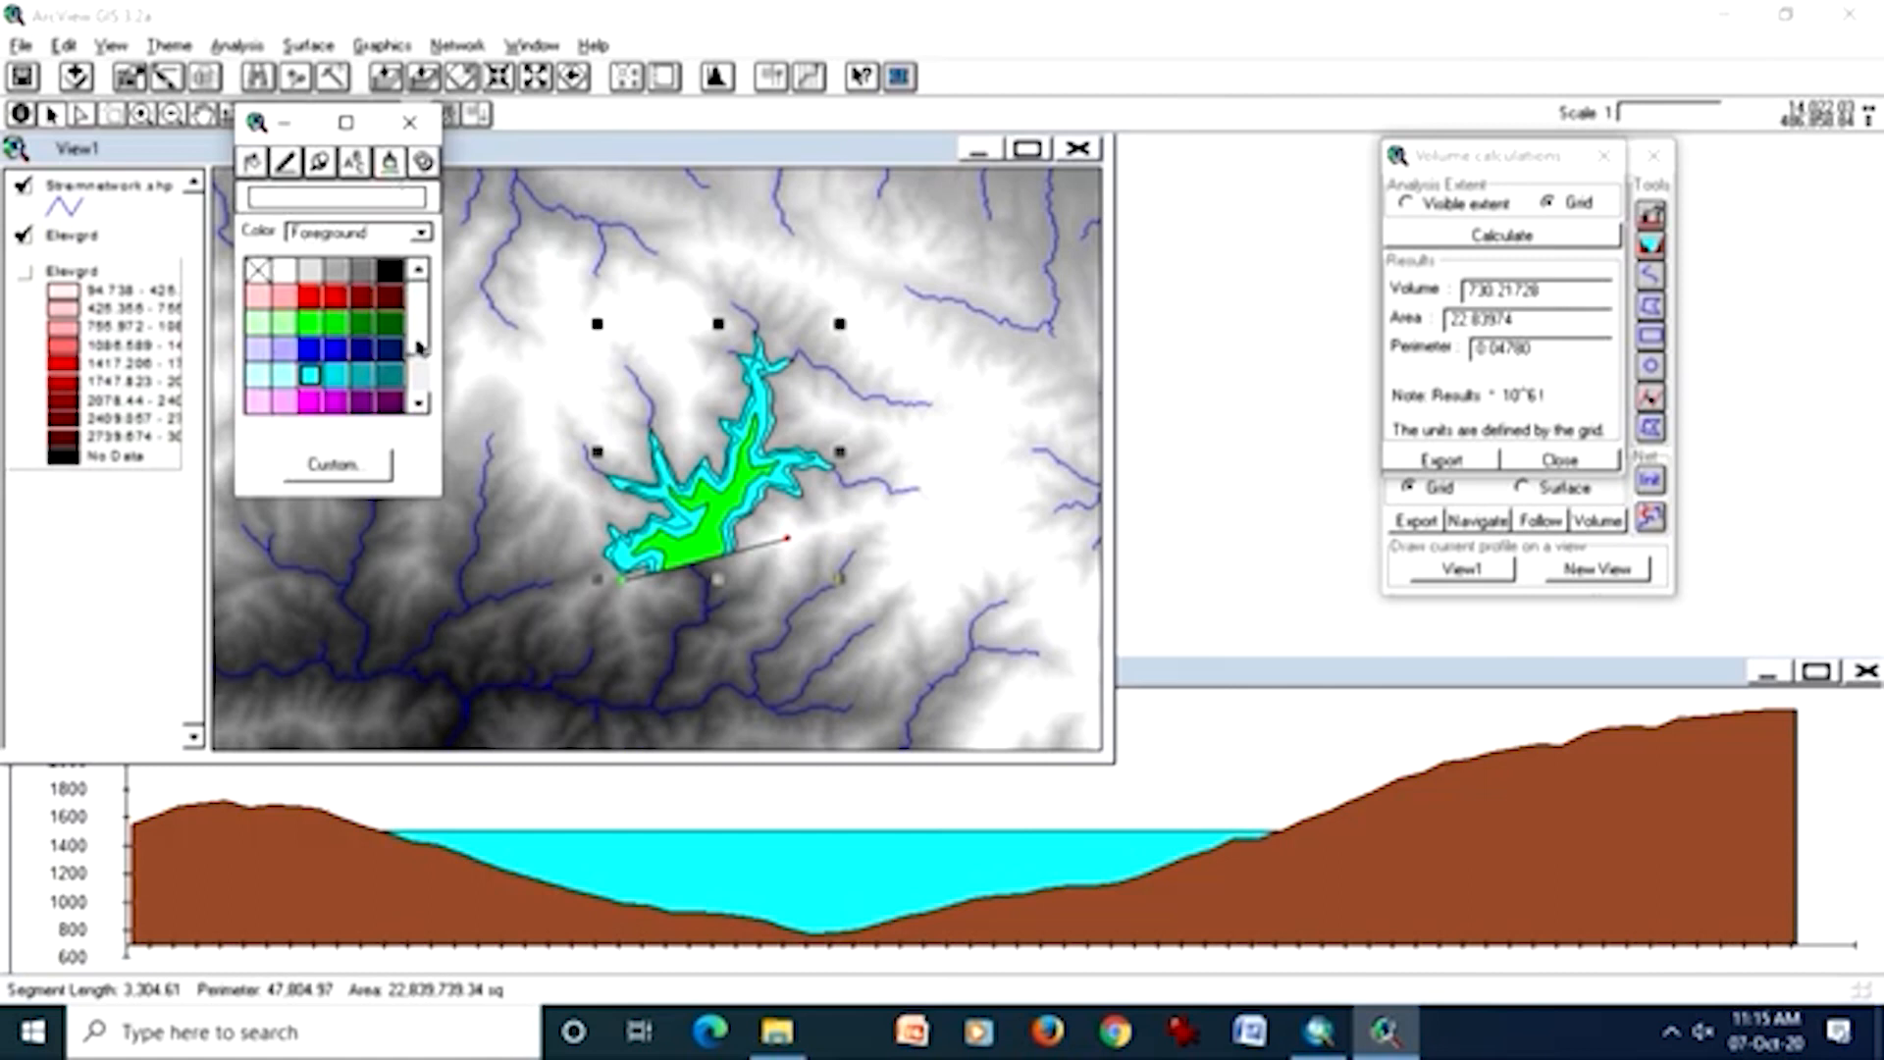
pyautogui.click(422, 361)
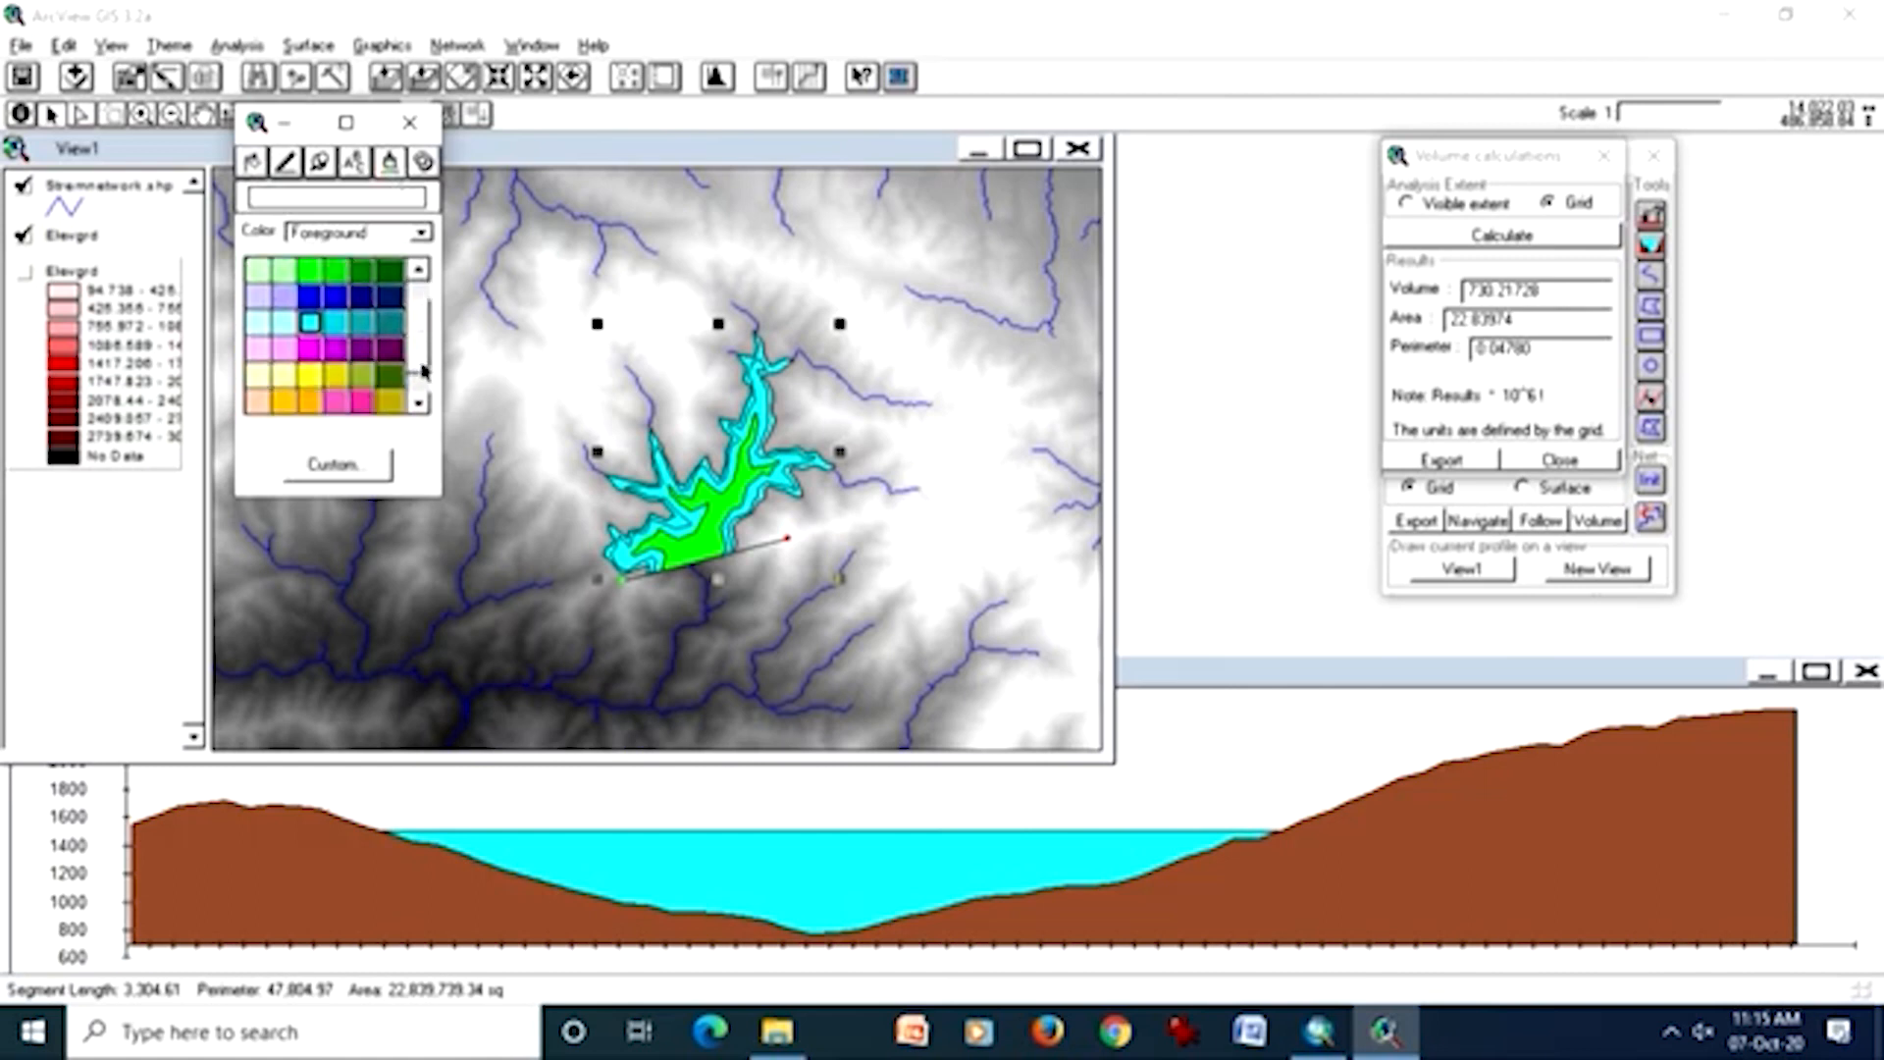
pyautogui.click(310, 376)
pyautogui.click(406, 132)
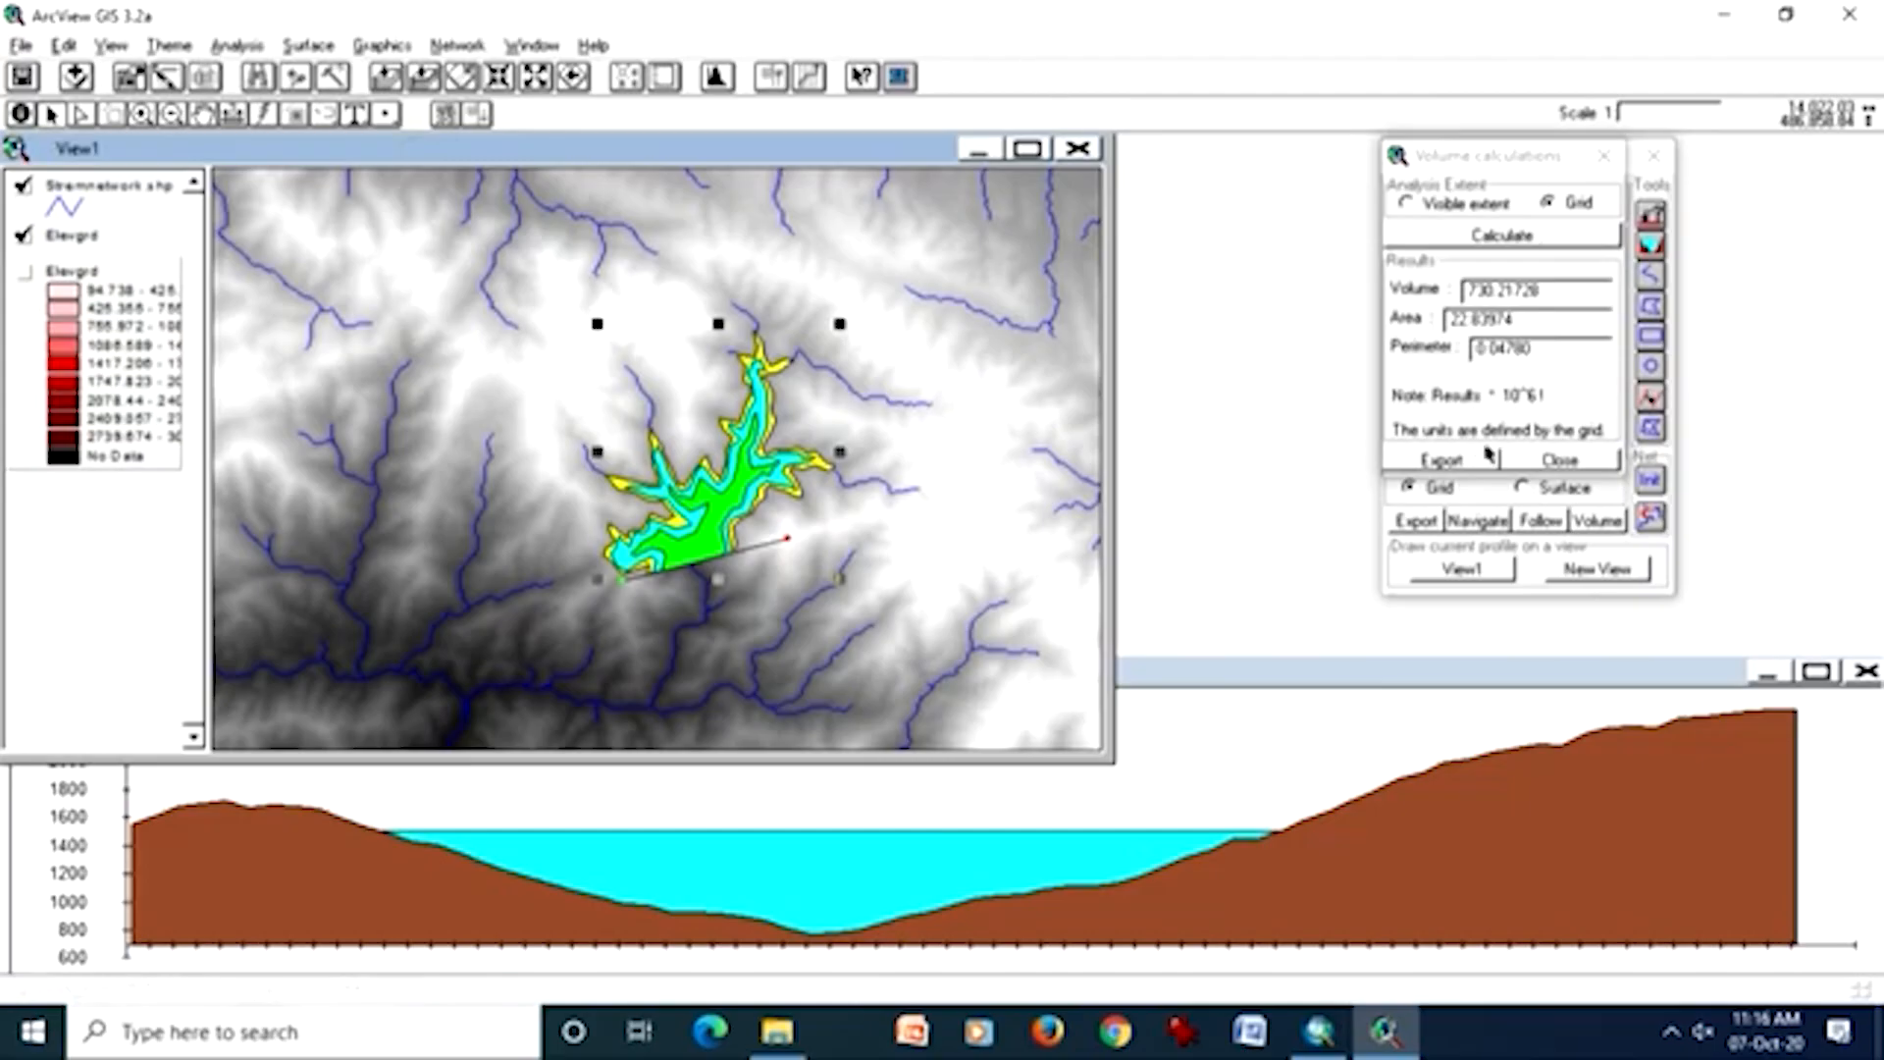
# - Show the profile's characteristics to examine them alongside the 1500-level volume results, and close both dialogs
pyautogui.moveTo(1508, 160); pyautogui.dragTo(1211, 231)
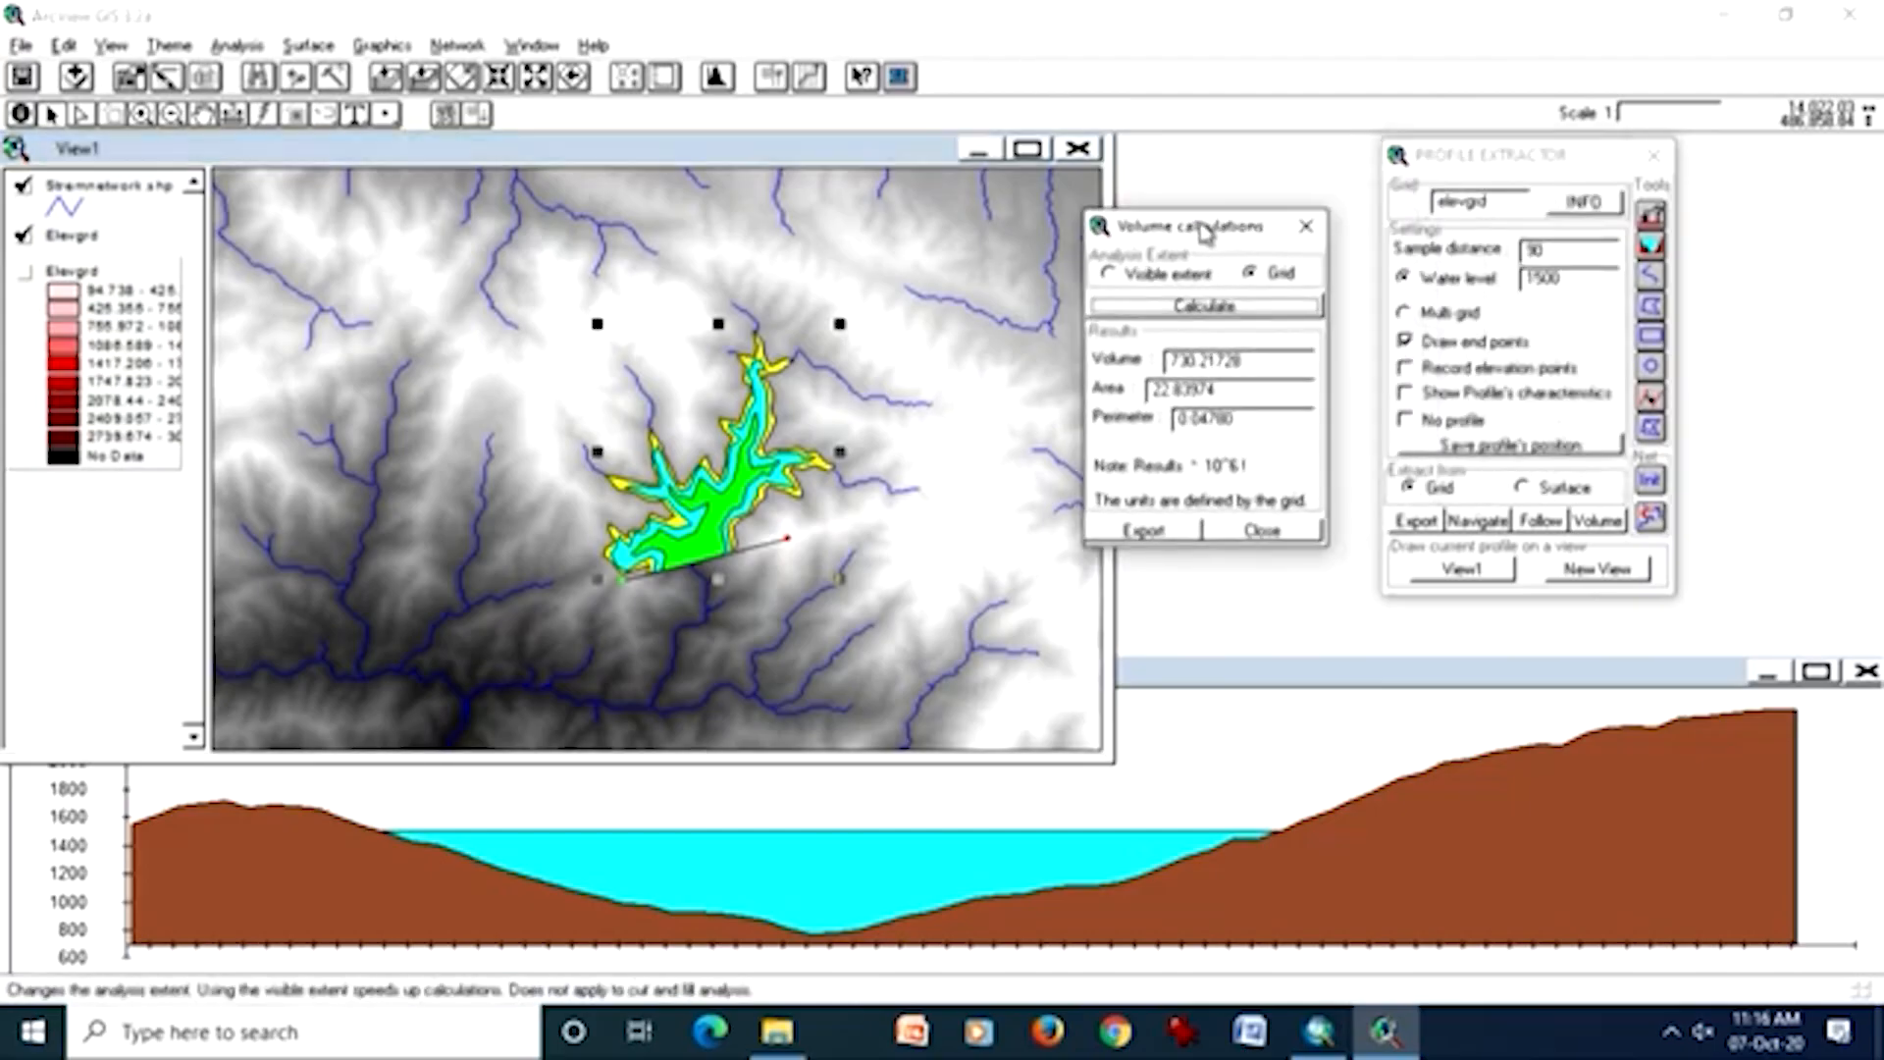
pyautogui.click(1454, 394)
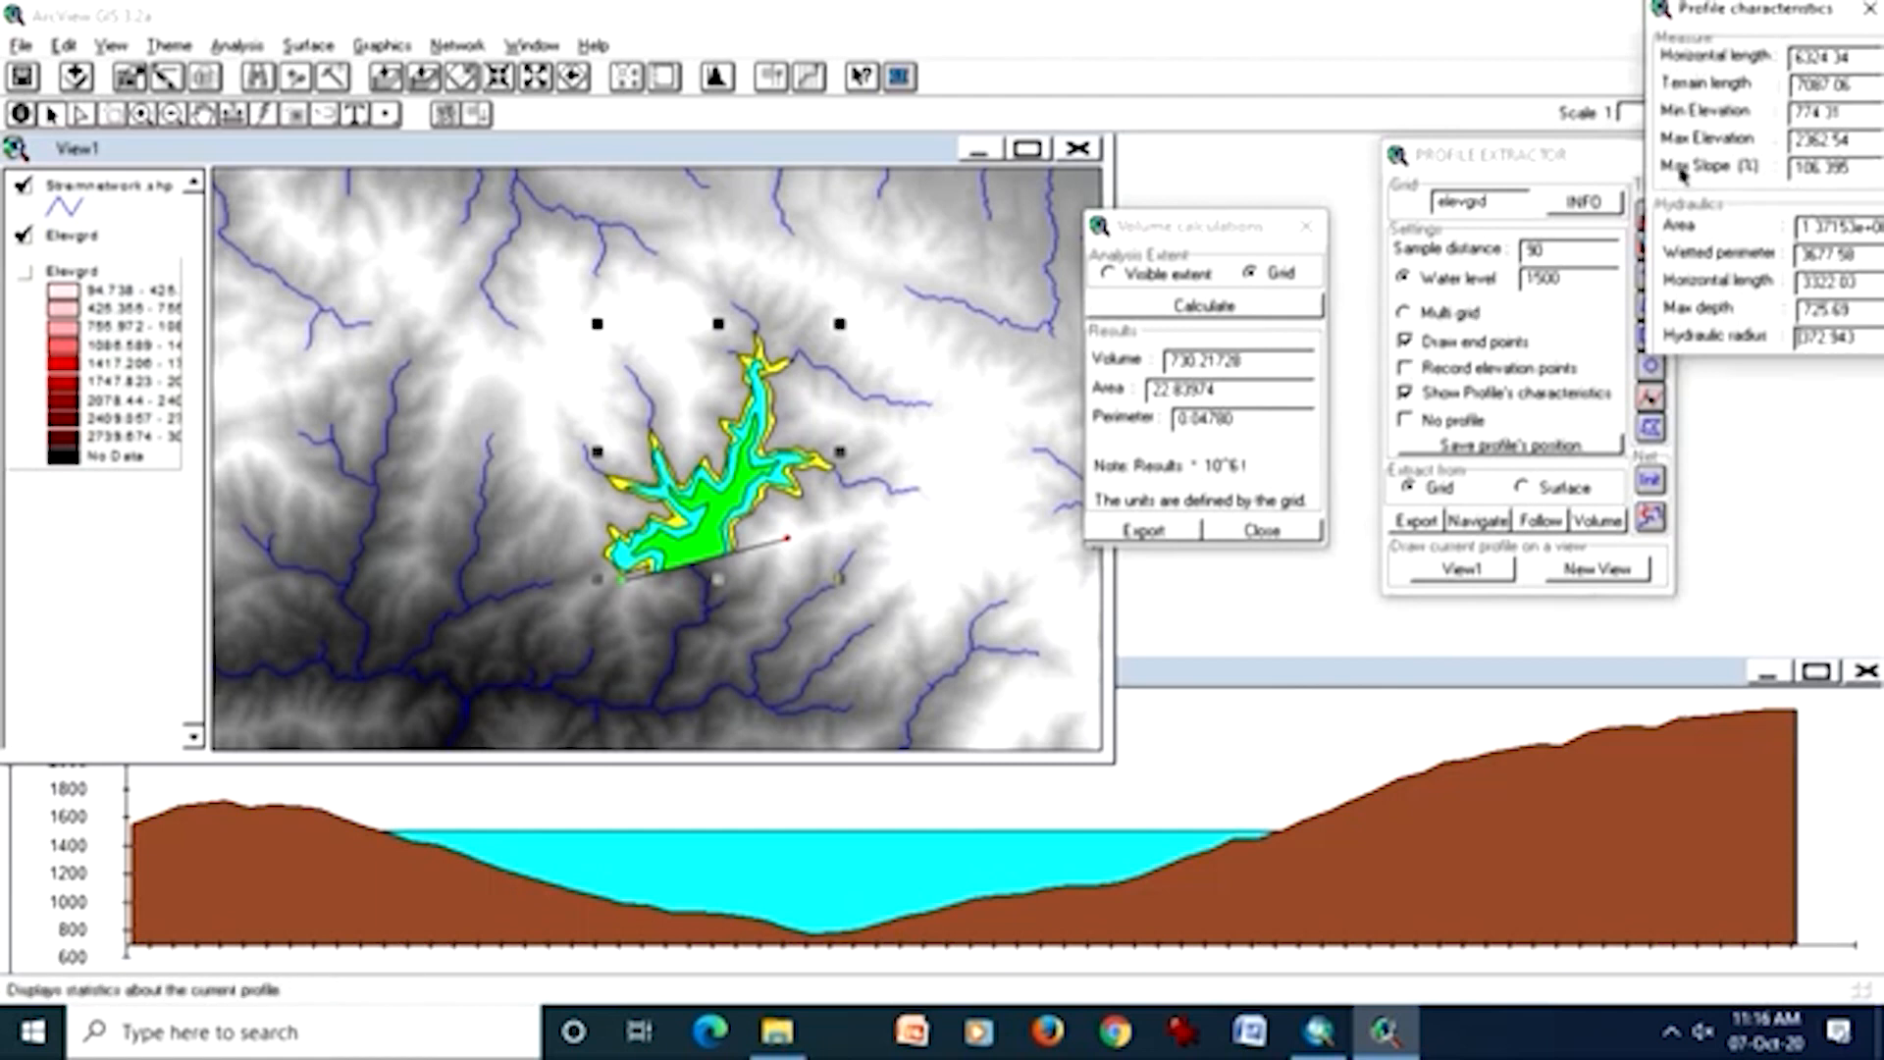
pyautogui.moveTo(1736, 15); pyautogui.dragTo(139, 485)
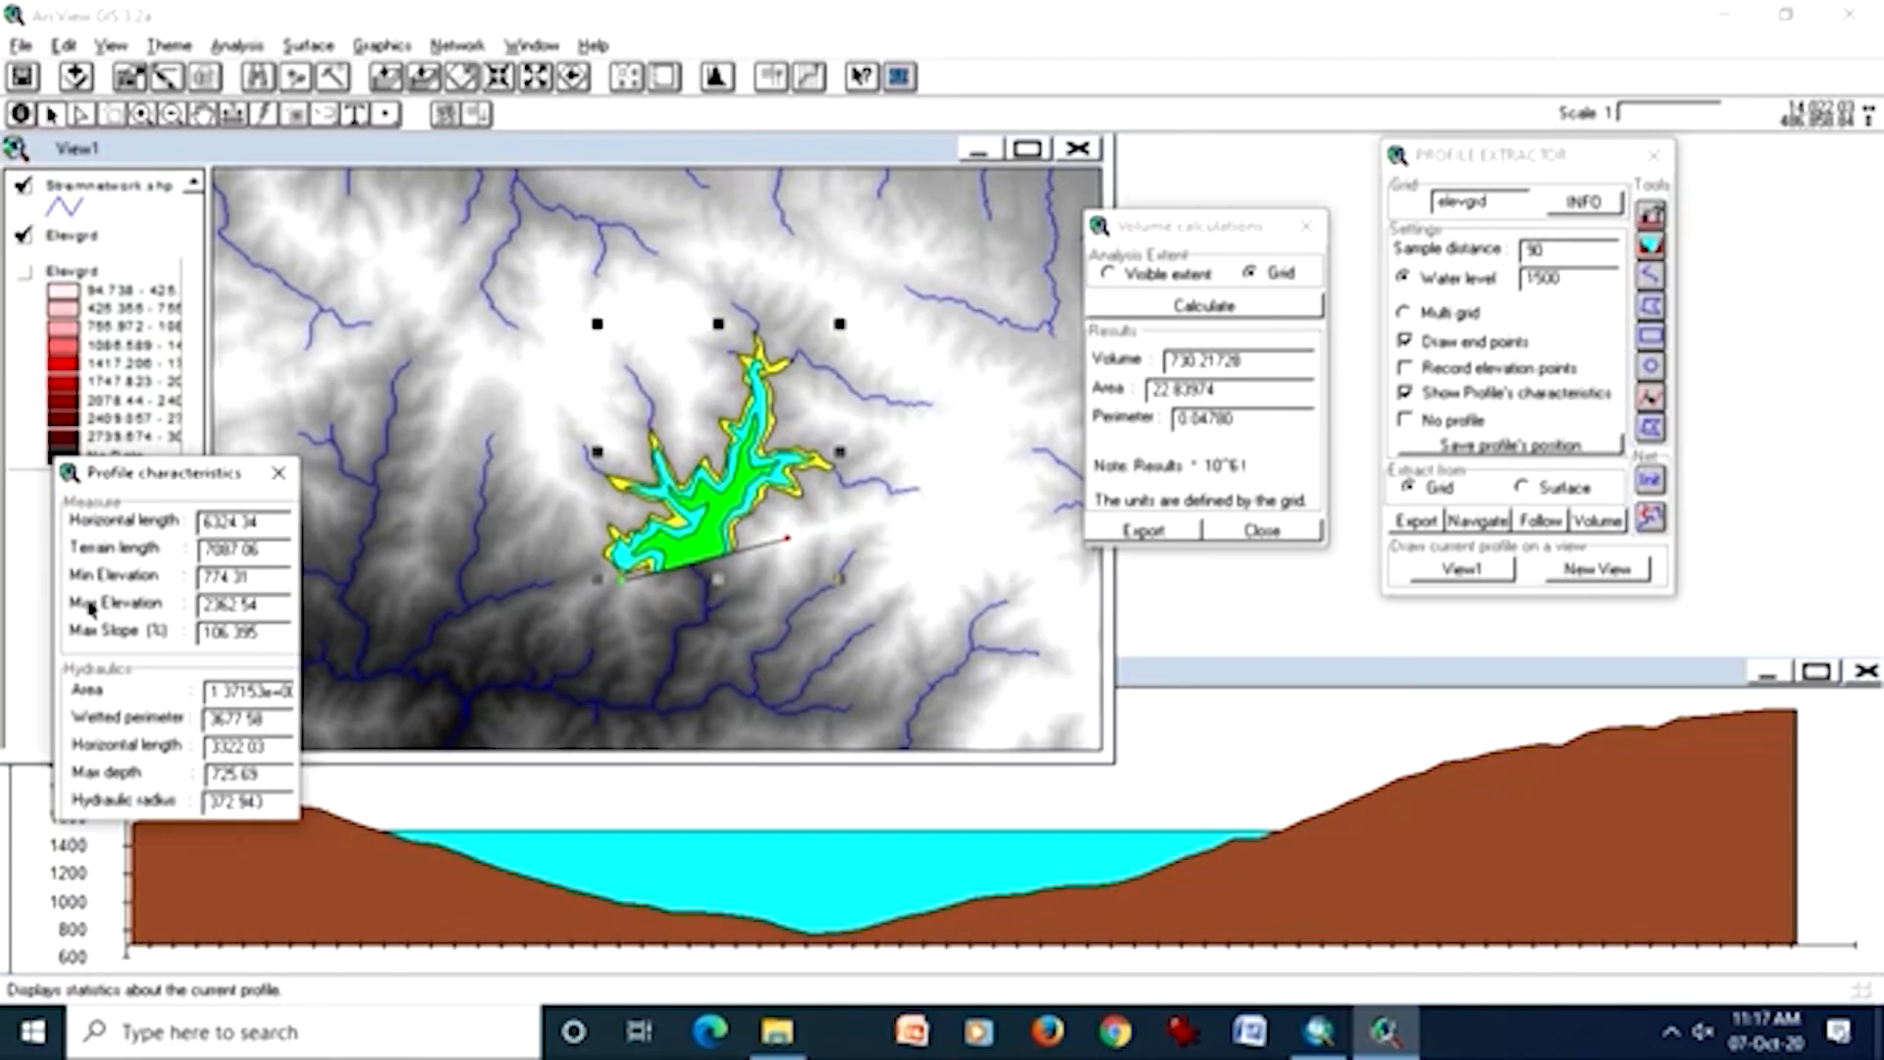
pyautogui.click(279, 474)
pyautogui.click(1306, 227)
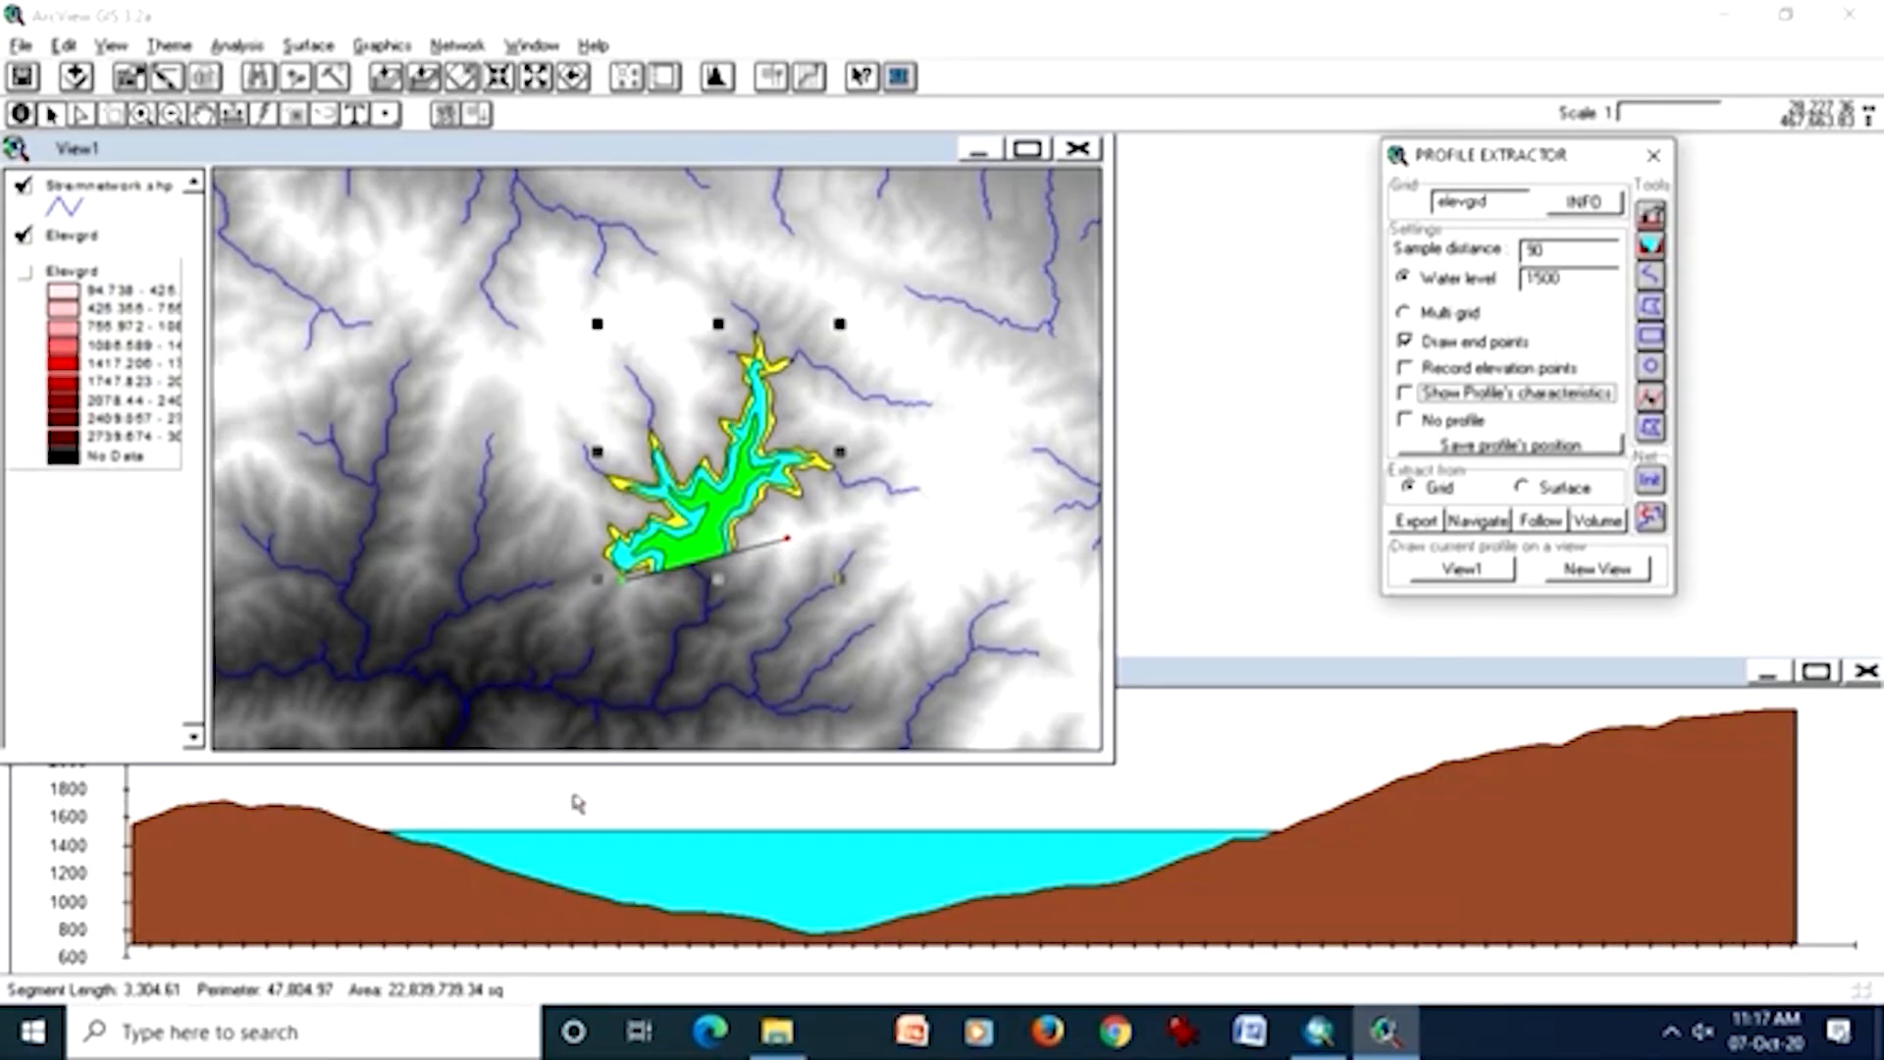
# - Set the profile's water level to 1800
pyautogui.click(1582, 277)
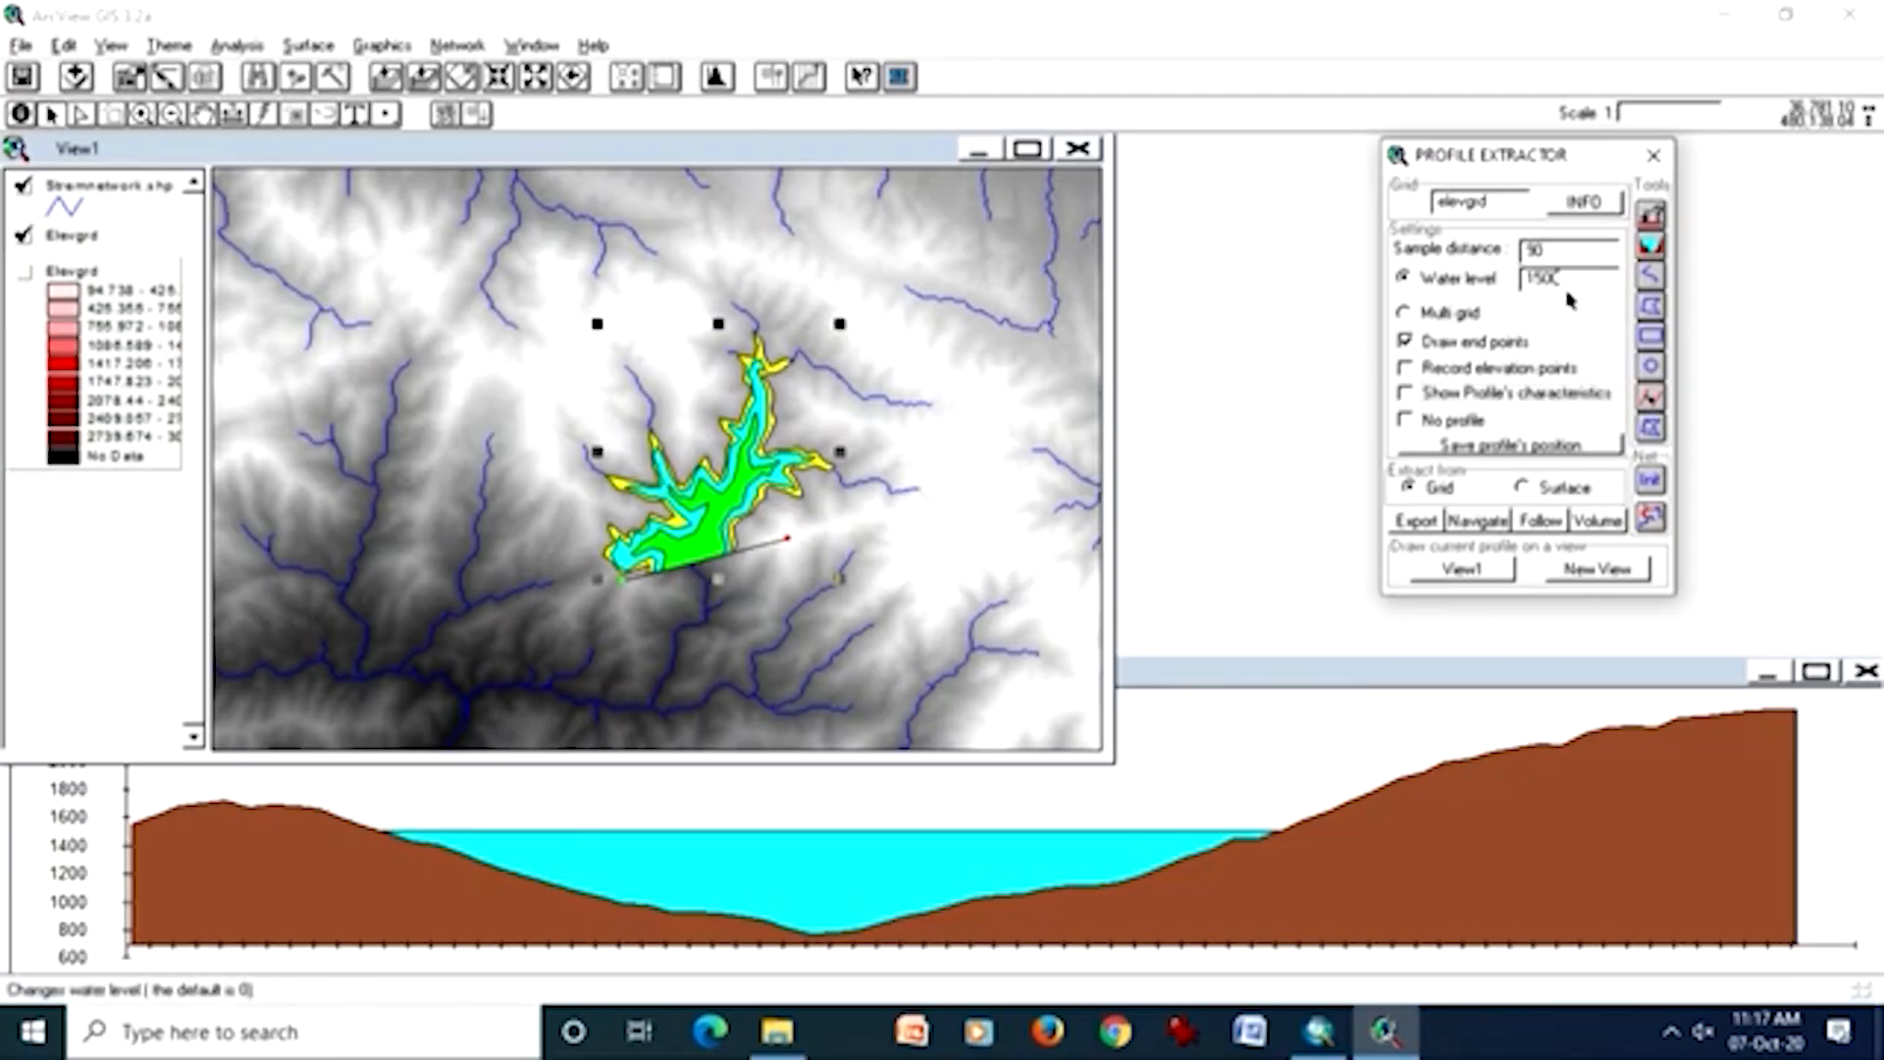
pyautogui.moveTo(1569, 280); pyautogui.dragTo(1508, 288)
pyautogui.write('1800')
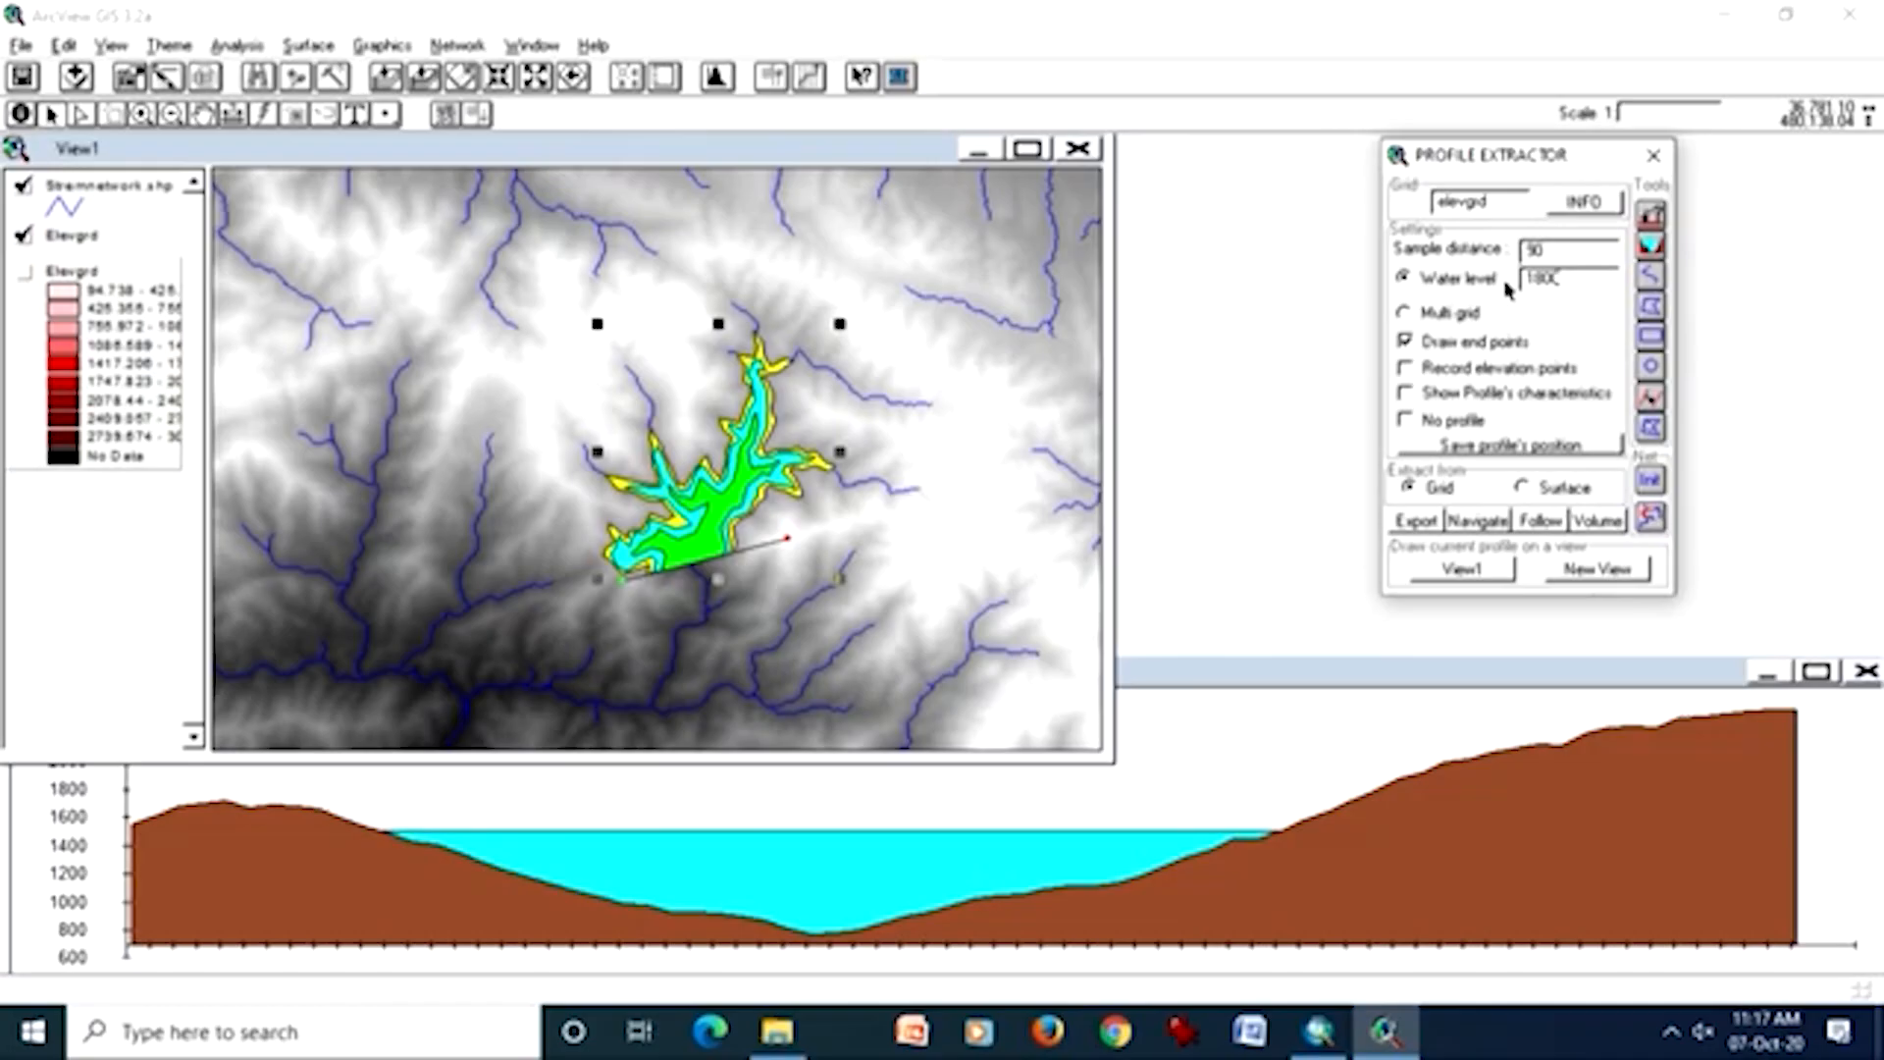
pyautogui.press('Return')
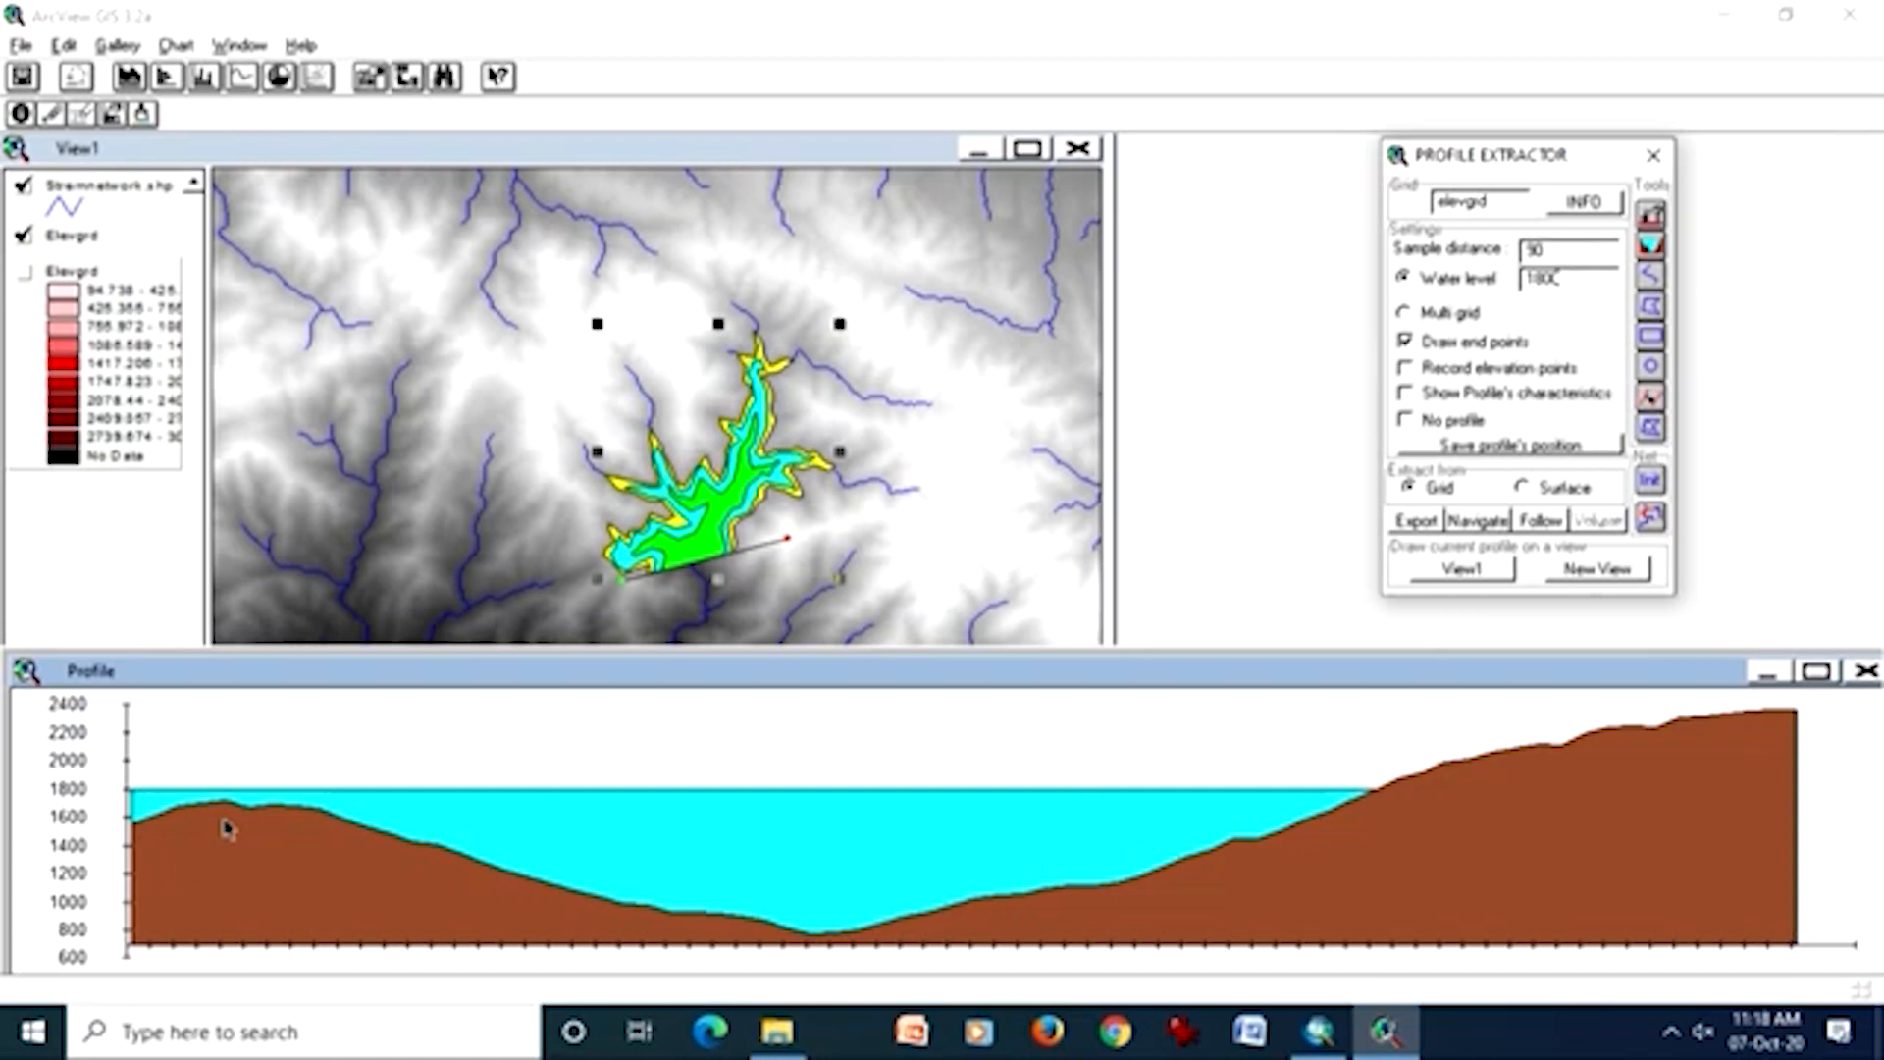
# - Set the profile's water level to 1700
pyautogui.press('BackSpace')
pyautogui.press('BackSpace')
pyautogui.press('BackSpace')
pyautogui.write('700')
pyautogui.press('Return')
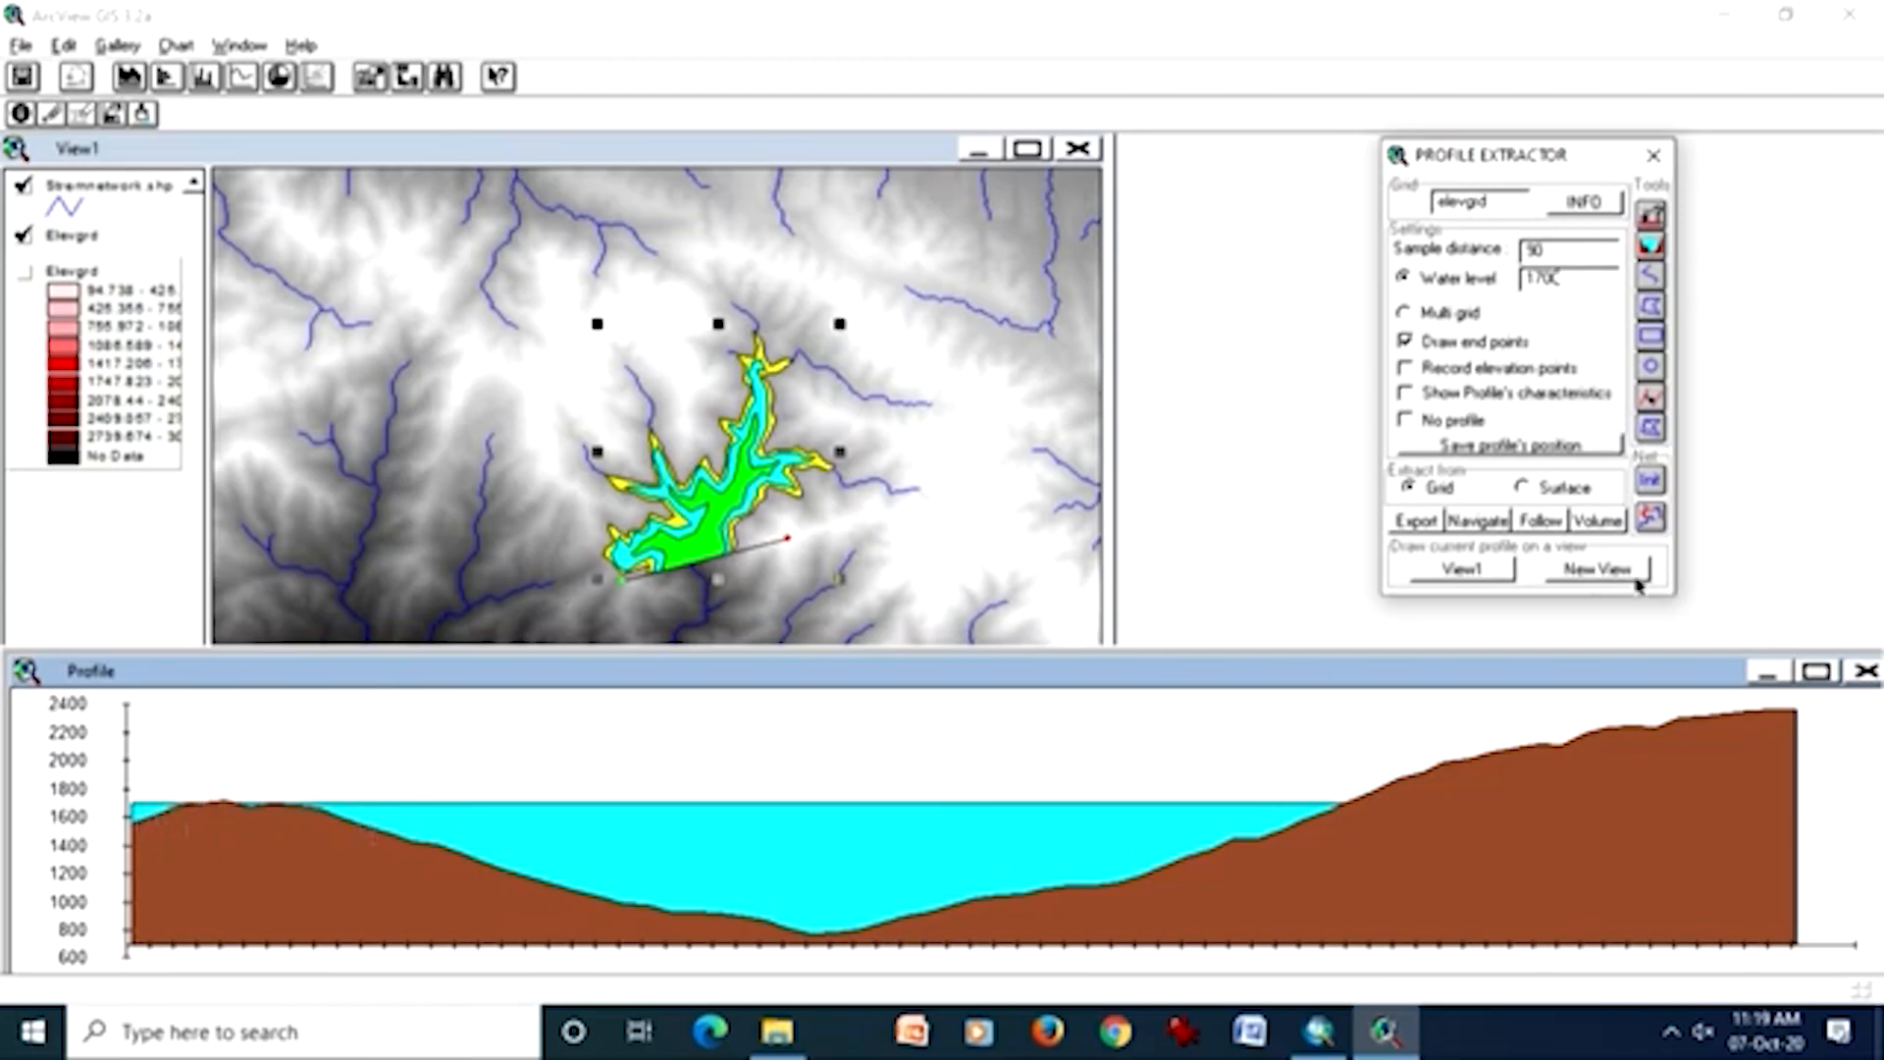
# - Try to calculate the reservoir volume above the cross section at water level 1700 with the Grid extent
pyautogui.click(1591, 522)
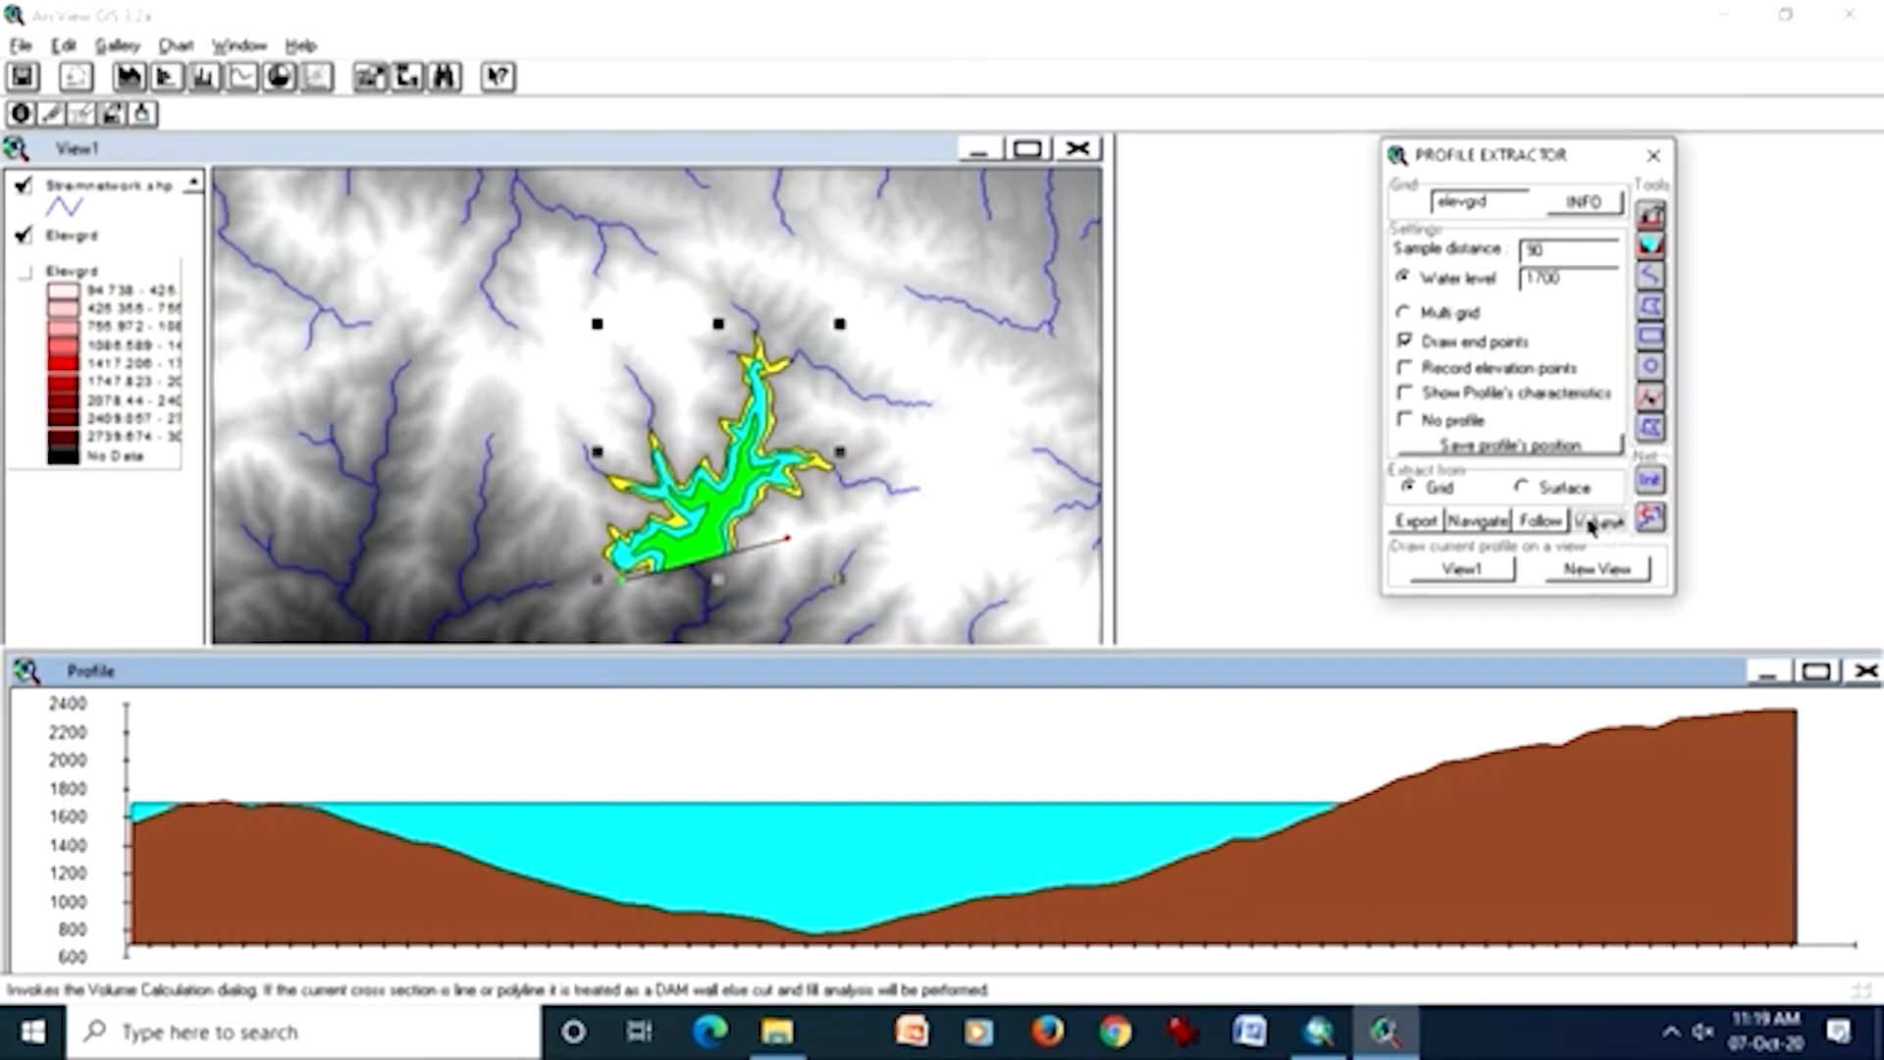
pyautogui.click(1501, 235)
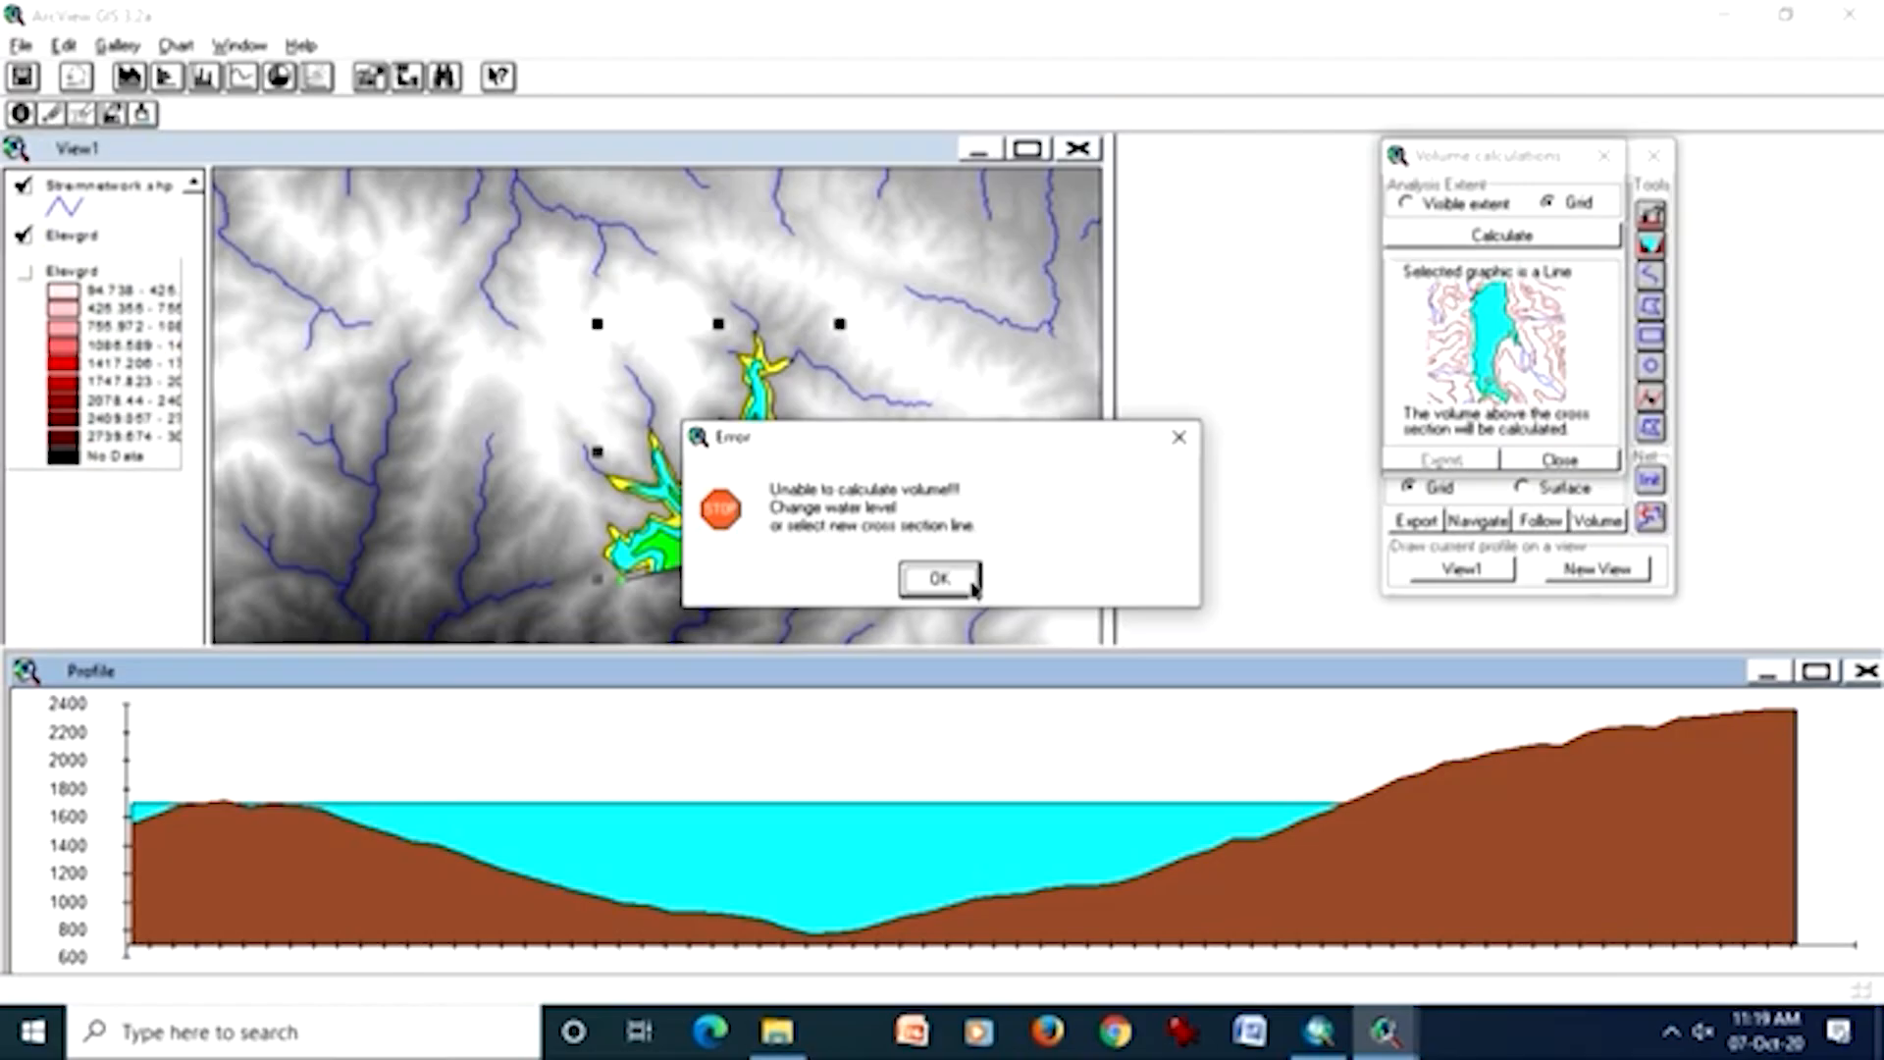
pyautogui.click(939, 579)
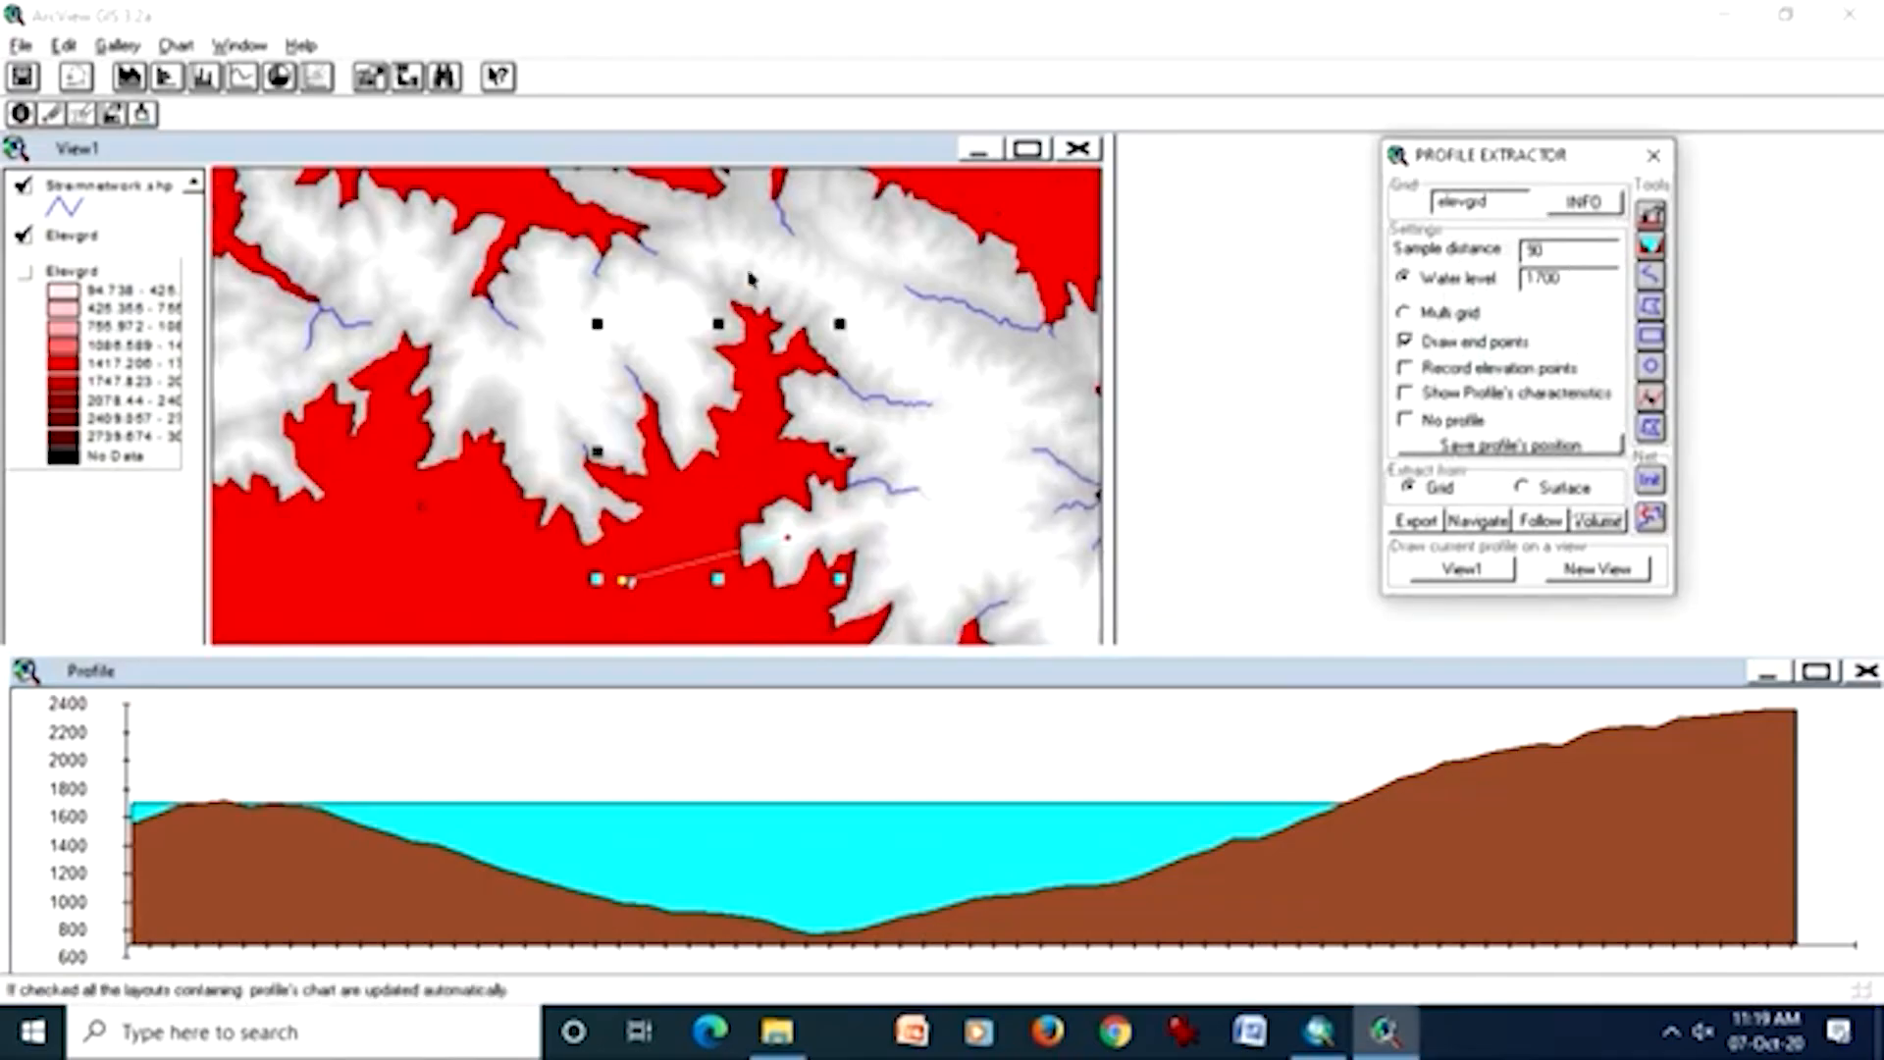
# - Maximize View1 and delete the red 1700-level polygon, showing the map at its full extent
pyautogui.doubleClick(793, 143)
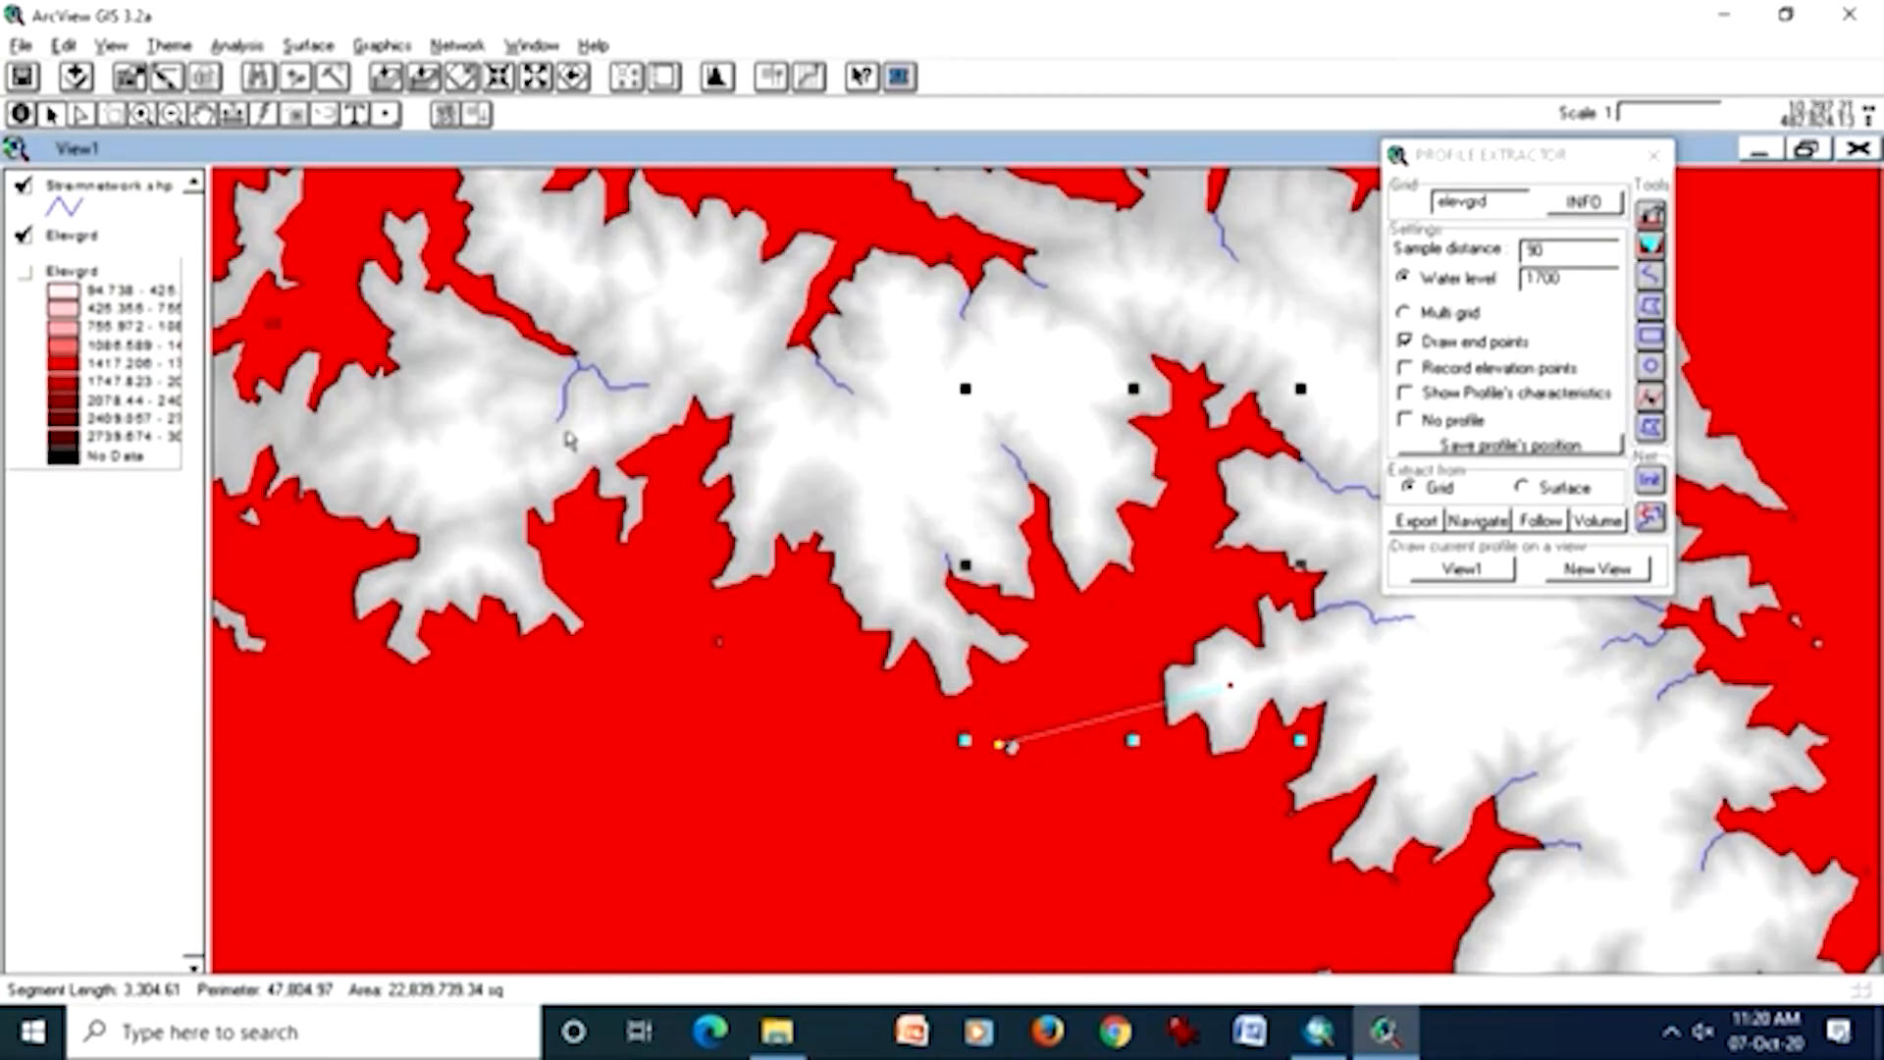
pyautogui.click(389, 749)
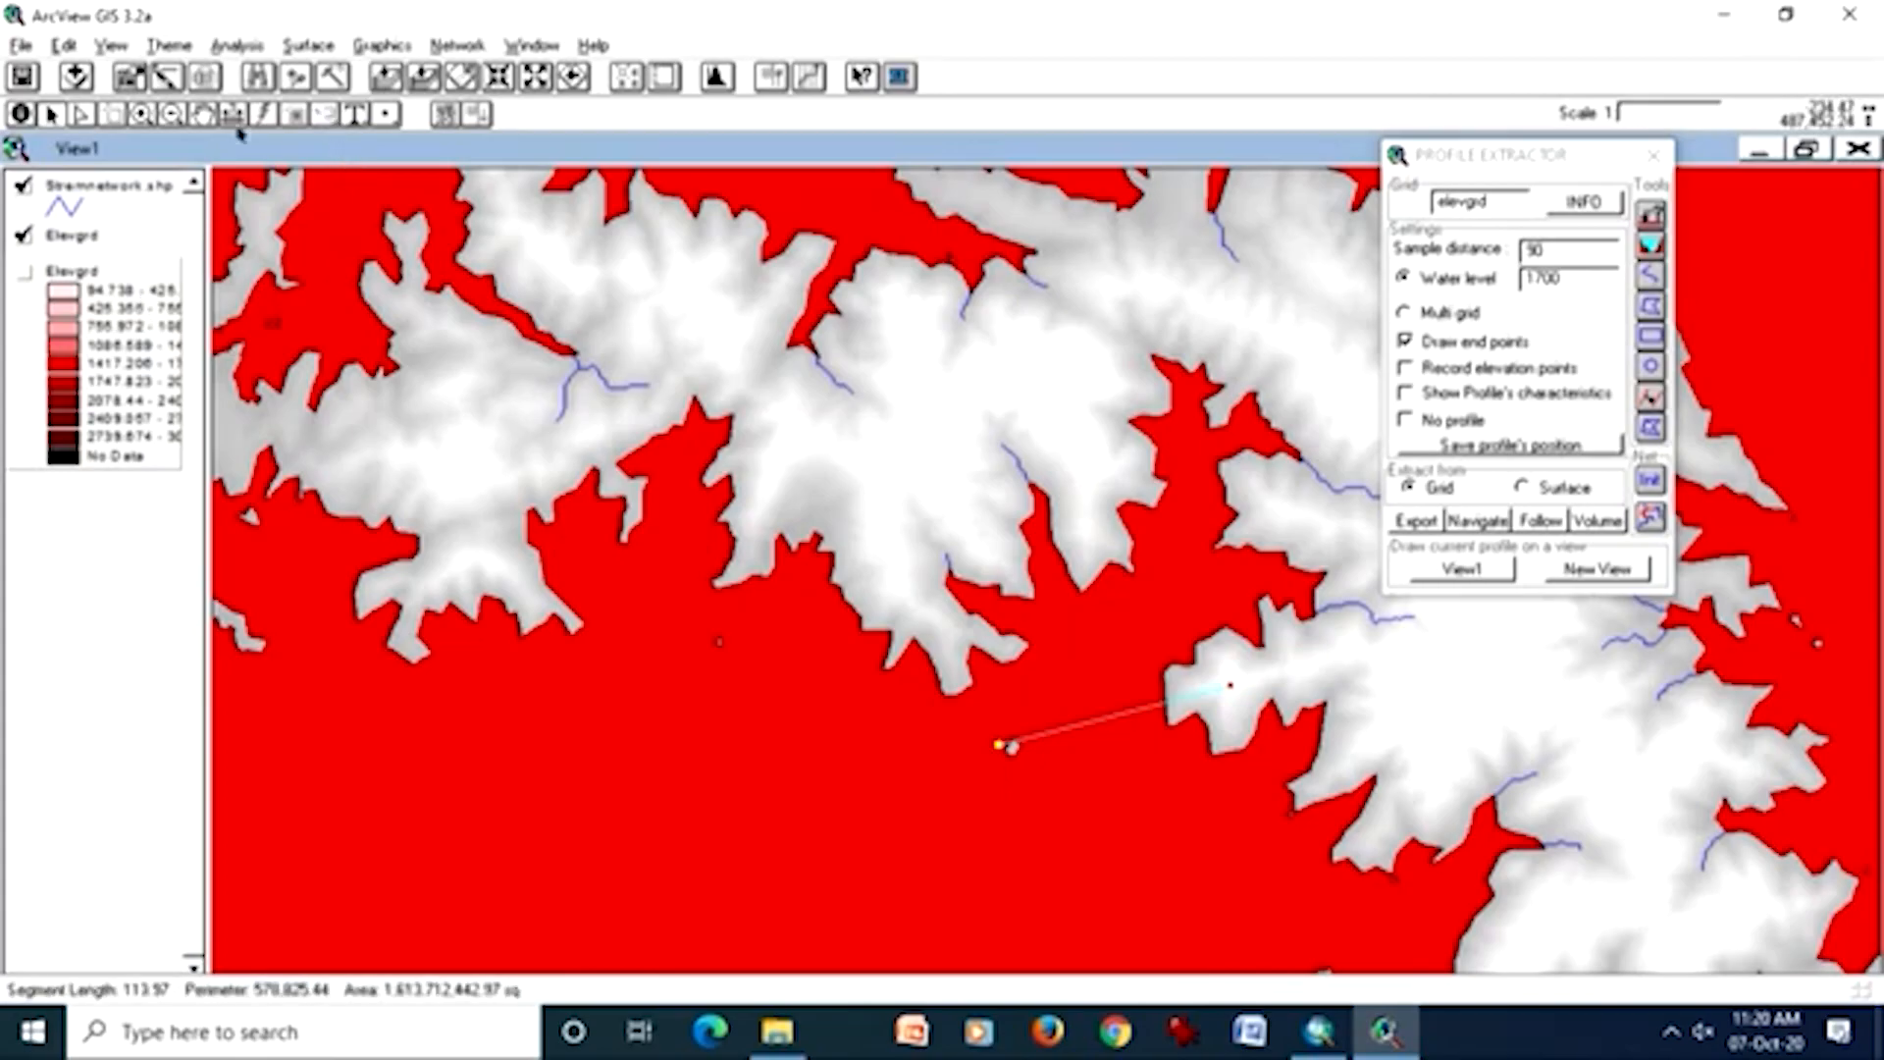
pyautogui.click(424, 77)
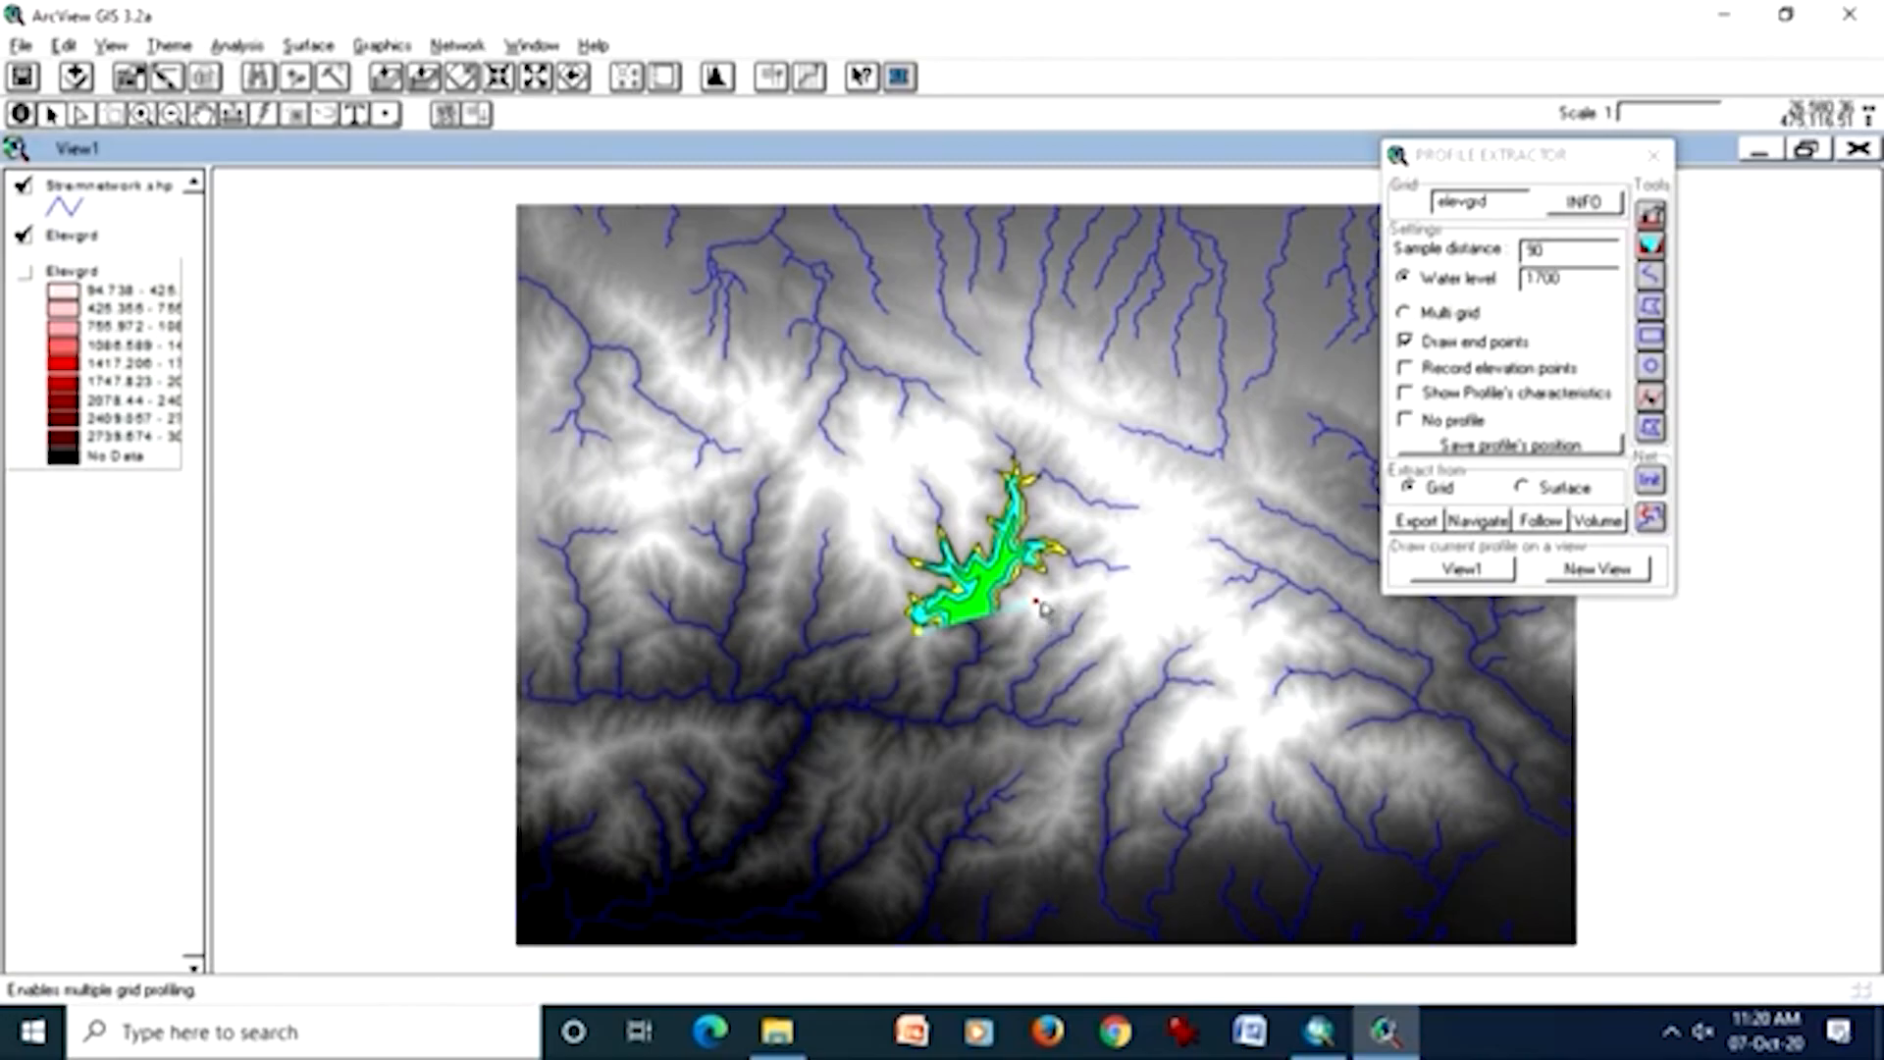
# - Draw a trial profile line about 2,985 units long southeast of the reservoir and delete it, keeping the profile navigation controls open
pyautogui.click(1651, 246)
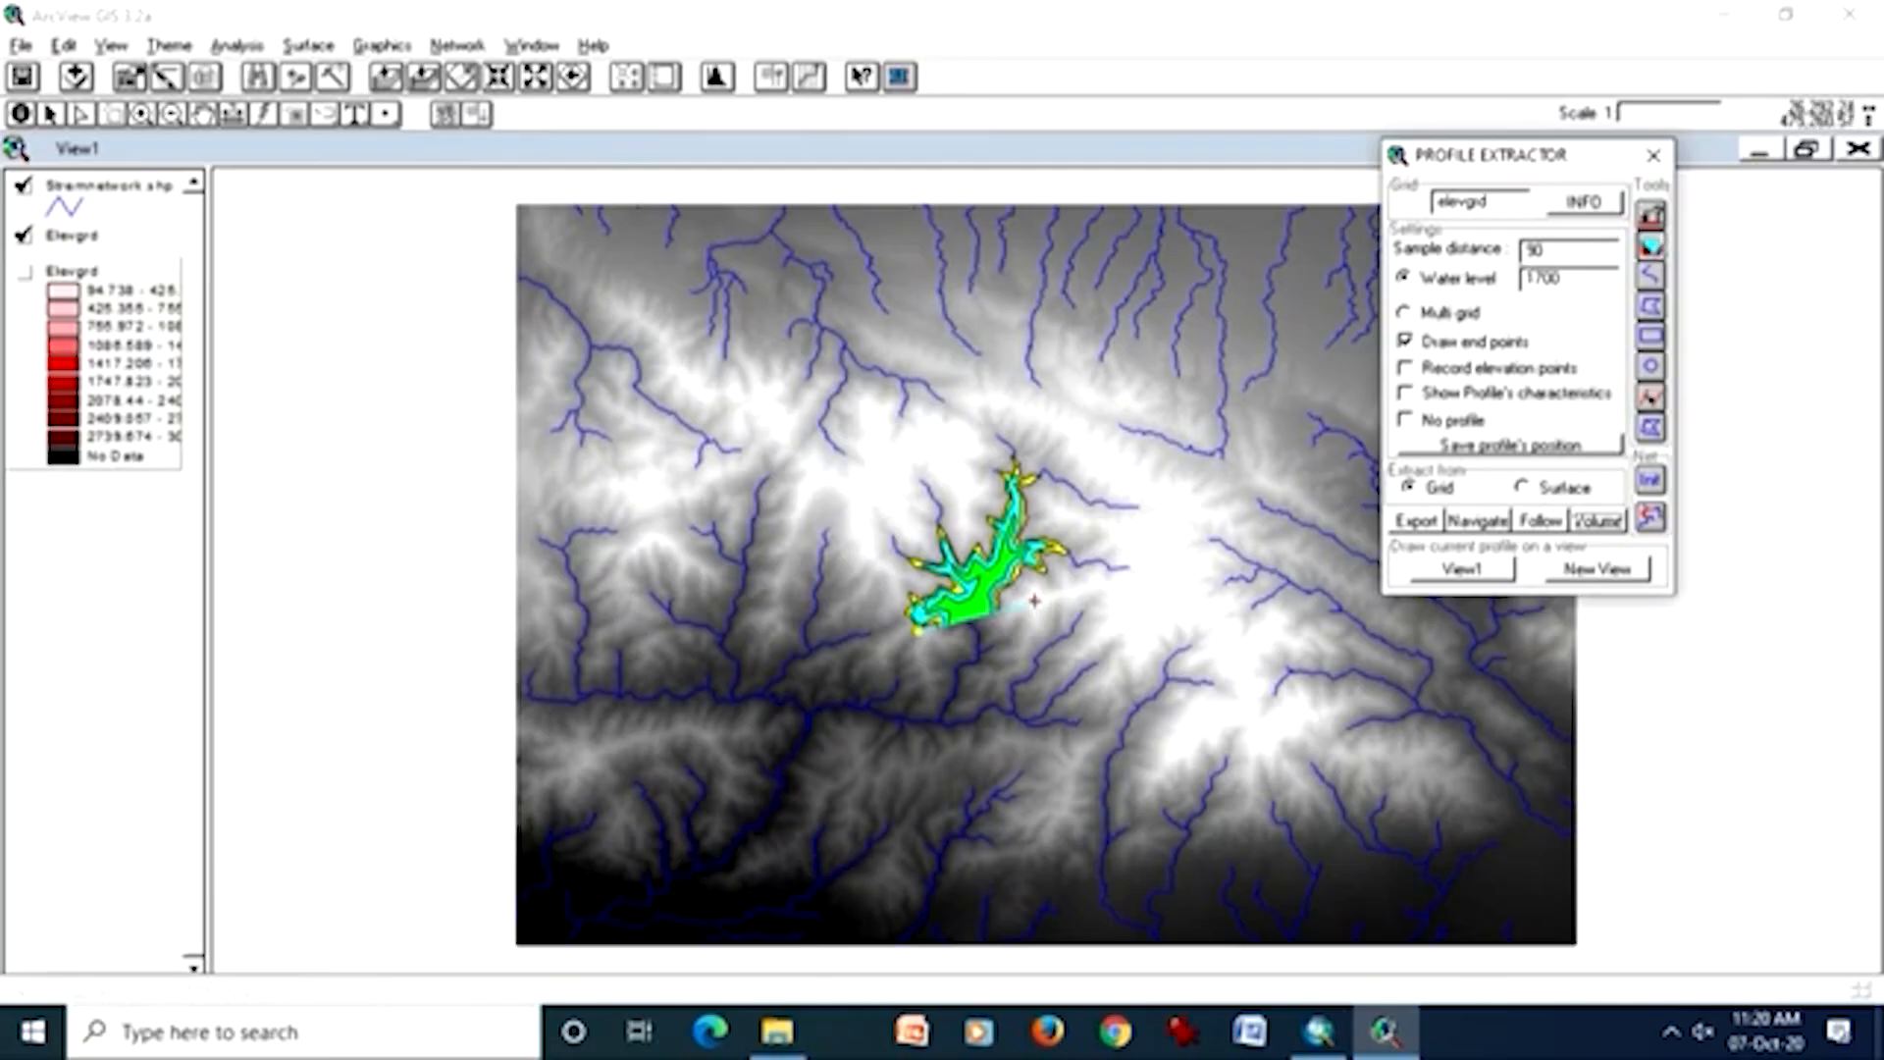
pyautogui.moveTo(1034, 600); pyautogui.dragTo(1044, 668)
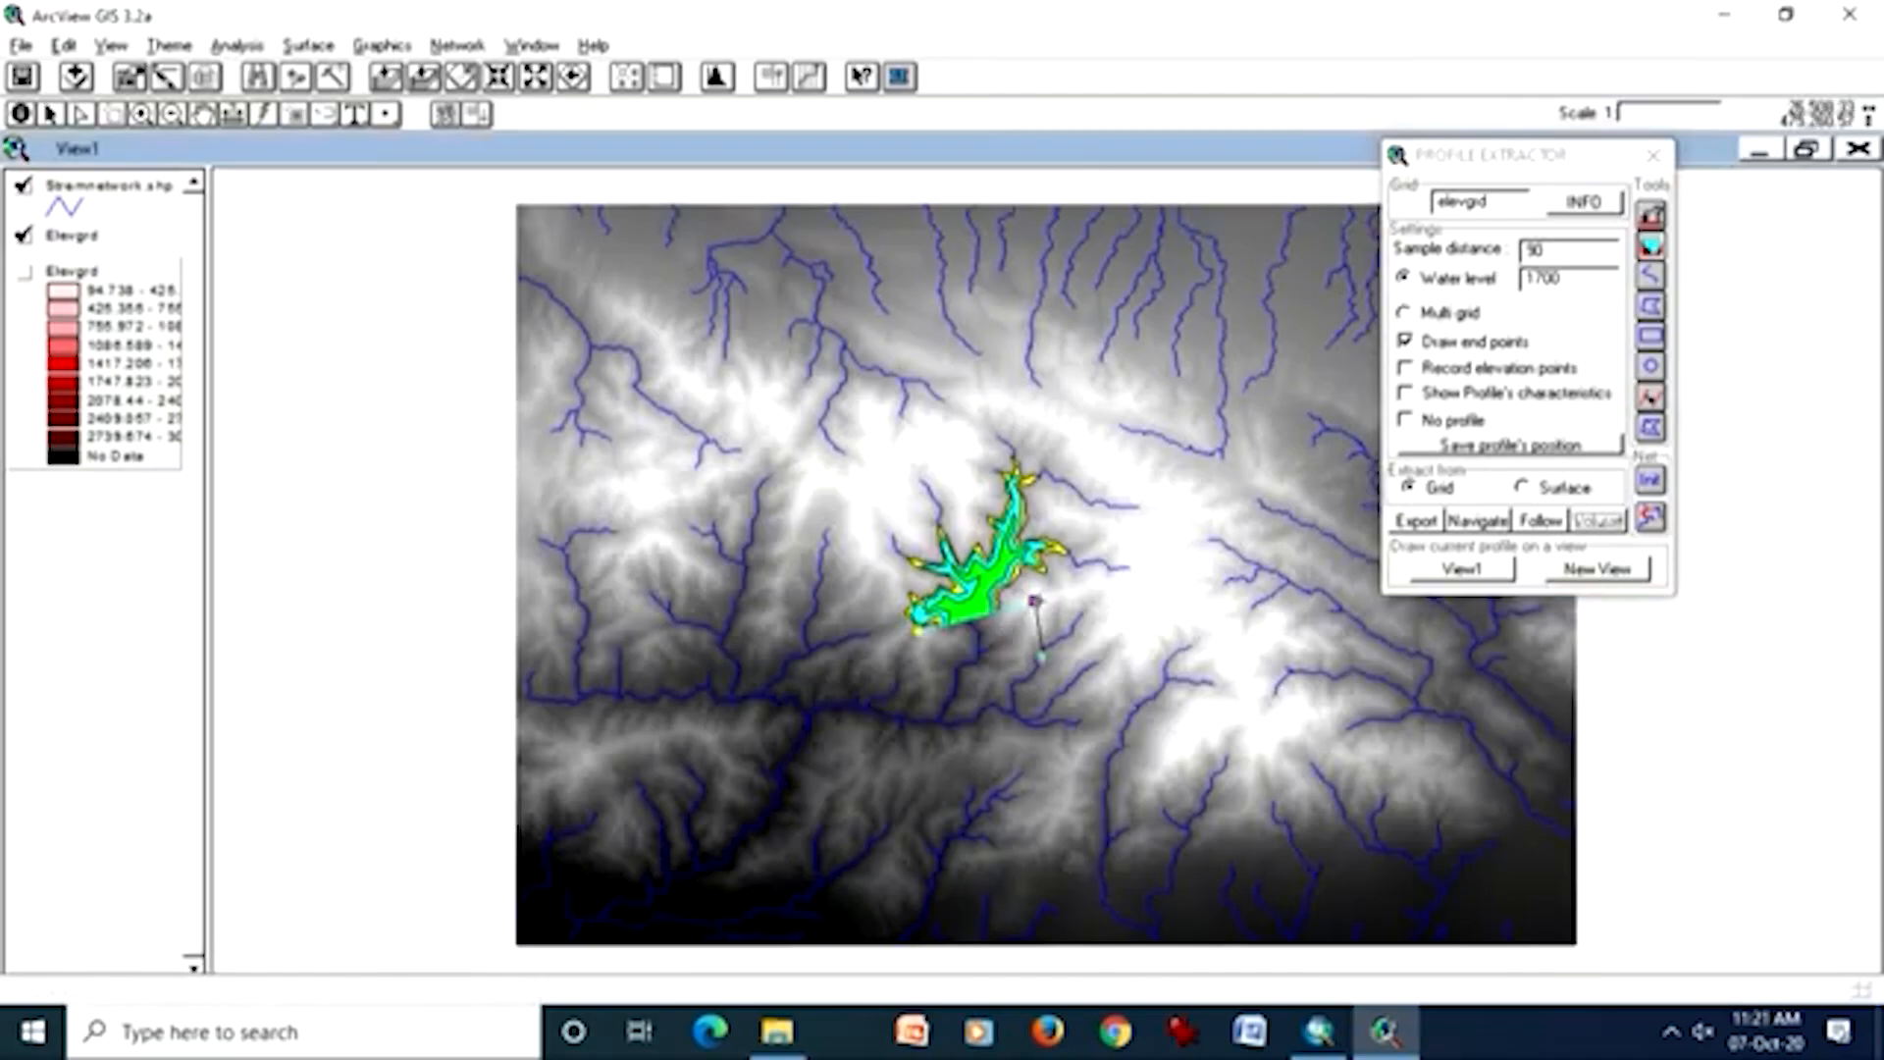
pyautogui.click(1477, 520)
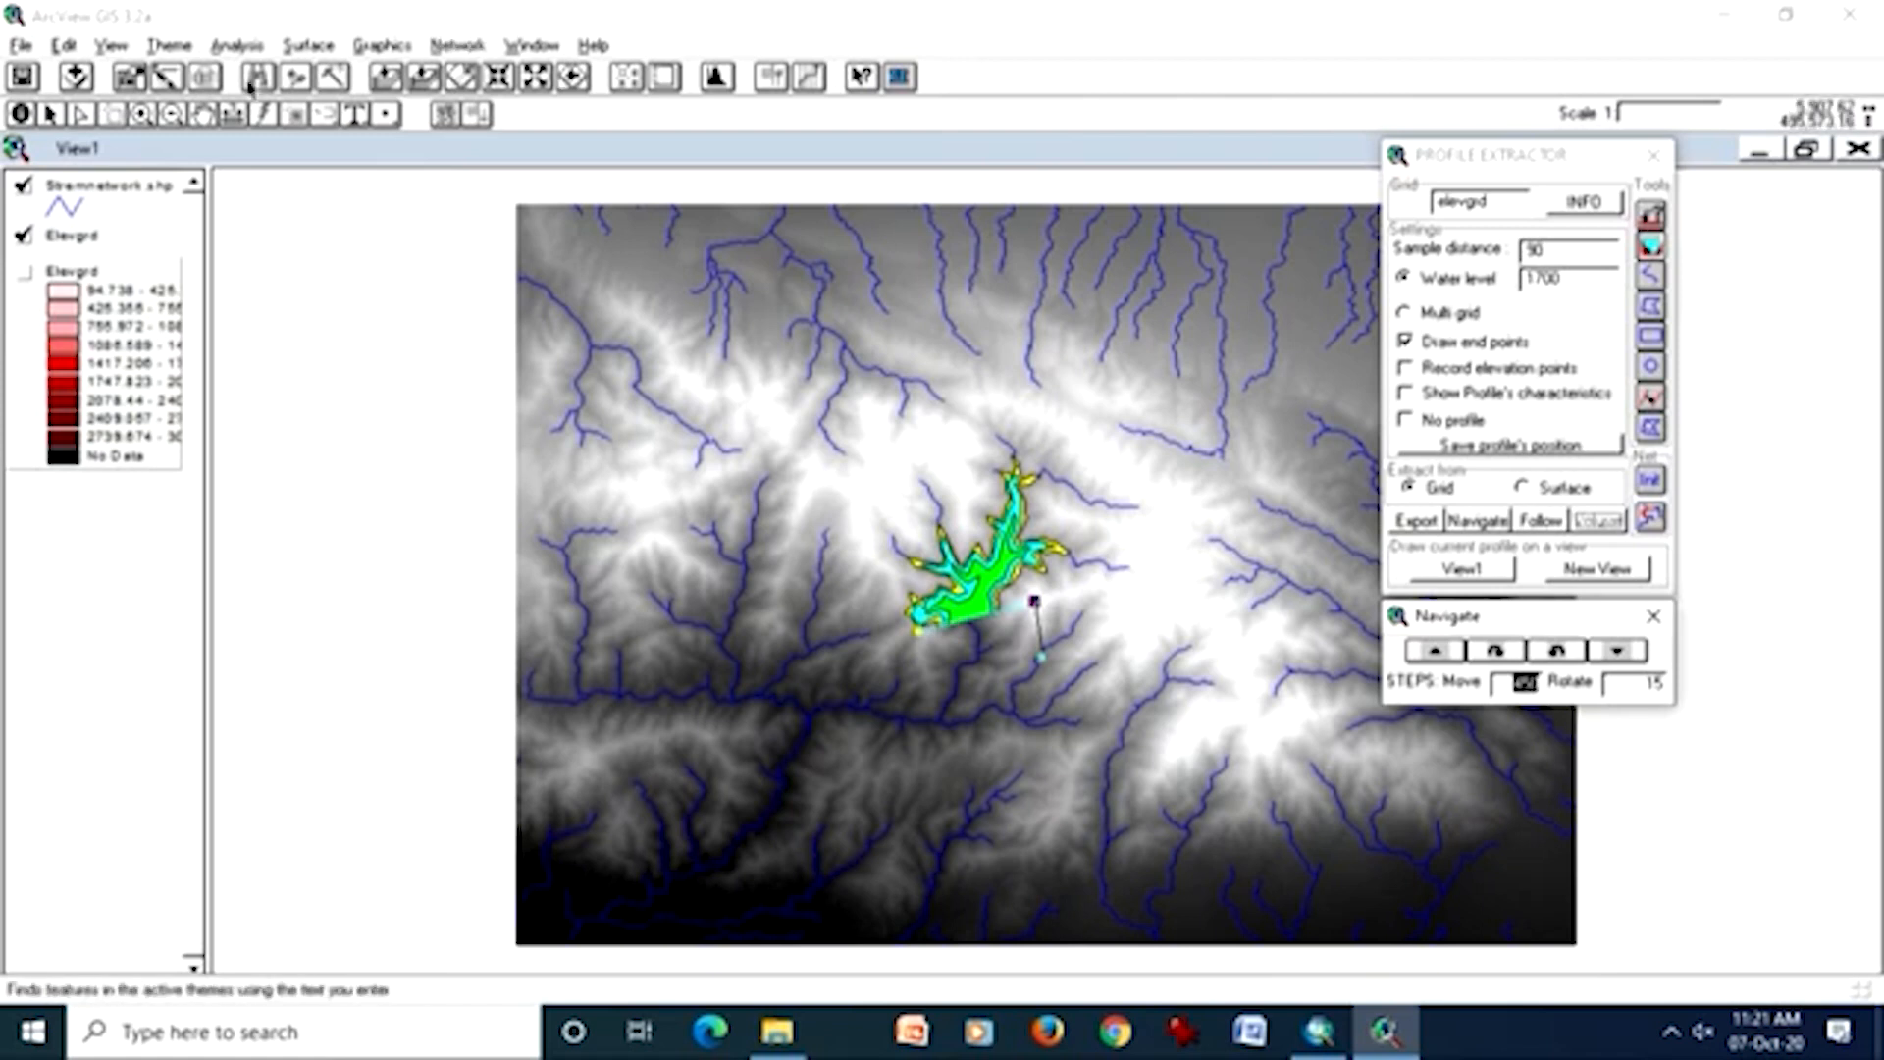
pyautogui.click(52, 115)
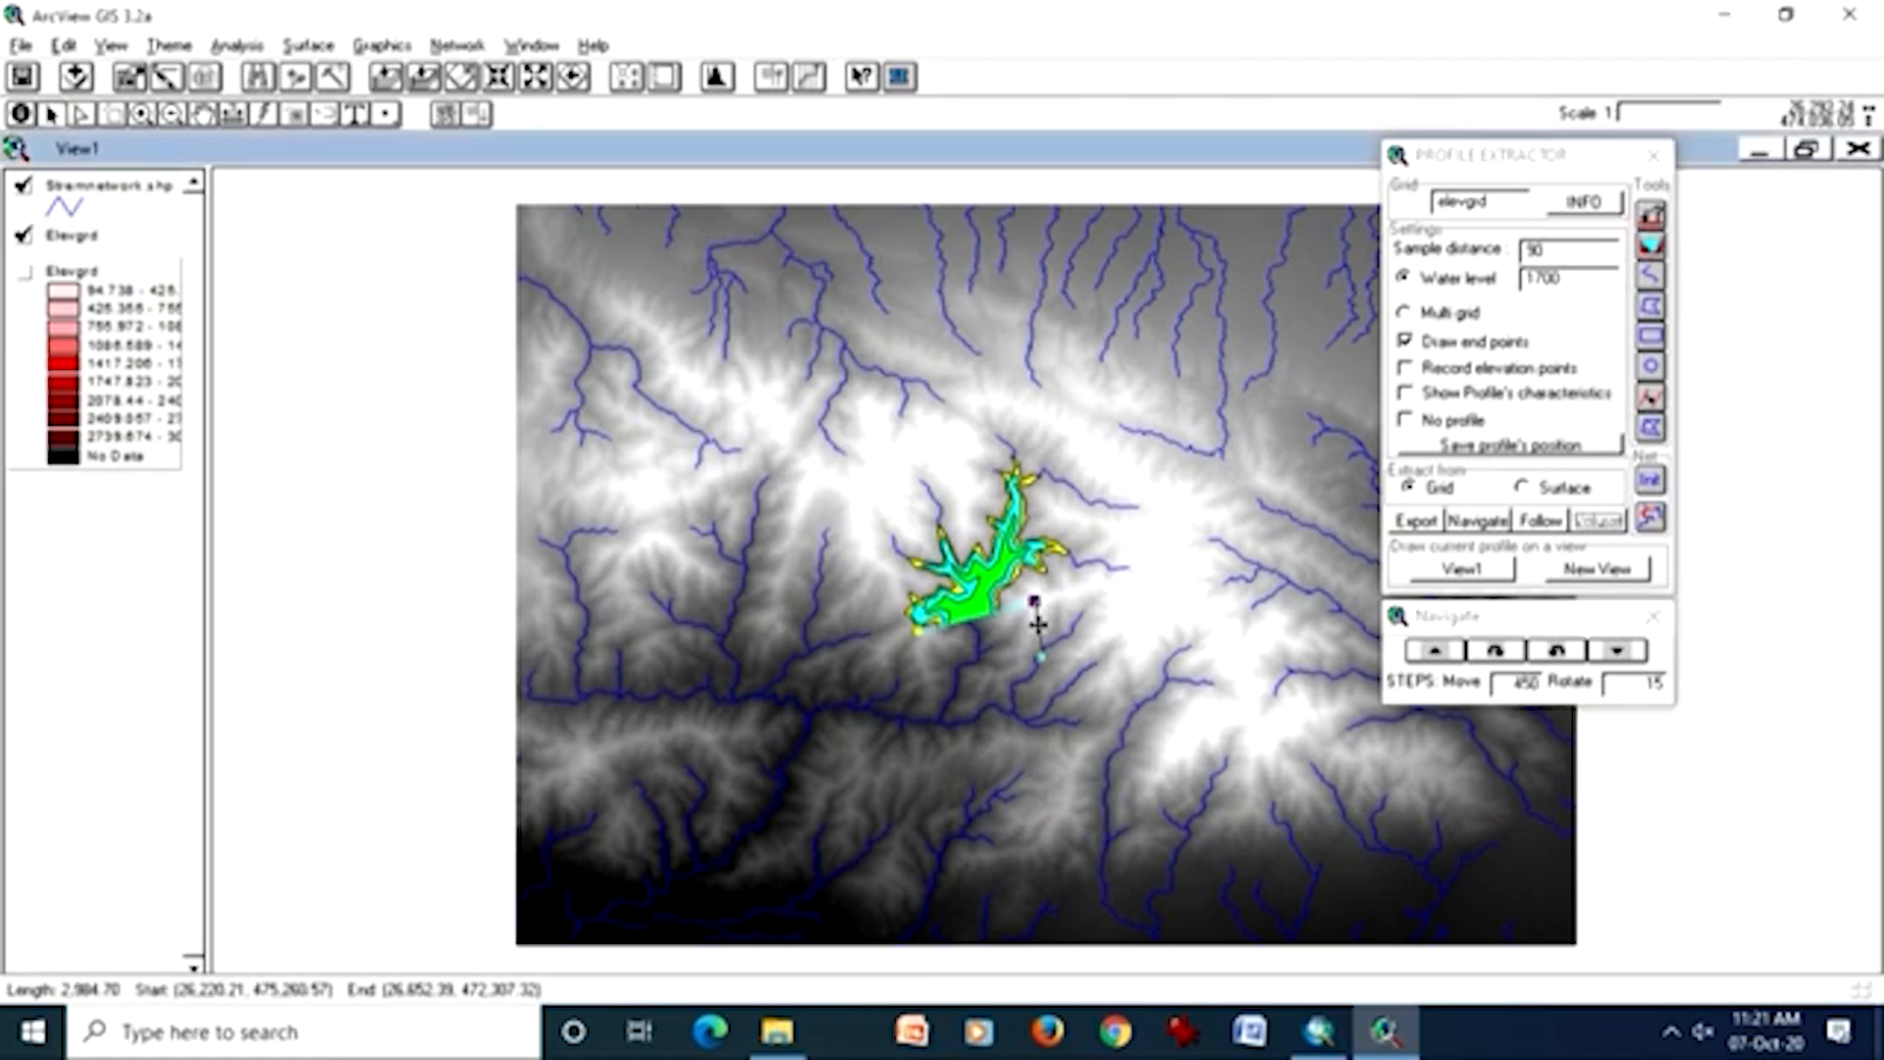
pyautogui.press('Delete')
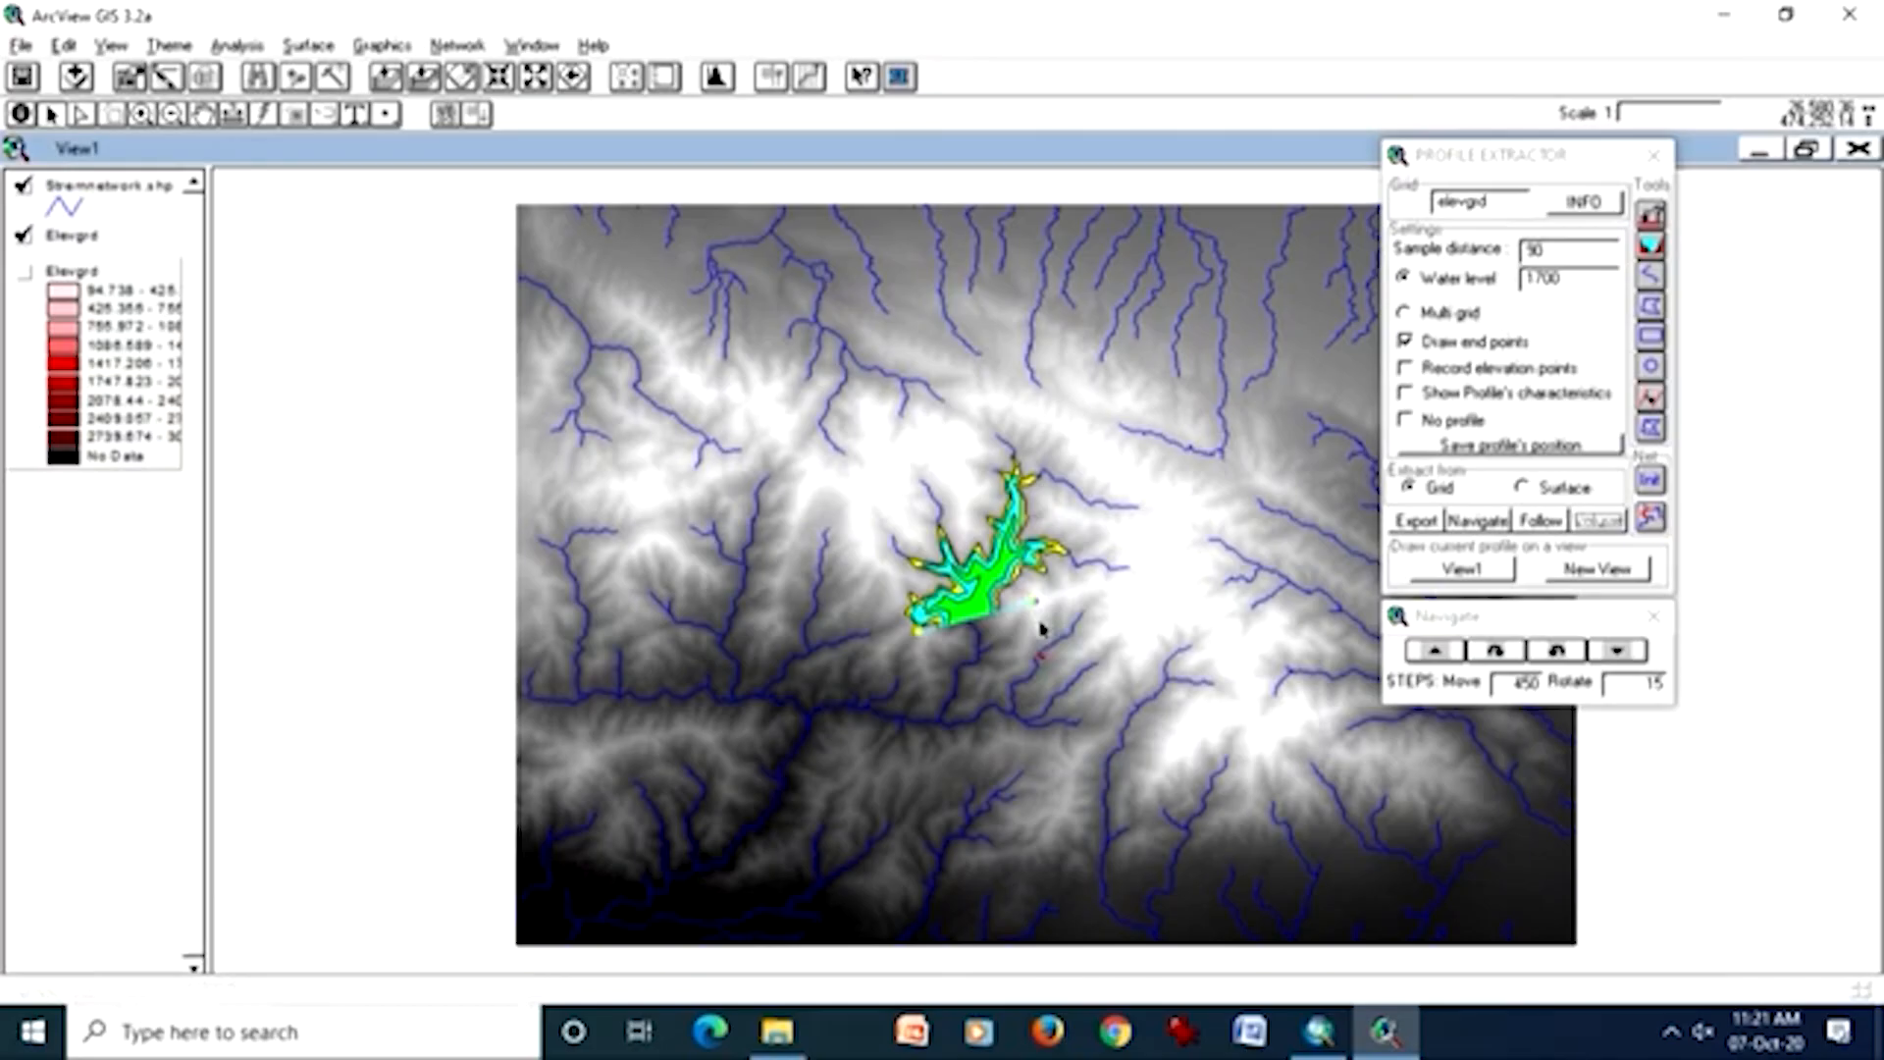
# - Select the dam cross-section line below the reservoir and rotate it clockwise by two steps of 15
pyautogui.click(1015, 613)
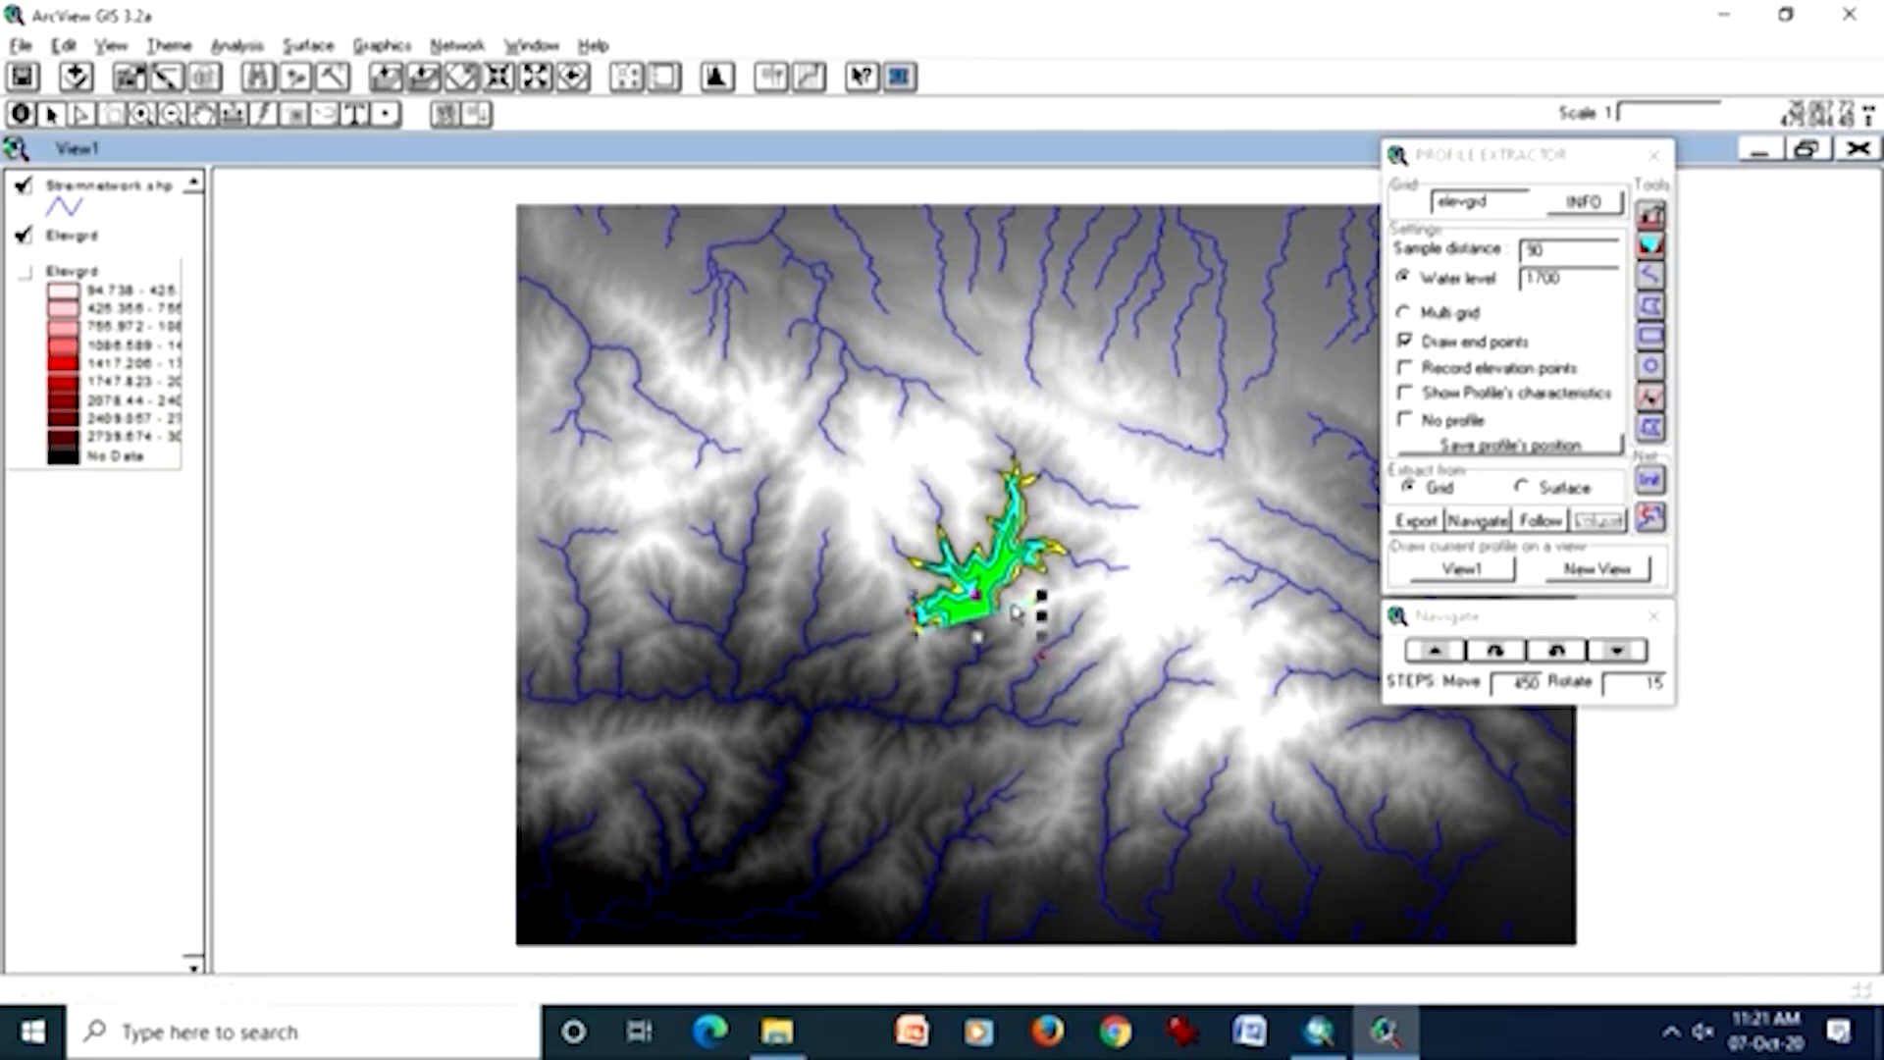
pyautogui.click(1493, 651)
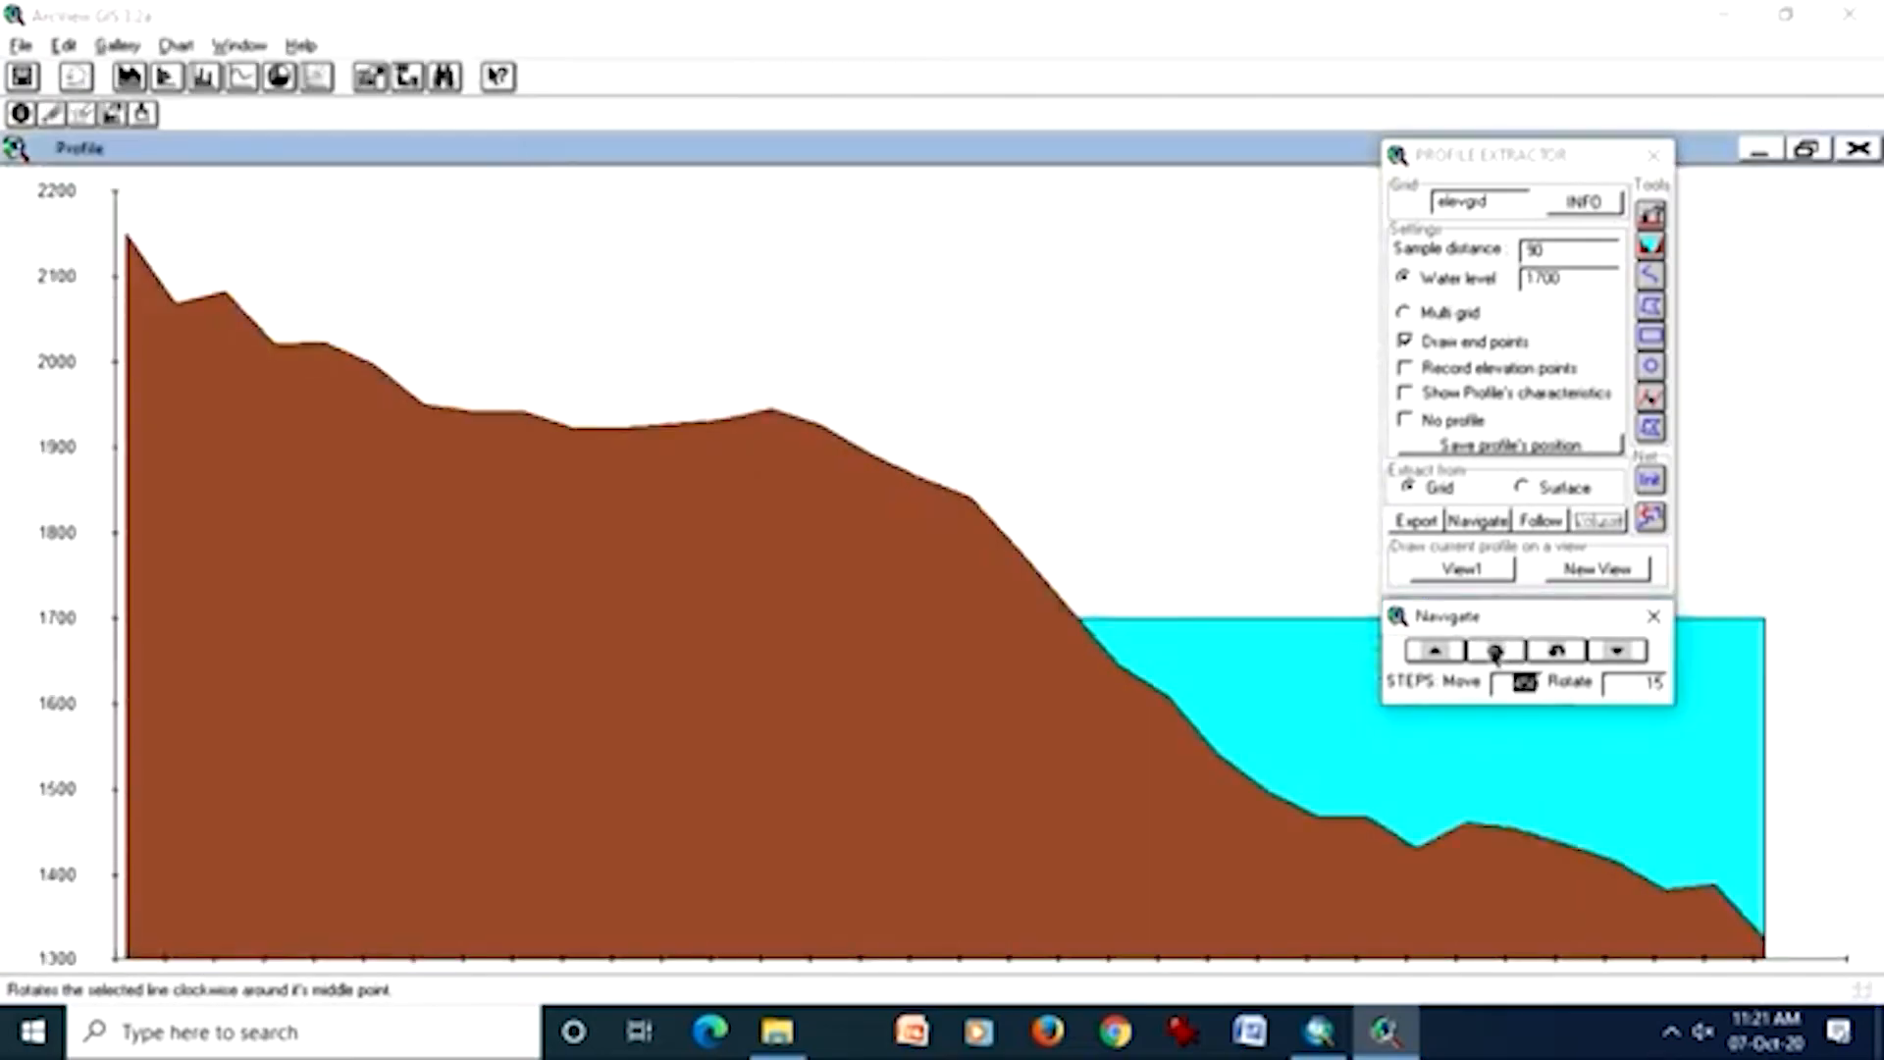
pyautogui.click(1494, 651)
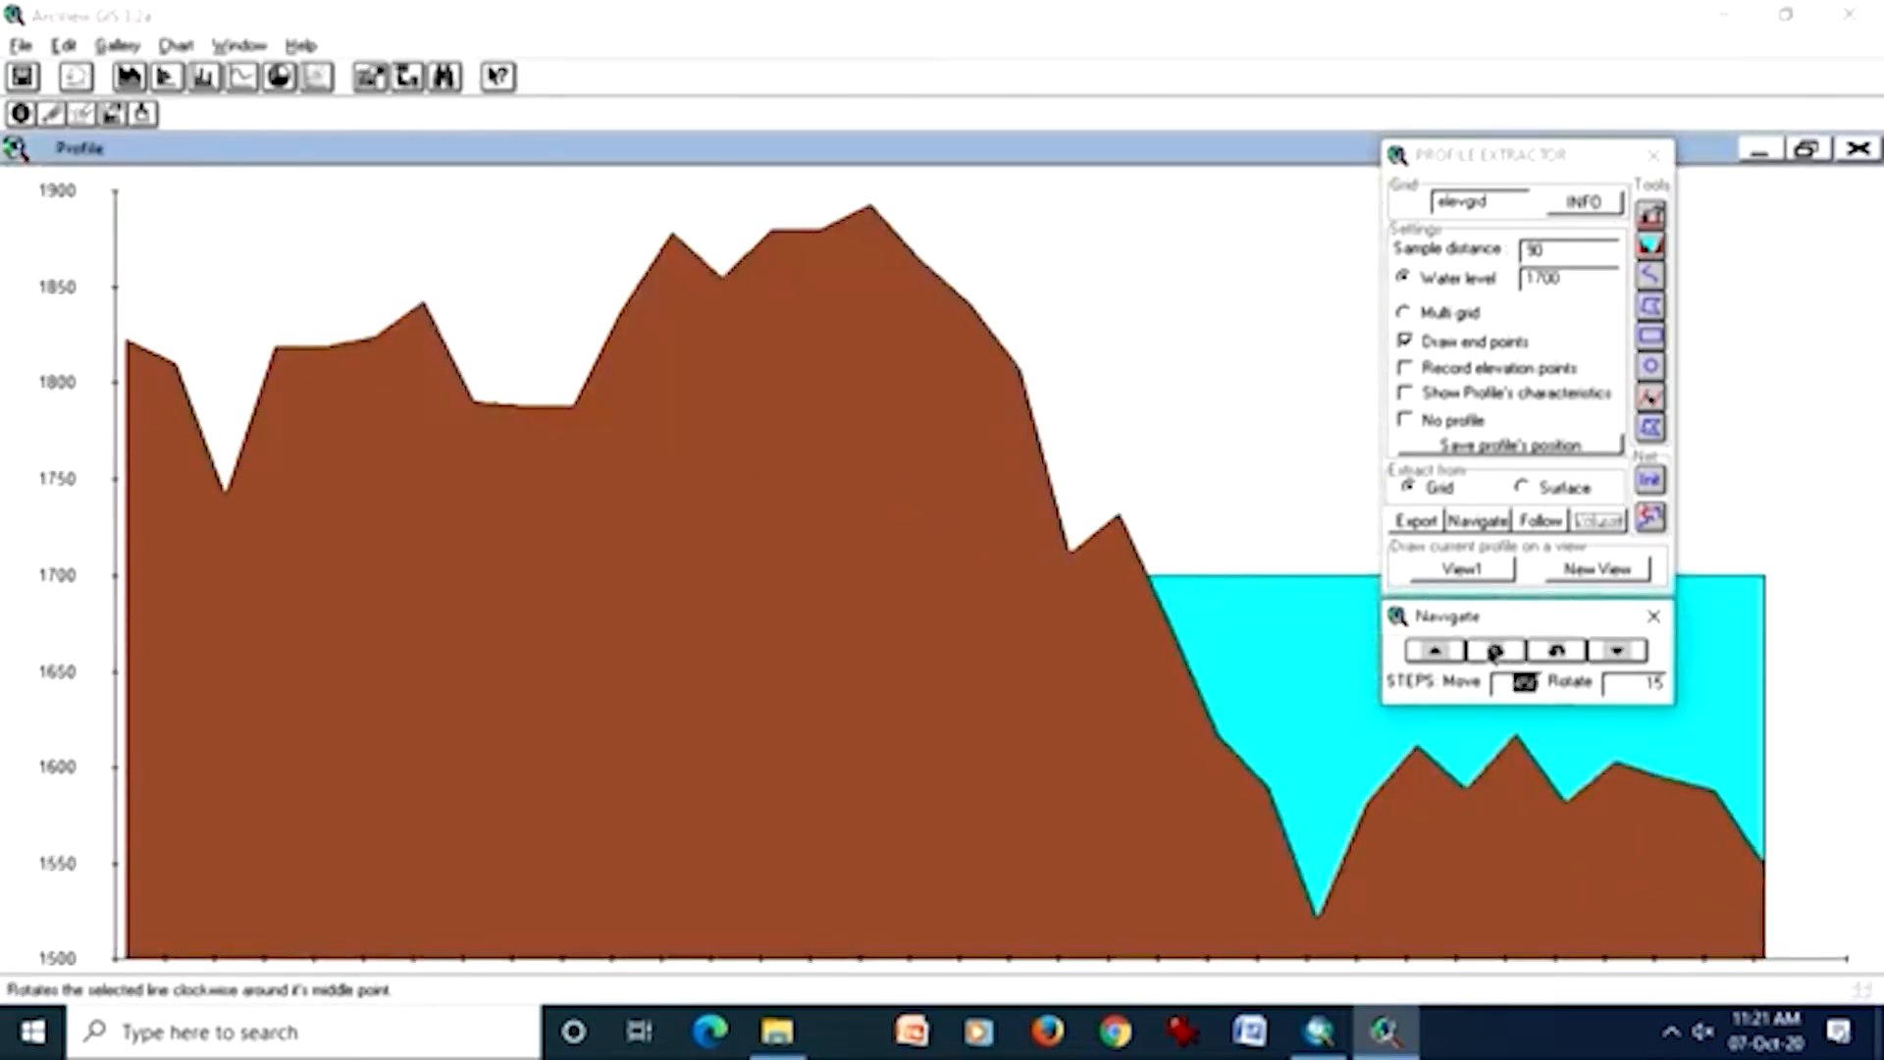
# - Move the dam cross-section line upward by three steps of 450 and restore the profile window to show the map alongside it
pyautogui.click(1435, 652)
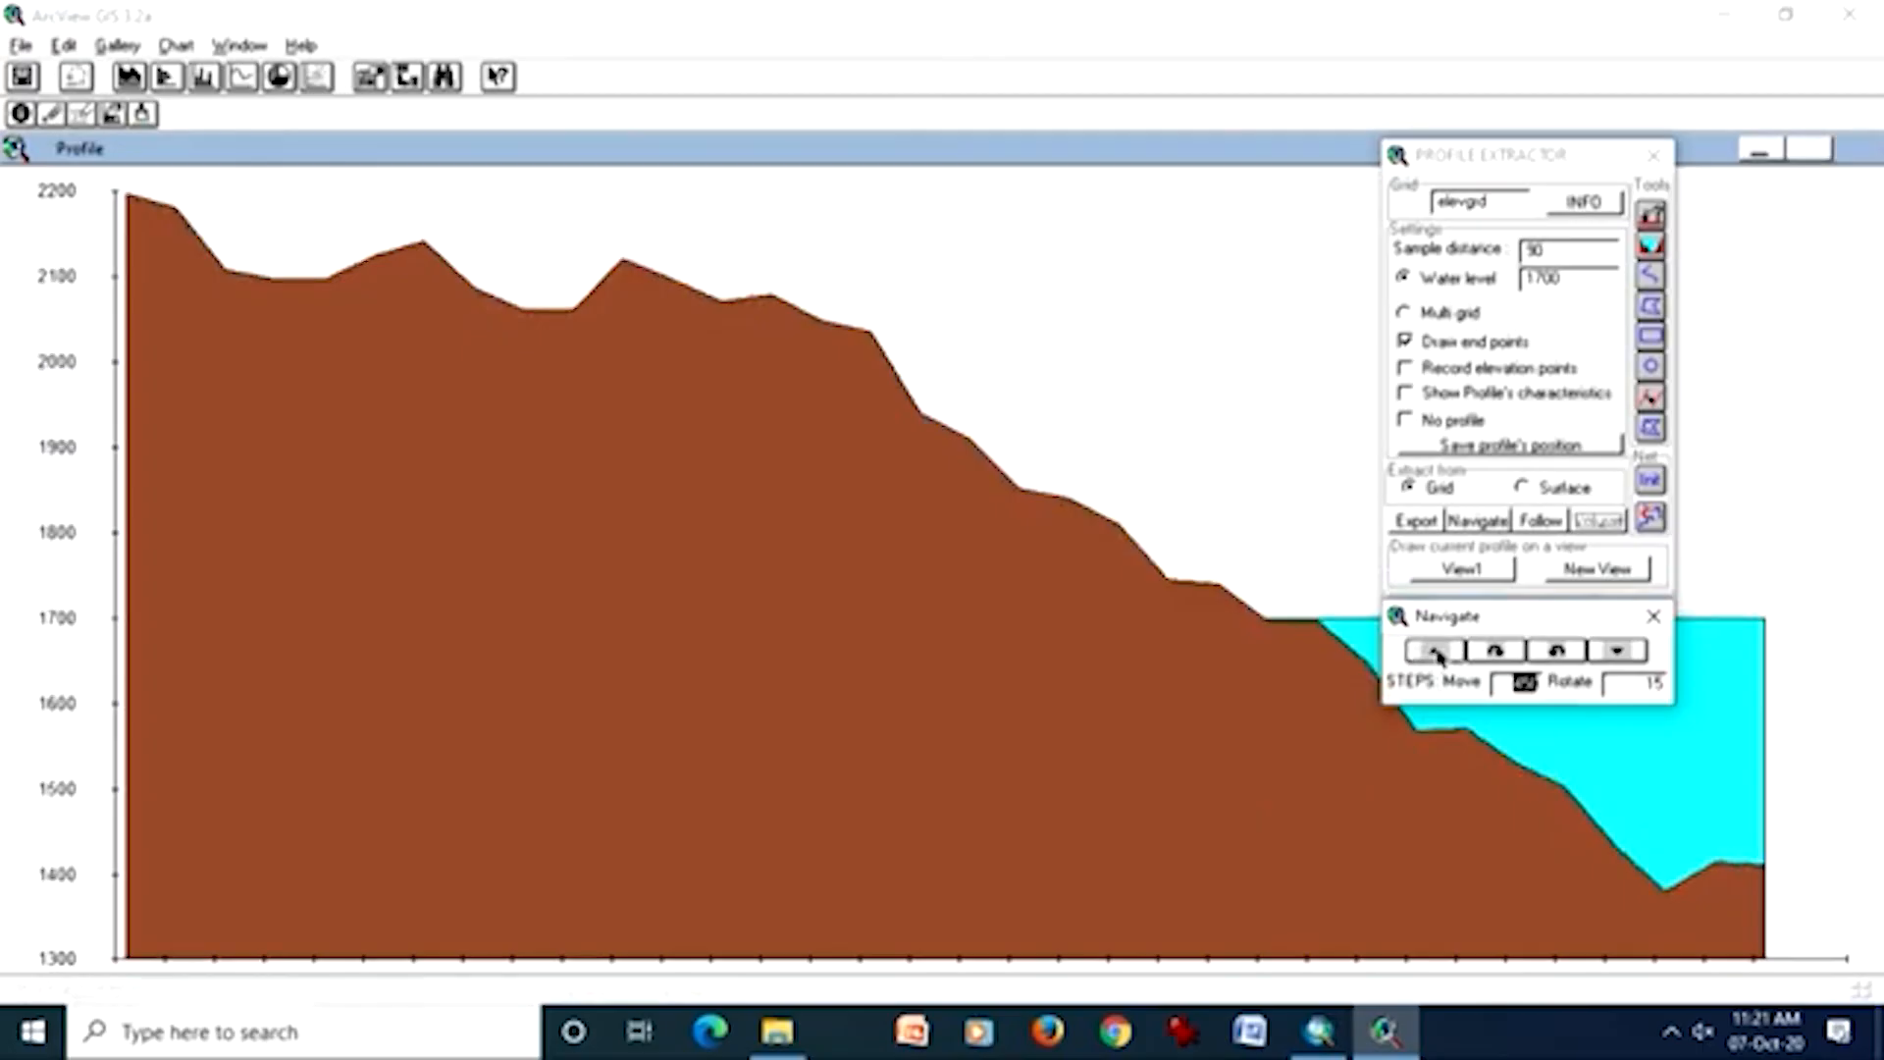
pyautogui.click(1437, 653)
pyautogui.click(1436, 652)
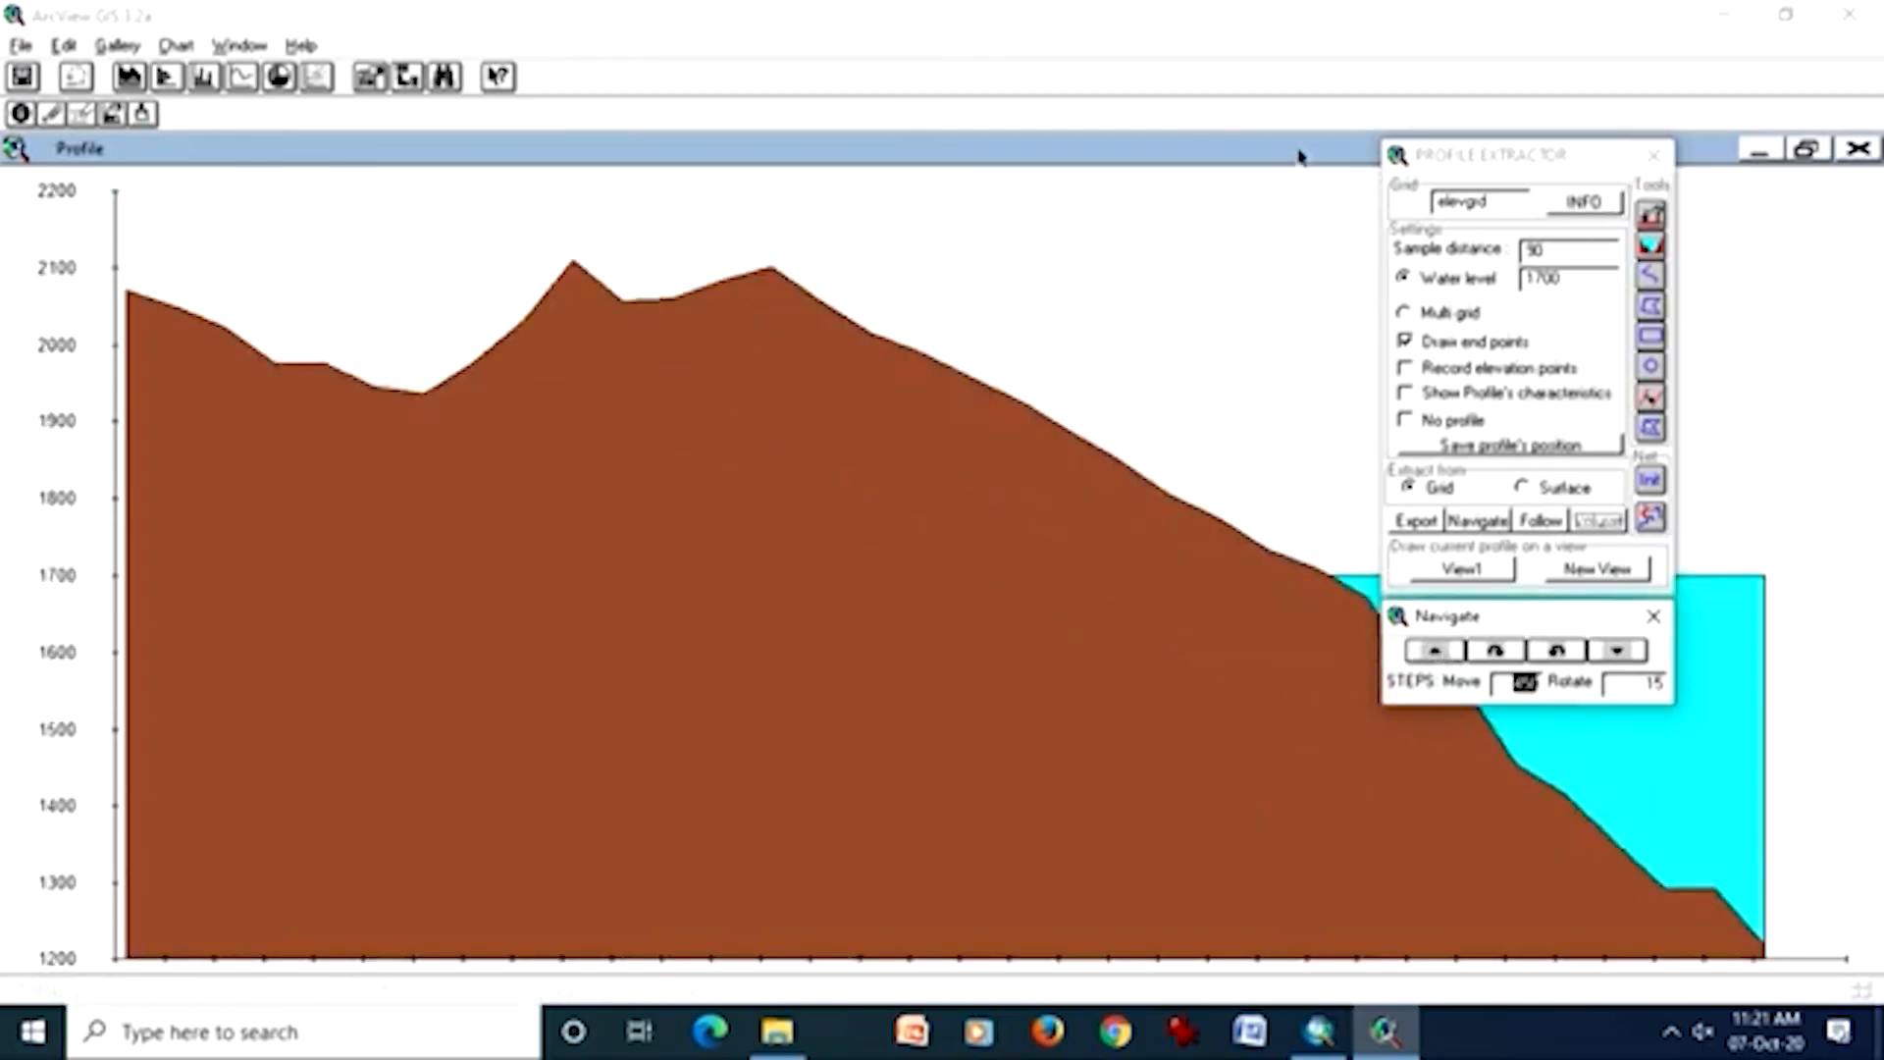
pyautogui.click(1806, 149)
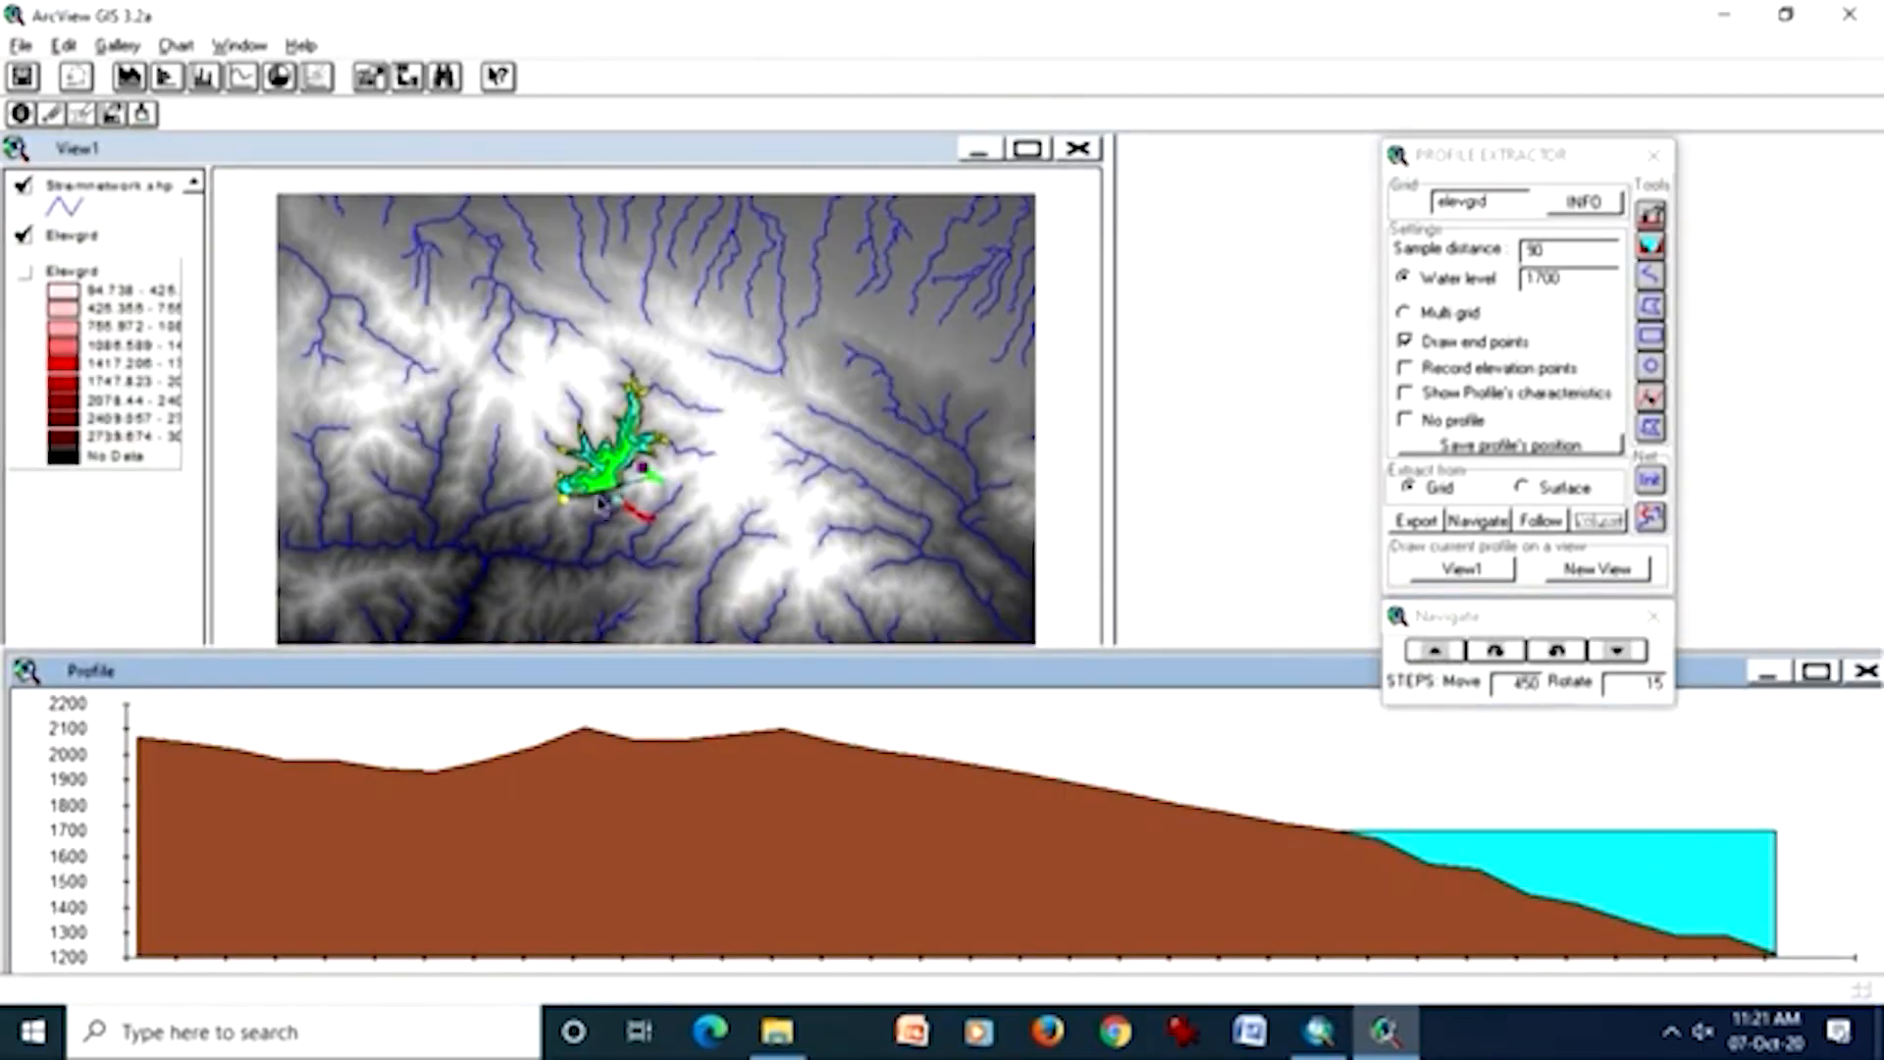